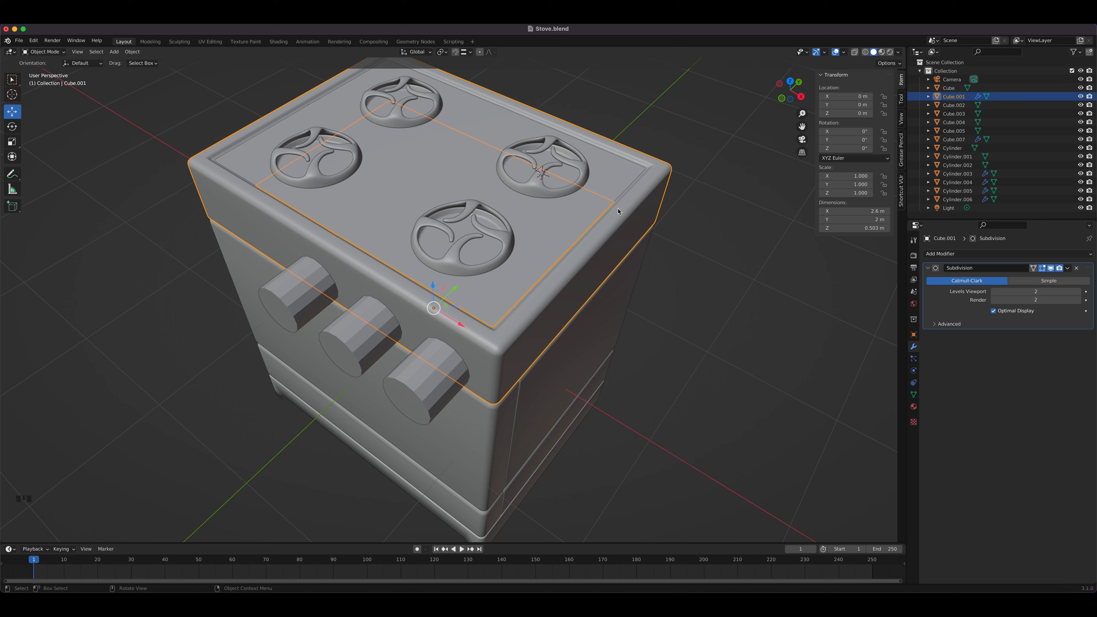
Step: Join the recessed cooktop panel with the stove's upper body block into a single object
shift+click(620, 182)
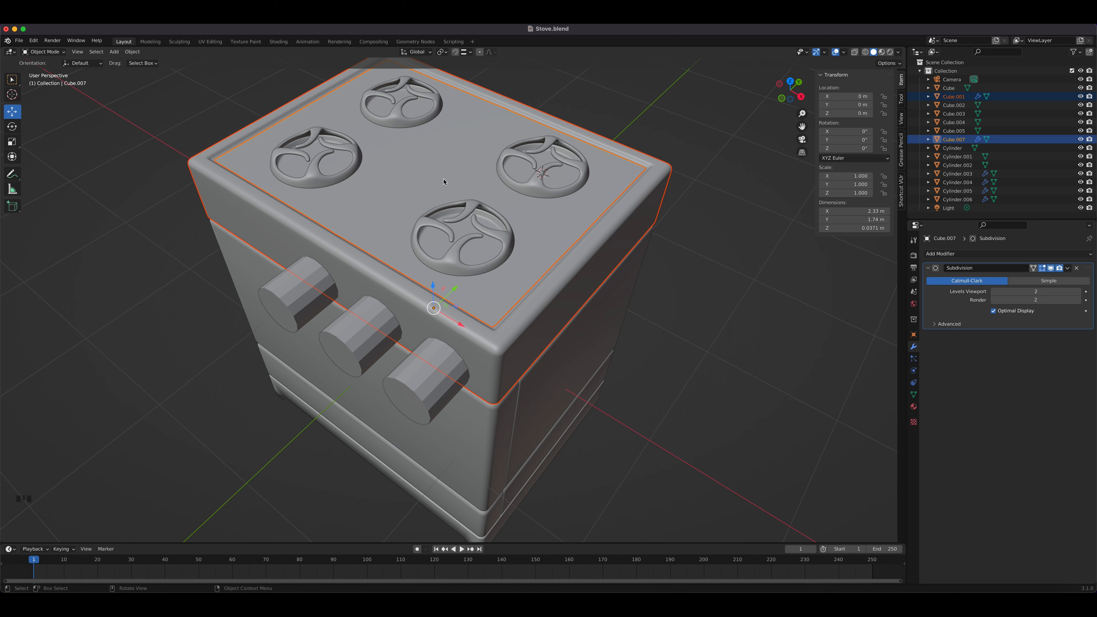
key(ctrl+j)
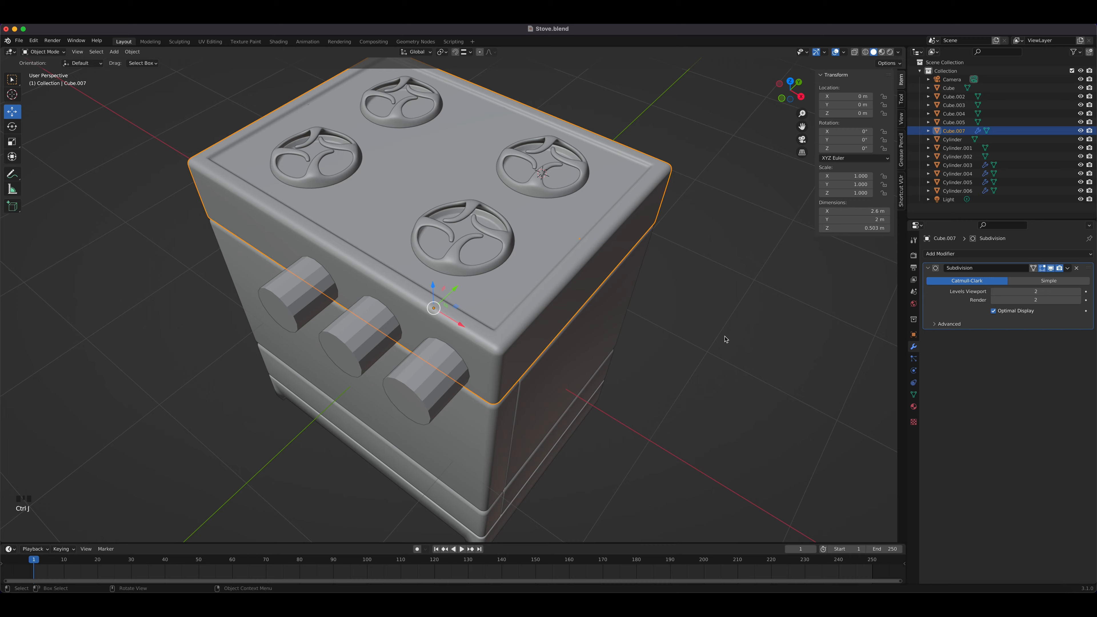
middle_drag(849, 326, 718, 294)
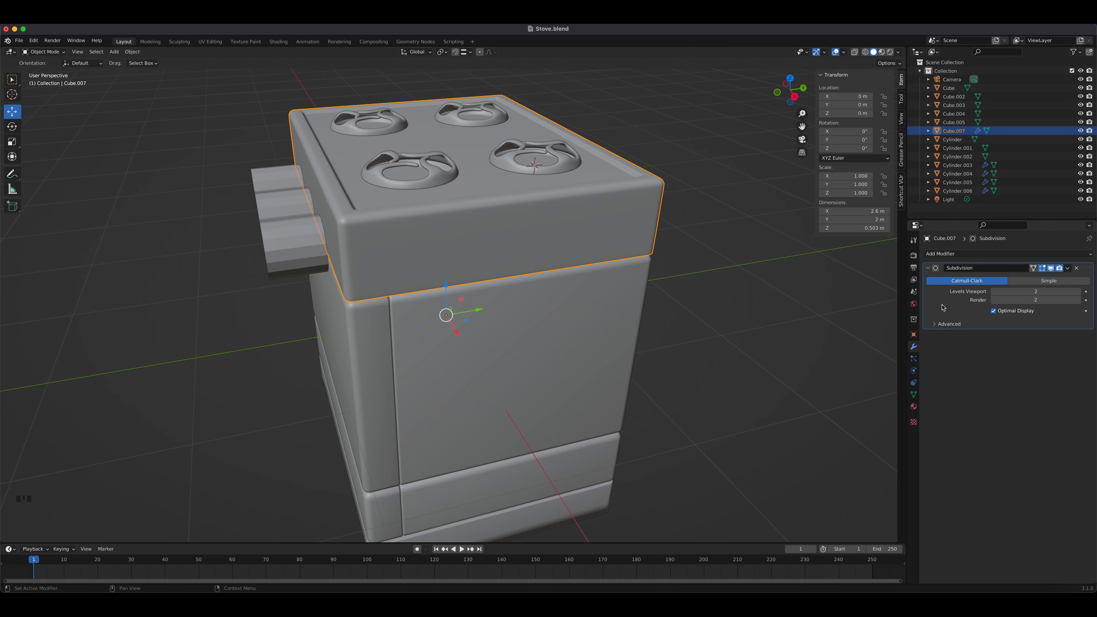
middle_drag(495, 244, 457, 264)
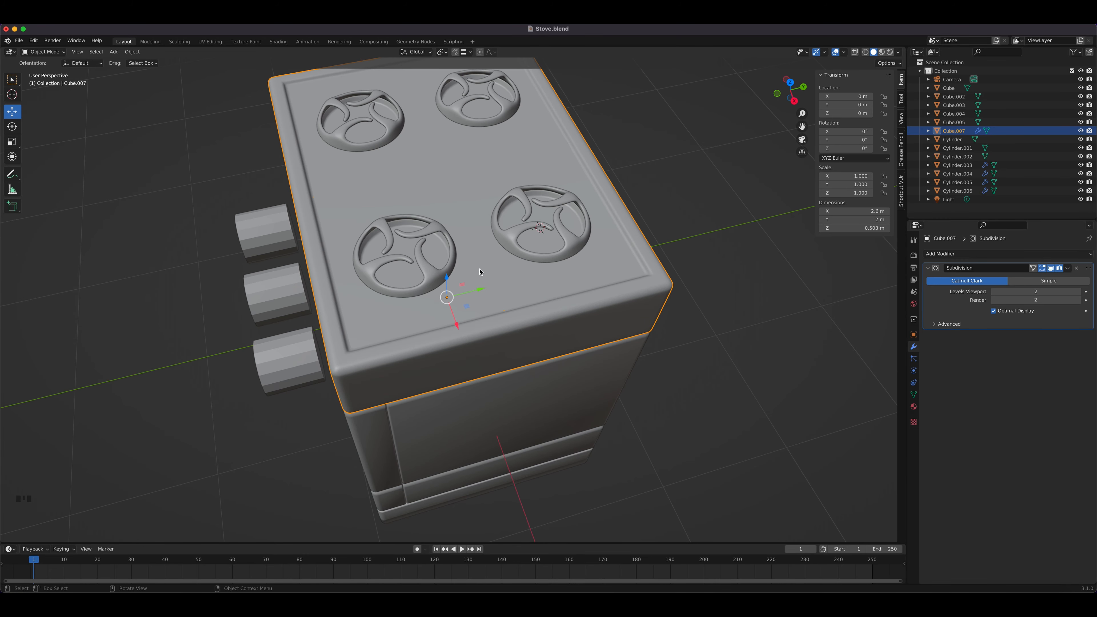
key(Tab)
middle_drag(496, 278, 435, 270)
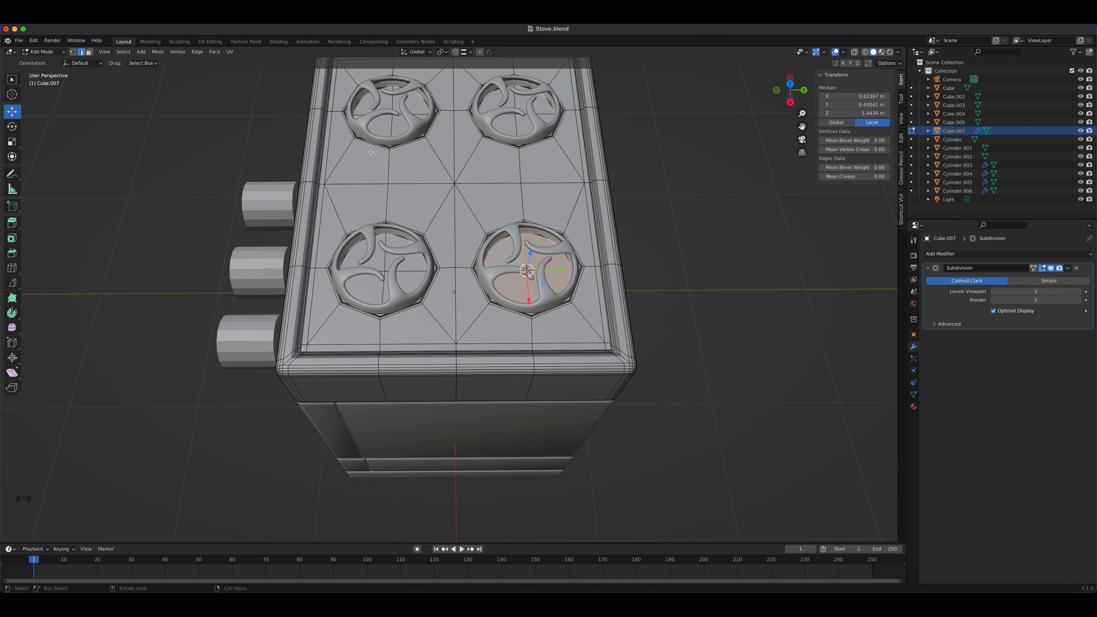
middle_drag(489, 380, 484, 318)
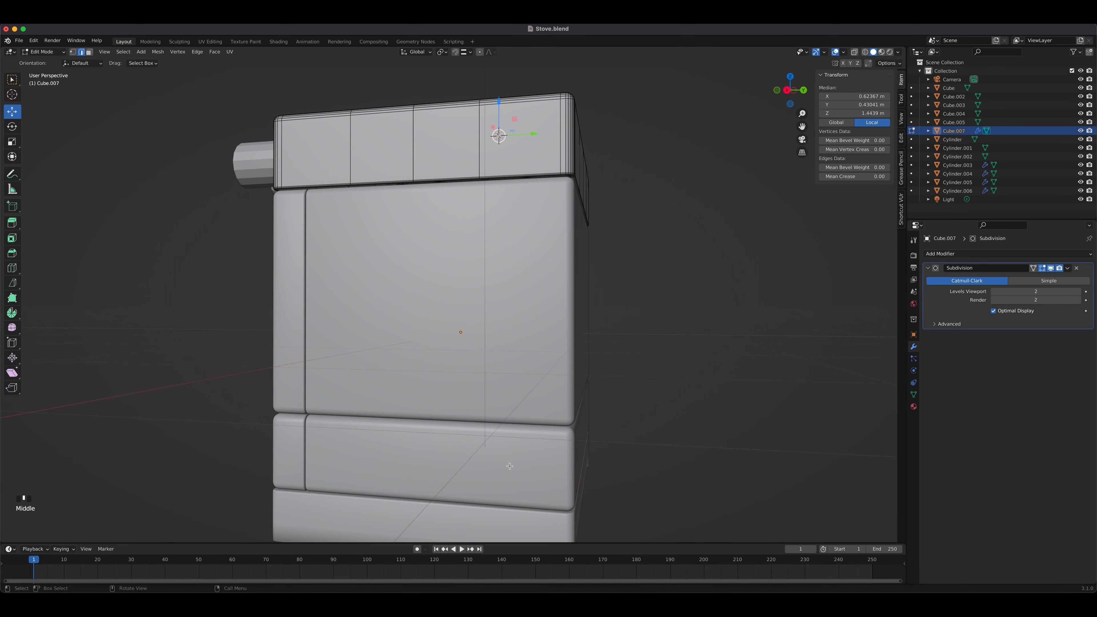
middle_drag(463, 450, 501, 347)
key(Tab)
Step: Extend the rear of the oven body, drawer body and base together by moving their back vertices about 0.37 m along Y
click(532, 364)
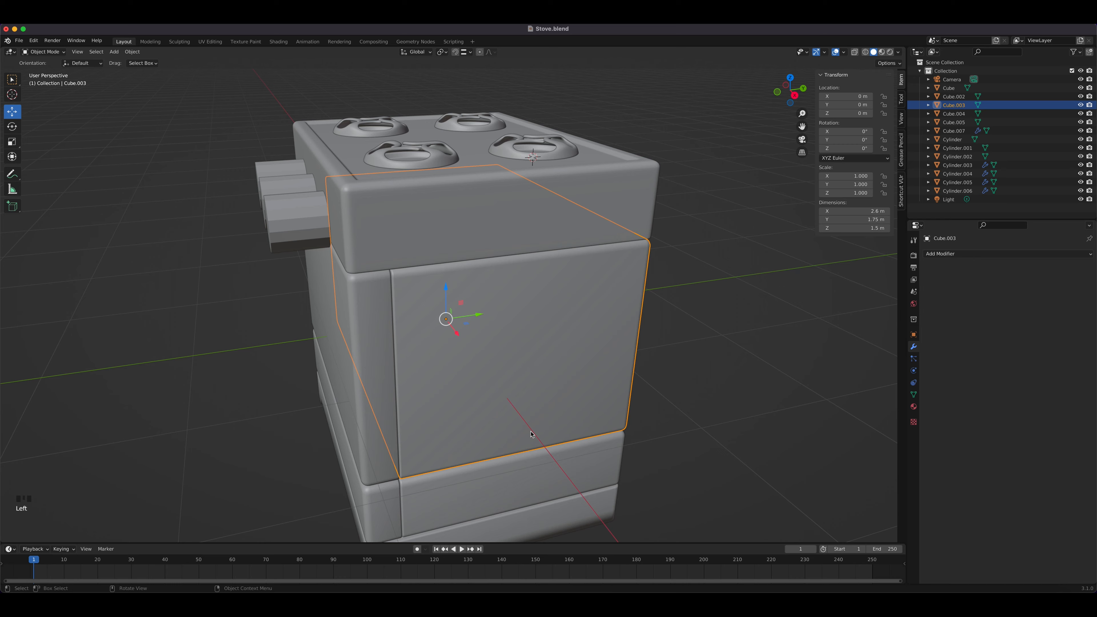
shift+click(534, 477)
shift+click(545, 521)
middle_drag(545, 521, 484, 374)
key(KP_3)
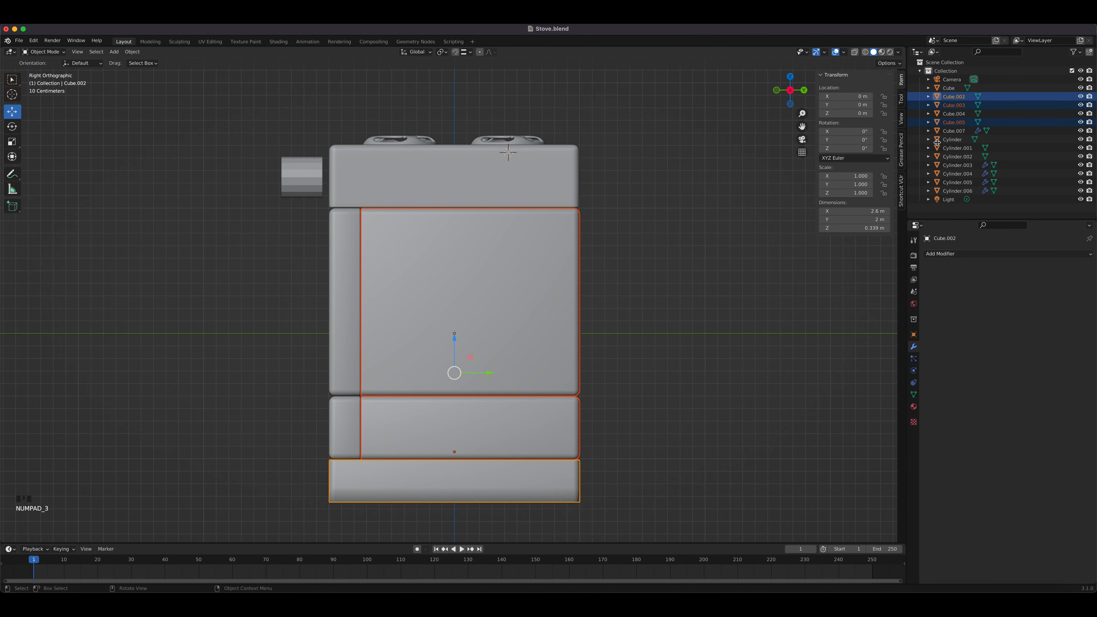
key(Tab)
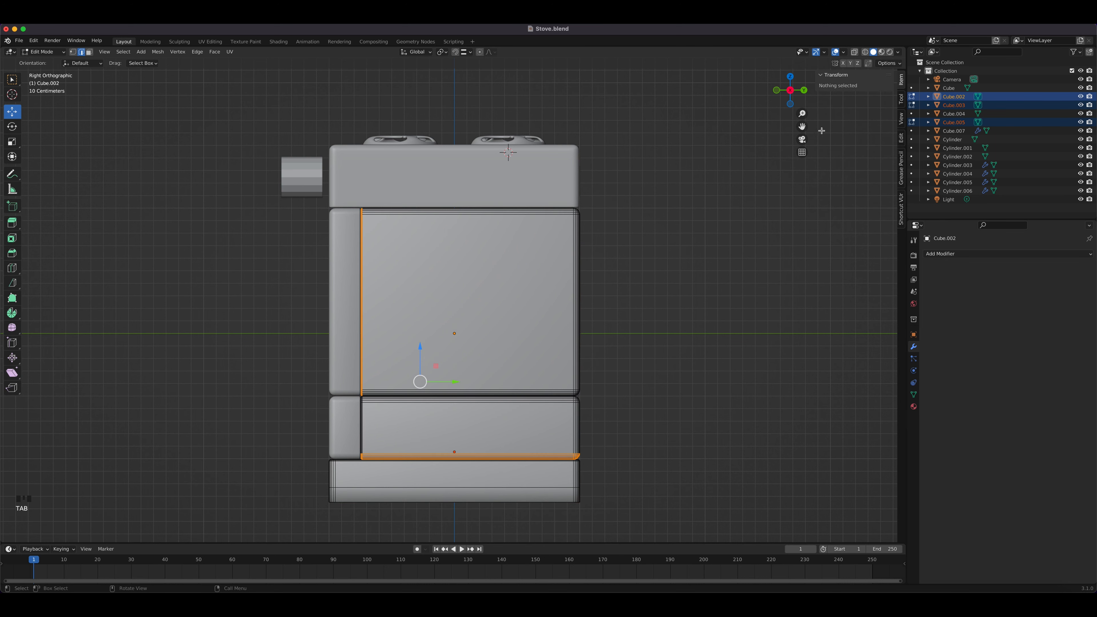
click(854, 52)
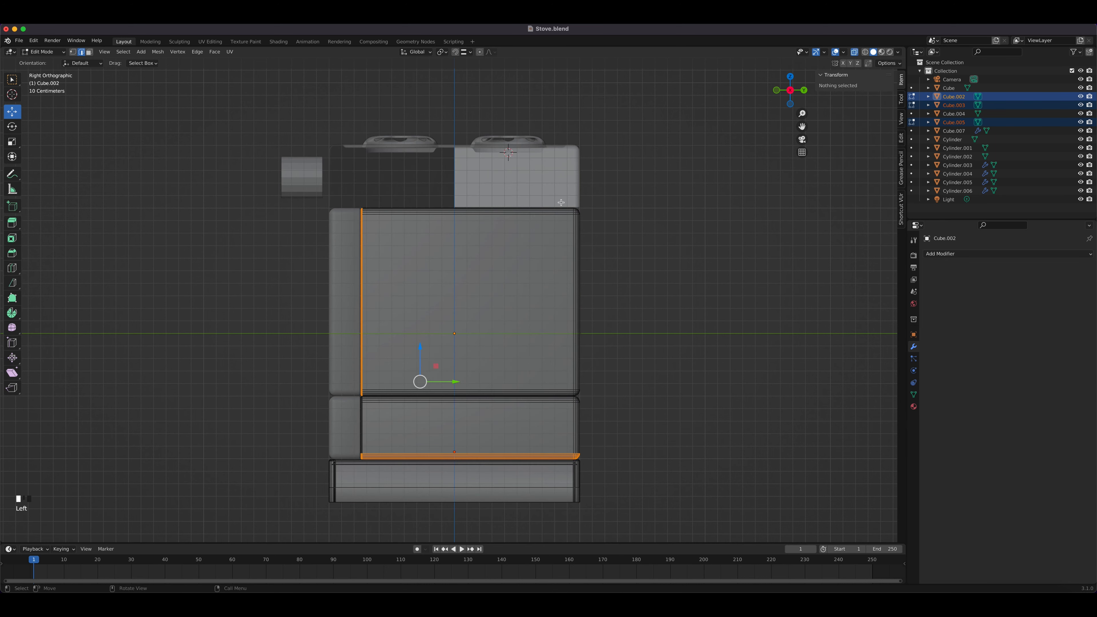
click(72, 51)
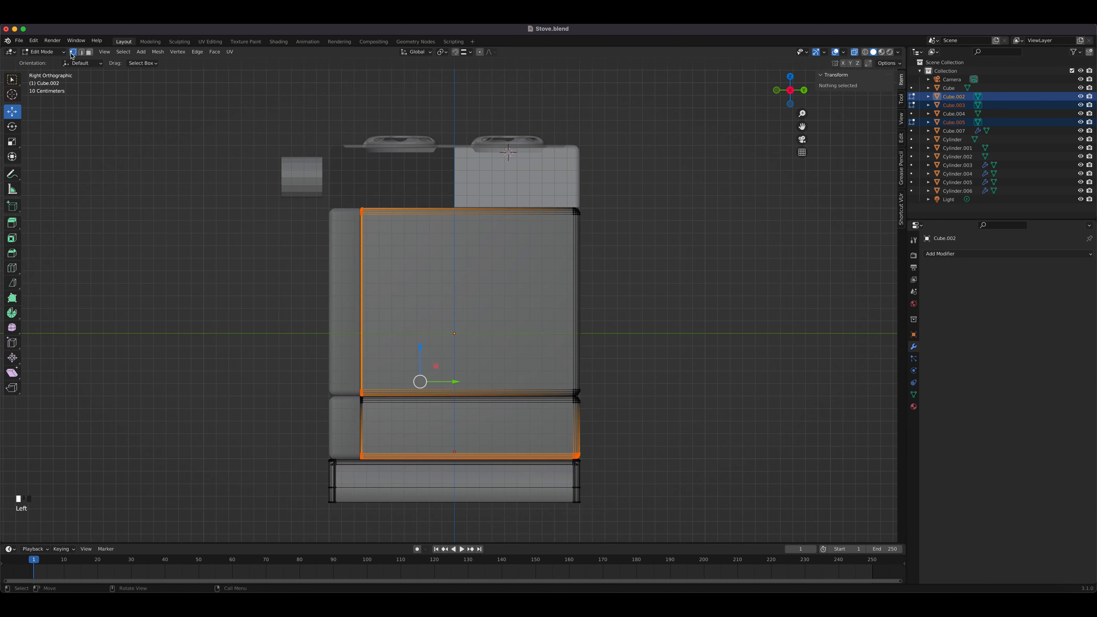
drag(627, 526, 486, 142)
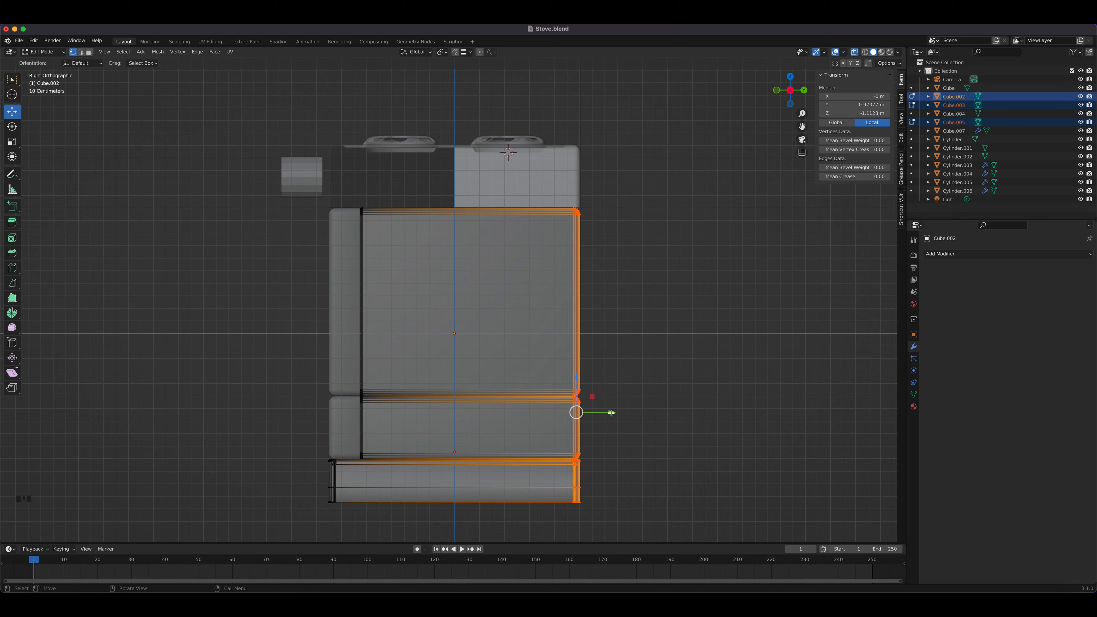
drag(611, 413, 680, 416)
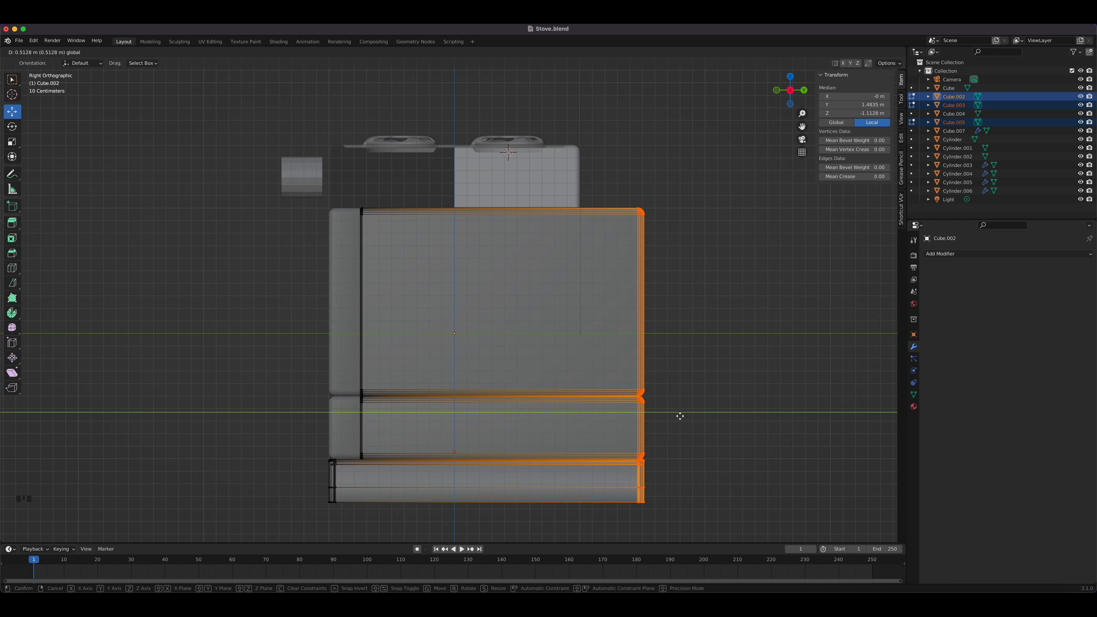
drag(680, 416, 663, 419)
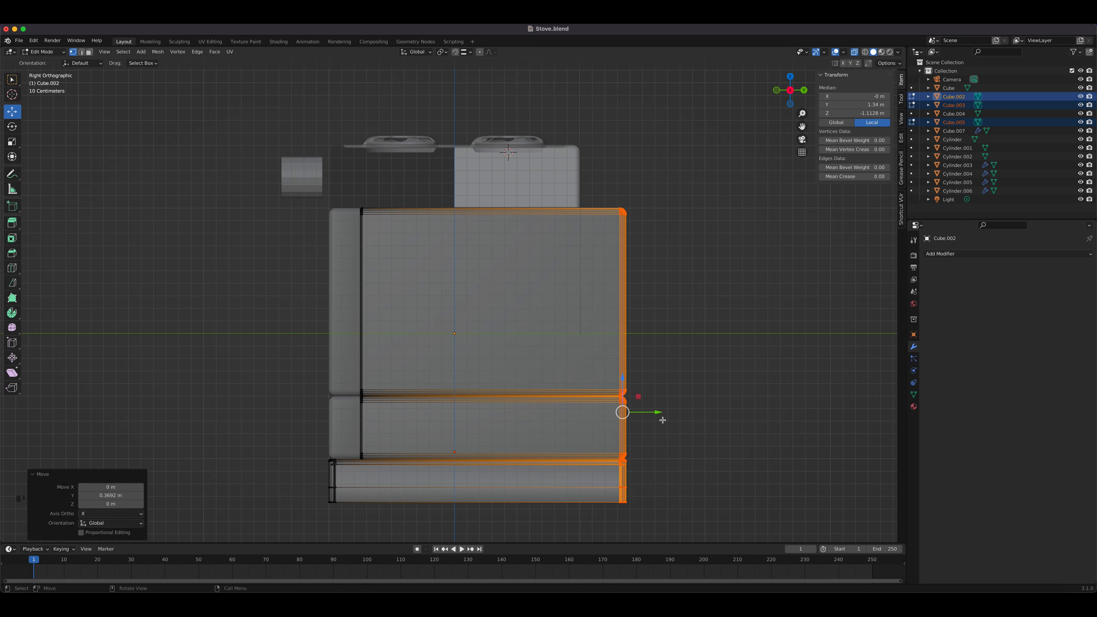
key(Tab)
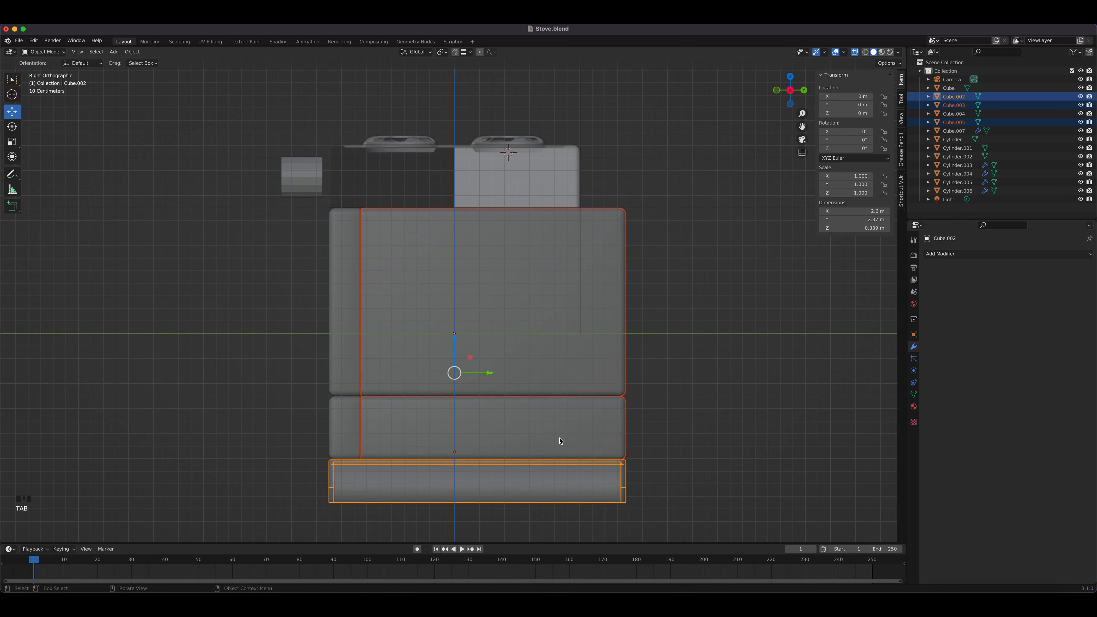
Step: Turn off X-ray display and inspect the lengthened lower body against the stove's top block
click(559, 440)
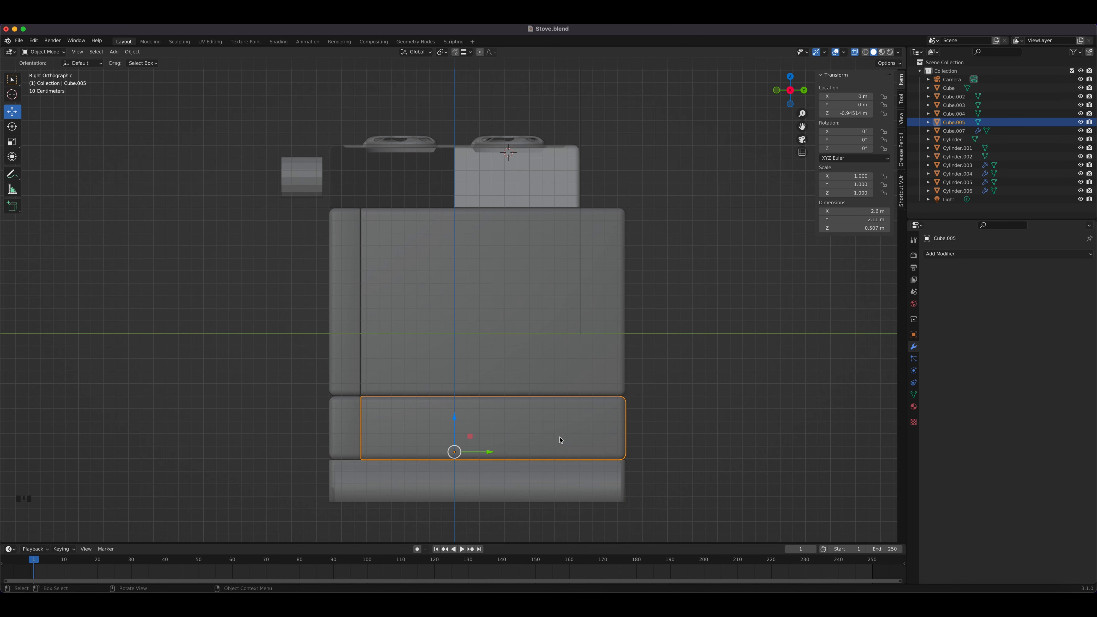
middle_drag(475, 366, 554, 302)
key(Tab)
key(Tab)
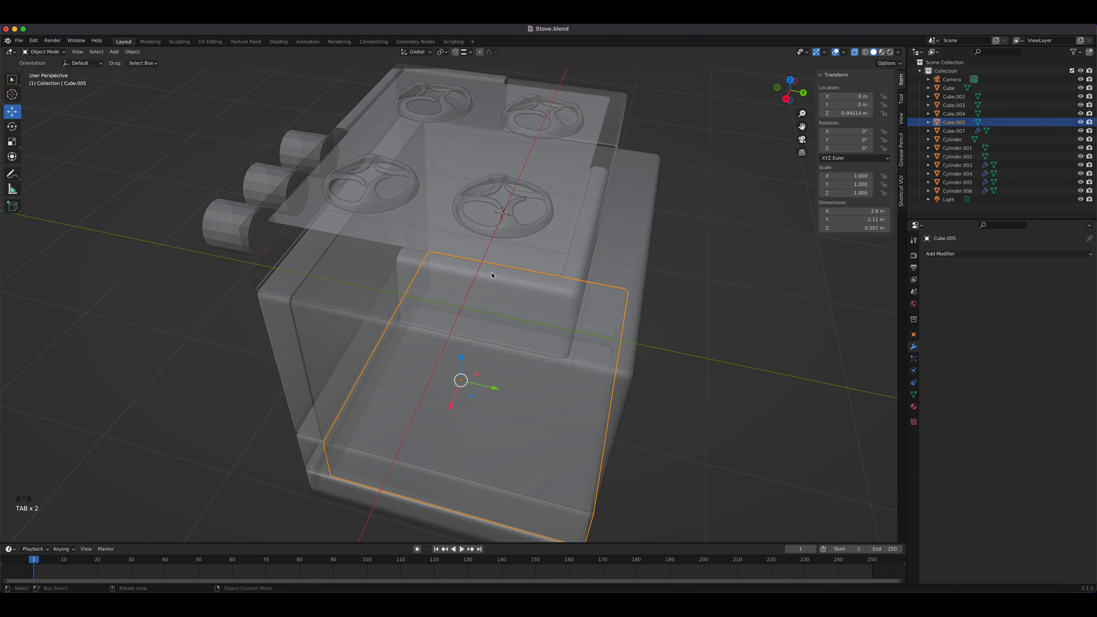
click(854, 52)
middle_drag(817, 87, 540, 238)
click(540, 238)
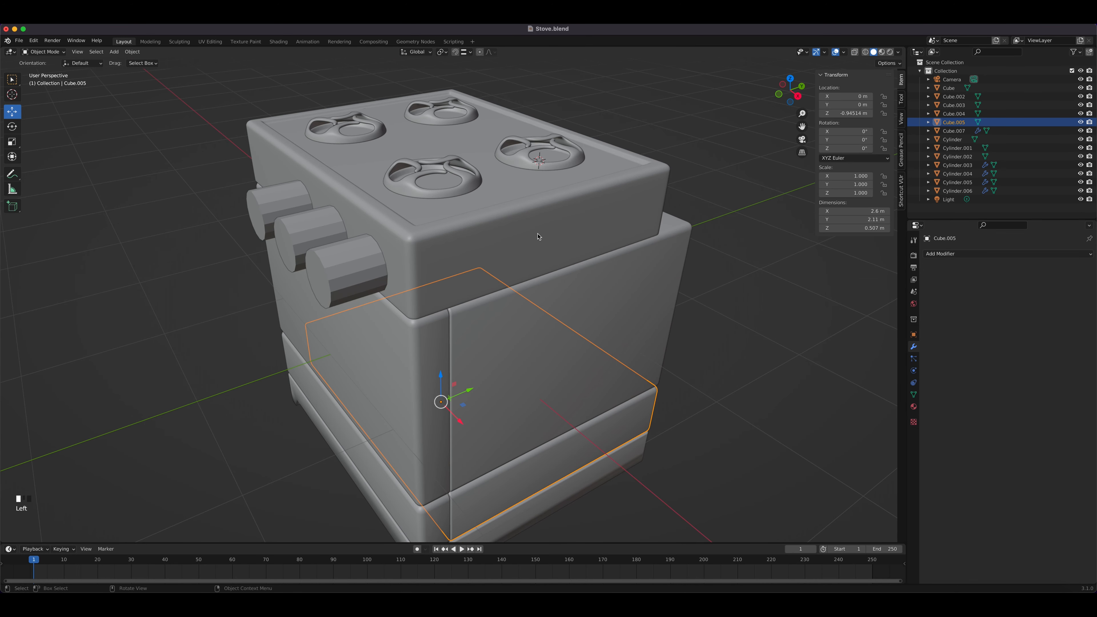
key(Tab)
key(Tab)
middle_drag(599, 256, 545, 258)
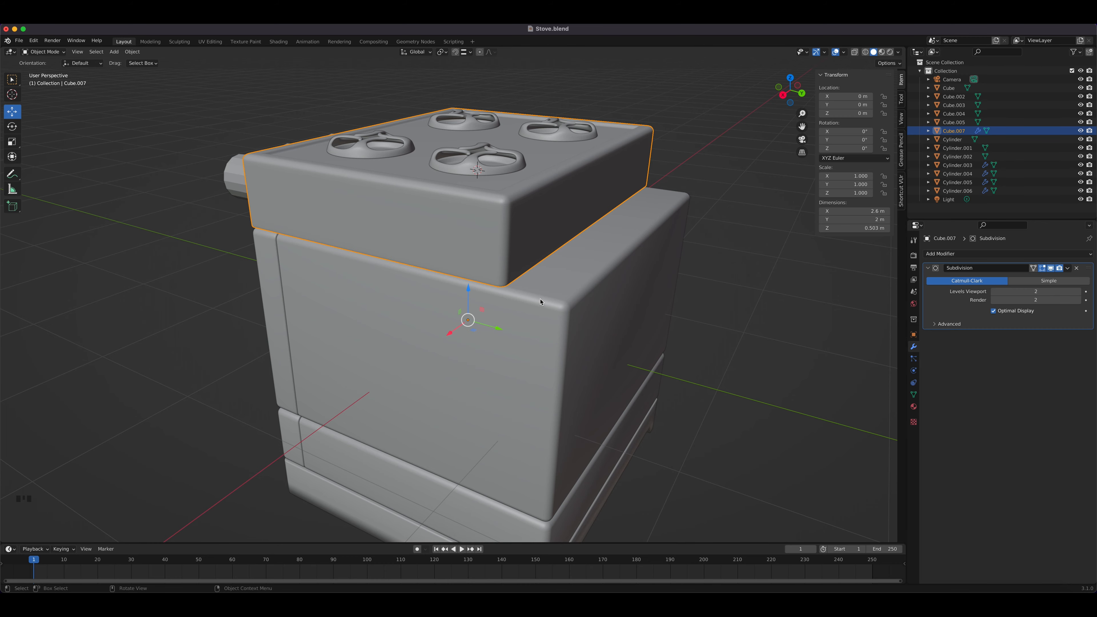
Step: Delete the middle and right knobs on the stove's front, keeping only the left one
middle_drag(478, 204, 321, 199)
click(320, 198)
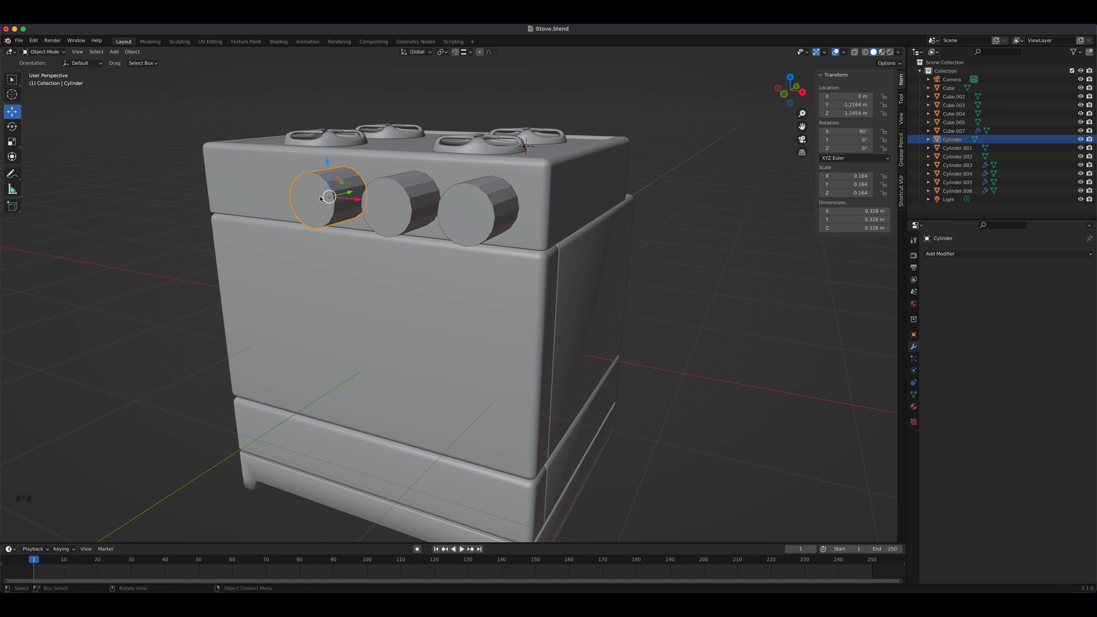
click(478, 224)
key(Delete)
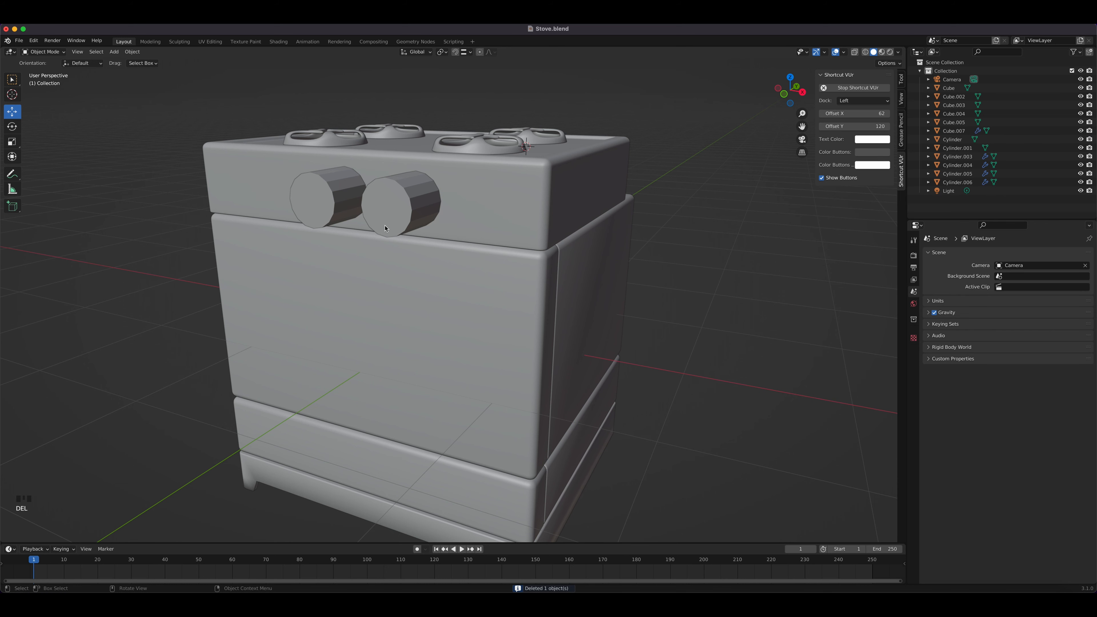
click(399, 203)
key(Delete)
Step: Duplicate the remaining knob in place and hide the duplicate
click(335, 208)
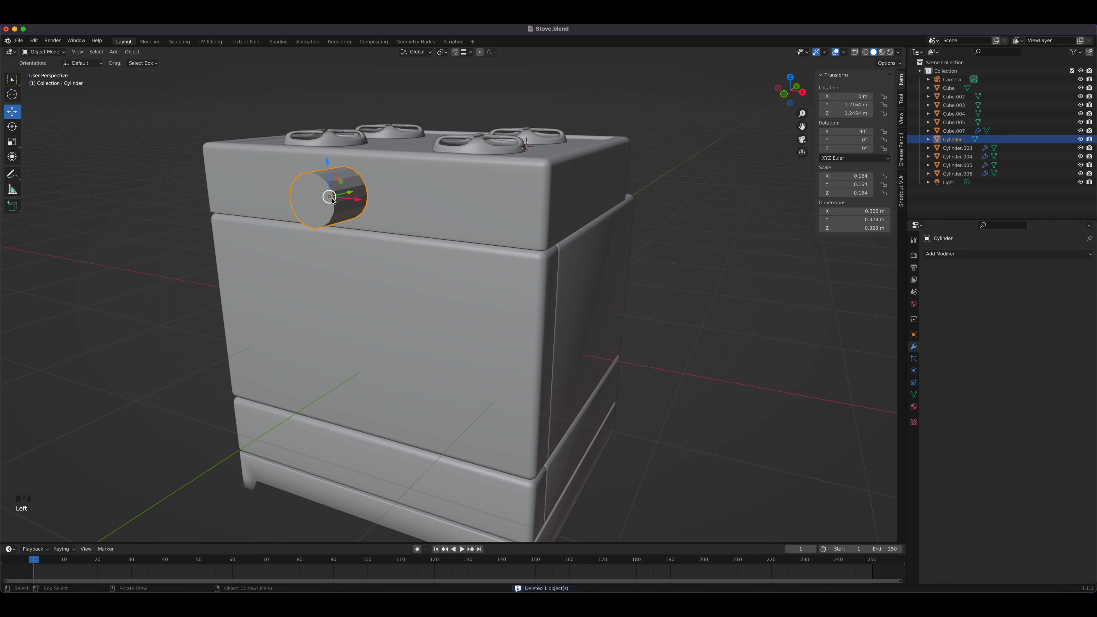
mouse_move(338, 191)
middle_down()
mouse_move(368, 180)
mouse_move(349, 192)
middle_up()
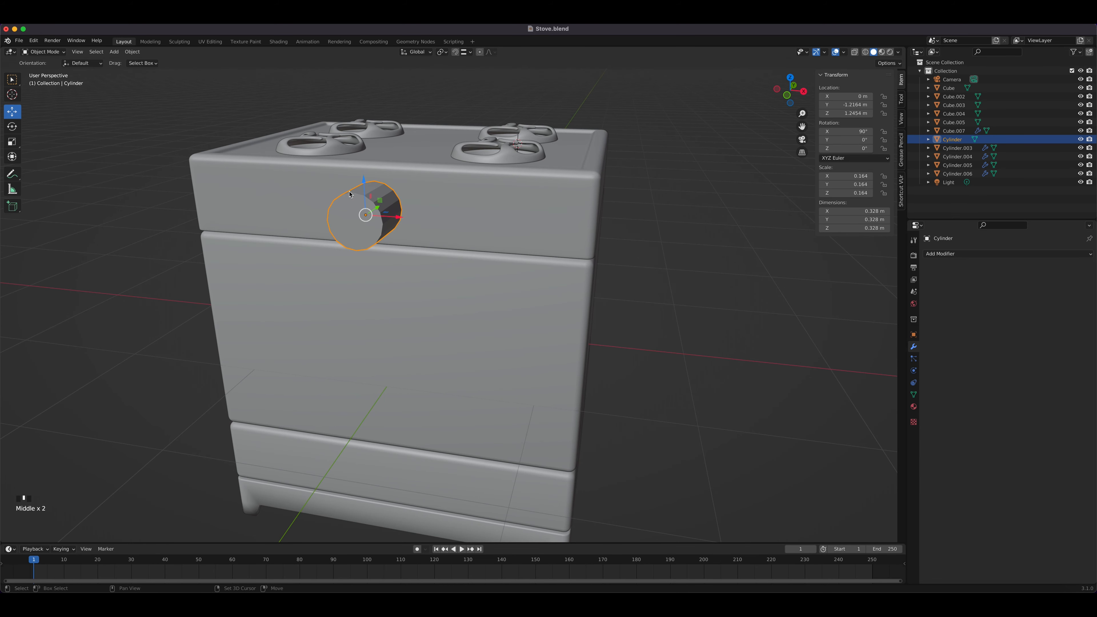
key(shift+d)
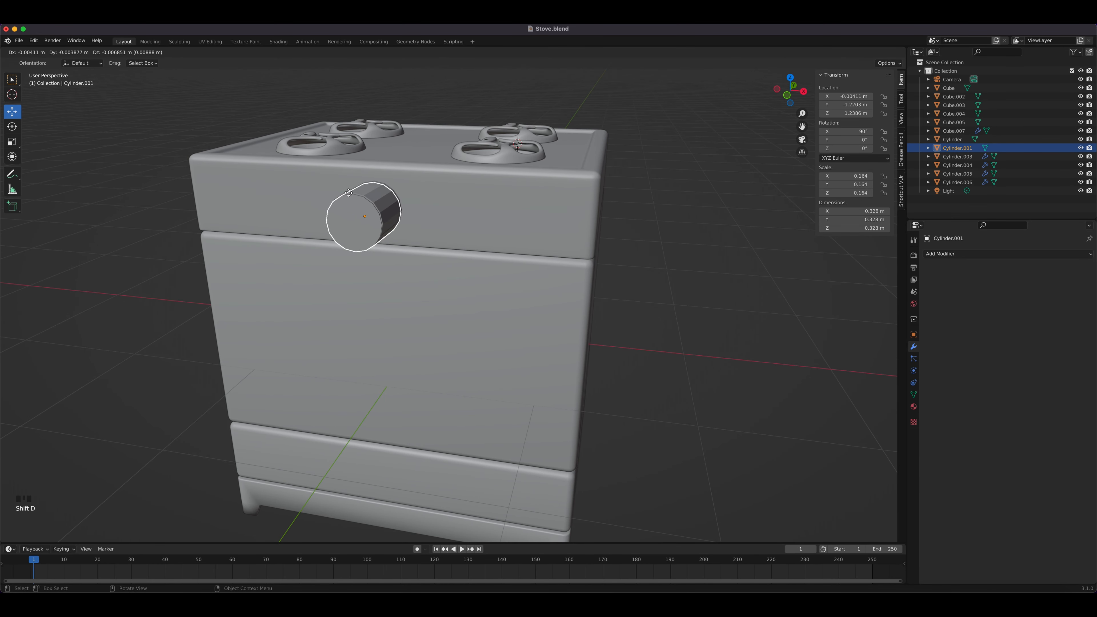
right_click(349, 193)
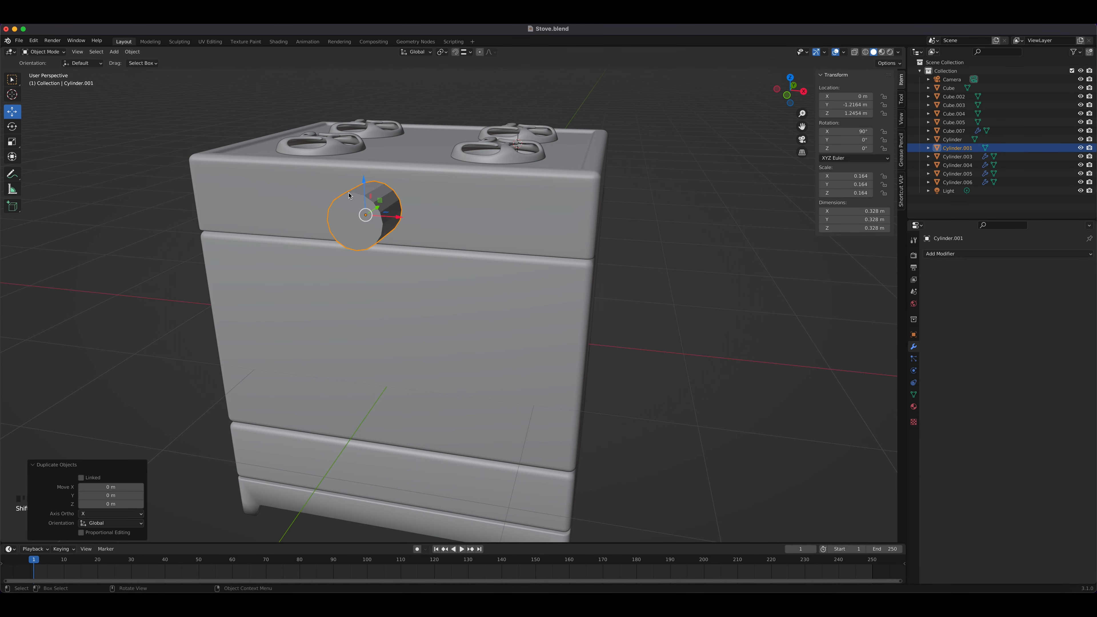
click(1080, 147)
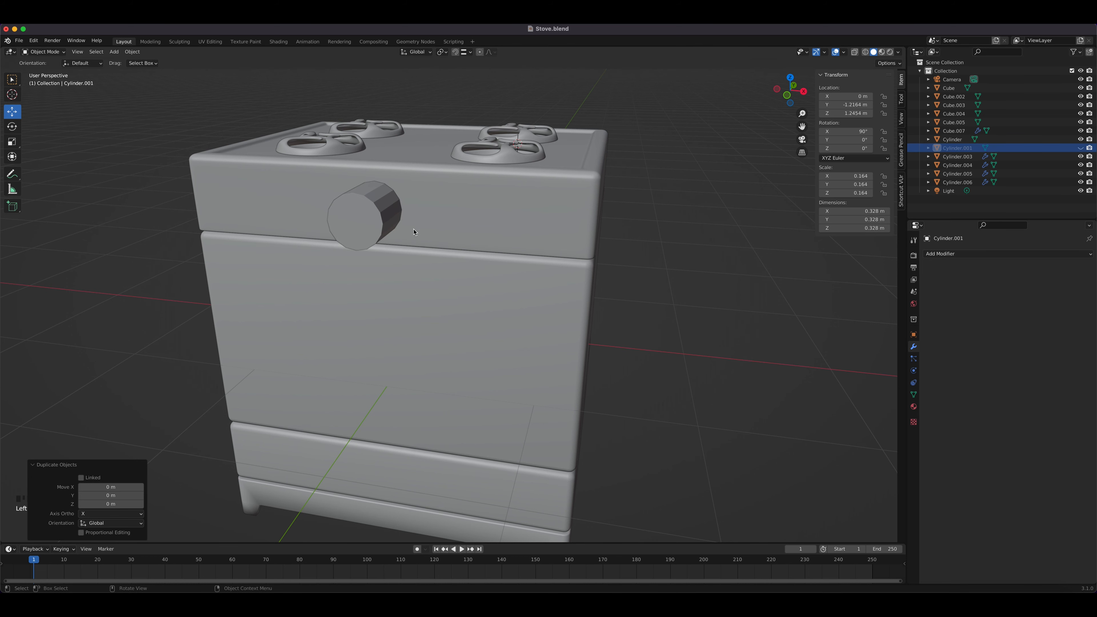
Step: Move the visible knob about 0.047 m along Y towards the stove's front face
click(355, 220)
middle_drag(355, 219, 341, 215)
scroll(339, 213, up, 2)
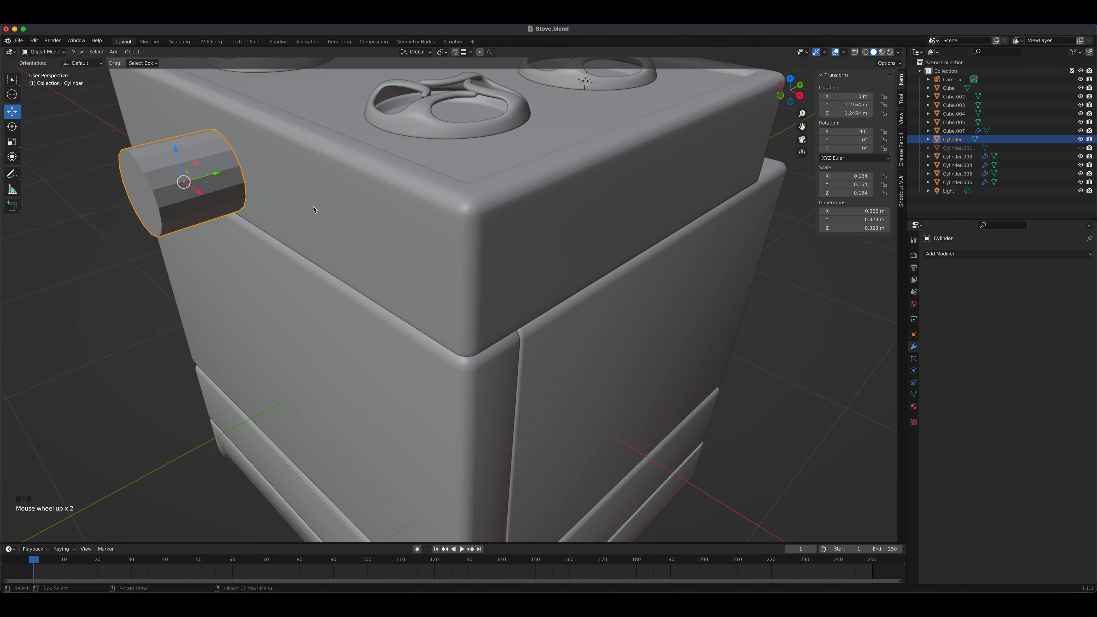
key(KP_3)
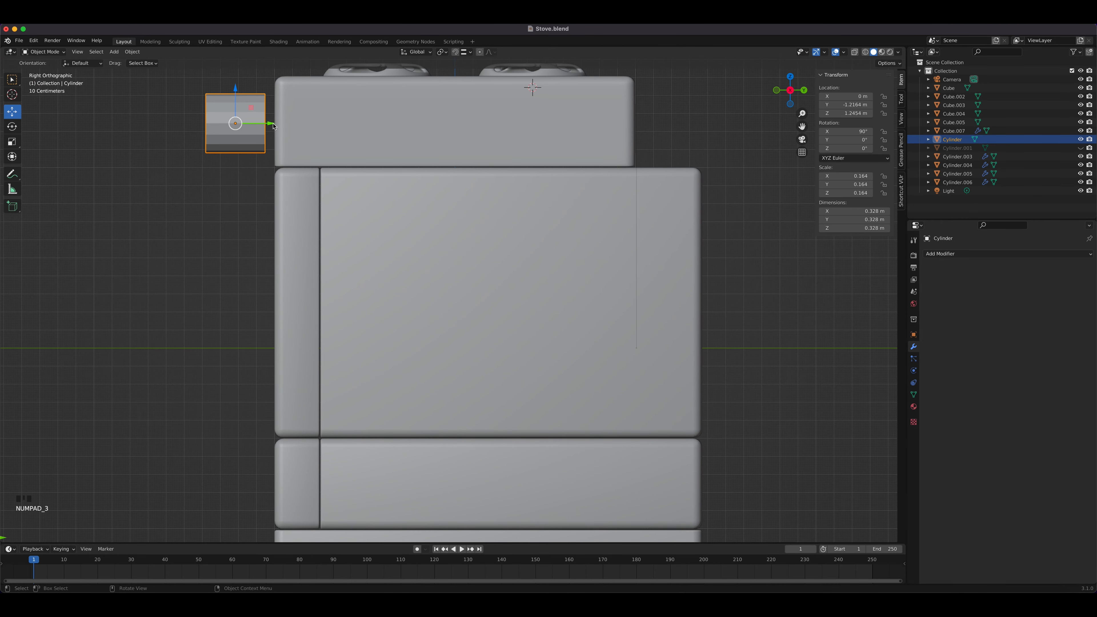
drag(274, 129, 281, 130)
scroll(285, 141, up, 4)
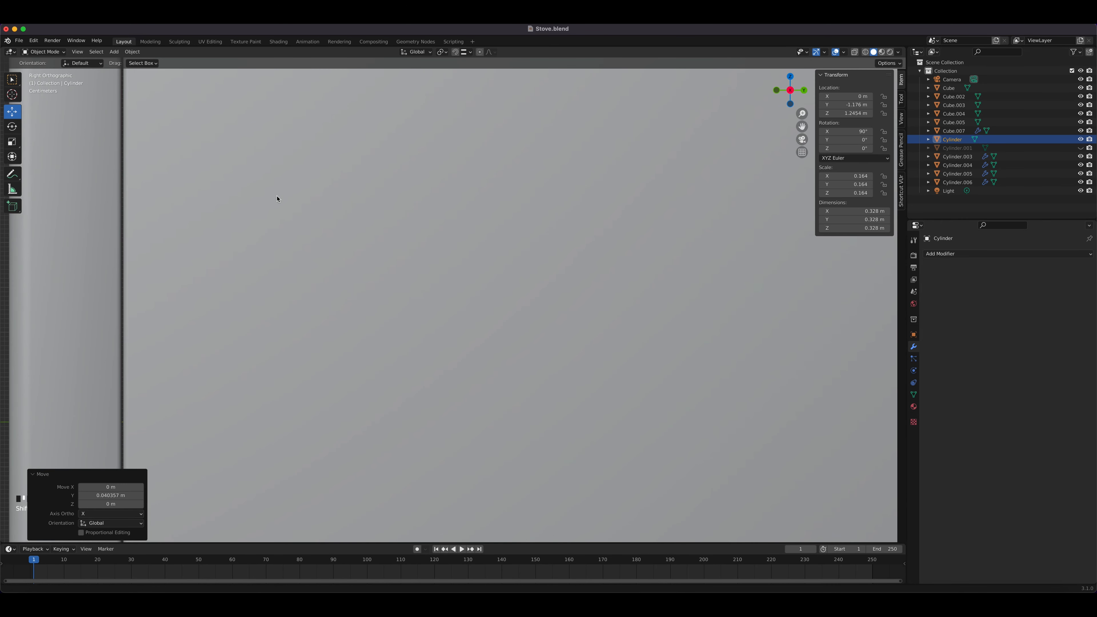
scroll(277, 198, down, 4)
shift+middle_drag(311, 213, 409, 399)
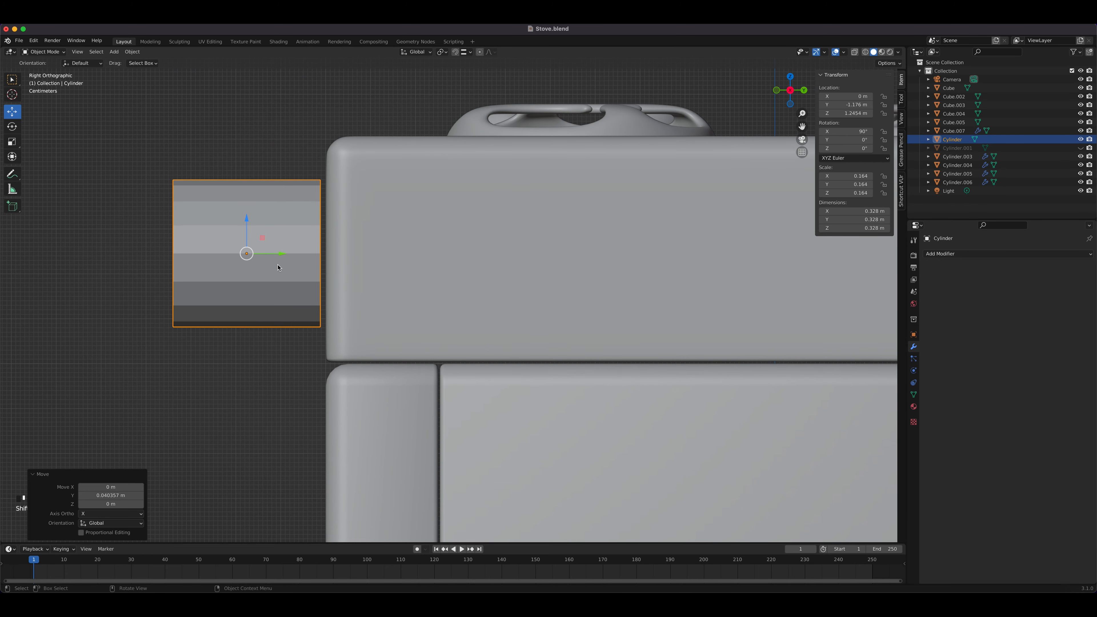
drag(282, 254, 287, 252)
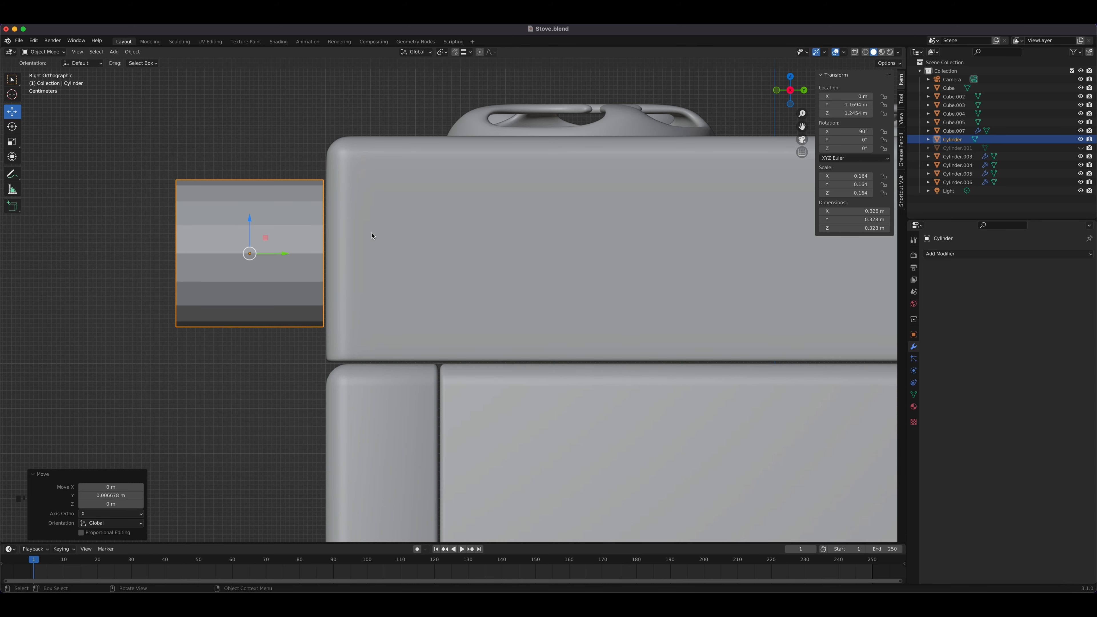
Step: Inspect the knob's position against the stove's front, with X-ray display and in shaded view
key(alt+z)
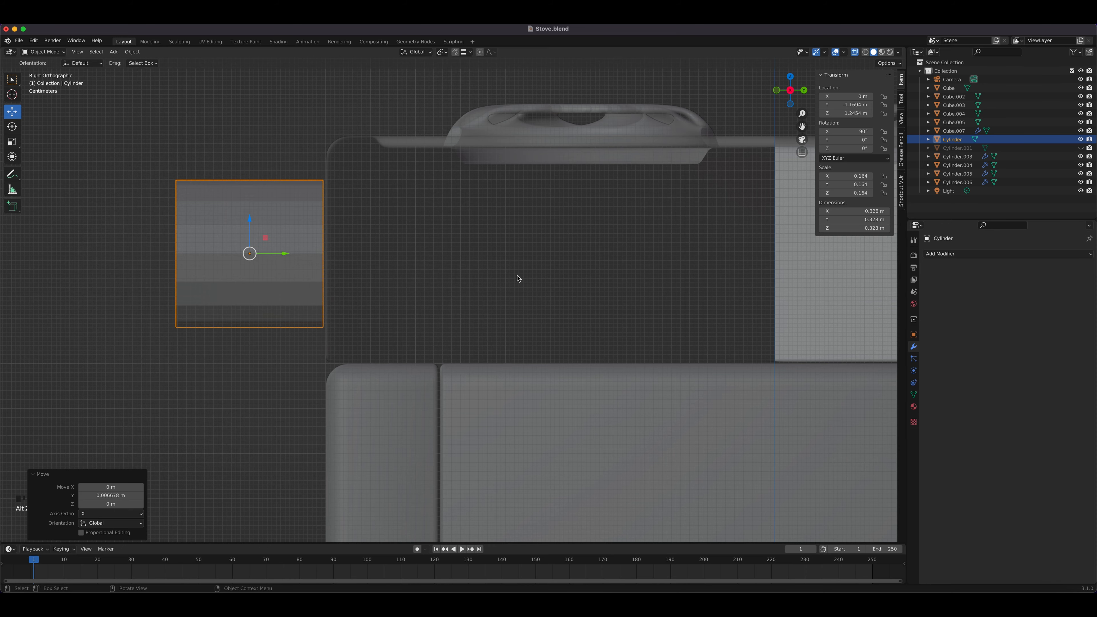
middle_drag(519, 279, 673, 312)
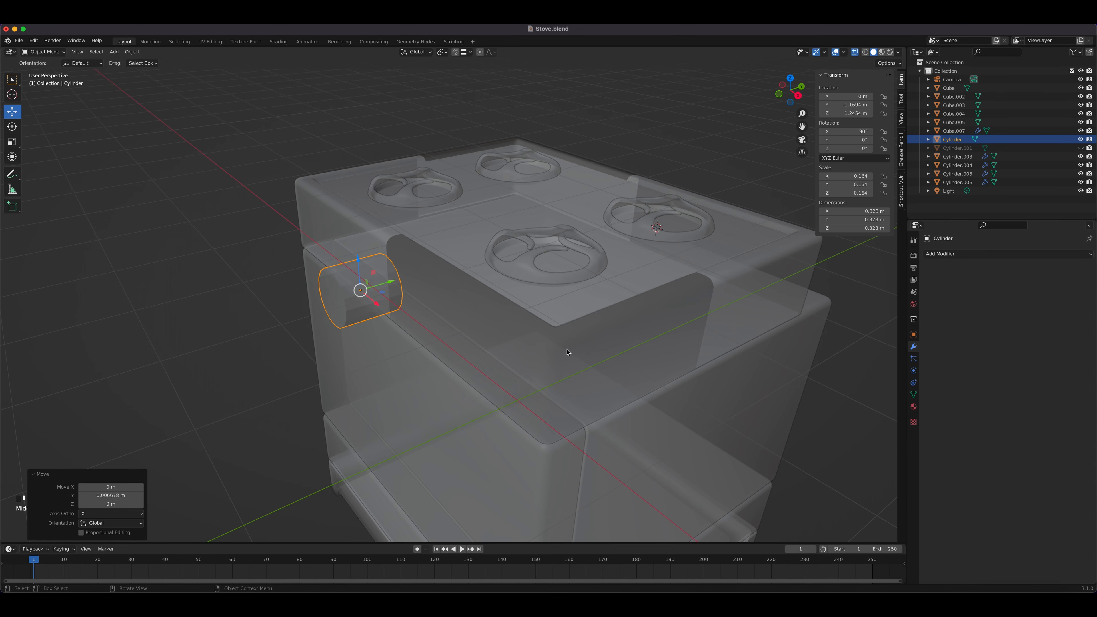
middle_drag(544, 337, 588, 314)
key(Tab)
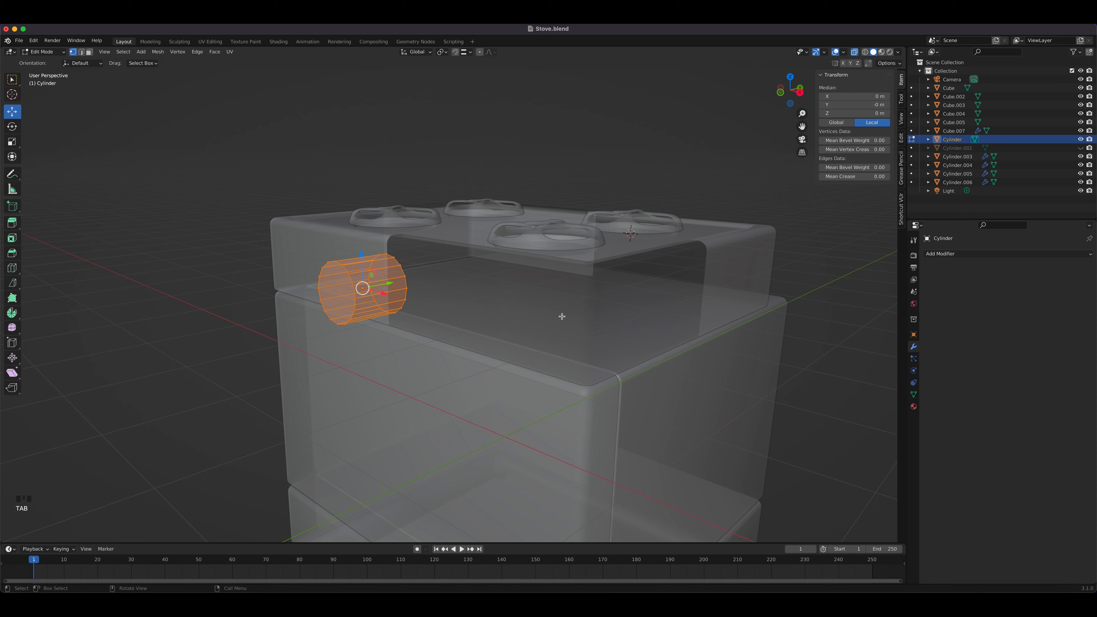
key(alt+z)
scroll(562, 301, down, 2)
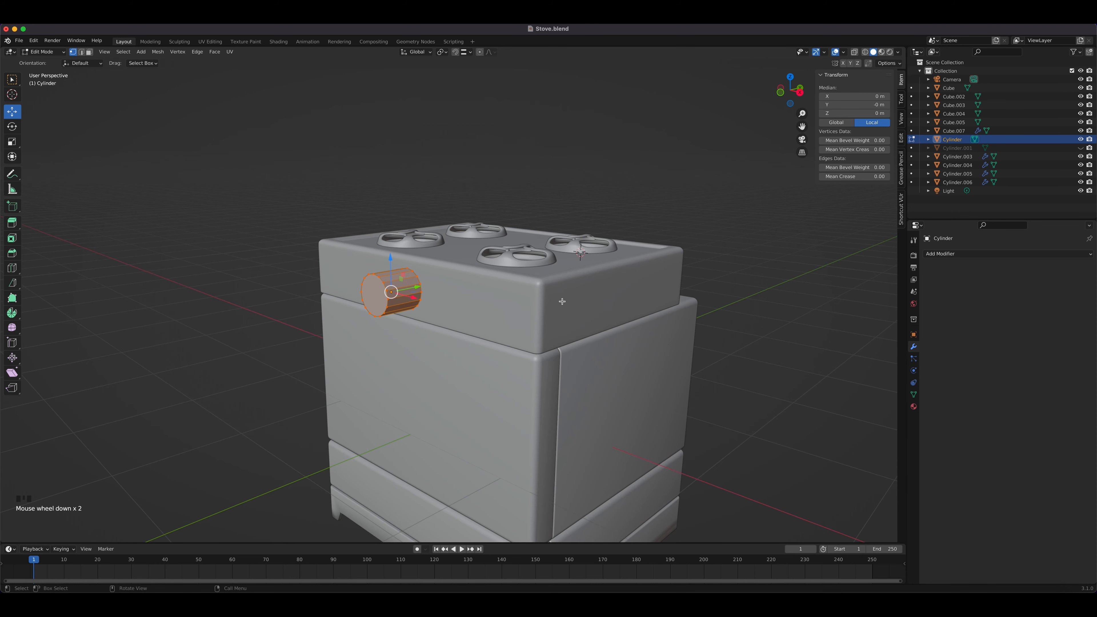
key(Tab)
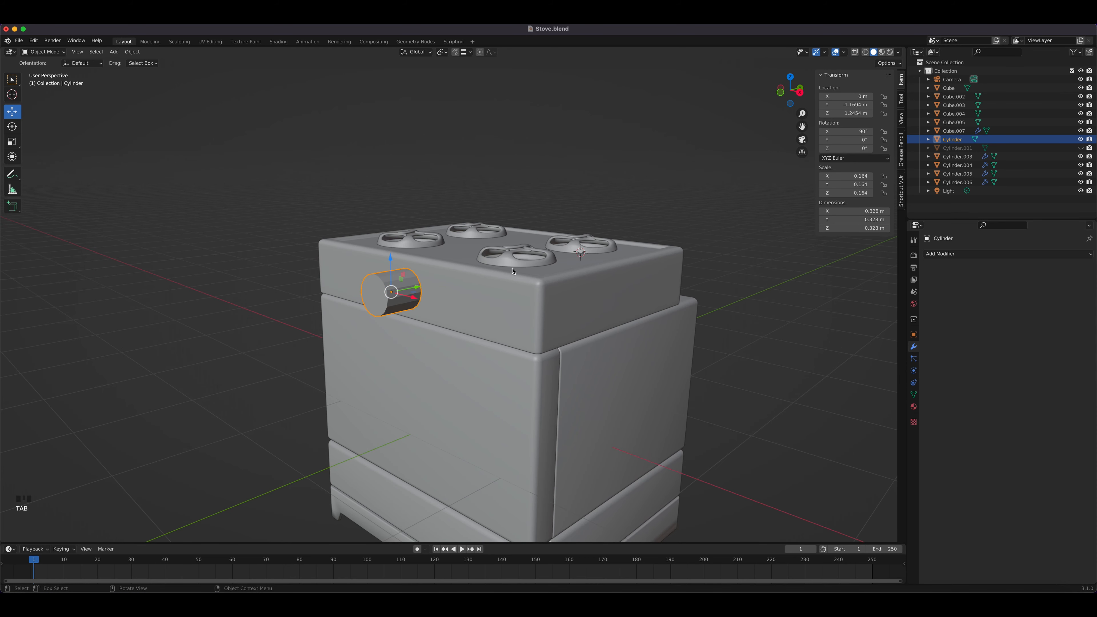
Step: Render the stove through the camera to check its look, and close the render result
key(KP_0)
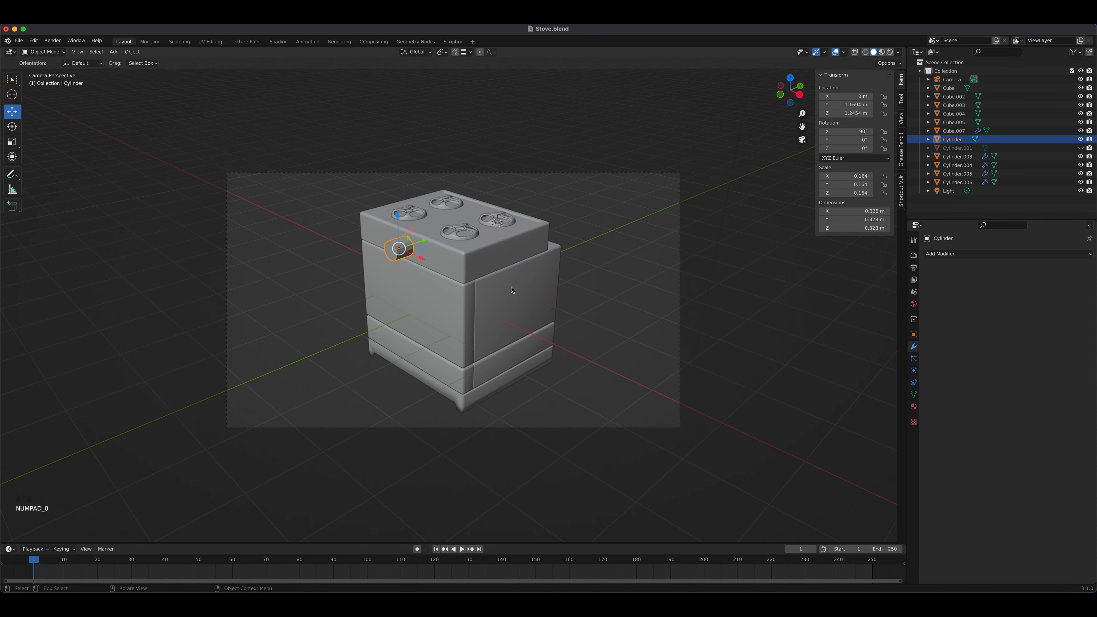
click(60, 40)
click(62, 51)
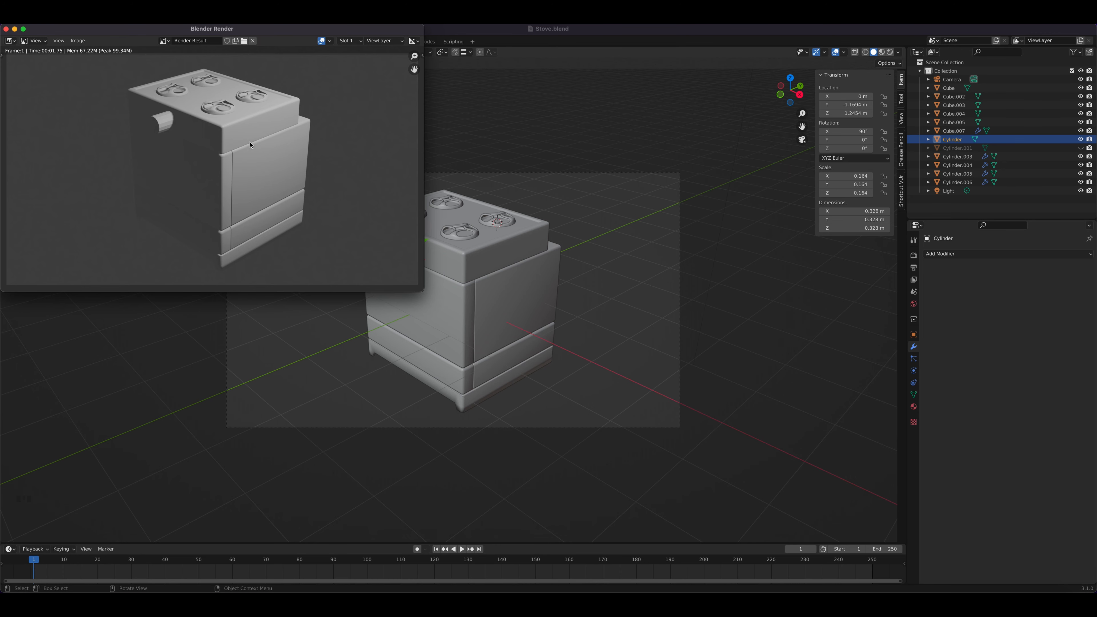
click(6, 28)
scroll(339, 286, up, 3)
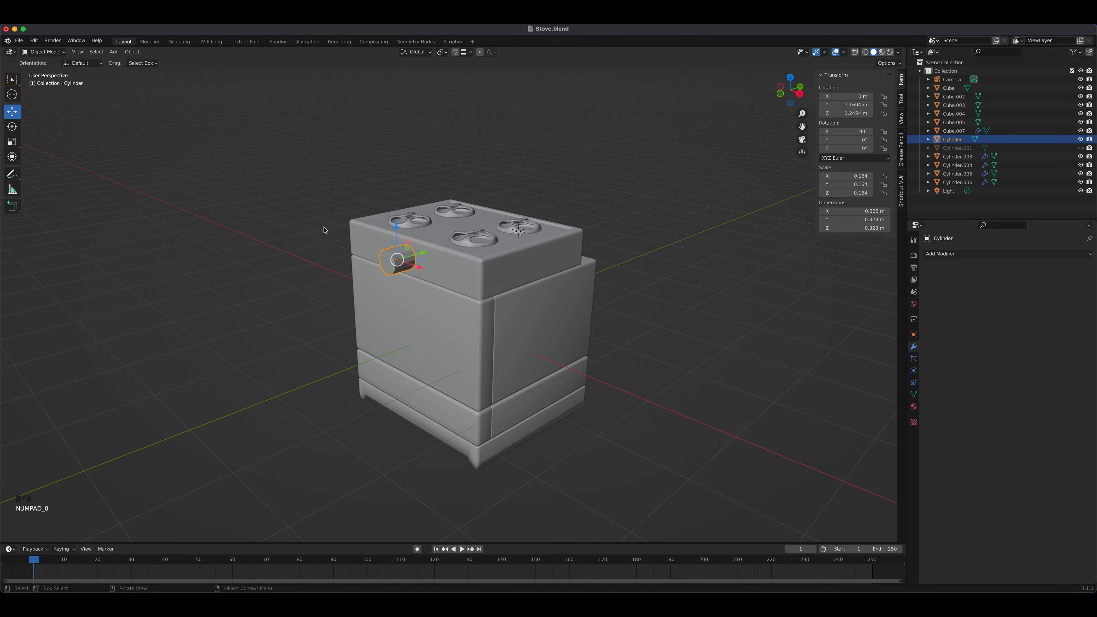
Step: Flatten the knob into a thin disc by moving its front-end vertices about 0.31 m along Y towards the stove
key(KP_3)
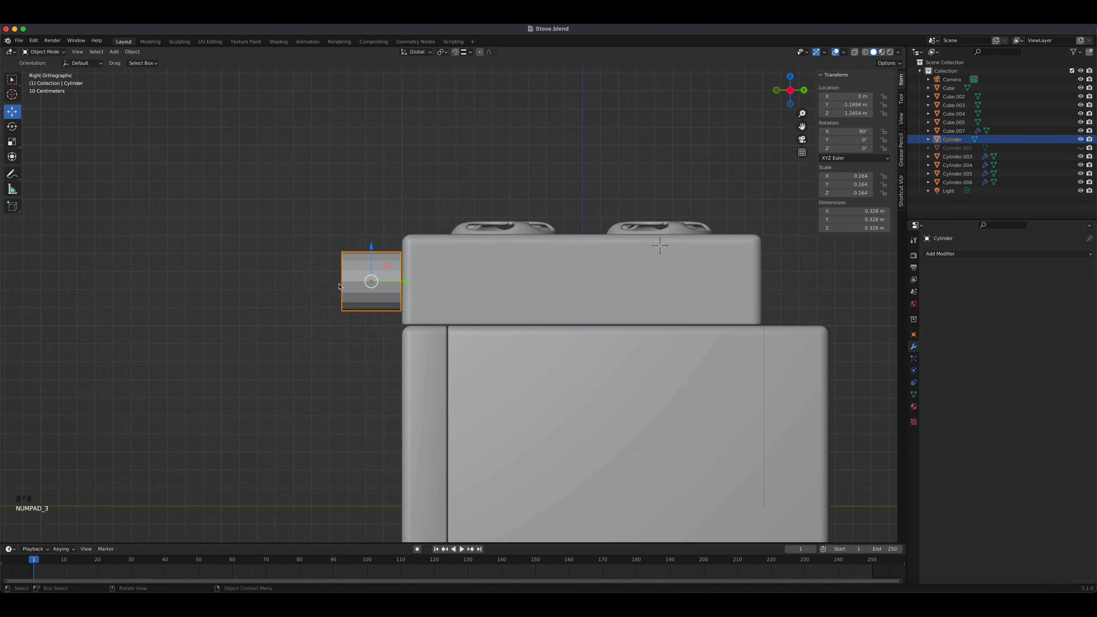
key(alt+z)
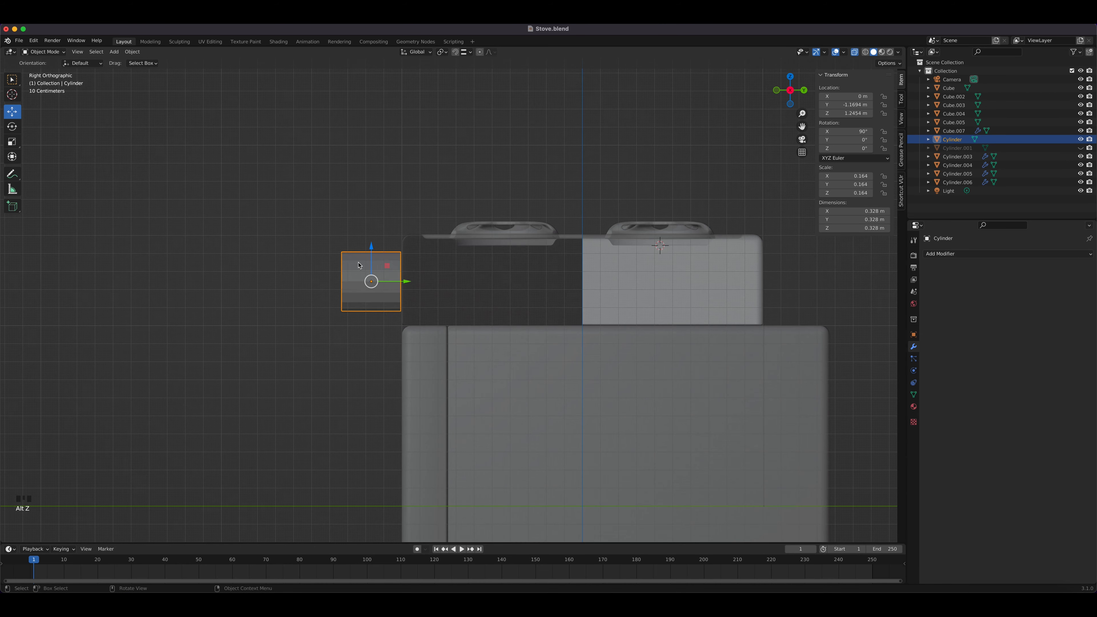
key(Tab)
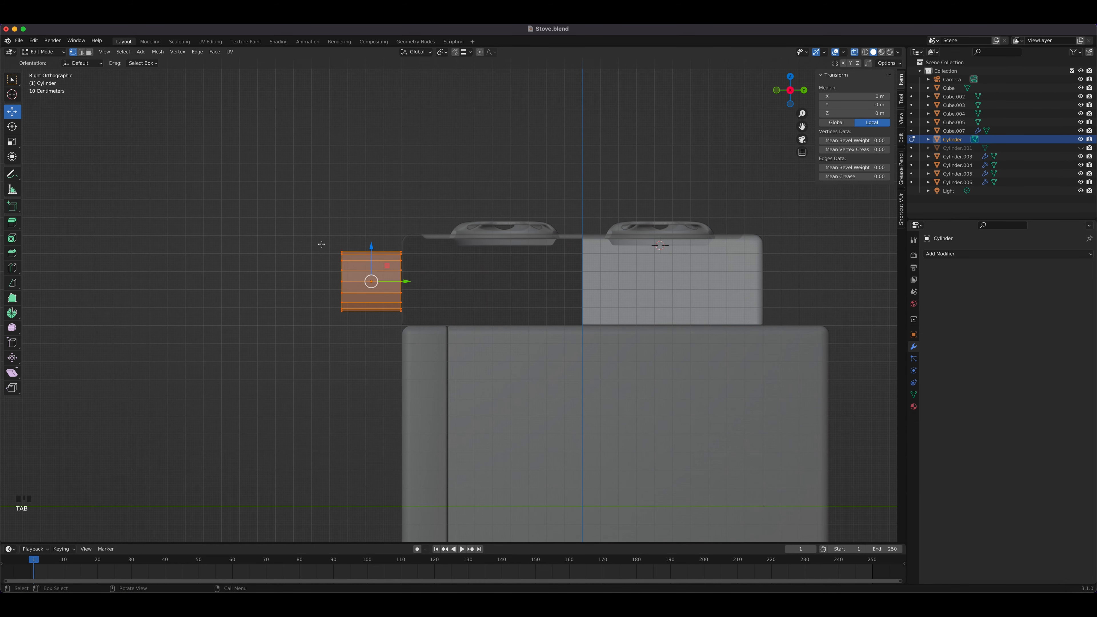
drag(307, 225, 358, 350)
scroll(316, 281, up, 3)
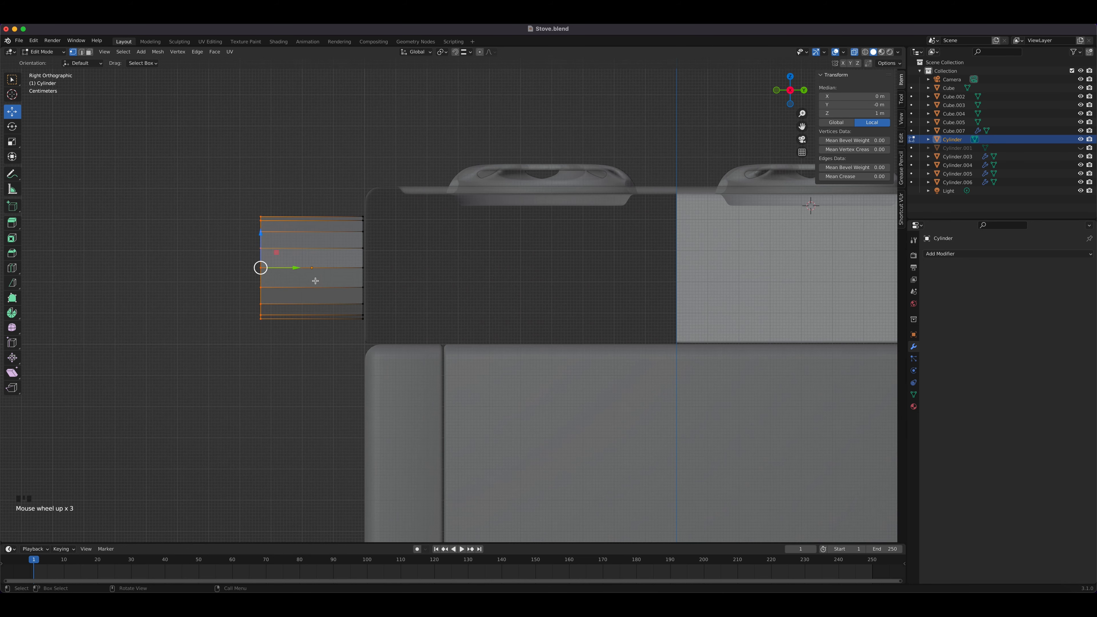
click(316, 271)
drag(296, 268, 394, 268)
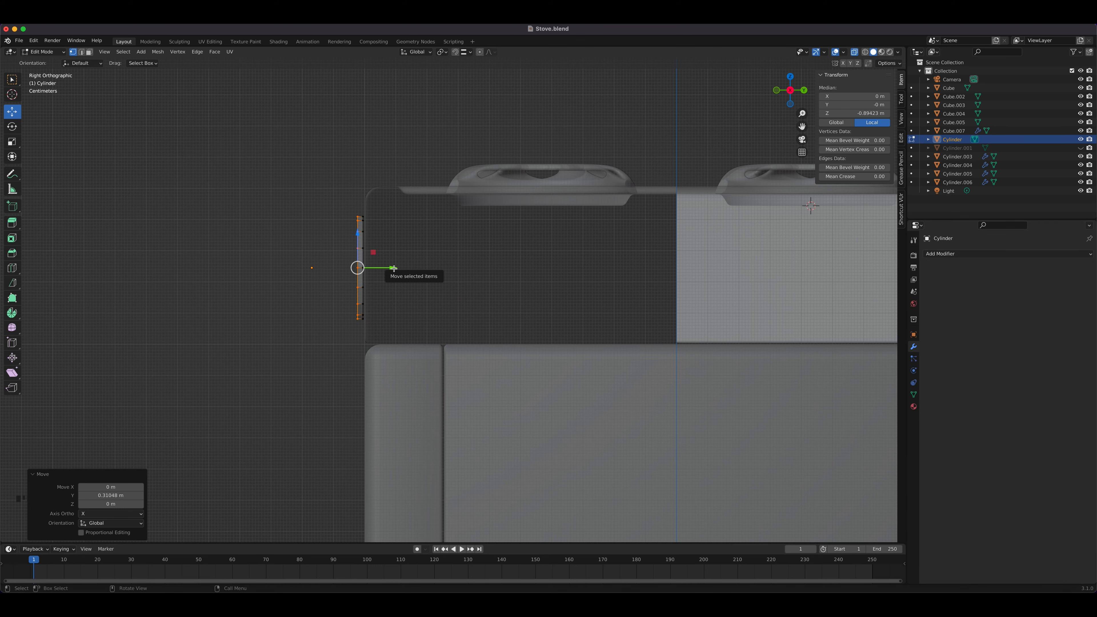
Step: Extrude the disc's front face outward by about 0.105 m
mouse_move(400, 250)
middle_down()
mouse_move(453, 270)
mouse_move(407, 265)
middle_up()
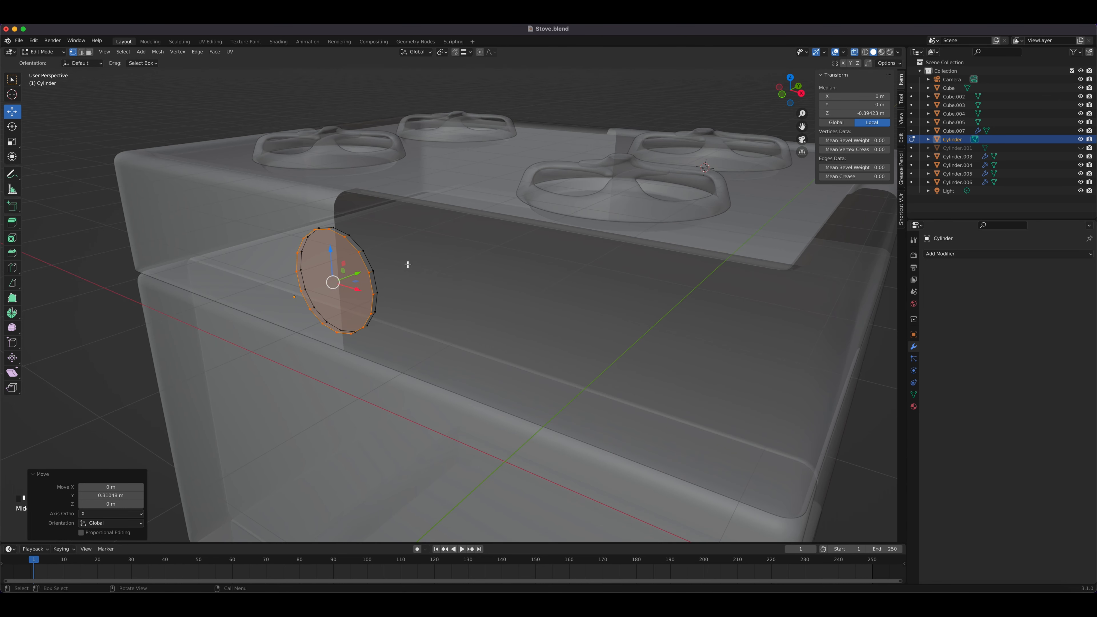
key(3)
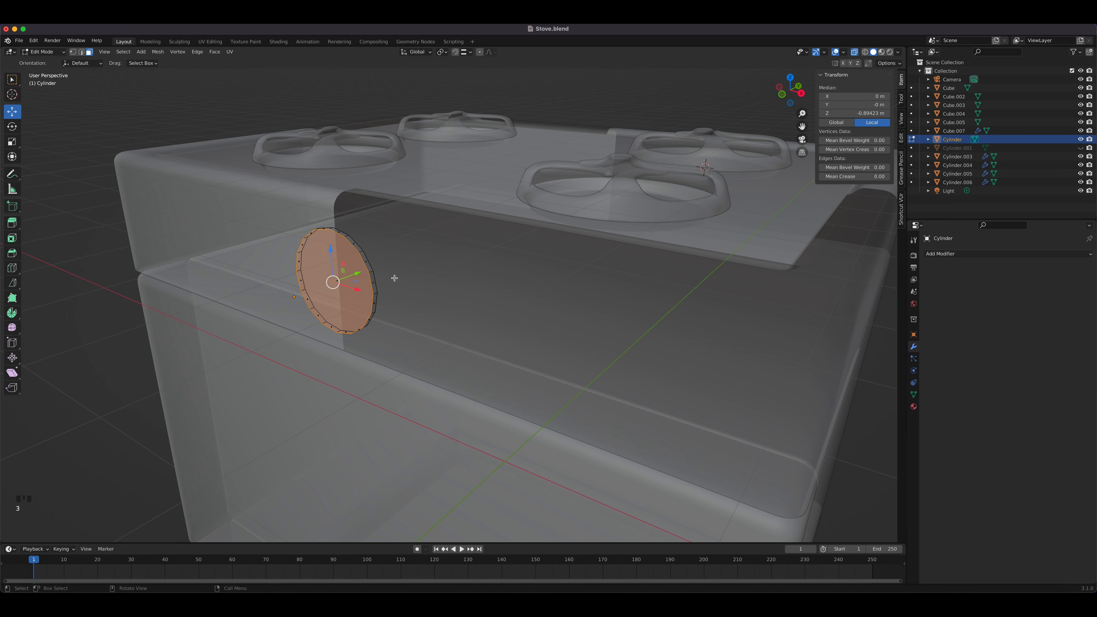
key(e)
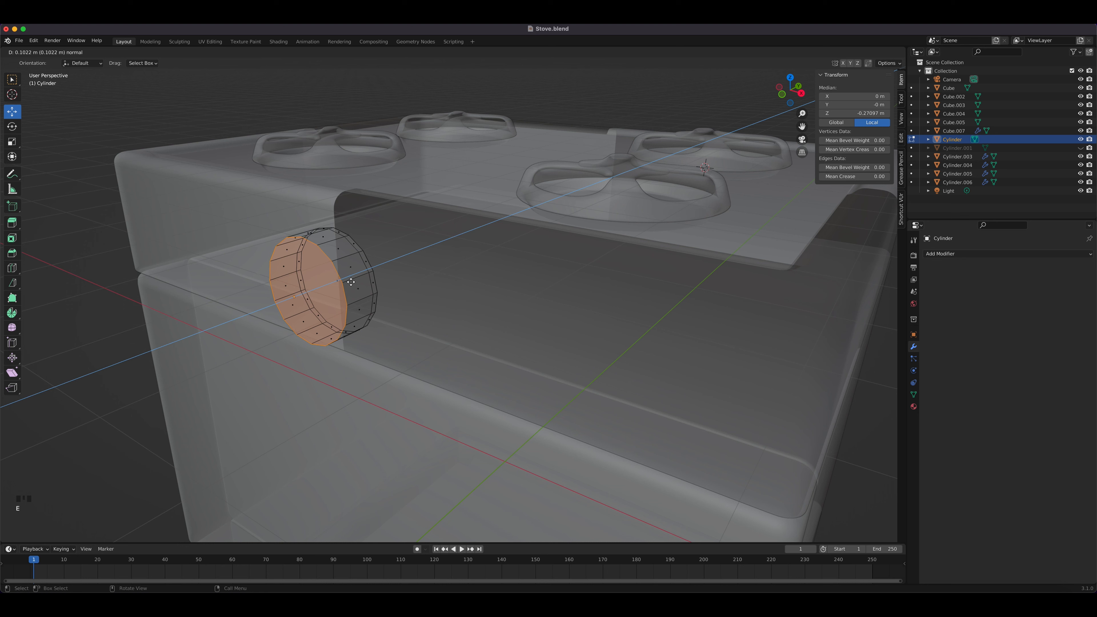
click(350, 282)
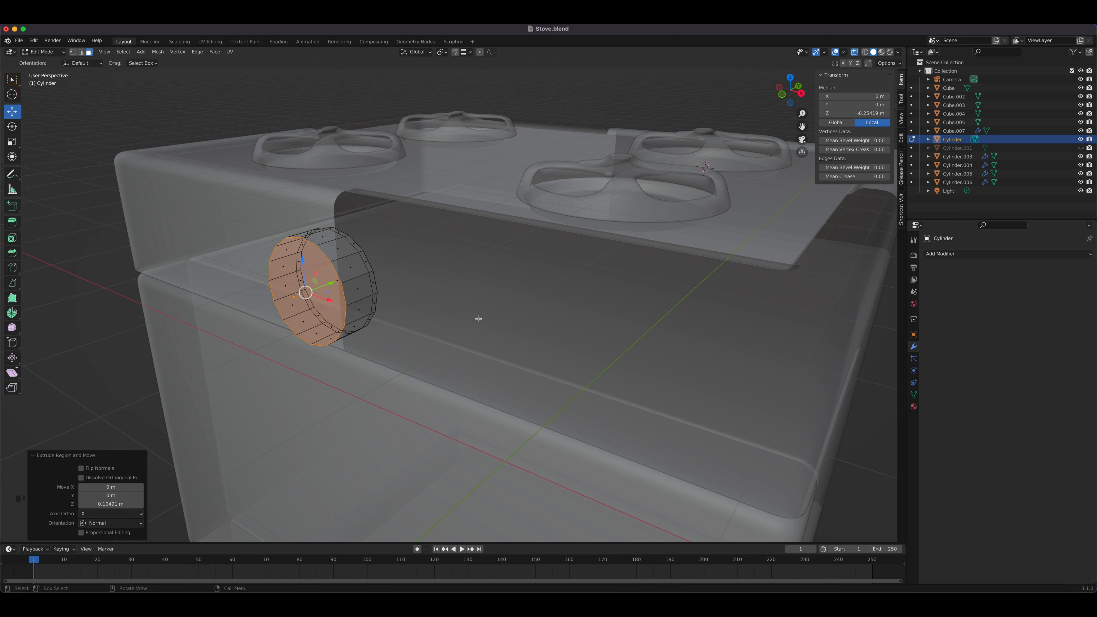
Step: Taper the knob by scaling the extruded face to about 0.264 and moving it about 0.023 m along Y towards the stove
key(s)
click(354, 291)
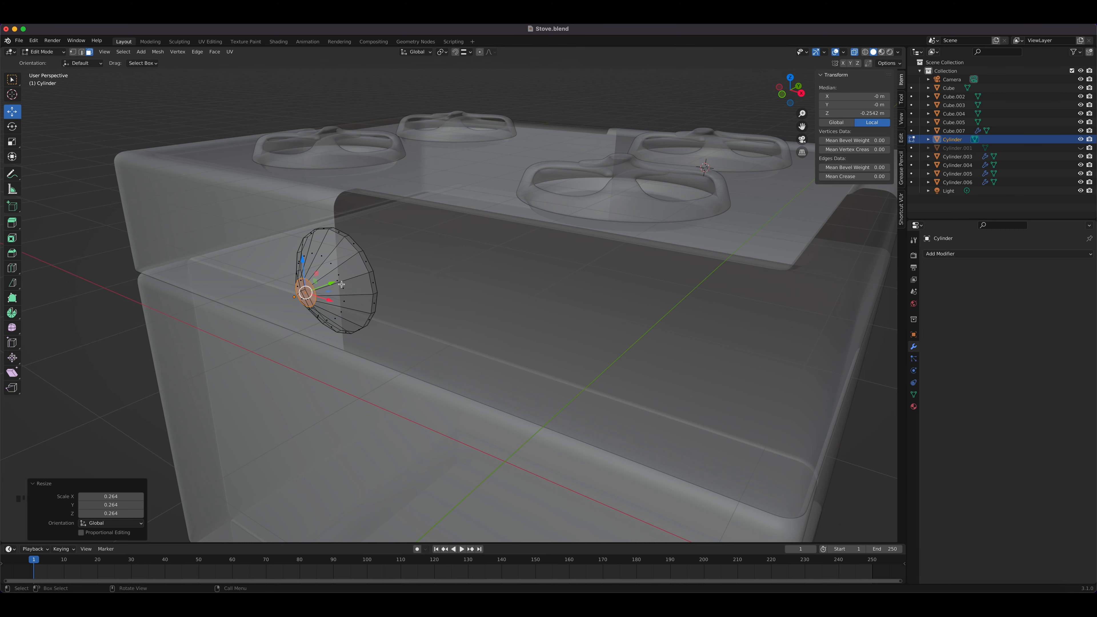
drag(339, 283, 344, 280)
middle_drag(339, 287, 361, 281)
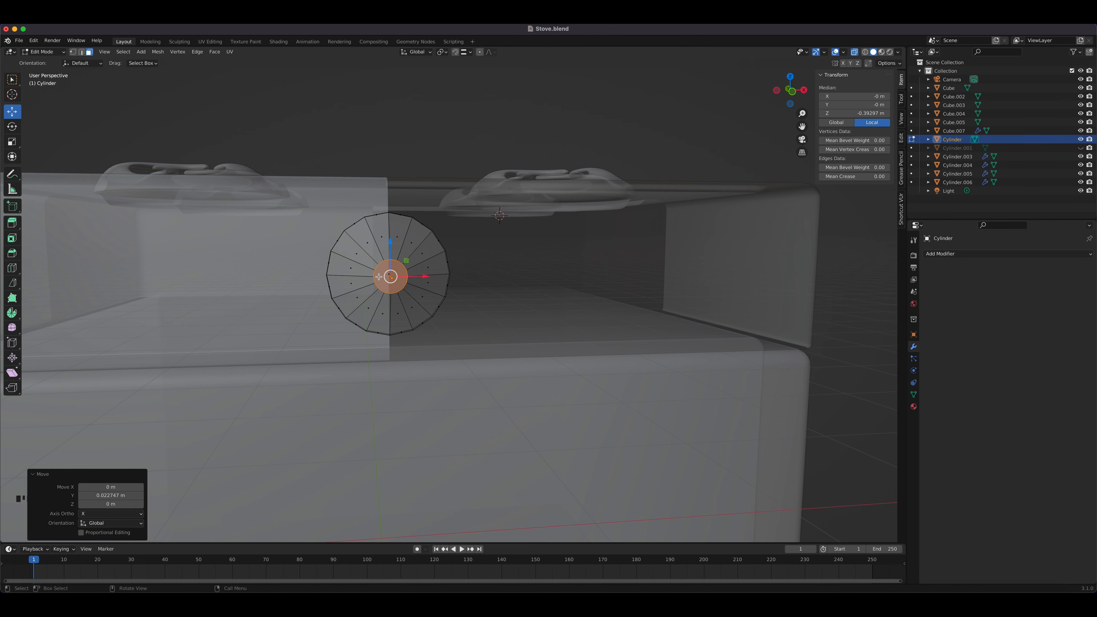
middle_drag(443, 294, 330, 294)
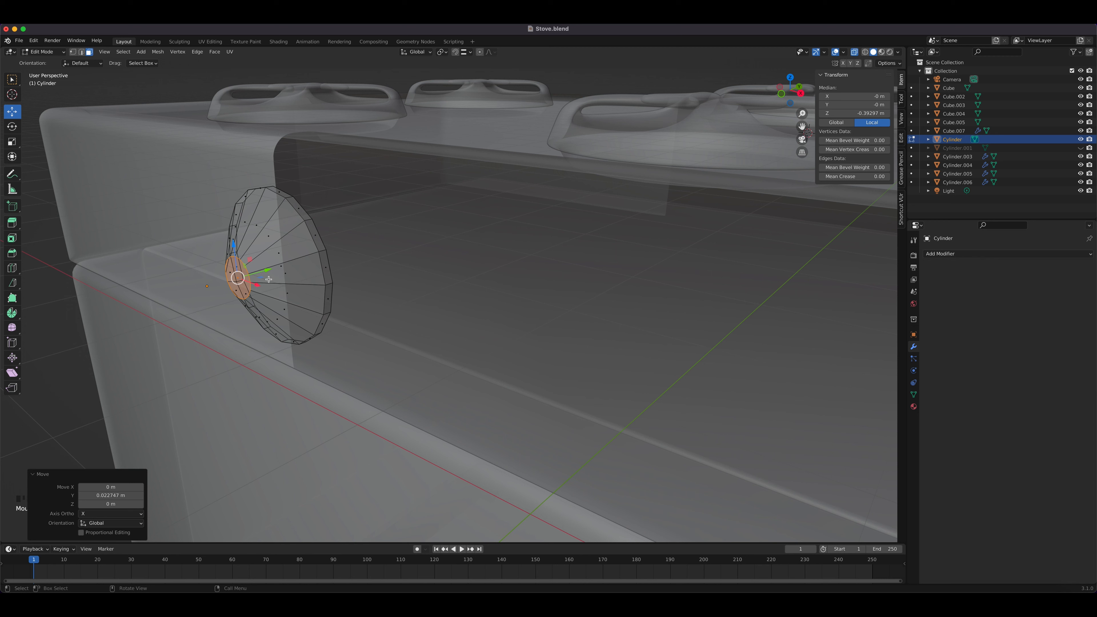
Step: Duplicate the tapered knob in place as a separate object
key(Tab)
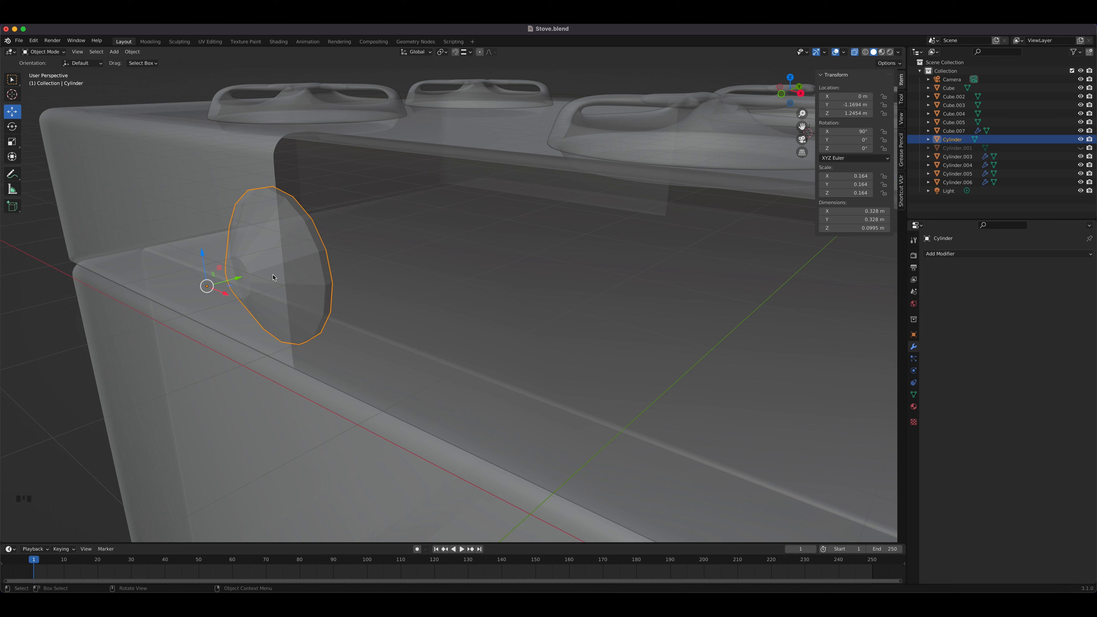
key(shift+d)
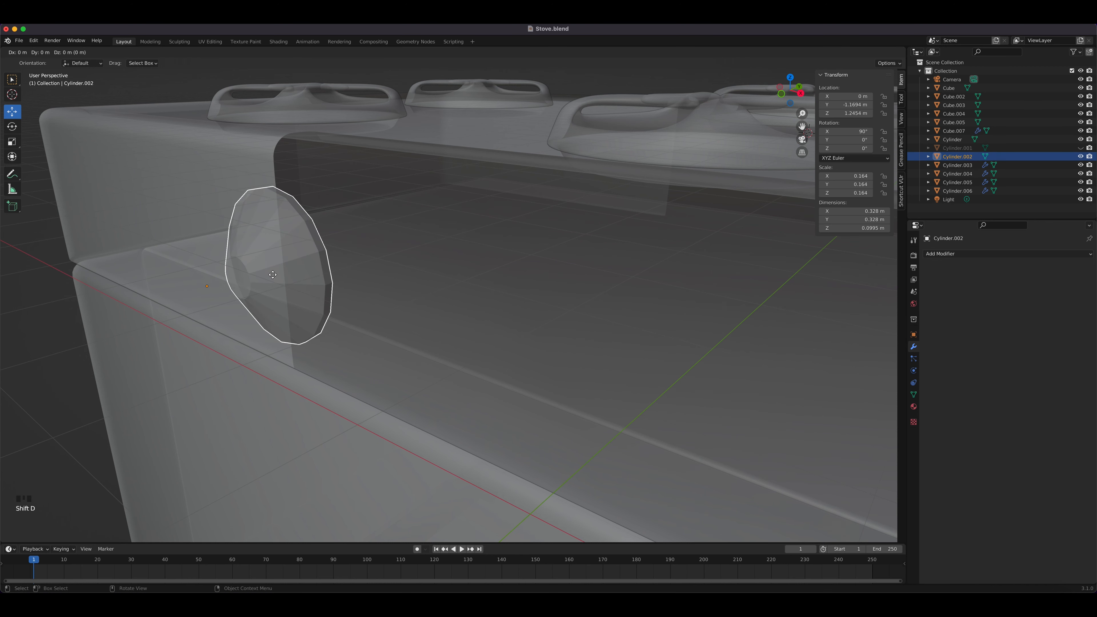
right_click(273, 277)
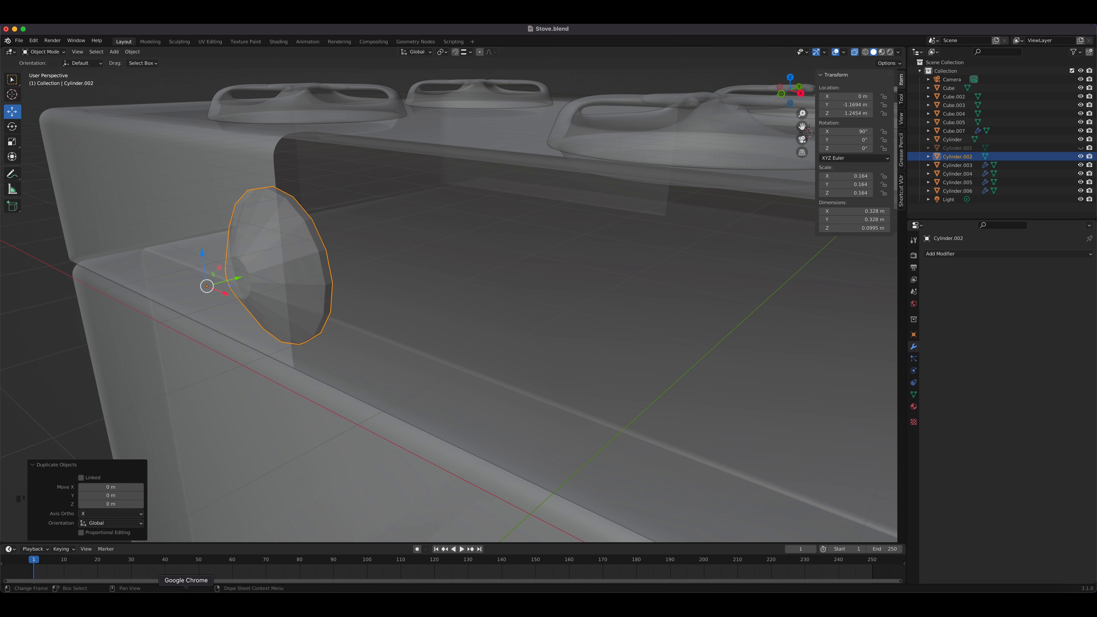
Step: Switch to Google Chrome to examine the stove's knobs in the kitchen reference image, and return to Blender
click(187, 601)
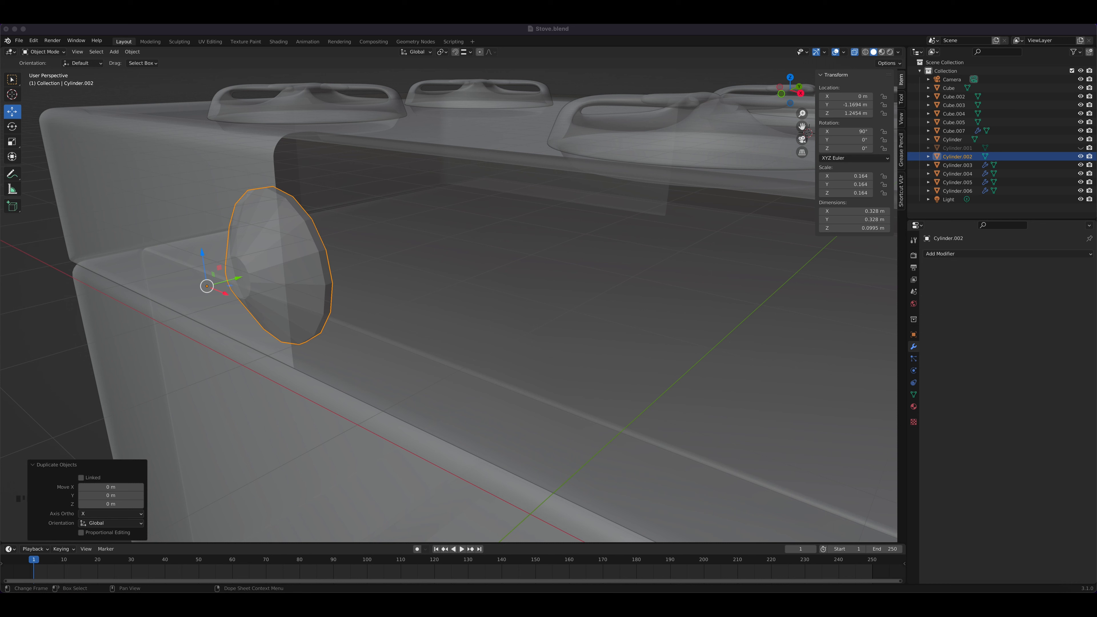
drag(1096, 31, 387, 44)
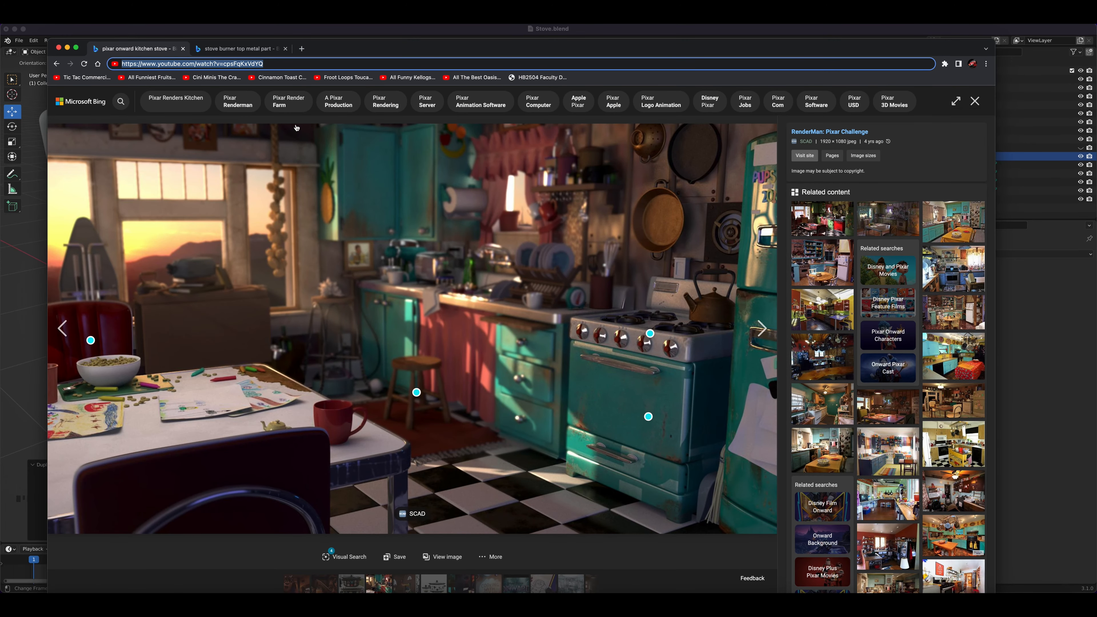
click(143, 31)
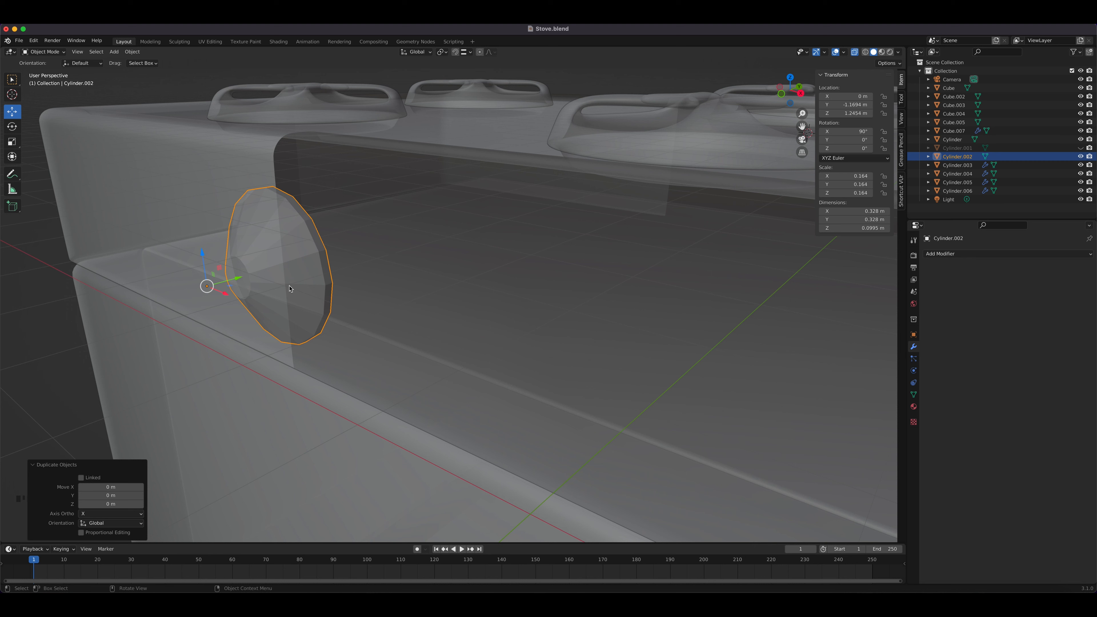
Step: Extrude the duplicate knob's small front face outward by about 0.053 m to form a short stem
key(Tab)
middle_drag(290, 288, 316, 321)
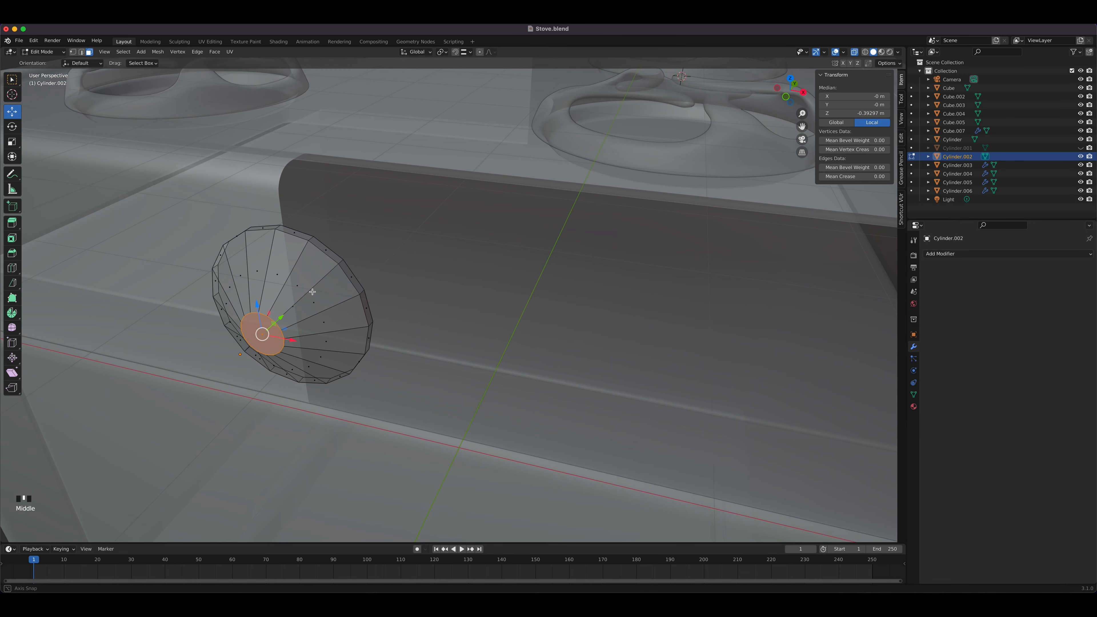
key(e)
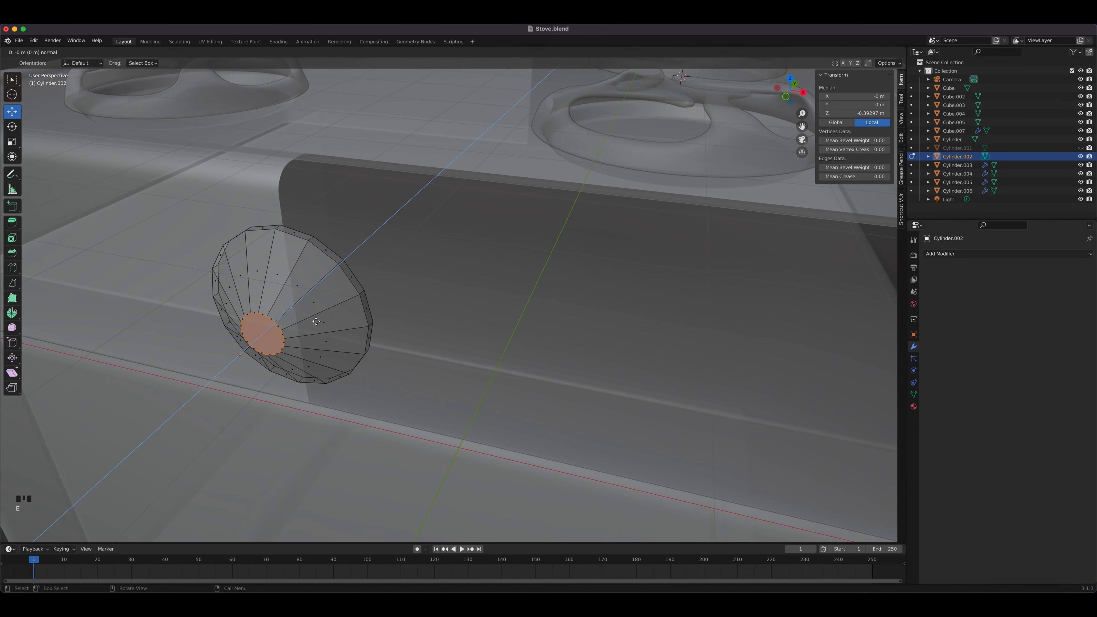
click(294, 331)
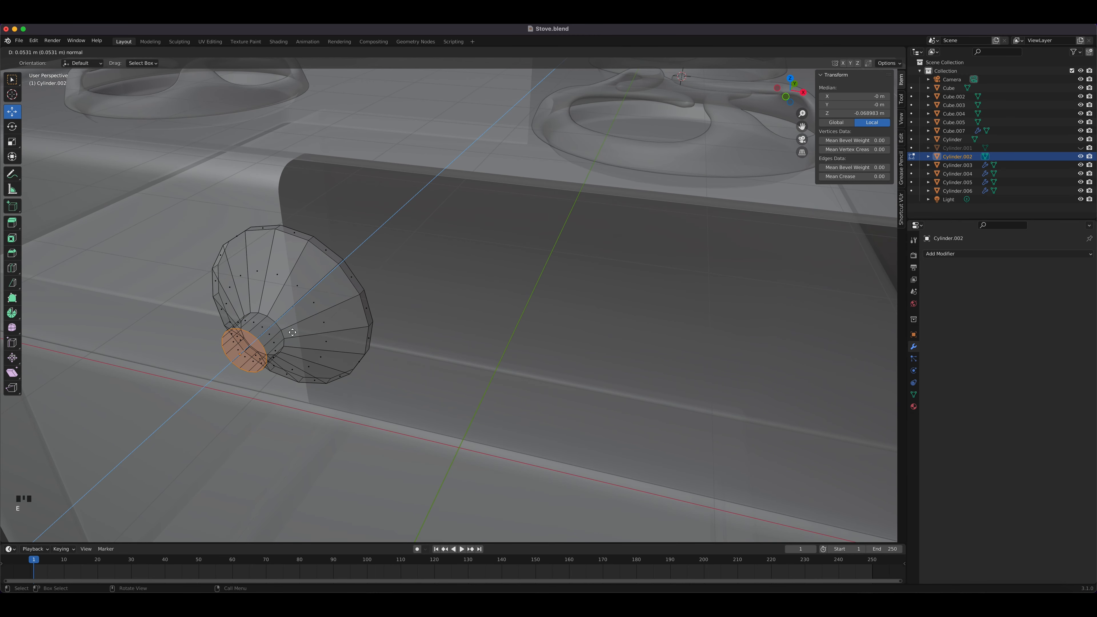
Step: Add one edge loop around the knob's cone and slide it towards the outer rim with a factor of about 0.847
middle_drag(349, 297, 486, 233)
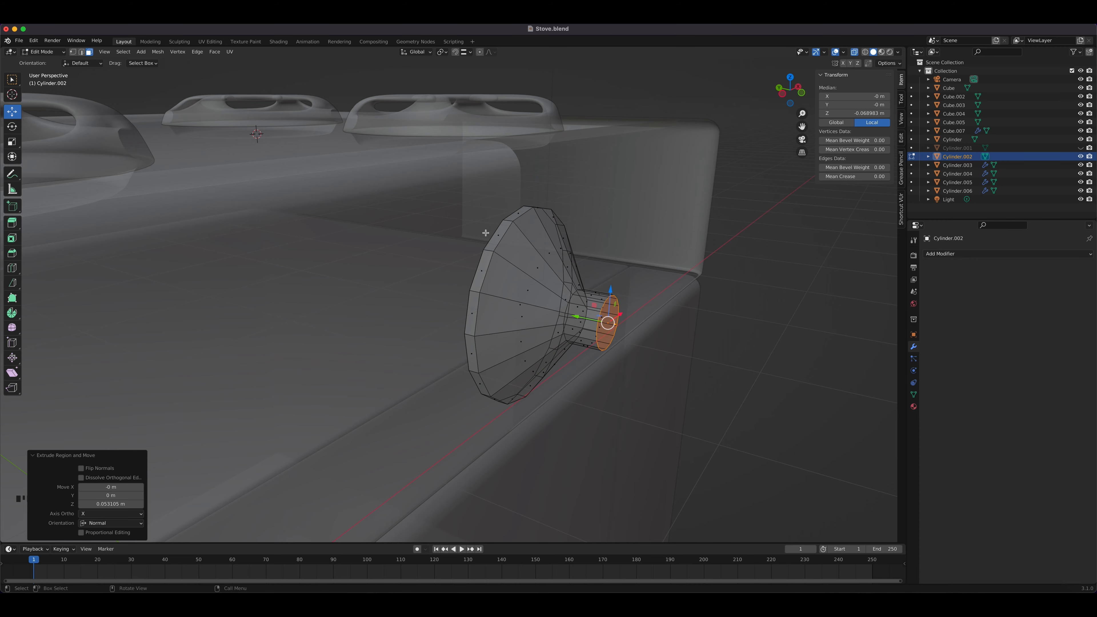
middle_drag(562, 264, 428, 257)
scroll(403, 257, up, 2)
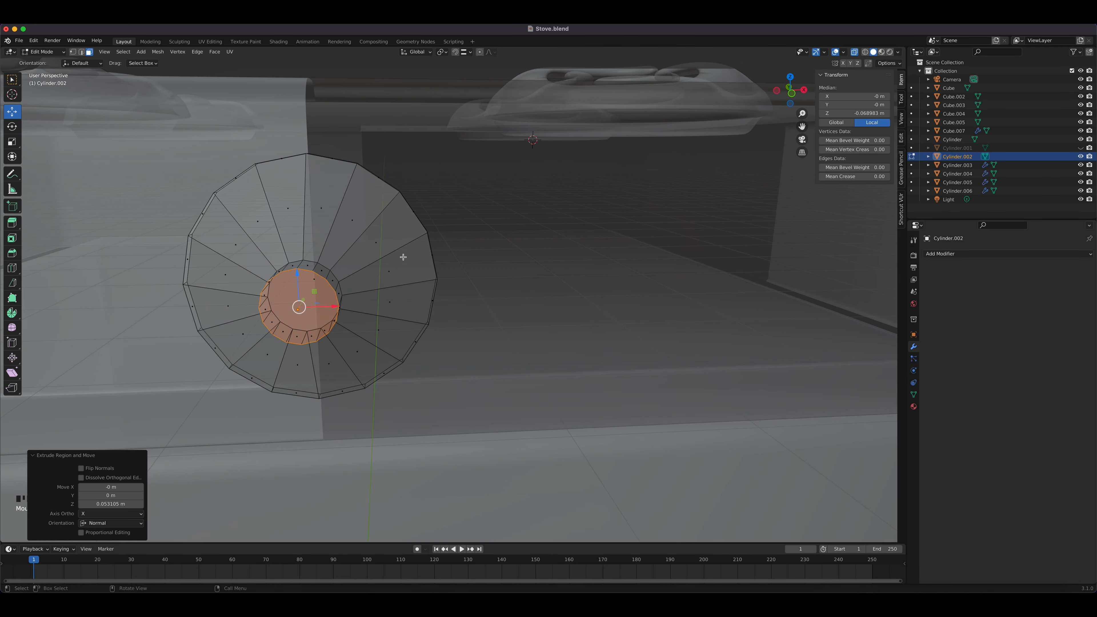
key(ctrl+r)
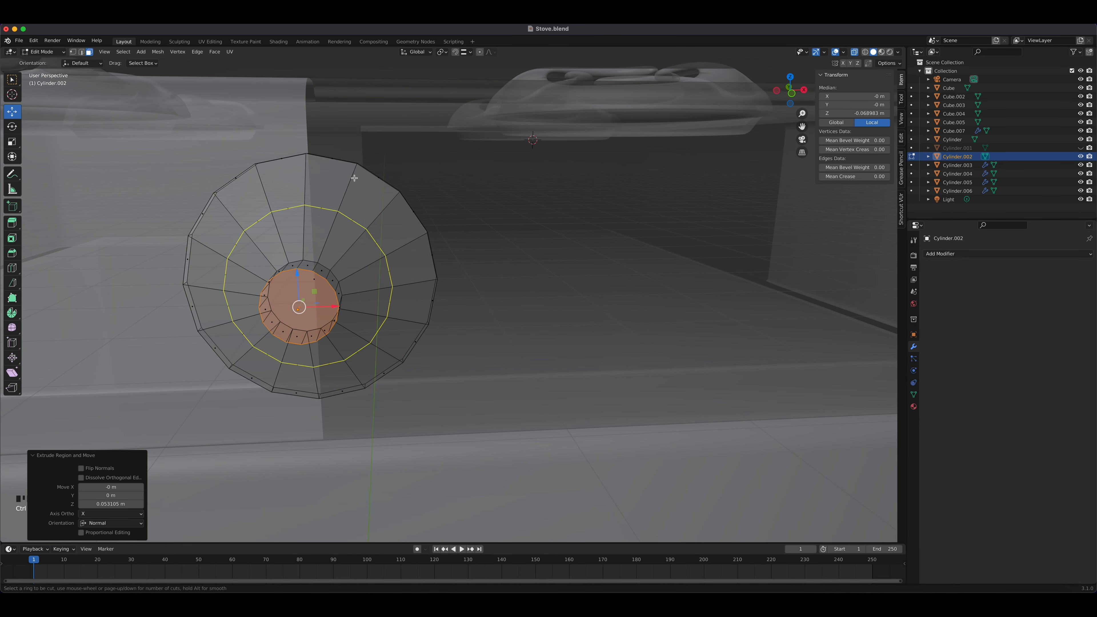
click(354, 178)
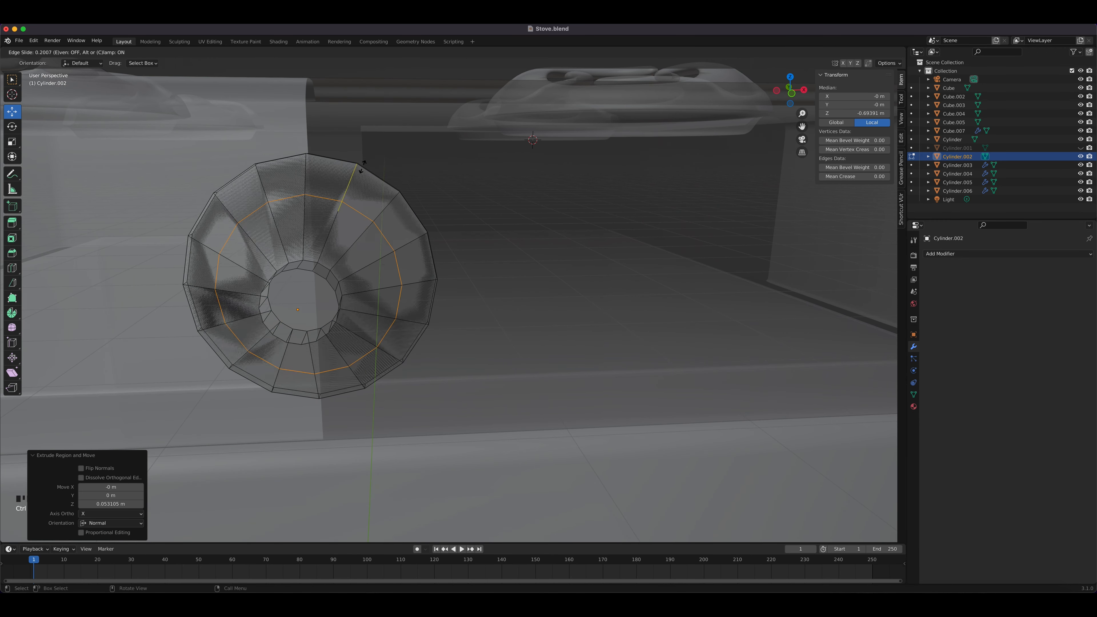
click(388, 144)
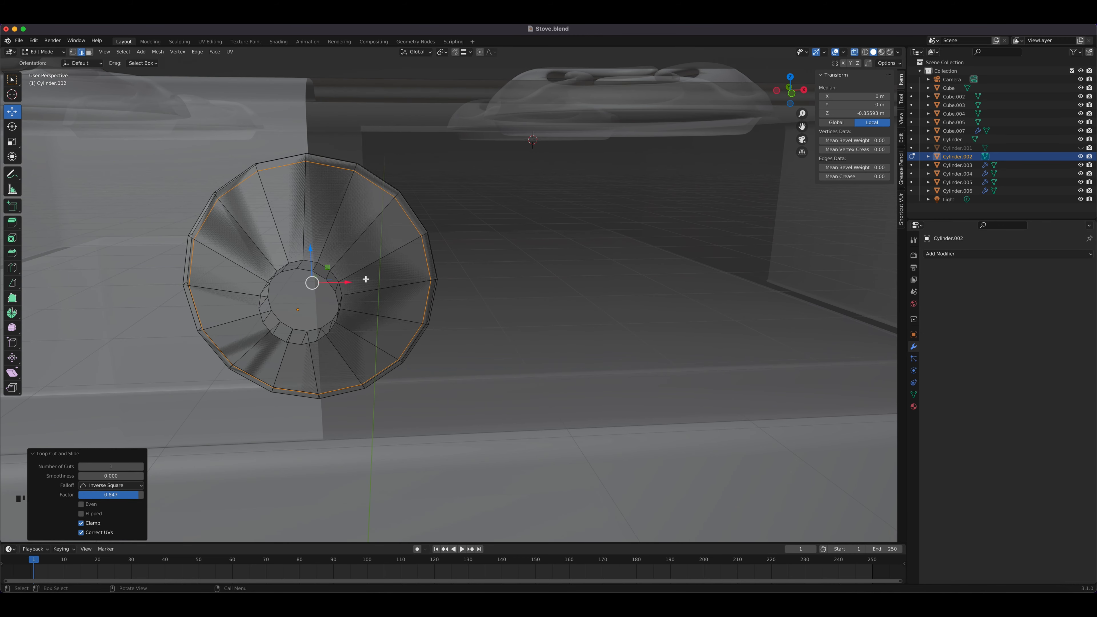
mouse_move(366, 279)
middle_down()
mouse_move(380, 273)
mouse_move(372, 265)
middle_up()
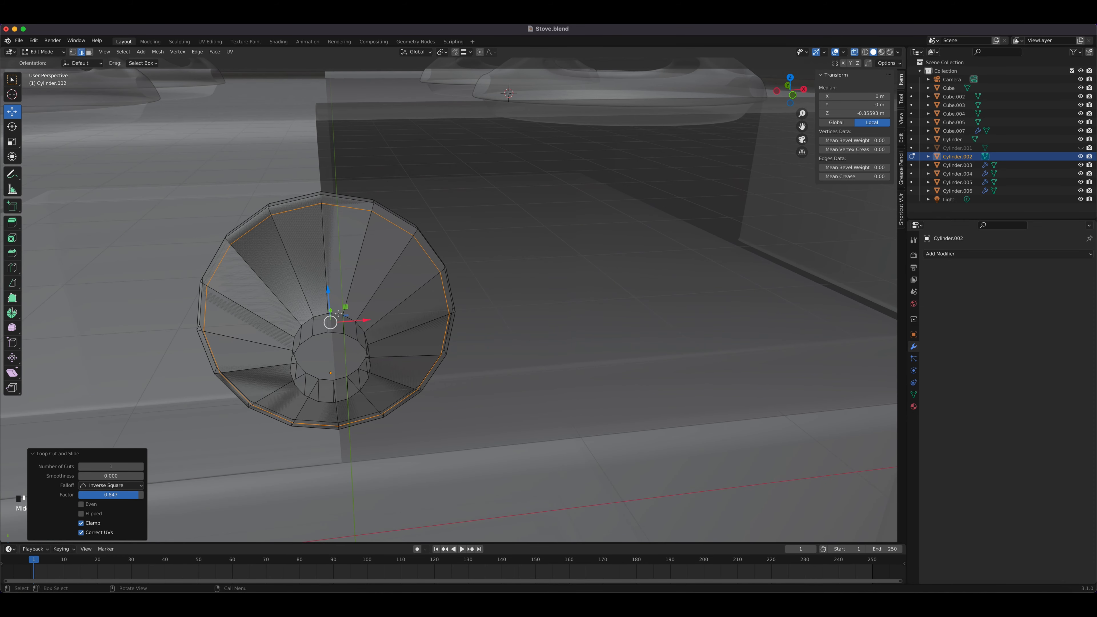
Step: Try to knife-cut a vertical edge from the knob's stem up to the edge loop near the outer rim
middle_drag(339, 313, 339, 298)
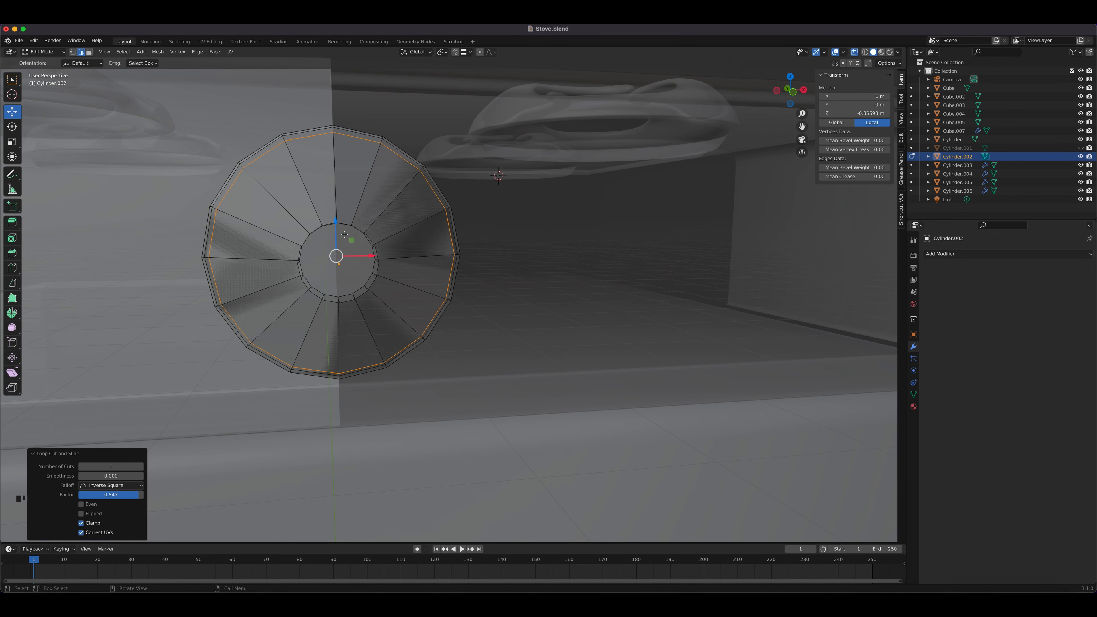
key(KP_1)
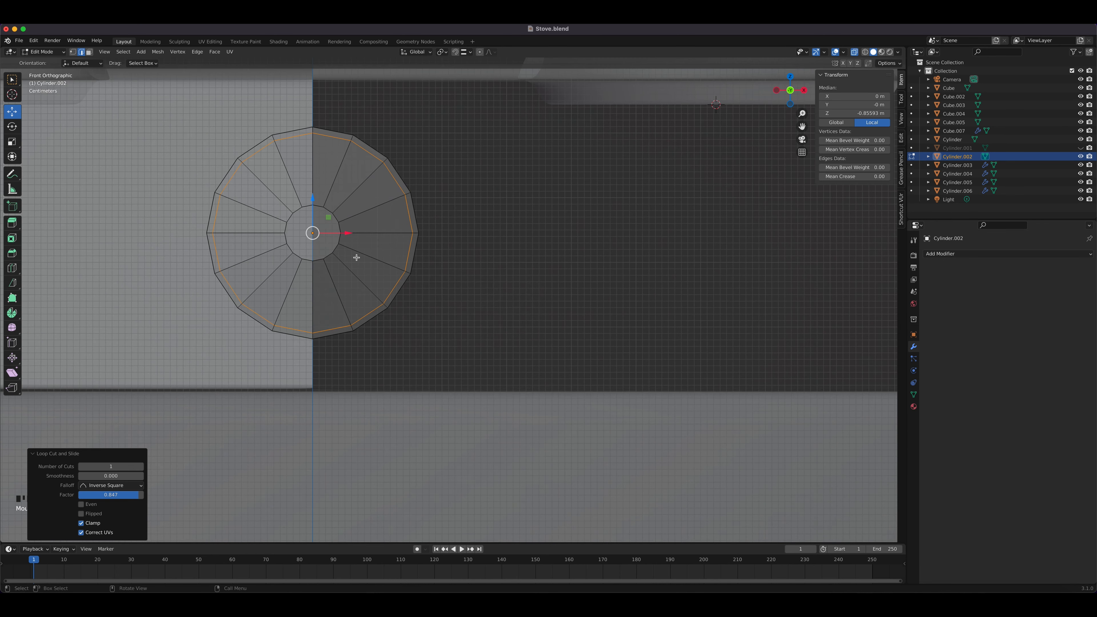
scroll(398, 262, up, 1)
shift+middle_drag(353, 232, 455, 294)
scroll(438, 274, up, 1)
scroll(439, 274, up, 1)
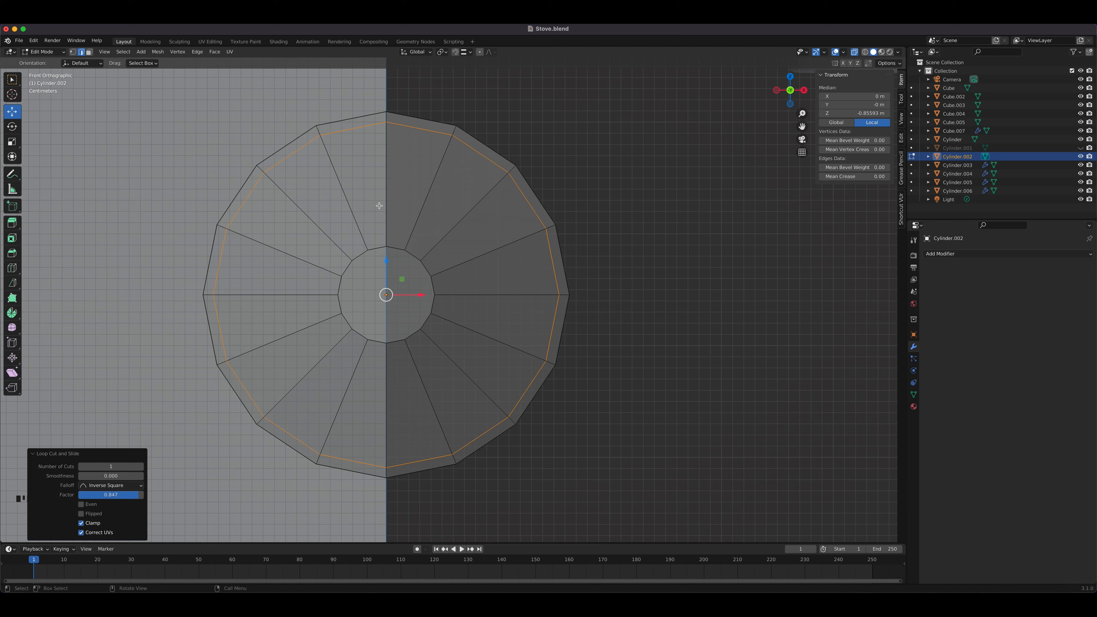
key(k)
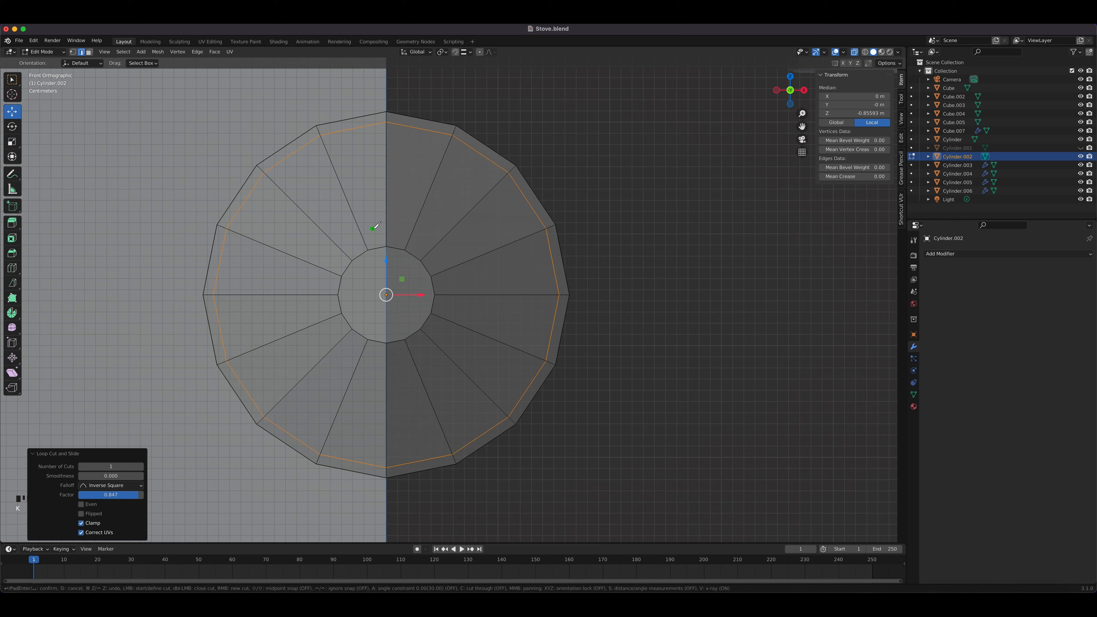
click(368, 250)
right_click(370, 126)
click(367, 126)
key(Return)
key(Tab)
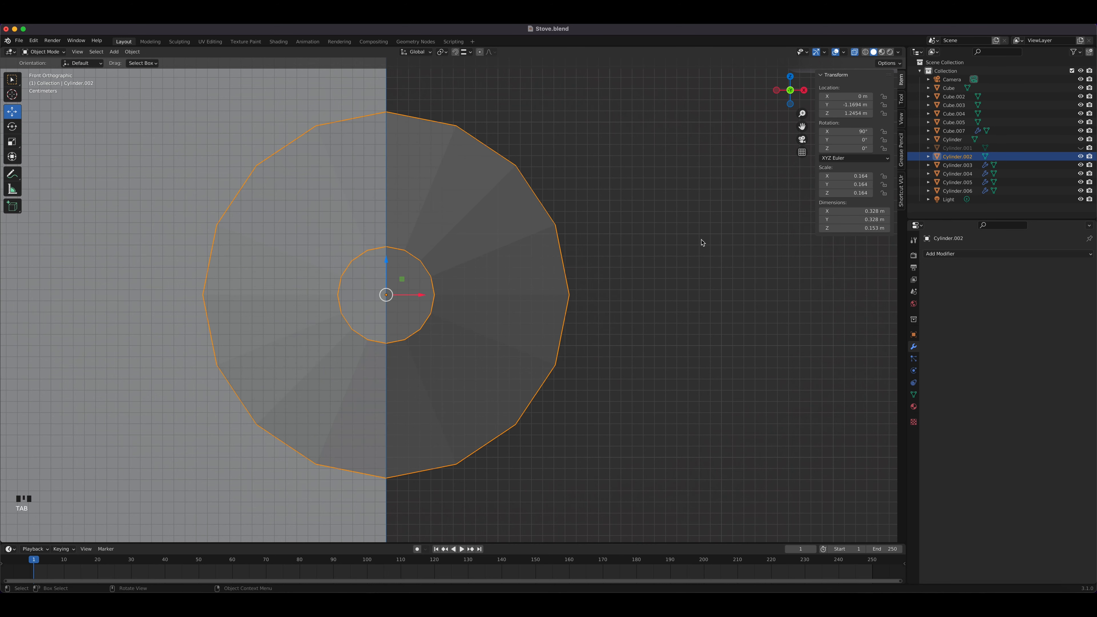
click(970, 167)
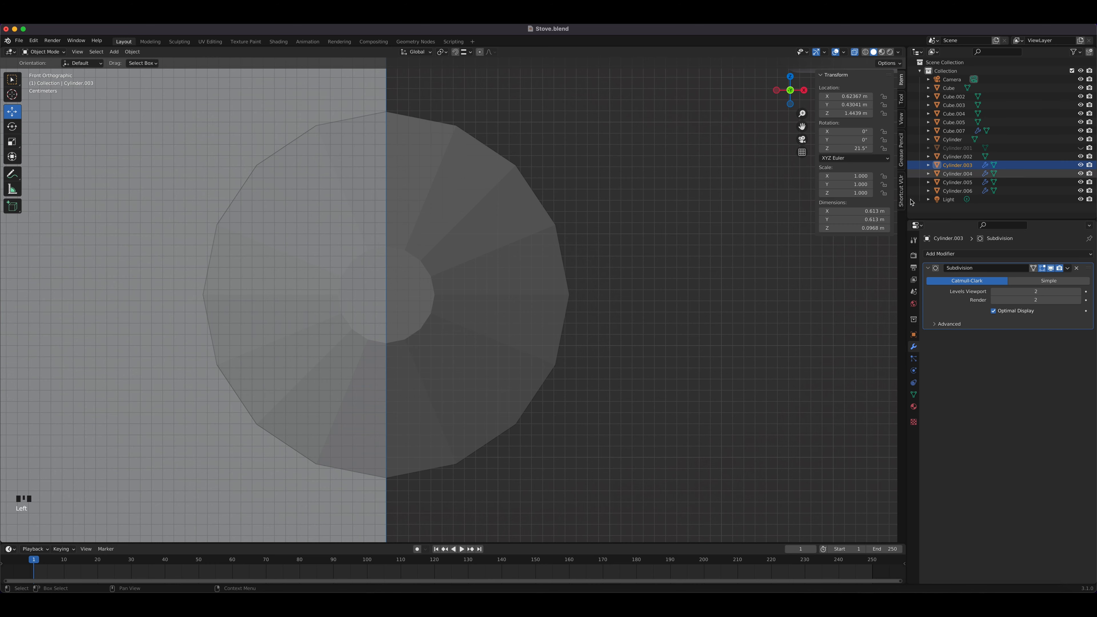
key(g)
right_click(627, 351)
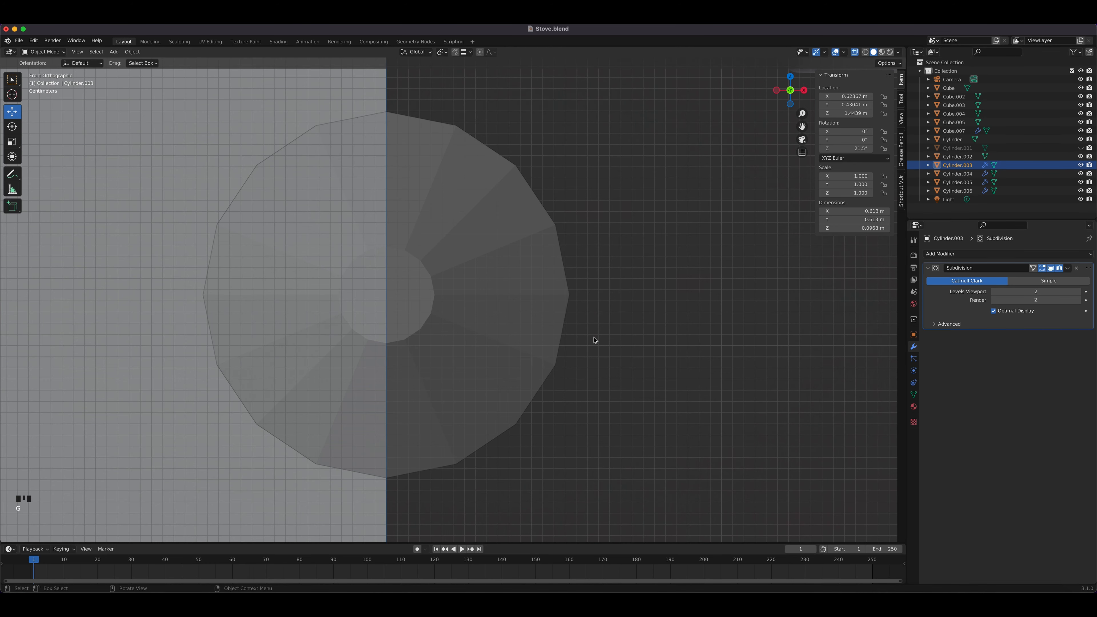
click(520, 324)
key(g)
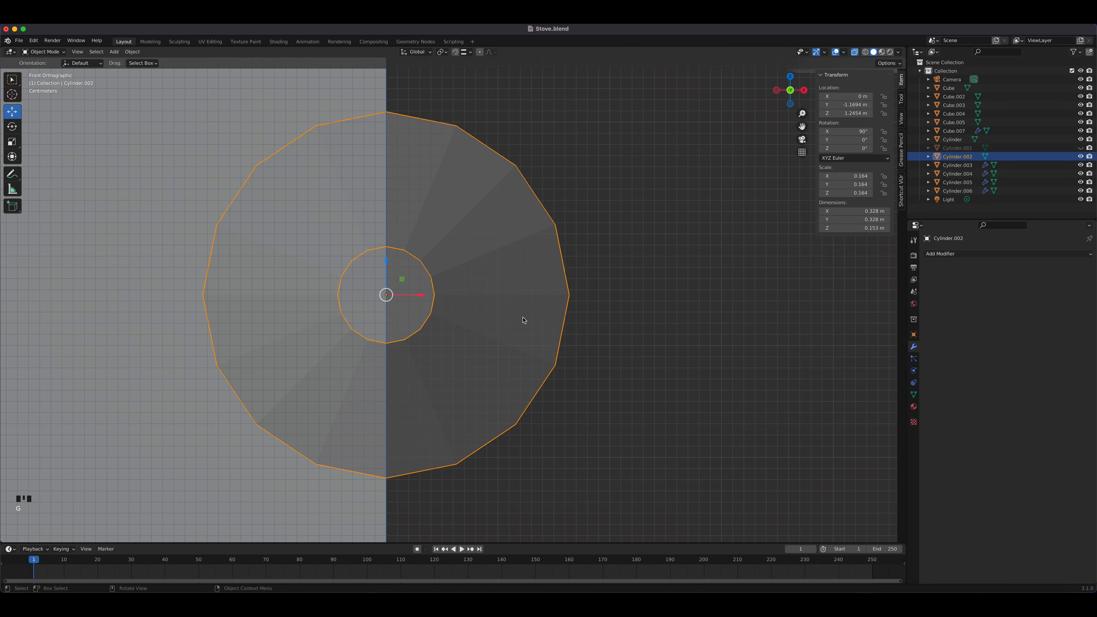
Step: Turn off X-ray display and move the duplicate knob outward along Y by about 0.008 m
middle_drag(534, 320, 548, 286)
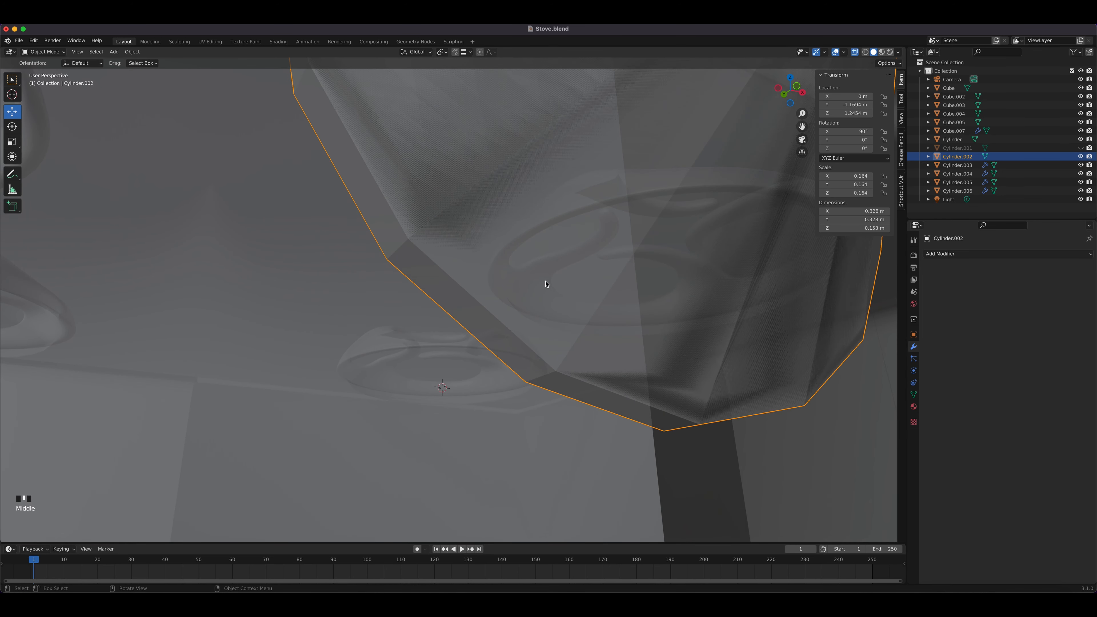
click(854, 52)
scroll(649, 236, down, 5)
shift+middle_drag(571, 266, 541, 329)
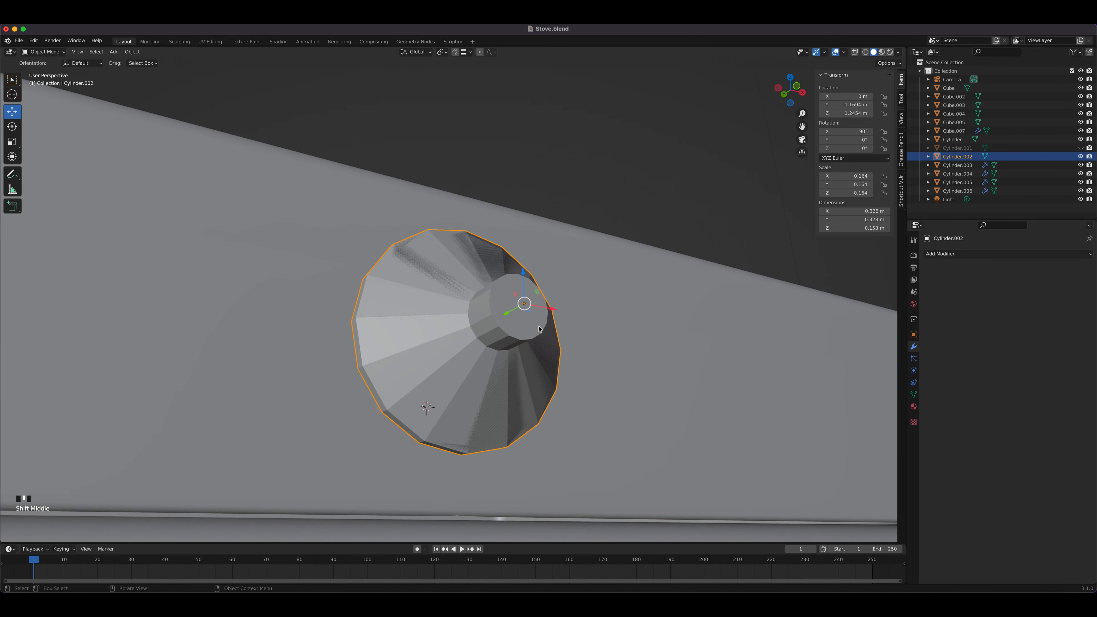
drag(508, 316, 520, 318)
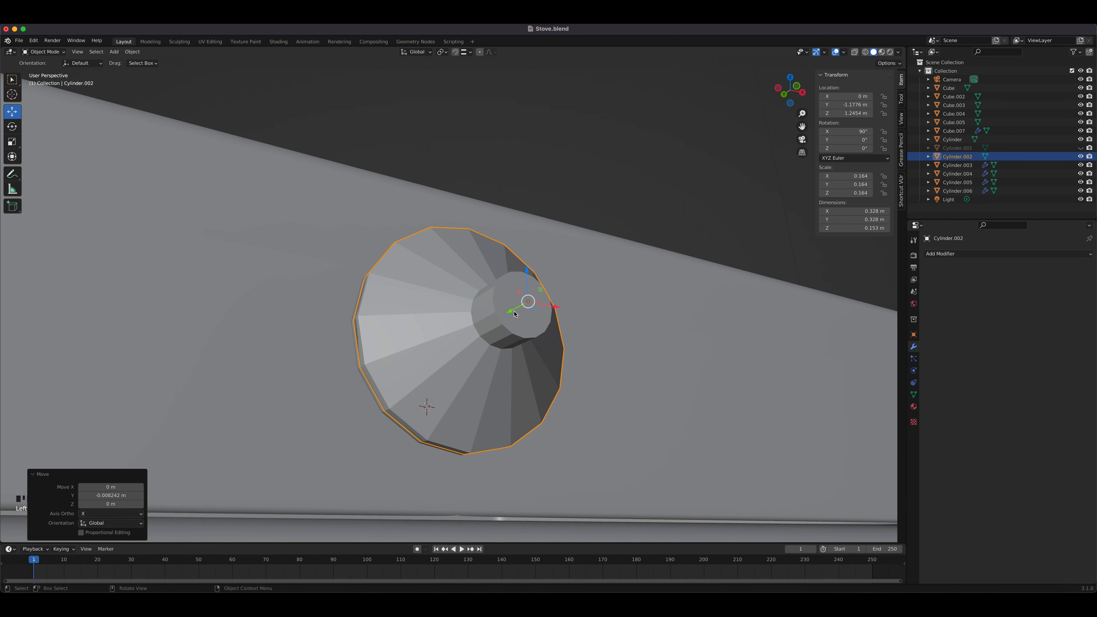
key(Tab)
middle_drag(522, 319, 456, 375)
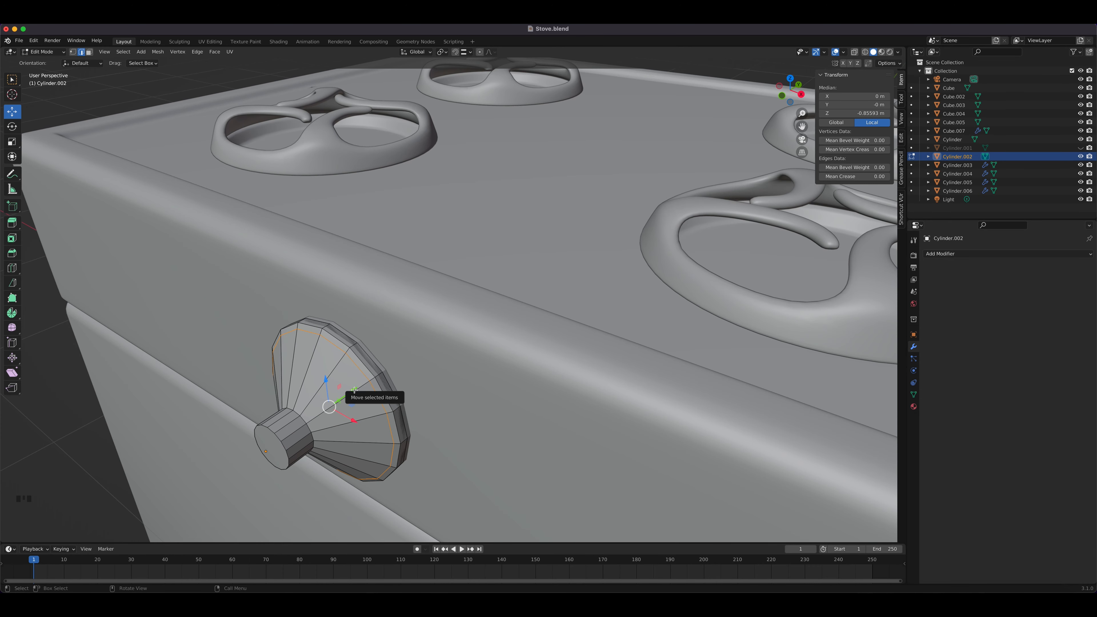
drag(352, 392, 261, 450)
right_click(261, 450)
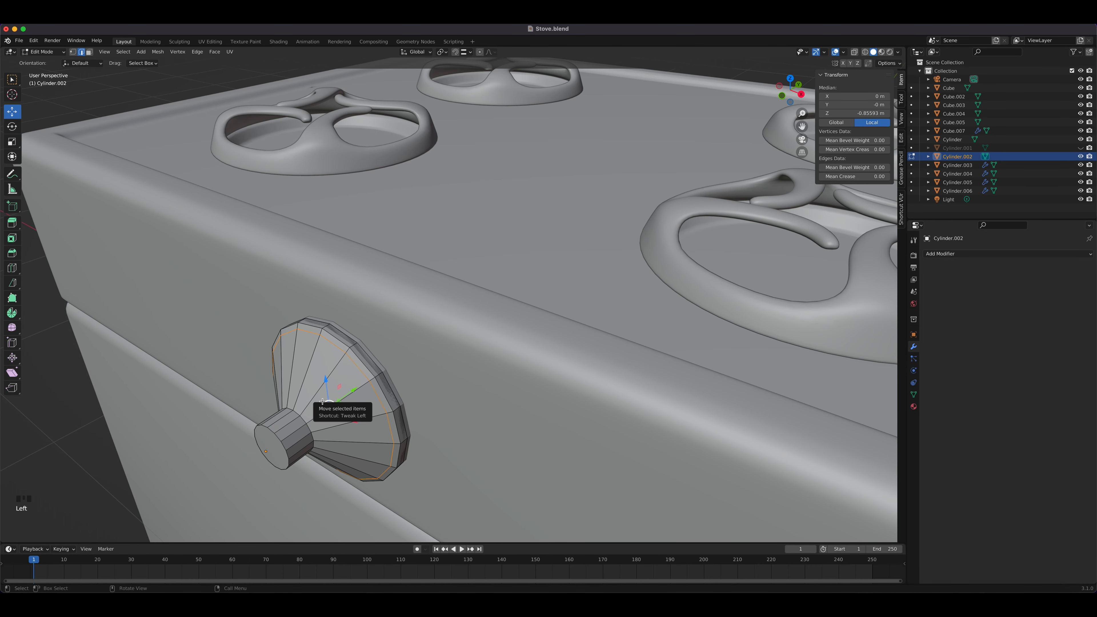
key(Tab)
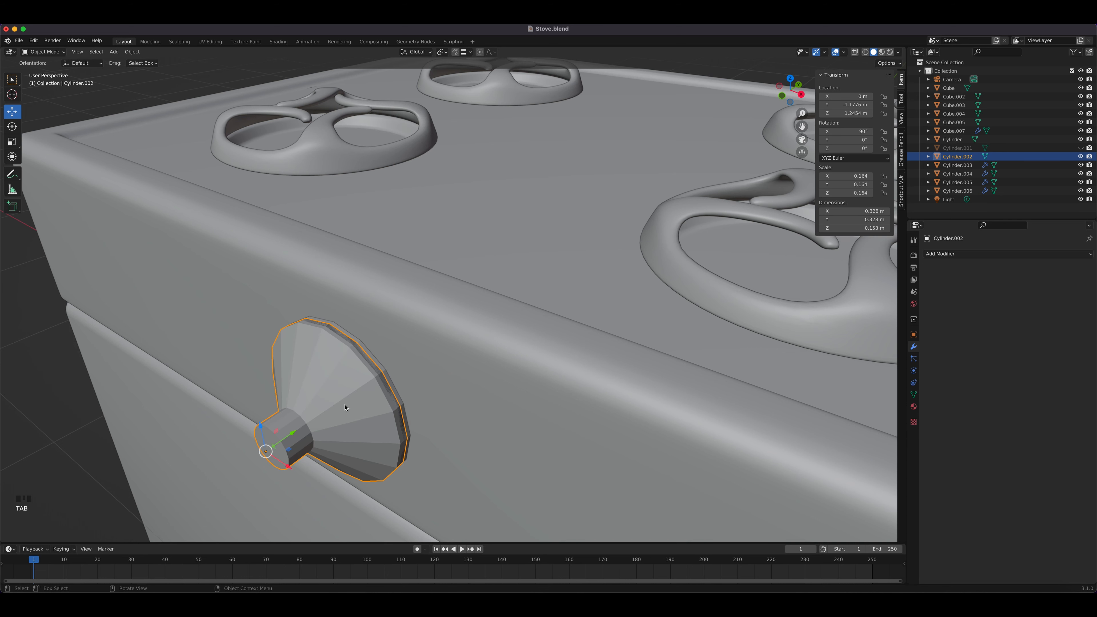
Step: Pull the duplicate knob outward along Y to about -1.404 m and examine the original knob's mesh behind it
key(g)
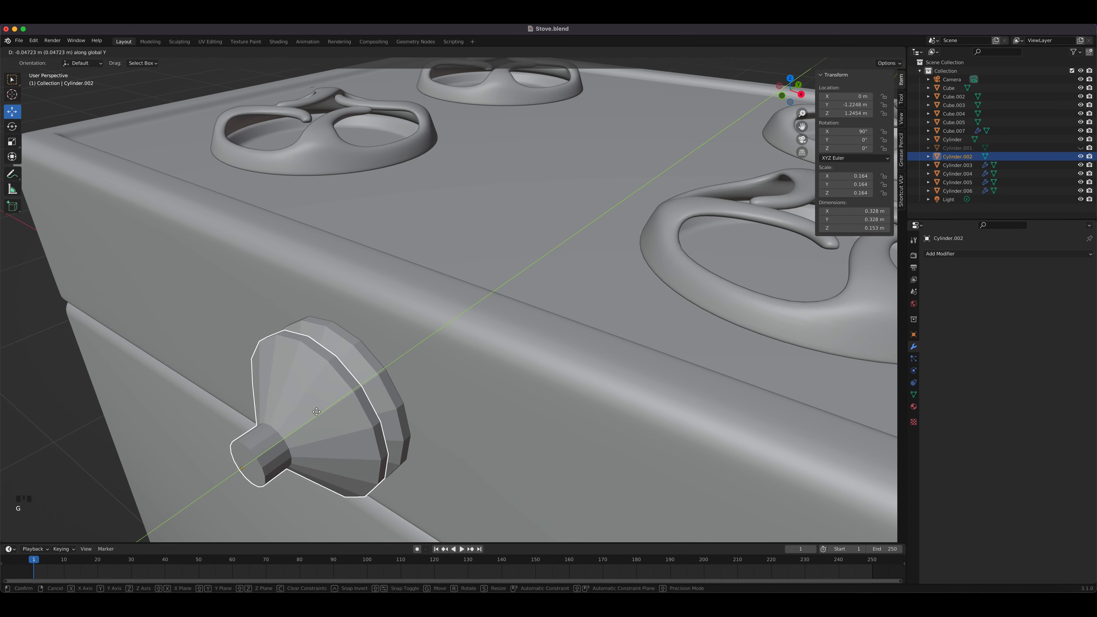
click(340, 385)
click(340, 385)
key(Tab)
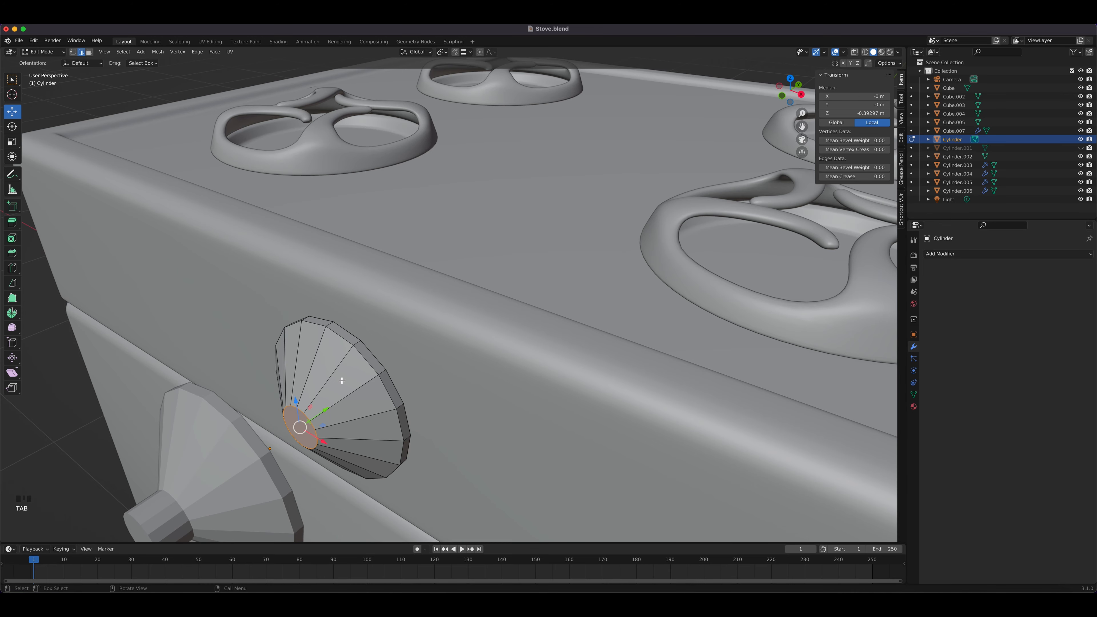
middle_drag(340, 386, 382, 399)
key(Tab)
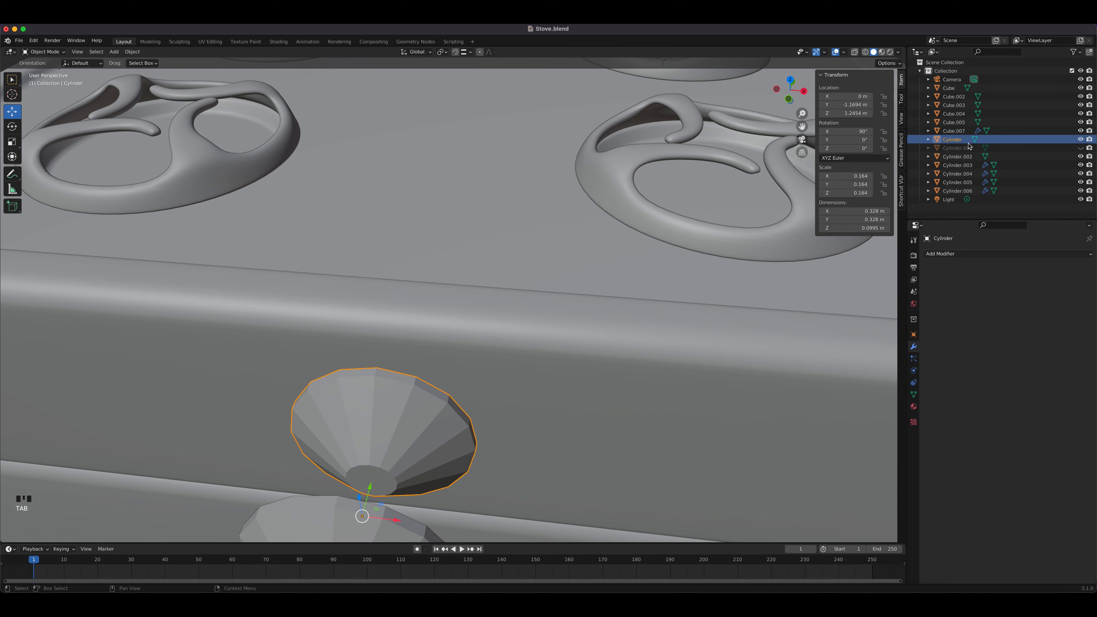
Step: Hide the original knob, and undo back to before the duplicate knob was pulled outward along Y
click(1081, 140)
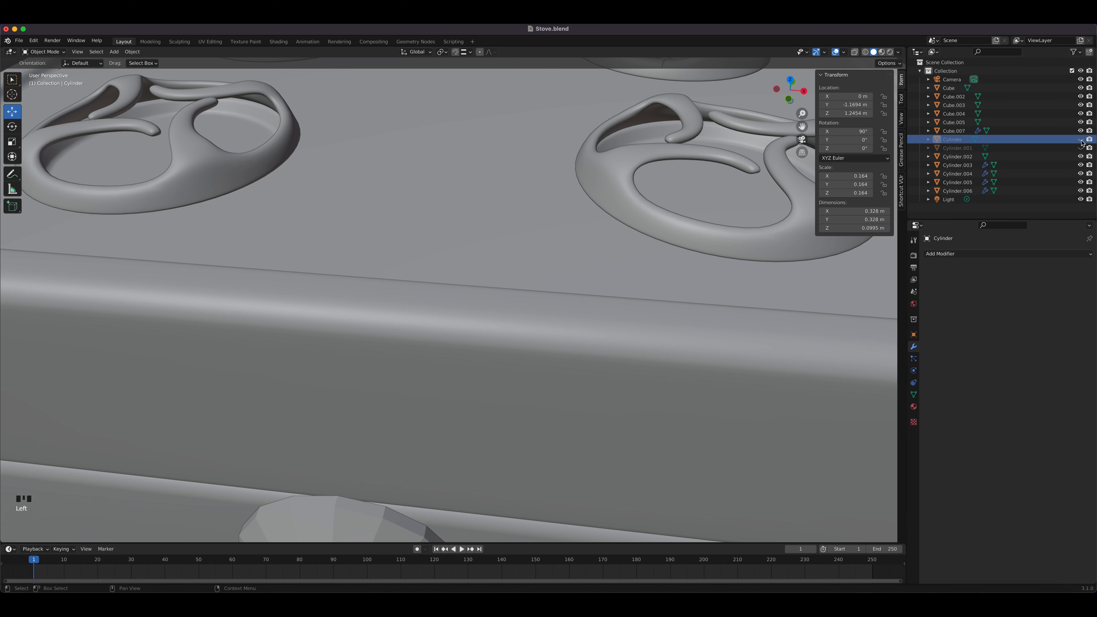
click(358, 532)
key(ctrl+z)
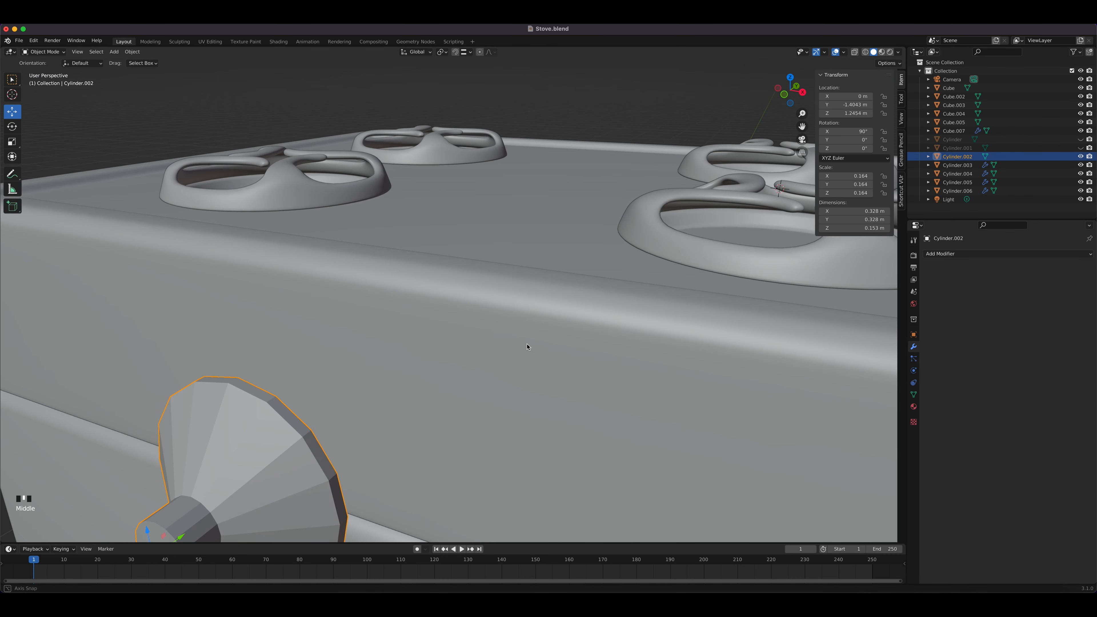
key(ctrl+z)
key(ctrl+z)
key(ctrl+z)
key(ctrl+z)
key(ctrl+z)
key(ctrl+z)
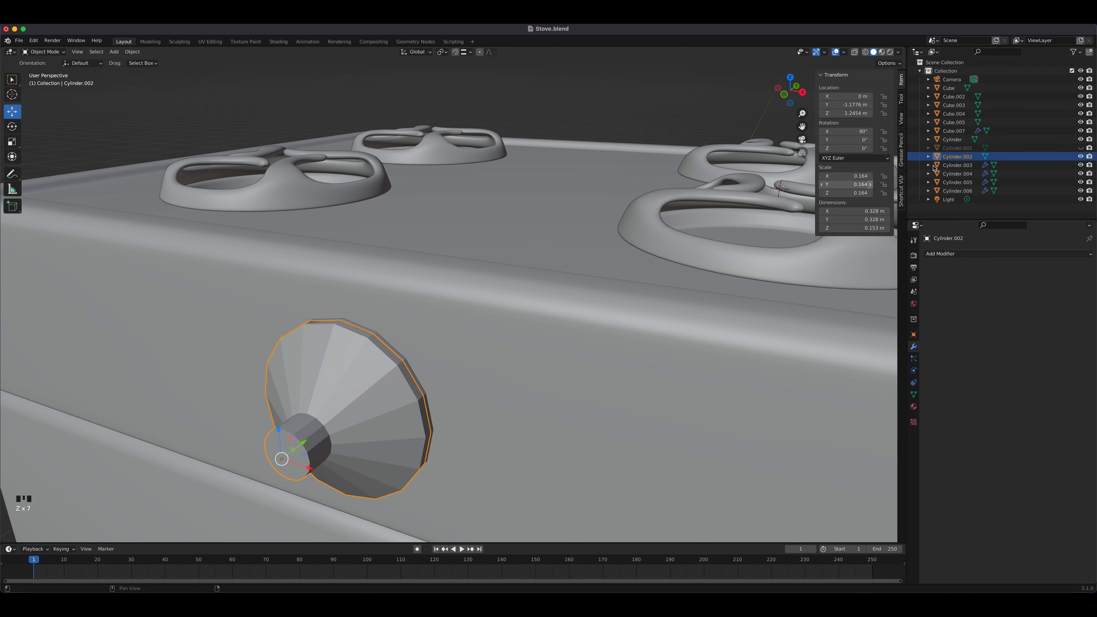
Step: Hide the original knob and knife-cut an edge on the duplicate from the stem's base to the loop near the rim's top
click(1081, 140)
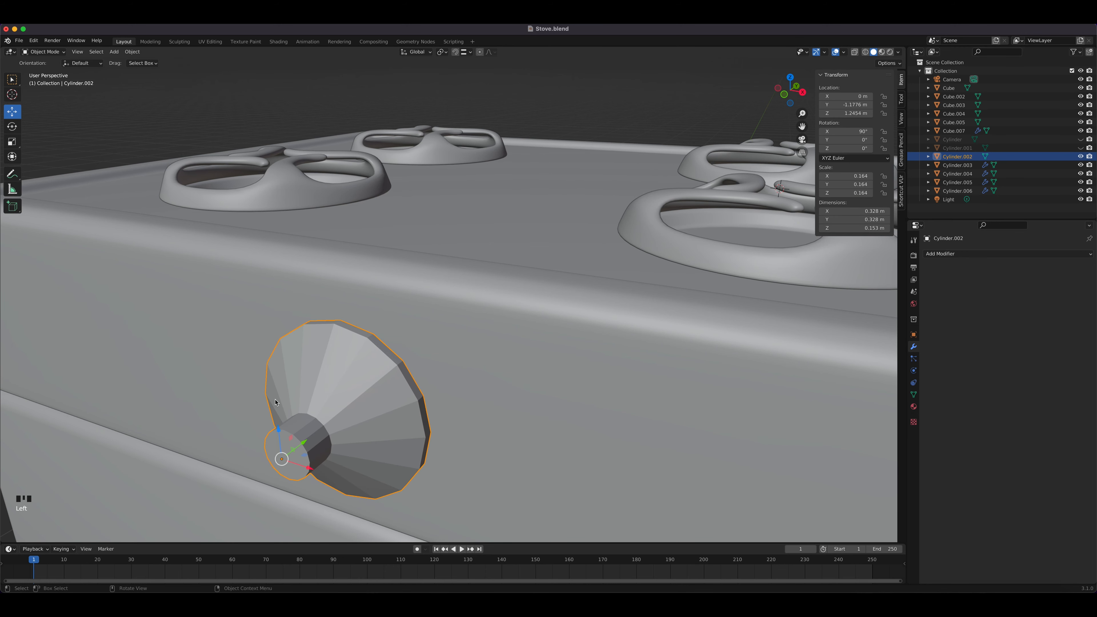
key(Tab)
middle_drag(283, 403, 493, 394)
scroll(398, 388, up, 2)
key(k)
click(526, 463)
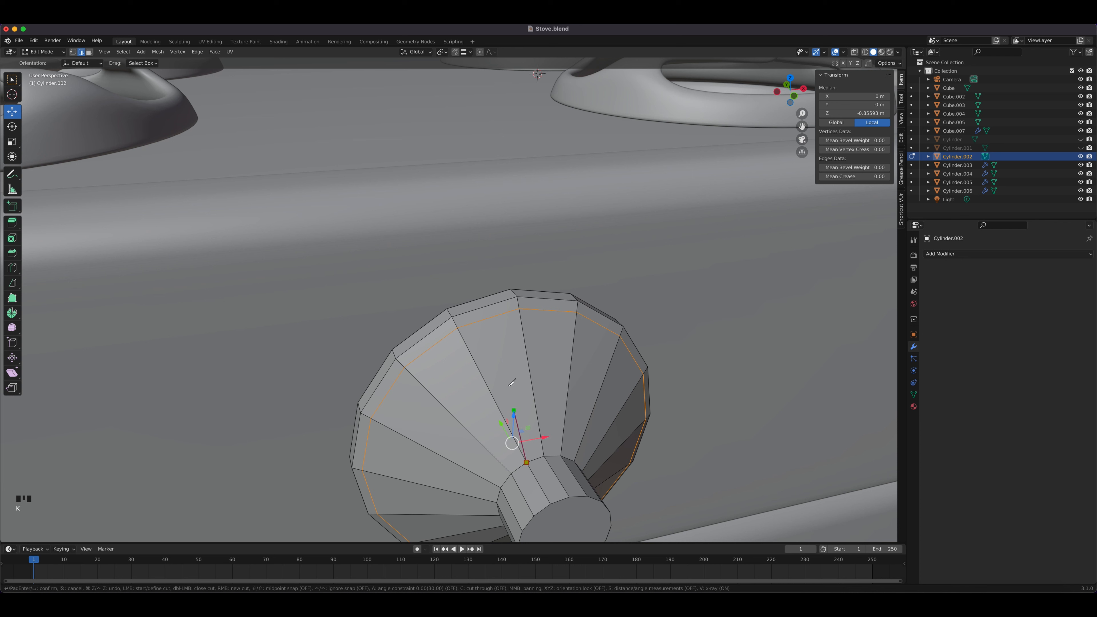
click(501, 314)
key(Return)
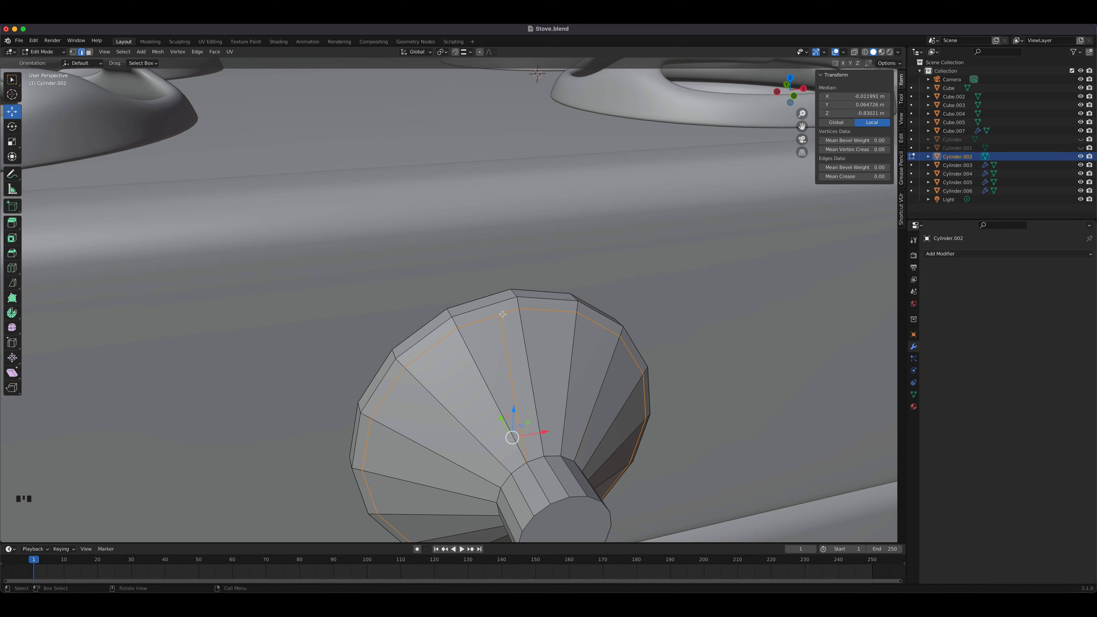
Step: Slide the new cut's outer vertex along the rim loop with a factor of 0.119 in wireframe front view, making the cut vertical
key(1)
click(501, 315)
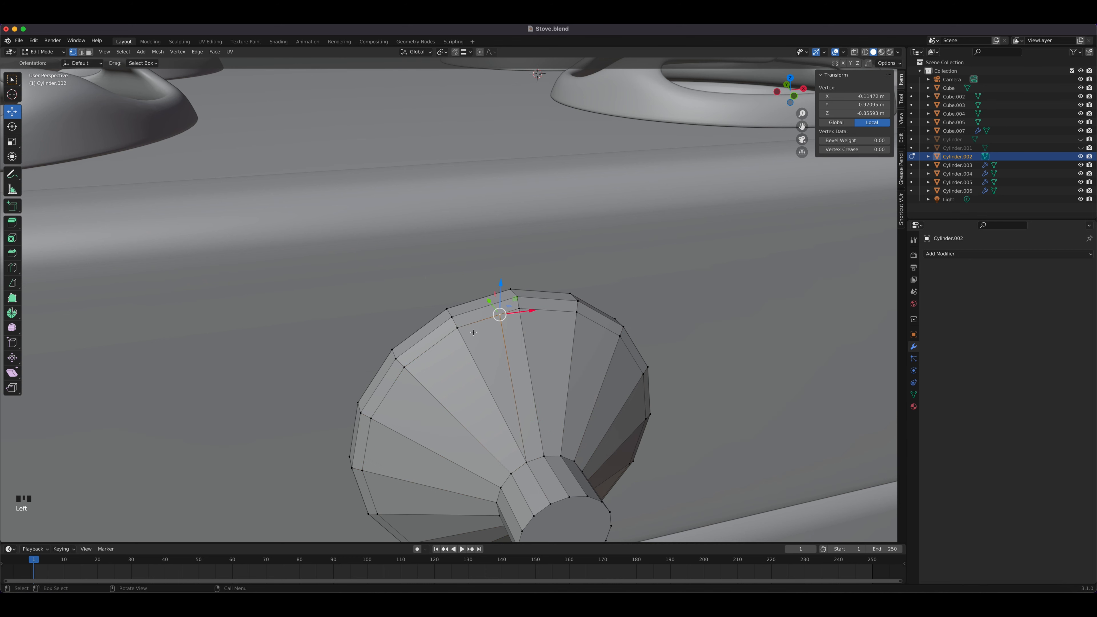
key(KP_1)
scroll(459, 284, up, 8)
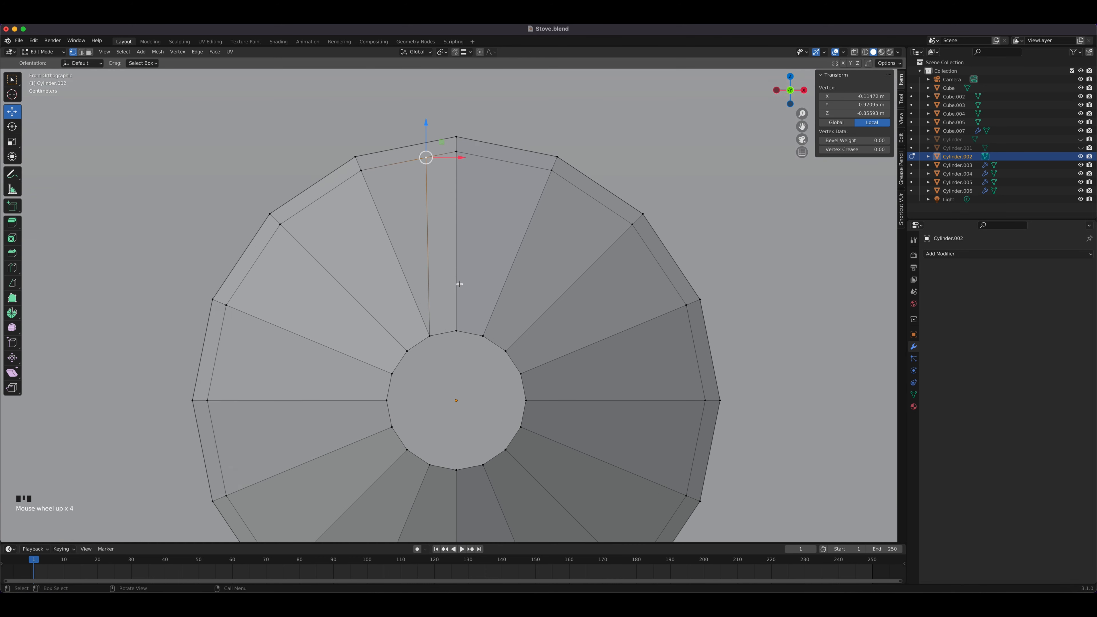
scroll(459, 284, down, 4)
click(865, 52)
scroll(574, 196, down, 6)
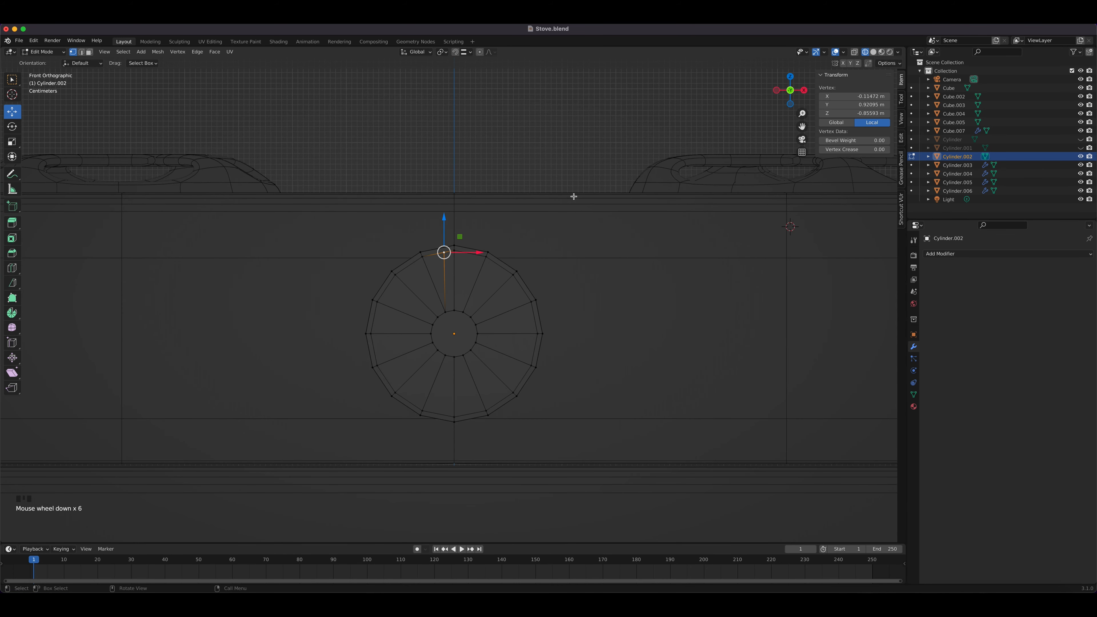
scroll(473, 234, up, 5)
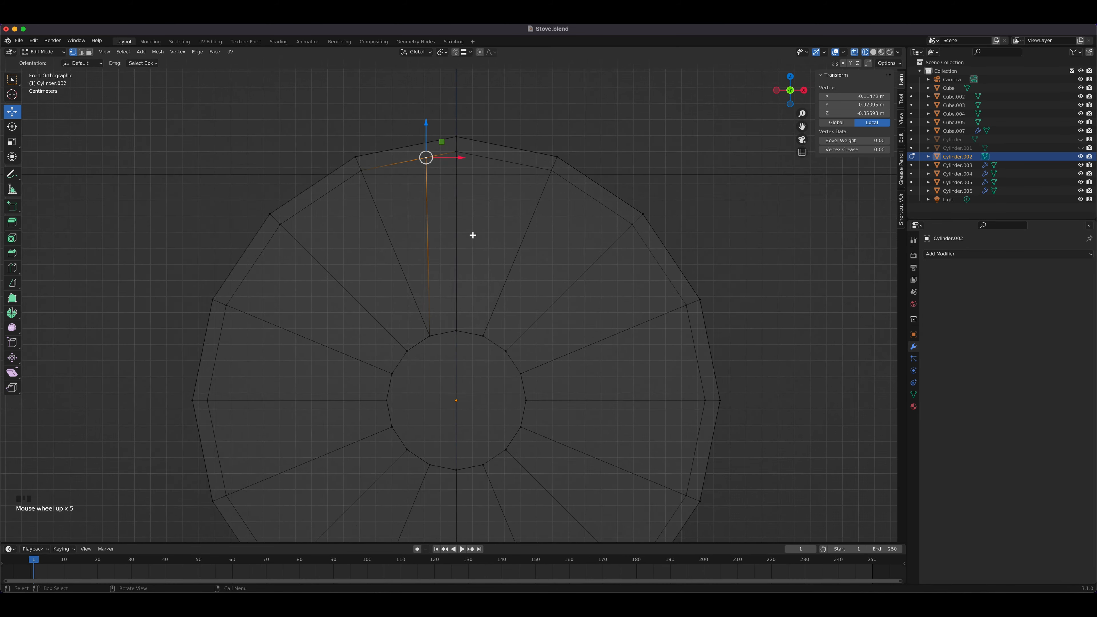
scroll(504, 203, up, 4)
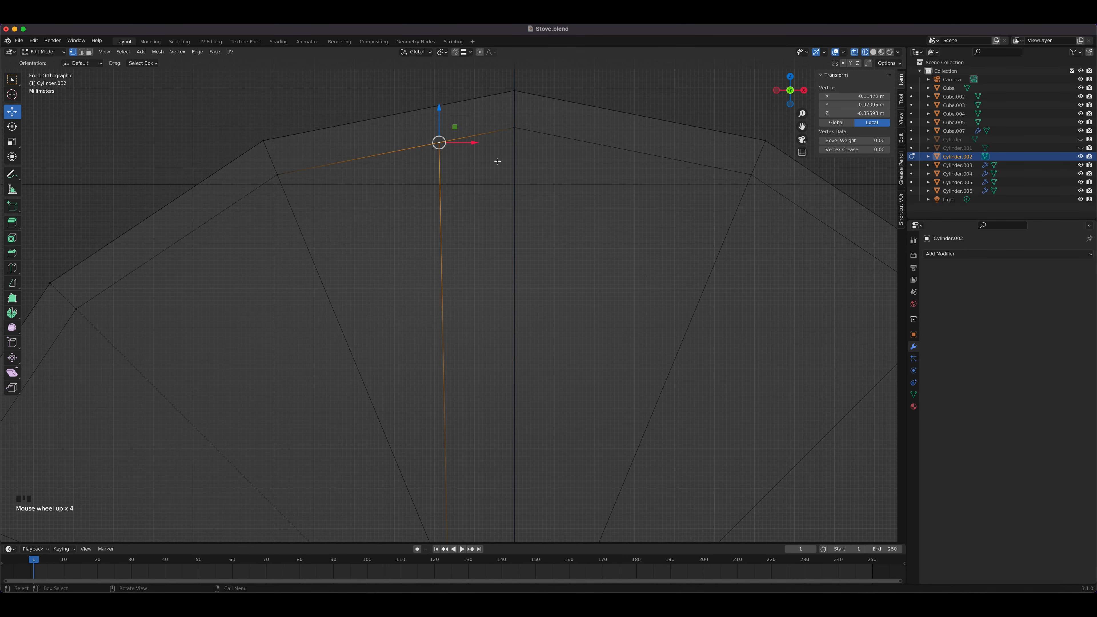
key(g)
key(g)
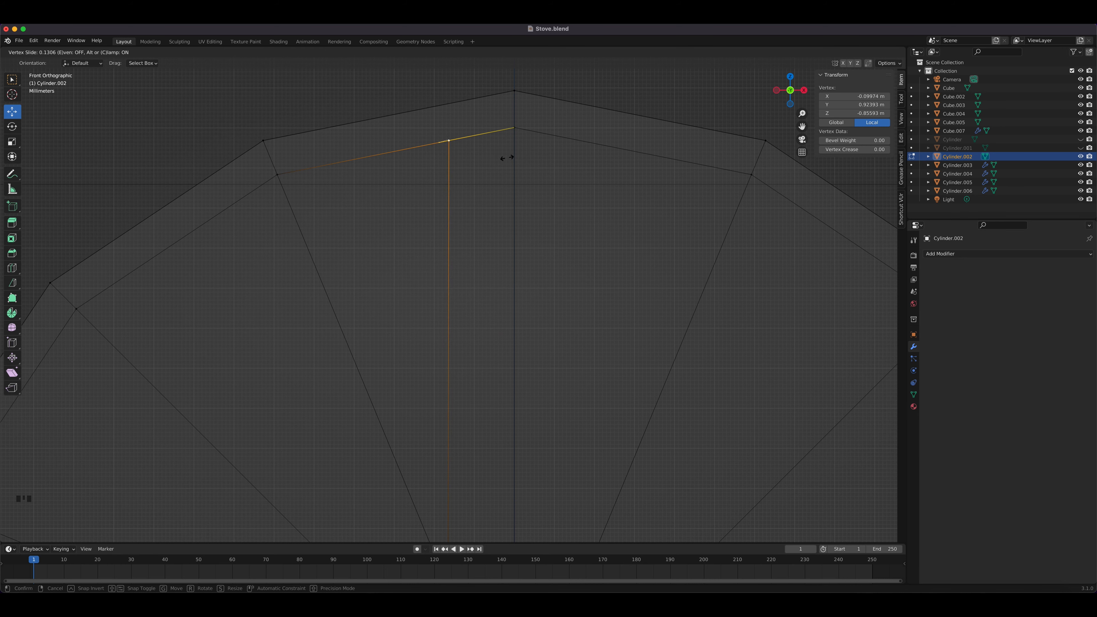
click(505, 158)
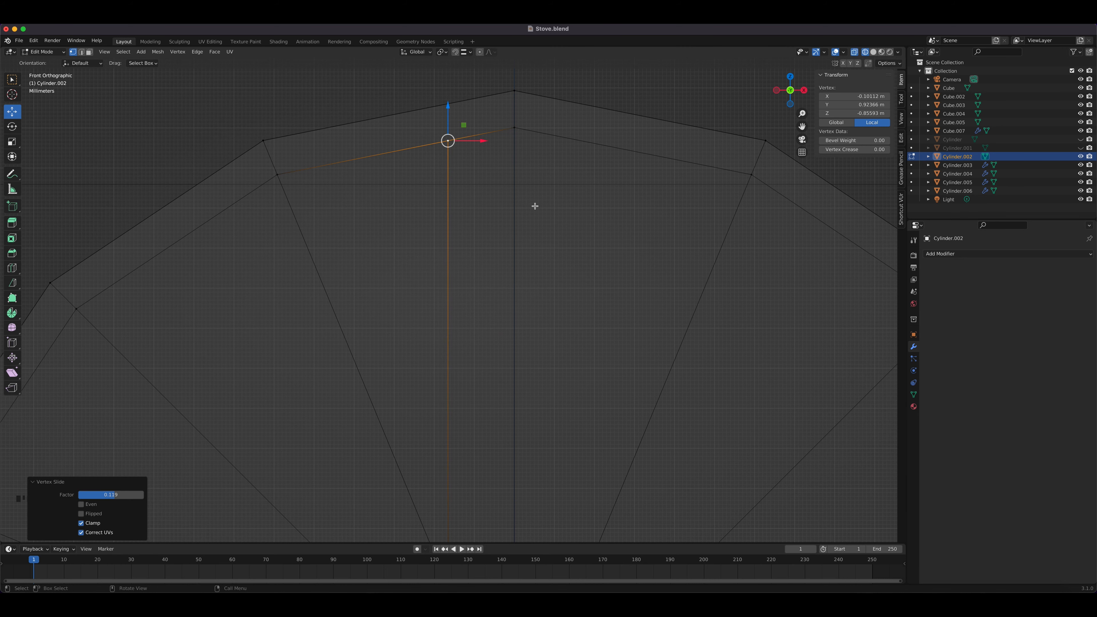
Step: Knife-cut a second edge on the duplicate knob from the stem's base to the rim loop, mirroring the first cut across the centre line
scroll(573, 248, down, 6)
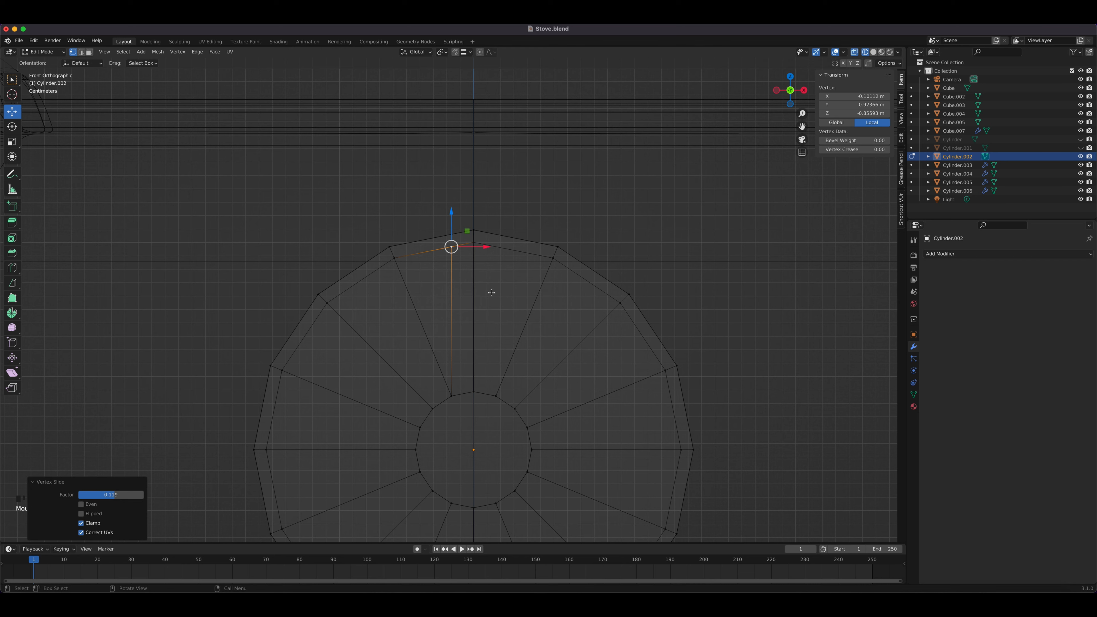
shift+middle_drag(521, 323, 513, 194)
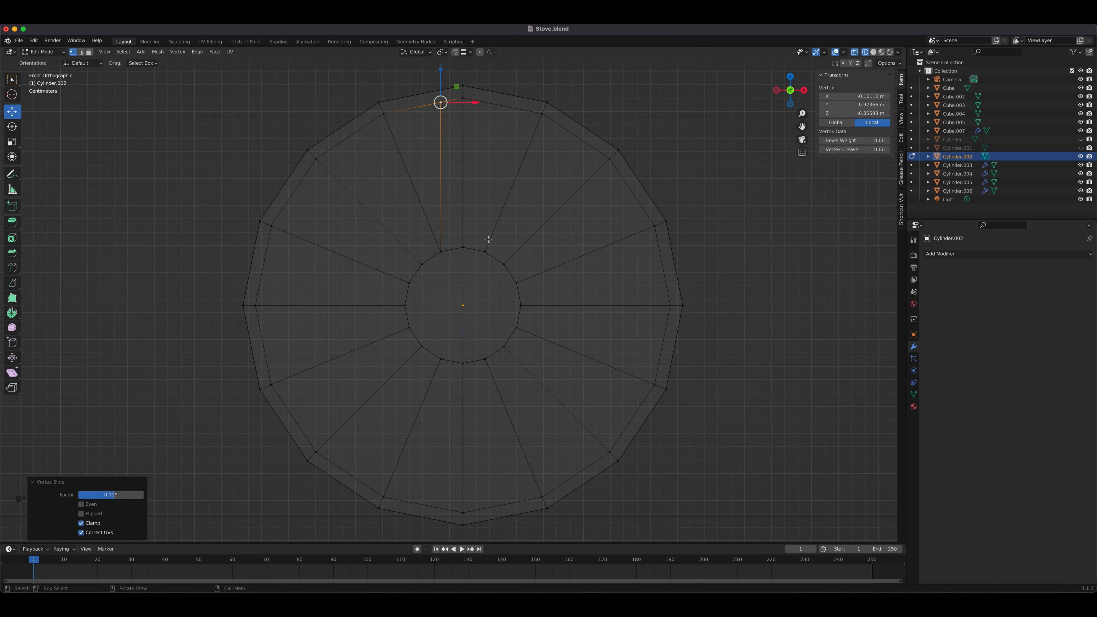
middle_drag(553, 187, 532, 206)
scroll(532, 205, down, 5)
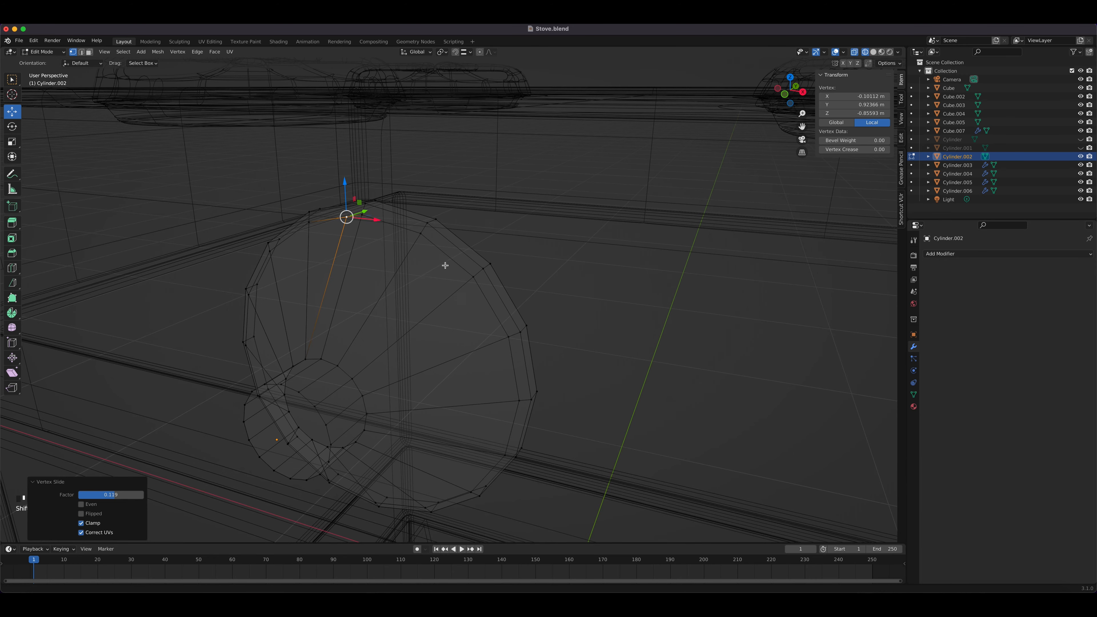
shift+middle_drag(445, 265, 487, 270)
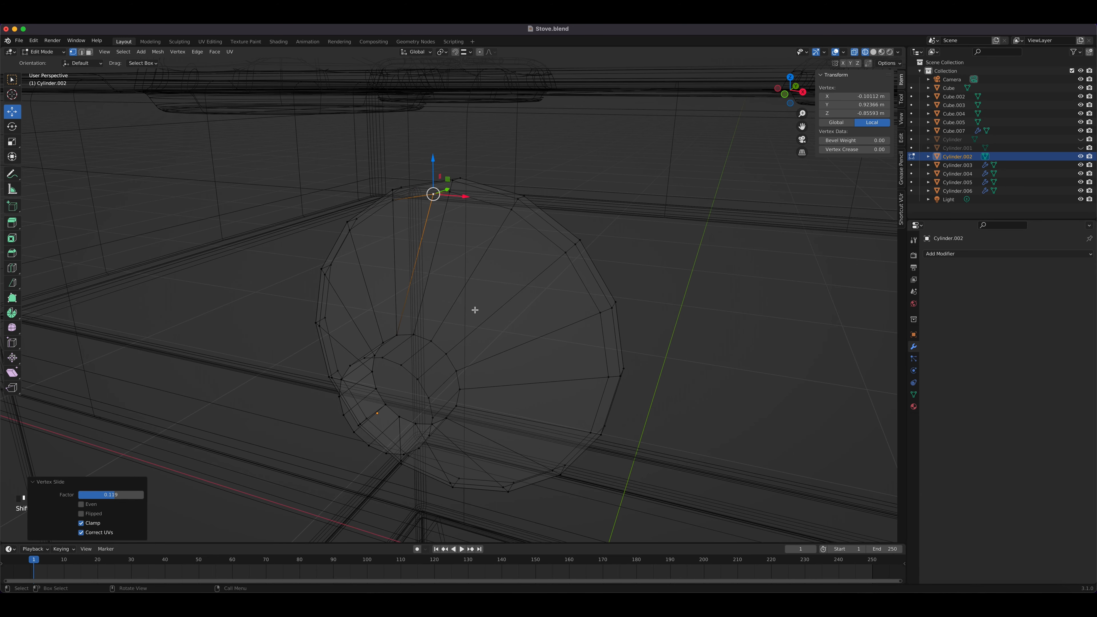
key(k)
click(431, 340)
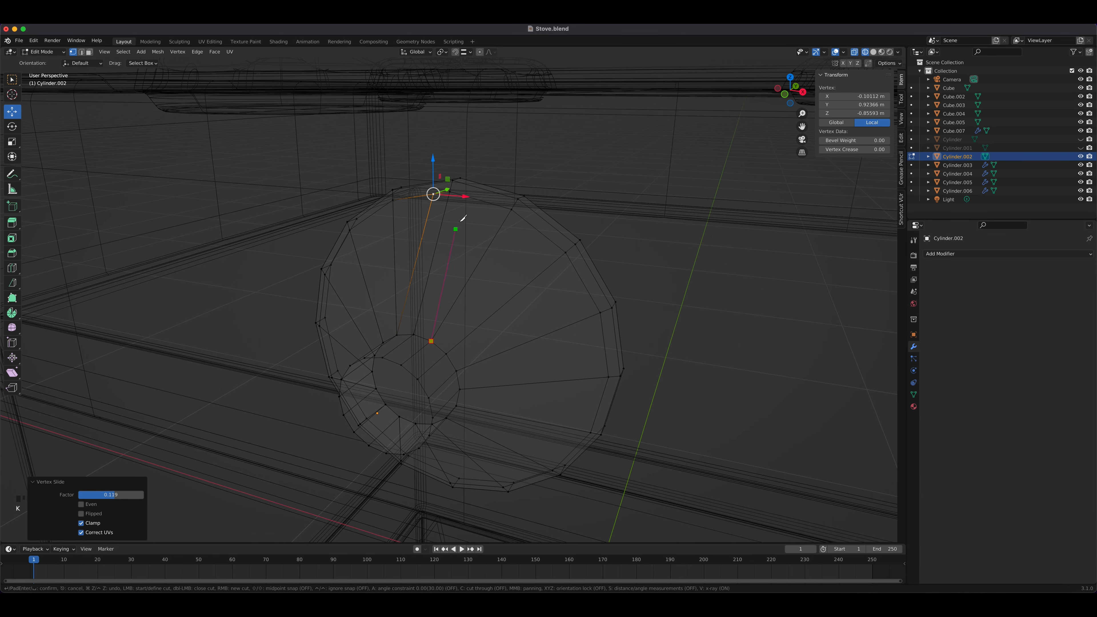
click(479, 200)
key(Return)
click(478, 199)
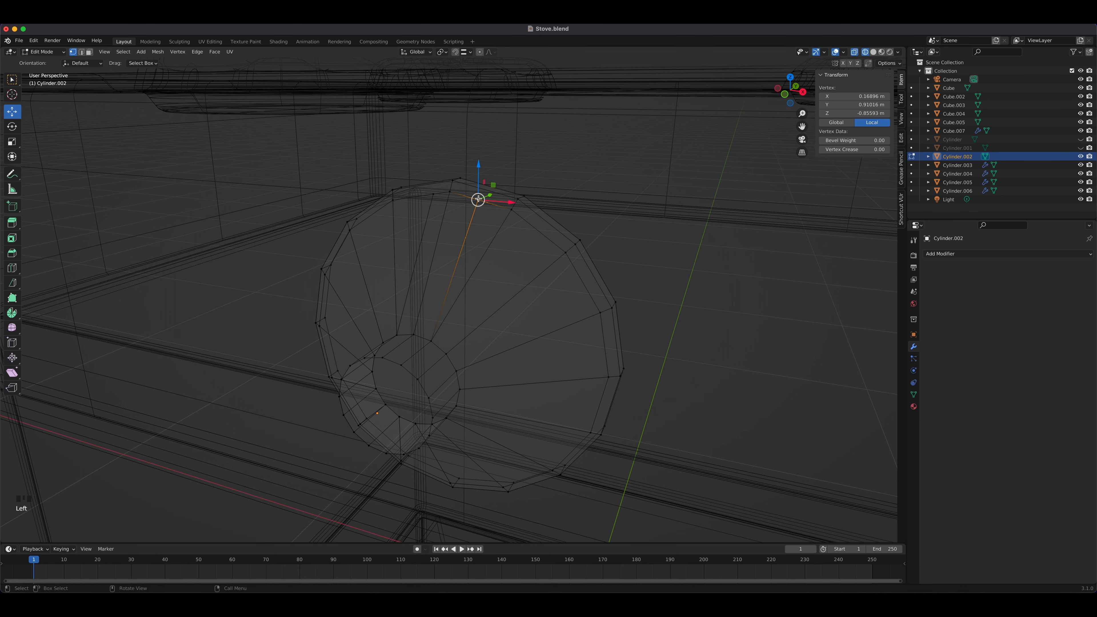
Step: Slide the second cut's outer vertex along the rim loop with a factor of 0.381 in front view, making the cut vertical
key(KP_1)
scroll(558, 182, up, 5)
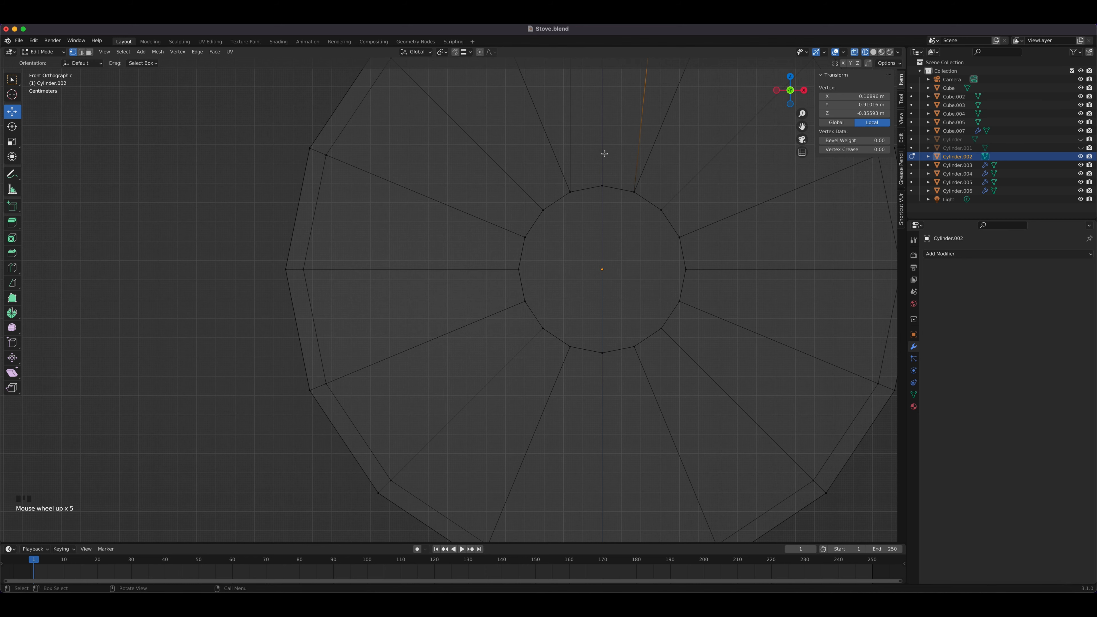
shift+middle_drag(593, 175, 507, 391)
scroll(534, 267, up, 3)
shift+middle_drag(545, 240, 497, 316)
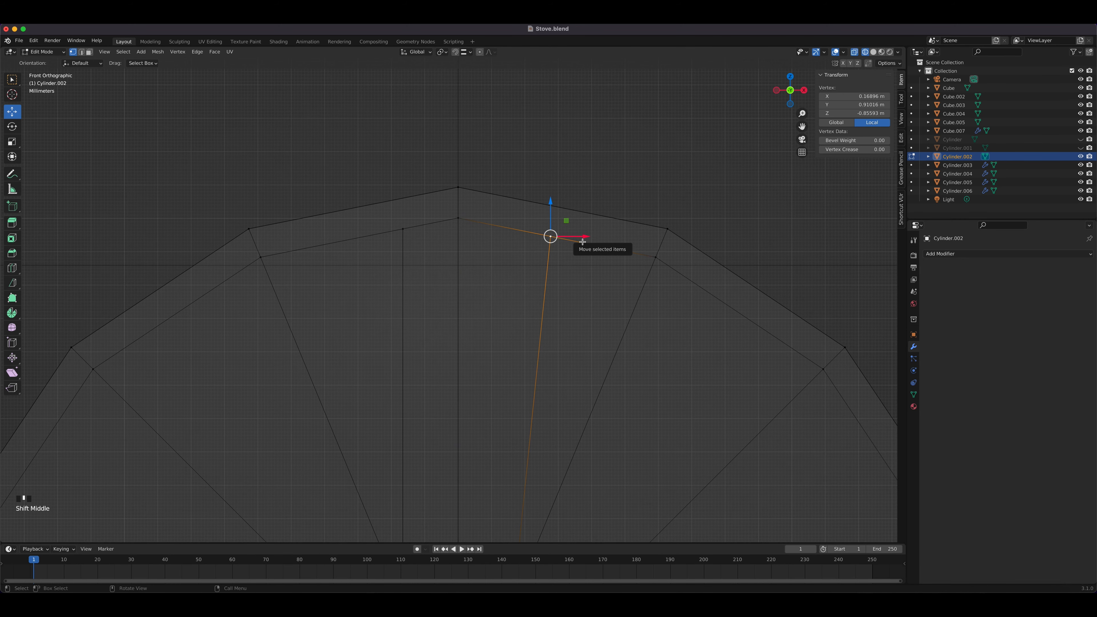
key(g)
key(g)
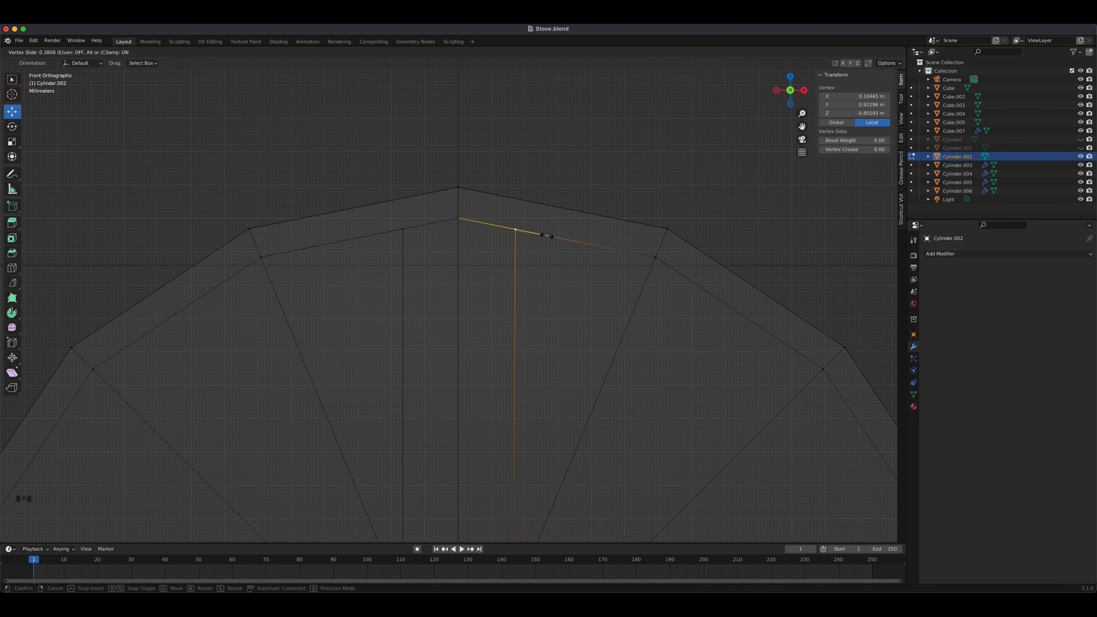
click(546, 235)
scroll(546, 235, down, 6)
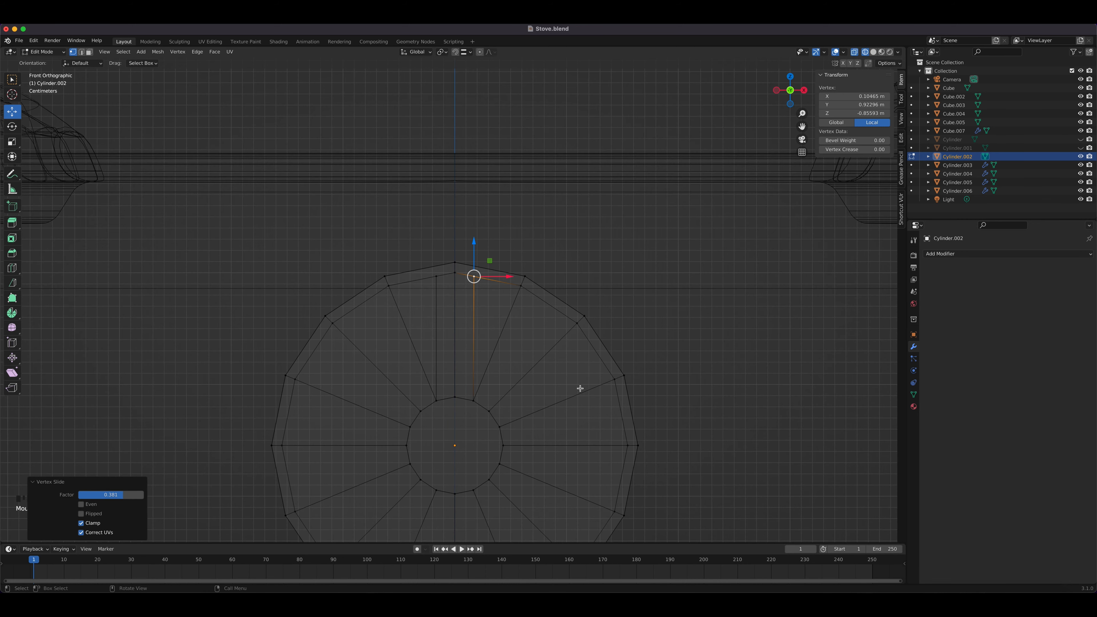
shift+middle_drag(580, 388, 574, 285)
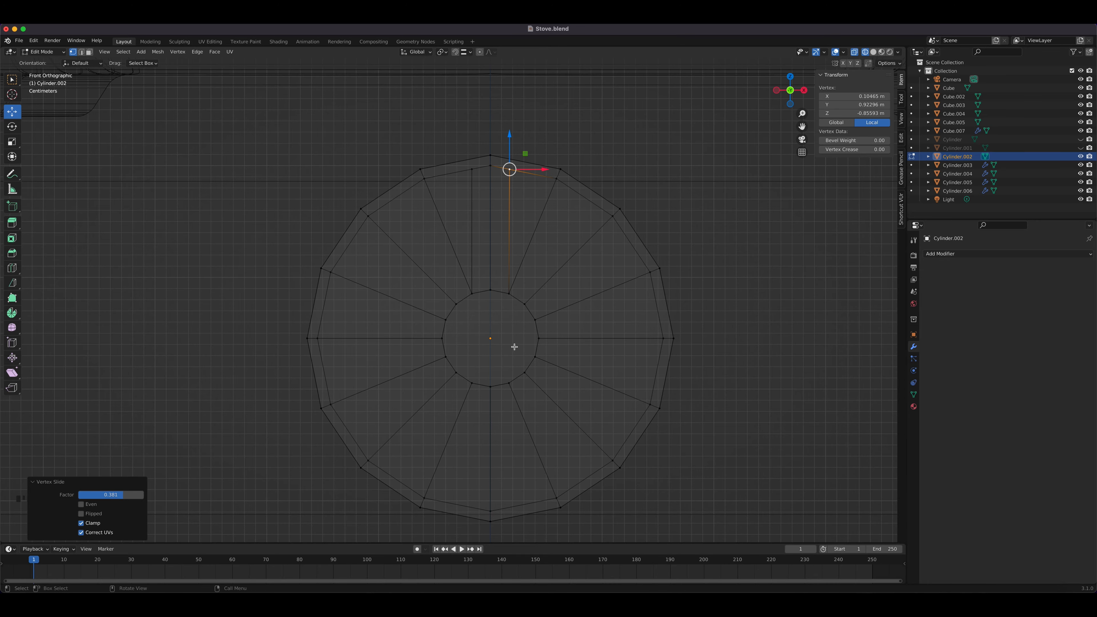
Step: Return the viewport to solid shading with X-ray off and set the mesh selection to faces
middle_drag(446, 340, 508, 352)
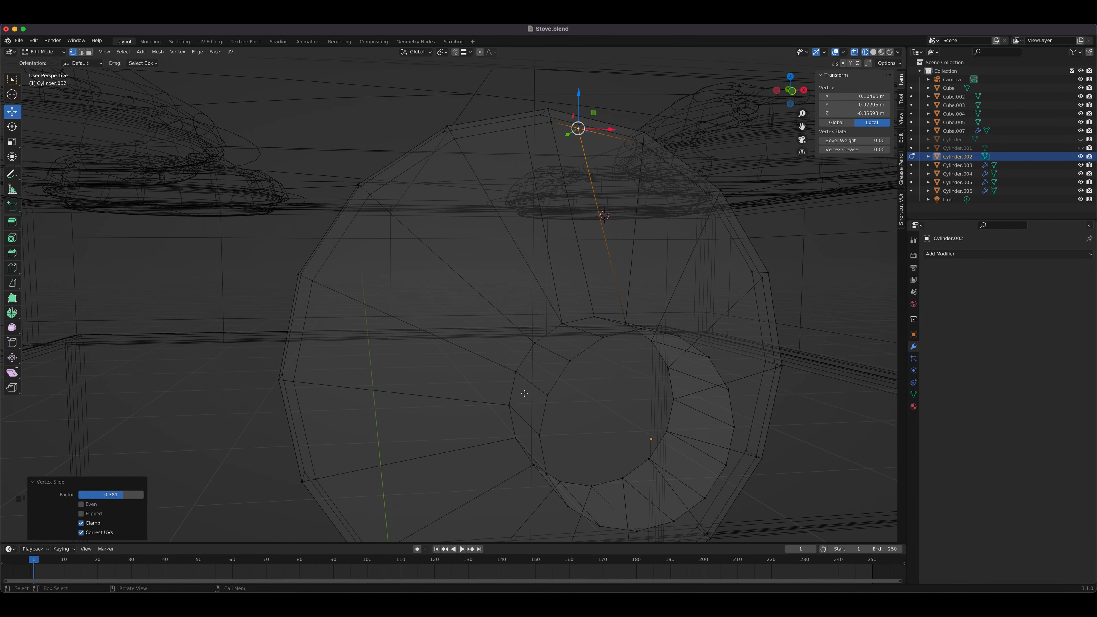
middle_drag(583, 414, 576, 415)
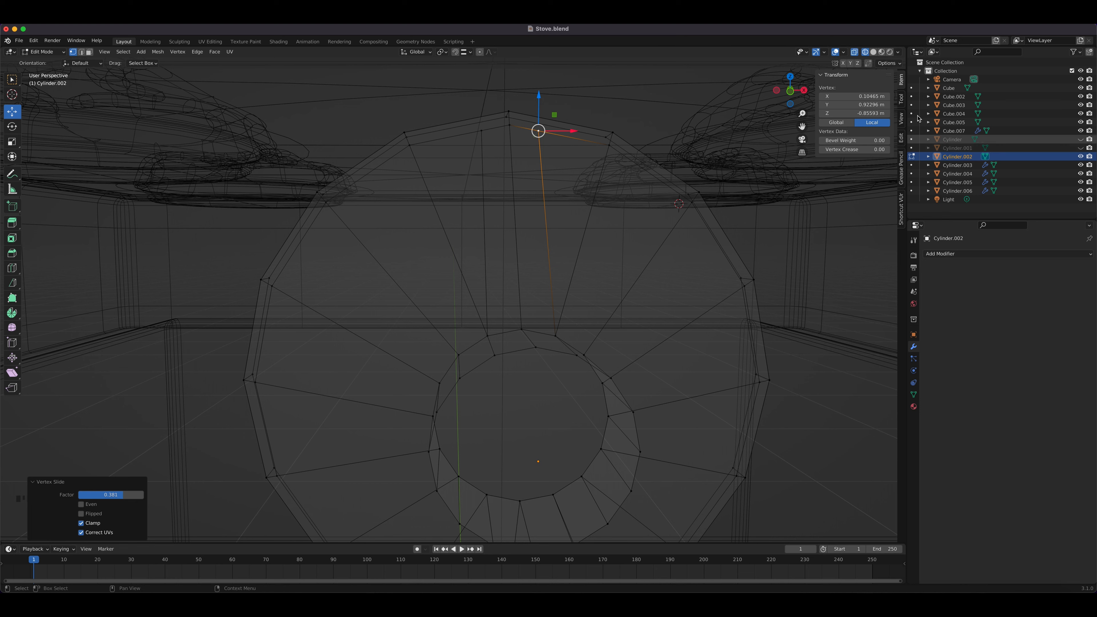
click(854, 52)
click(873, 52)
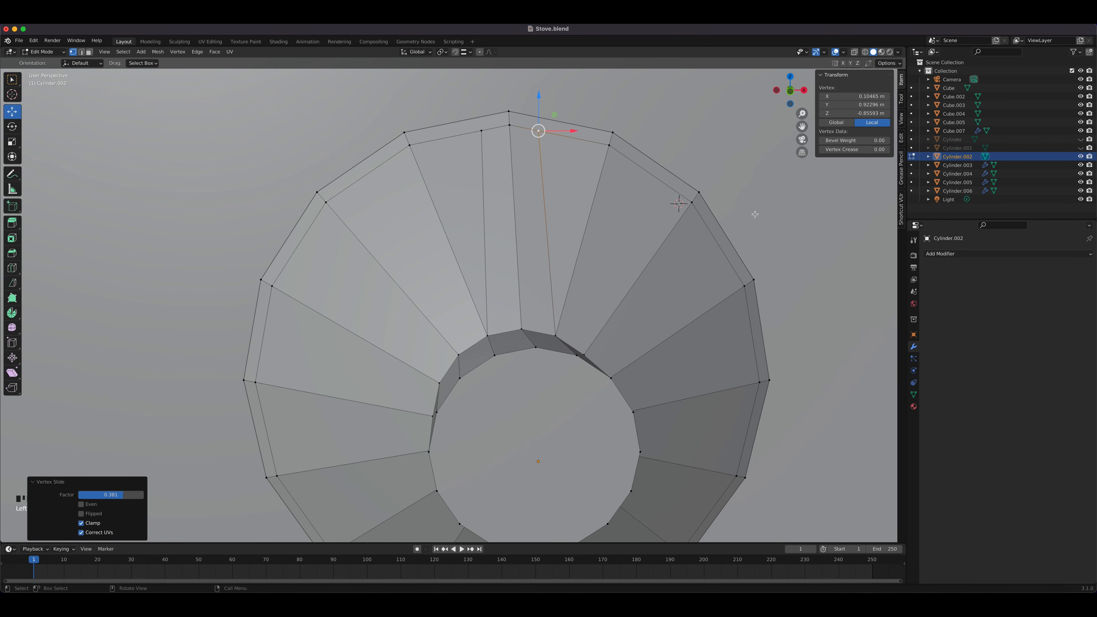
scroll(609, 313, down, 3)
mouse_move(610, 313)
middle_down()
mouse_move(632, 201)
mouse_move(568, 293)
middle_up()
scroll(564, 298, down, 1)
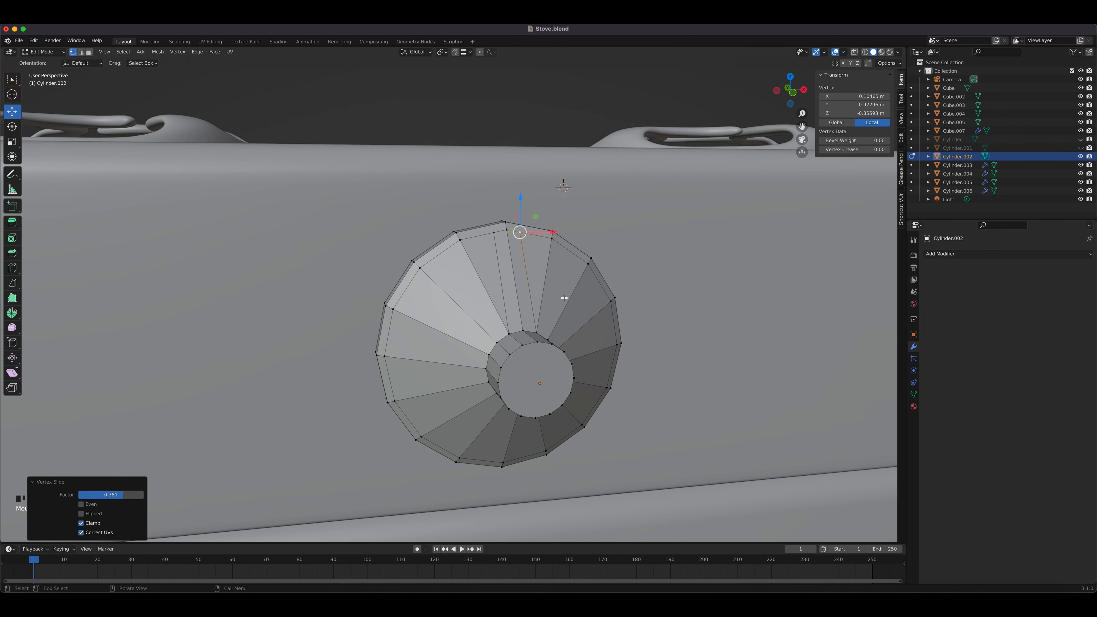
key(3)
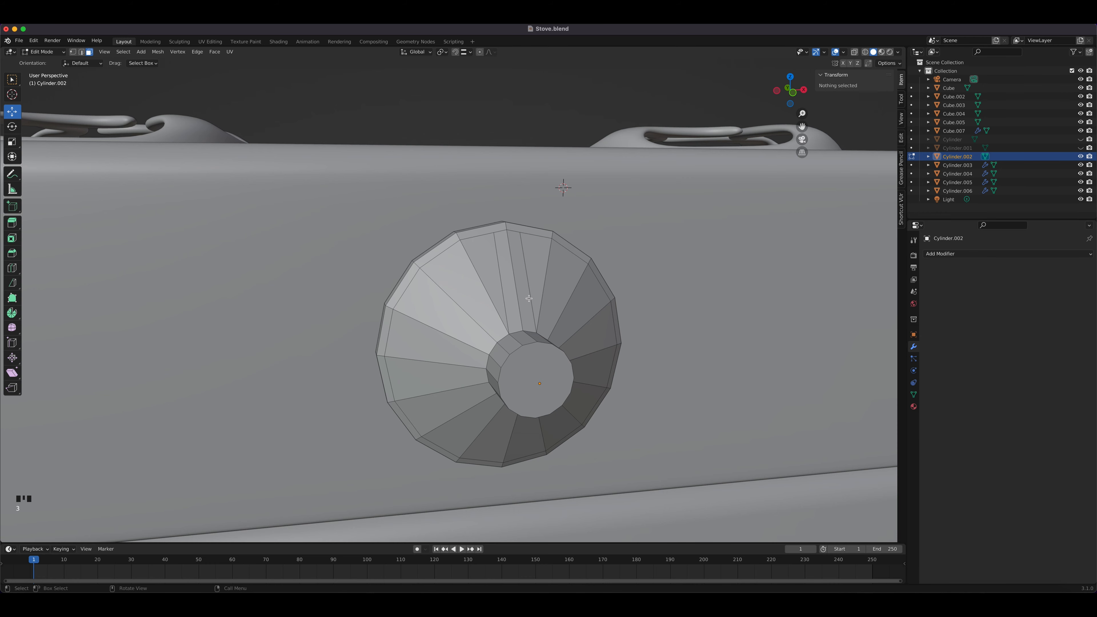
Step: Select the lower half's cone faces and the adjoining rim faces on the duplicate knob one by one
middle_drag(530, 311, 519, 320)
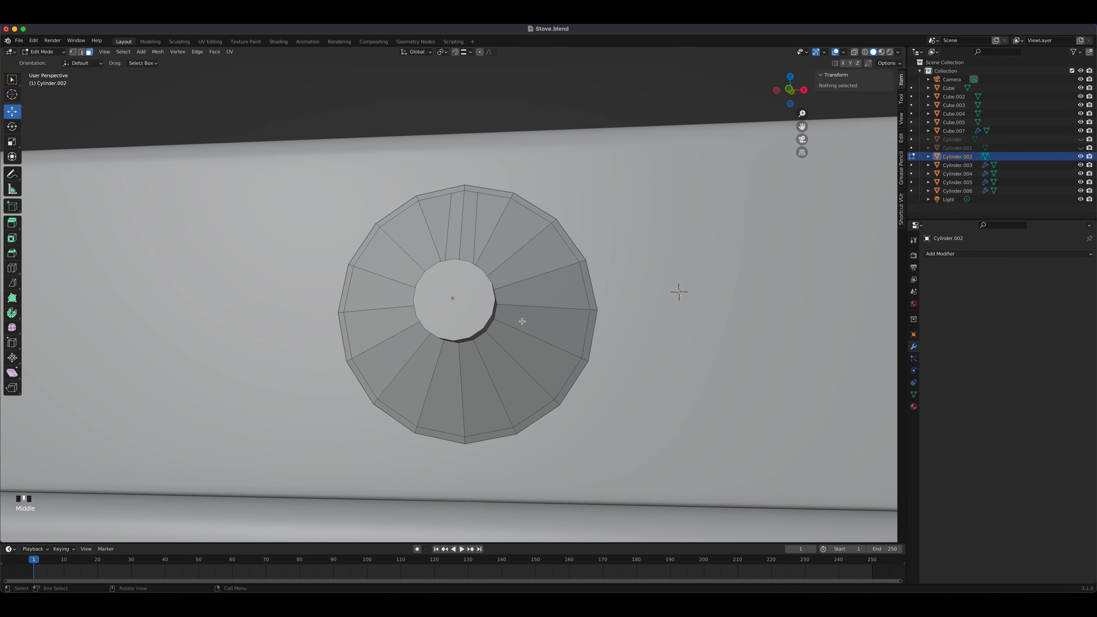
click(519, 323)
shift+click(515, 338)
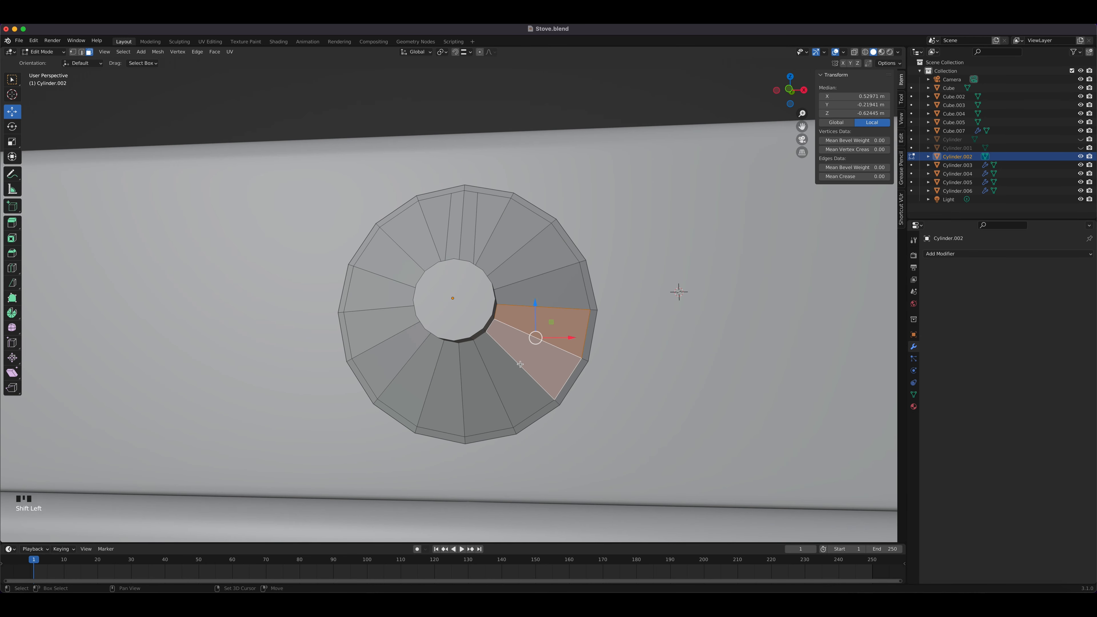
shift+click(497, 379)
shift+click(466, 392)
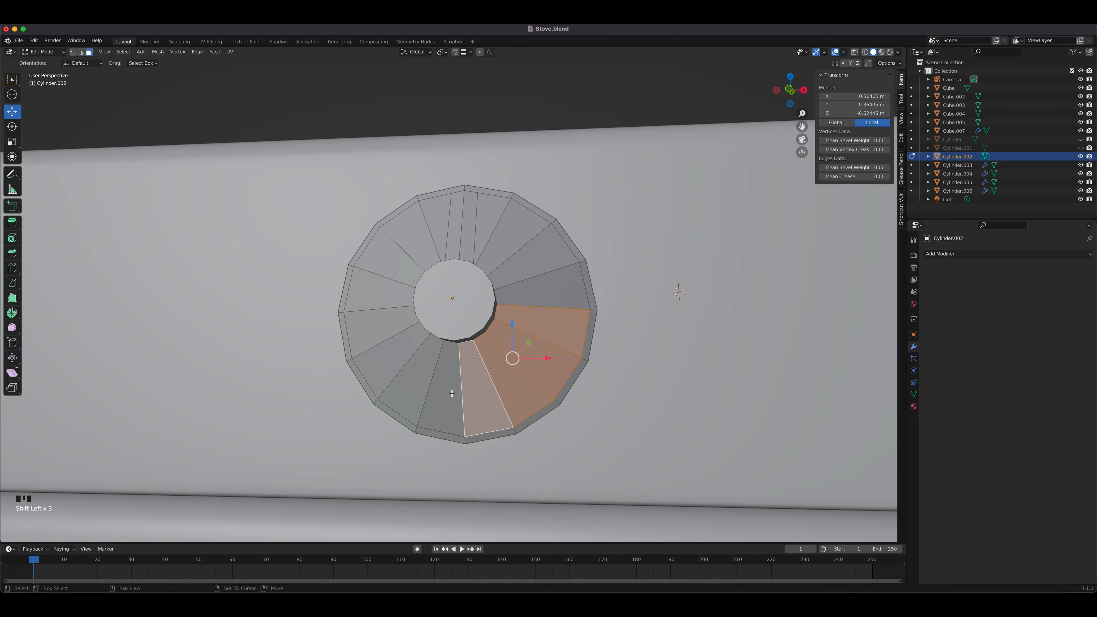
shift+click(449, 393)
shift+click(391, 369)
shift+click(391, 369)
shift+click(374, 334)
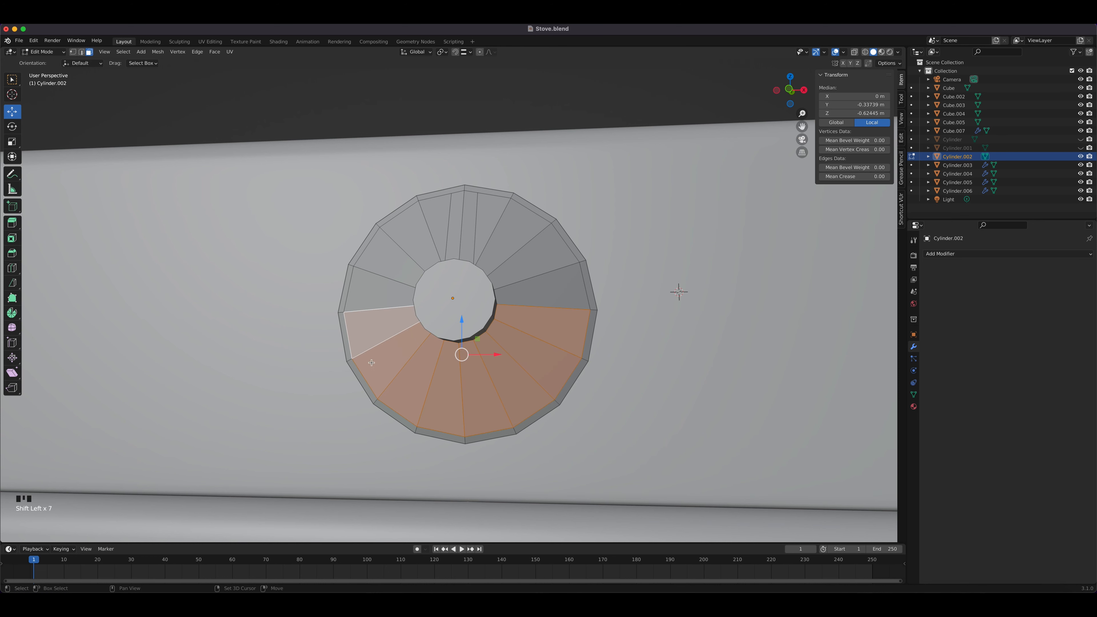
shift+click(348, 351)
shift+click(359, 374)
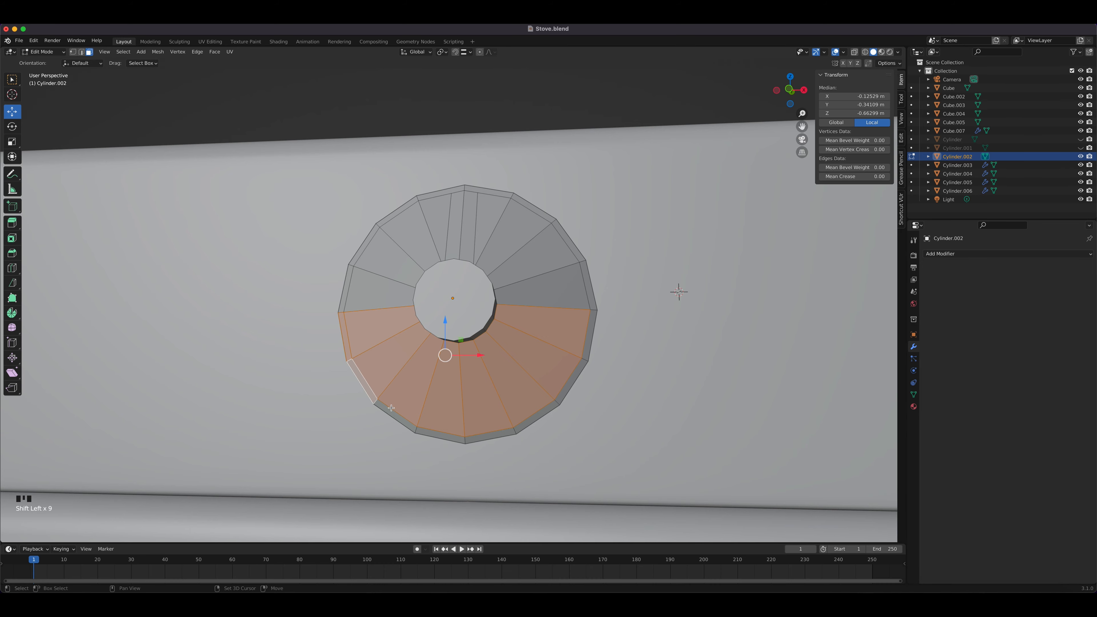
shift+click(391, 410)
Step: Select the knob's entire lower half through the mesh in X-ray front view and delete its faces
middle_drag(392, 410, 538, 323)
key(KP_1)
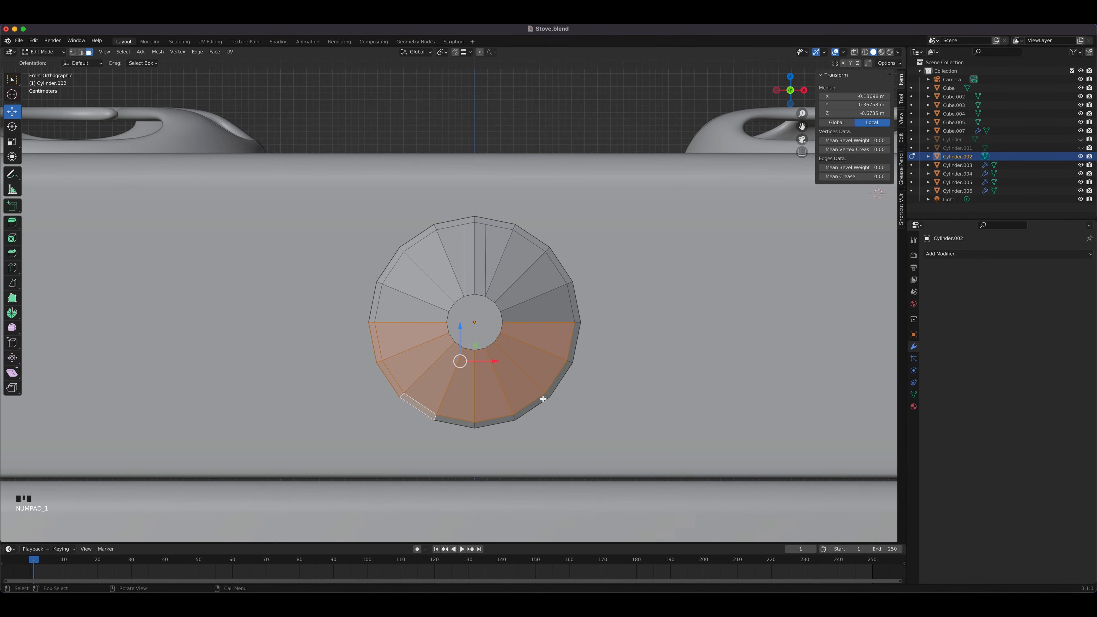
key(alt+z)
drag(653, 450, 325, 321)
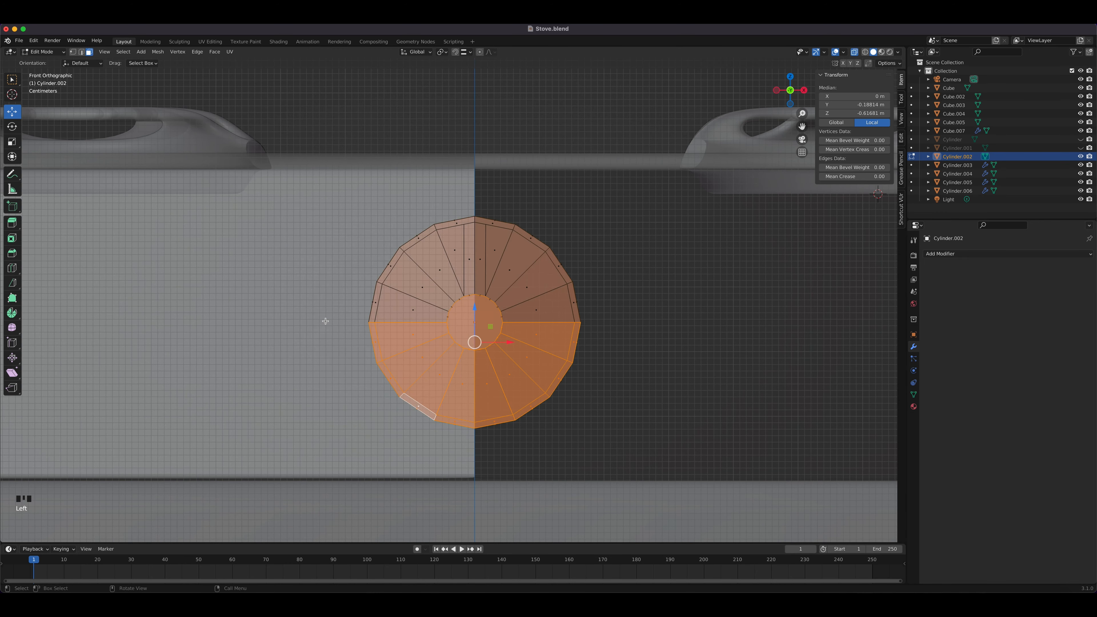
drag(633, 449, 264, 326)
middle_drag(484, 311, 688, 358)
shift+click(626, 357)
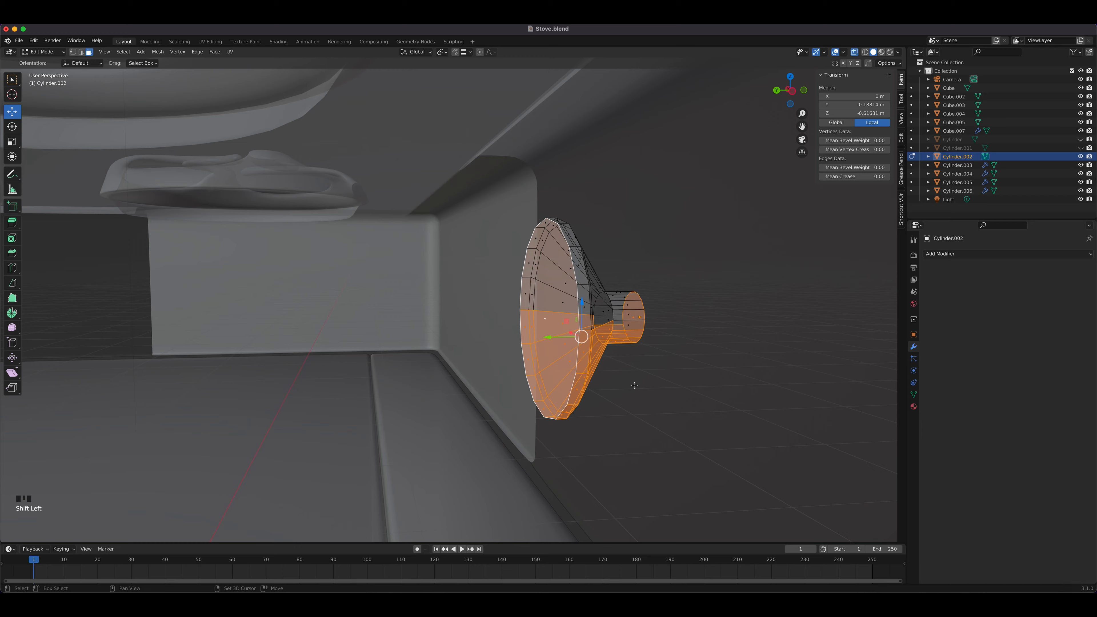
middle_drag(632, 382, 532, 389)
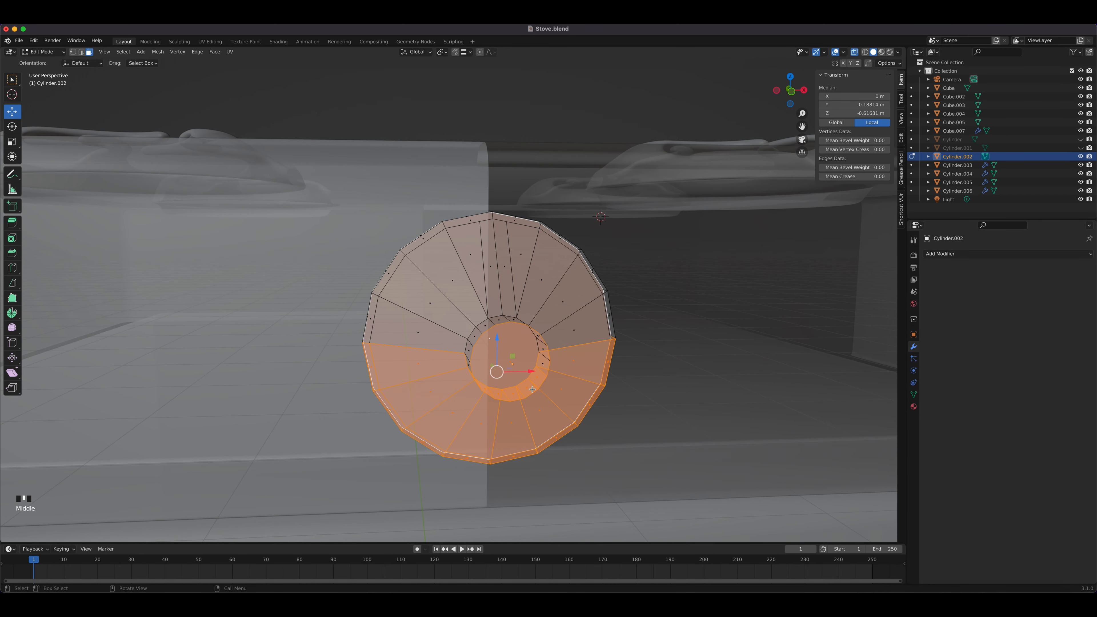
key(x)
click(533, 390)
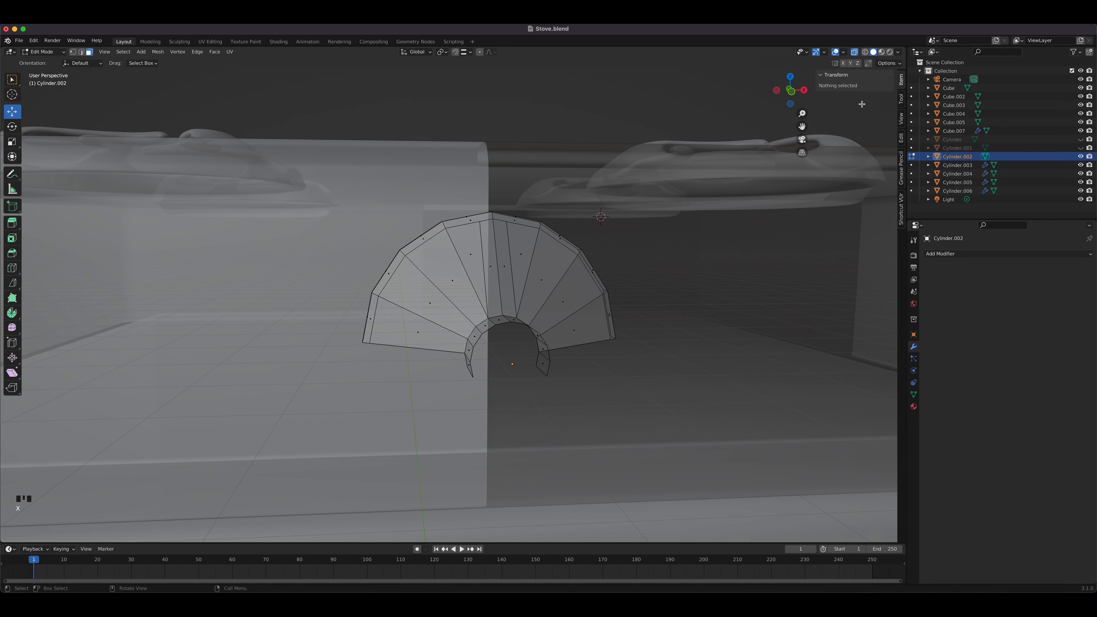
click(855, 54)
Step: Delete the two leftover stem faces that extend below the knob's horizontal centre line, one on each side
middle_drag(597, 215, 563, 271)
key(KP_1)
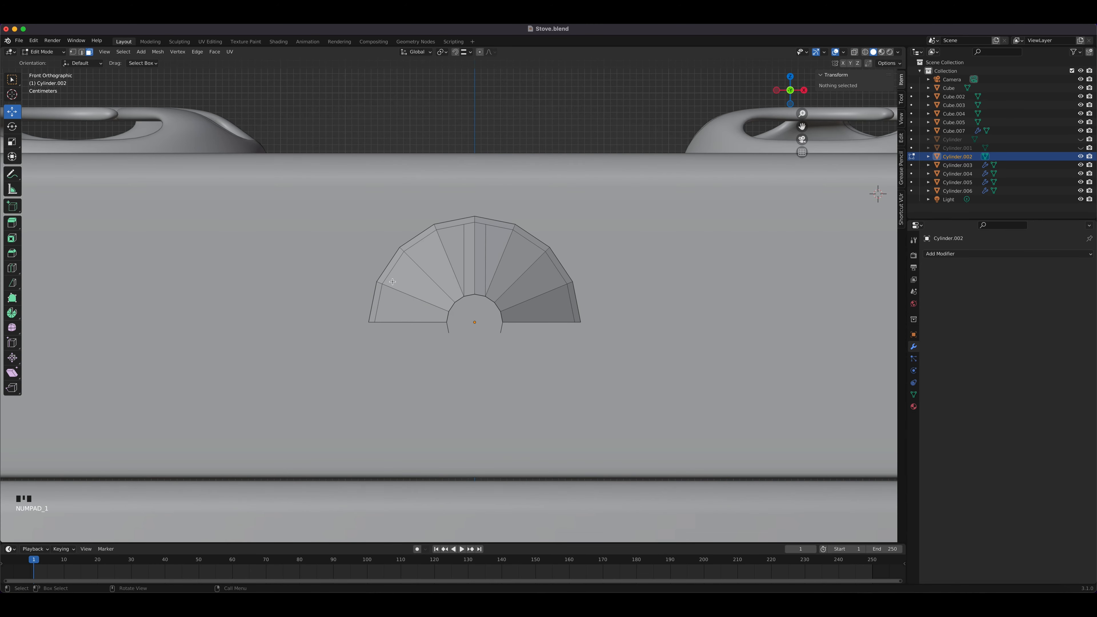
scroll(521, 287, up, 5)
middle_drag(531, 332, 495, 327)
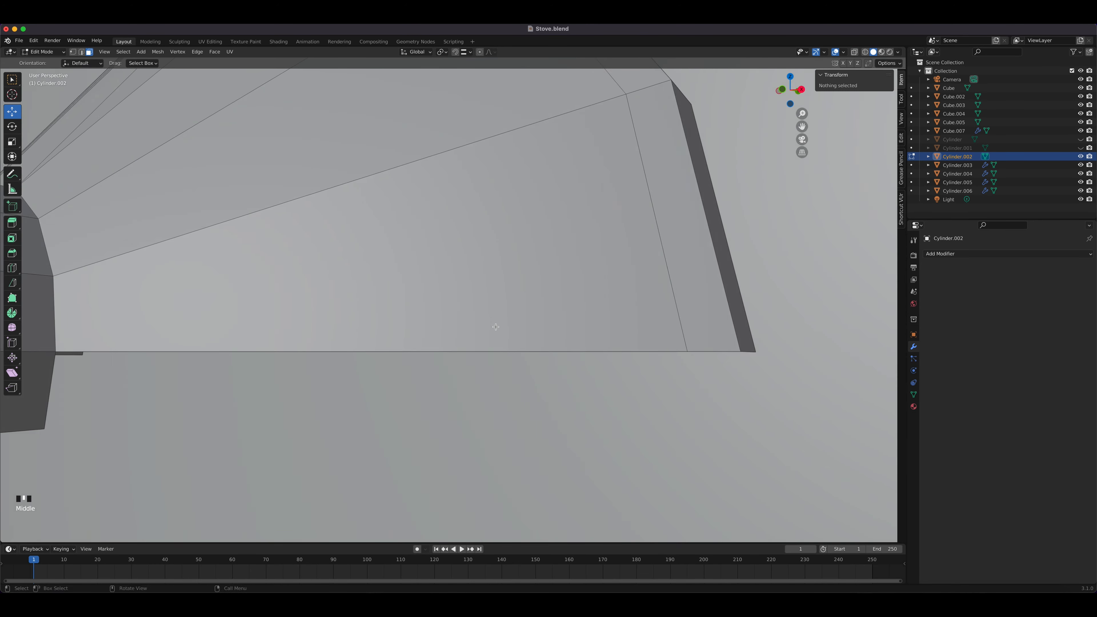
scroll(303, 349, down, 4)
click(326, 318)
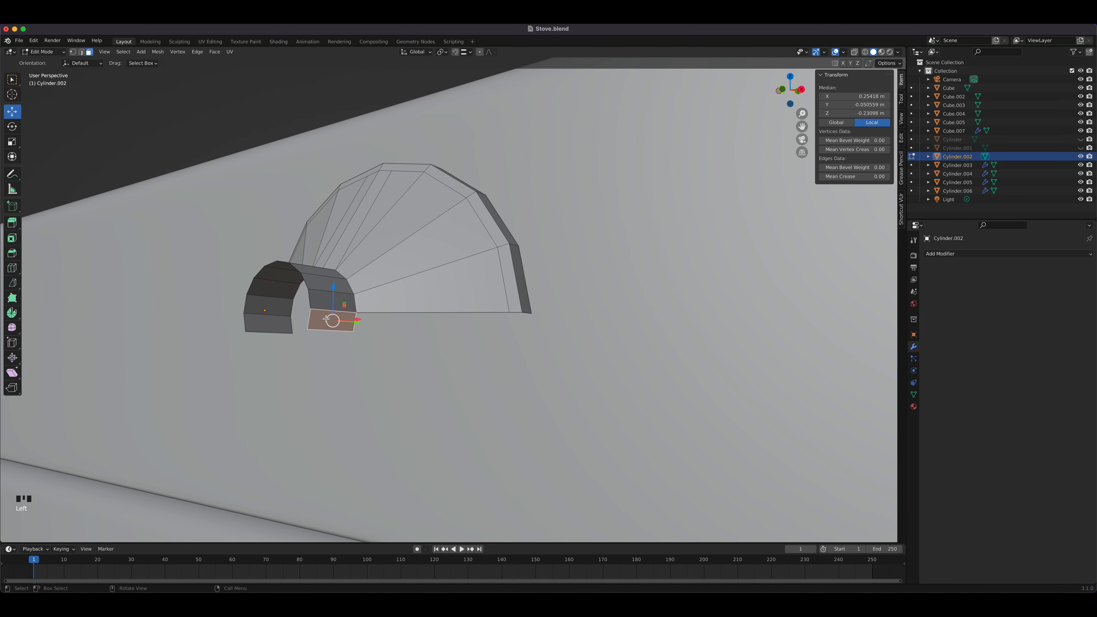
middle_drag(328, 319, 443, 323)
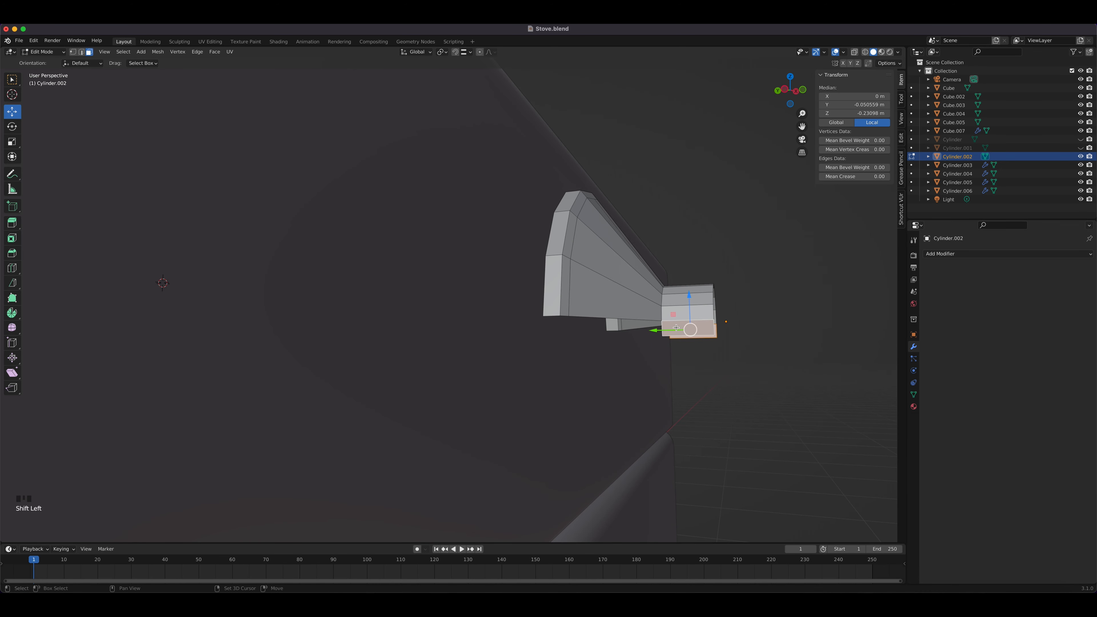
key(x)
click(645, 326)
middle_drag(646, 326, 492, 325)
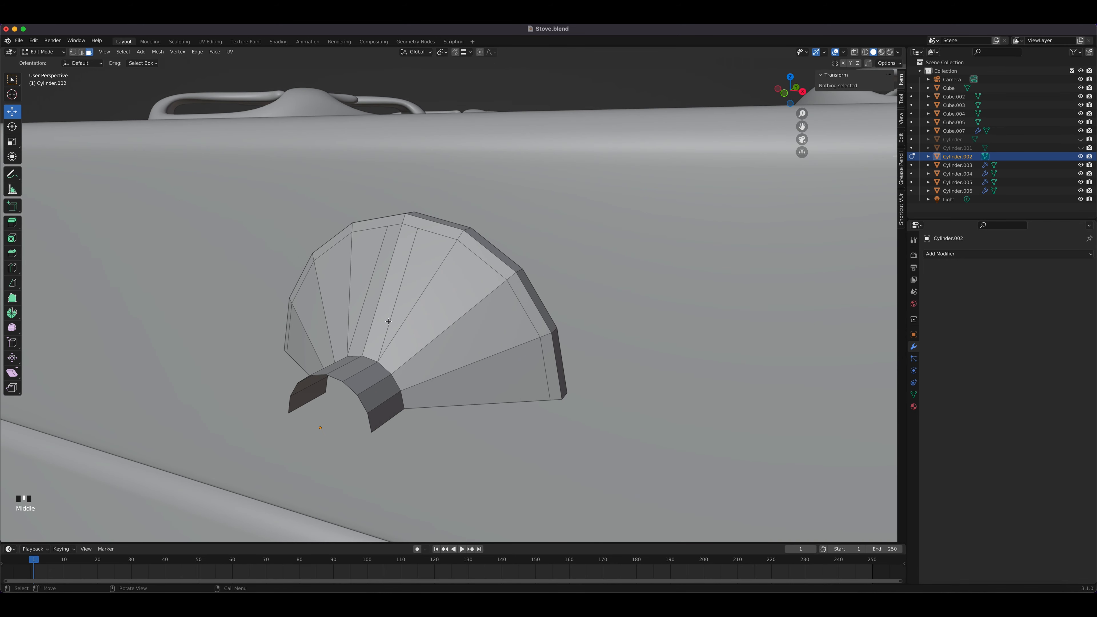
Step: Check the shape of the stove knobs in the kitchen reference image, comparing it with the half knob model
click(186, 605)
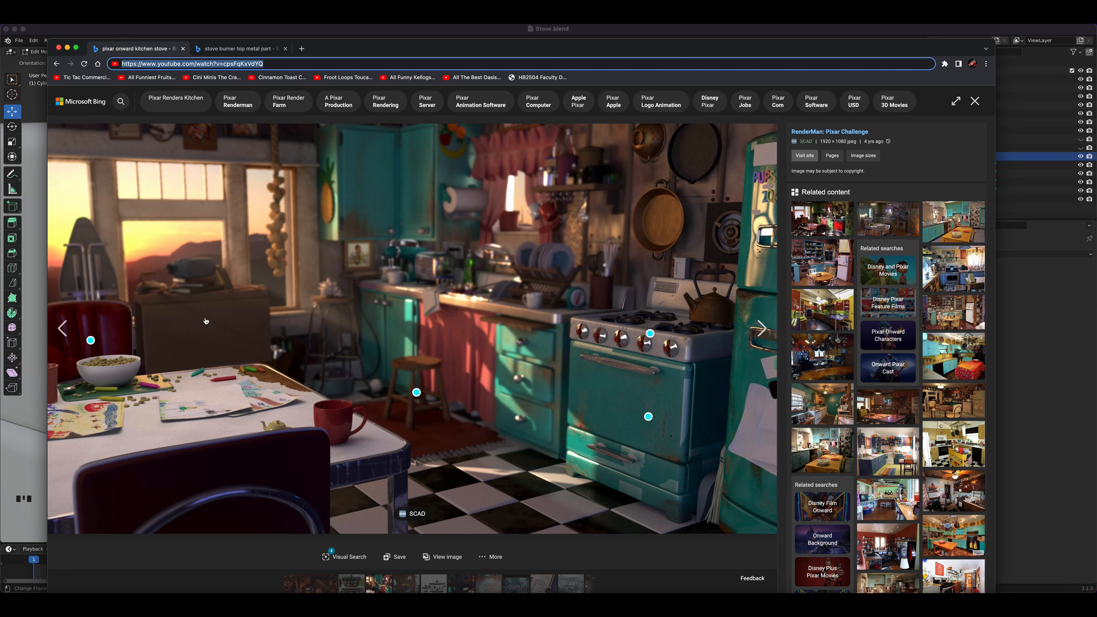
click(49, 32)
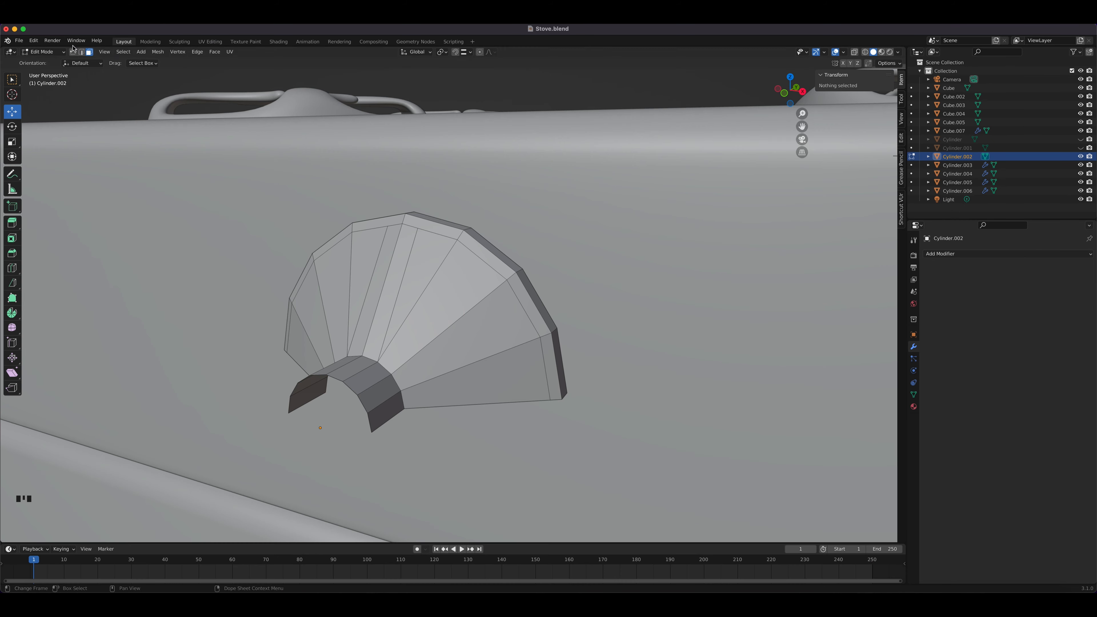
mouse_move(385, 239)
middle_down()
mouse_move(265, 243)
mouse_move(372, 252)
middle_up()
middle_drag(345, 350, 366, 344)
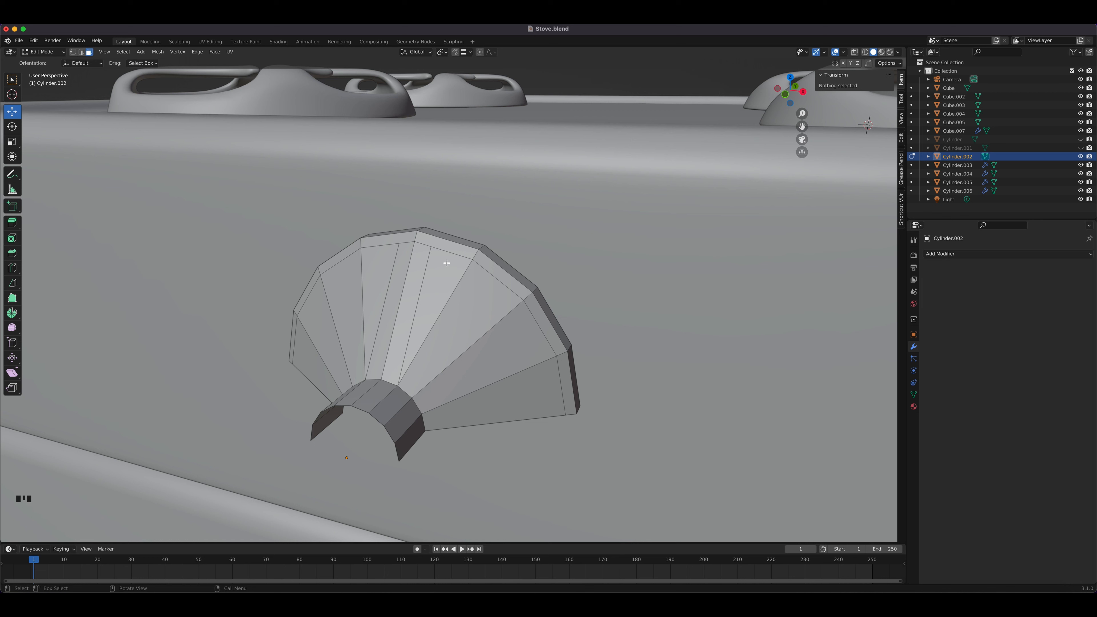
Step: Keep only the half-ring stem and the two narrow central strip faces, deleting all other faces of the half knob
click(415, 439)
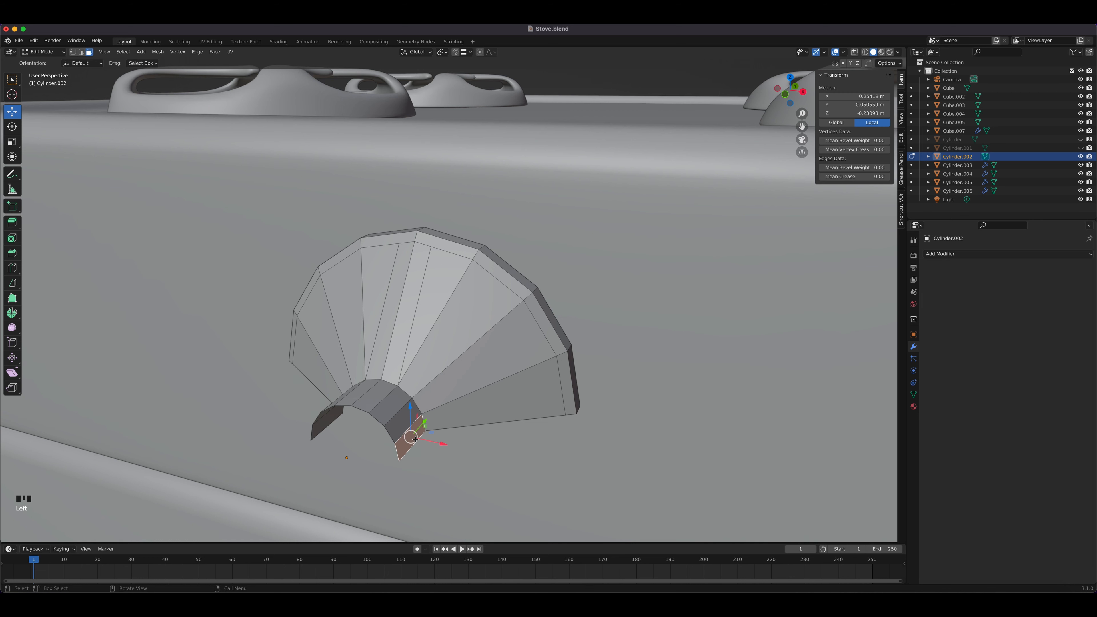
alt+click(402, 429)
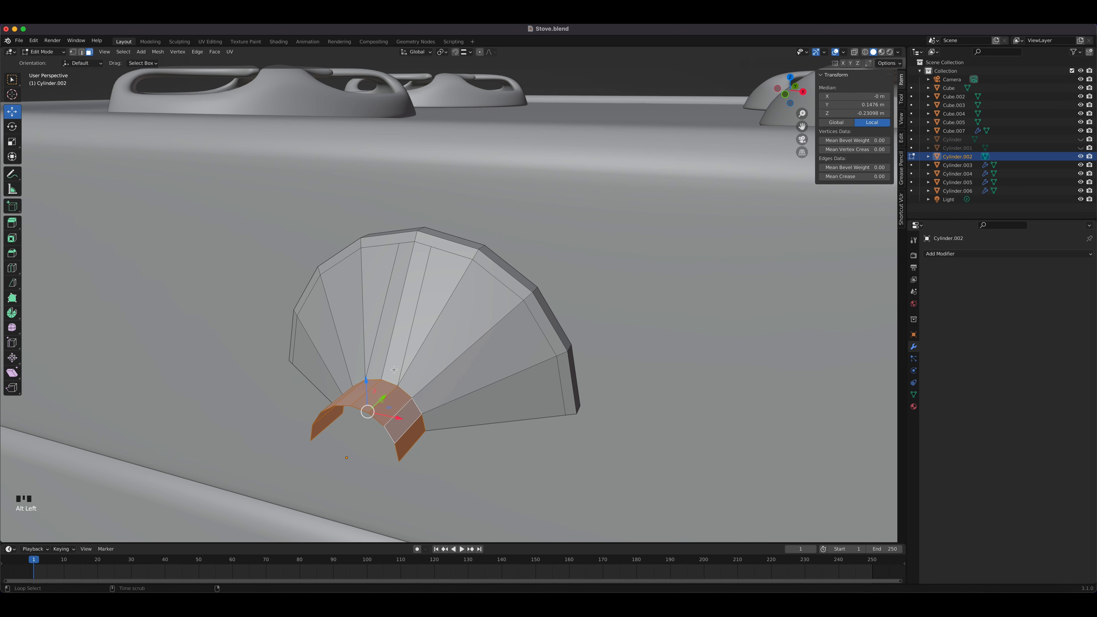
shift+click(384, 365)
shift+click(380, 360)
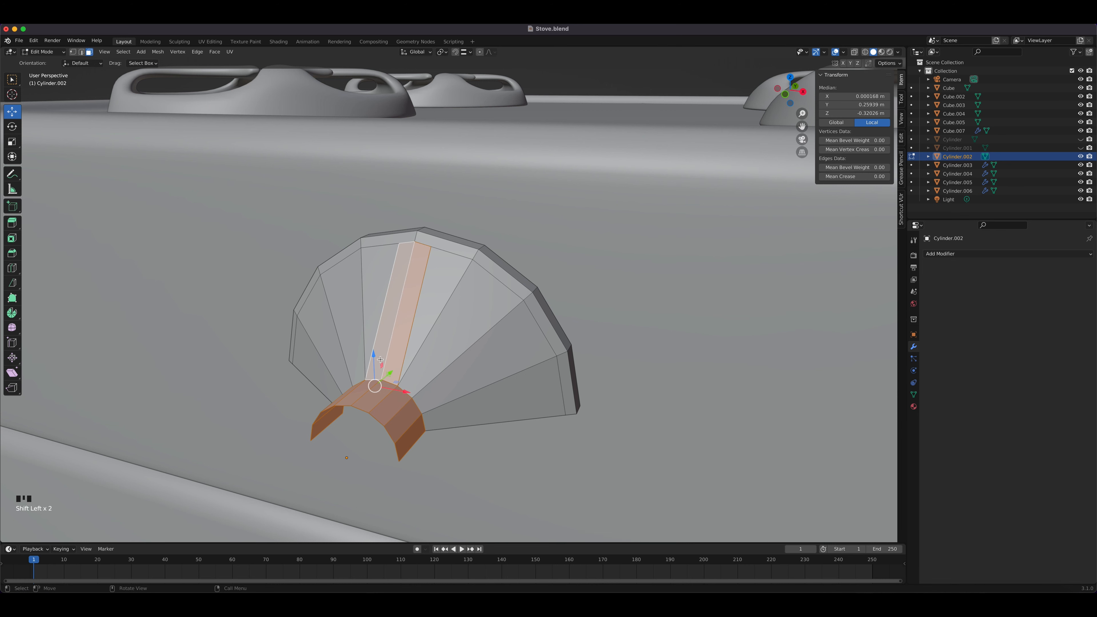
key(ctrl+i)
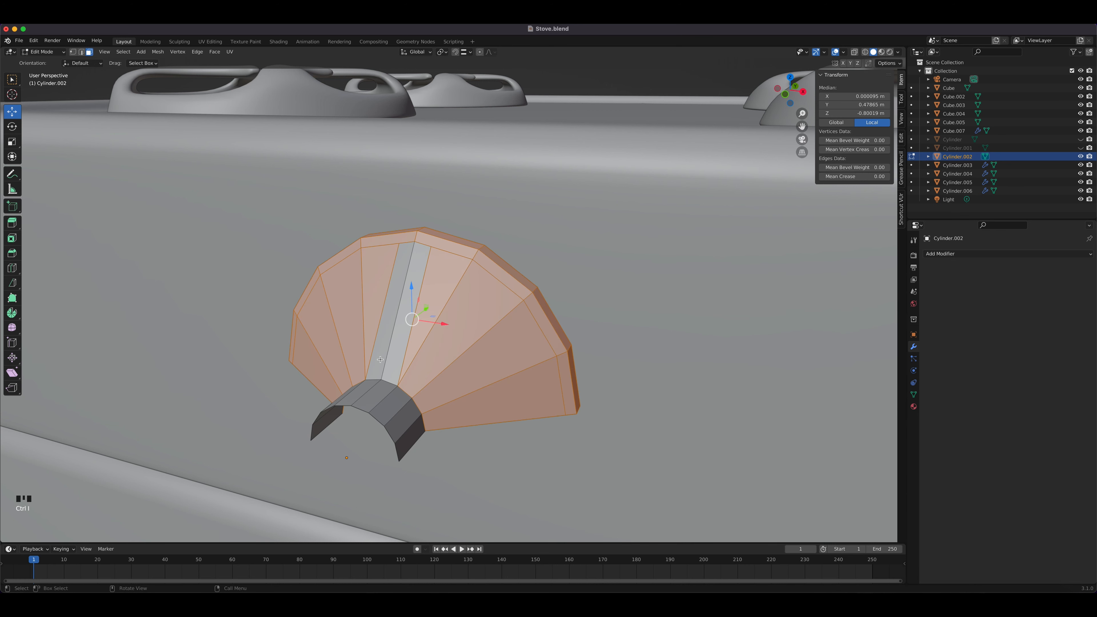
key(x)
click(382, 359)
Step: Extrude the half ring's rear edges and the strip's outer edges about 0.0135 m along Y toward the stove
mouse_move(382, 362)
middle_down()
mouse_move(472, 375)
mouse_move(635, 196)
mouse_move(394, 378)
middle_up()
mouse_move(284, 374)
middle_down()
mouse_move(249, 372)
mouse_move(268, 371)
middle_up()
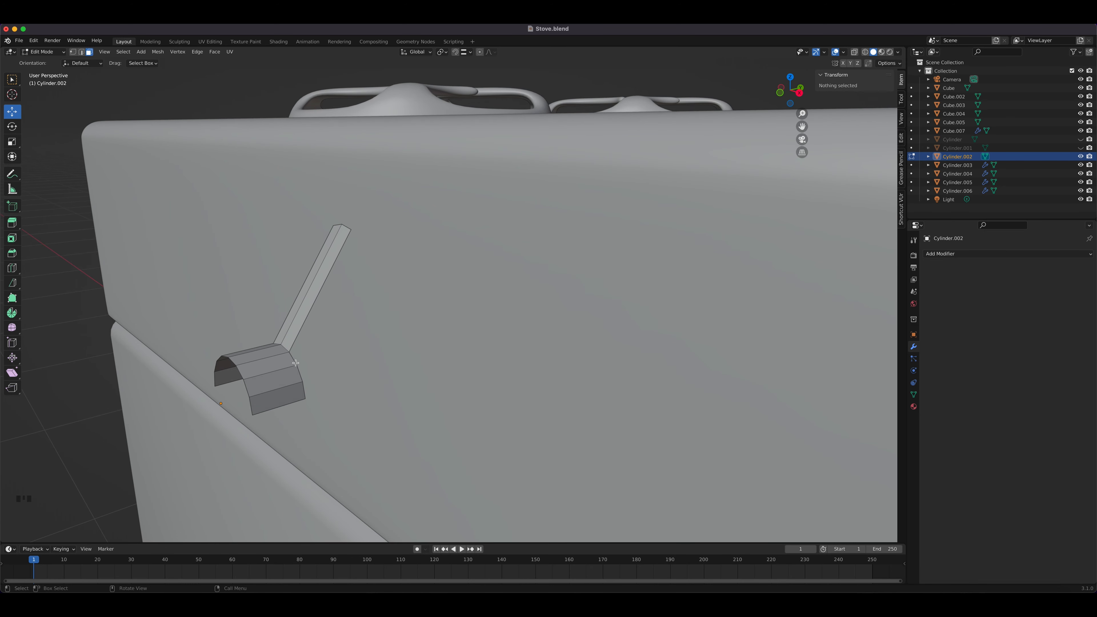
key(2)
shift+click(305, 389)
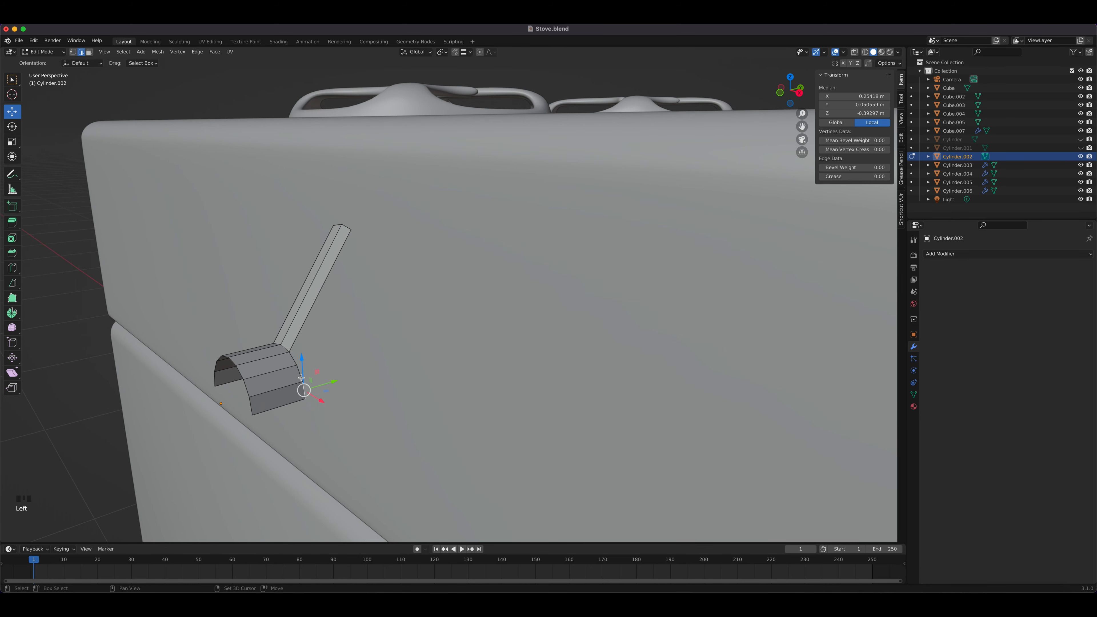
shift+click(296, 362)
shift+click(299, 332)
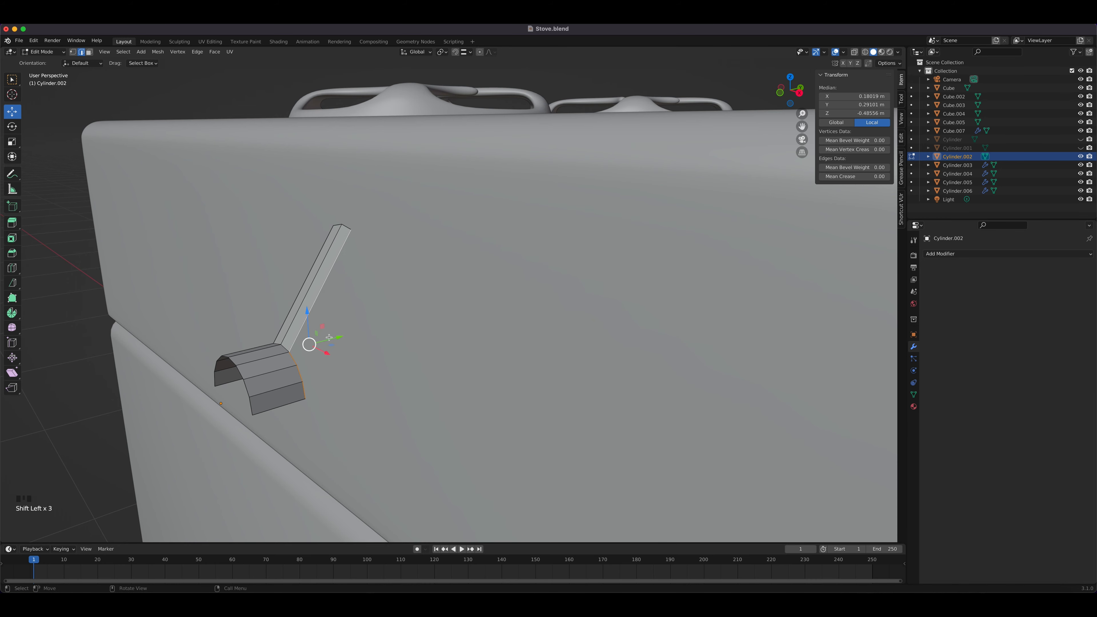
middle_drag(309, 342, 380, 332)
shift+click(557, 361)
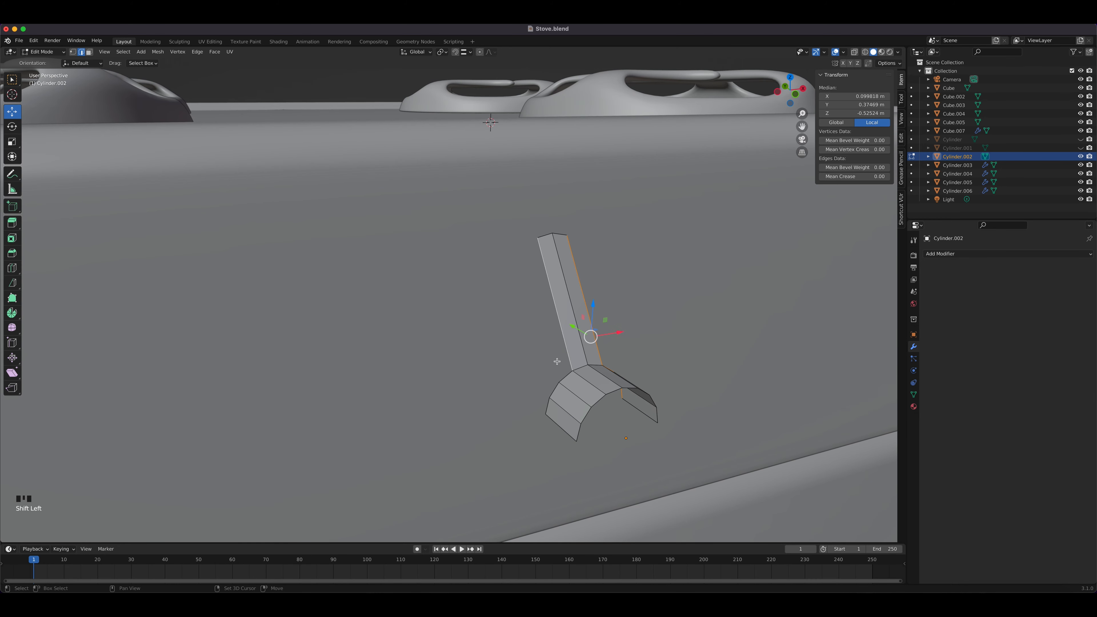
shift+click(567, 375)
shift+click(551, 402)
middle_drag(532, 337, 471, 331)
shift+click(532, 325)
scroll(467, 328, up, 2)
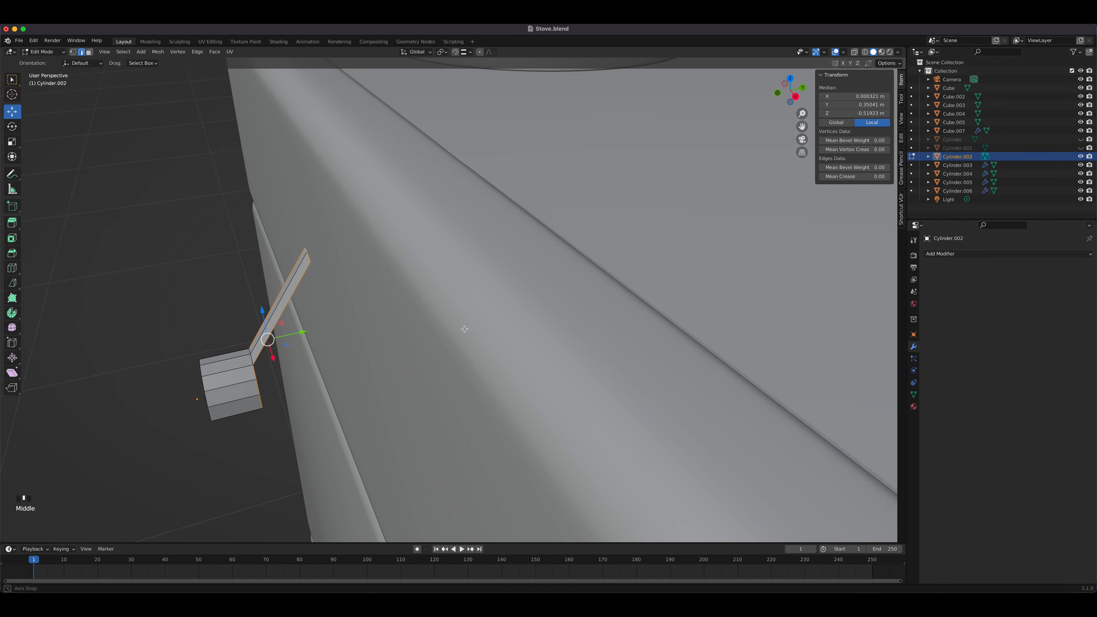
key(e)
right_click(308, 349)
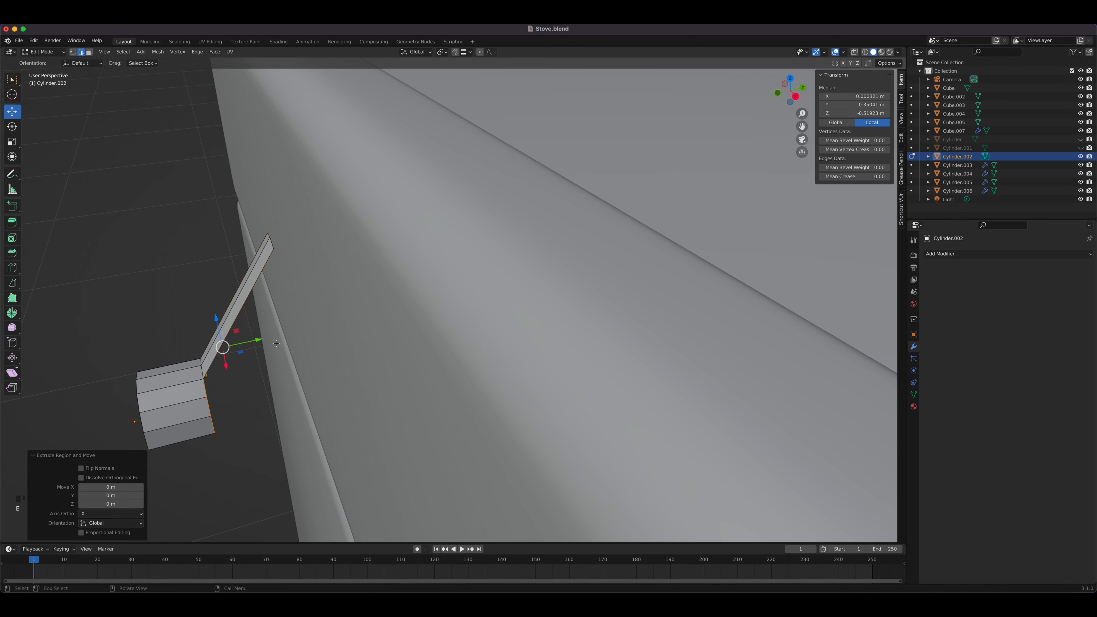
drag(260, 341, 278, 336)
Step: Duplicate the half knob in place and rotate the copy 180° in wireframe front view to form the lower half
middle_drag(286, 360, 441, 355)
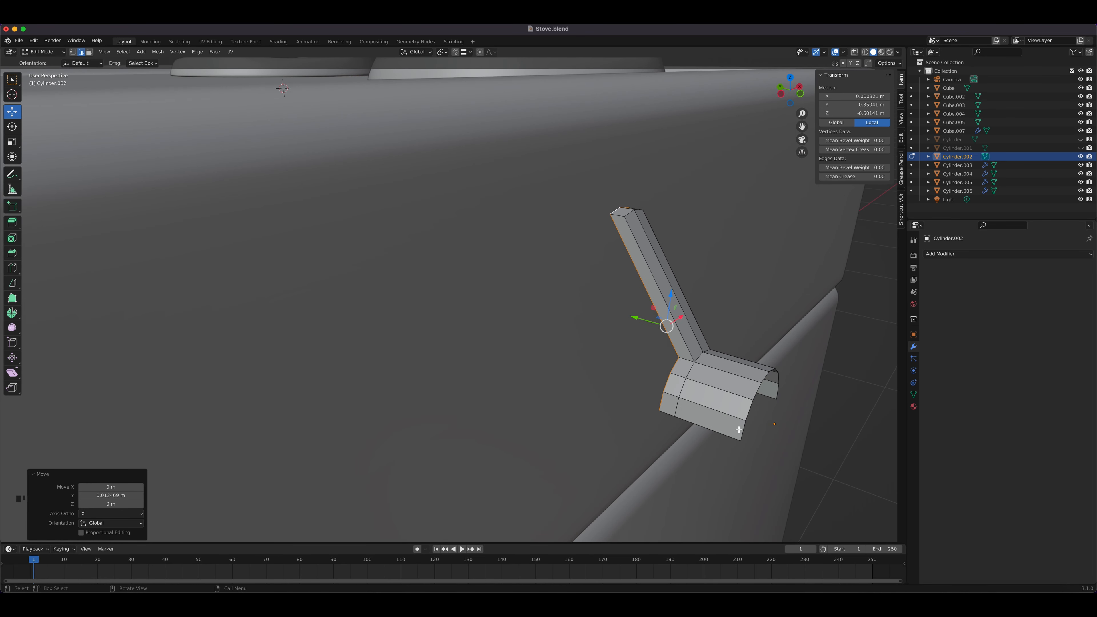
middle_drag(741, 434, 657, 421)
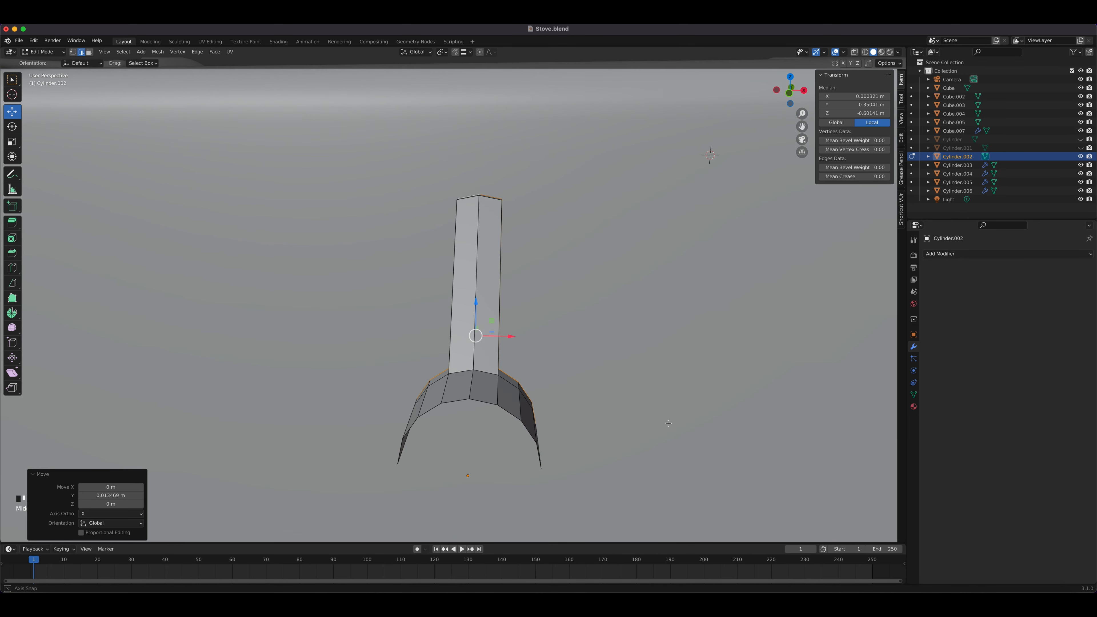
key(Tab)
key(KP_1)
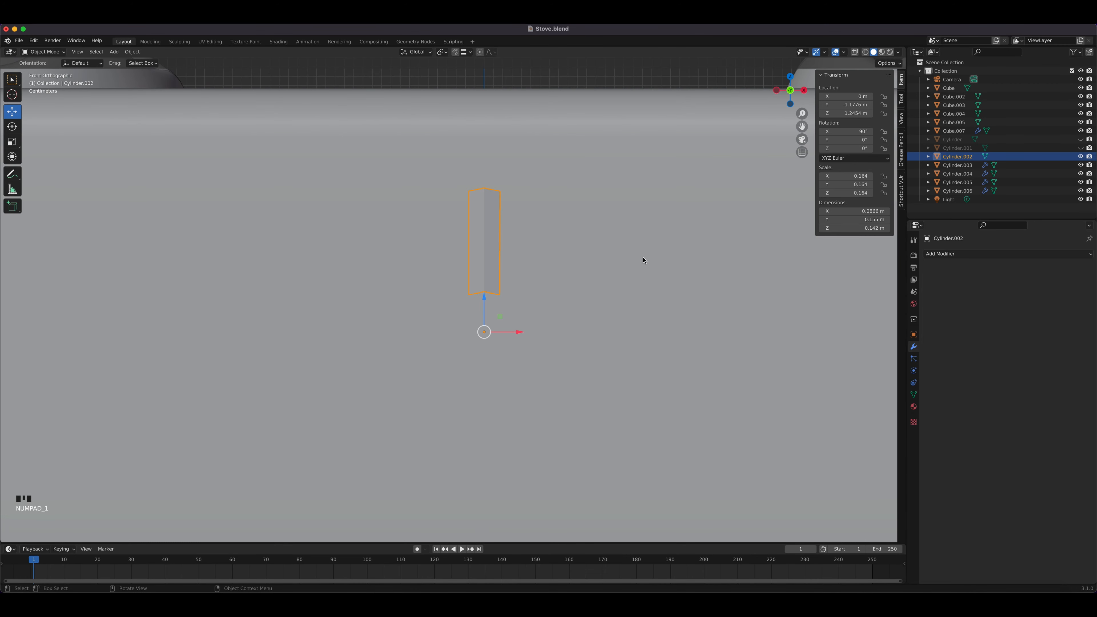
click(865, 52)
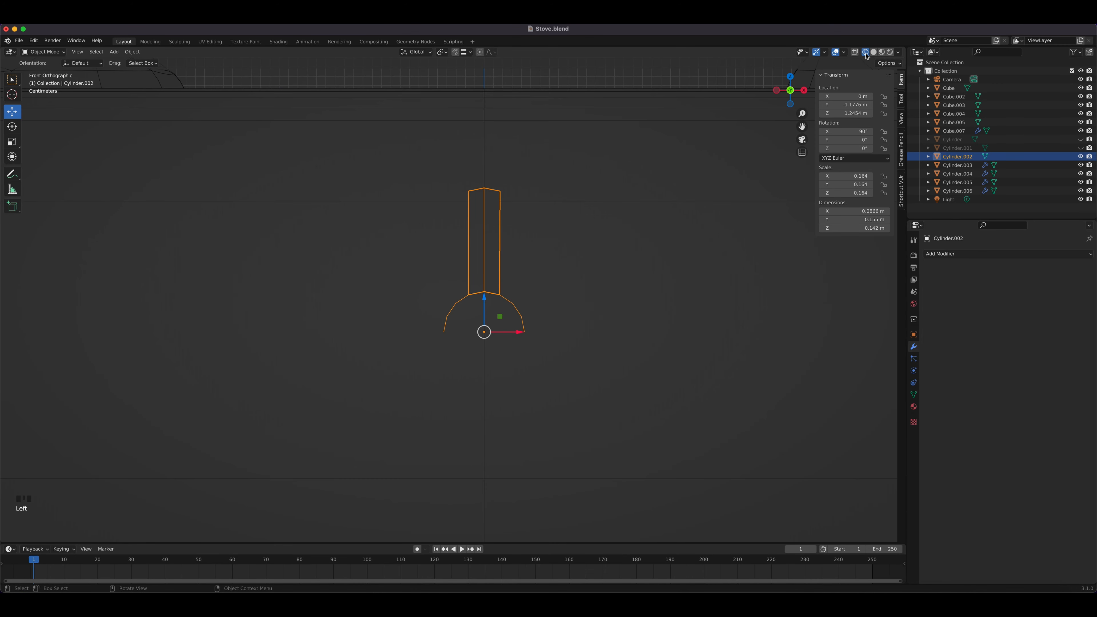
key(shift+d)
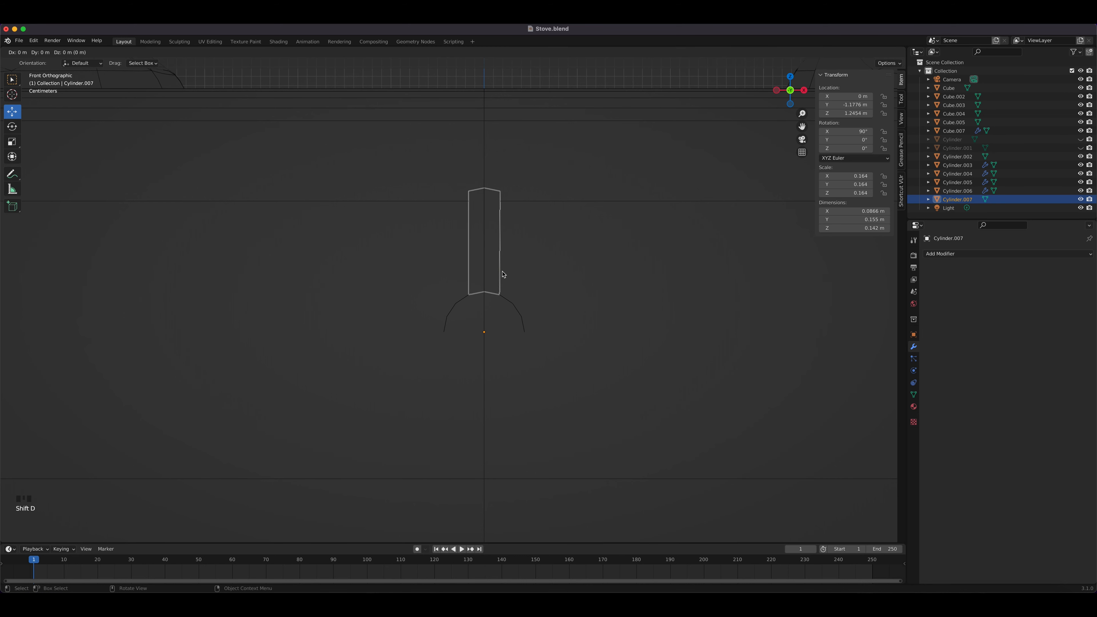
key(Escape)
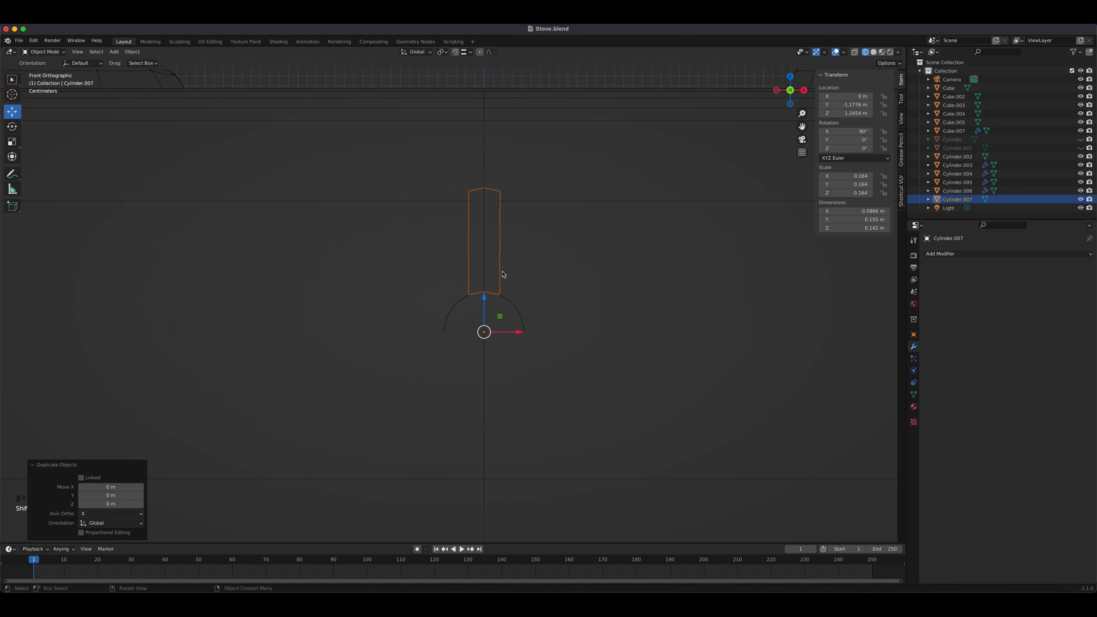
key(r)
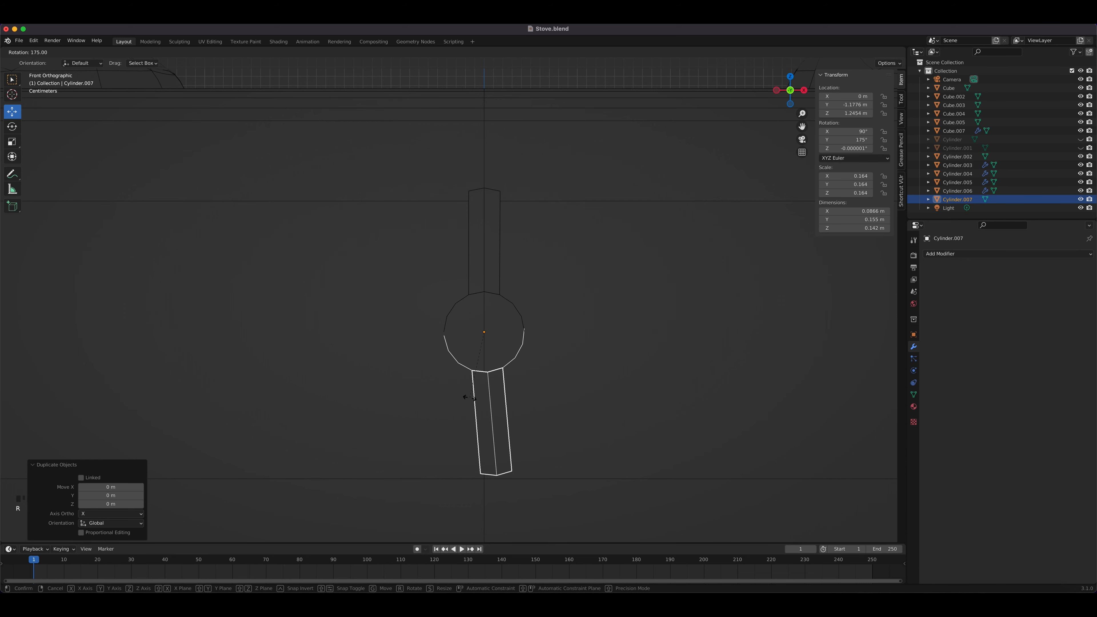
click(468, 400)
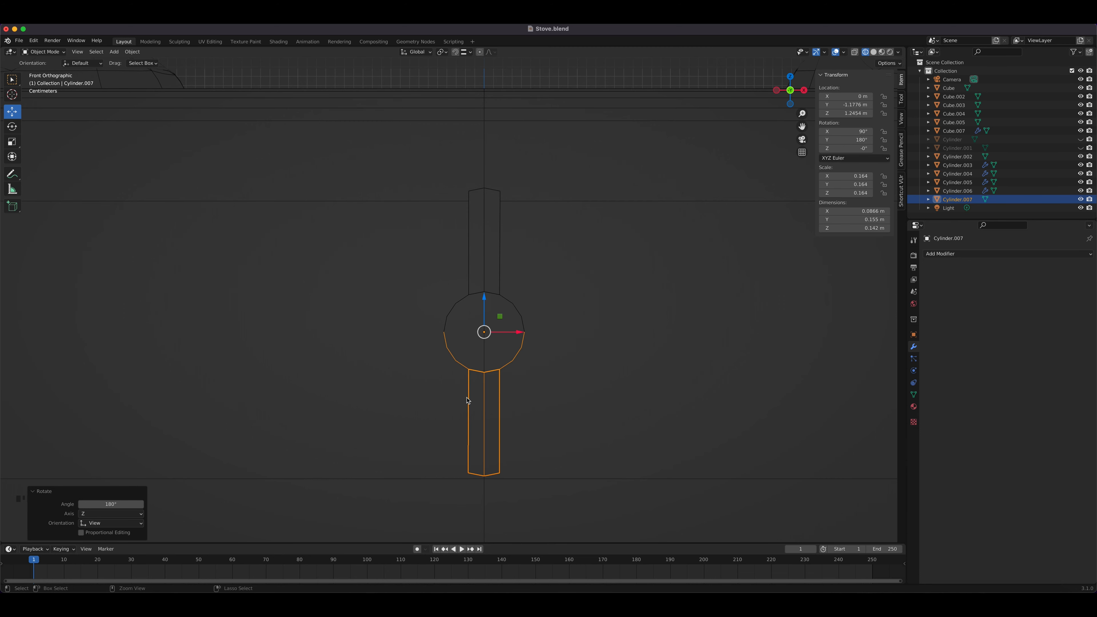
Step: Join the upper and lower knob halves into a single object
click(506, 288)
click(500, 296)
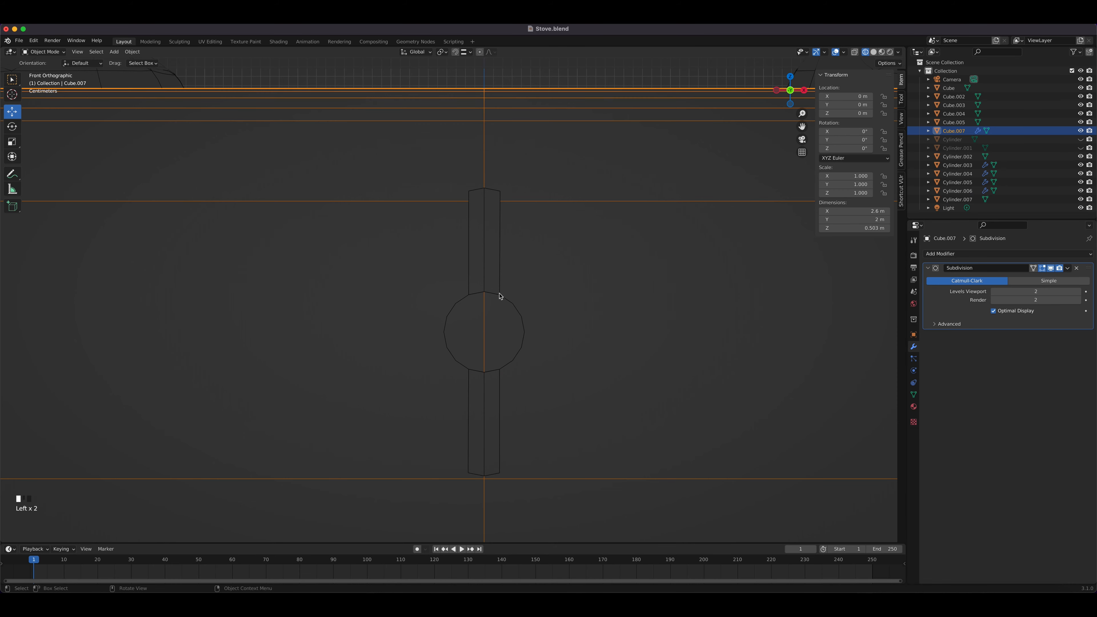
shift+click(513, 379)
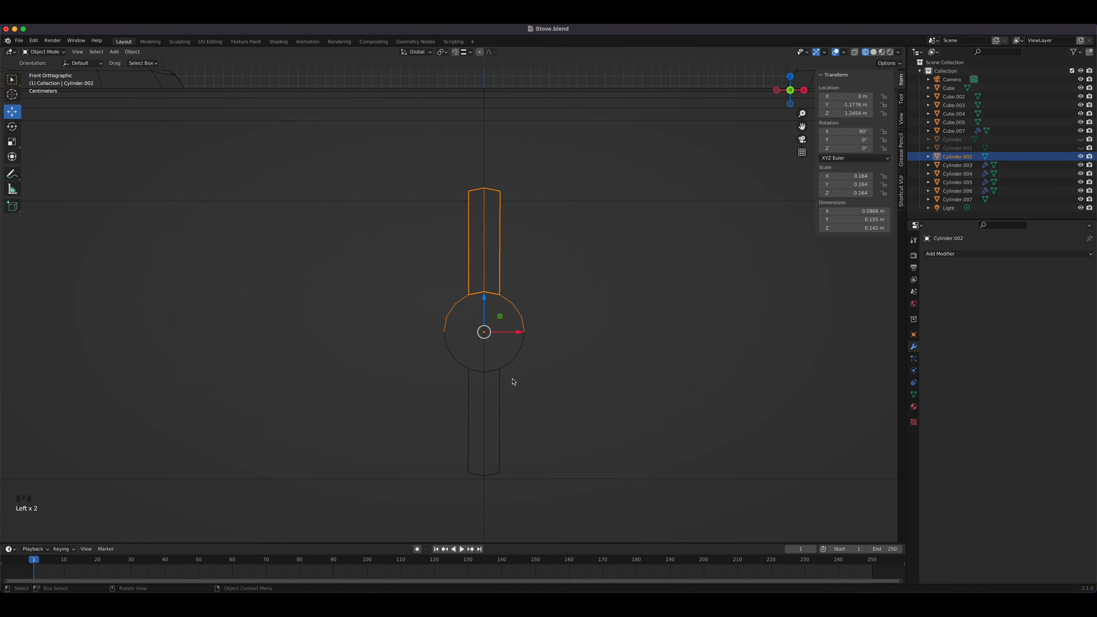
shift+click(505, 360)
middle_drag(572, 363, 540, 377)
click(404, 436)
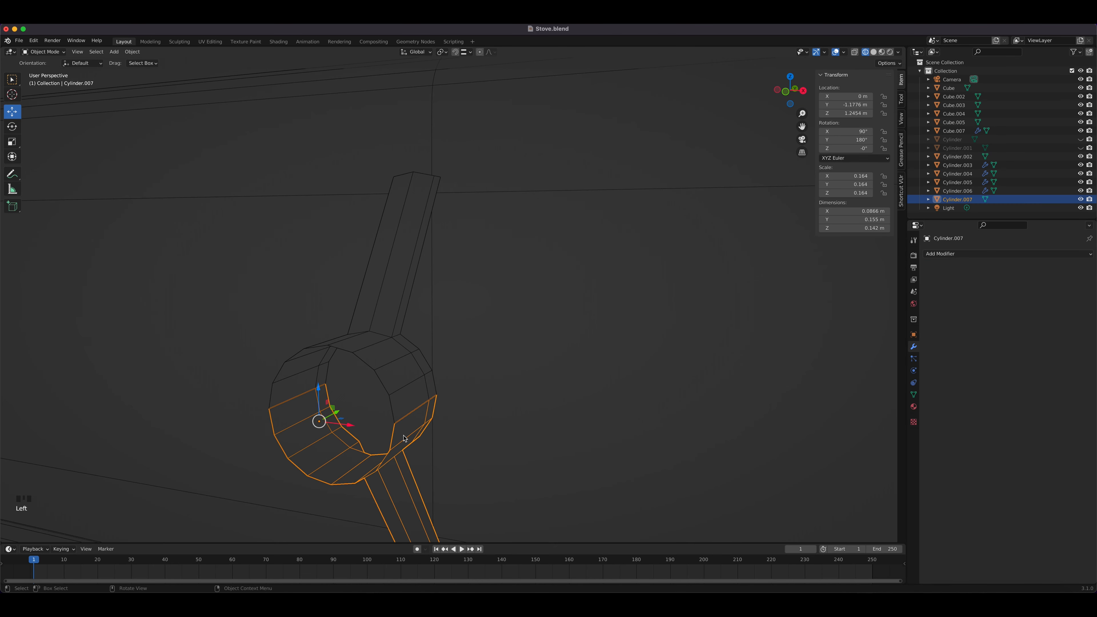
shift+click(404, 389)
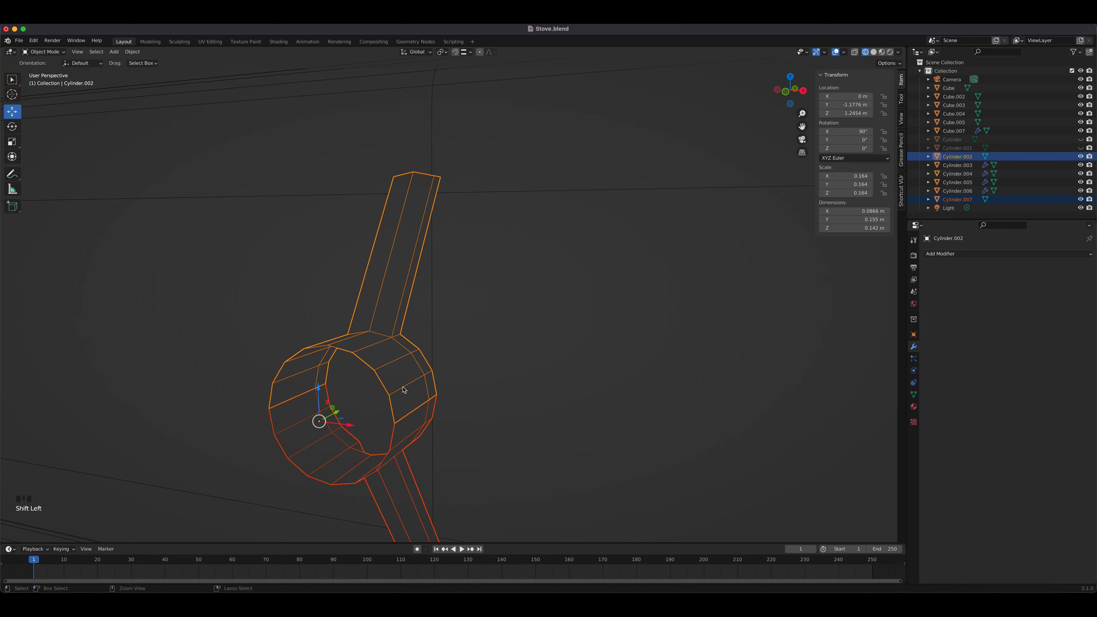
key(ctrl+j)
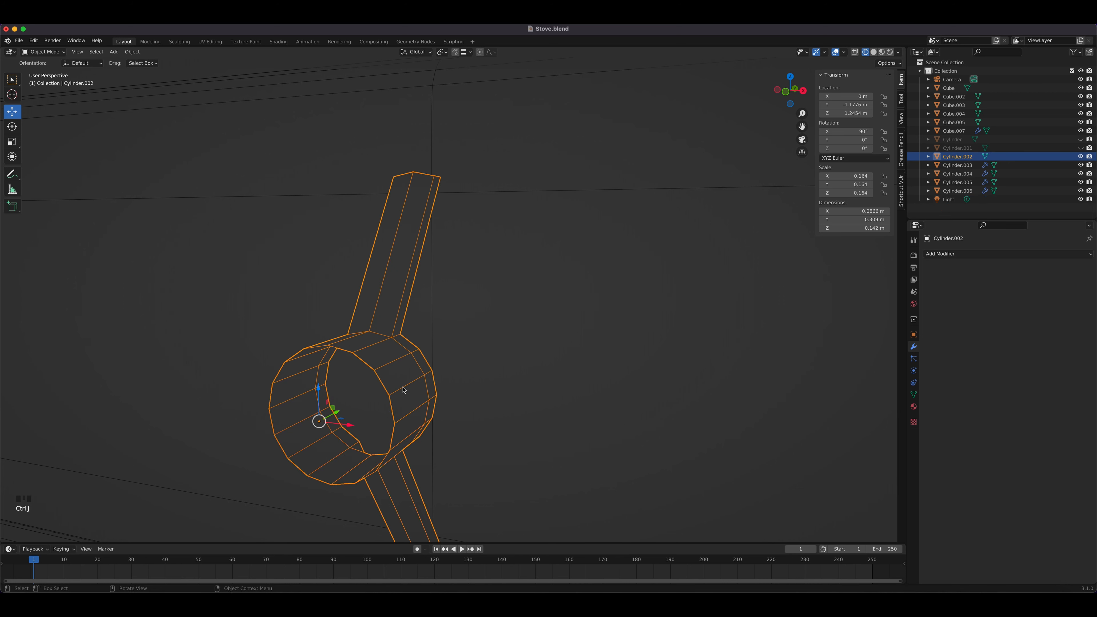
Step: Return to solid shading and isolate the joined knob in local view
click(874, 52)
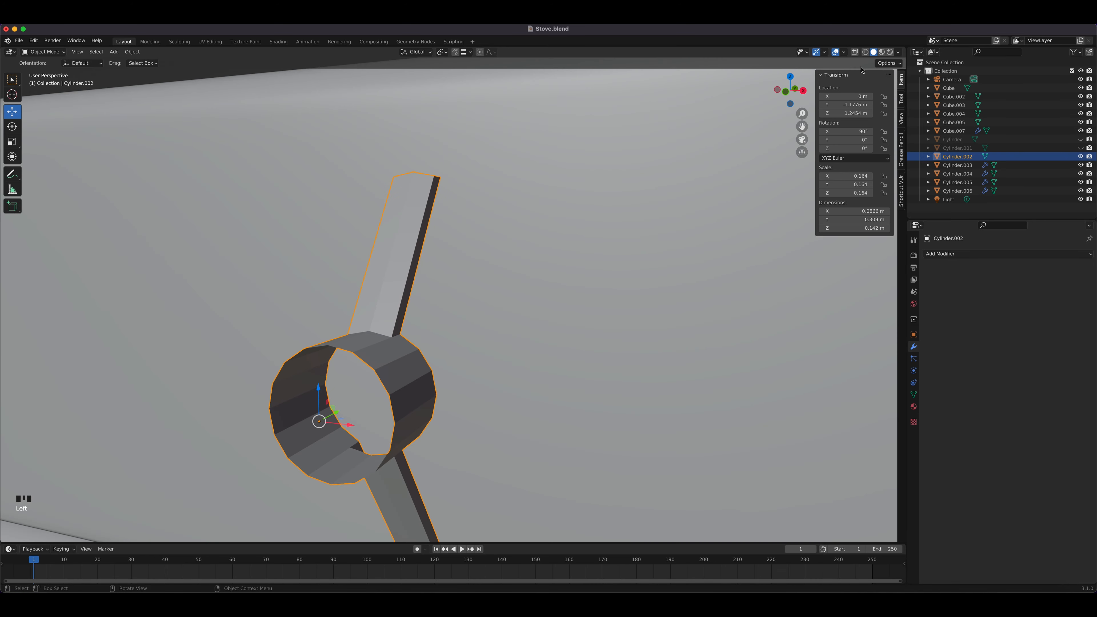
key(slash)
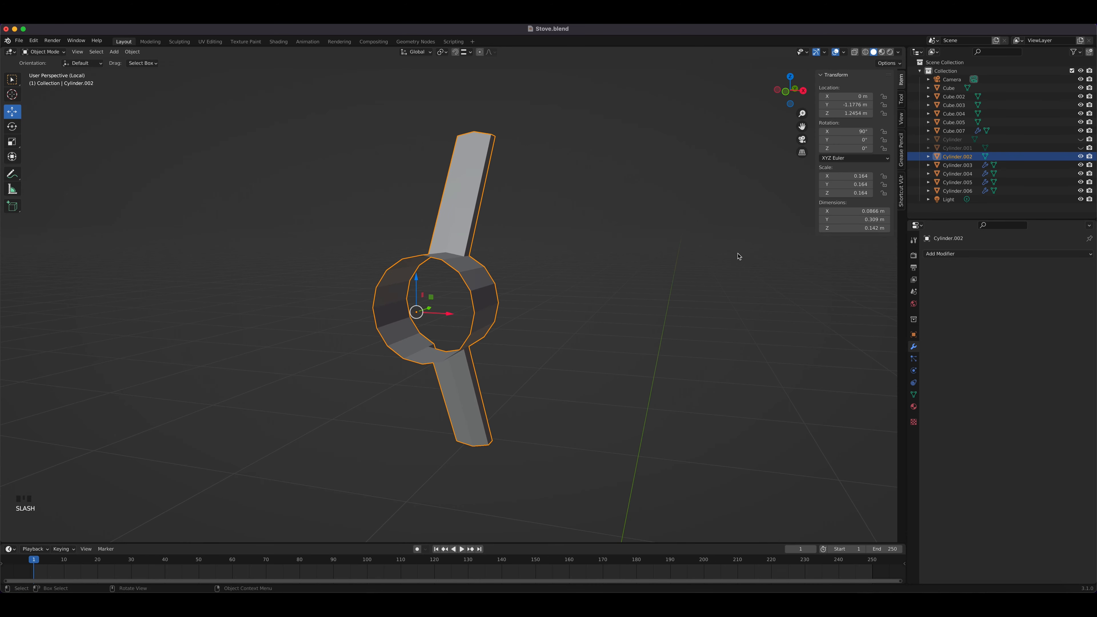
middle_drag(513, 284, 485, 294)
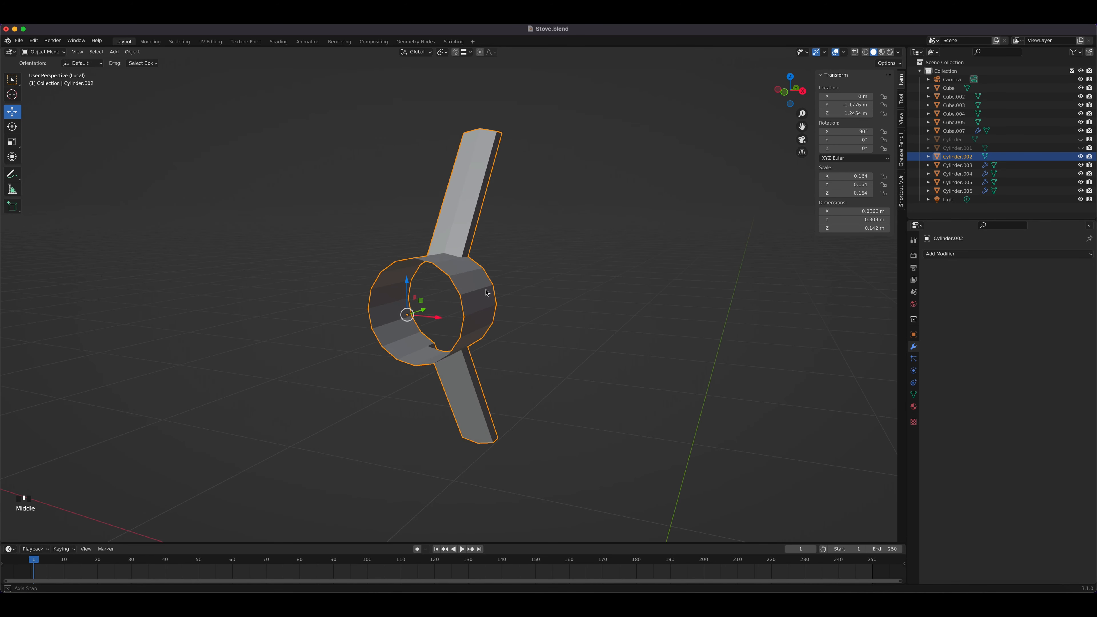
scroll(485, 294, up, 2)
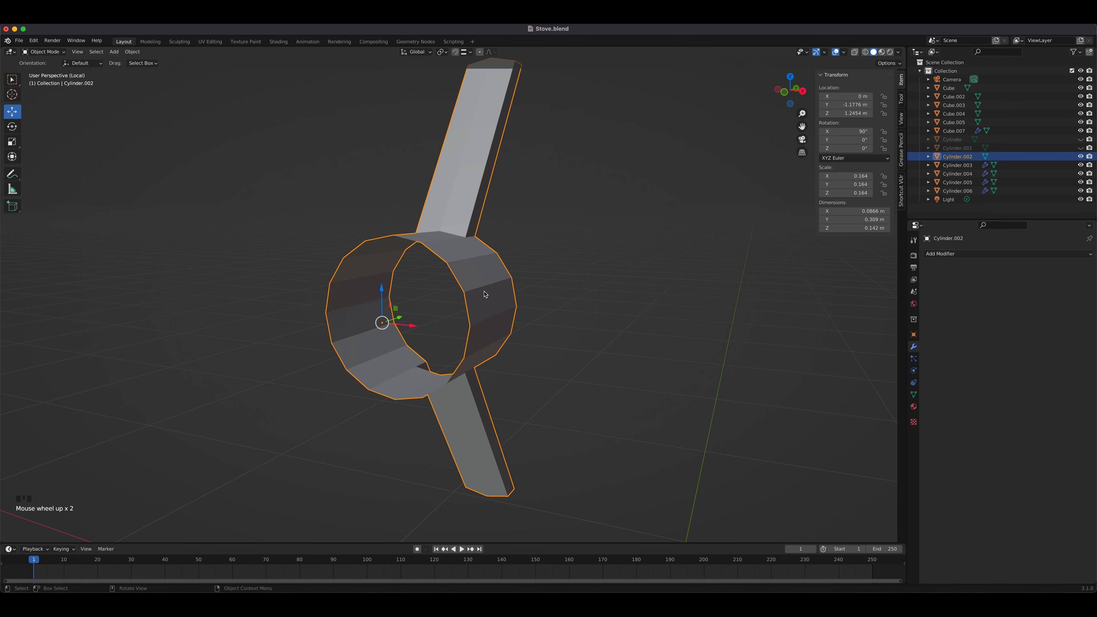
Step: Merge all of the knob's vertices by distance with a merge distance of 0.0201 m
key(Tab)
key(1)
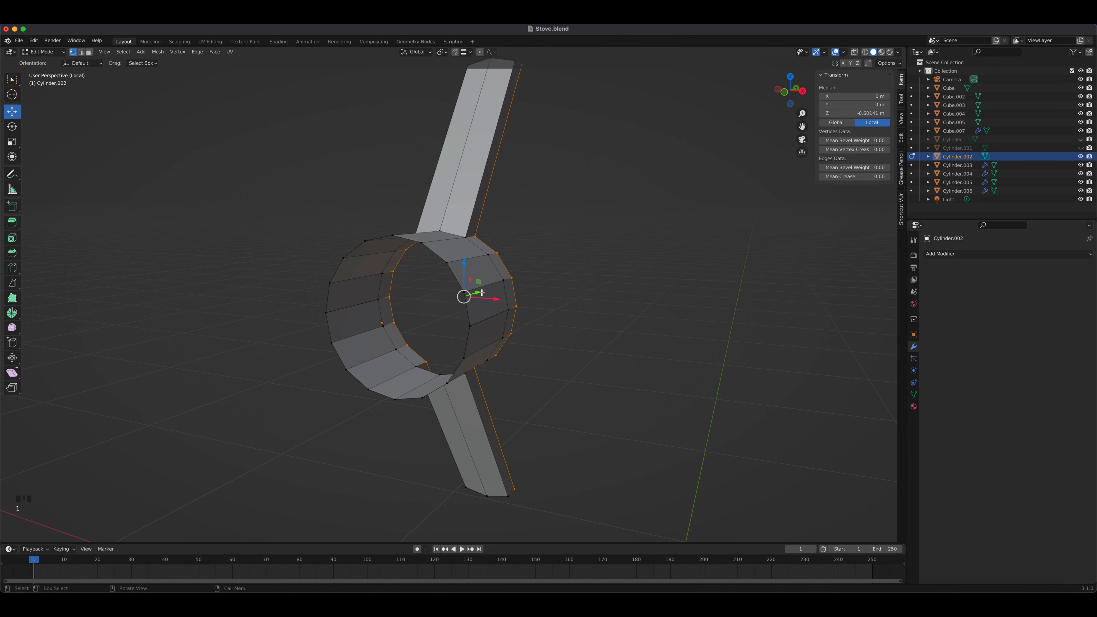
key(a)
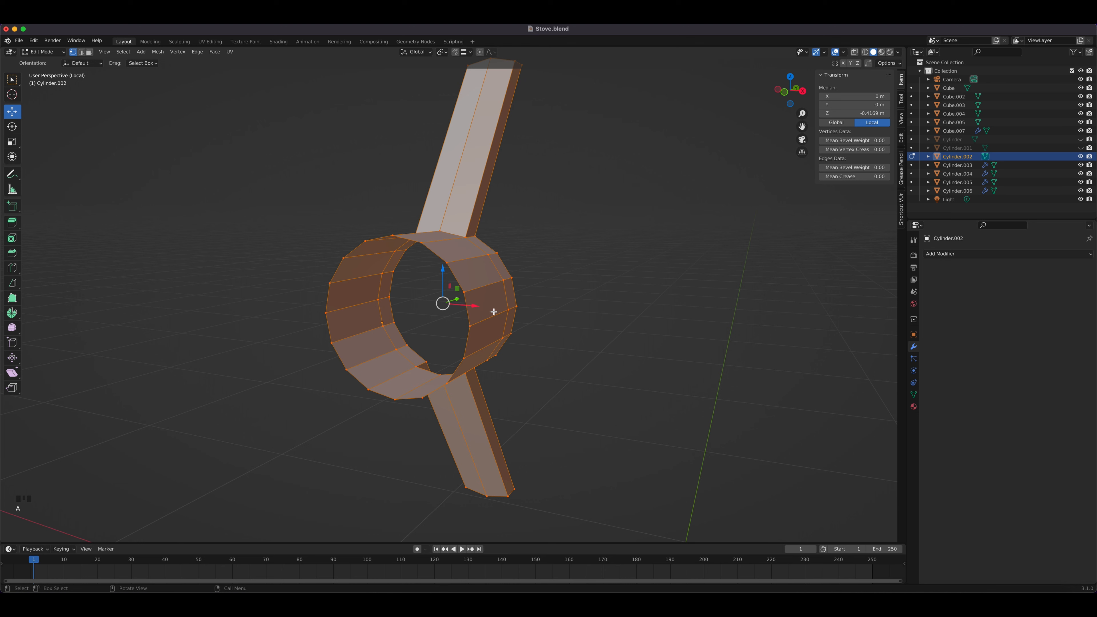
key(m)
click(490, 313)
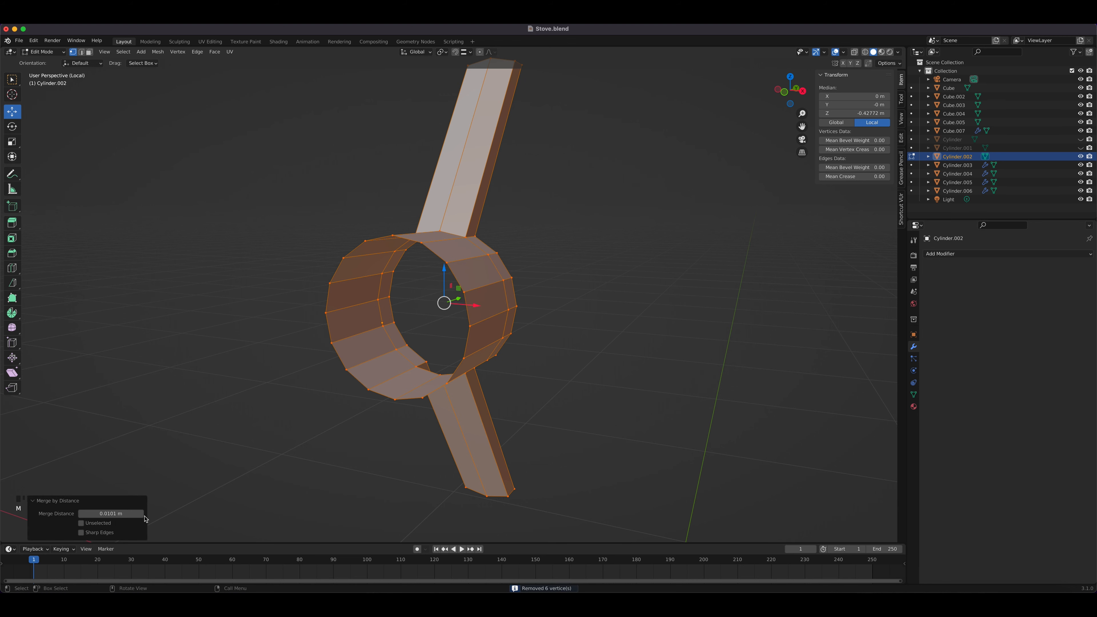
click(141, 514)
Step: Shorten the knob's central ring by moving its front edge loop about 0.015 m inward along Y
middle_drag(490, 311, 450, 325)
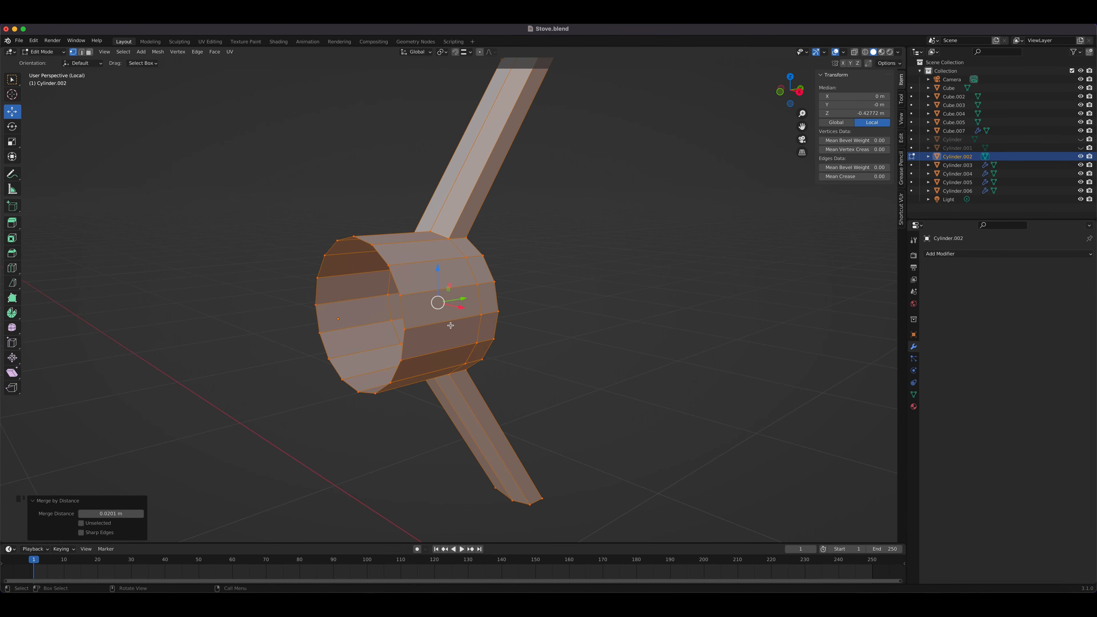
key(2)
click(391, 275)
alt+click(403, 285)
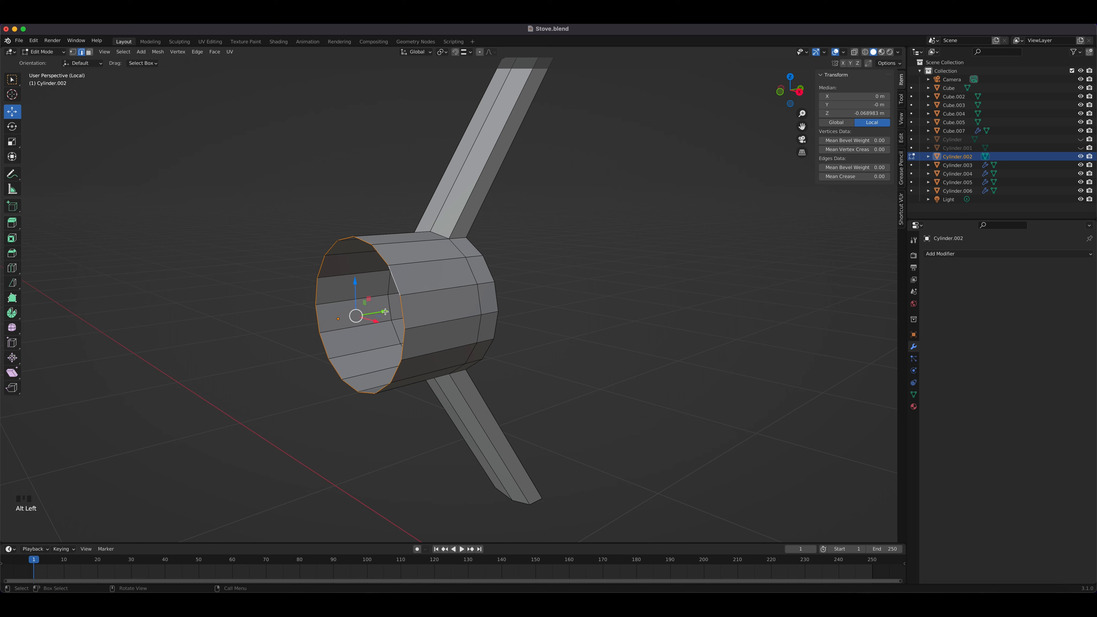
mouse_move(399, 308)
mouse_down()
mouse_move(419, 304)
mouse_move(410, 307)
mouse_up()
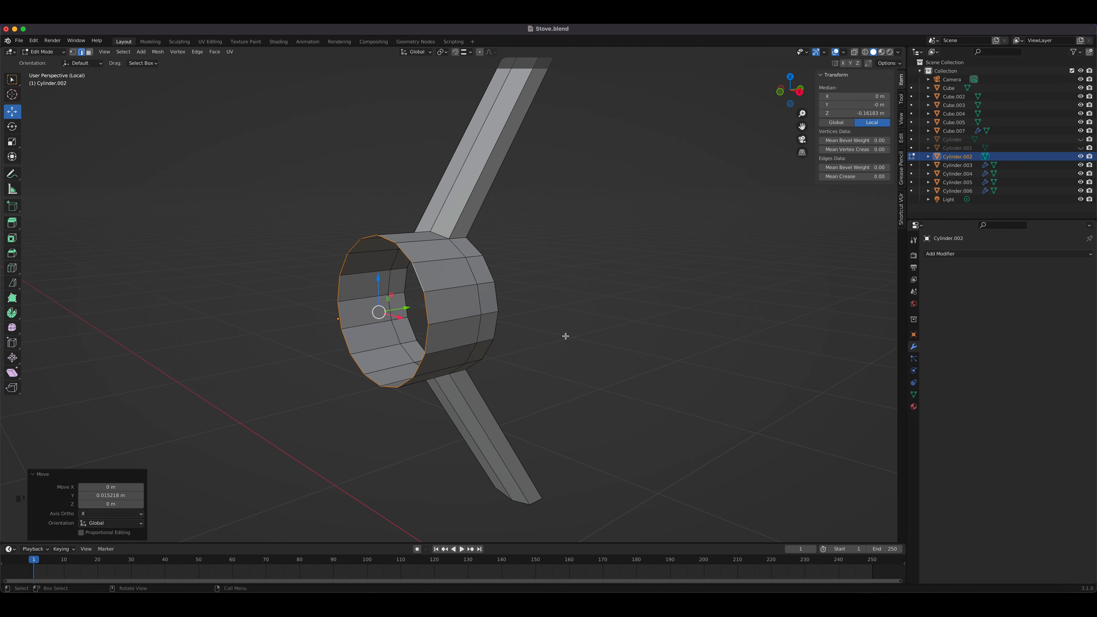
Step: Scale the ring's front edge loop to about 0.871 and fill it with a face
key(s)
click(541, 333)
middle_drag(541, 333, 463, 316)
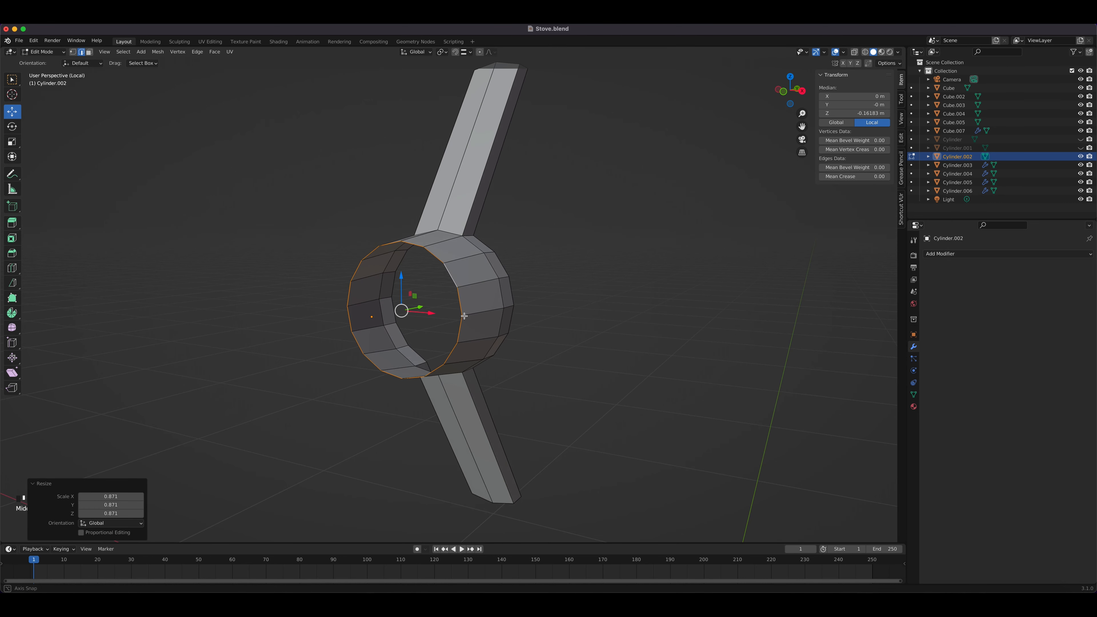
key(f)
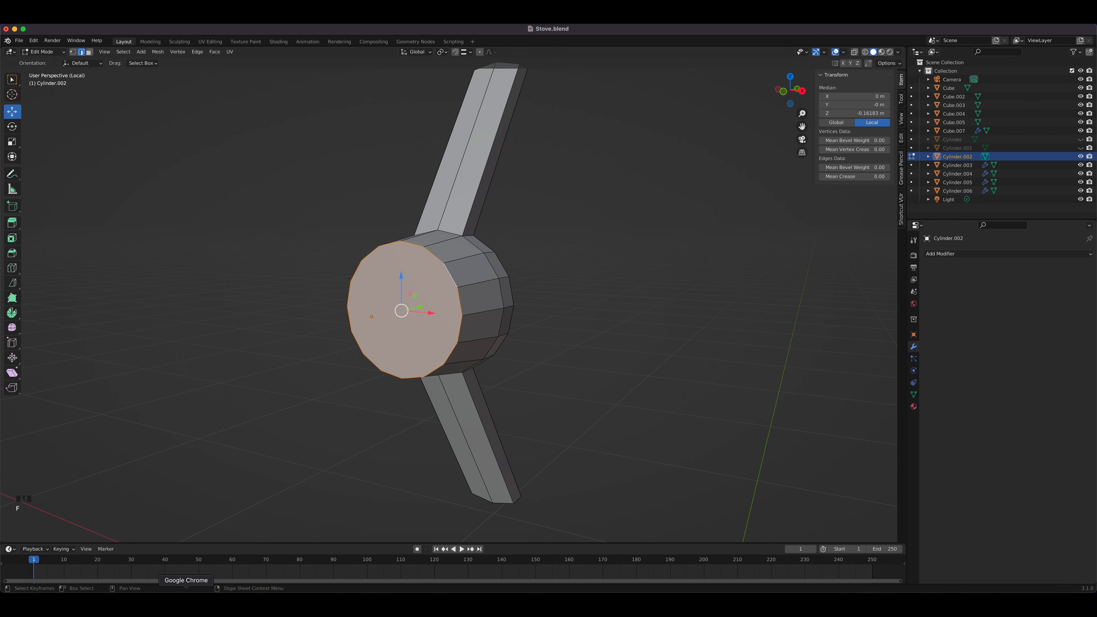
Step: Consult the kitchen reference image in Google Chrome, and in Blender inset the ring's front face by about 0.019 m
click(190, 603)
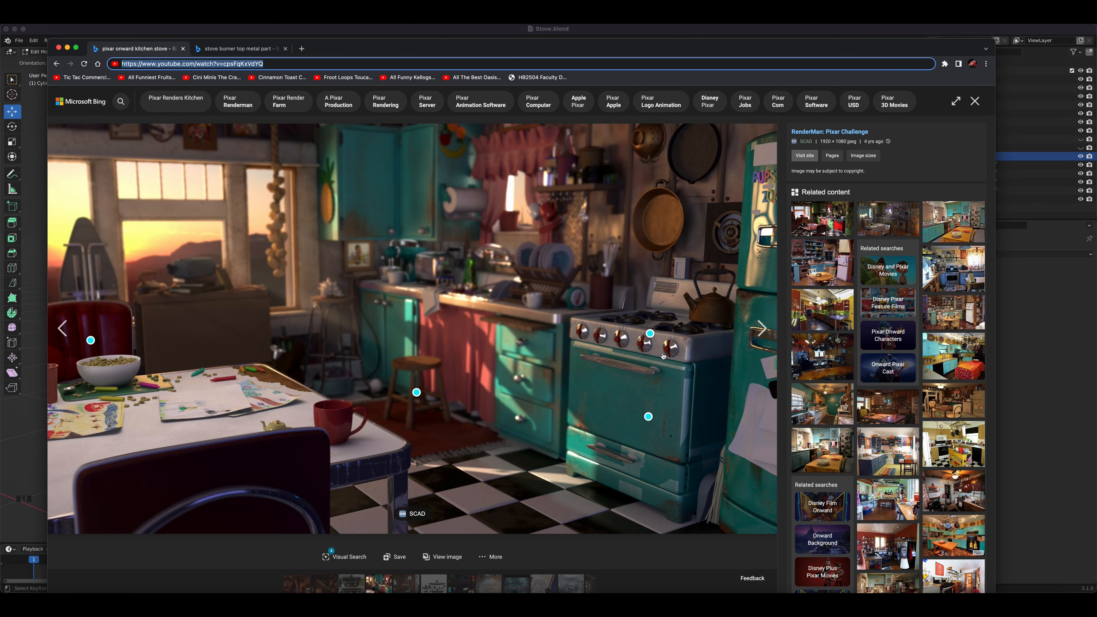
click(302, 603)
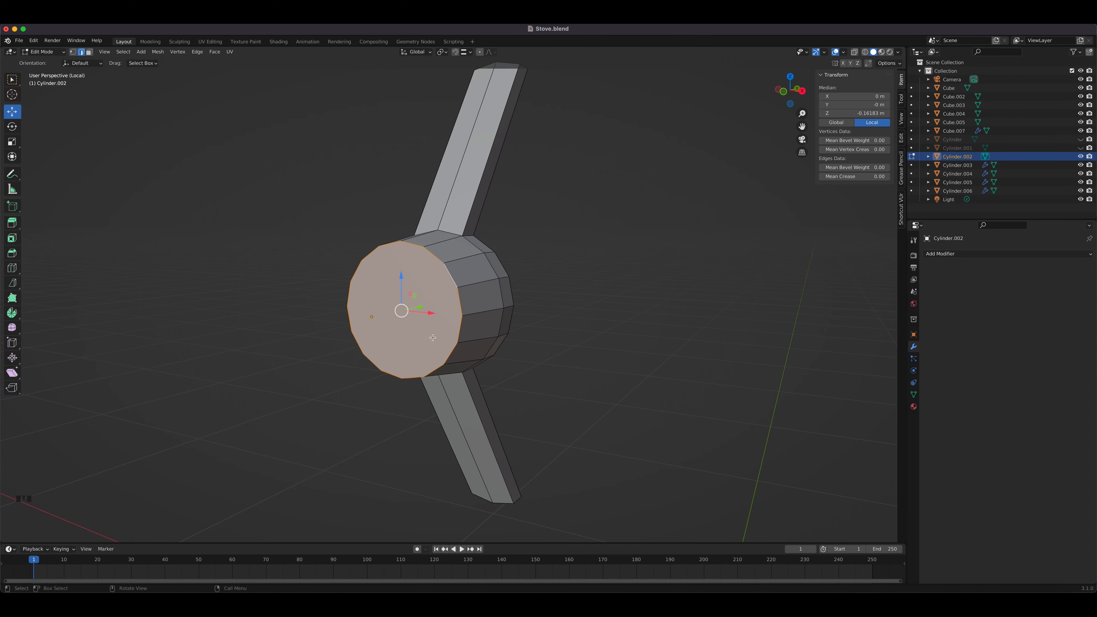
scroll(433, 337, up, 1)
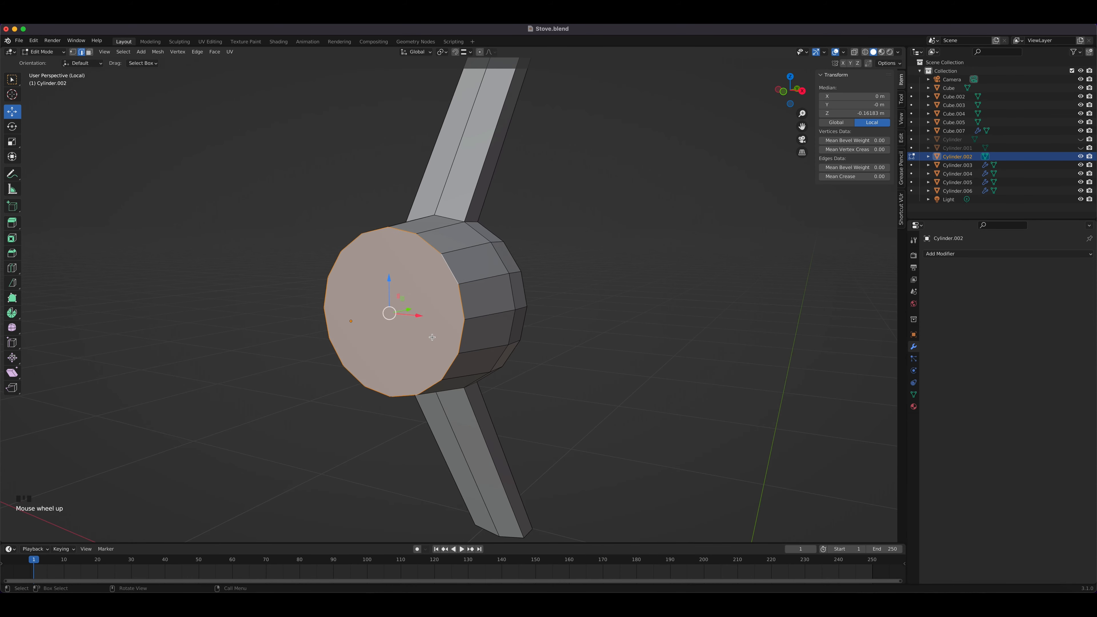
key(i)
click(449, 332)
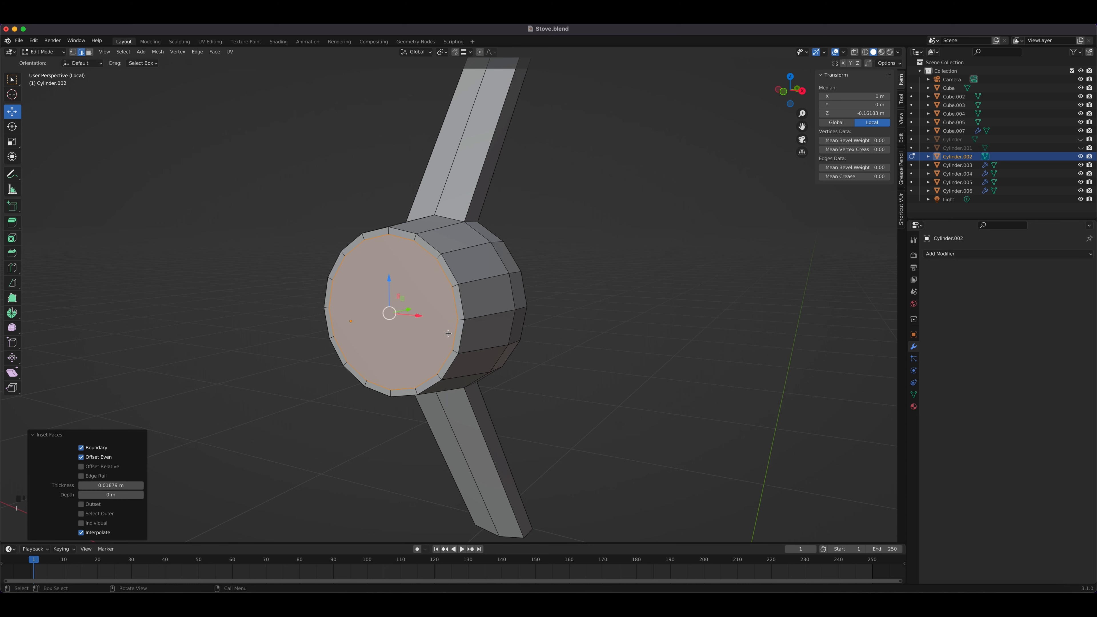
Step: Extrude the inset front face about 0.007 m into the ring and scale it to about 0.96
key(e)
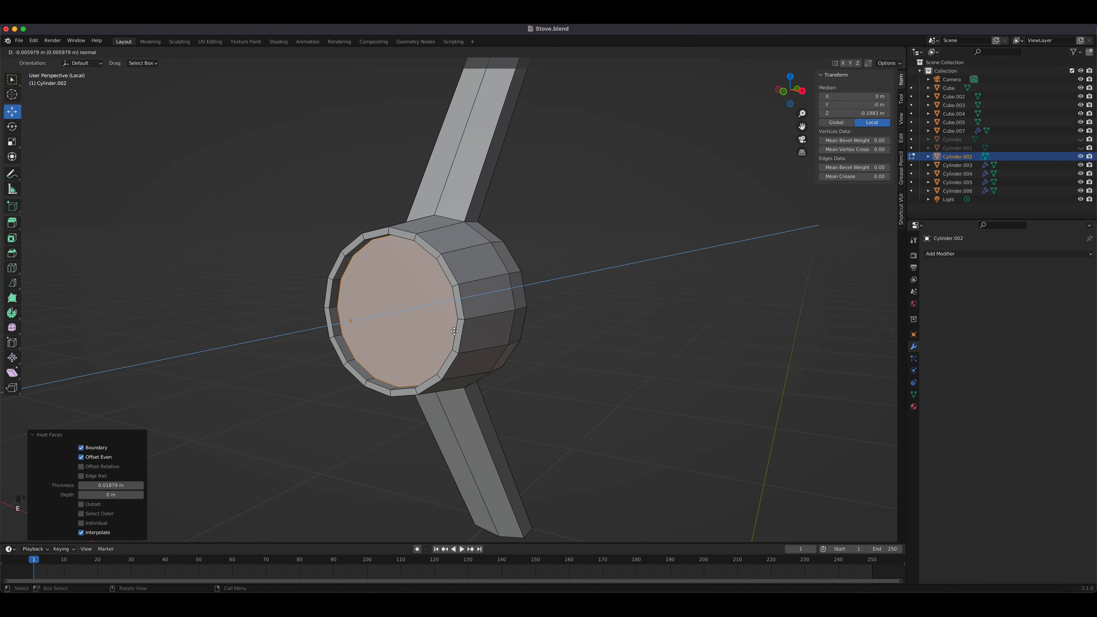
click(454, 331)
key(s)
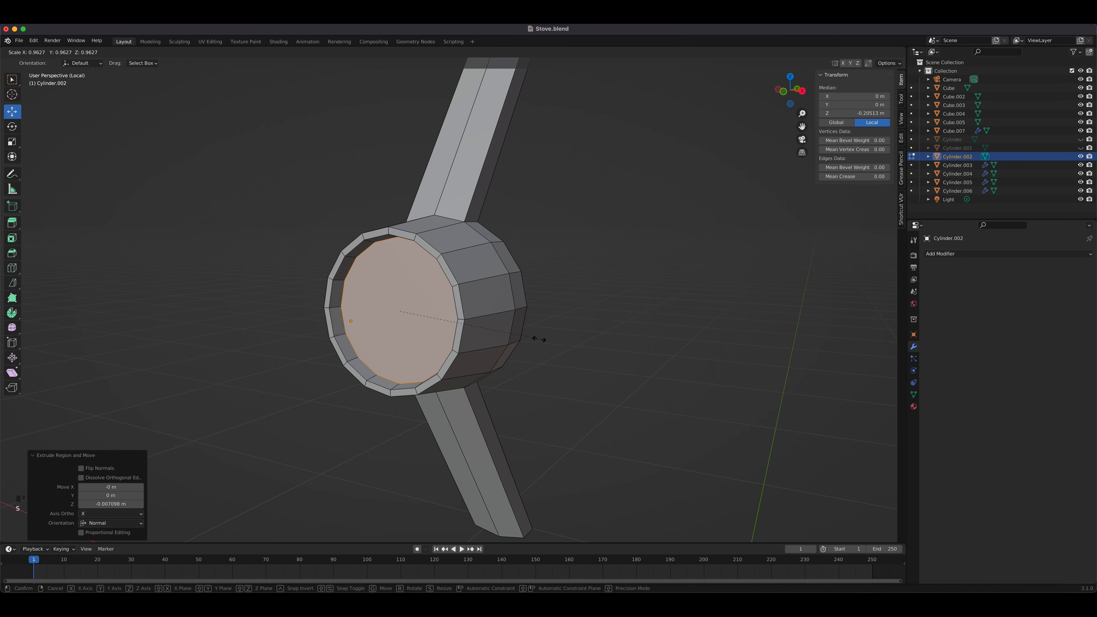
click(537, 343)
middle_drag(537, 342, 474, 347)
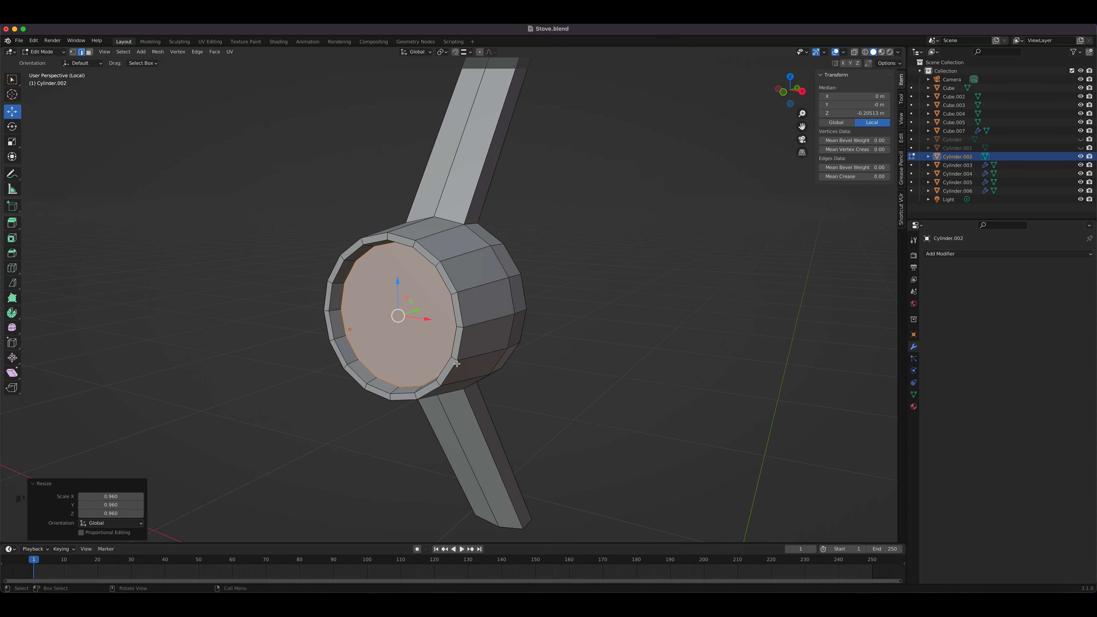
Step: Return to the full scene in object mode and unhide the knob's conical base, Cylinder
key(Tab)
key(slash)
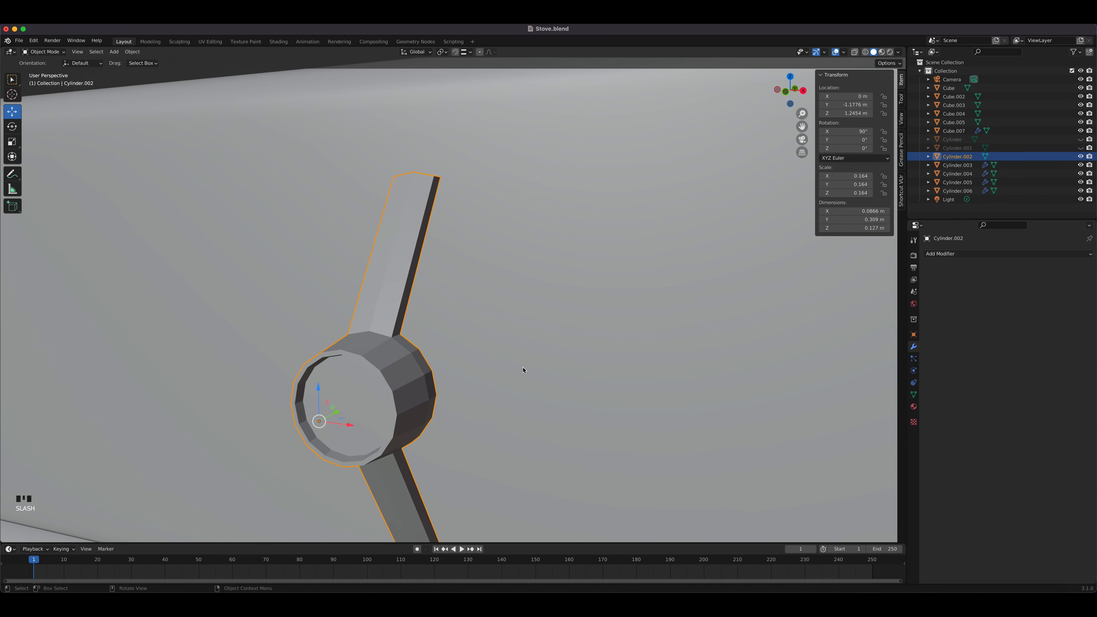
click(1081, 139)
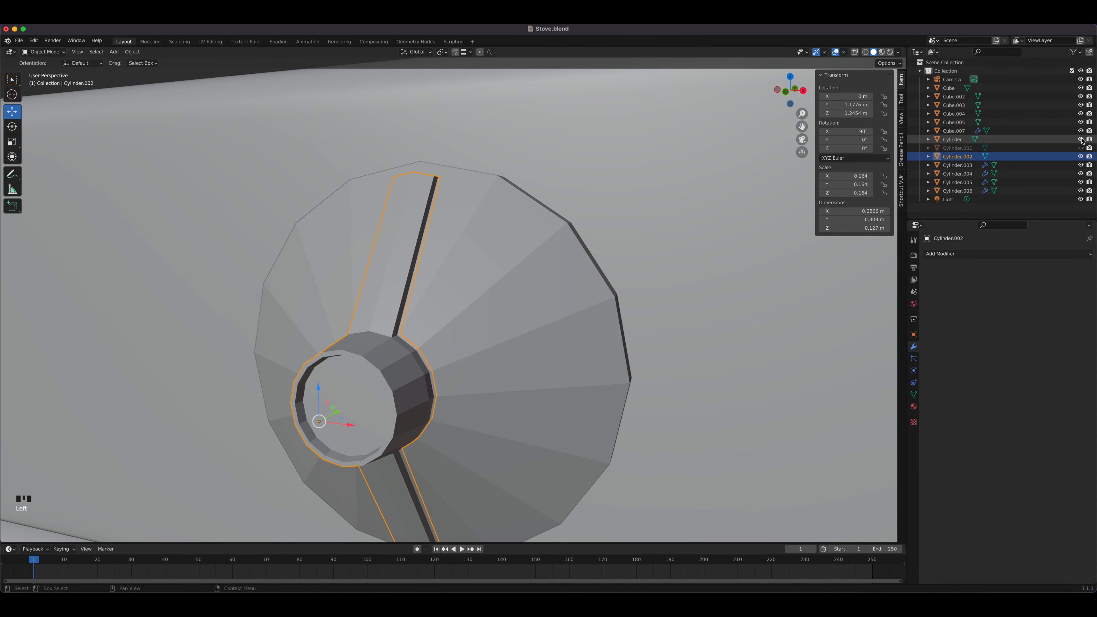
Step: Examine how the knob handle sits on its conical base from several angles, and view the base in isolation
middle_drag(632, 241, 610, 241)
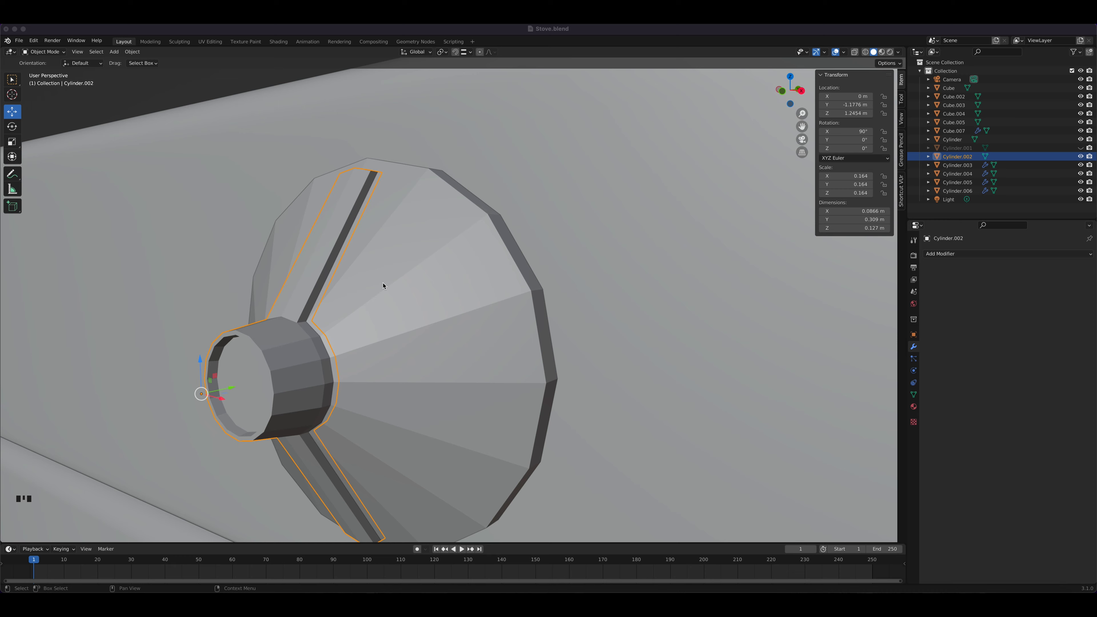
middle_drag(411, 305, 425, 301)
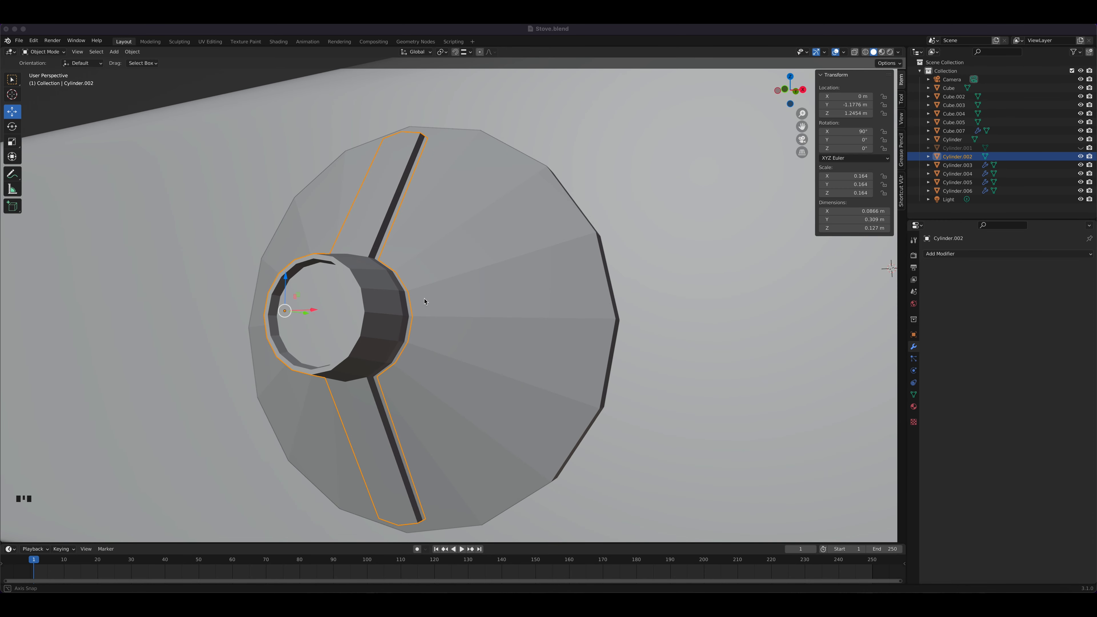
mouse_move(425, 301)
middle_down()
mouse_move(407, 311)
mouse_move(441, 307)
mouse_move(382, 316)
mouse_move(421, 323)
mouse_move(418, 311)
mouse_move(355, 322)
mouse_move(409, 314)
middle_up()
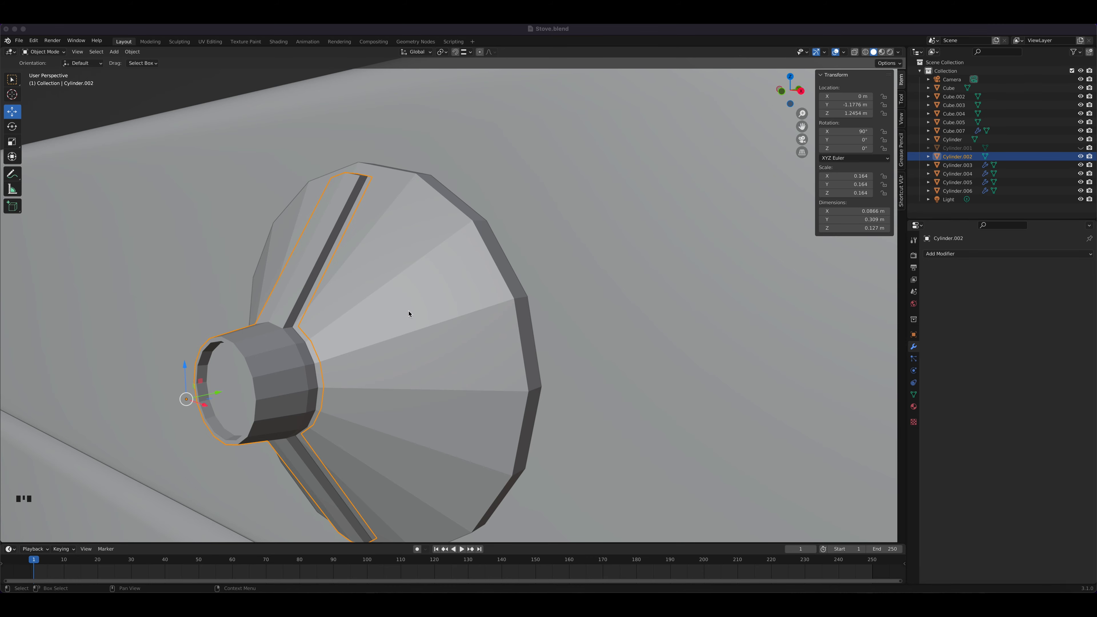
mouse_move(418, 297)
middle_down()
mouse_move(477, 301)
mouse_move(421, 301)
middle_up()
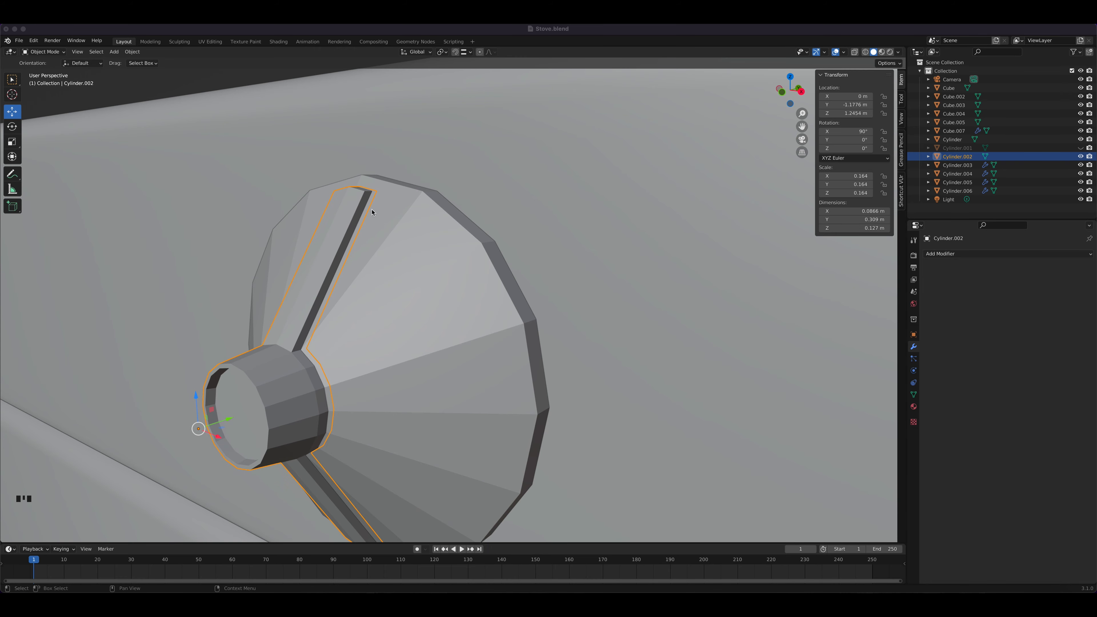
middle_drag(376, 402, 407, 385)
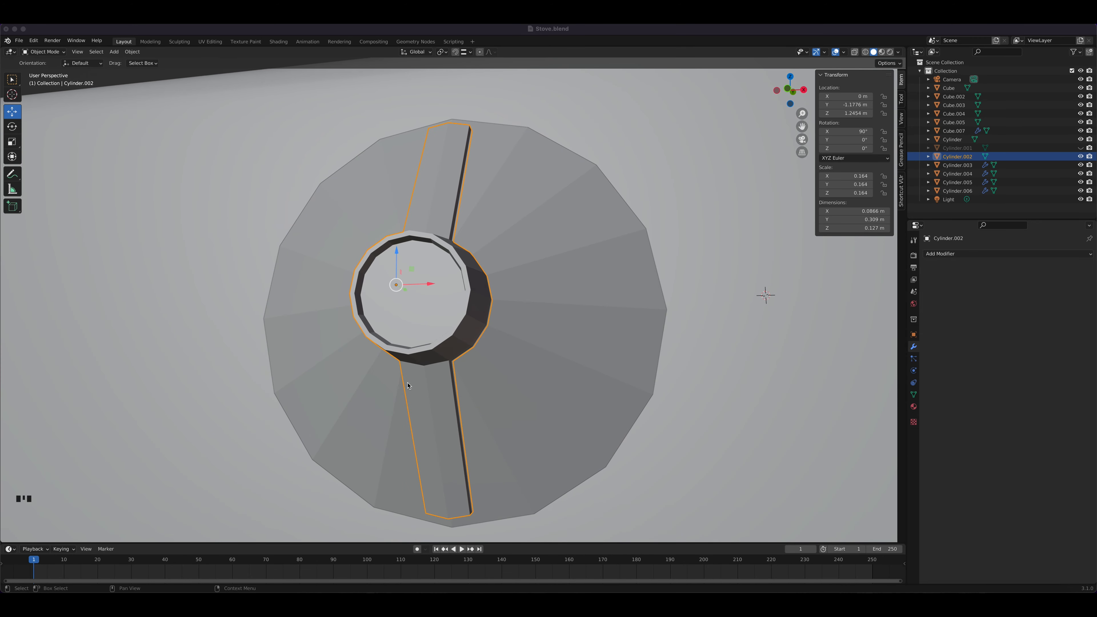
middle_drag(483, 396, 522, 405)
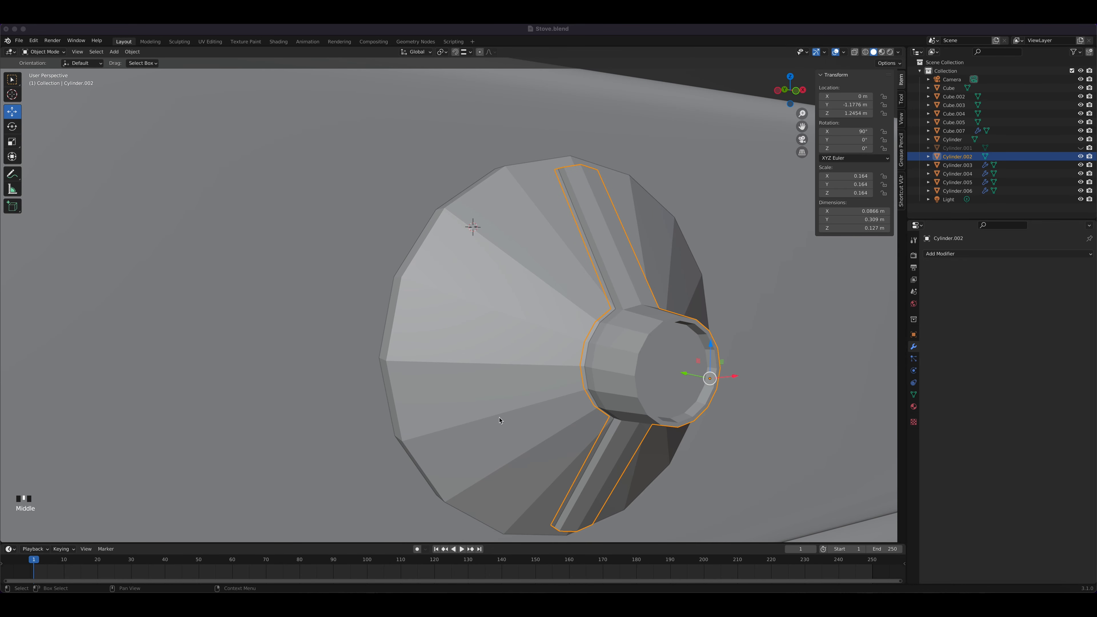
middle_drag(593, 393, 527, 392)
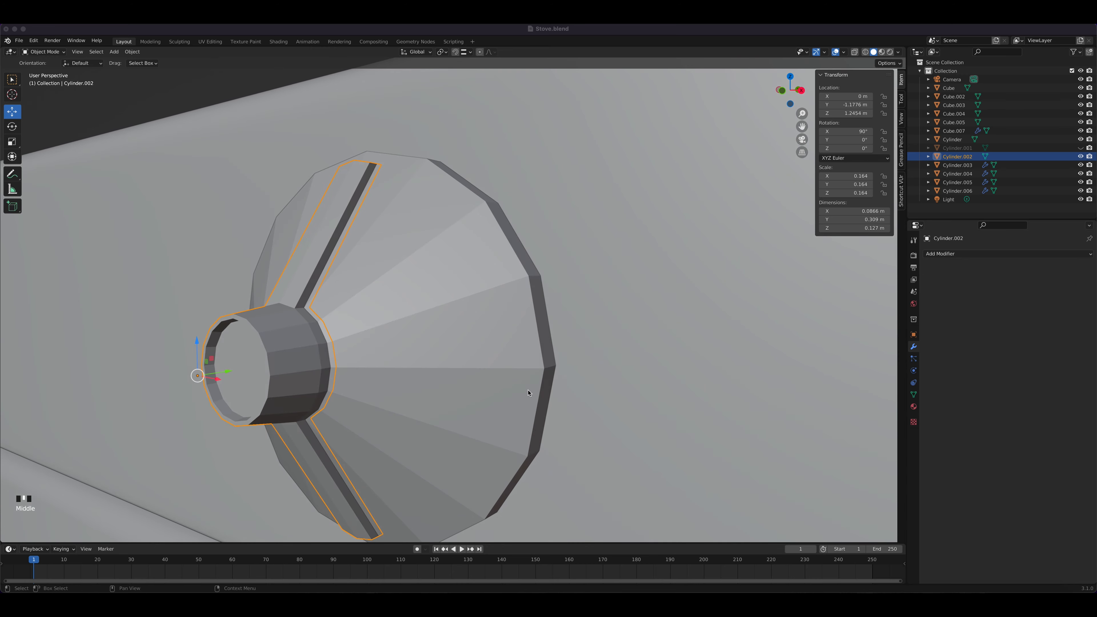
click(425, 375)
key(slash)
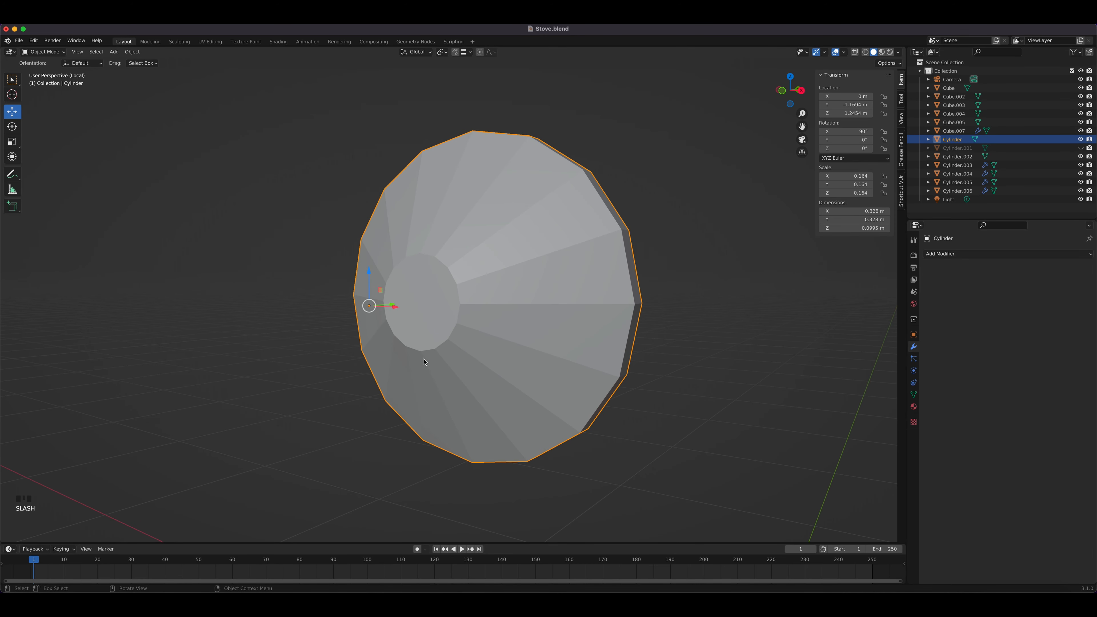
key(slash)
Step: Isolate the knob handle in local view and add a Subdivision Surface modifier to it
click(287, 386)
key(slash)
middle_drag(406, 372, 579, 343)
key(Tab)
scroll(412, 301, up, 4)
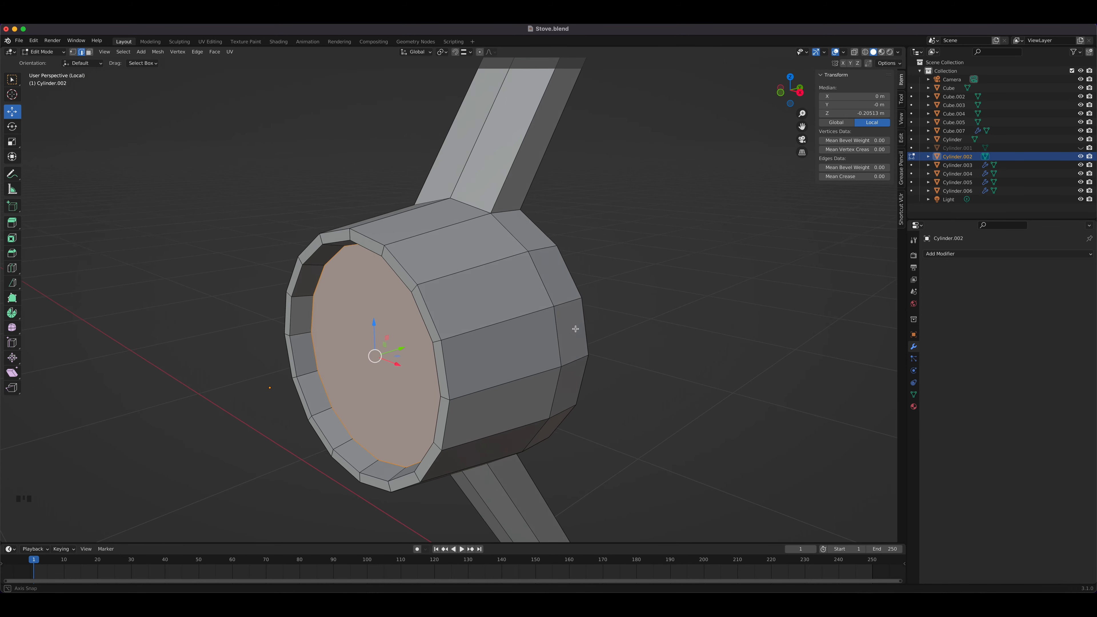
click(984, 254)
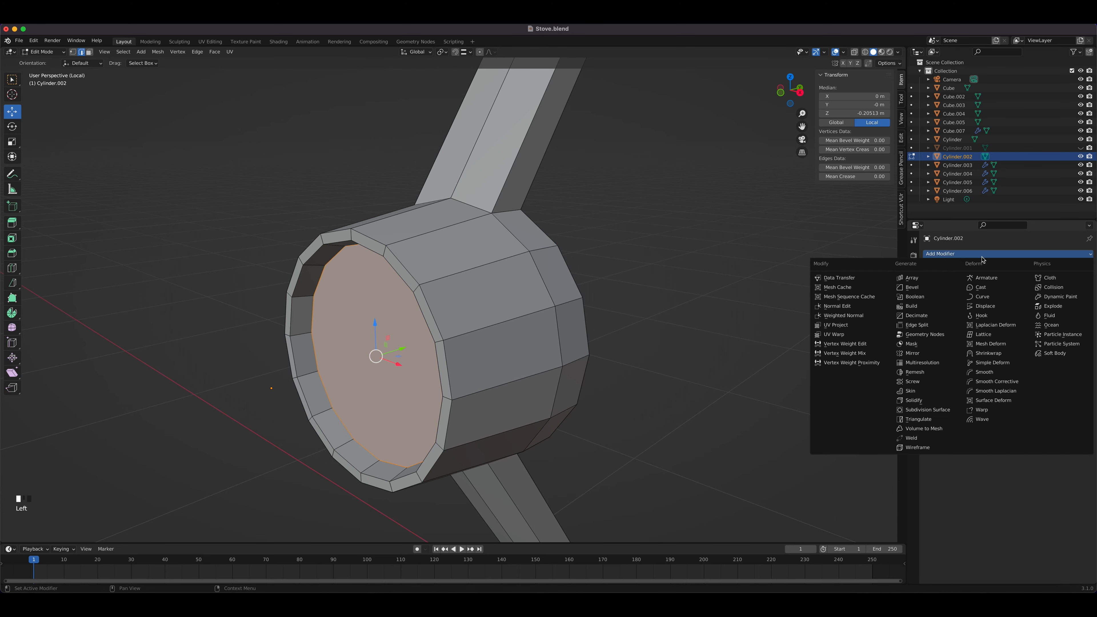
click(927, 410)
scroll(579, 304, down, 3)
mouse_move(550, 267)
middle_down()
mouse_move(669, 245)
mouse_move(549, 270)
mouse_move(570, 260)
middle_up()
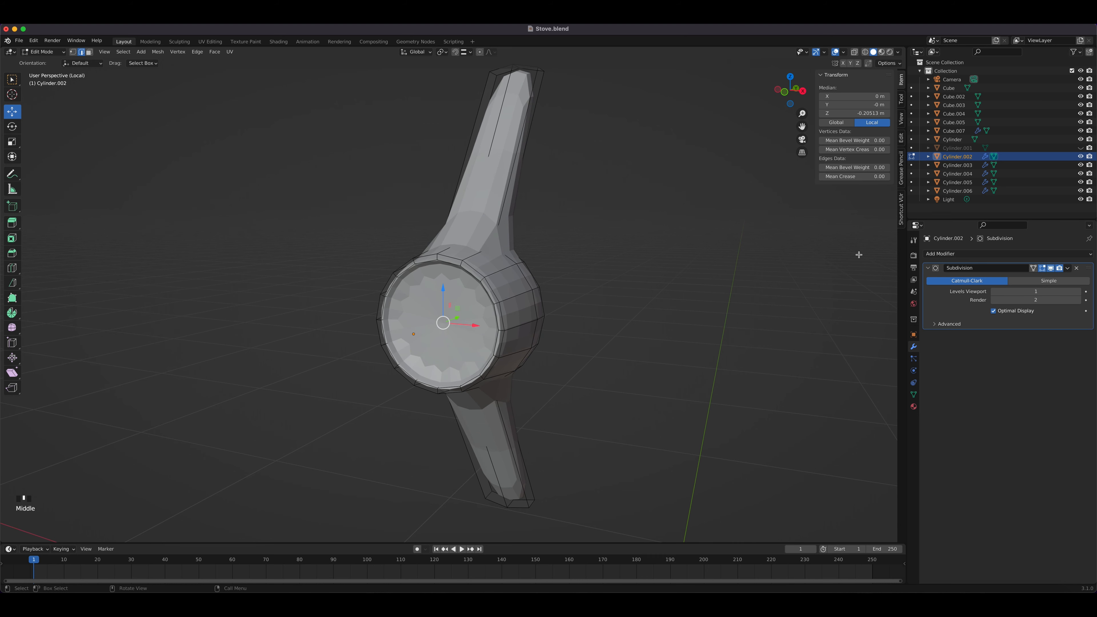
Step: Set the handle's viewport subdivision level to 2 and shade the handle smooth in object mode
key(Tab)
key(Tab)
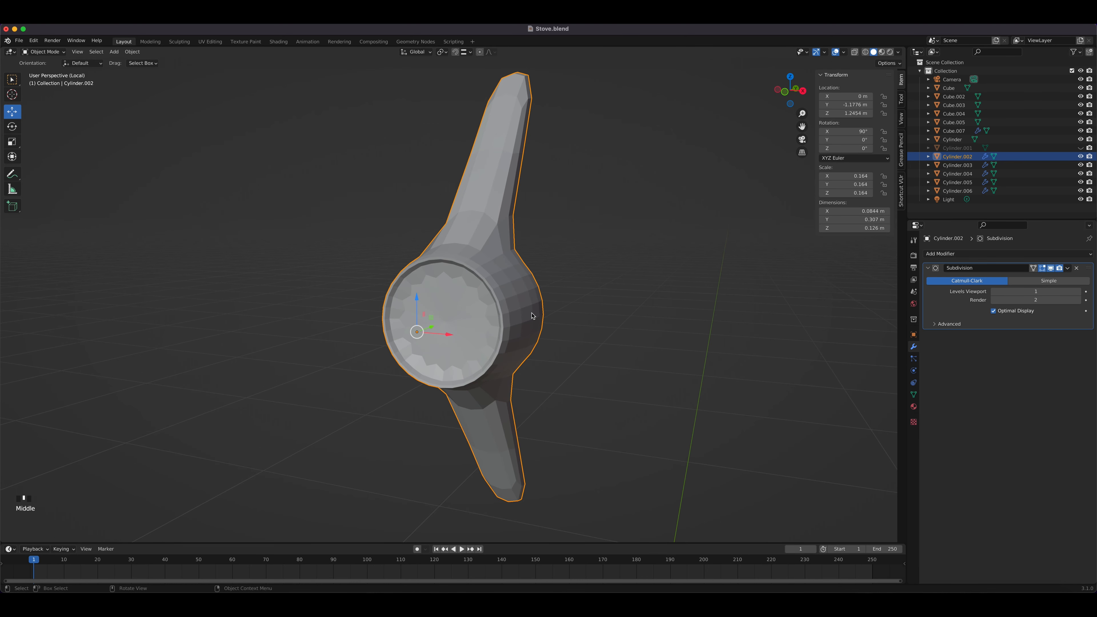
click(1078, 292)
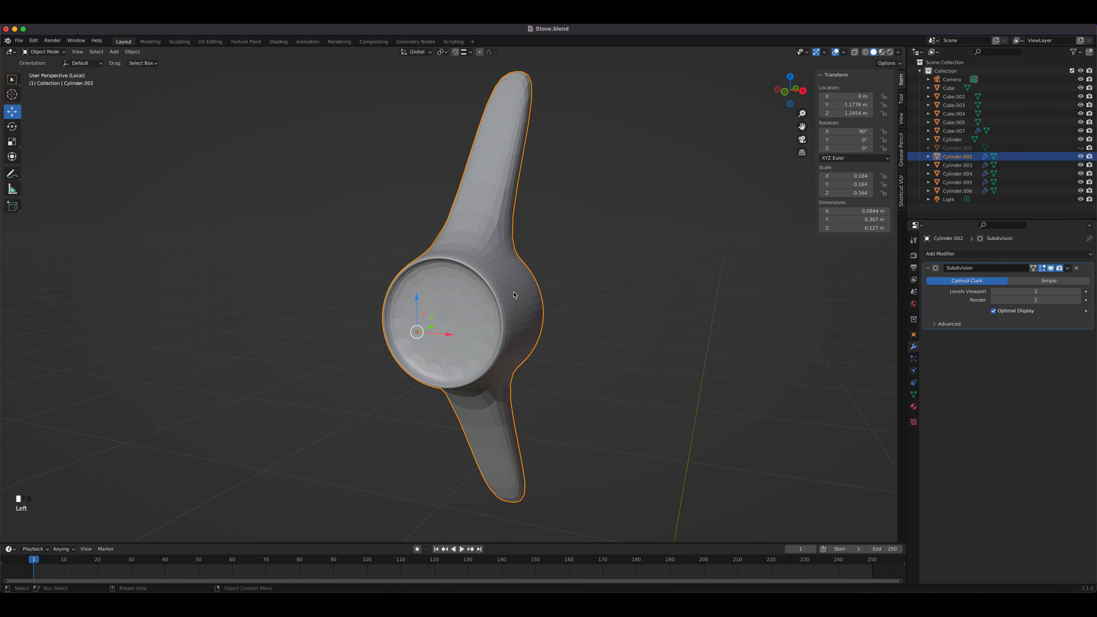
middle_drag(541, 320, 514, 279)
right_click(485, 248)
click(477, 245)
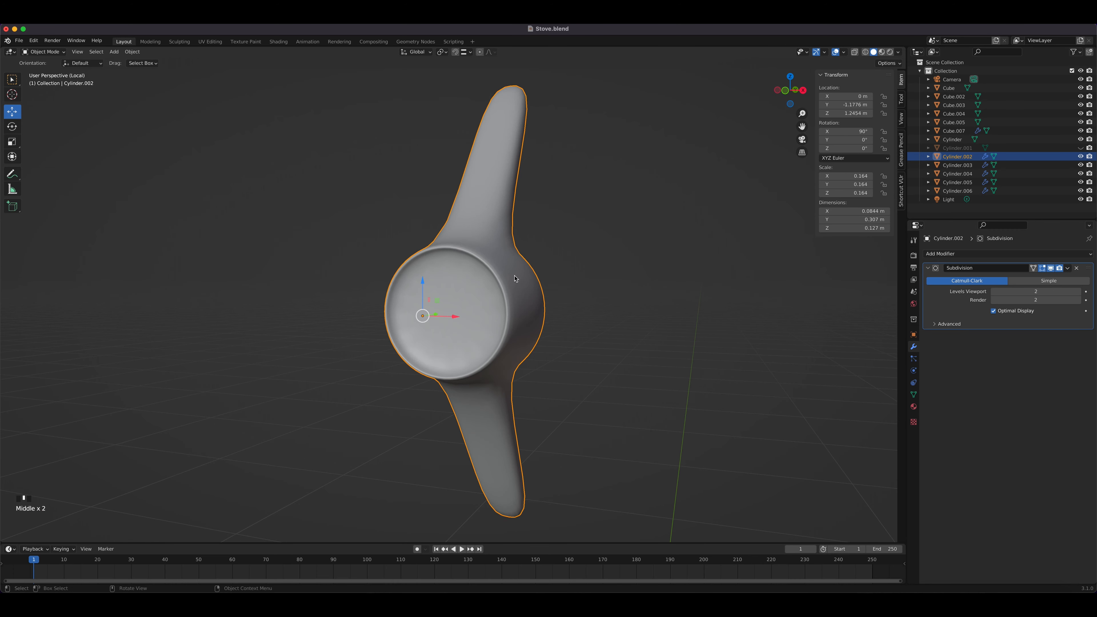
Step: Give the conical base in the full scene a Subdivision Surface modifier with viewport level 2 and shade it smooth
key(slash)
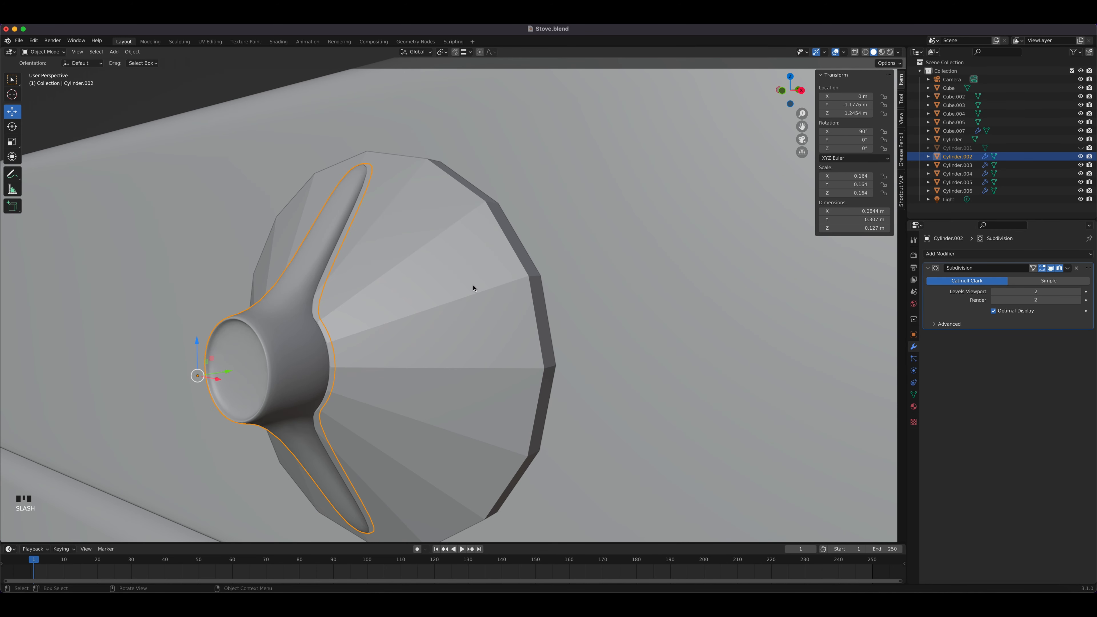
click(474, 288)
click(967, 255)
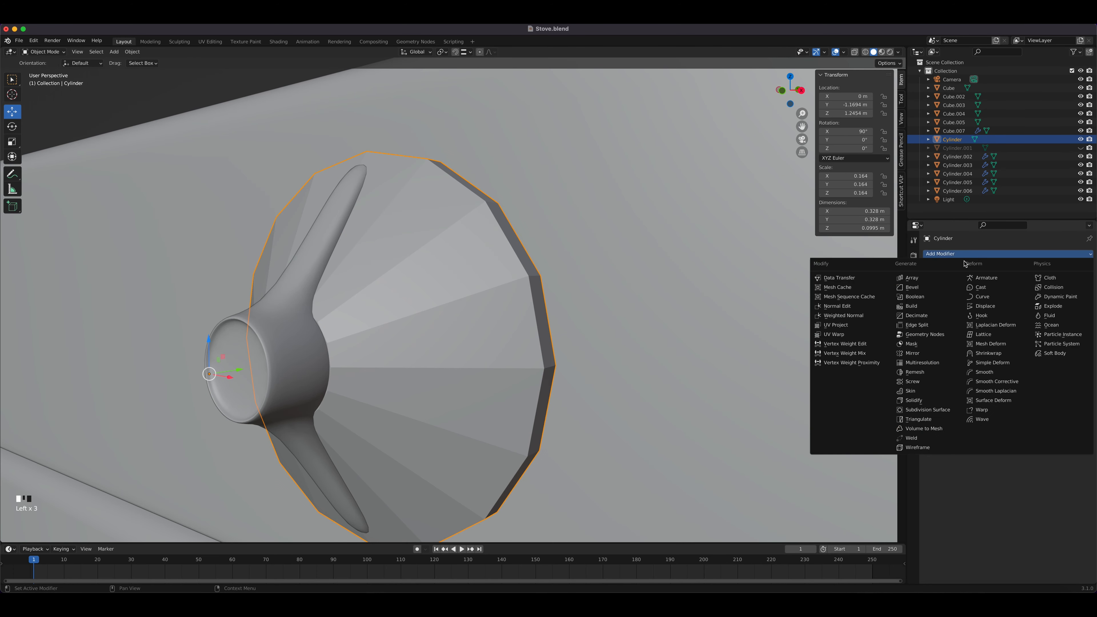
click(938, 413)
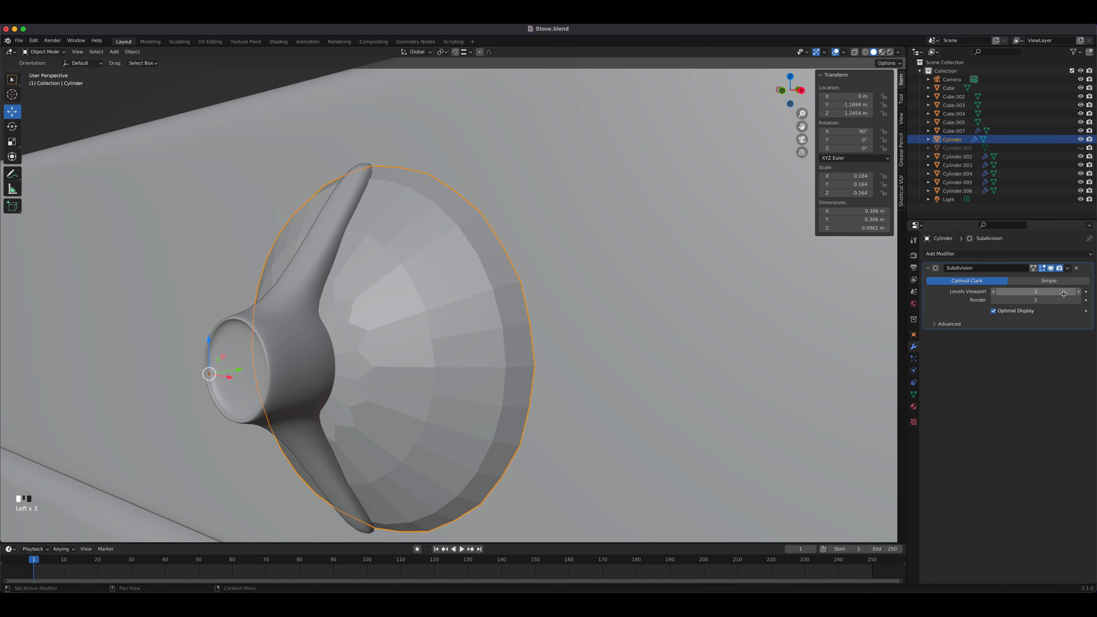
click(1077, 291)
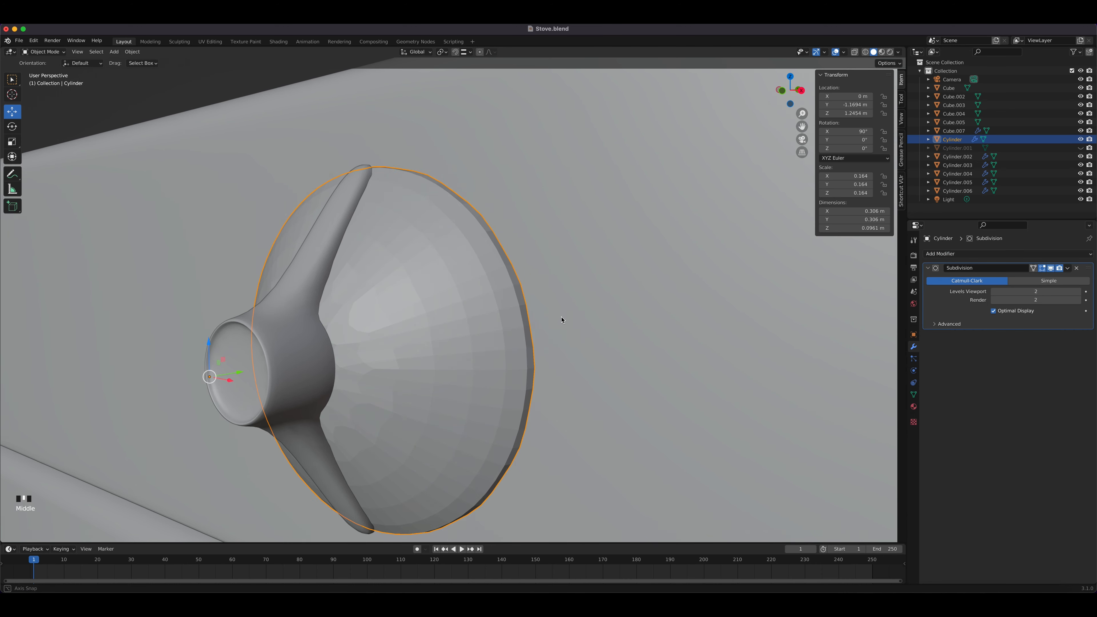
middle_drag(560, 319, 560, 335)
right_click(438, 340)
click(439, 340)
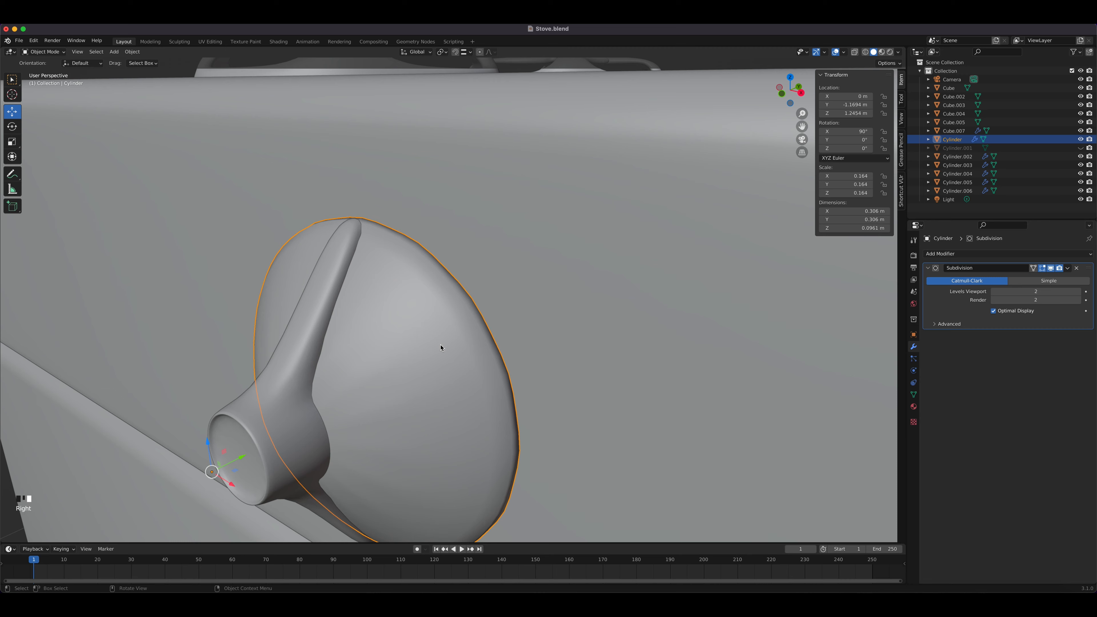
Step: Add a supporting loop cut on the conical base's rim band, slid close to its back edge with a factor of about 0.97
key(Tab)
middle_drag(440, 346, 418, 332)
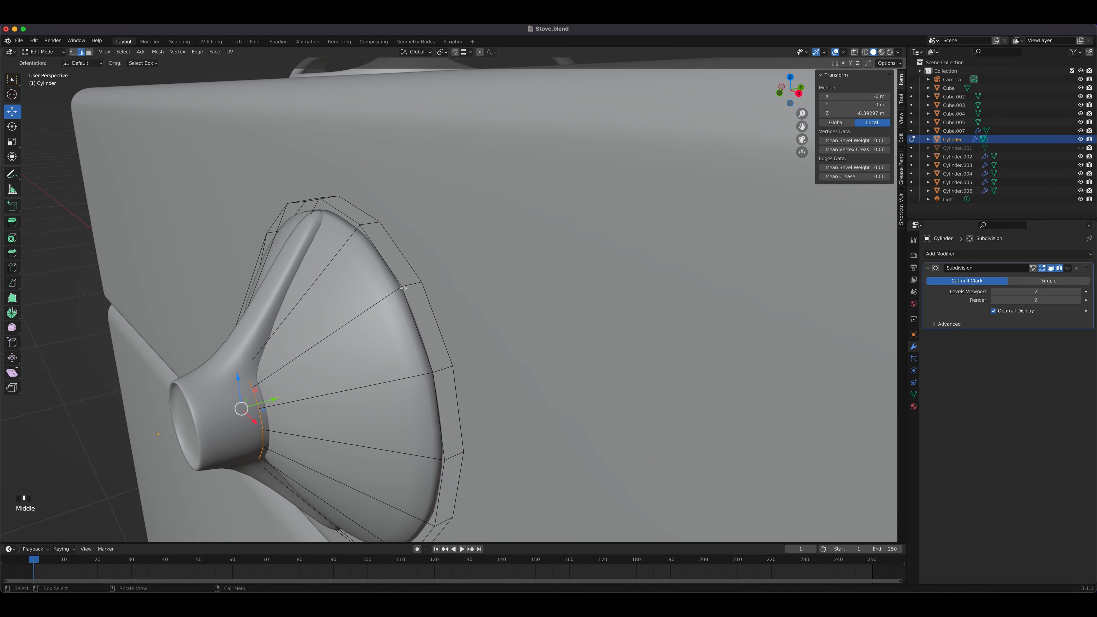
scroll(416, 295, up, 3)
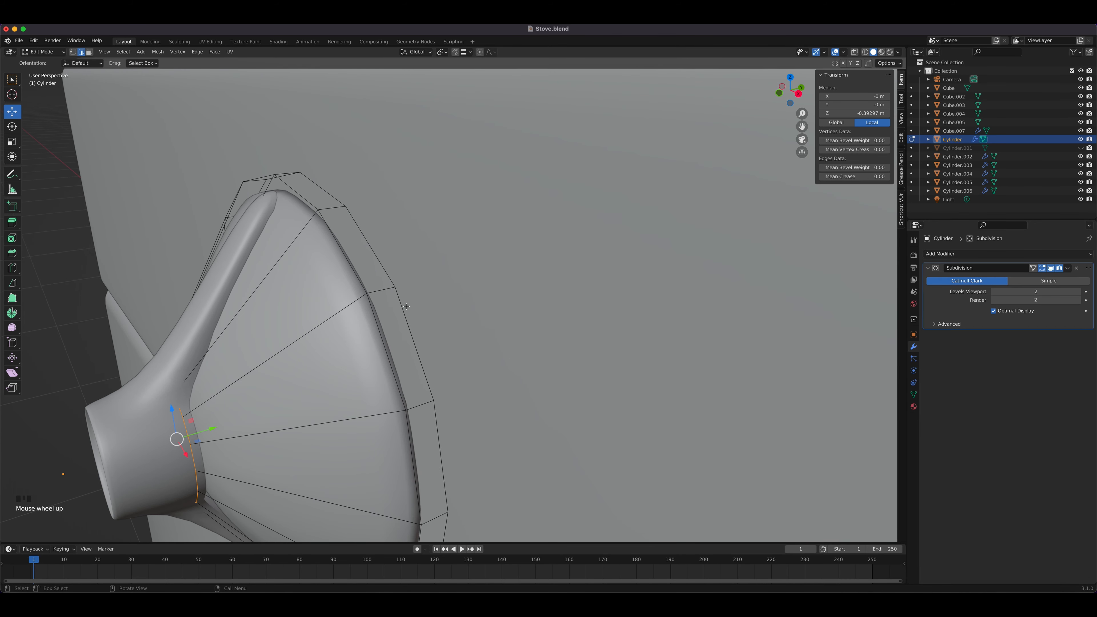
key(ctrl+r)
click(391, 288)
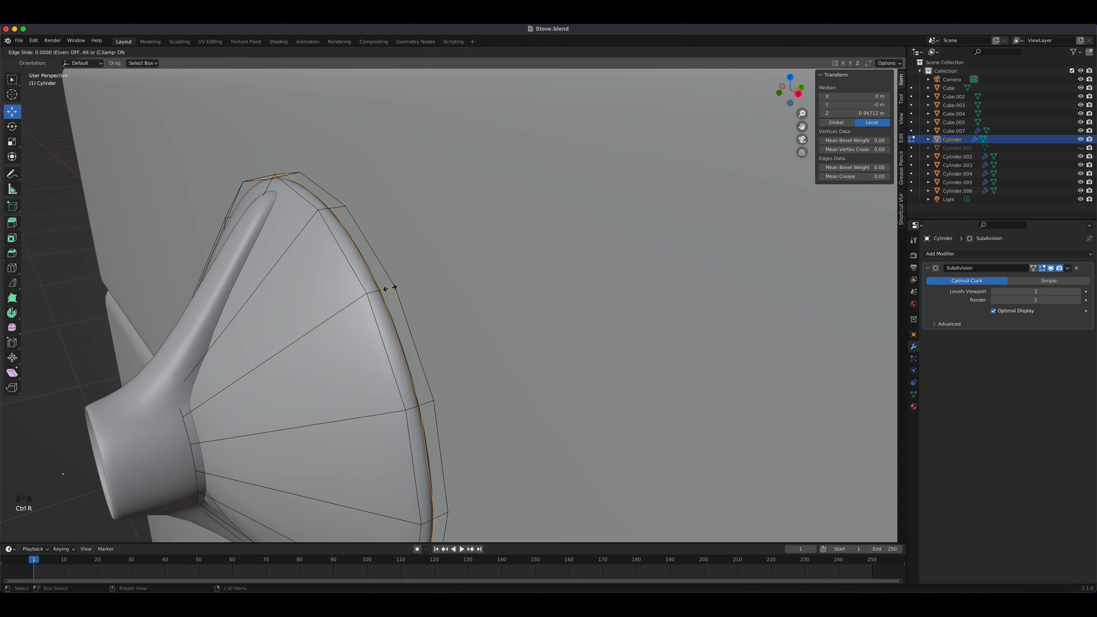
drag(394, 285, 404, 286)
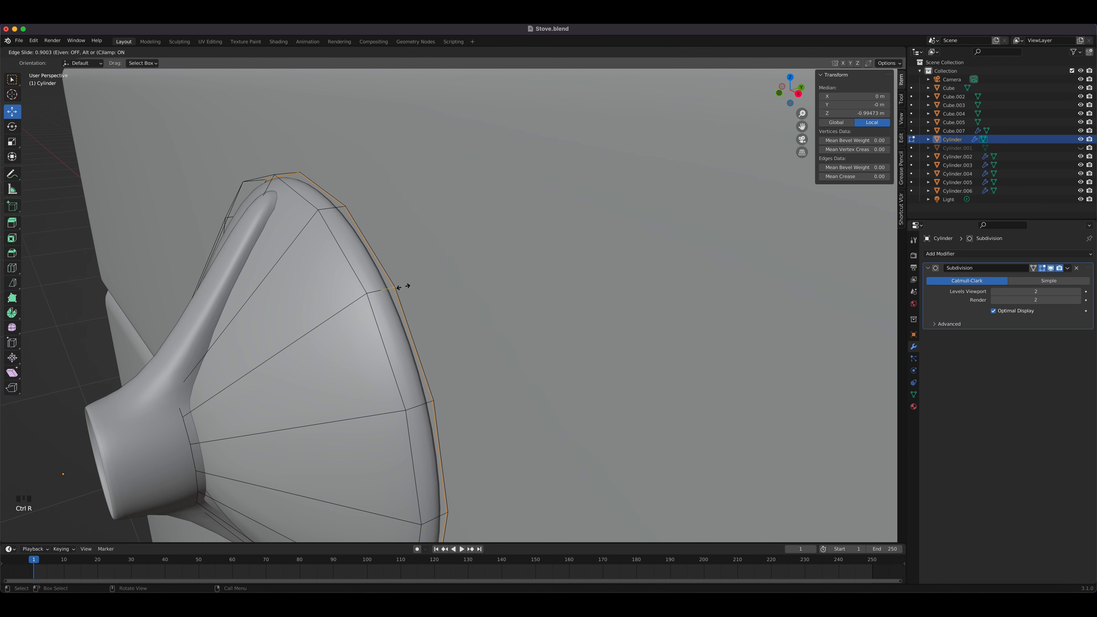
click(403, 287)
Step: Add loop cuts on both sides of the base rim's front edge, with factors of about -0.78 on the rim band and 0.91 on the cone
key(ctrl+r)
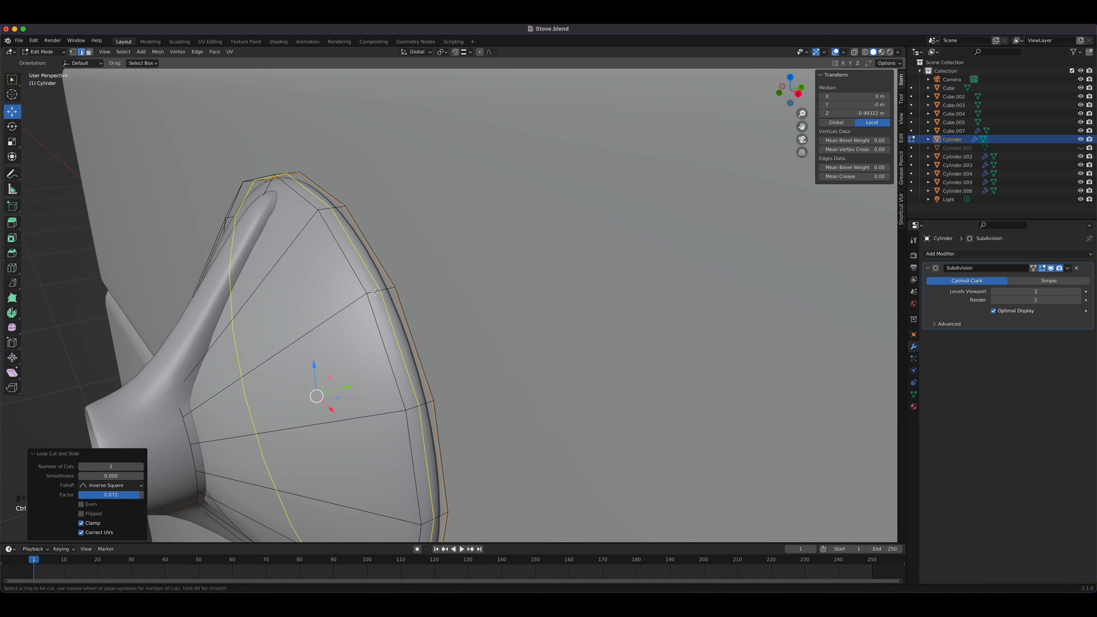
click(375, 293)
drag(375, 292, 367, 295)
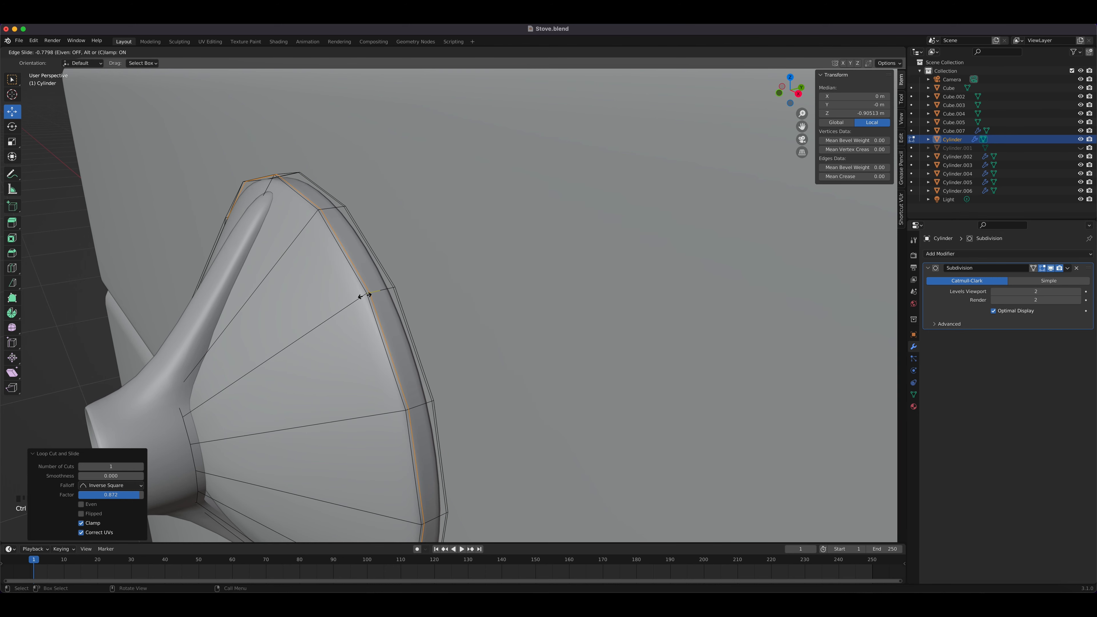
click(364, 295)
middle_drag(364, 296, 477, 248)
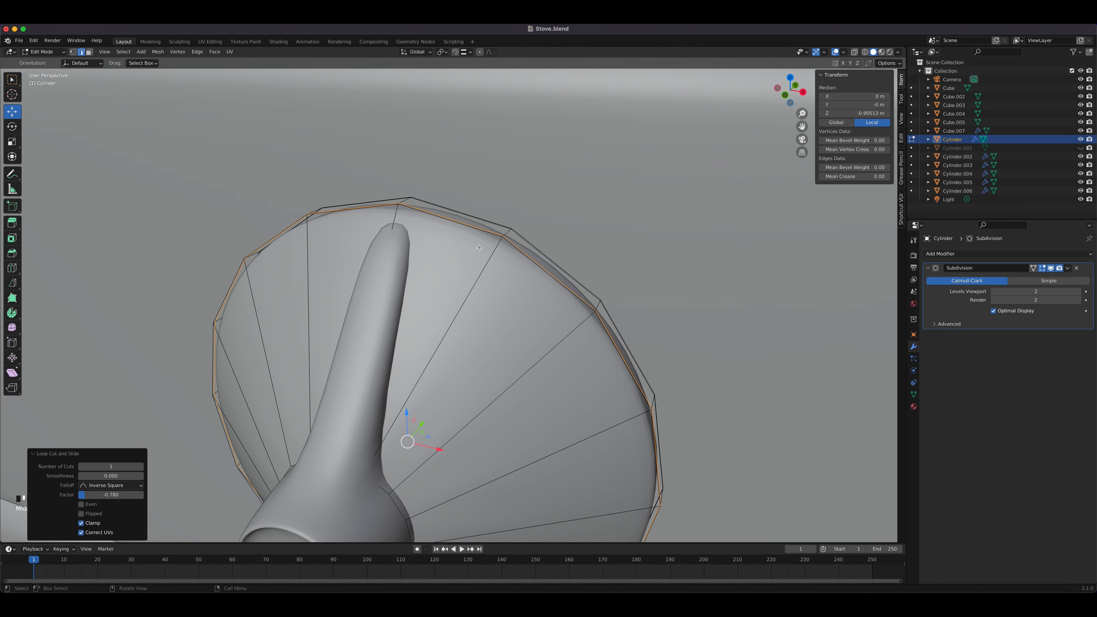
key(ctrl+r)
drag(488, 252, 593, 176)
click(595, 174)
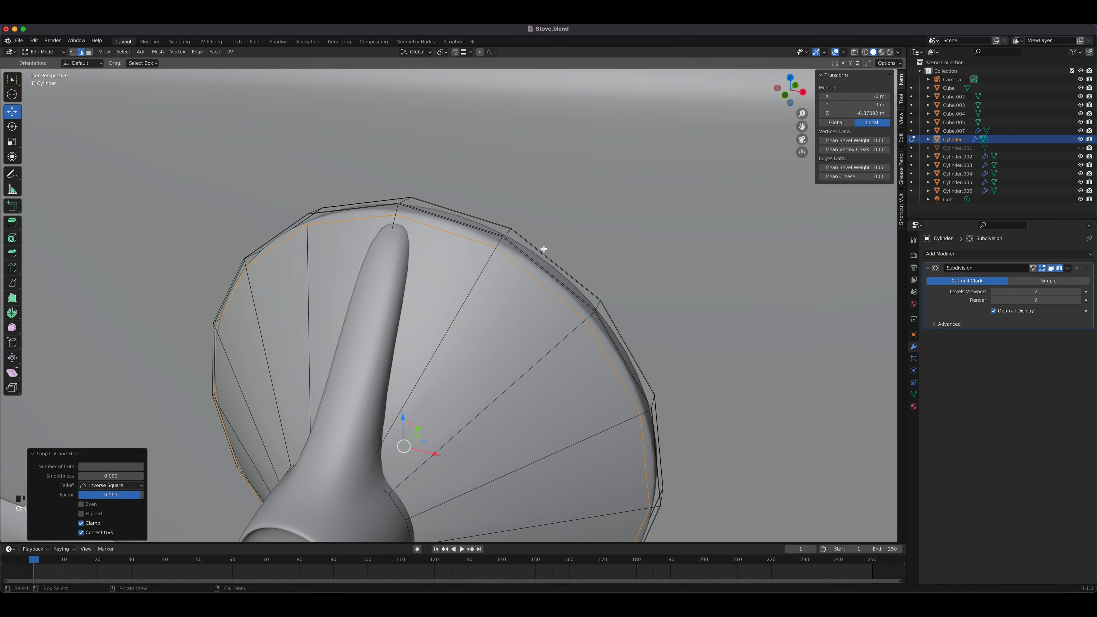
Step: Add a loop cut around the cone close to its narrow front end and return to object mode
middle_drag(595, 175, 423, 274)
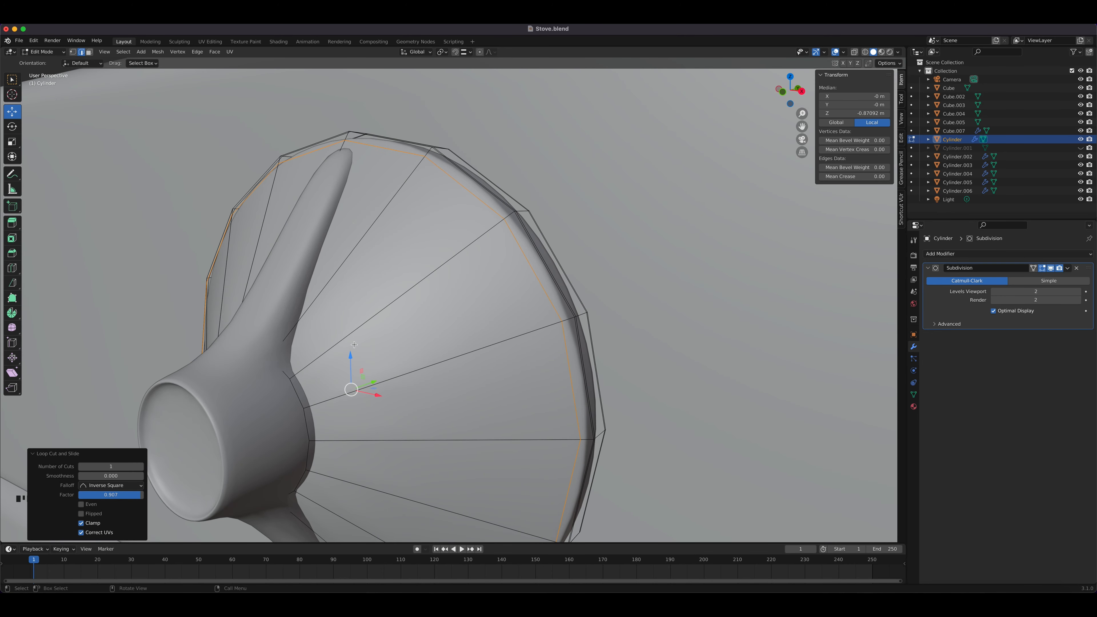
key(ctrl+e)
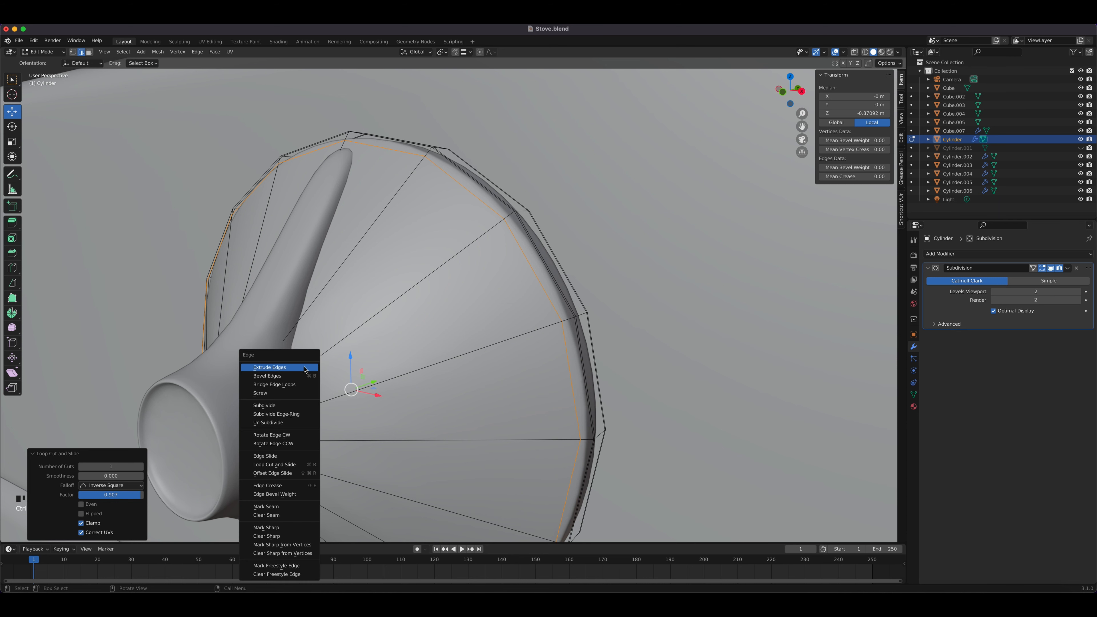
click(265, 455)
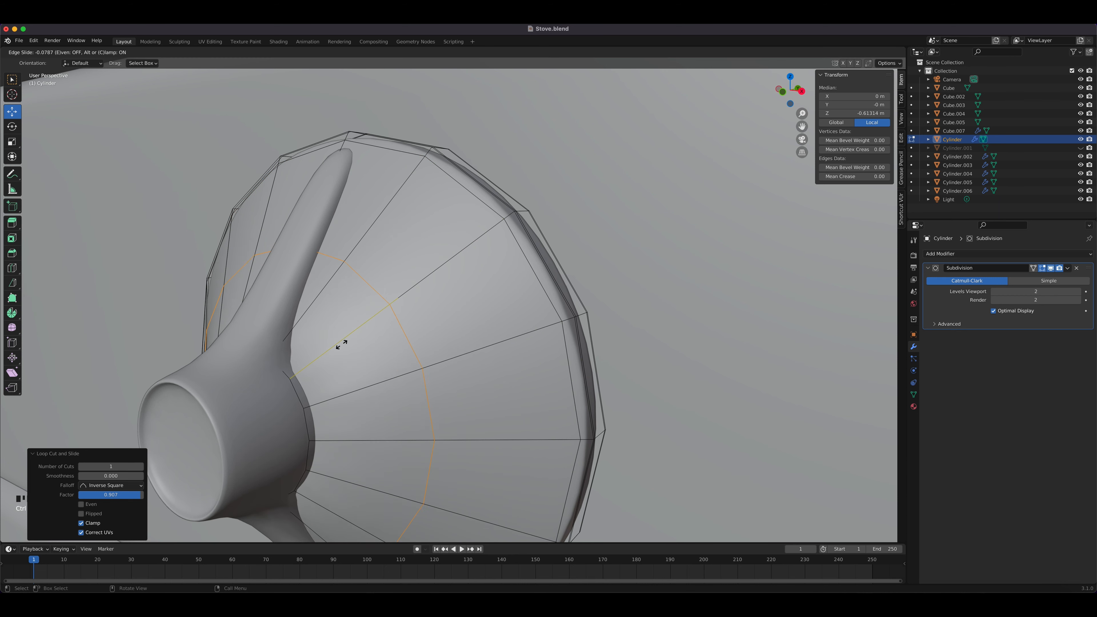
click(246, 395)
middle_drag(245, 395, 455, 335)
key(Tab)
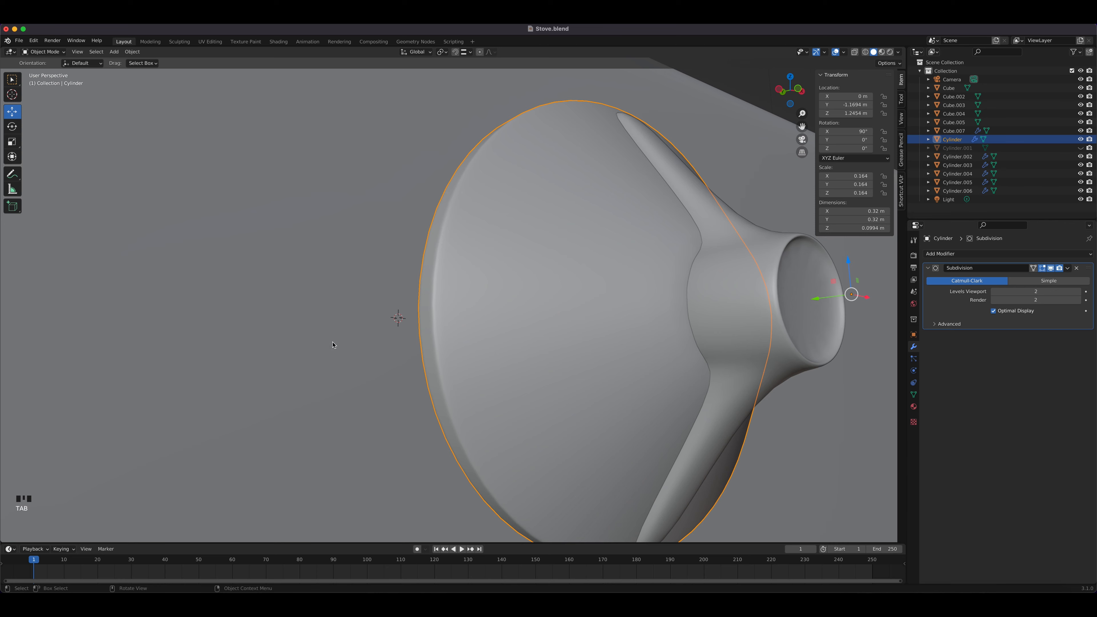
Step: Open the two-armed knob handle's mesh for editing with face selection
click(776, 353)
key(Tab)
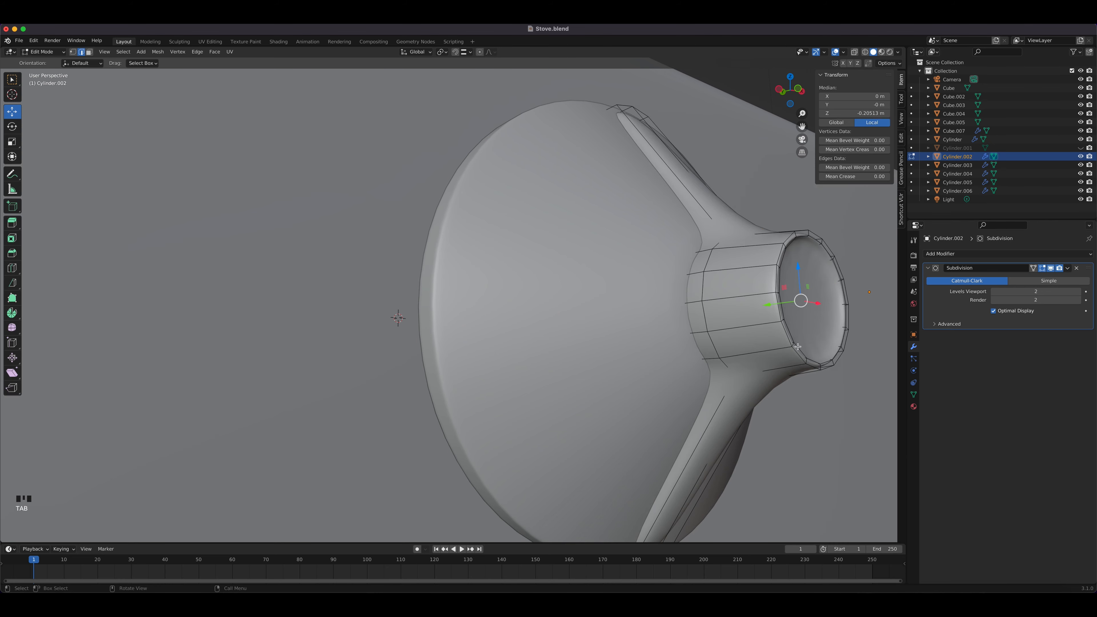
middle_drag(776, 353, 750, 349)
key(3)
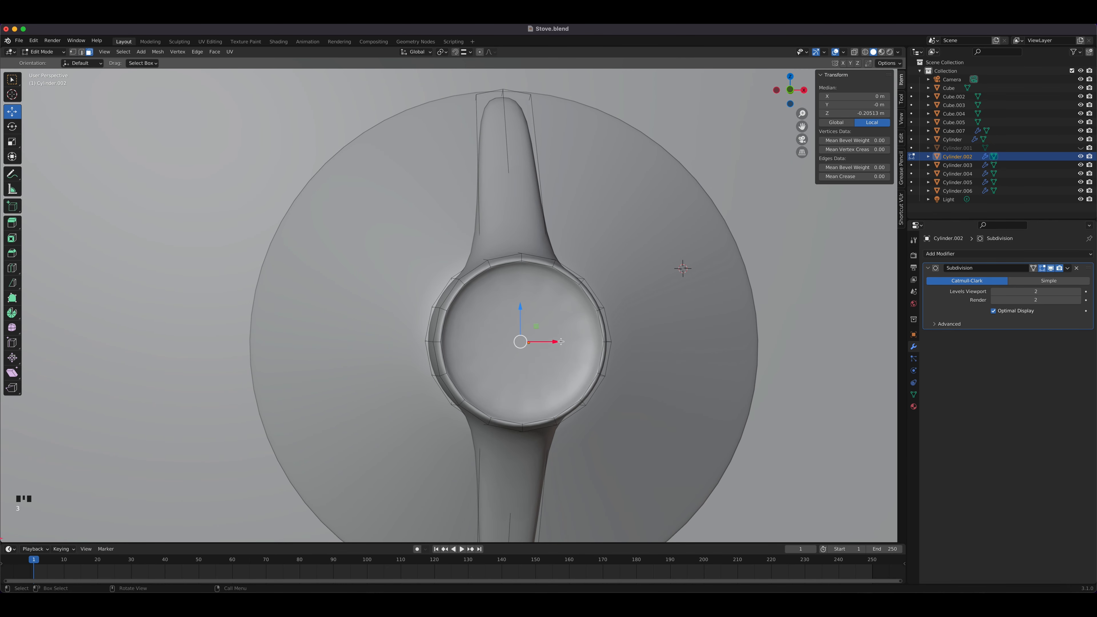
Step: Examine the end-cap geometry of the handle's hub in wireframe from several angles, ending in solid shading
click(531, 328)
click(864, 53)
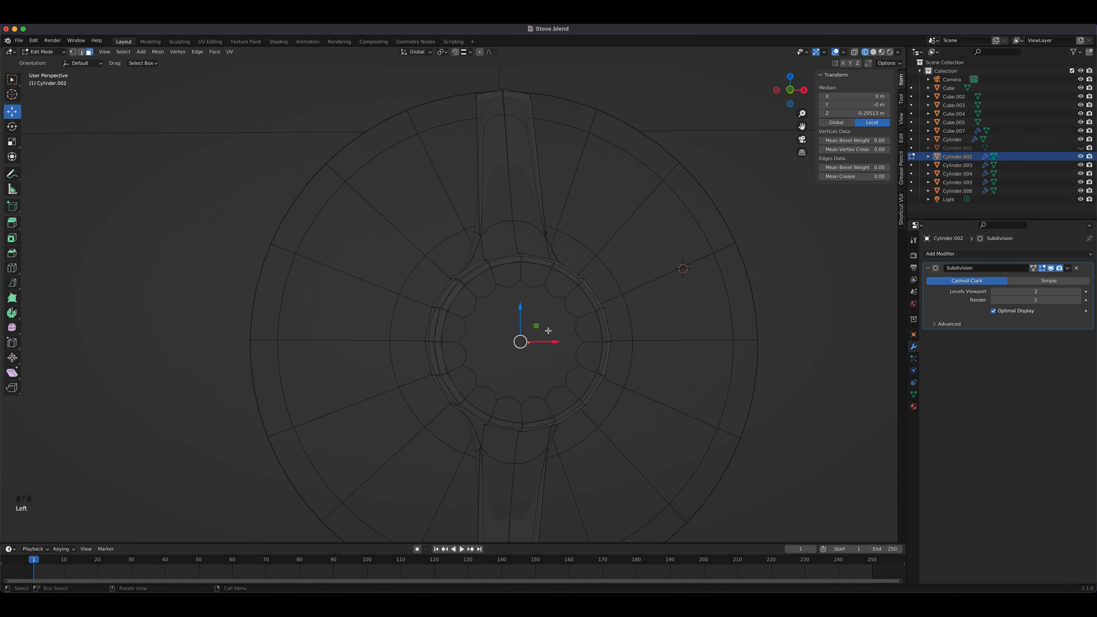
click(537, 327)
middle_drag(541, 335, 578, 348)
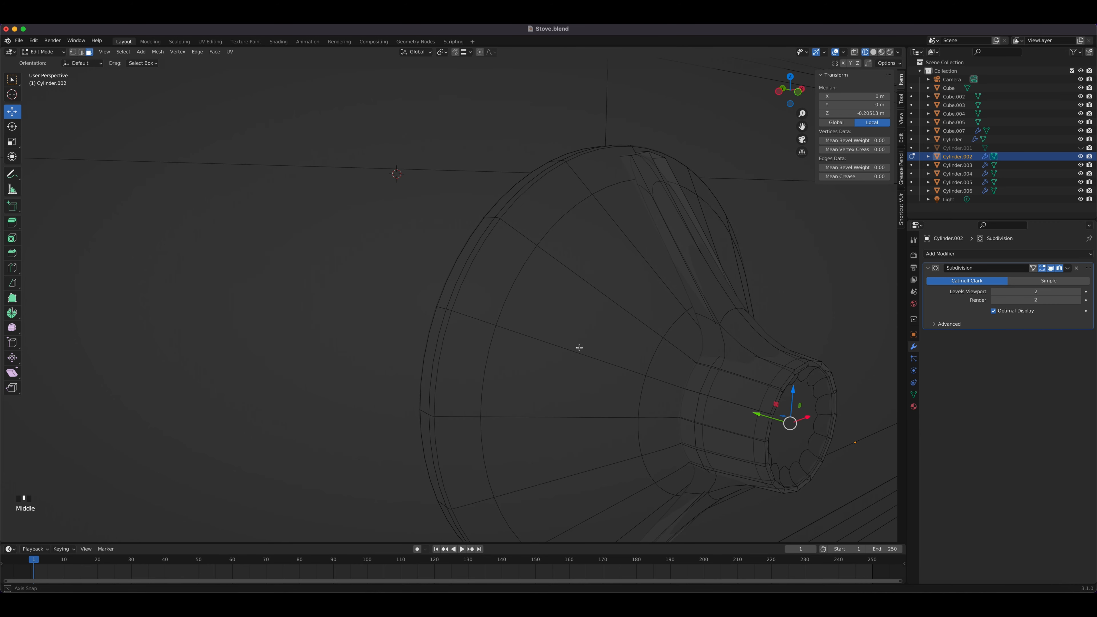
click(781, 435)
click(769, 457)
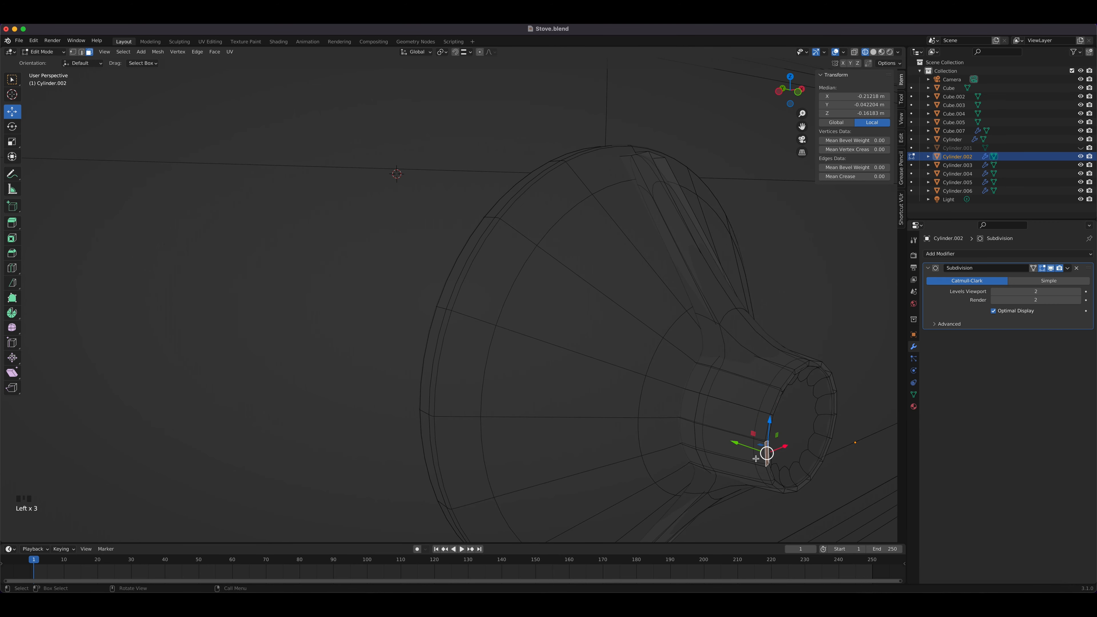
click(755, 458)
click(786, 439)
shift+middle_drag(787, 438, 697, 410)
scroll(697, 410, up, 2)
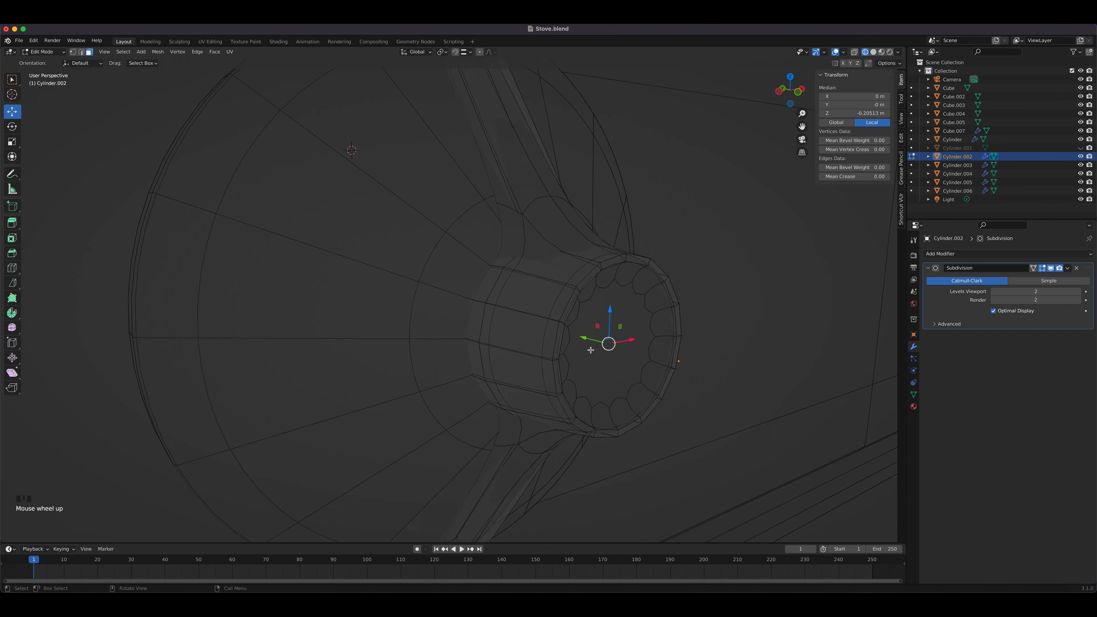
middle_drag(676, 363, 708, 368)
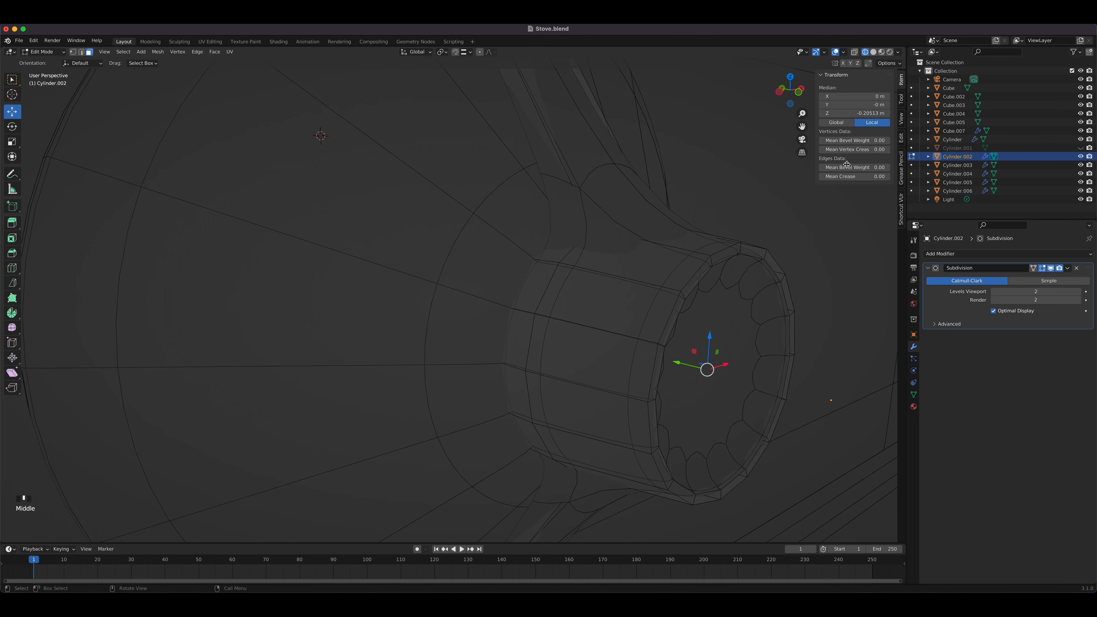
click(873, 52)
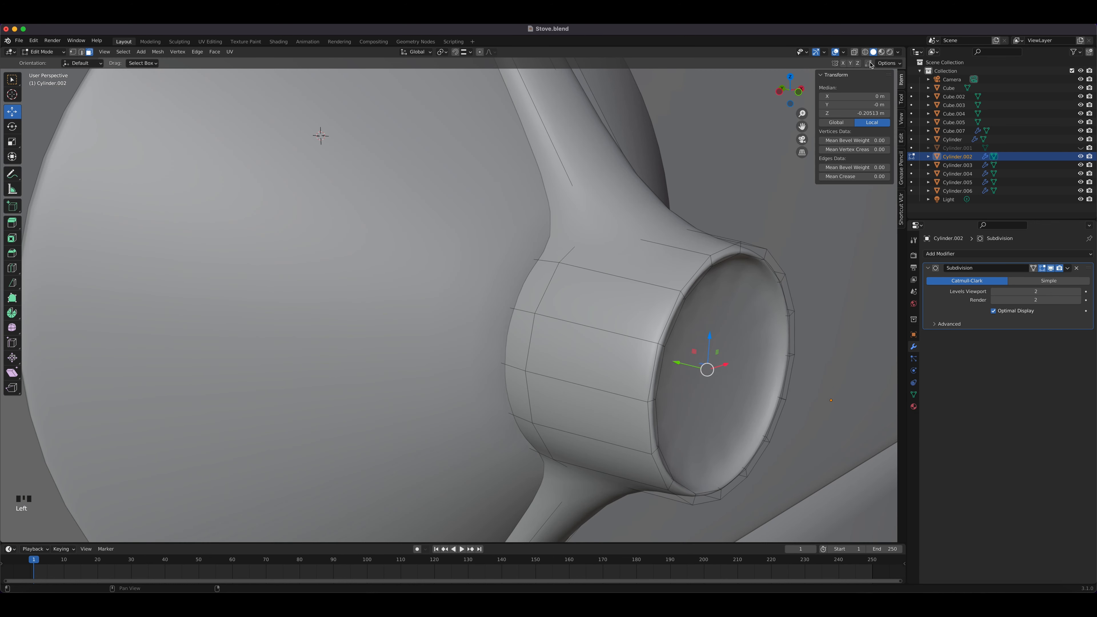
Step: Inset the recessed end-cap face of the handle's hub with a thickness of 0.1186 m
scroll(749, 402, down, 3)
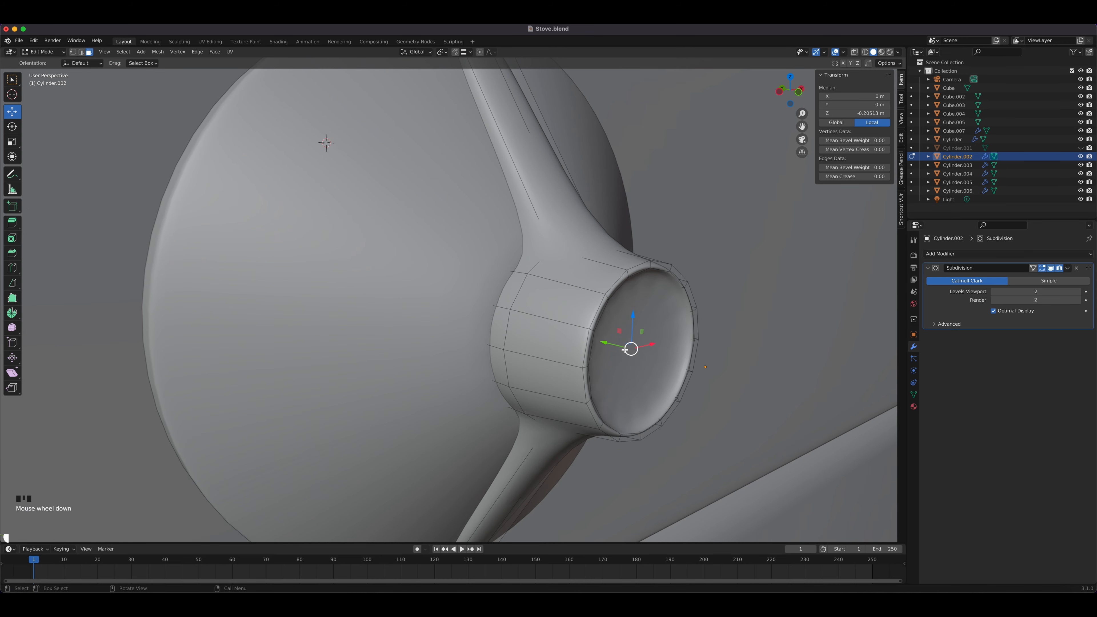
click(613, 344)
key(g)
key(y)
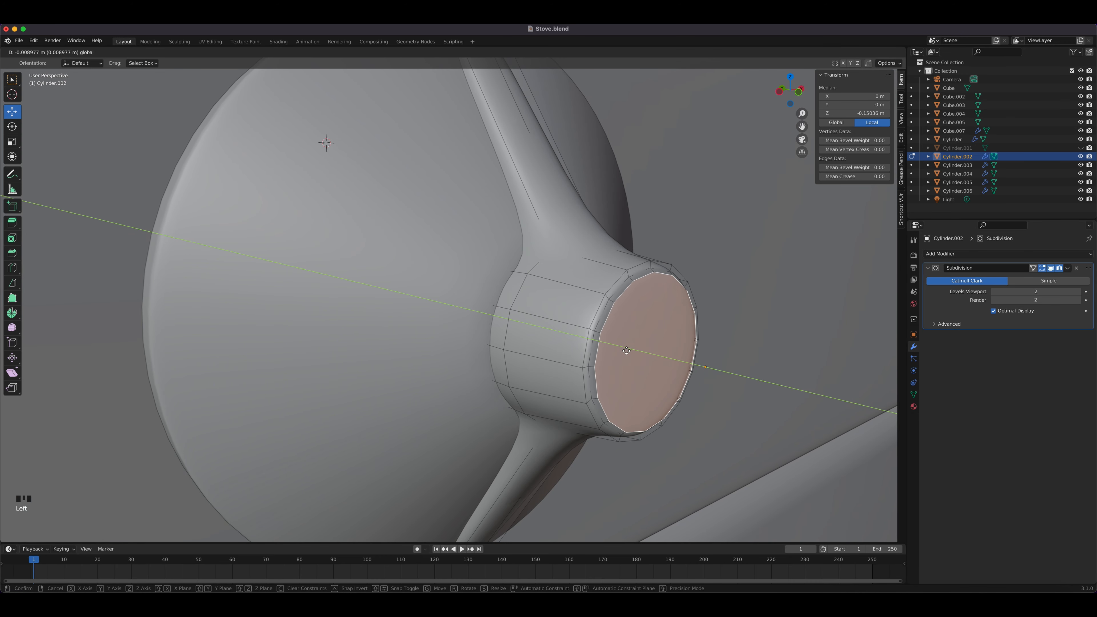
click(695, 342)
key(i)
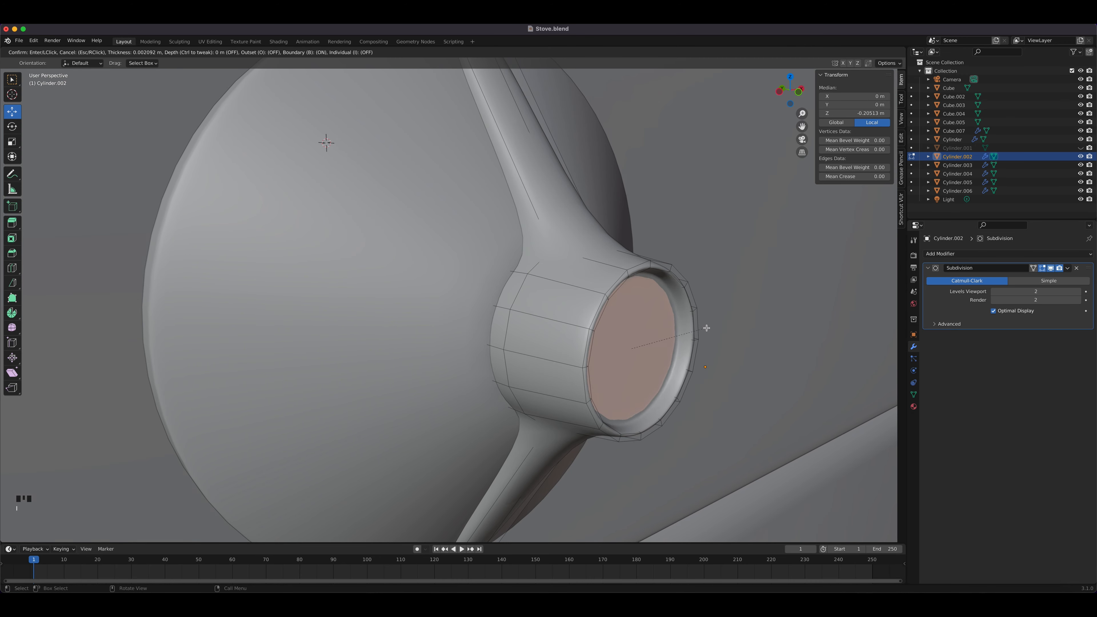
click(686, 337)
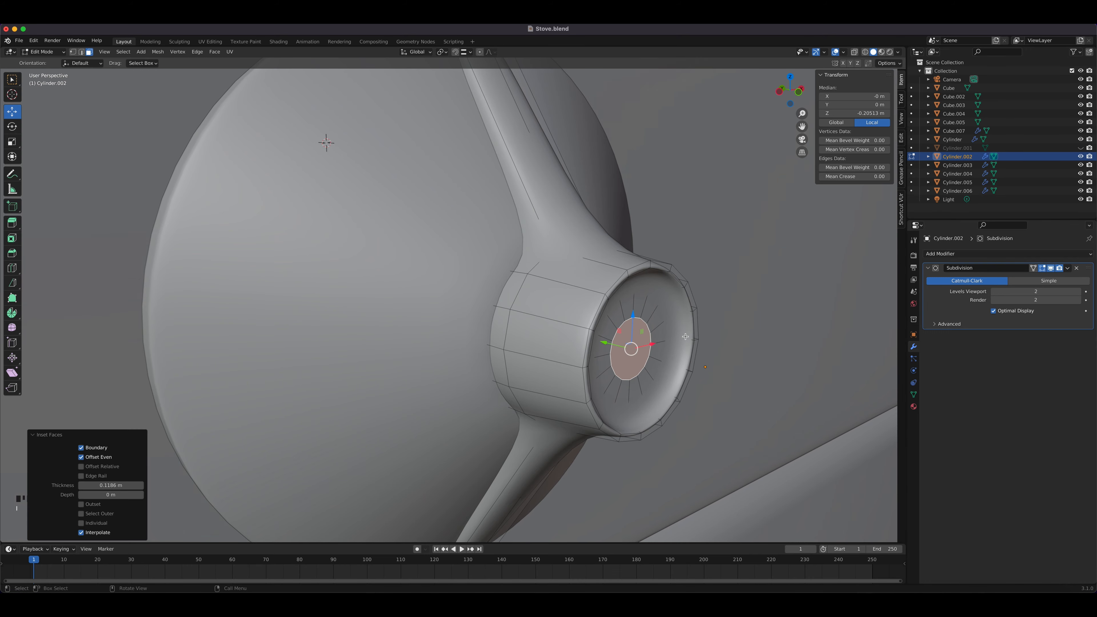
Step: Add a loop cut across the handle's upper arm, slid close to the tip with a factor of about 0.95
middle_drag(660, 358, 494, 158)
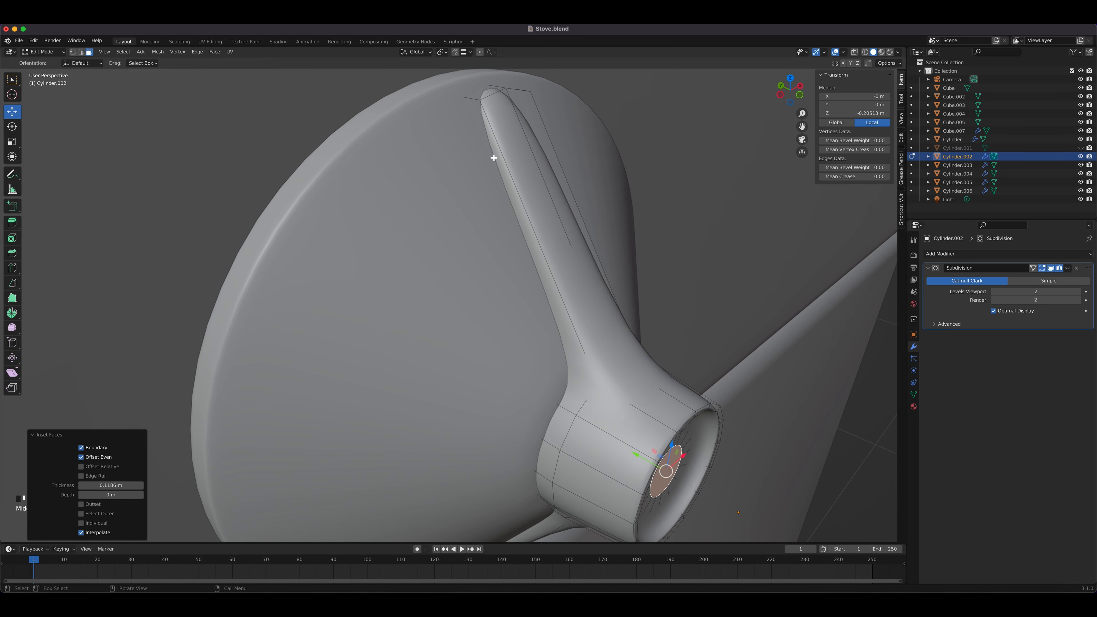
key(ctrl+r)
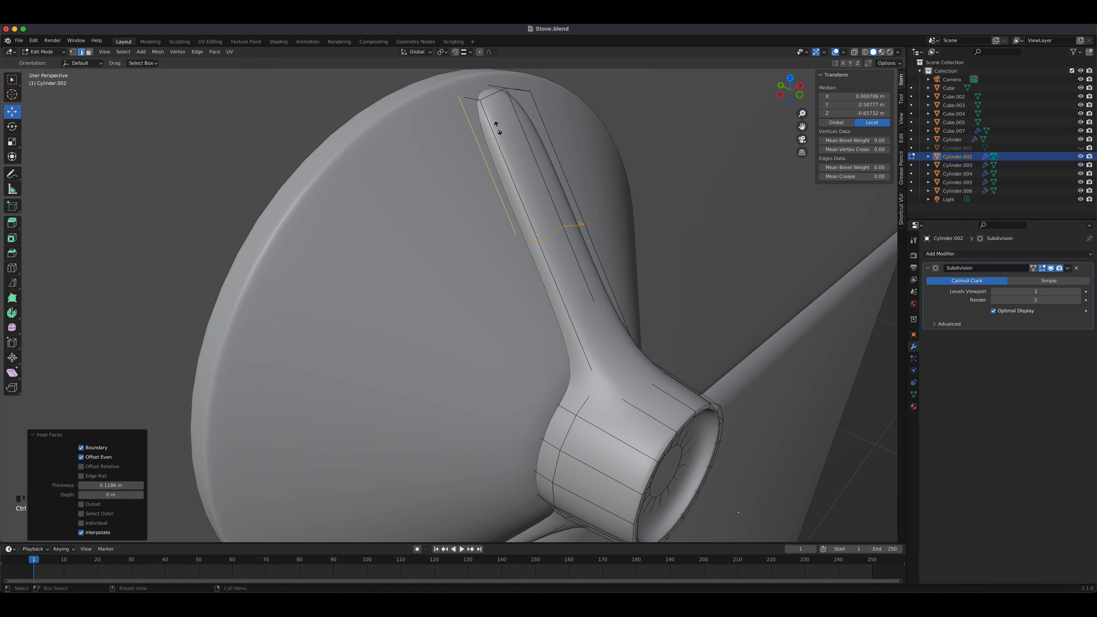
click(497, 125)
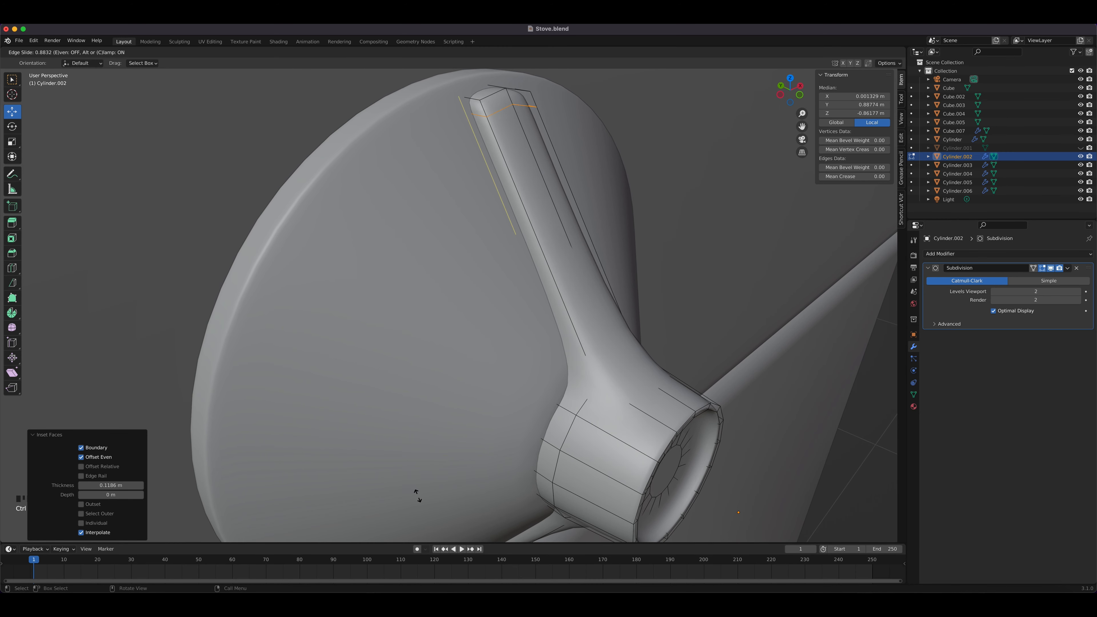
click(409, 482)
Step: Add a loop cut across the lower arm close to its tip, with a factor of about 0.95, and return to object mode
middle_drag(523, 536, 494, 471)
key(ctrl+r)
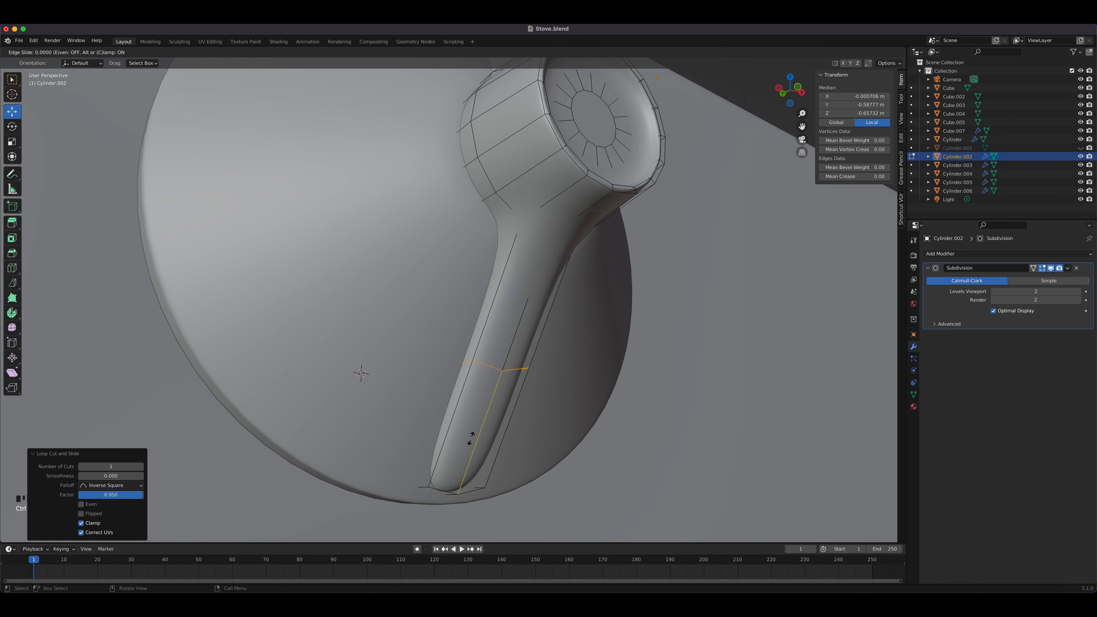
click(492, 411)
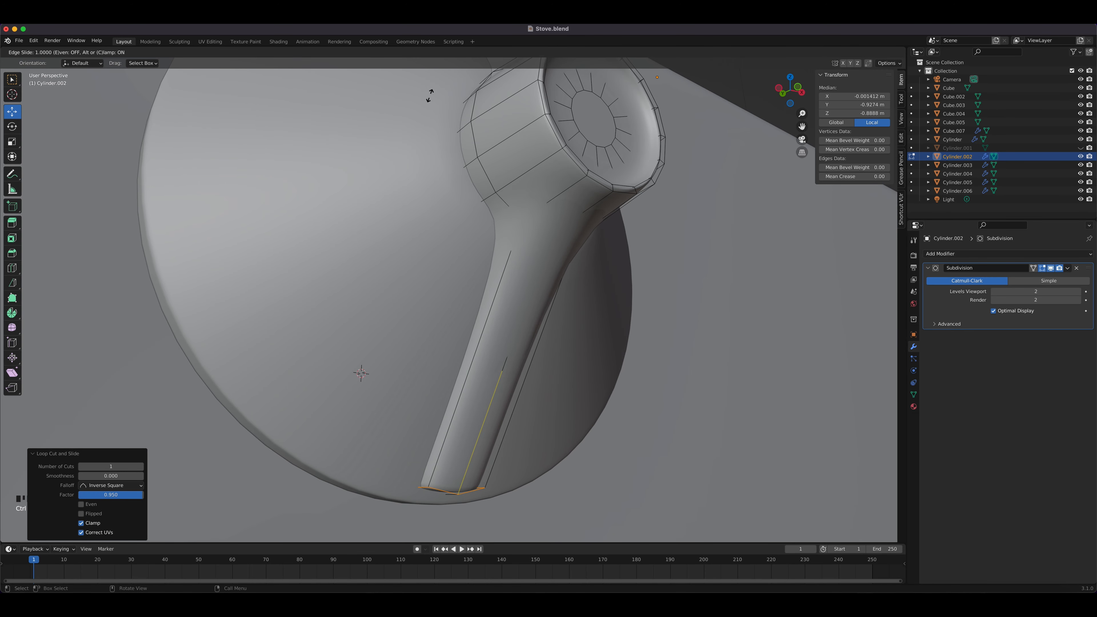
click(437, 82)
scroll(501, 329, down, 4)
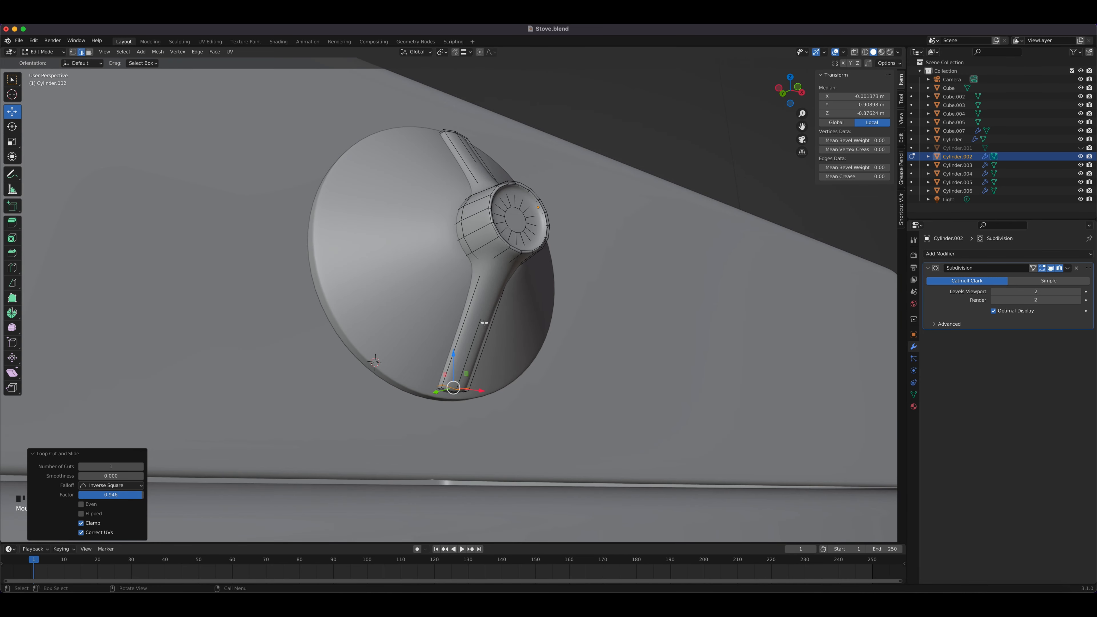
key(Tab)
Step: Isolate the conical base in local view and open its mesh for editing, facing its flat back
middle_drag(485, 315, 404, 313)
click(387, 312)
key(slash)
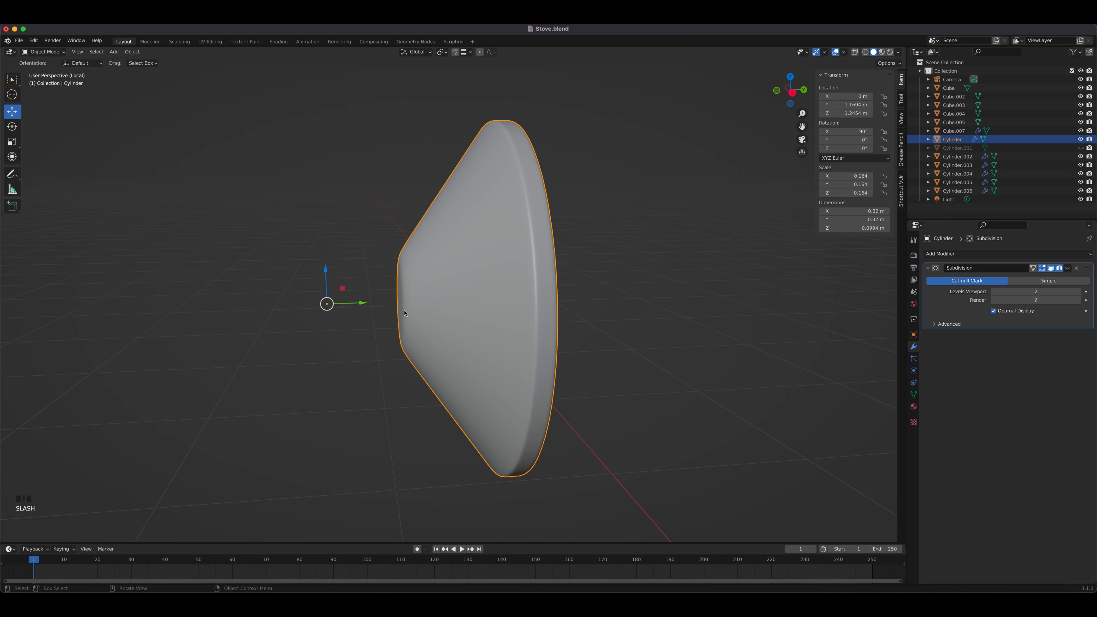
middle_drag(531, 326, 485, 332)
key(Tab)
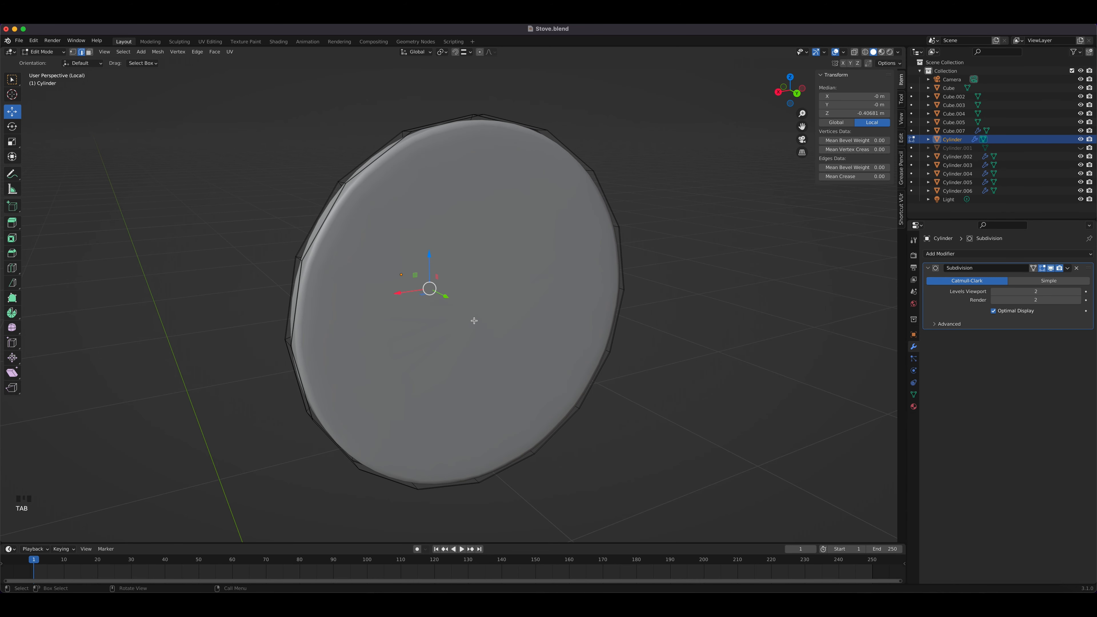
Step: Try to inset the flat back face of the conical base
key(3)
click(472, 317)
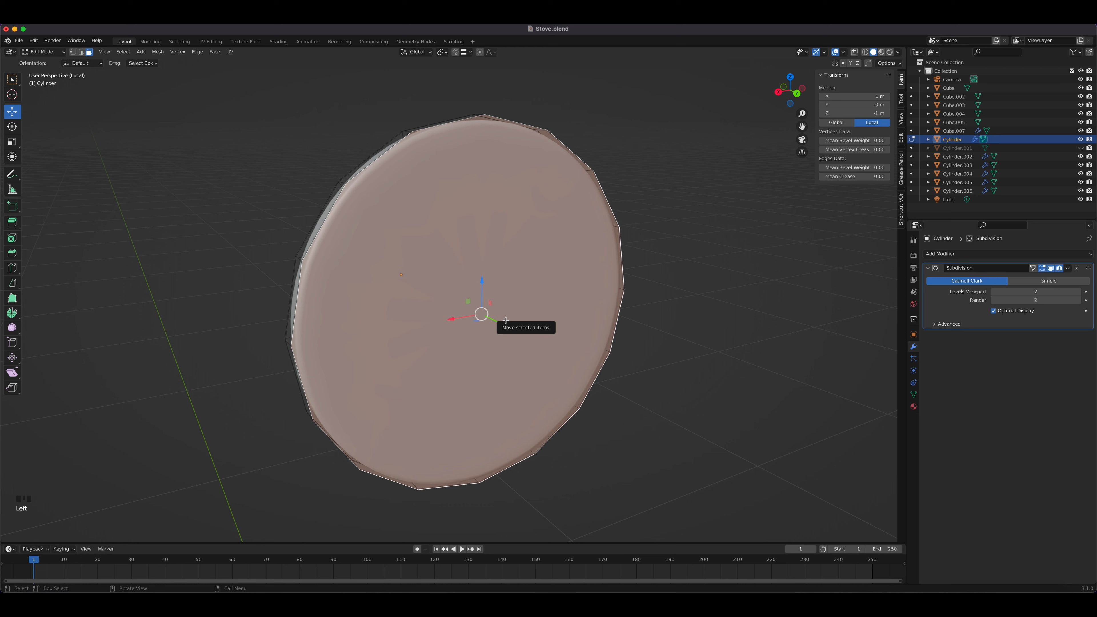
key(i)
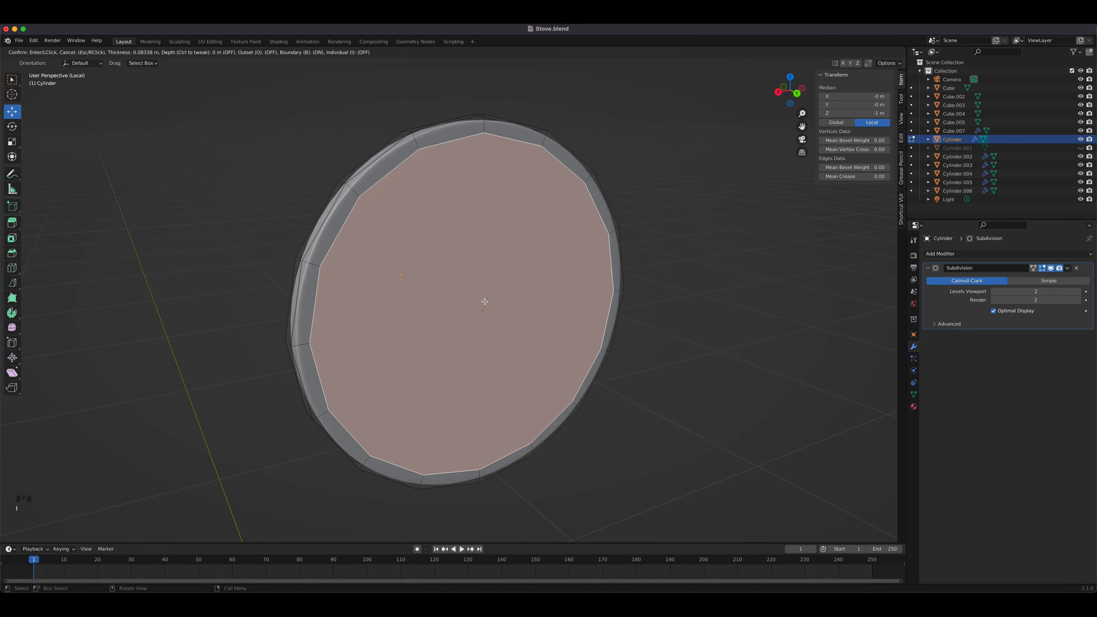
right_click(490, 318)
click(607, 413)
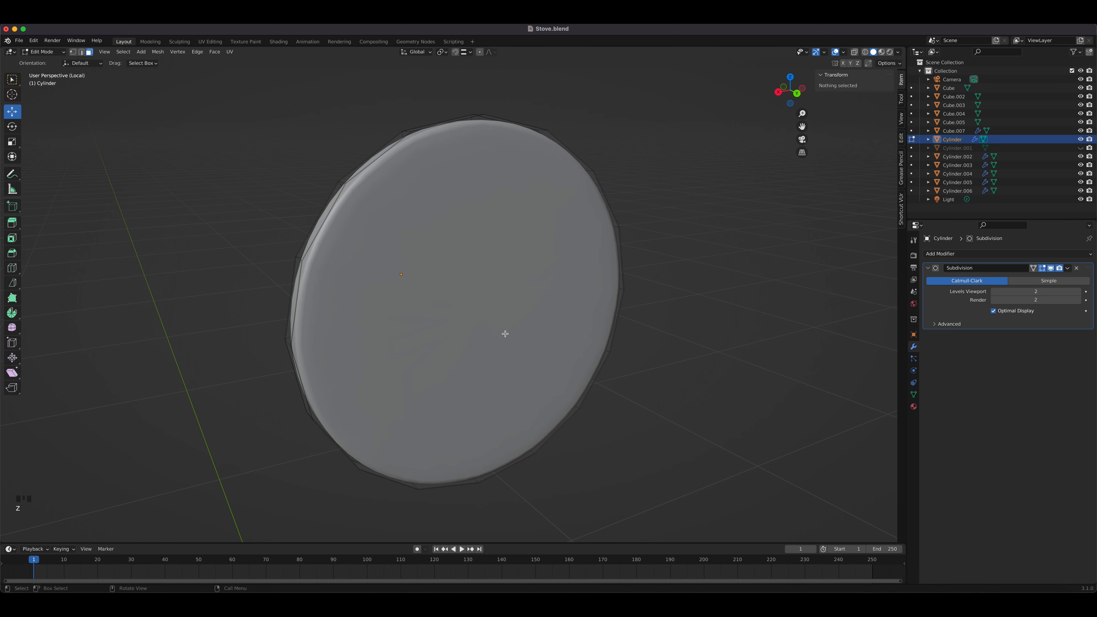
Step: Inset the conical base's flat back face by about 0.74 m and extrude the inner face outward about 0.075 m
click(467, 326)
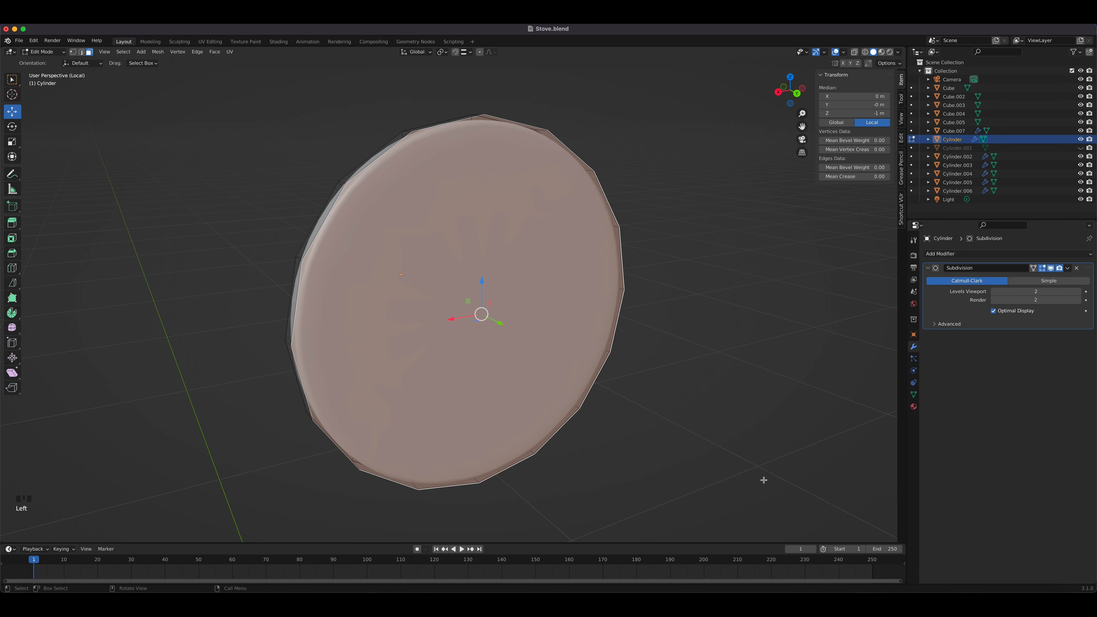
key(i)
click(694, 456)
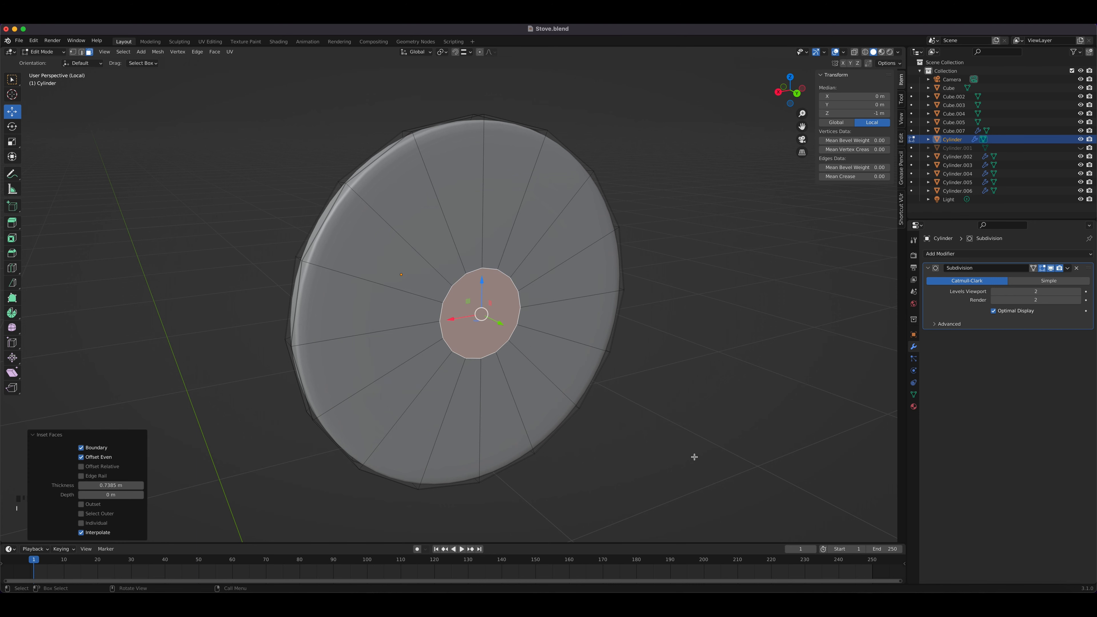
key(e)
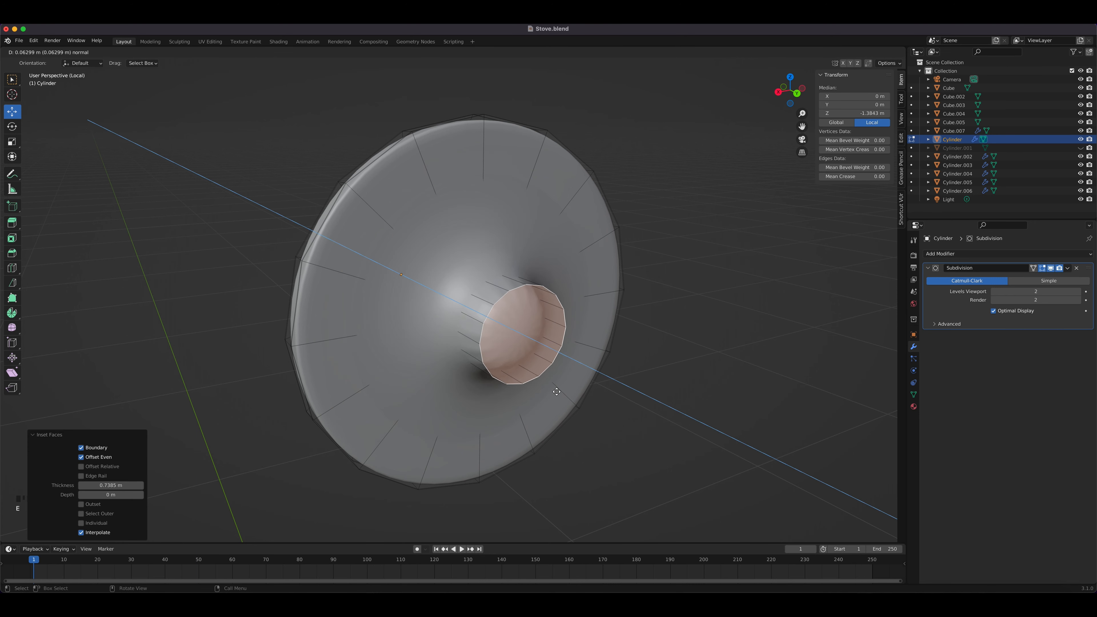
click(557, 380)
Step: Add a loop cut around the extruded stem, slid close to its free end with a factor of about -0.90
middle_drag(557, 380, 568, 318)
key(ctrl+r)
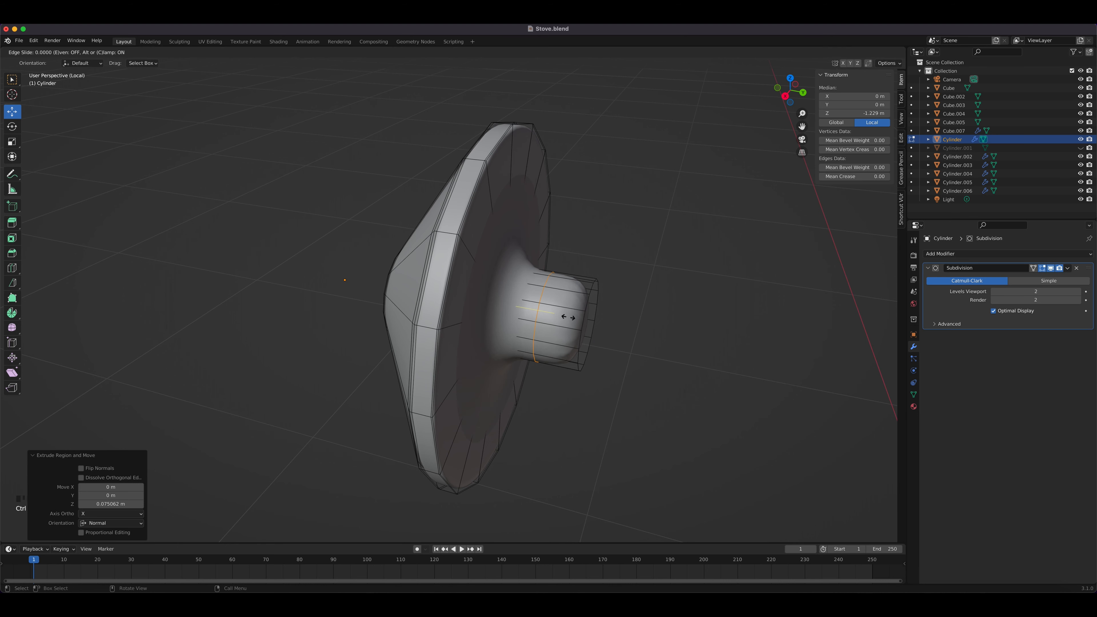
click(569, 317)
click(607, 327)
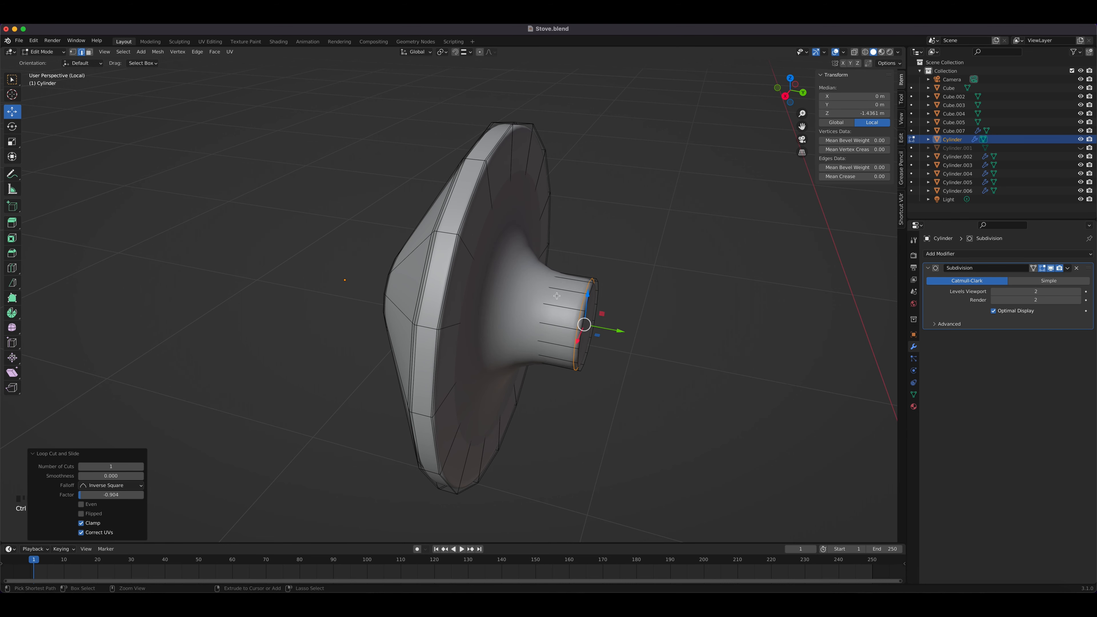
Step: Add a loop cut around the stem close to the back face, sliding it about 0.94, and leave edit mode and local view
key(ctrl+r)
click(540, 303)
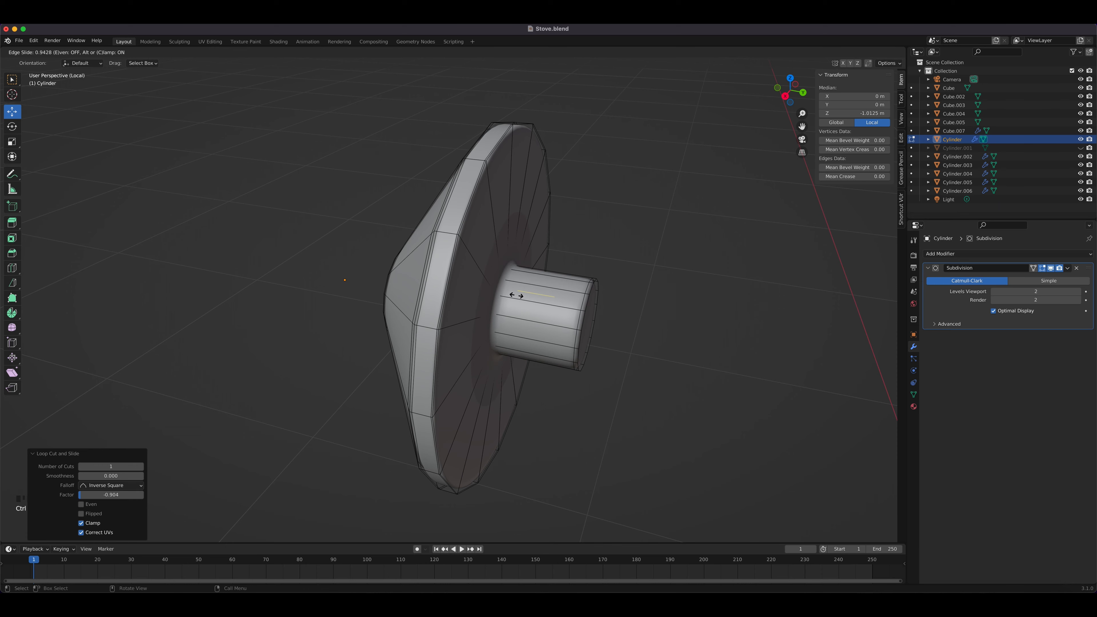
click(518, 308)
key(Tab)
middle_drag(524, 316, 616, 328)
key(slash)
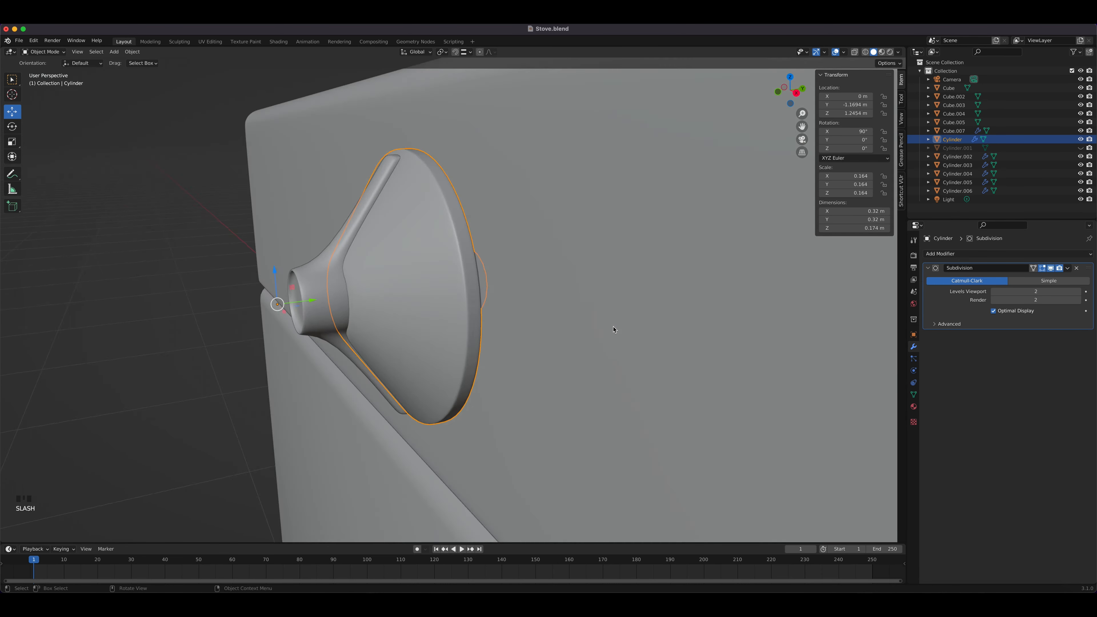
Step: Examine the knob from the front, compare it with the kitchen stove reference image in the browser, and return to Blender
middle_drag(441, 363, 480, 338)
scroll(482, 339, up, 4)
scroll(481, 340, up, 2)
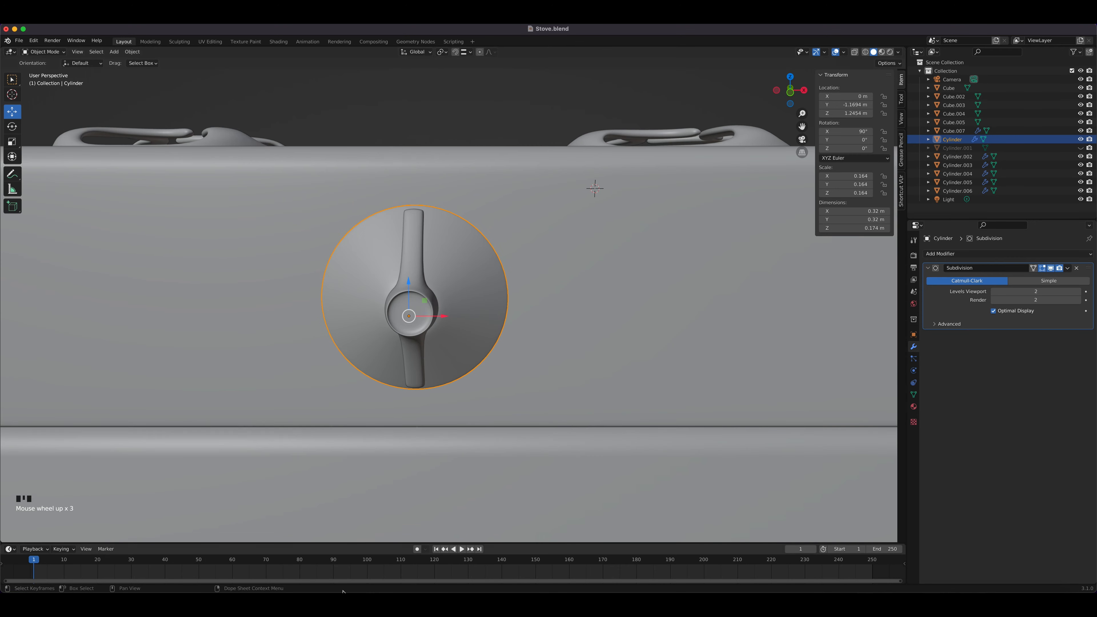
click(186, 604)
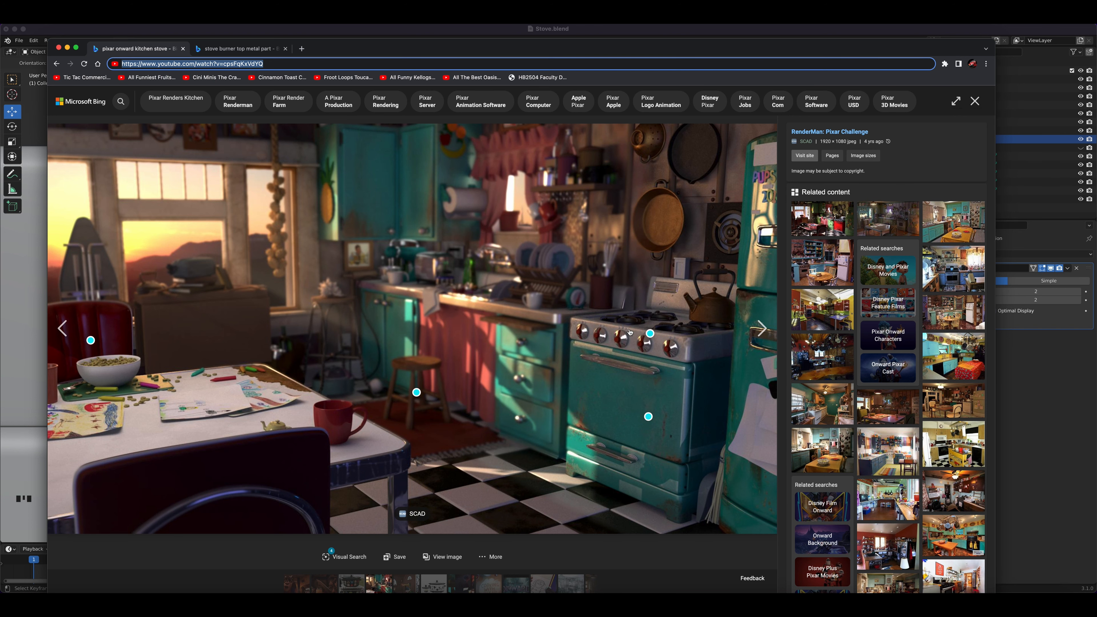
click(33, 148)
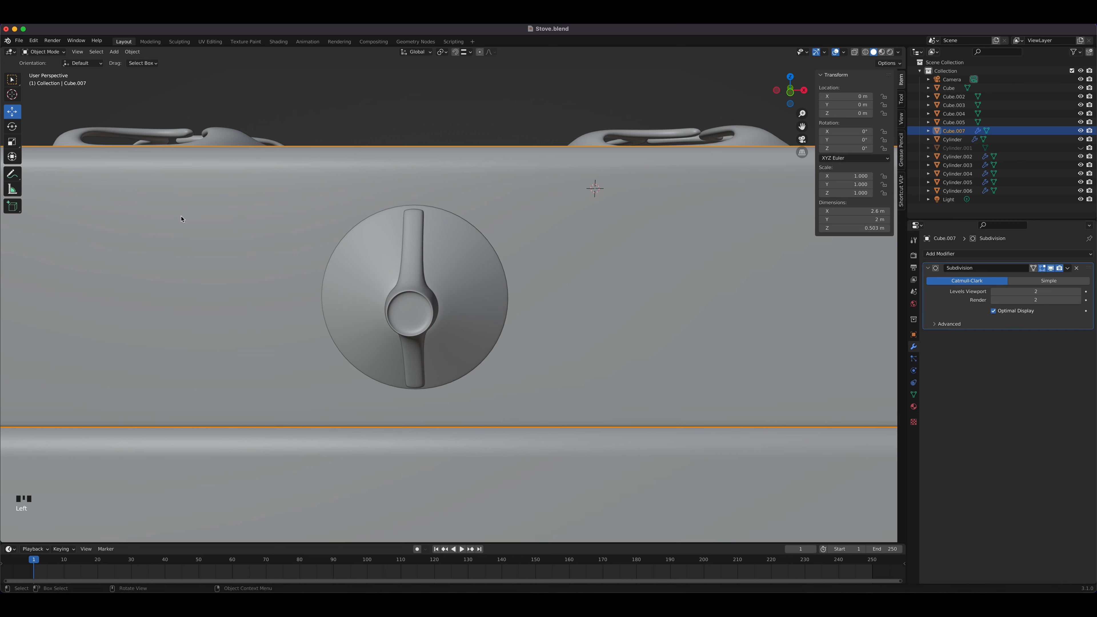
Step: Unhide Cylinder.001 and select it in front of the stove
click(1080, 156)
click(1080, 156)
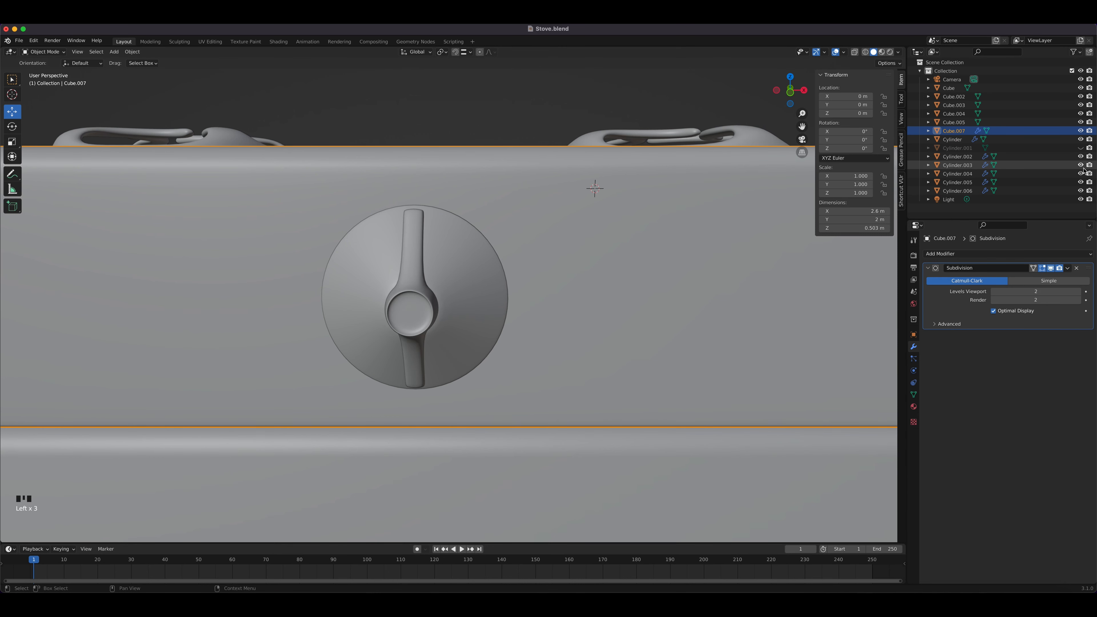
click(1080, 147)
scroll(414, 295, down, 3)
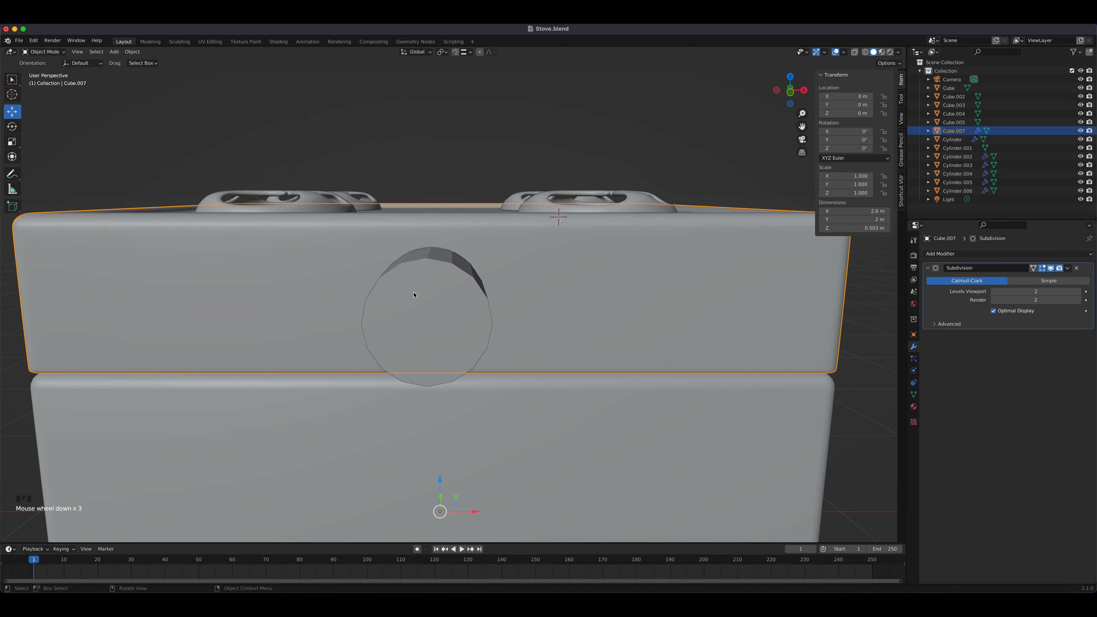
click(438, 317)
Step: Add a Subdivision Surface modifier to the unhidden cylinder with the viewport level set to 2
middle_drag(438, 317, 389, 348)
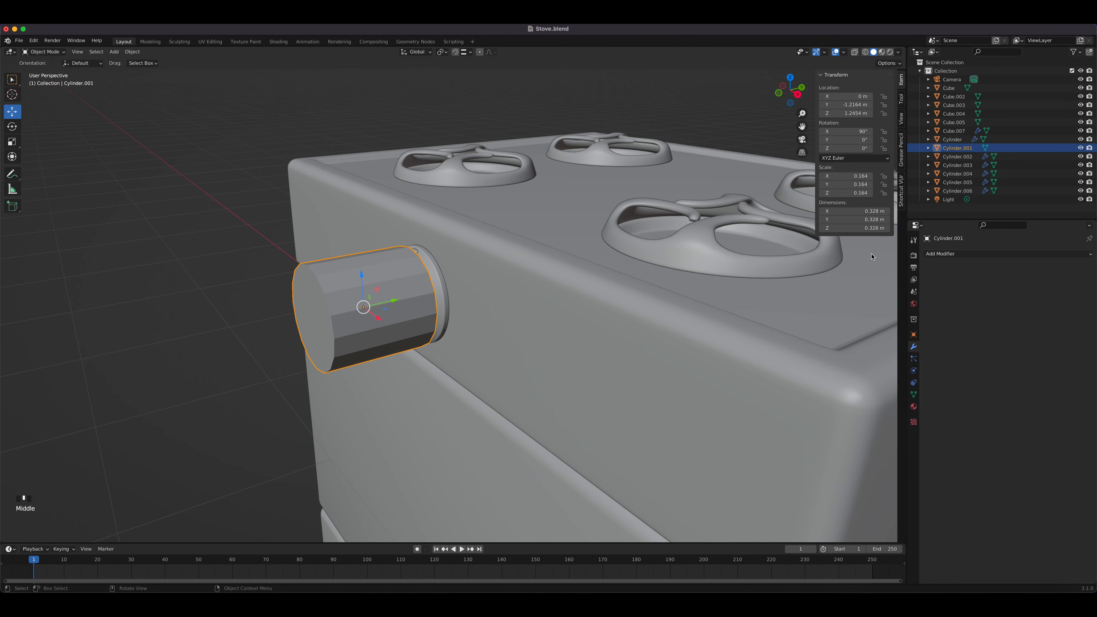
click(954, 255)
click(939, 409)
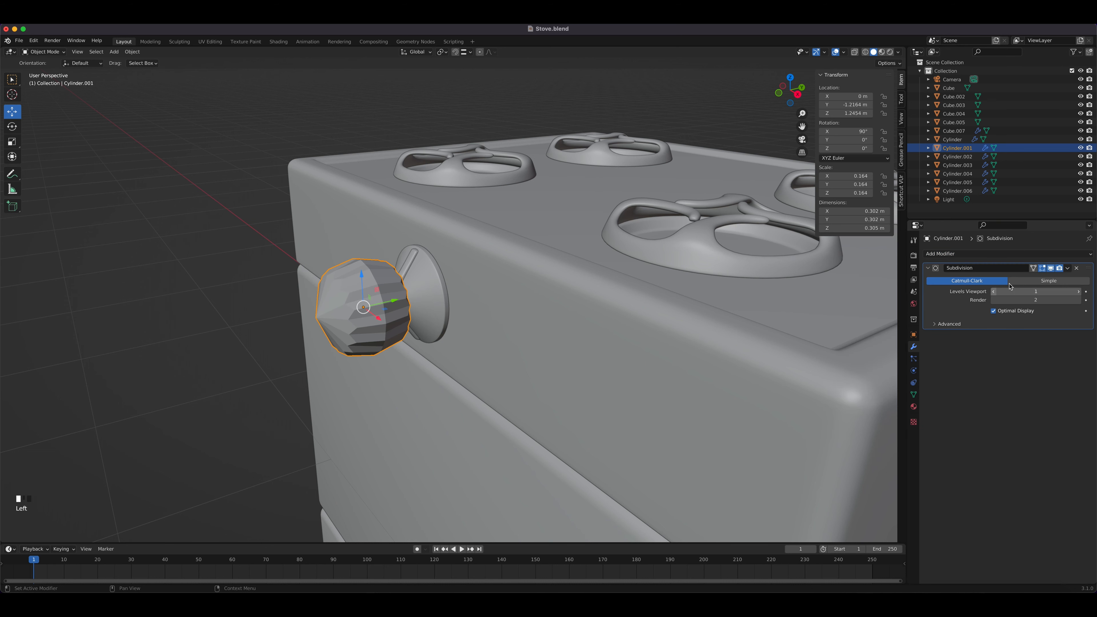
click(1077, 292)
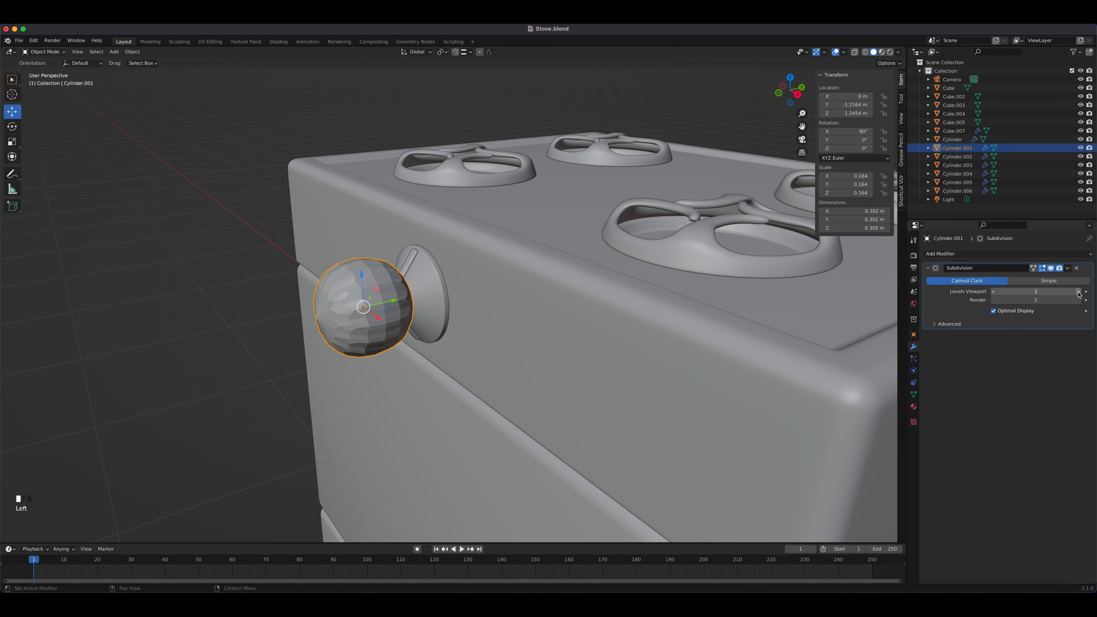
Step: Apply smooth shading to the subdivided cylinder
middle_drag(506, 287, 480, 277)
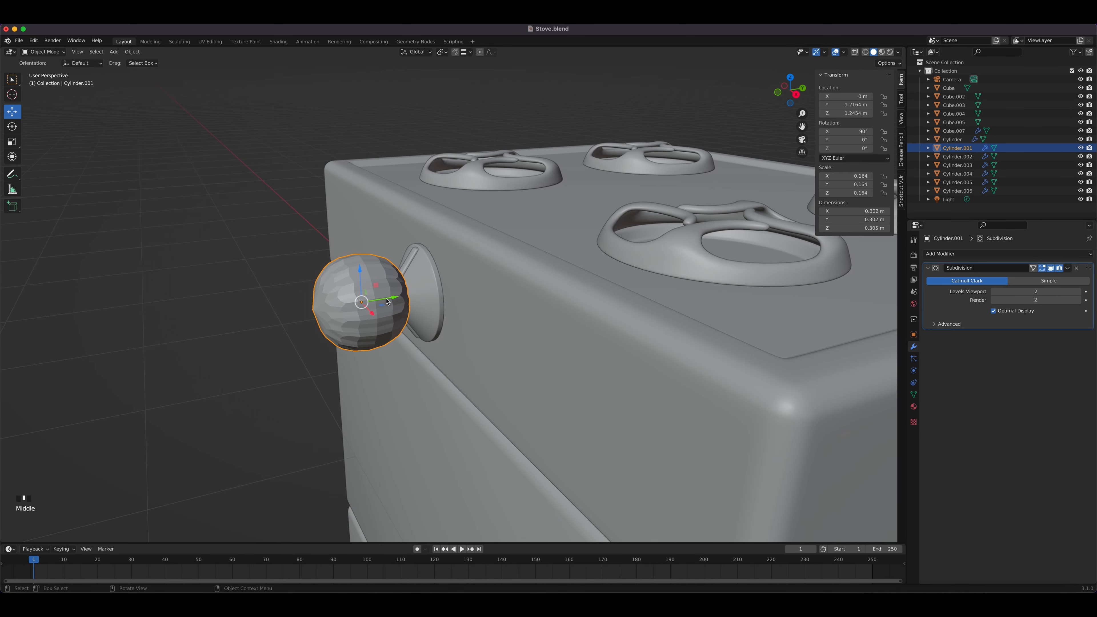
scroll(387, 304, up, 5)
middle_drag(388, 303, 345, 309)
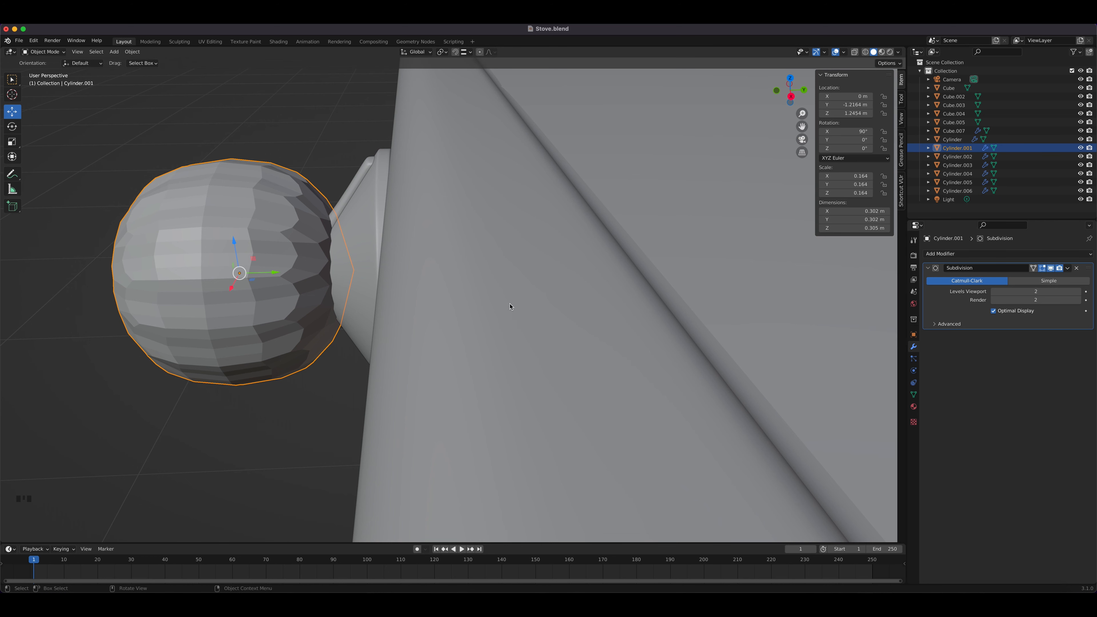
right_click(295, 283)
click(294, 281)
Step: Open the cylinder's mesh for editing and delete the end face that points toward the stove
key(Tab)
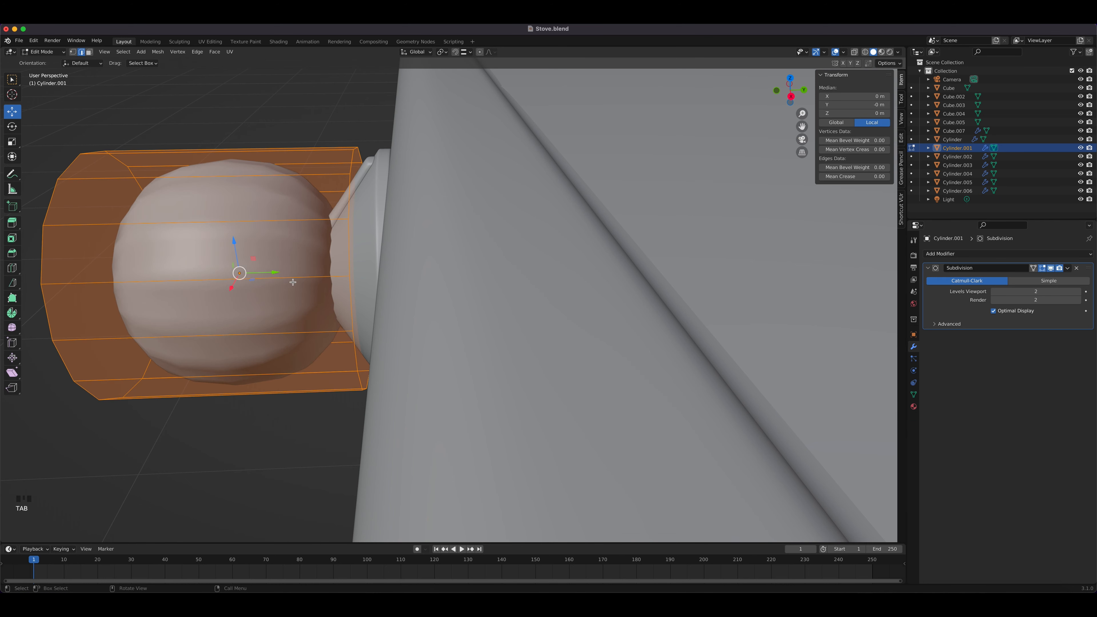
middle_drag(292, 282, 343, 232)
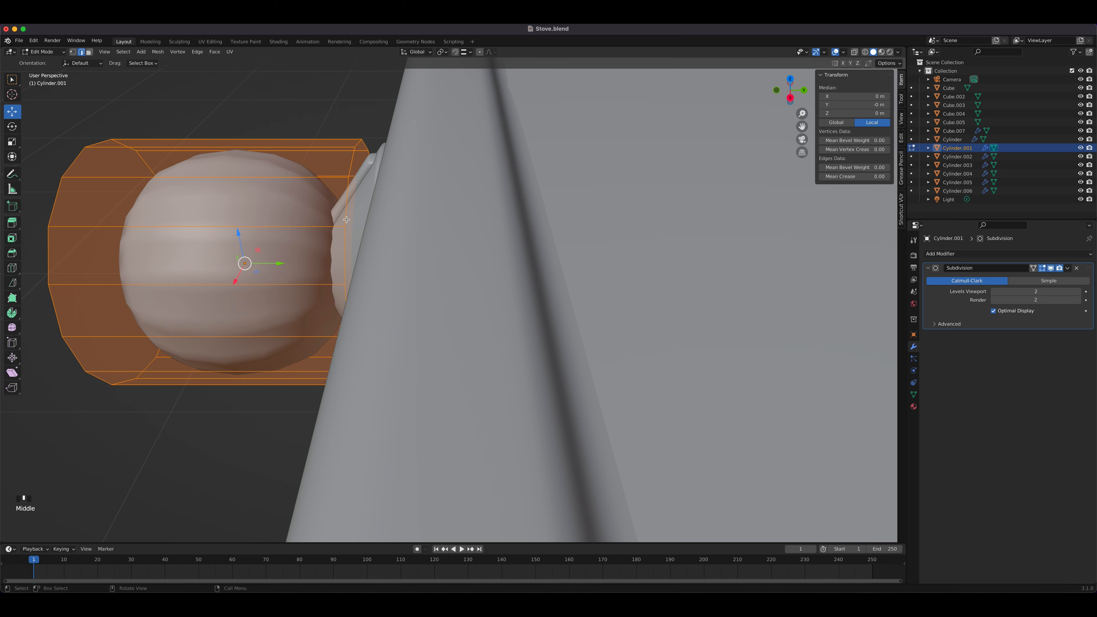
key(3)
click(355, 183)
key(Delete)
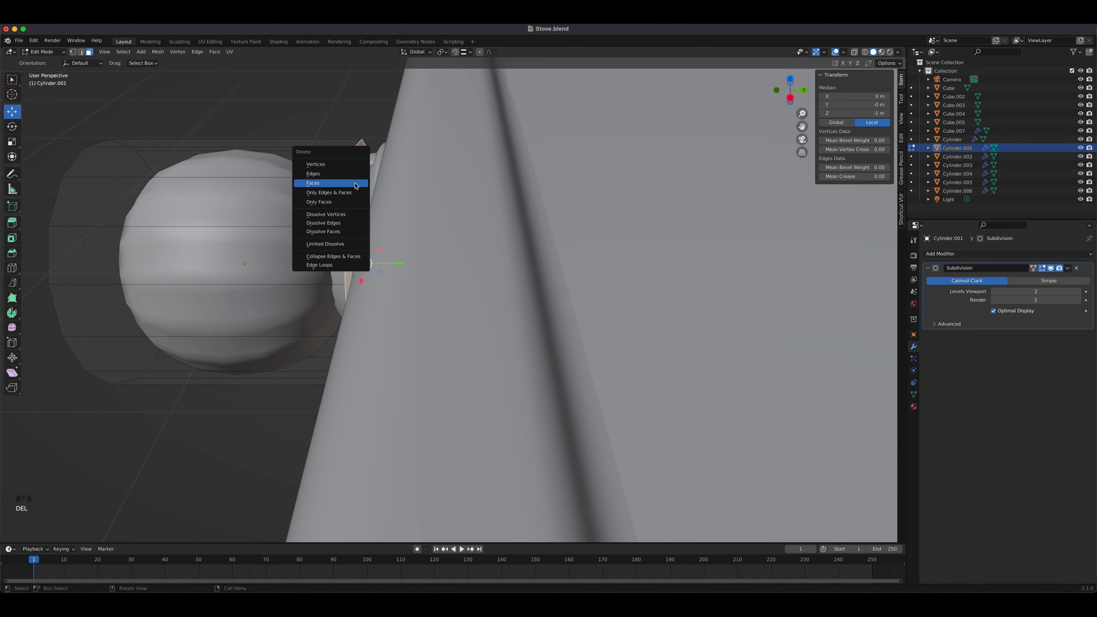
click(324, 183)
Step: Add a loop cut around the cylinder, slid toward its front end with a factor of about -0.74
middle_drag(226, 258, 268, 245)
shift+middle_drag(184, 293, 322, 246)
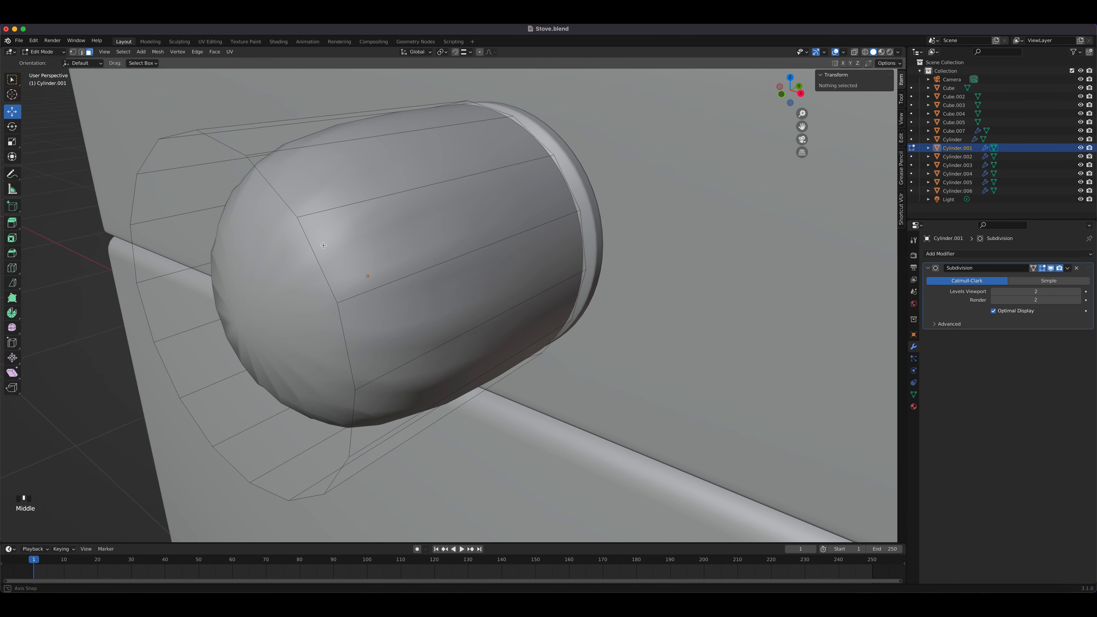
key(ctrl+r)
click(341, 208)
click(243, 224)
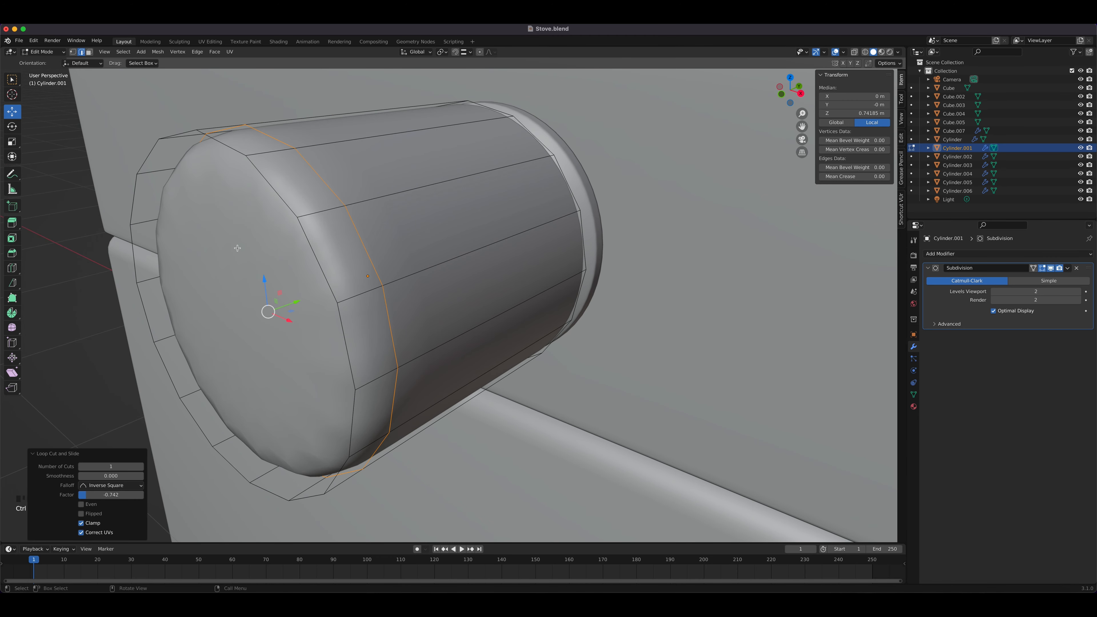
Step: Scale the cylinder's front face to about 0.84 and inset it by about 0.26 m
key(3)
click(236, 257)
key(s)
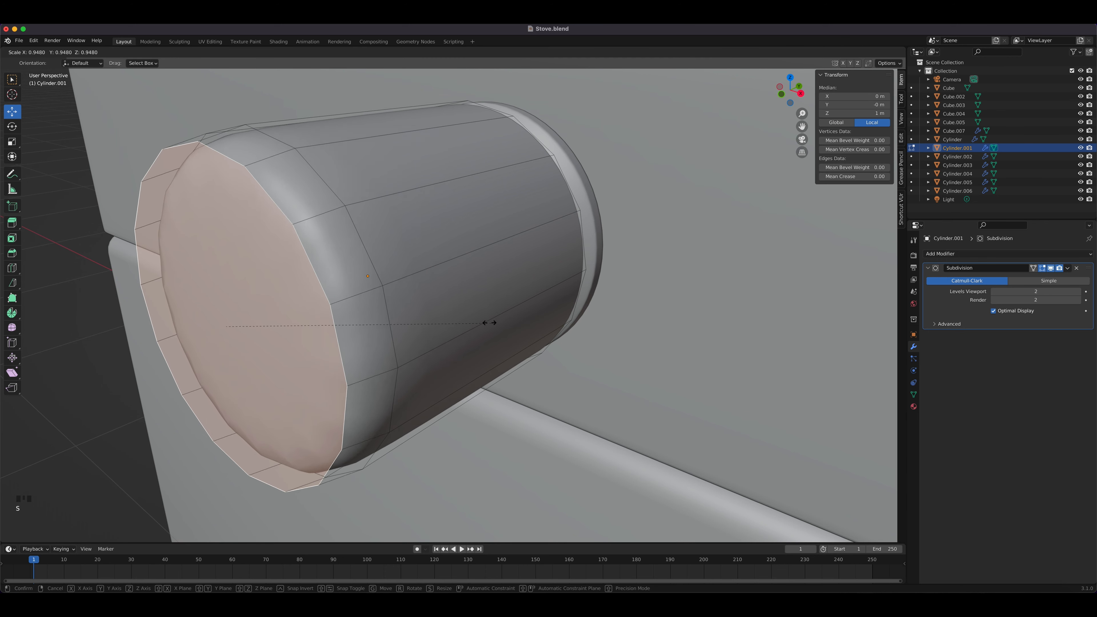
click(405, 309)
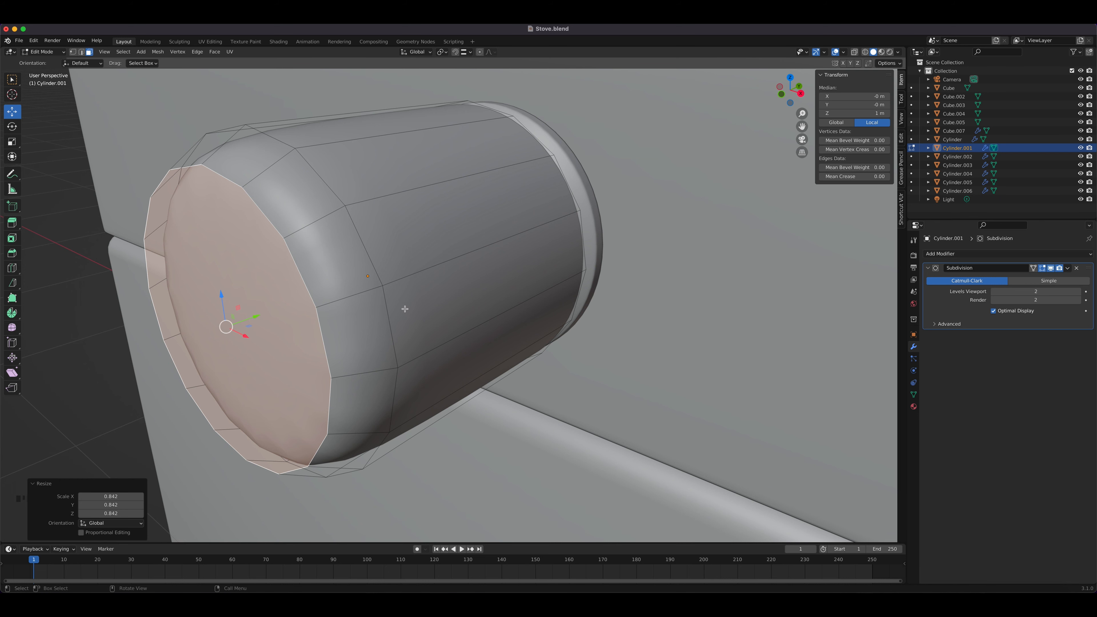
key(i)
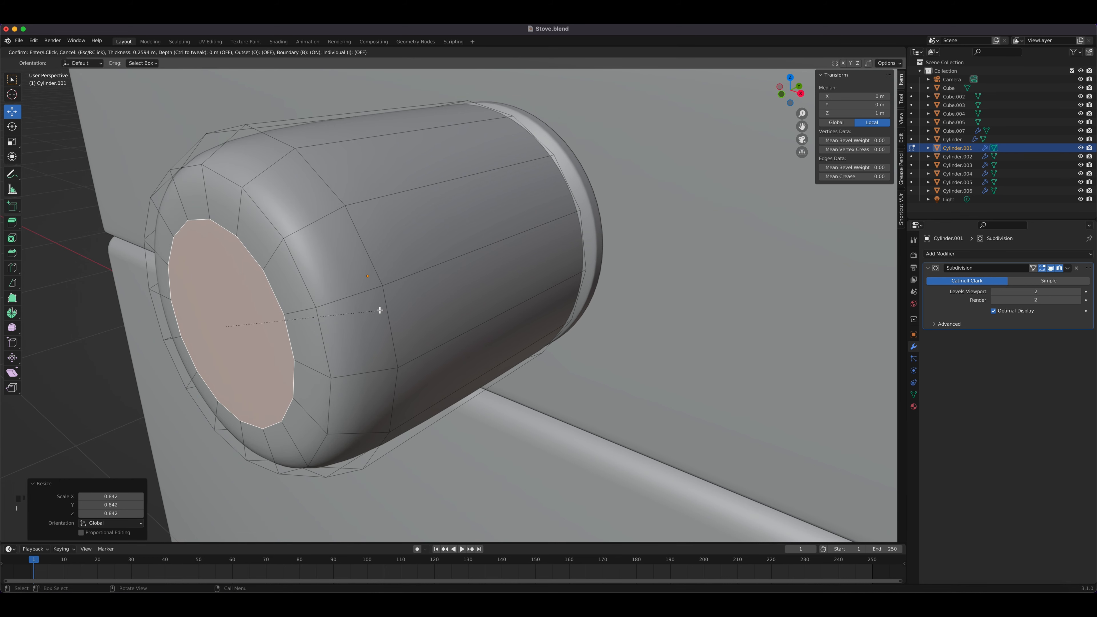
click(379, 307)
Step: Expand the selection to the whole rounded front cap and move it about 0.25 m along Y toward the stove
middle_drag(376, 311, 358, 316)
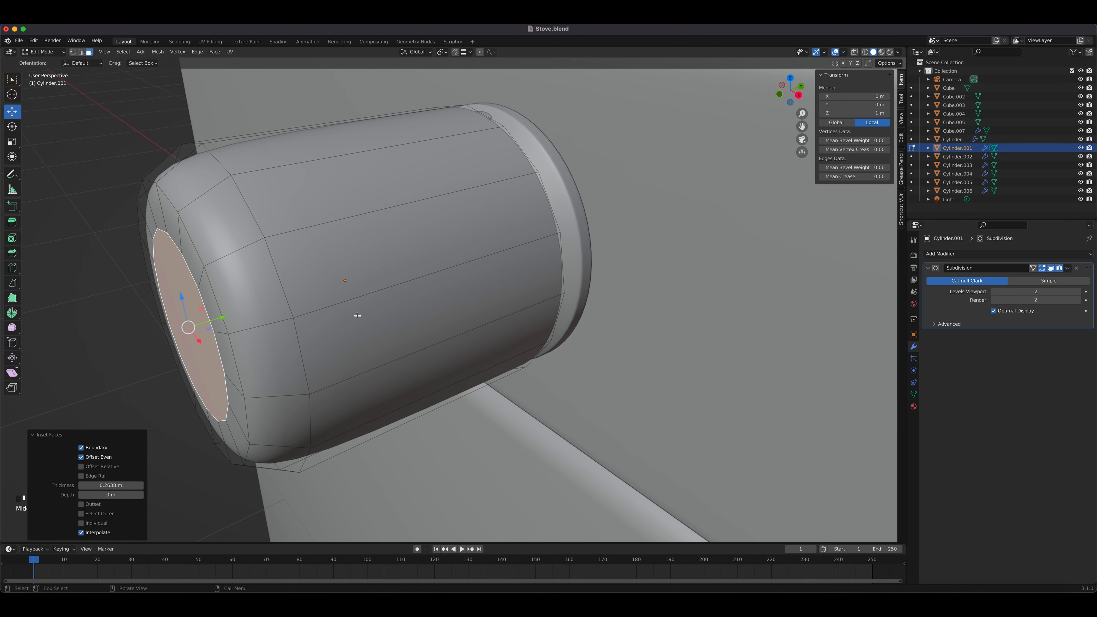
key(ctrl+KP_3)
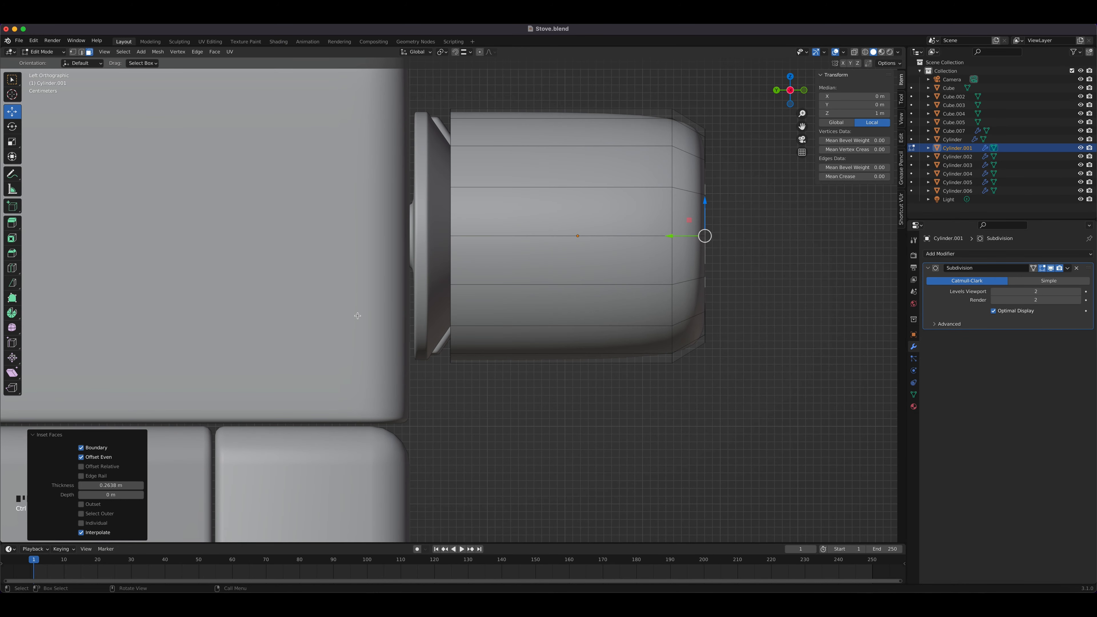
key(KP_1)
middle_drag(781, 158, 446, 323)
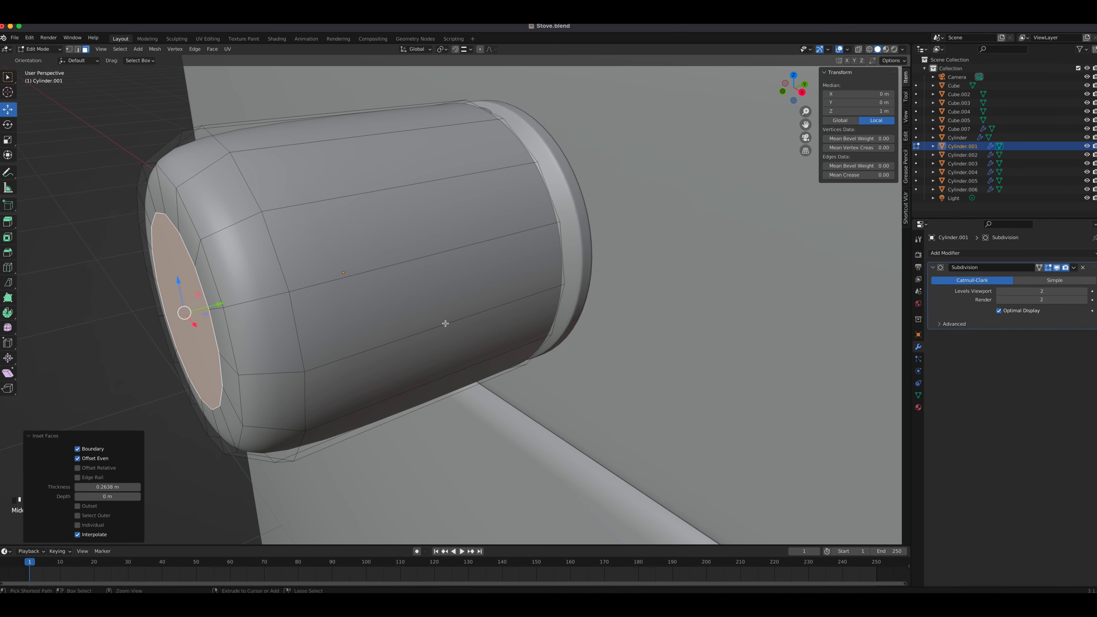
key(ctrl+KP_Add)
key(ctrl+KP_Add)
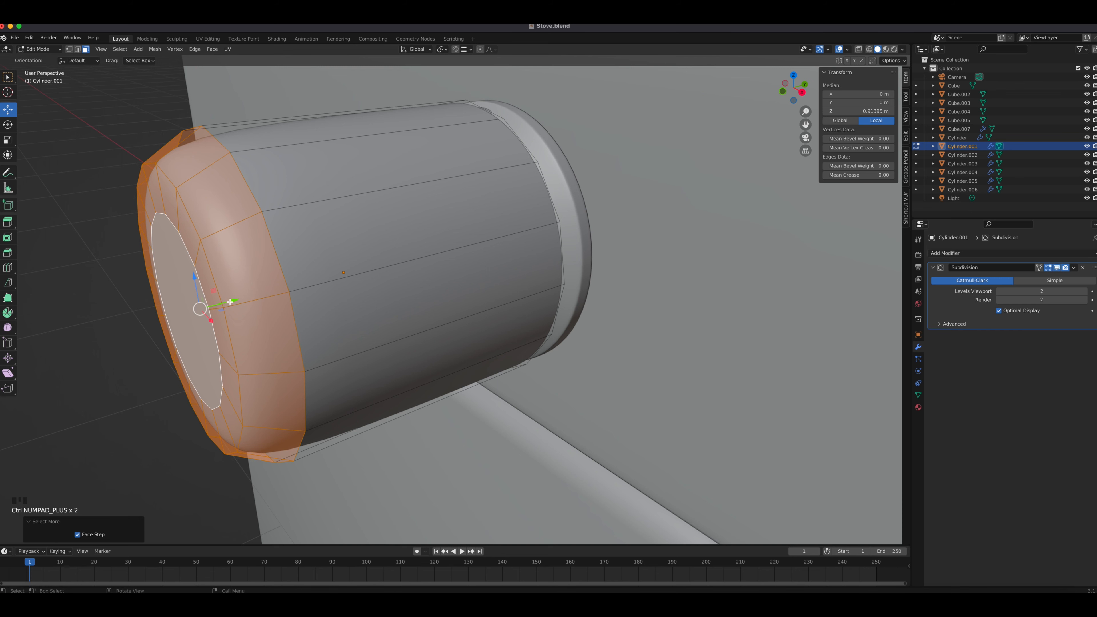
drag(230, 301, 461, 255)
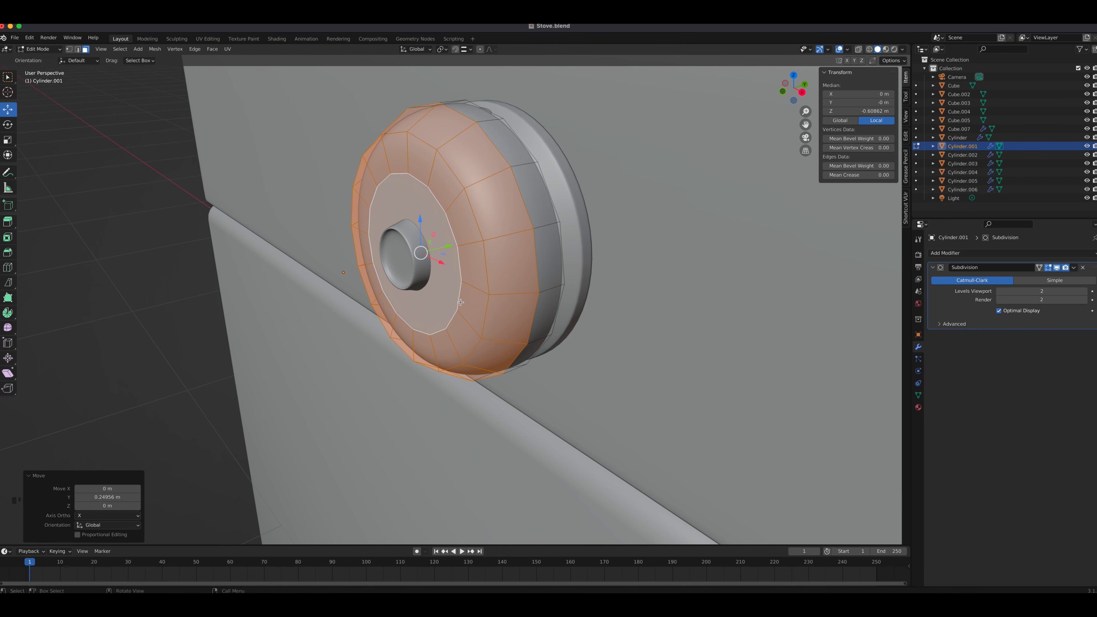
Step: In object mode, scale the shortened cylinder to about 0.13 and move it up about 0.23 m along Z, above the knob
key(KP_1)
key(Tab)
scroll(503, 323, down, 5)
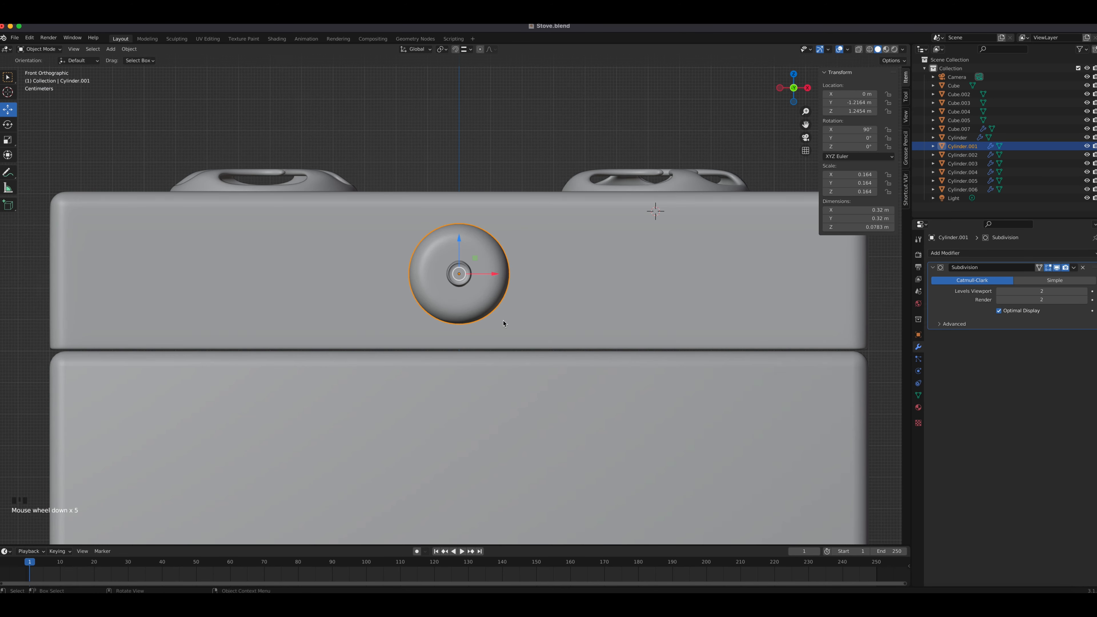
key(s)
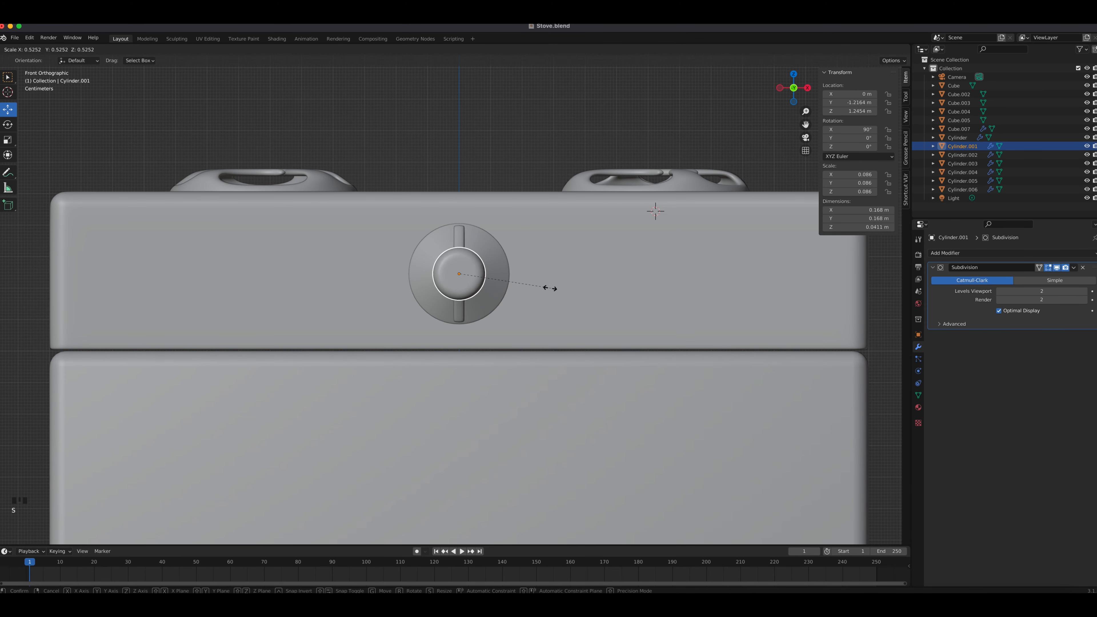
click(481, 279)
scroll(482, 281, up, 4)
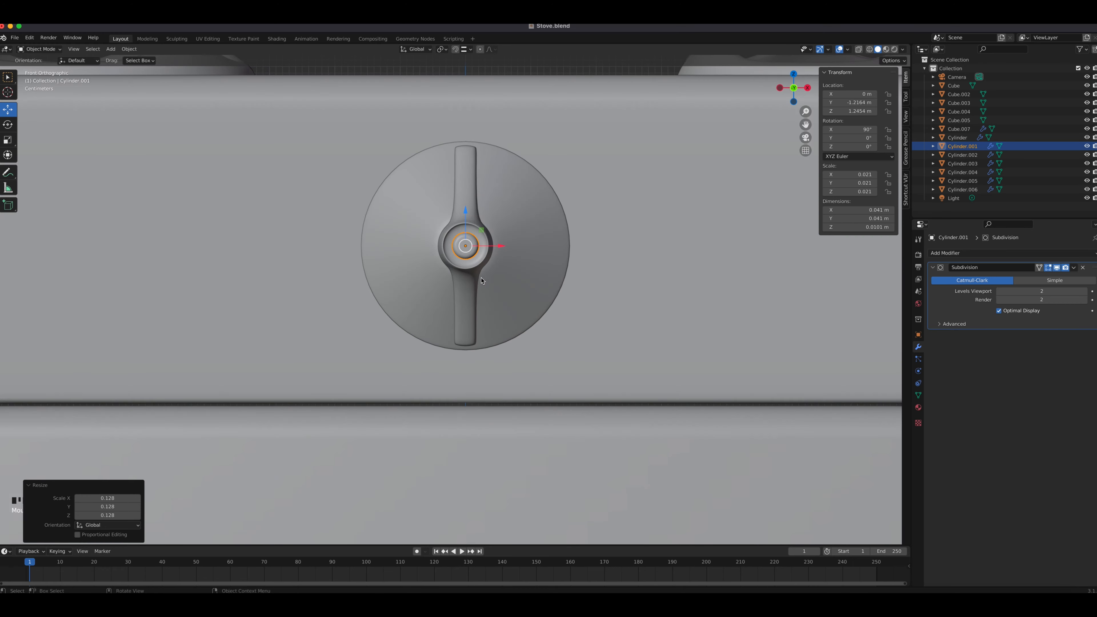
drag(467, 211, 467, 59)
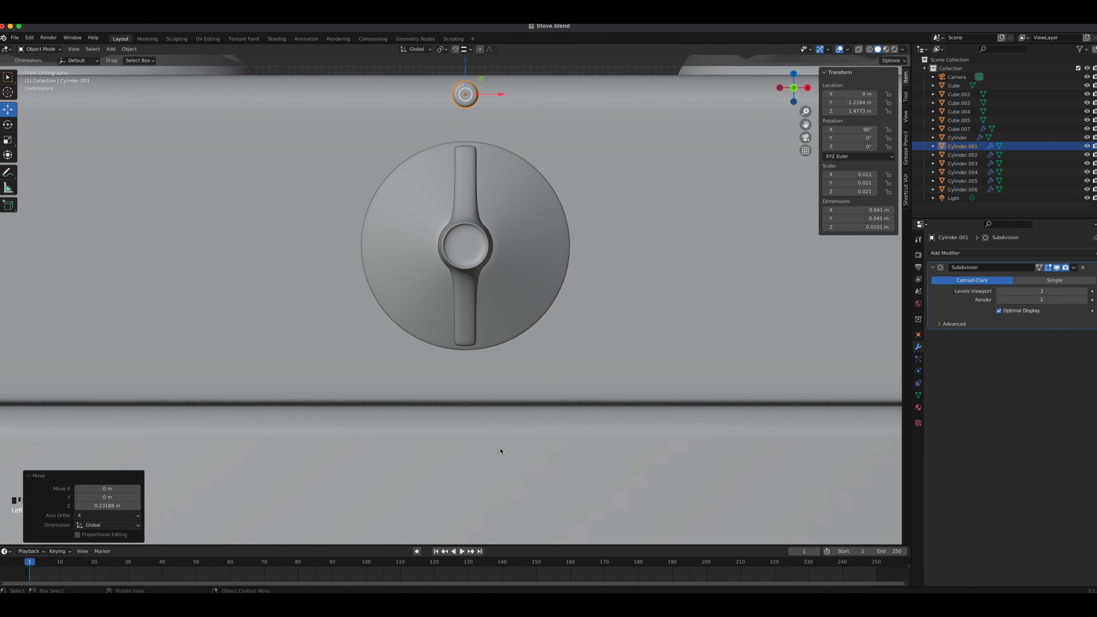
middle_drag(576, 207, 343, 158)
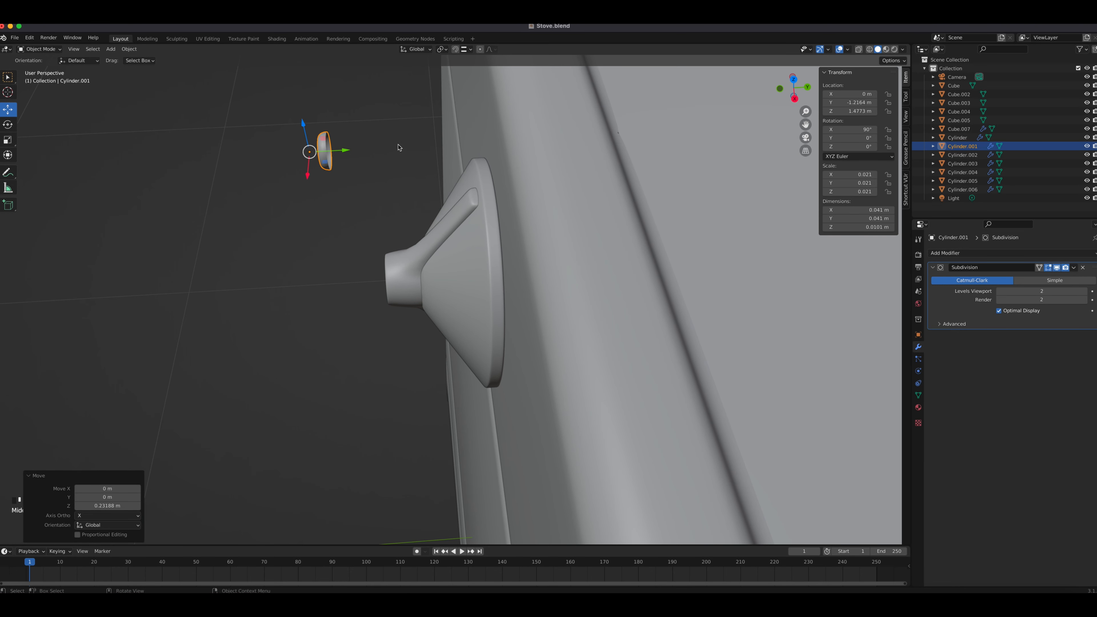
Step: Move the small cylinder about 0.22 m along Y toward the stove front and check the kitchen reference image in Chrome
drag(337, 156, 541, 177)
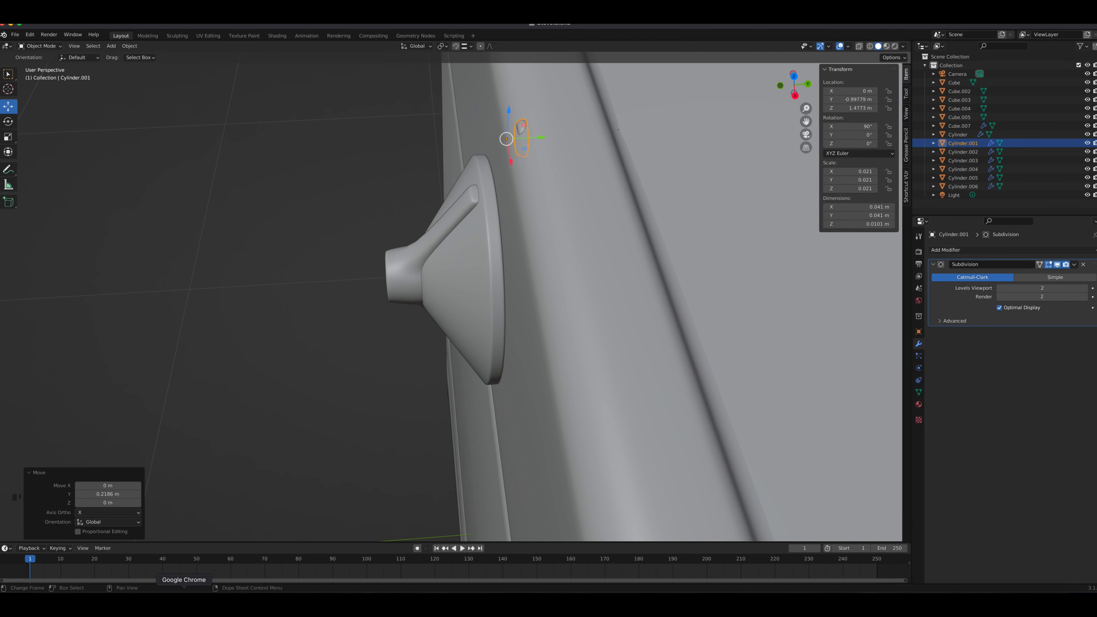
click(184, 603)
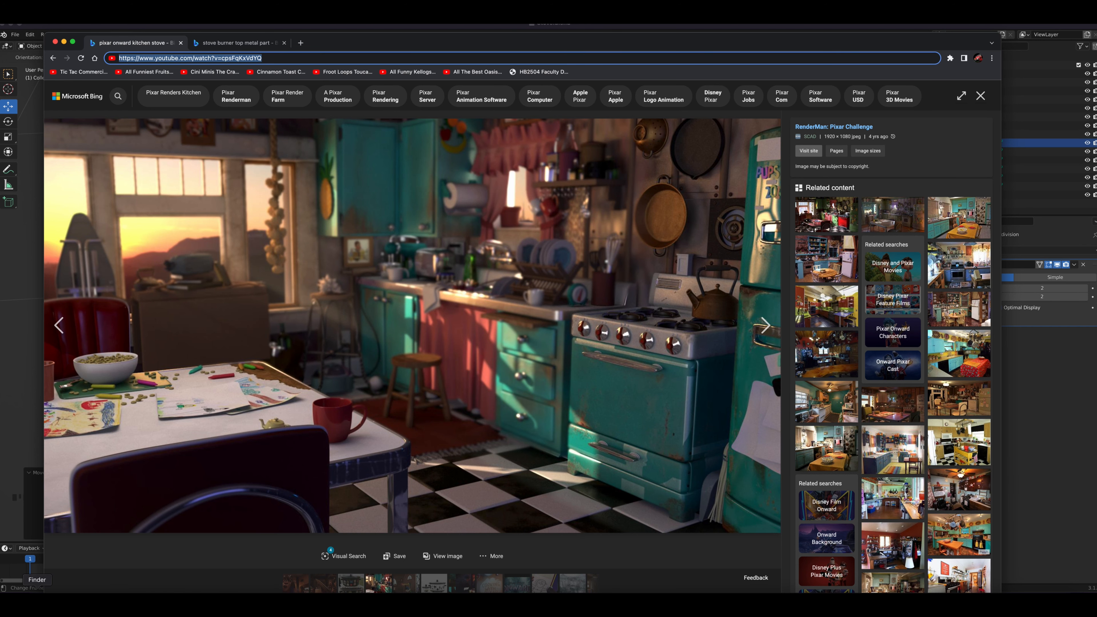
click(21, 457)
click(523, 126)
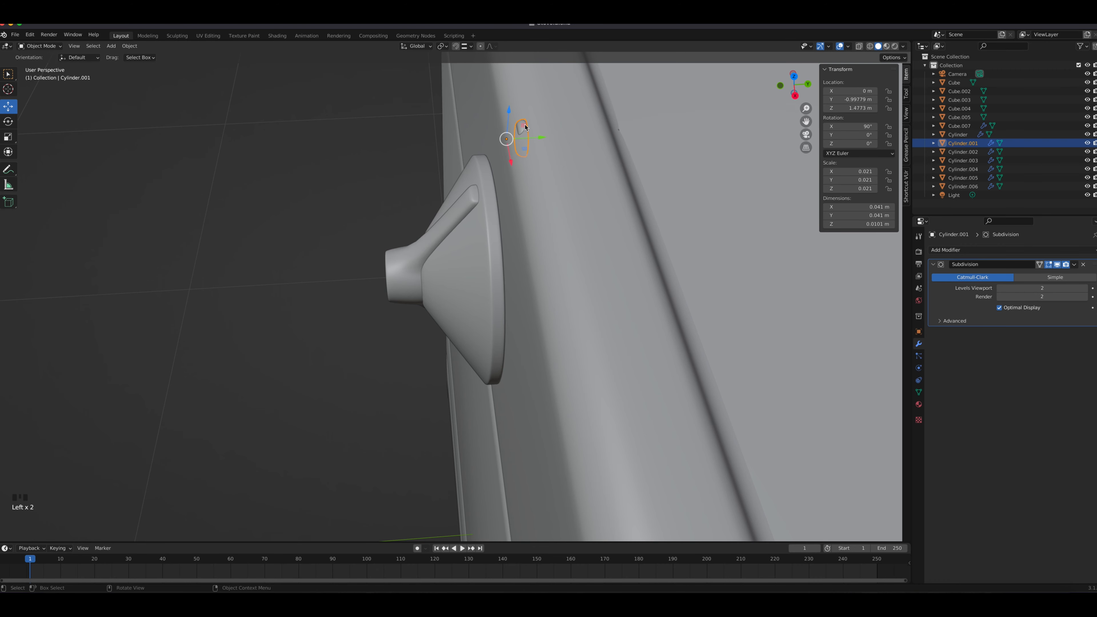
Step: Lower the small cylinder about 0.019 m along Z and pull it outward about 0.021 m along Y
key(KP_1)
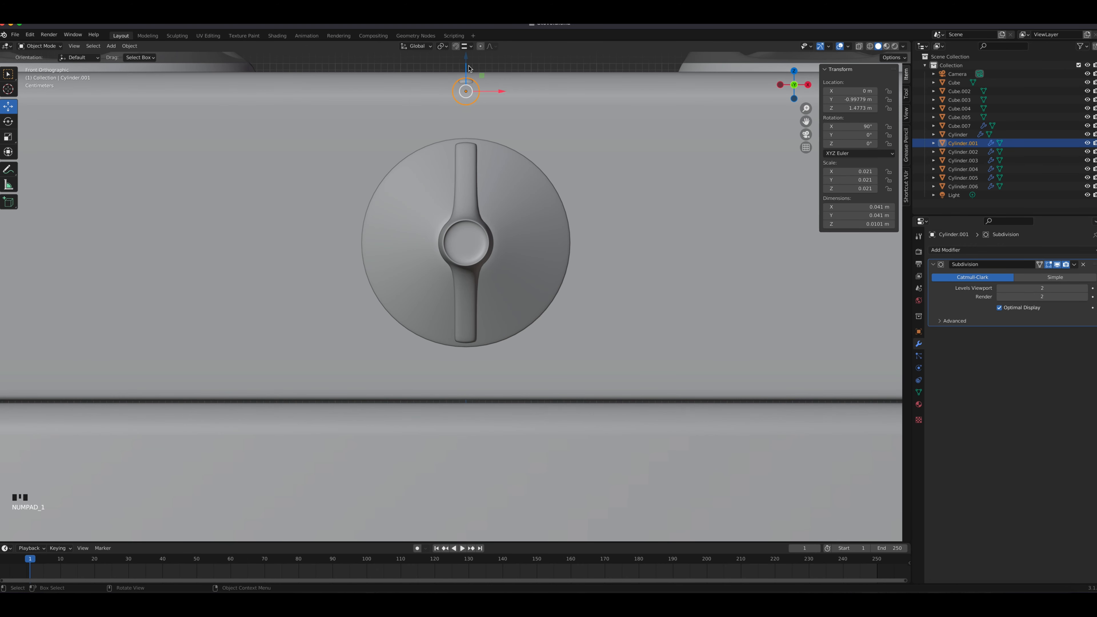
drag(469, 68, 465, 71)
middle_drag(464, 71, 525, 104)
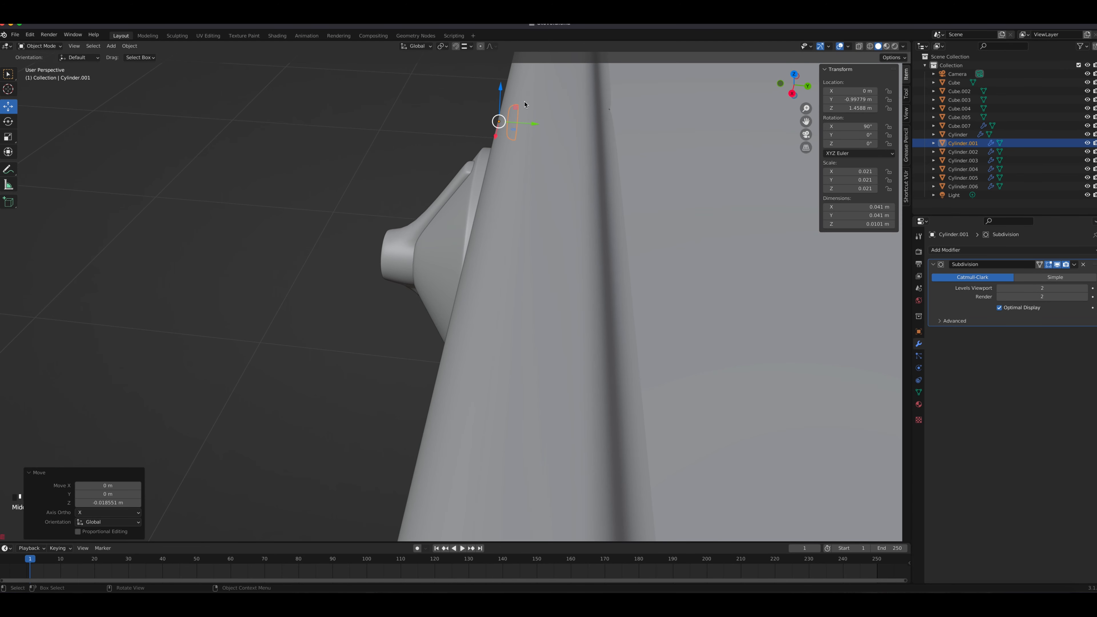
drag(532, 128, 514, 125)
Step: In edit mode, move the small cylinder's rear edge loop about 0.005 m along Y into the stove front
scroll(514, 124, up, 3)
shift+middle_drag(516, 126, 466, 342)
middle_drag(475, 275, 472, 276)
key(Tab)
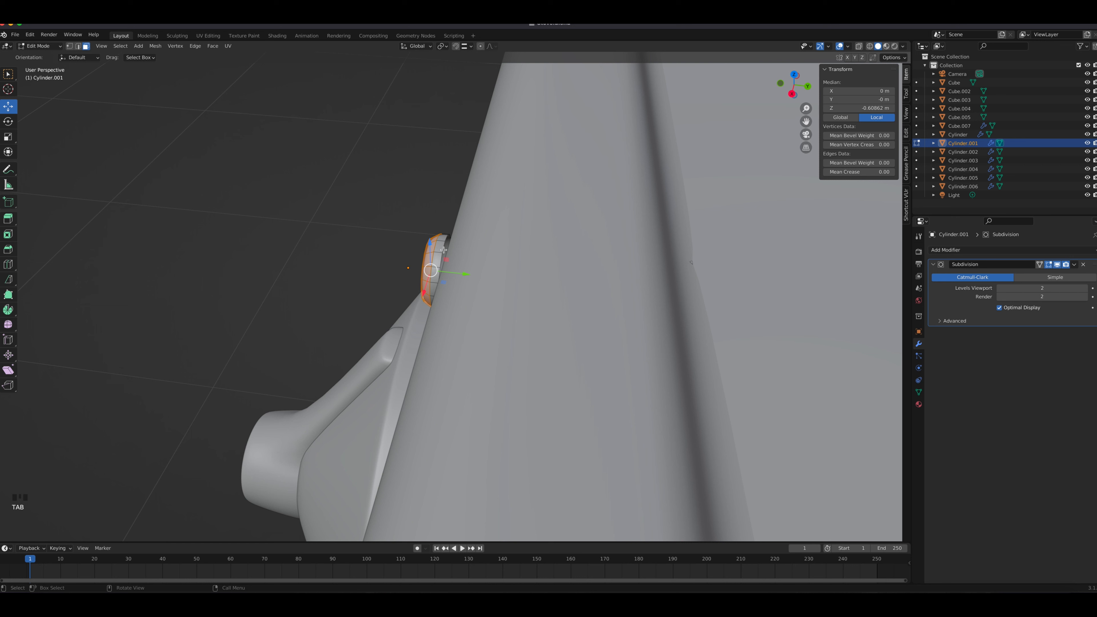
key(2)
alt+click(450, 253)
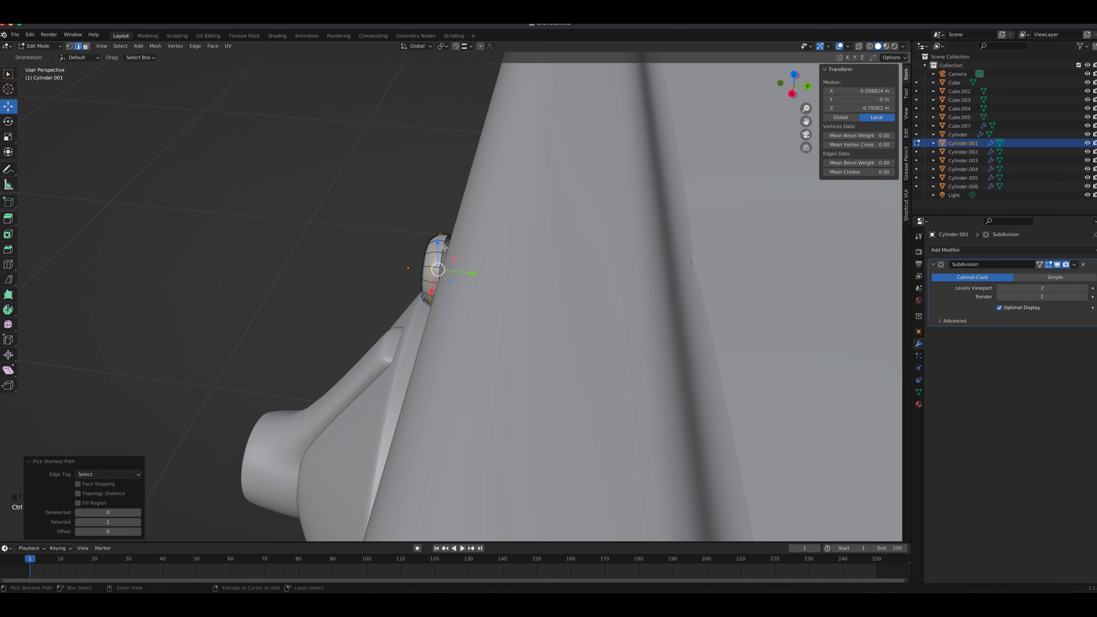
click(444, 247)
alt+click(444, 248)
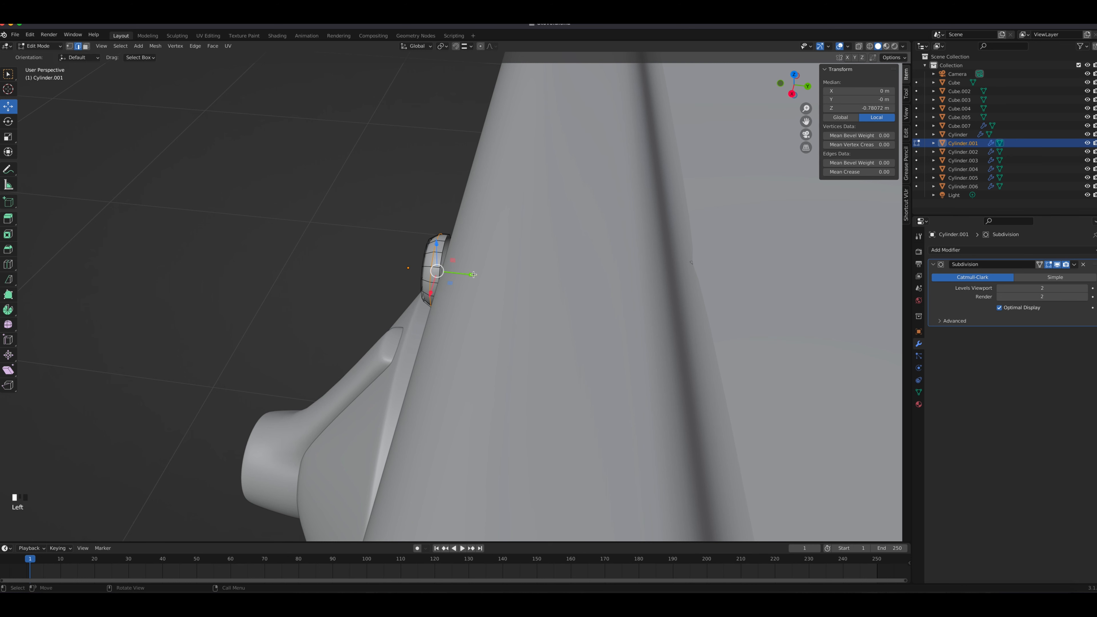
scroll(446, 259, up, 2)
scroll(445, 258, up, 1)
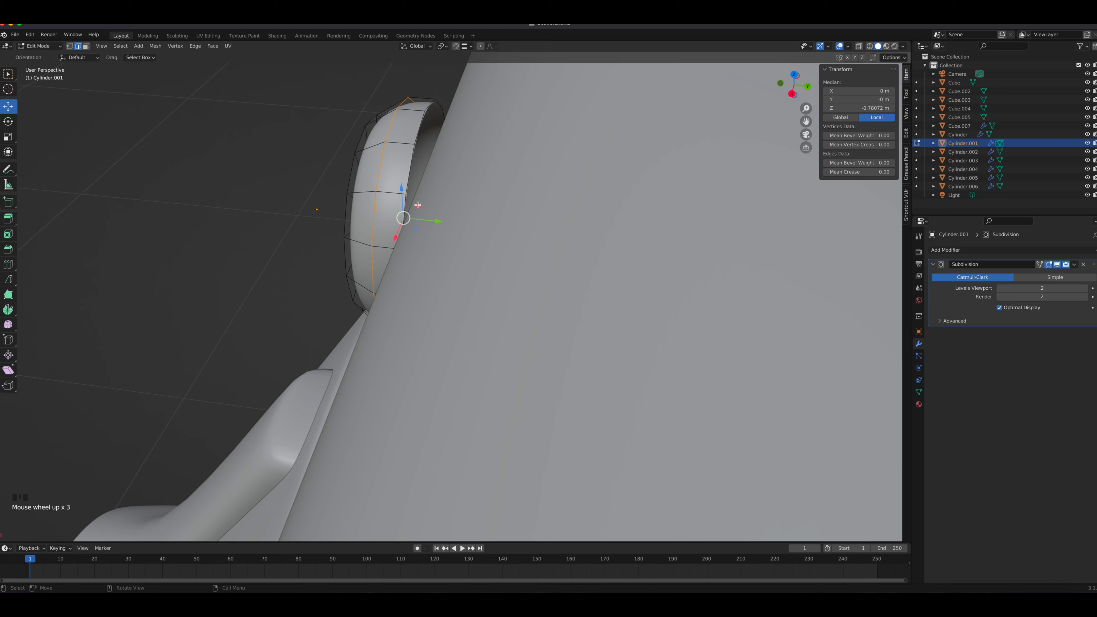
click(410, 172)
alt+click(410, 173)
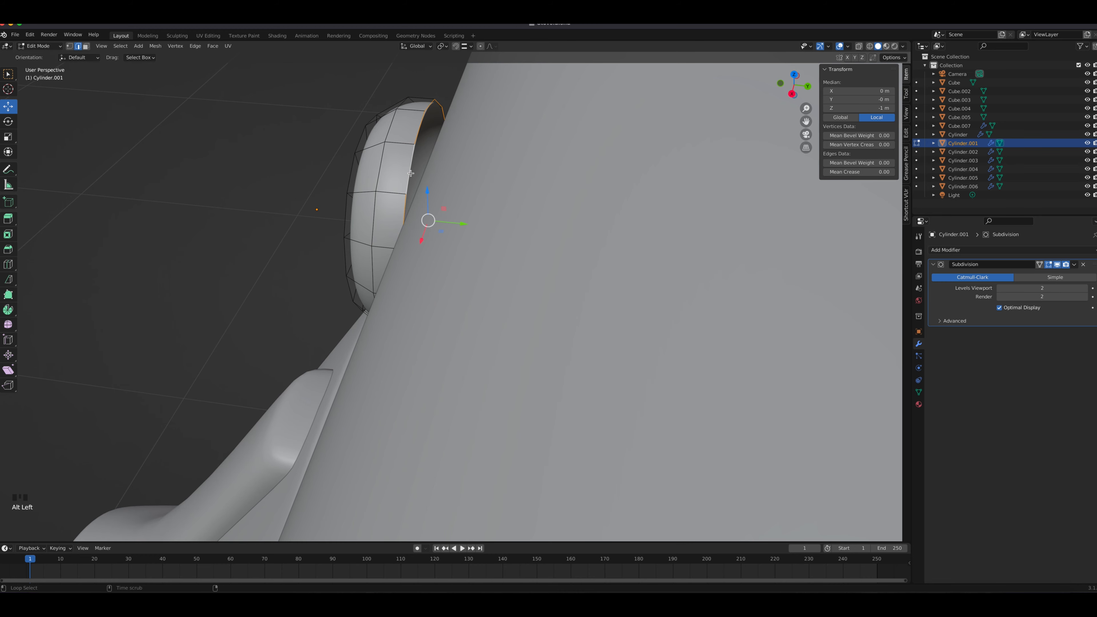
drag(467, 223, 497, 228)
middle_drag(497, 229, 559, 250)
scroll(594, 278, down, 5)
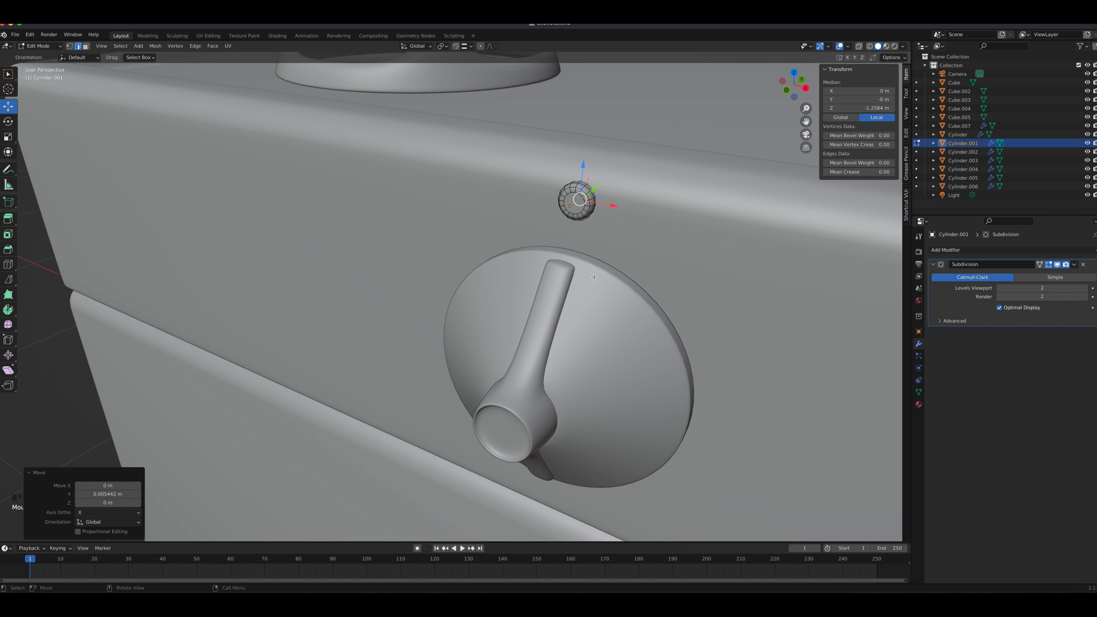
key(Tab)
Step: Duplicate the small button by about -0.077 m in X and -0.014 m in Z, and duplicate that copy about 0.146 m along X
key(KP_1)
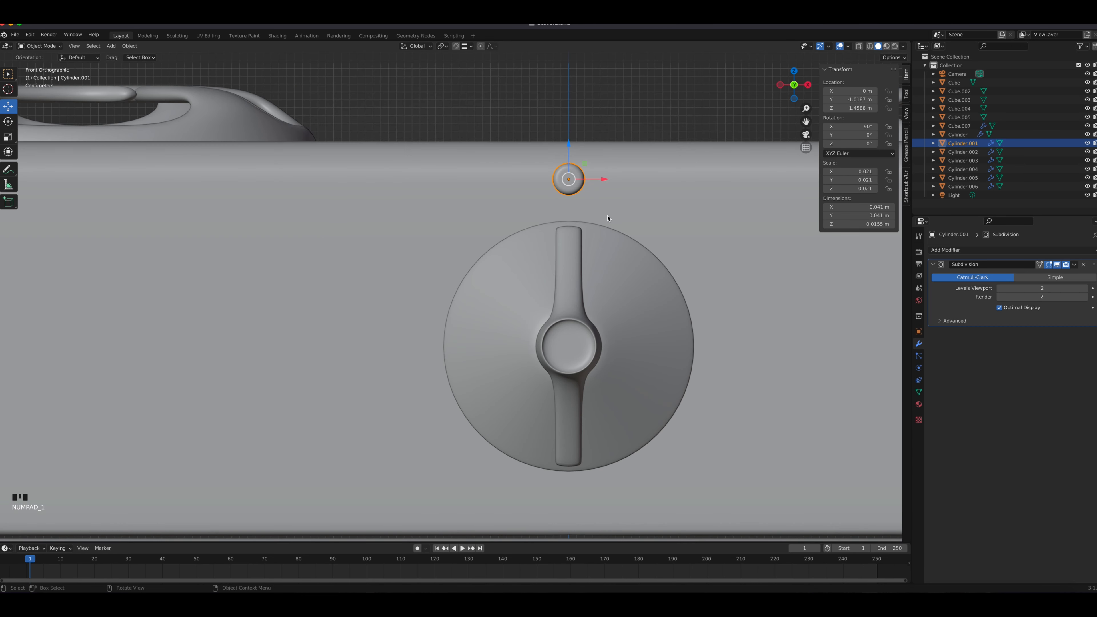
scroll(608, 218, up, 2)
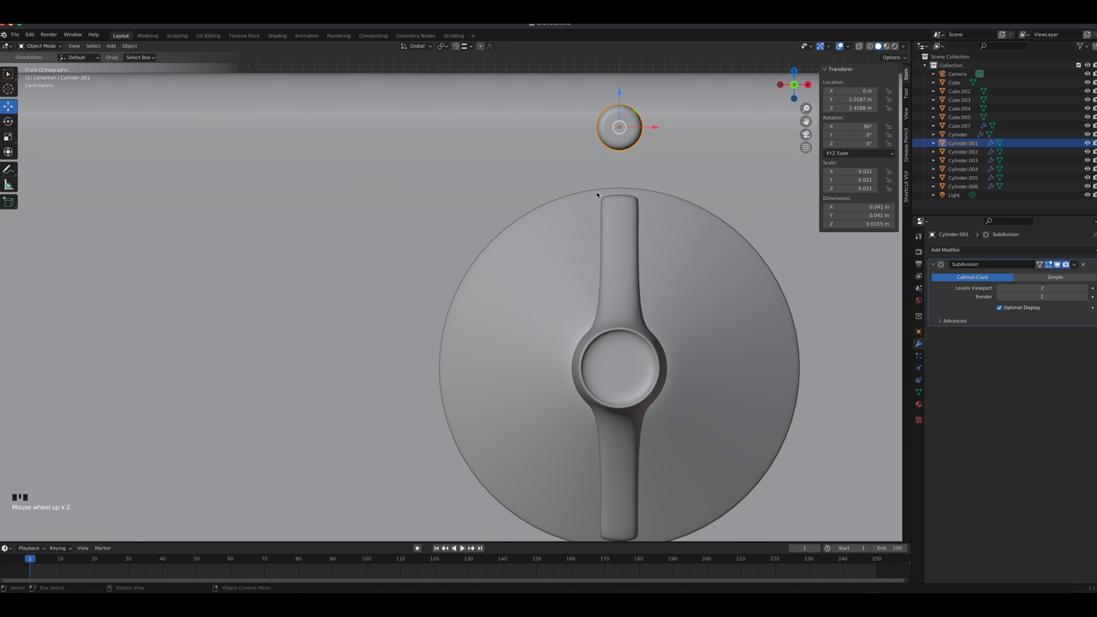
key(shift+d)
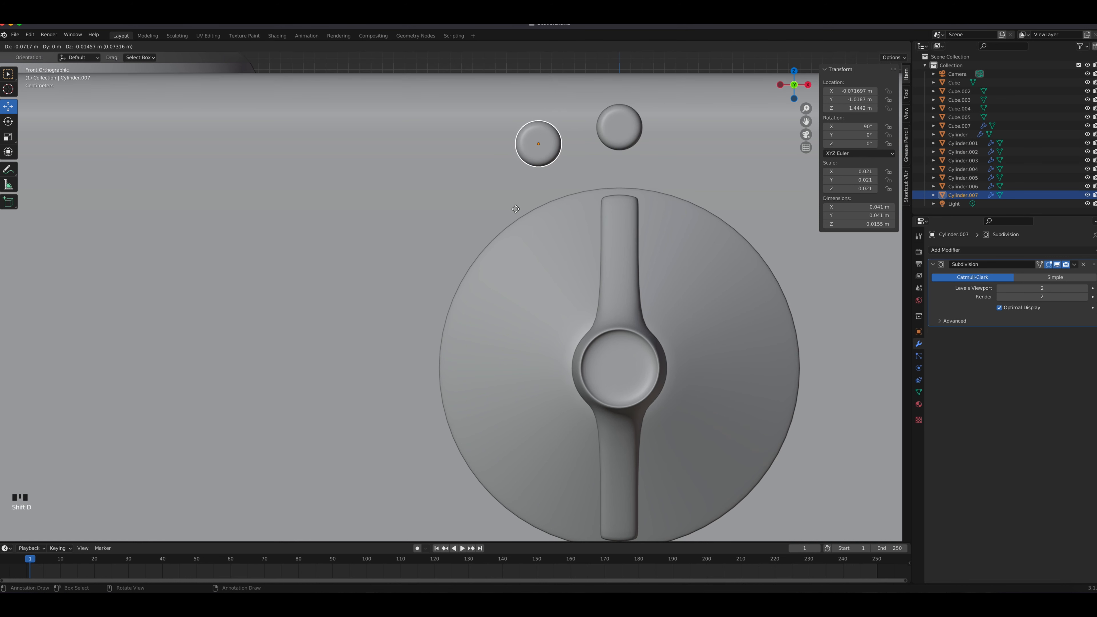
click(510, 208)
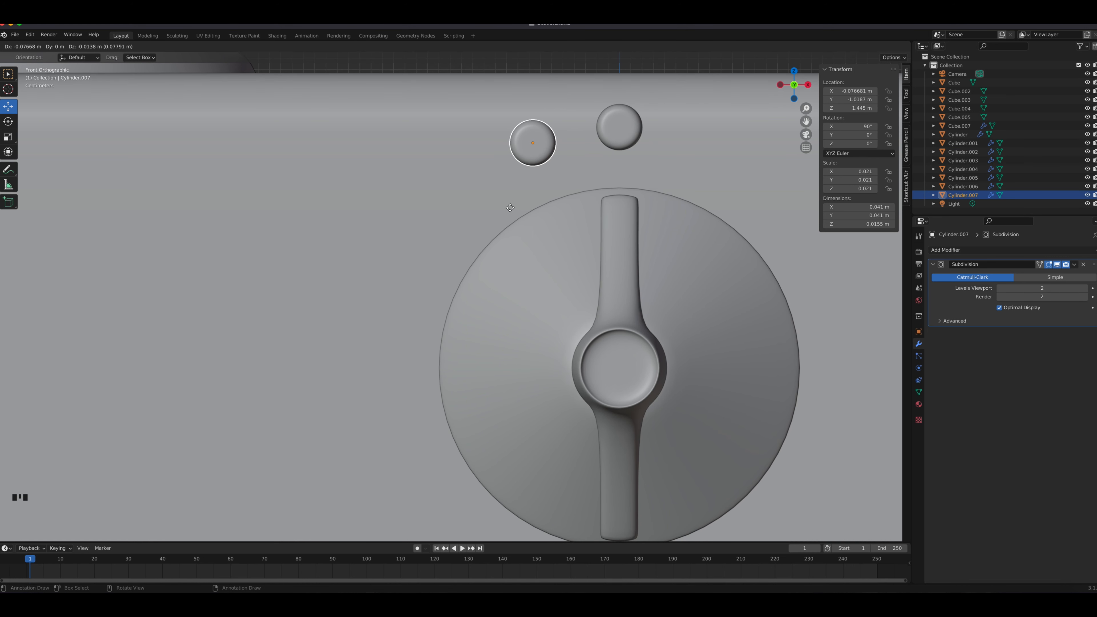
key(shift+d)
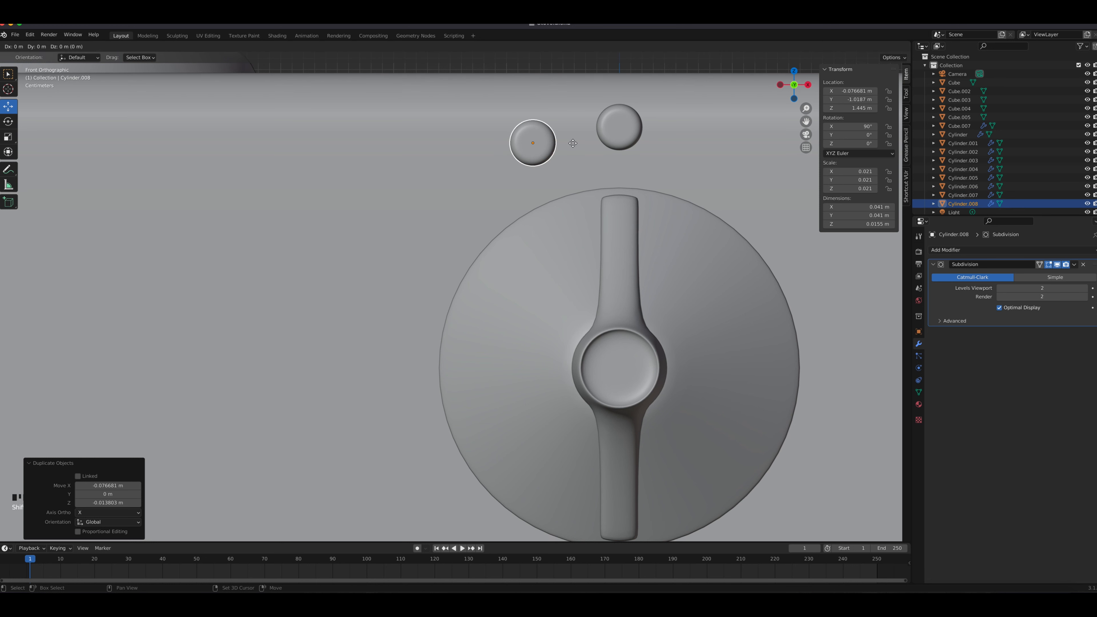
key(x)
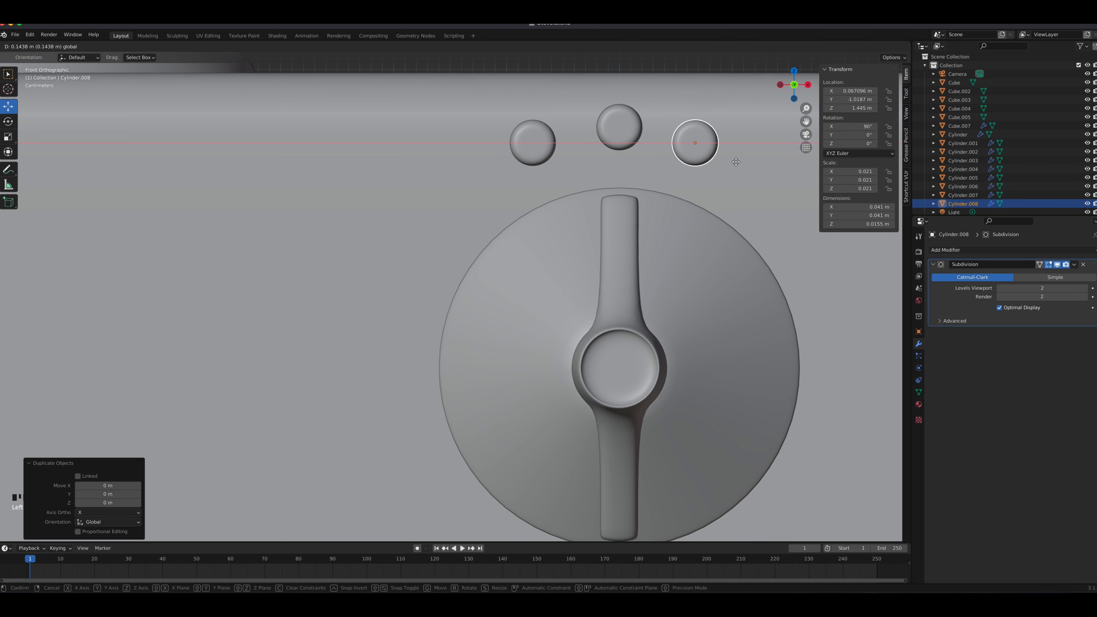
click(739, 162)
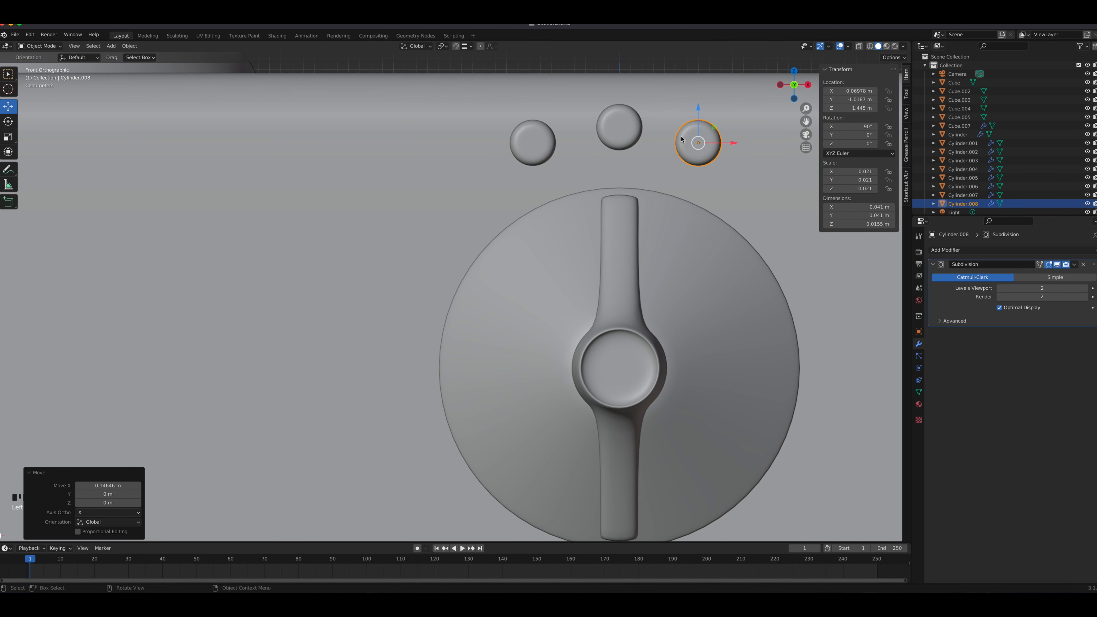
Step: Examine the knob and its three small buttons on the whole stove and compare them with the kitchen reference image in Chrome
scroll(617, 265, down, 5)
middle_drag(618, 265, 544, 292)
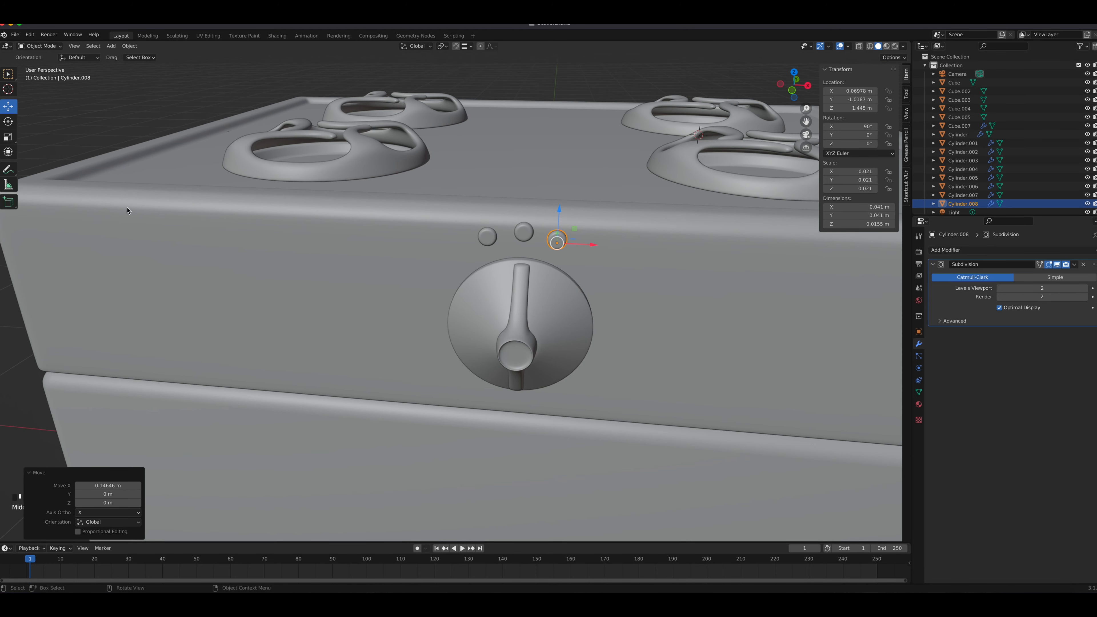
middle_drag(561, 345, 492, 259)
scroll(493, 260, down, 5)
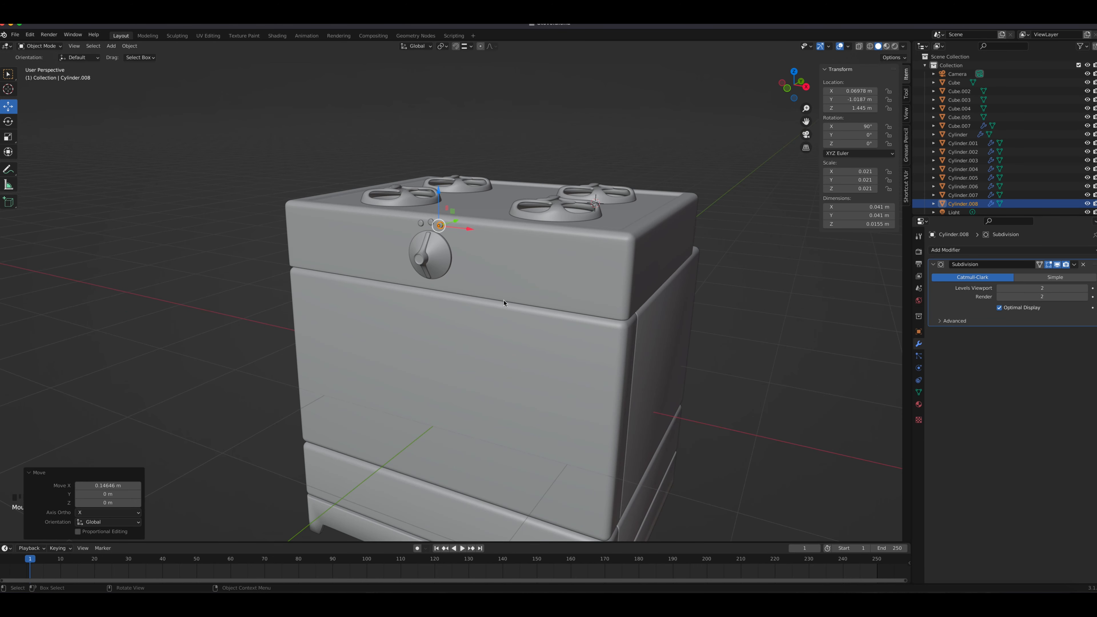
shift+middle_drag(498, 307, 503, 339)
click(154, 592)
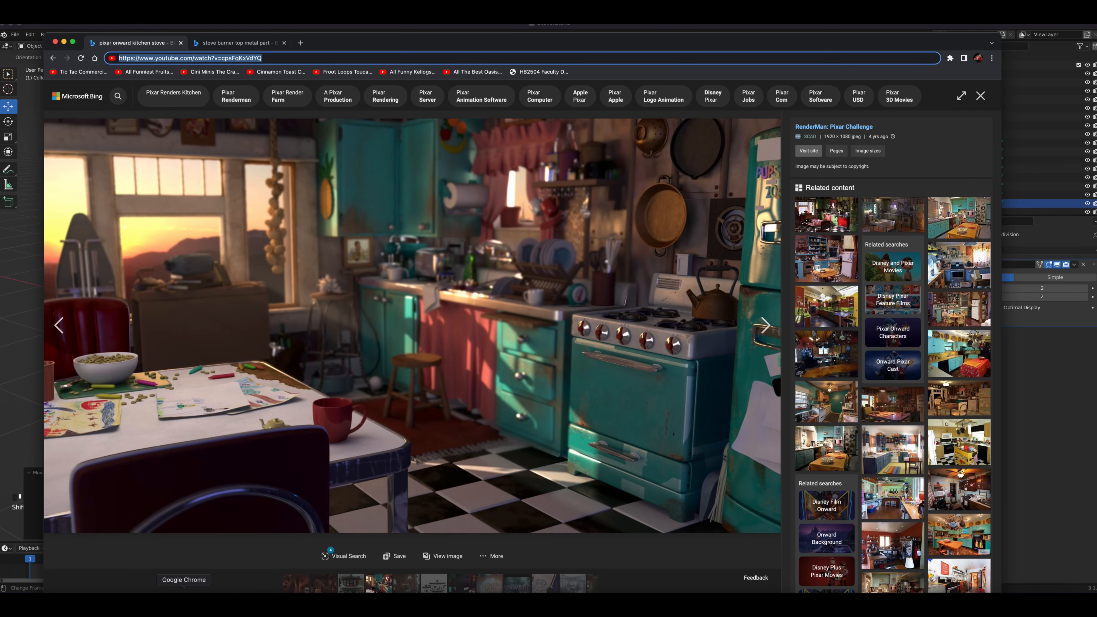
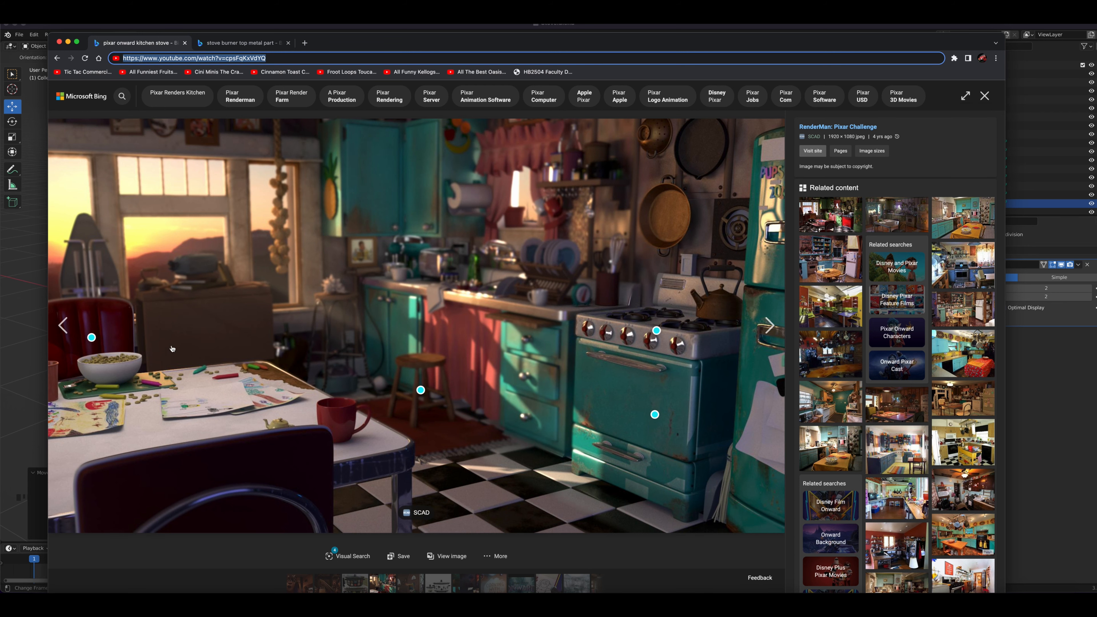
click(10, 314)
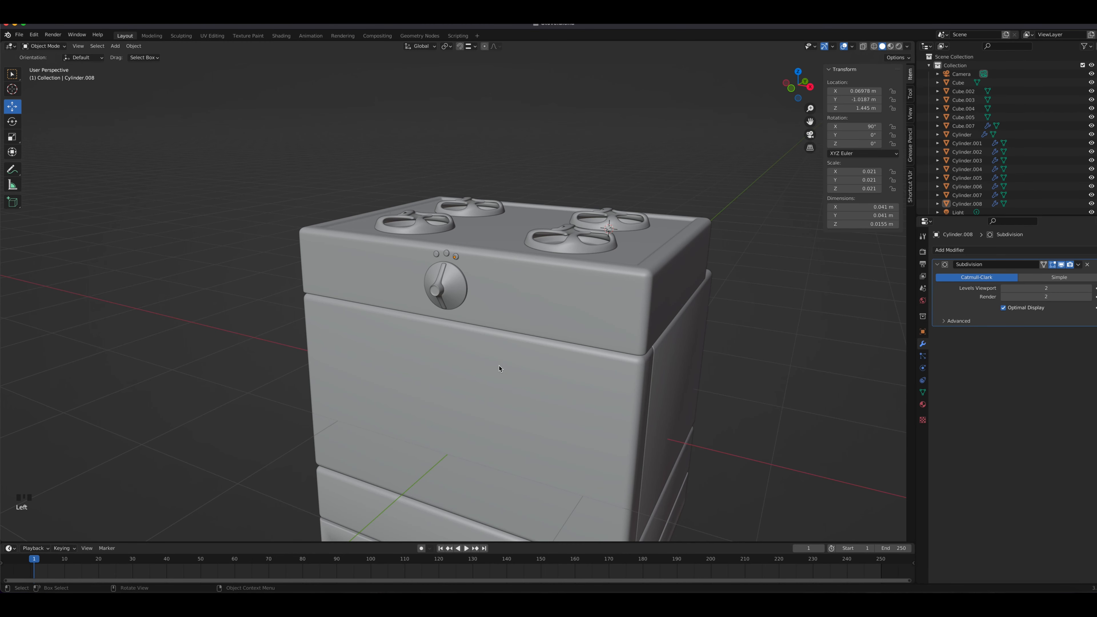
Step: Back in Blender's object mode, add a 16-vertex cylinder mesh for the next stove detail
key(shift+a)
scroll(1068, 198, down, 4)
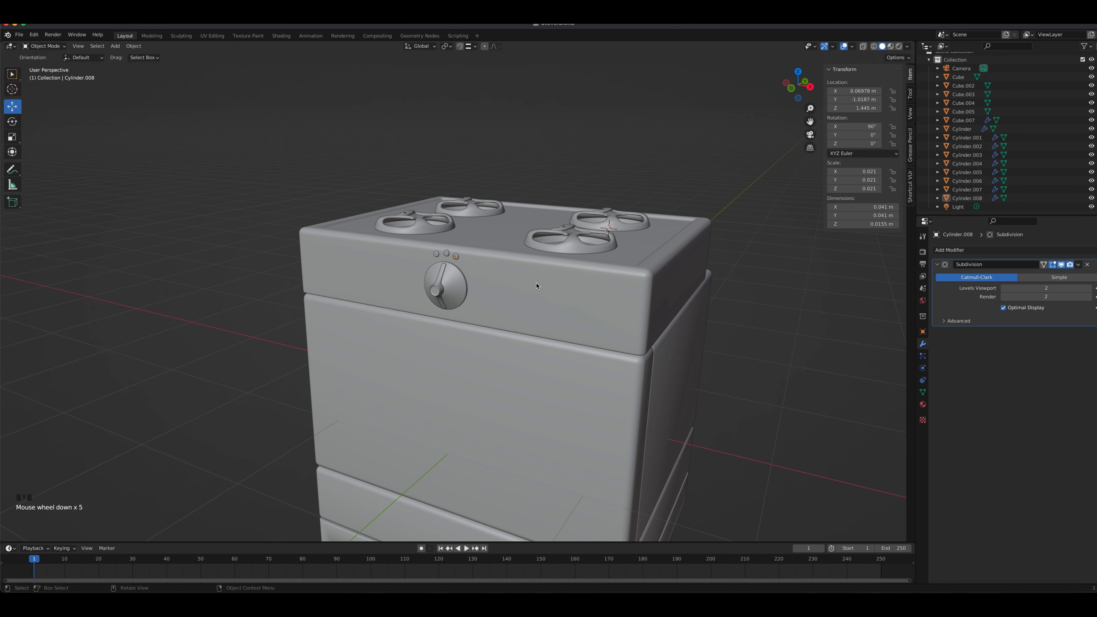
scroll(479, 300, up, 2)
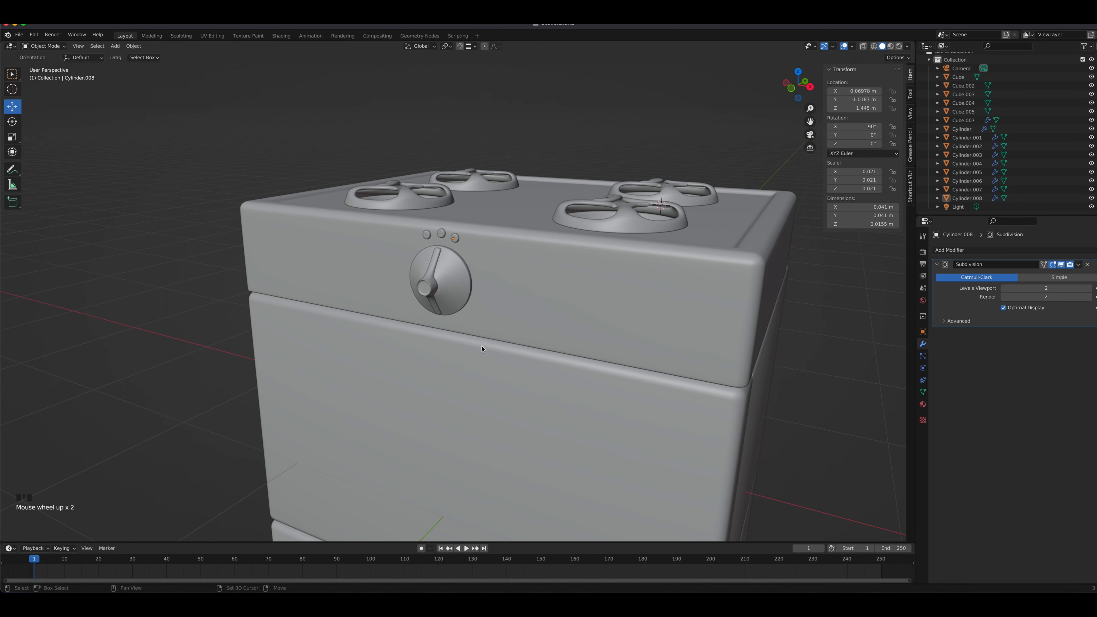
key(shift+a)
mouse_move(483, 347)
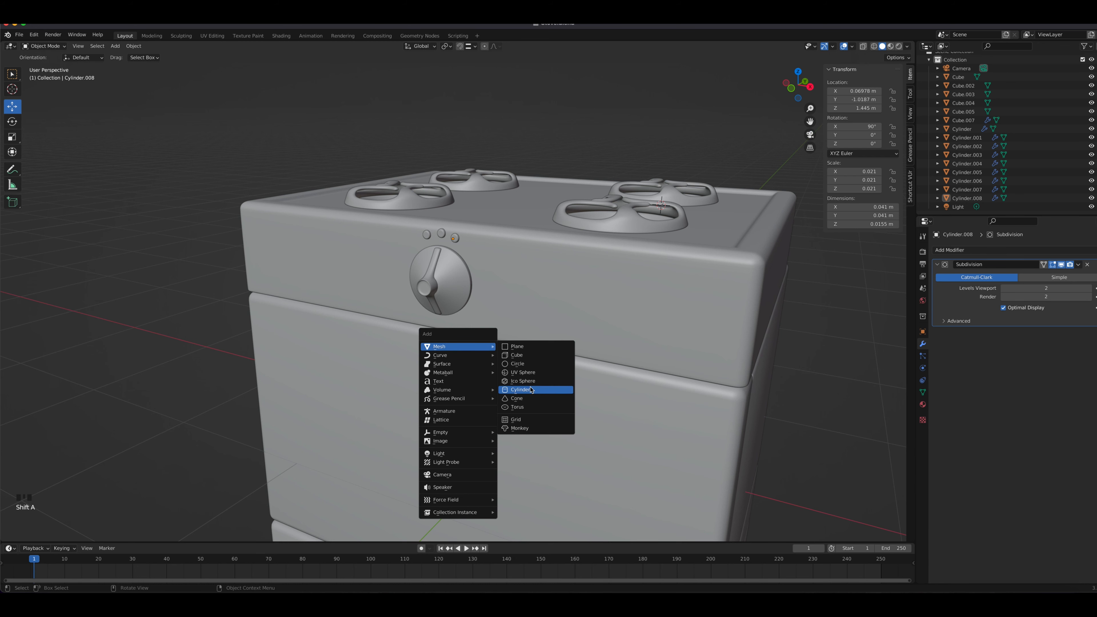
click(519, 389)
scroll(618, 290, down, 2)
scroll(618, 291, down, 2)
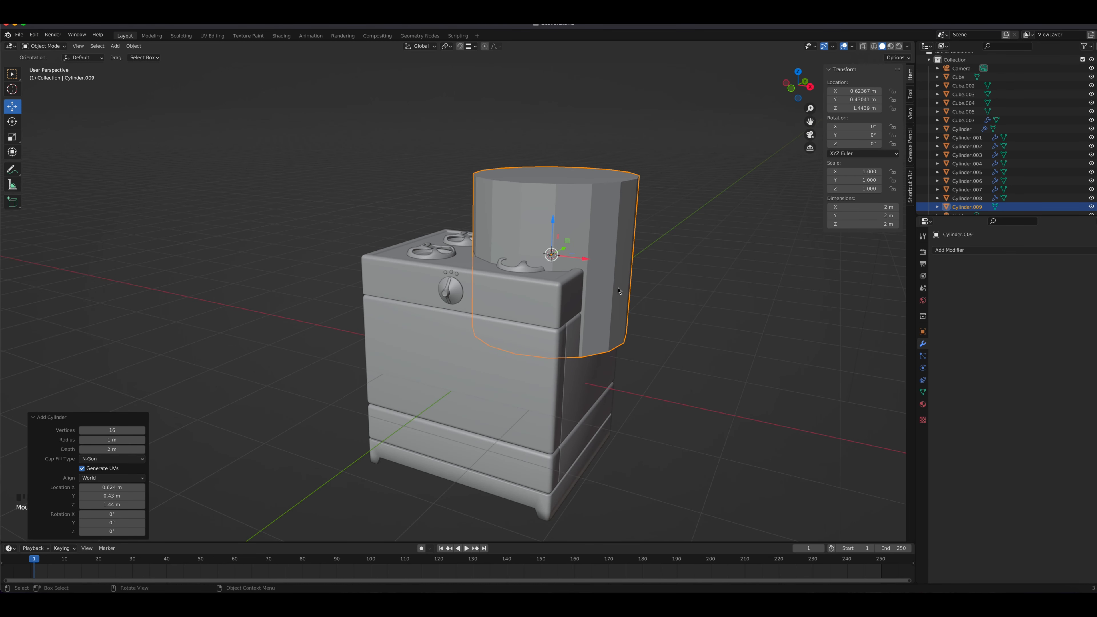
Step: Rotate the new cylinder 90° about X and move it about -2.15 m along Y, in front of the stove
key(r)
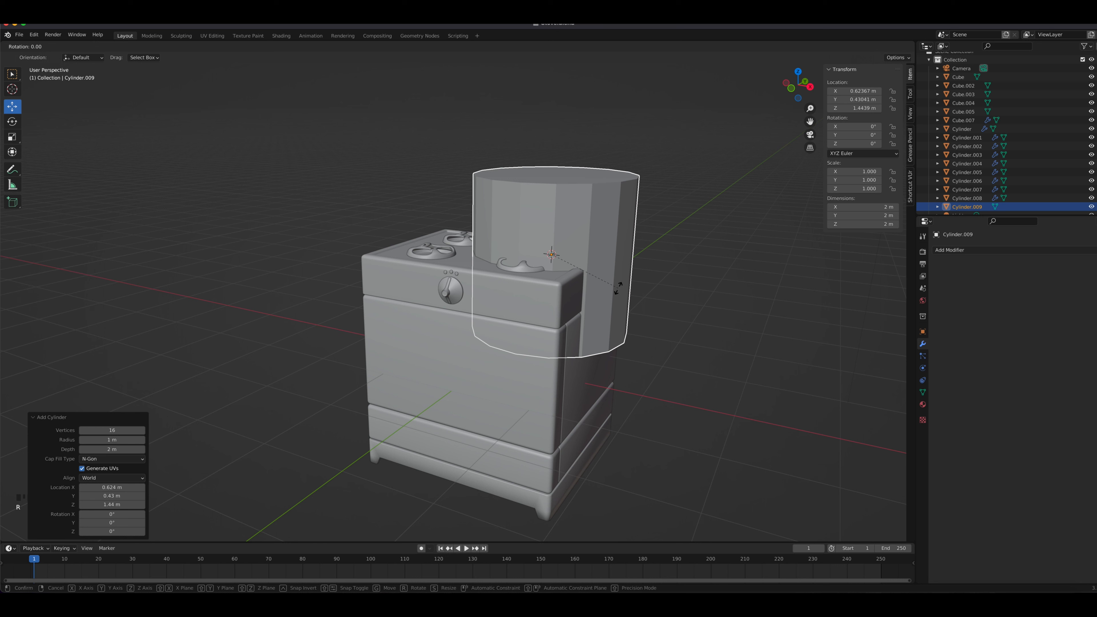
text(x)
text(90)
key(Return)
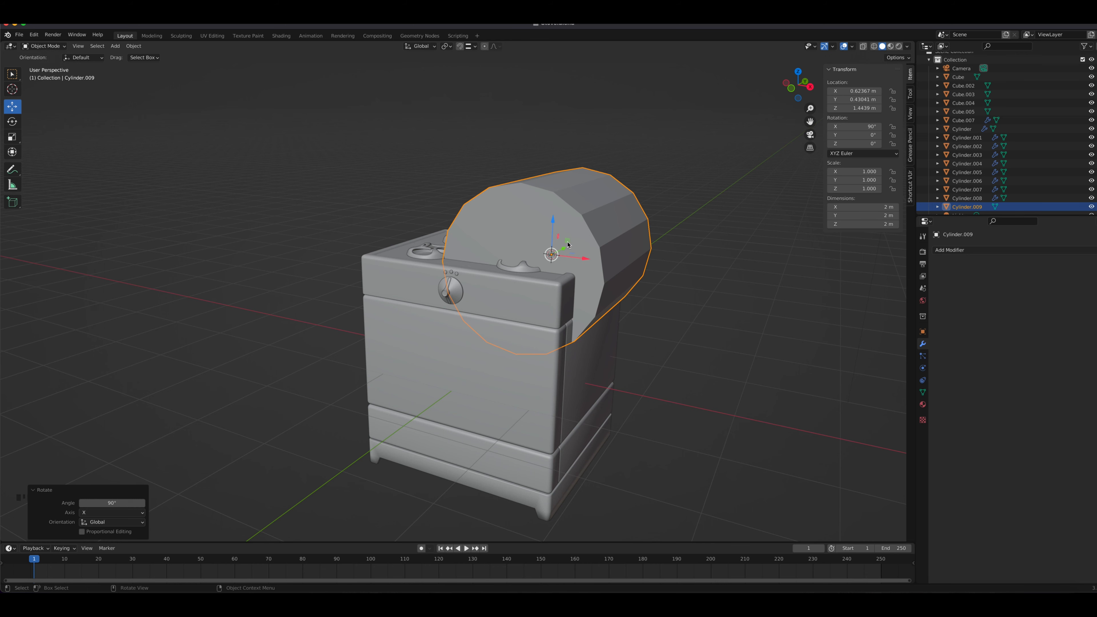
drag(565, 251, 471, 298)
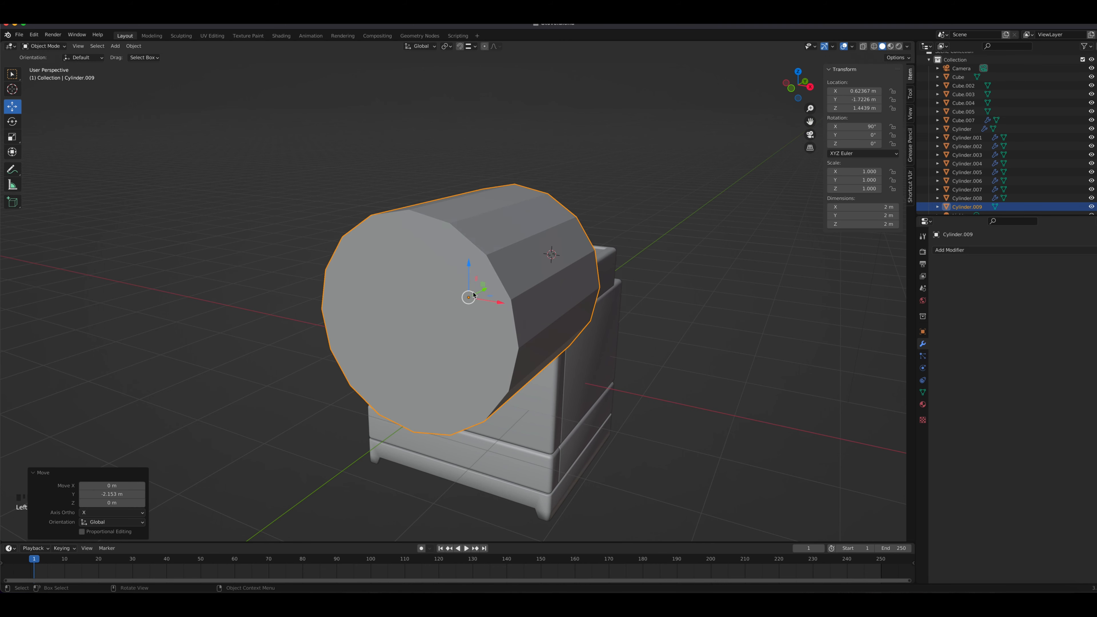
Step: Scale the new cylinder to about 0.188 and move it about 0.113 m in X and -0.925 m in Z, before the oven door
key(KP_1)
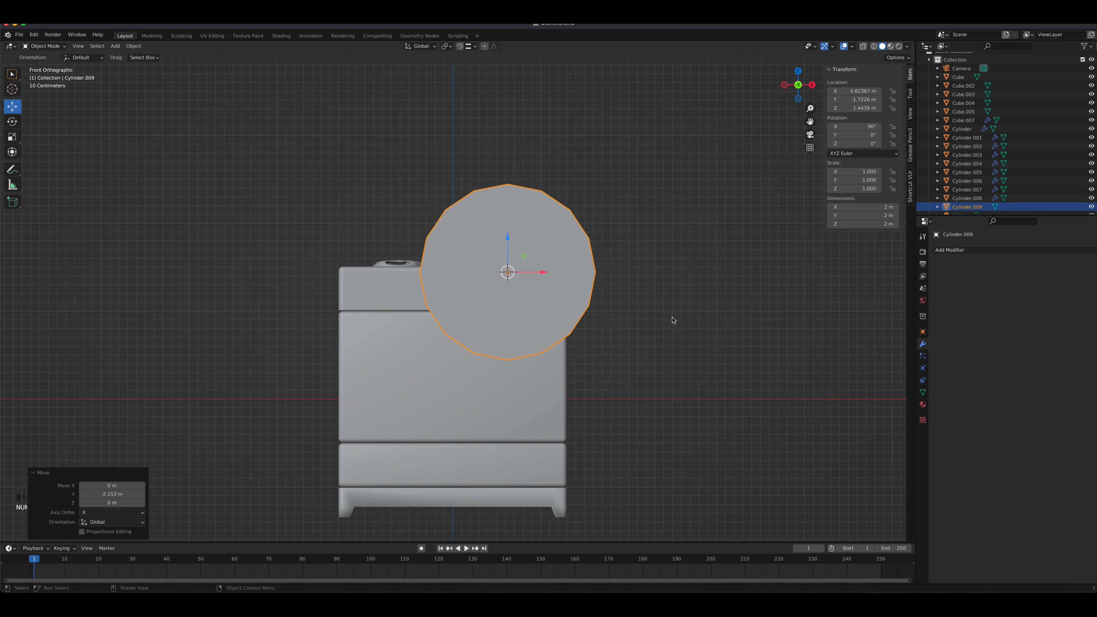
key(s)
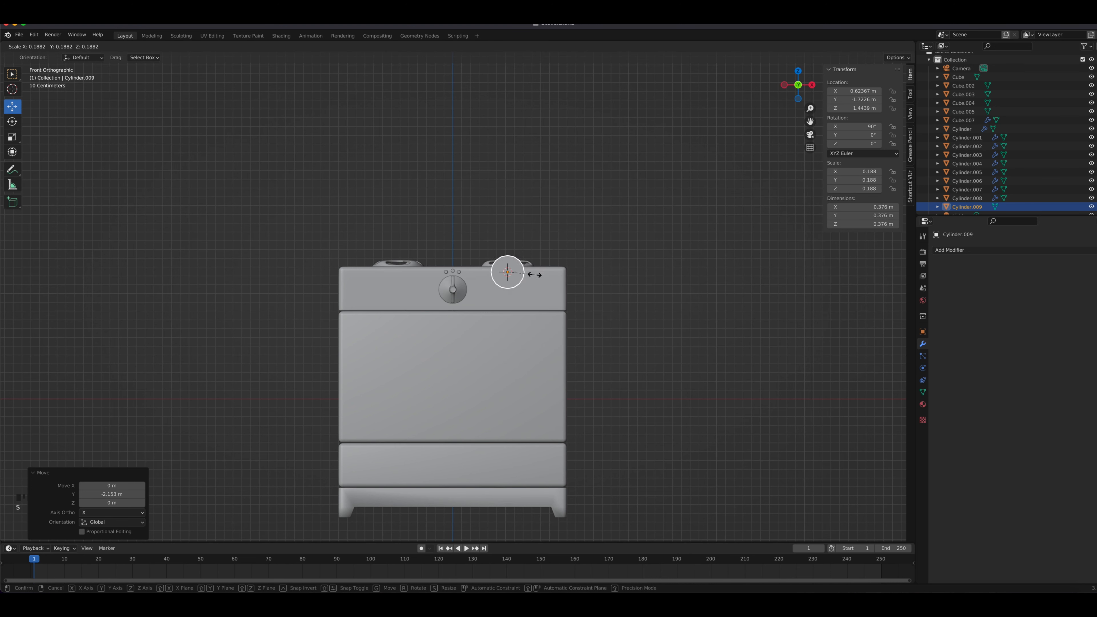
click(533, 275)
key(g)
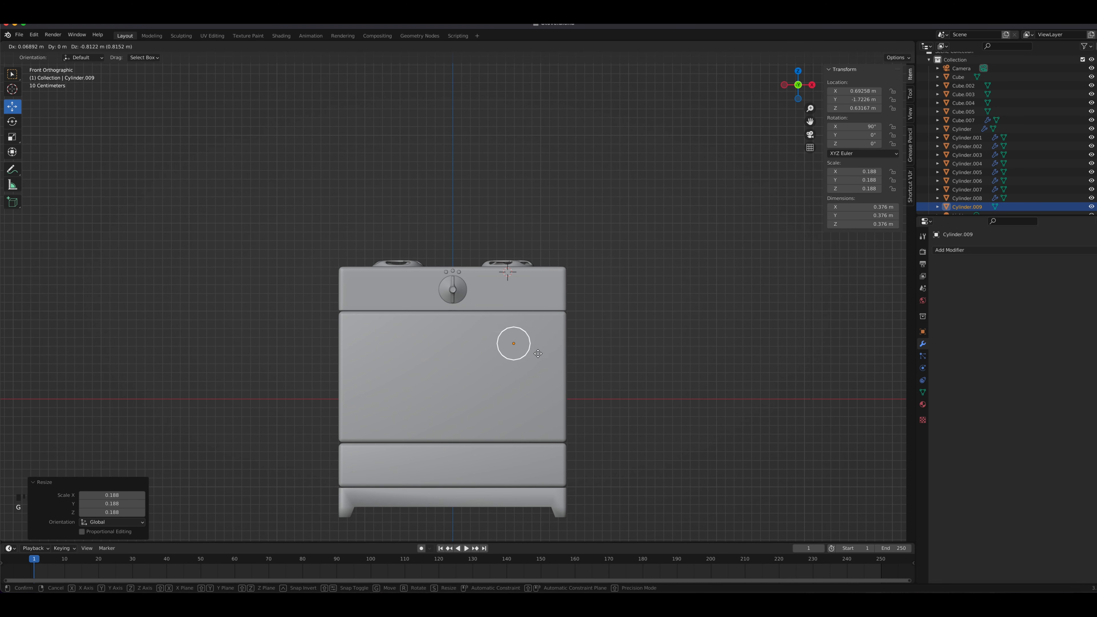
click(540, 357)
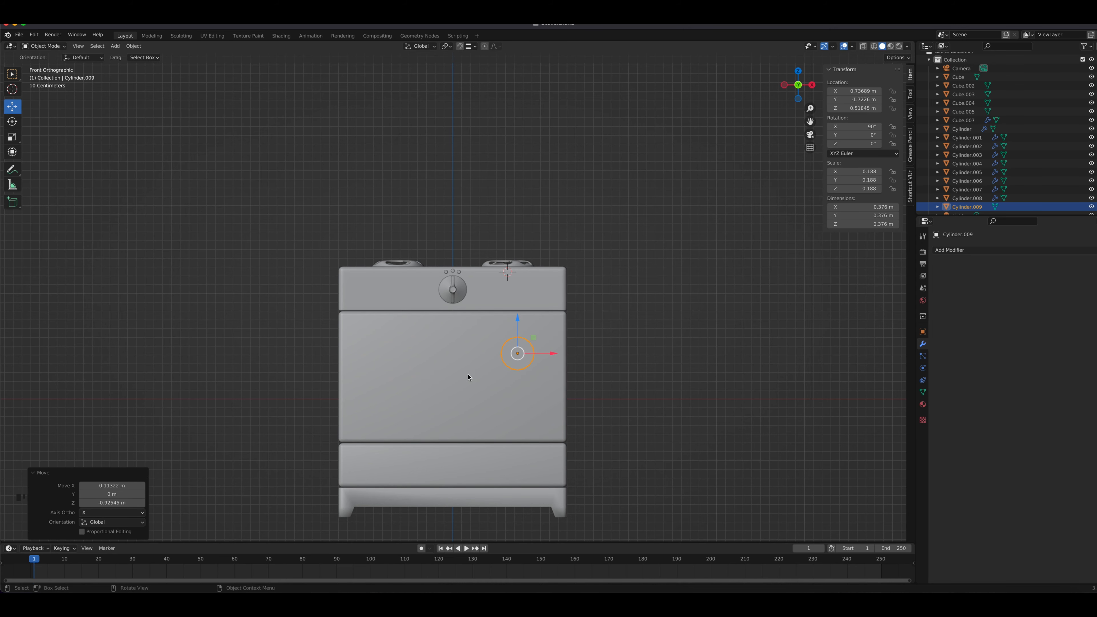
scroll(484, 376, up, 4)
shift+middle_drag(546, 389, 546, 236)
scroll(556, 247, up, 2)
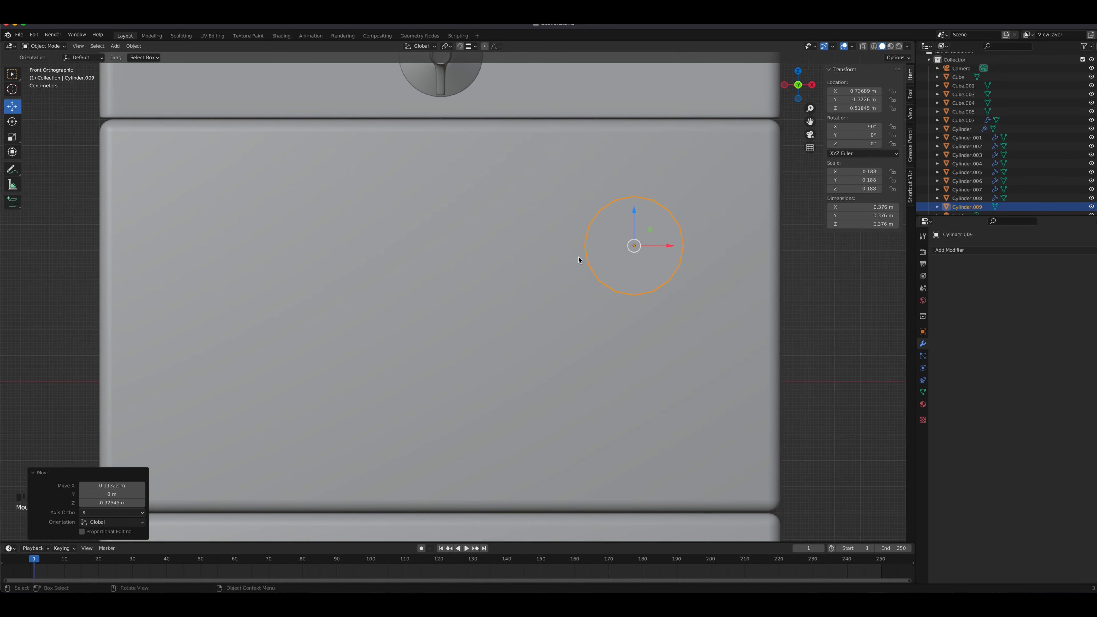
Step: Compare the oven door with the kitchen reference image in Chrome, and return to the stove's front view in Blender
click(192, 601)
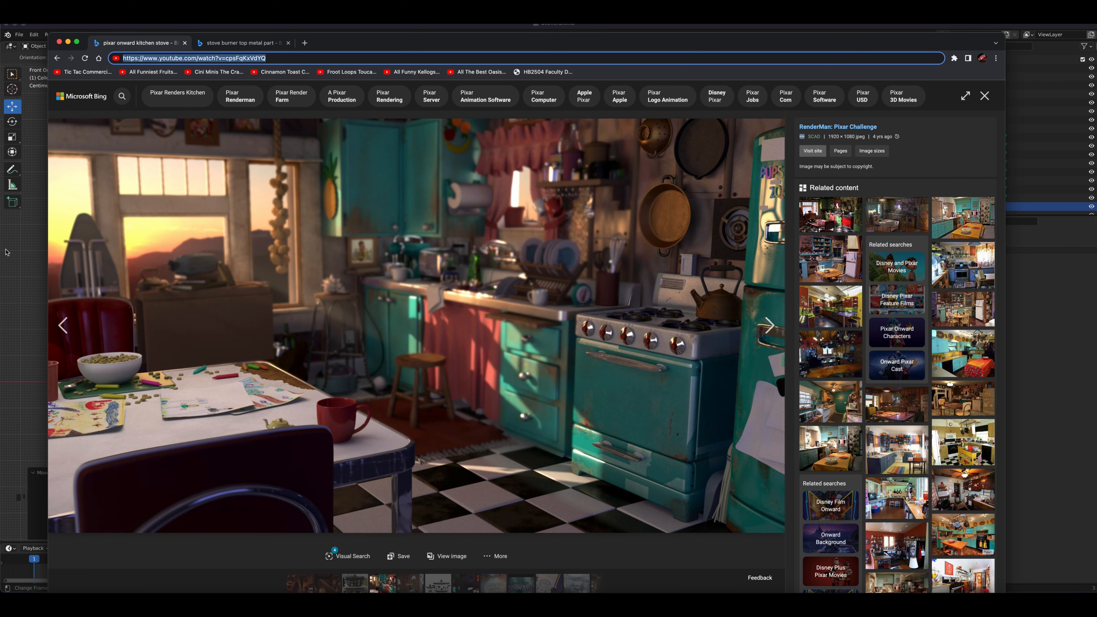
click(30, 262)
scroll(545, 277, down, 3)
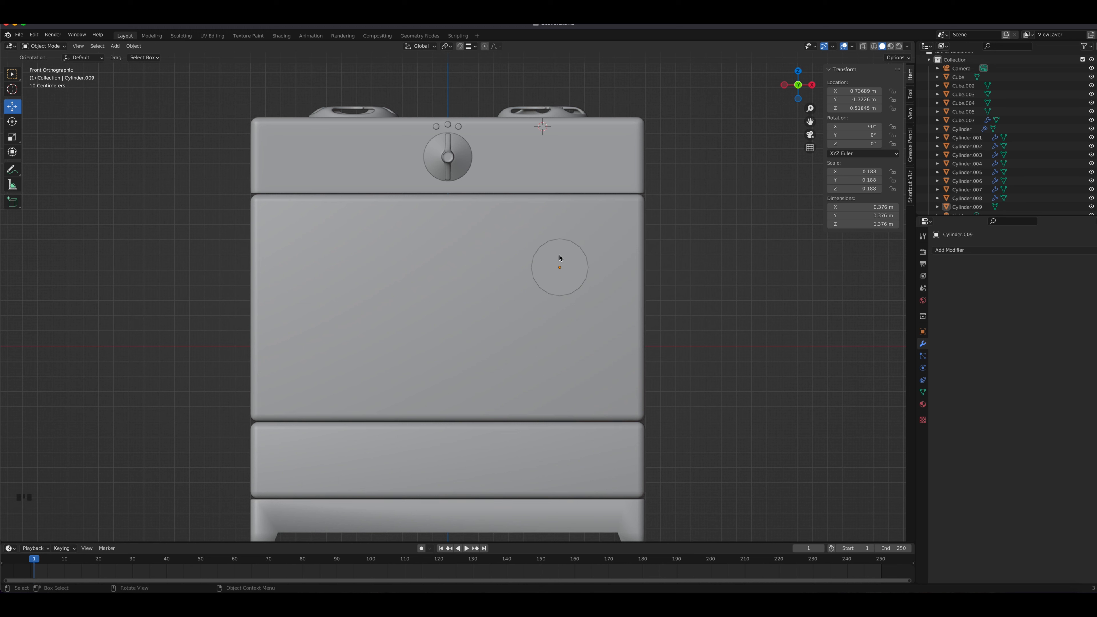
Step: Move the cylinder about 0.057 m in X and 0.362 m in Z toward the oven door's upper edge, and scale it by 0.341
double_click(567, 247)
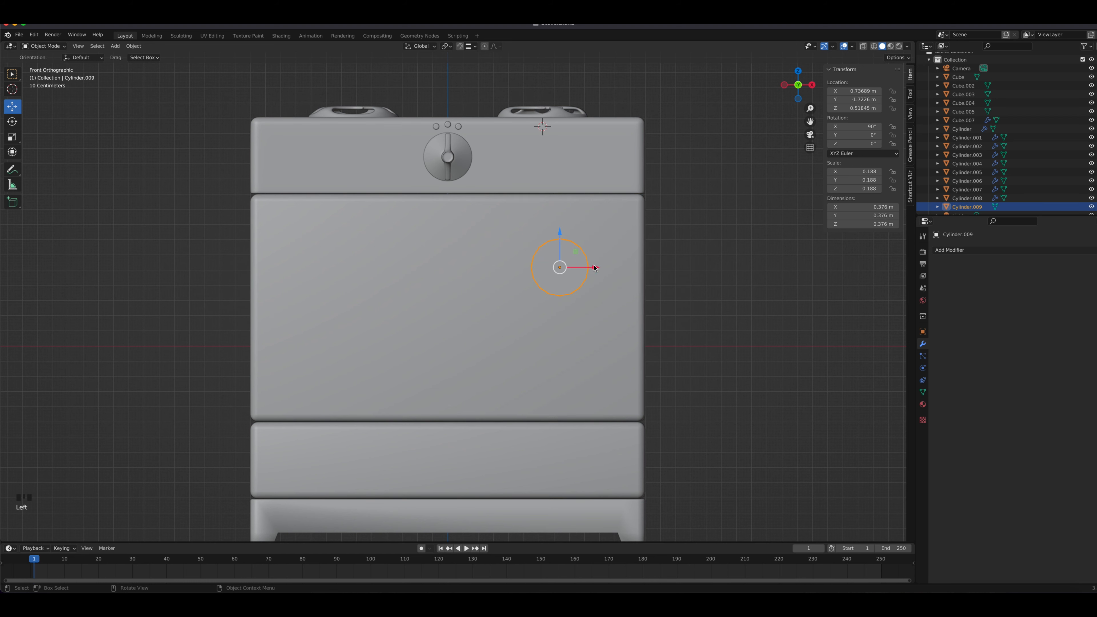
drag(599, 267, 607, 267)
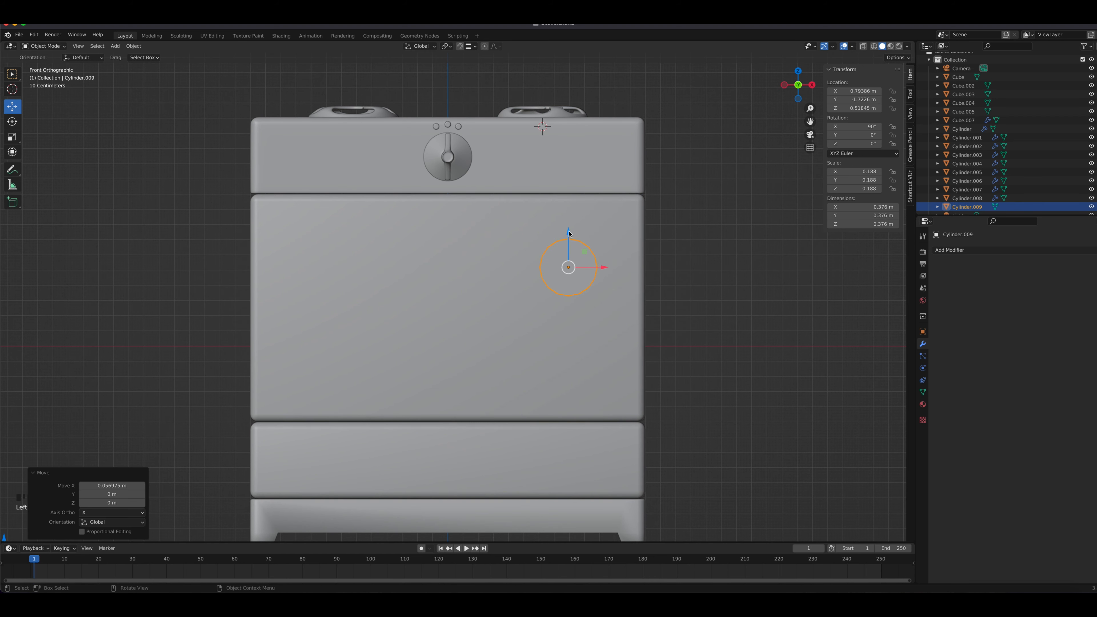
drag(569, 231, 567, 172)
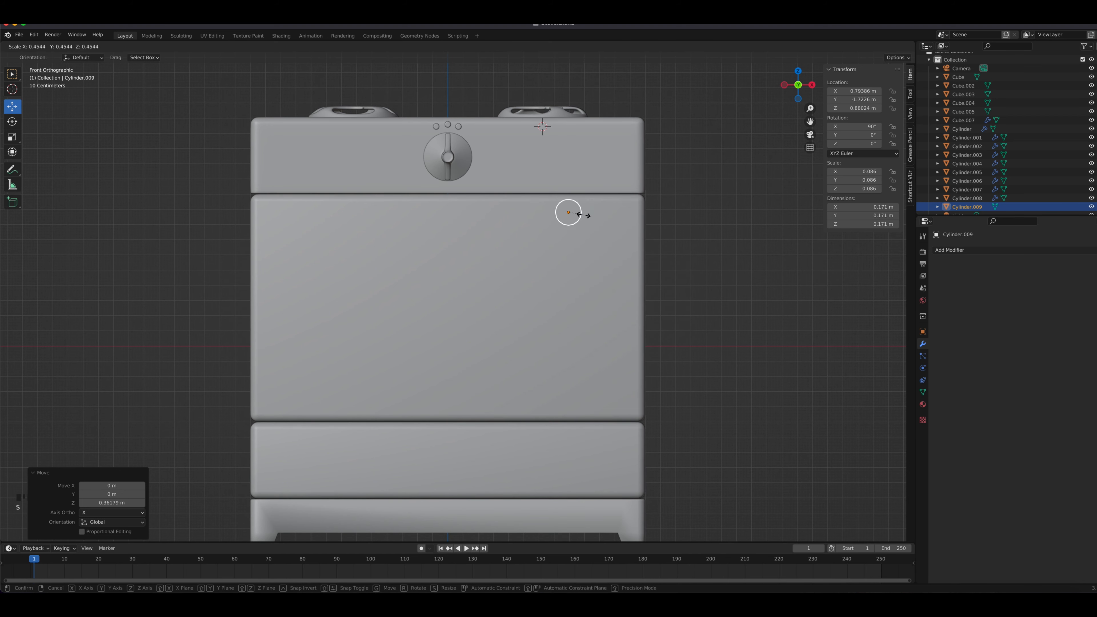
click(580, 215)
Step: In the cylinder's edit mode, select the front rim's vertices except the two outermost ones on its horizontal axis
scroll(580, 216, up, 3)
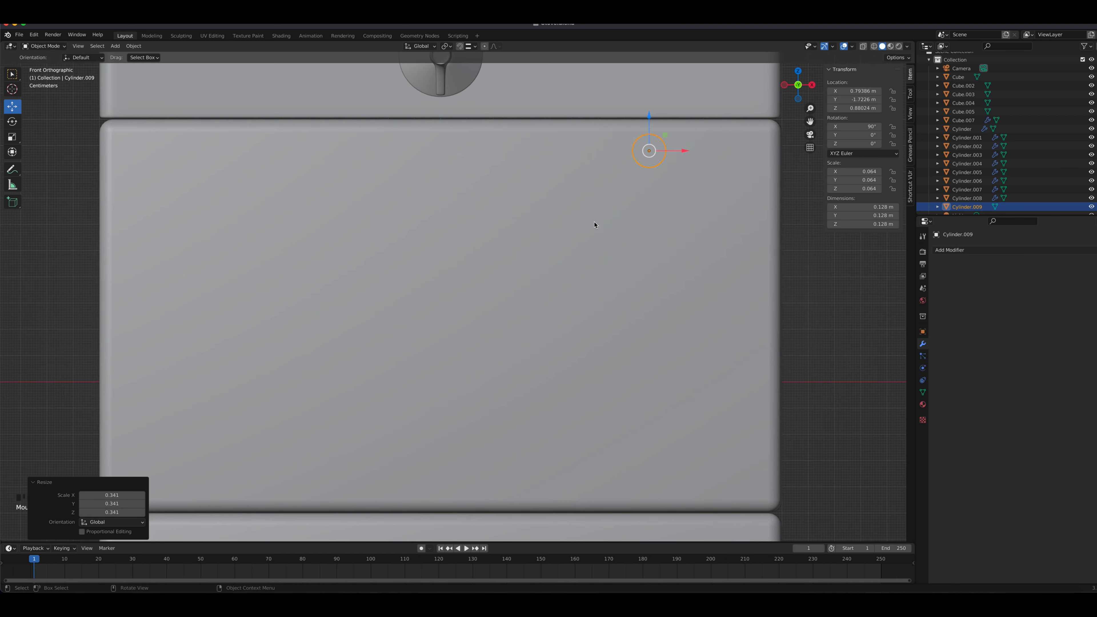
shift+middle_drag(595, 226, 450, 379)
scroll(472, 336, up, 6)
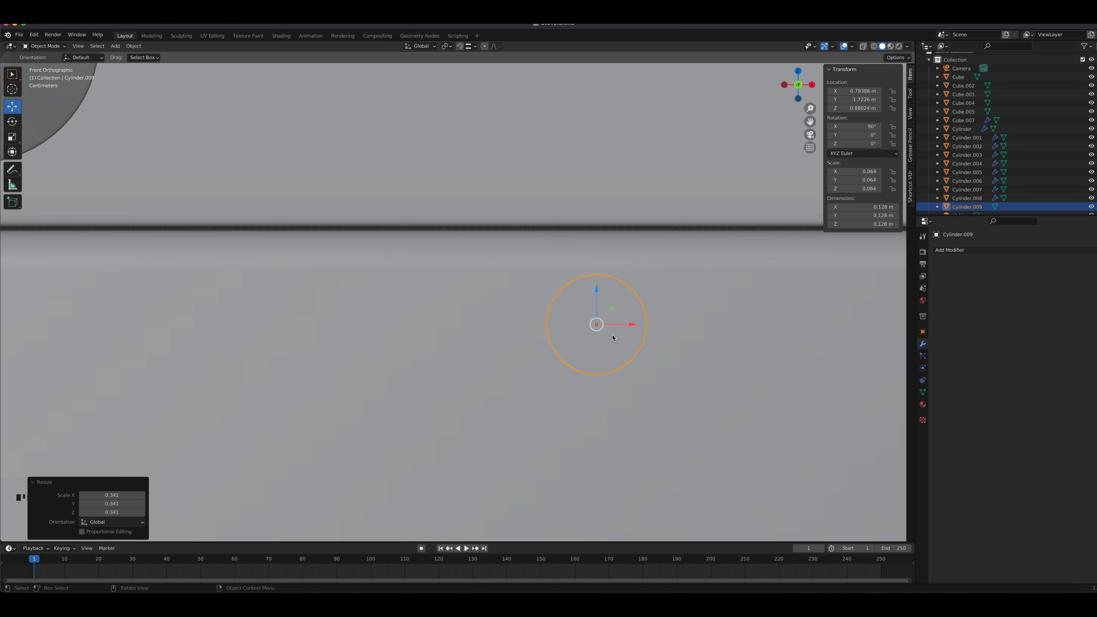
key(Tab)
key(1)
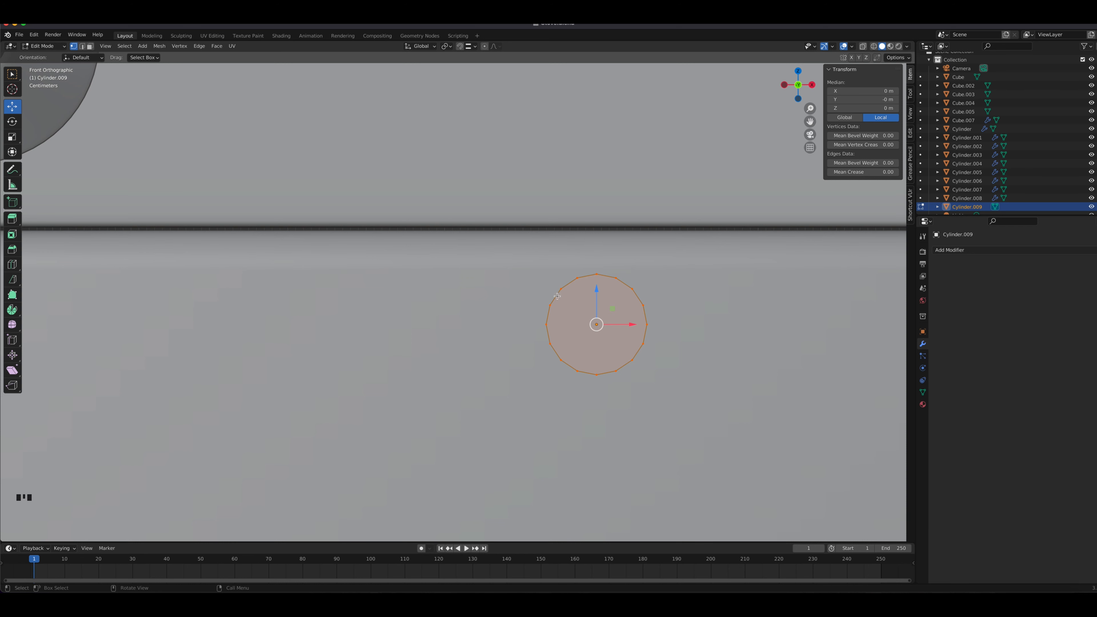
shift+middle_drag(586, 310, 498, 302)
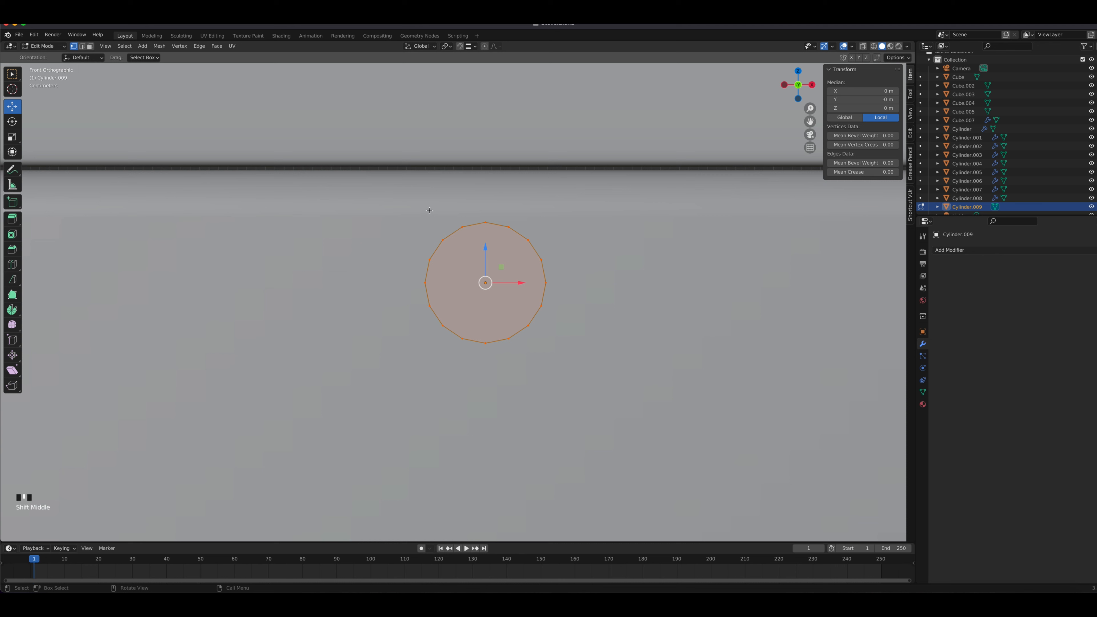
drag(432, 195, 438, 218)
drag(533, 402, 541, 425)
shift+click(429, 260)
shift+click(429, 305)
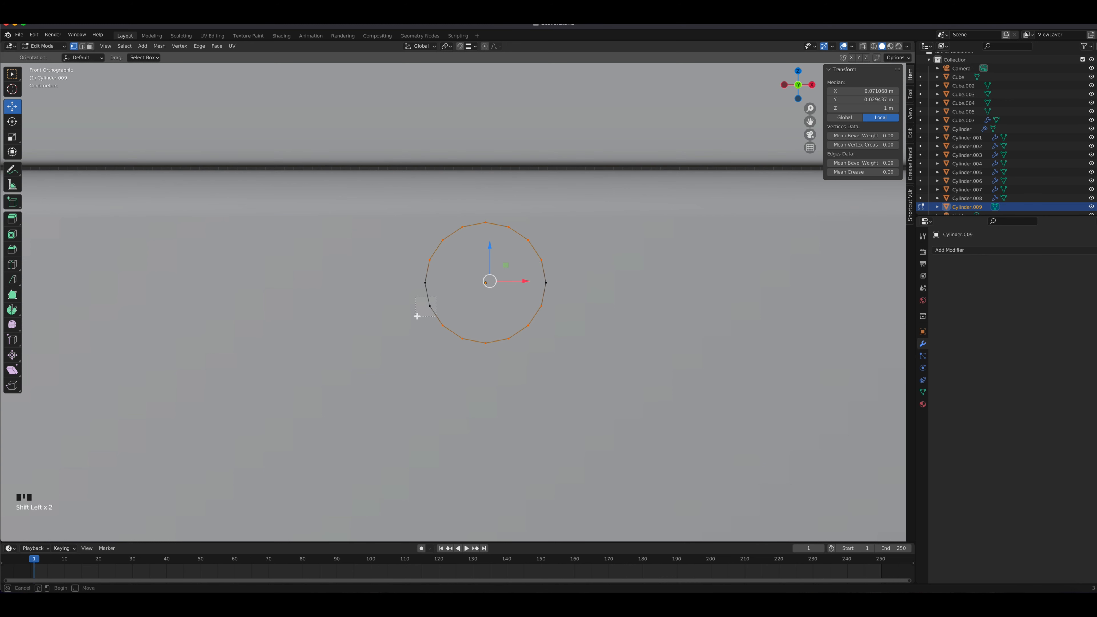
Step: Try to scale the selected rim vertices along Z, and turn on X-ray display
click(12, 136)
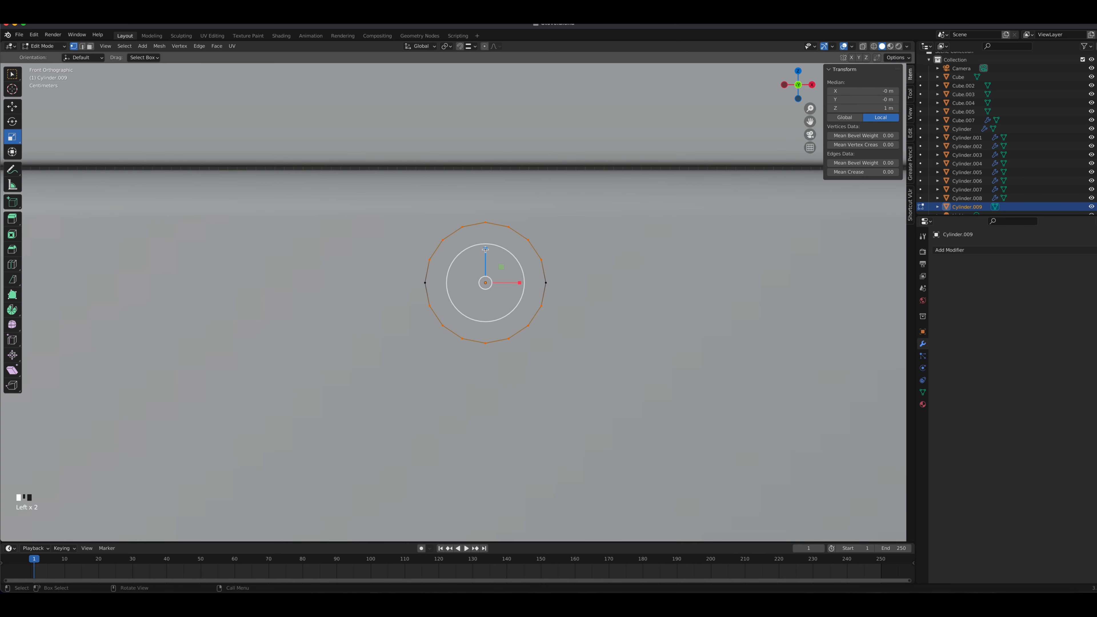
drag(485, 248, 485, 257)
key(Escape)
click(863, 46)
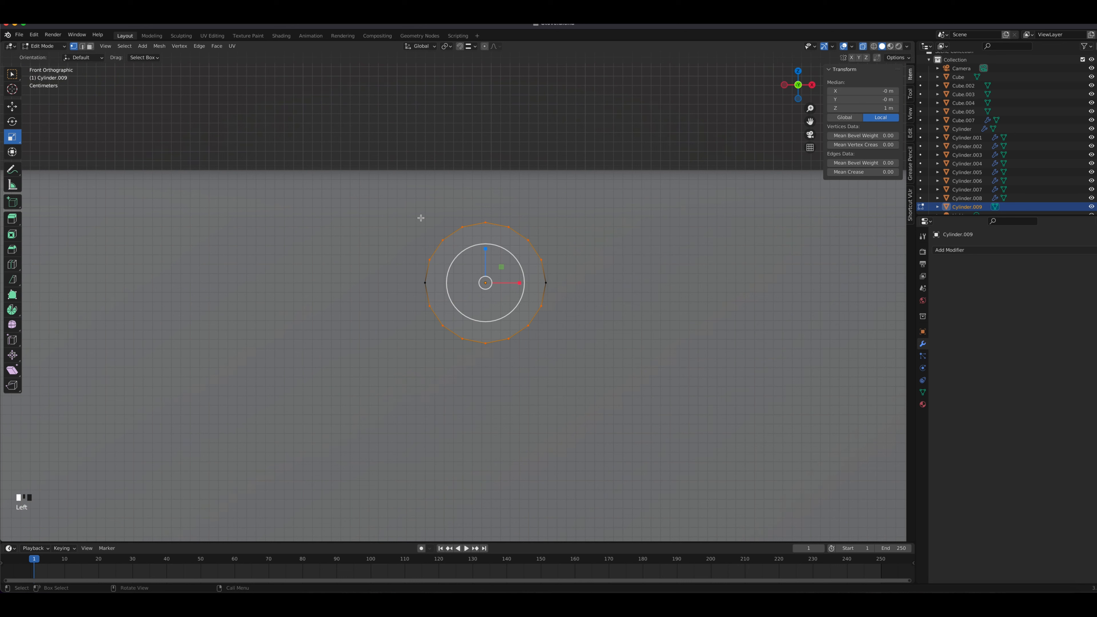
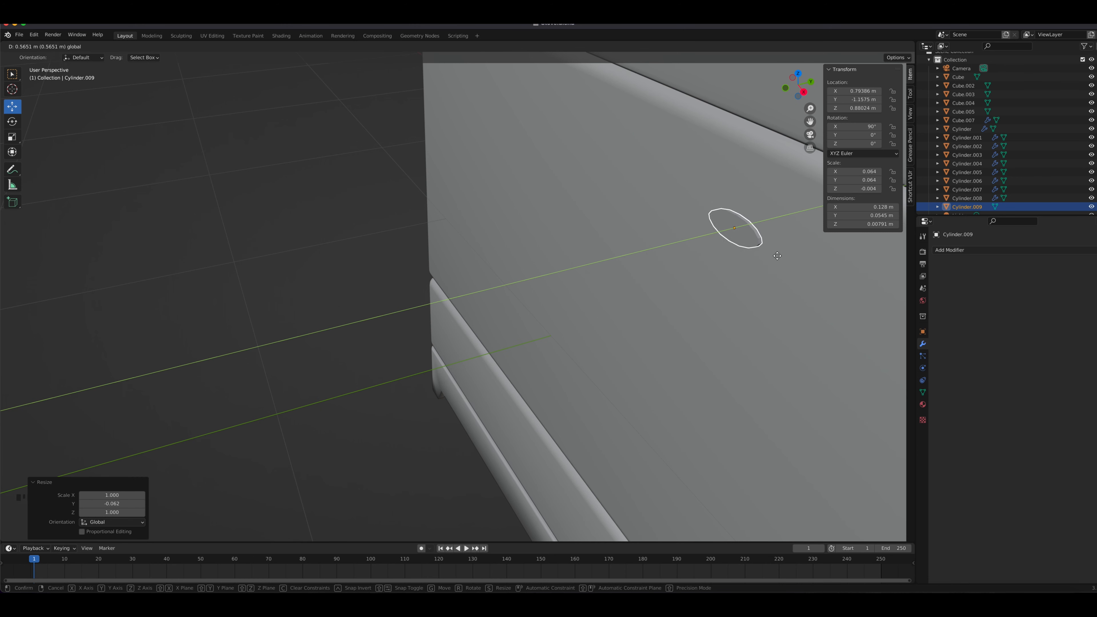
Step: Move the flattened small cylinder along Y against the oven door's front, to about Y -1.005 m
click(816, 256)
middle_drag(752, 303, 583, 289)
drag(609, 283, 639, 280)
middle_drag(640, 281, 600, 321)
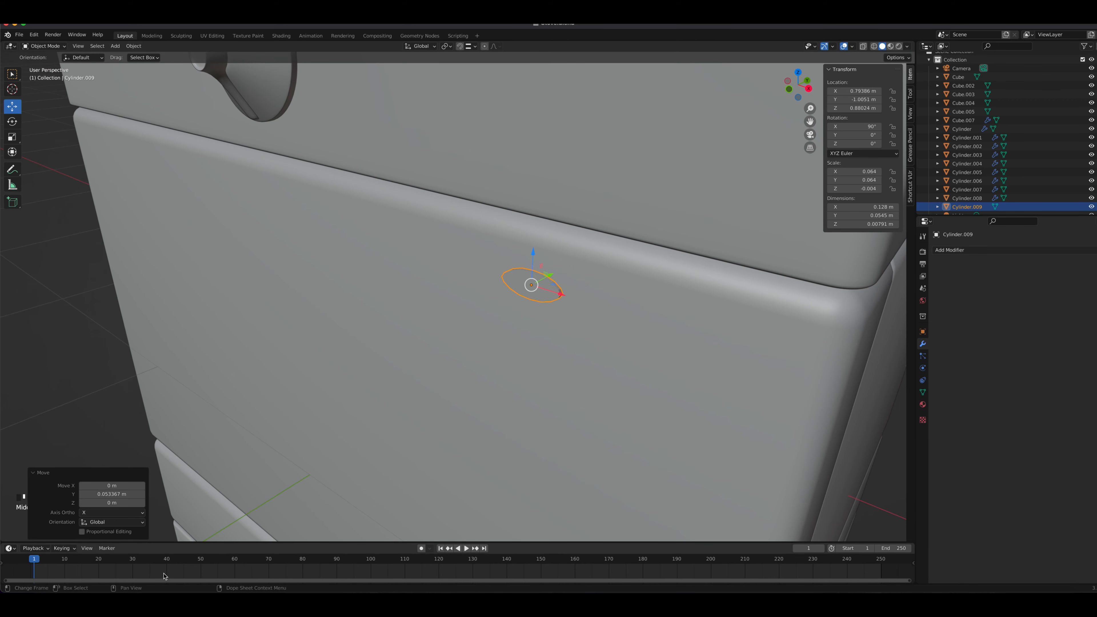
Step: Check the oven door in the kitchen reference image in Chrome and, back in Blender, add a new 32-vertex cylinder mesh
key(super+Tab)
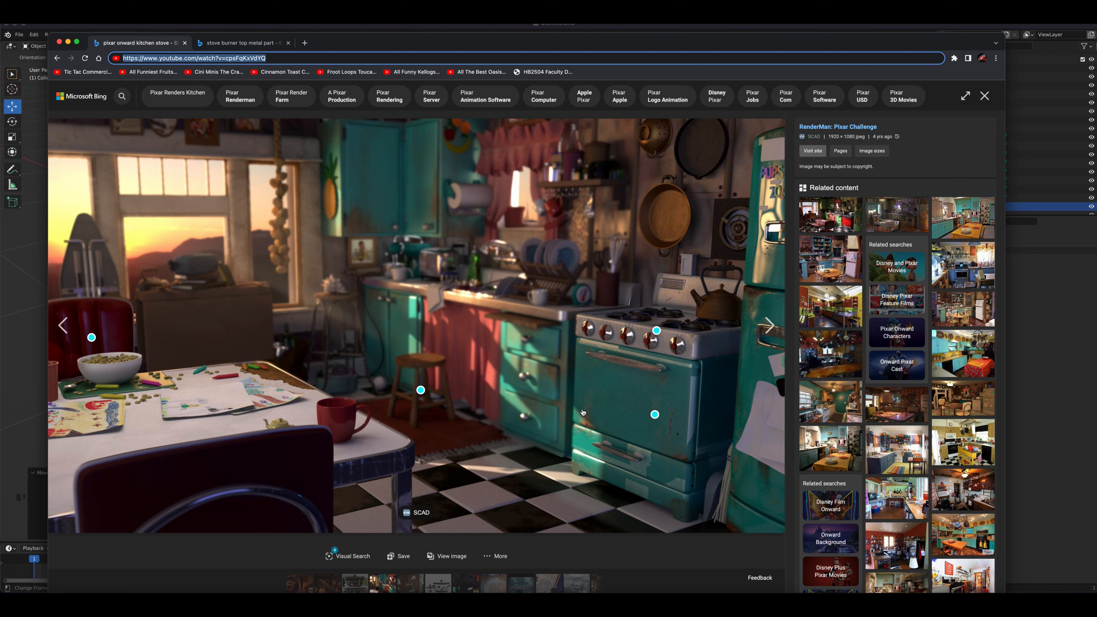
key(super+Tab)
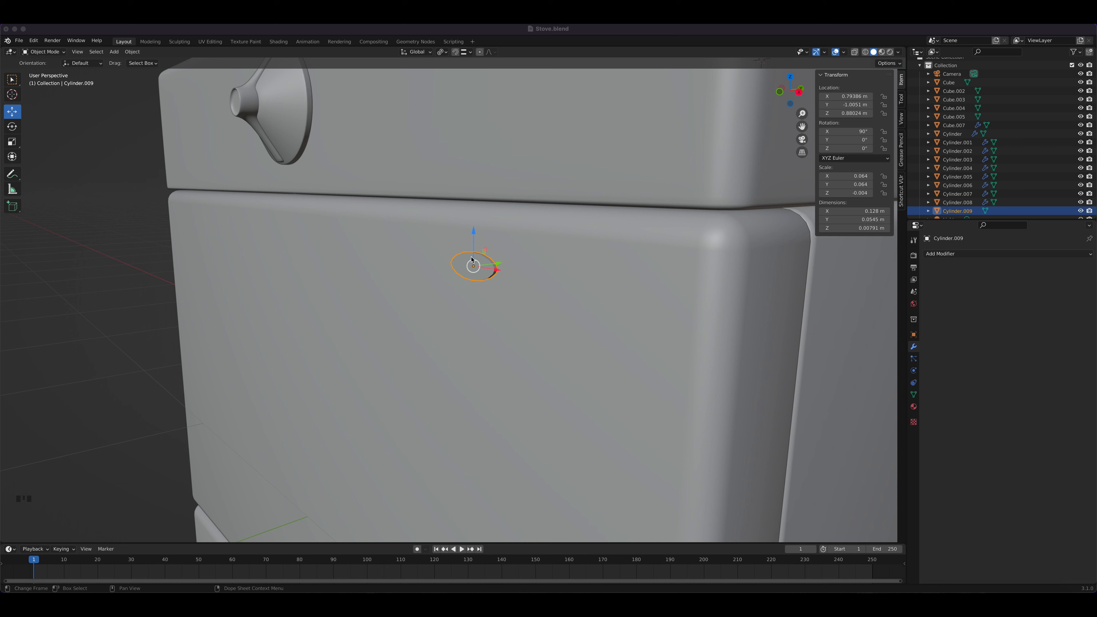
click(459, 274)
key(shift+a)
mouse_move(450, 275)
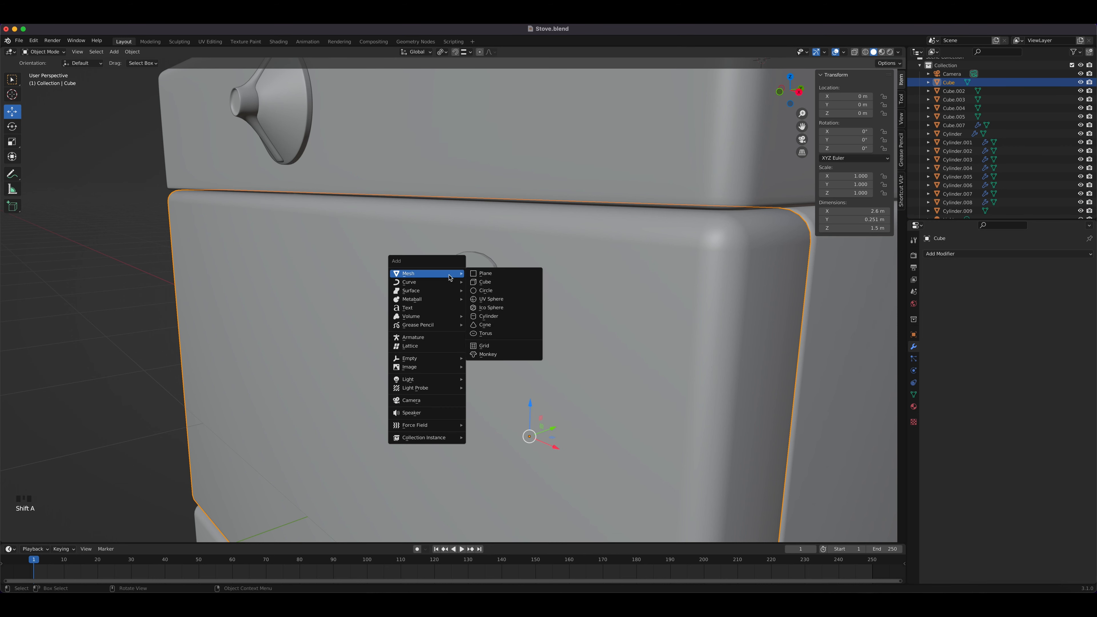
click(503, 316)
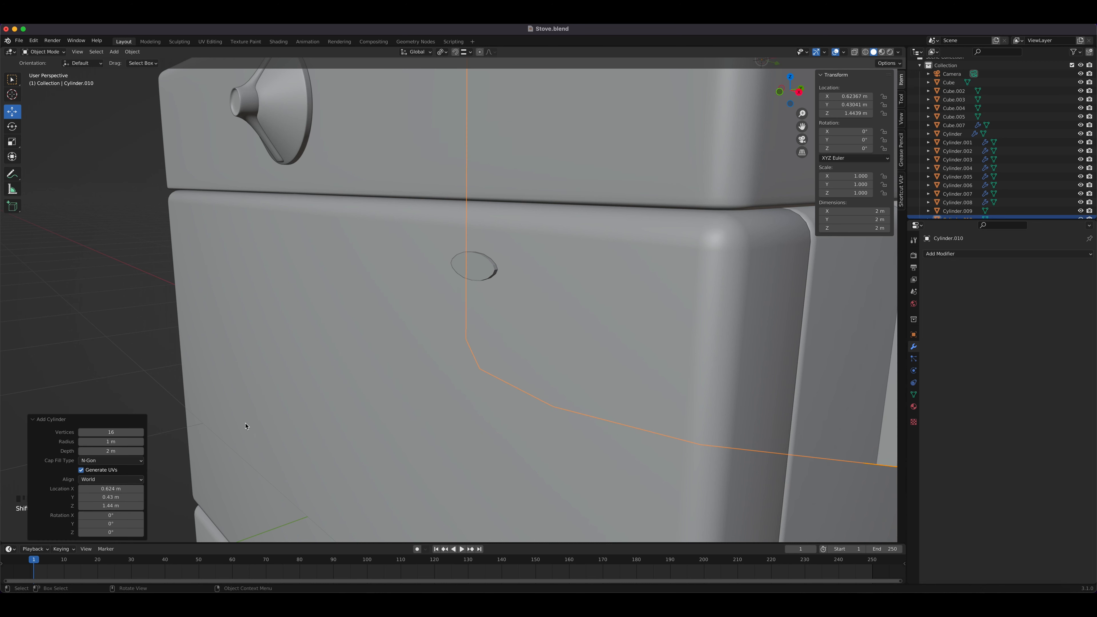
click(120, 433)
key(Return)
scroll(638, 398, down, 5)
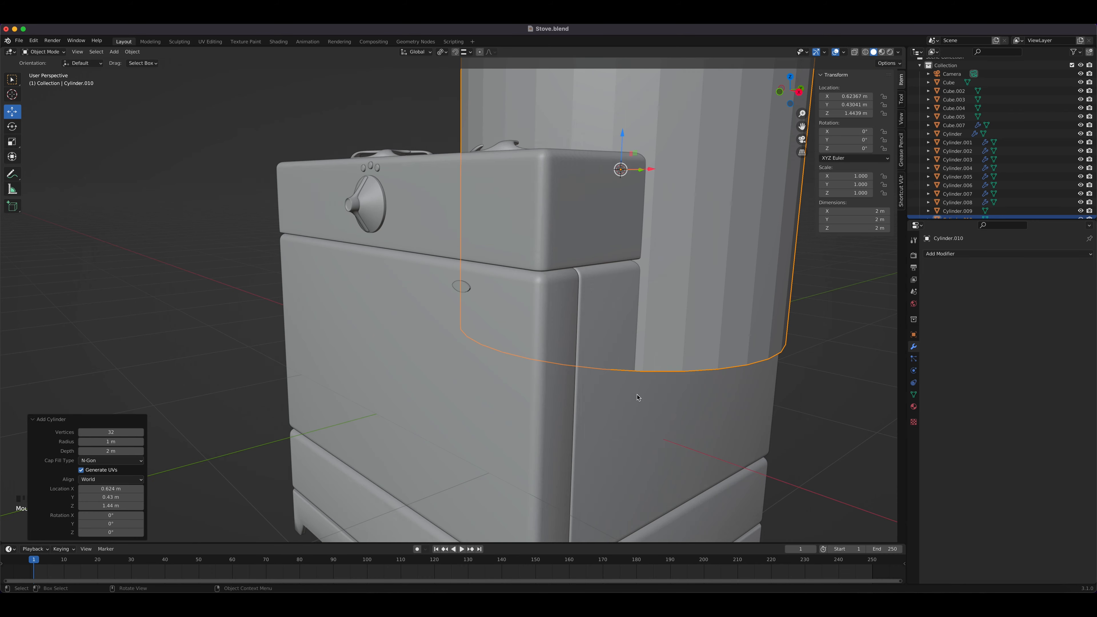
Step: Rotate the new 32-vertex cylinder 90° about the X axis
key(r)
key(x)
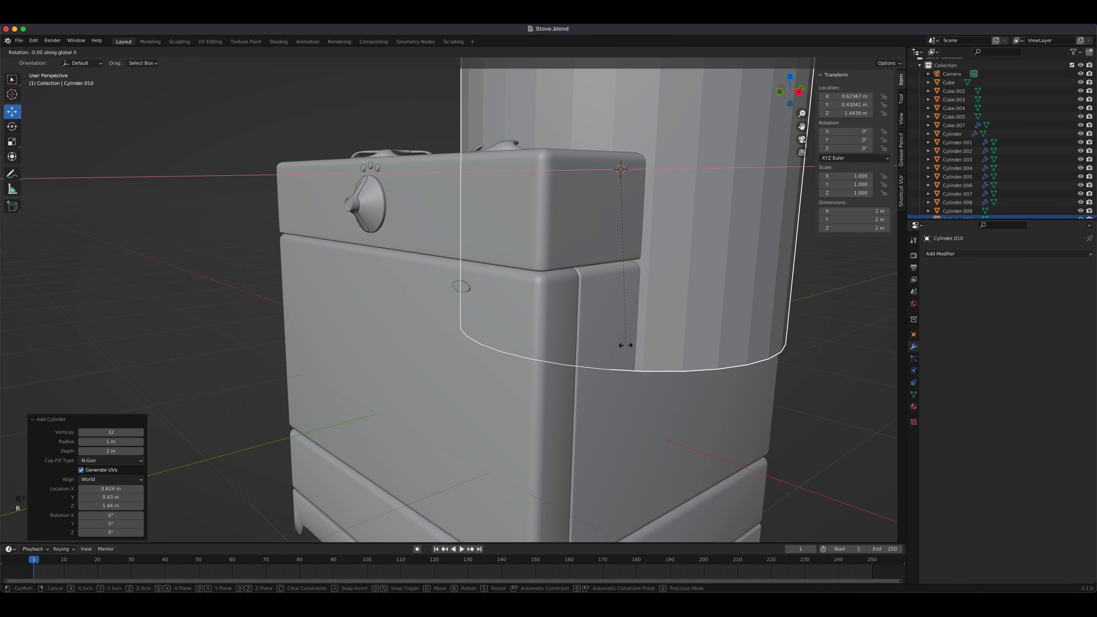
key(9)
key(0)
key(Return)
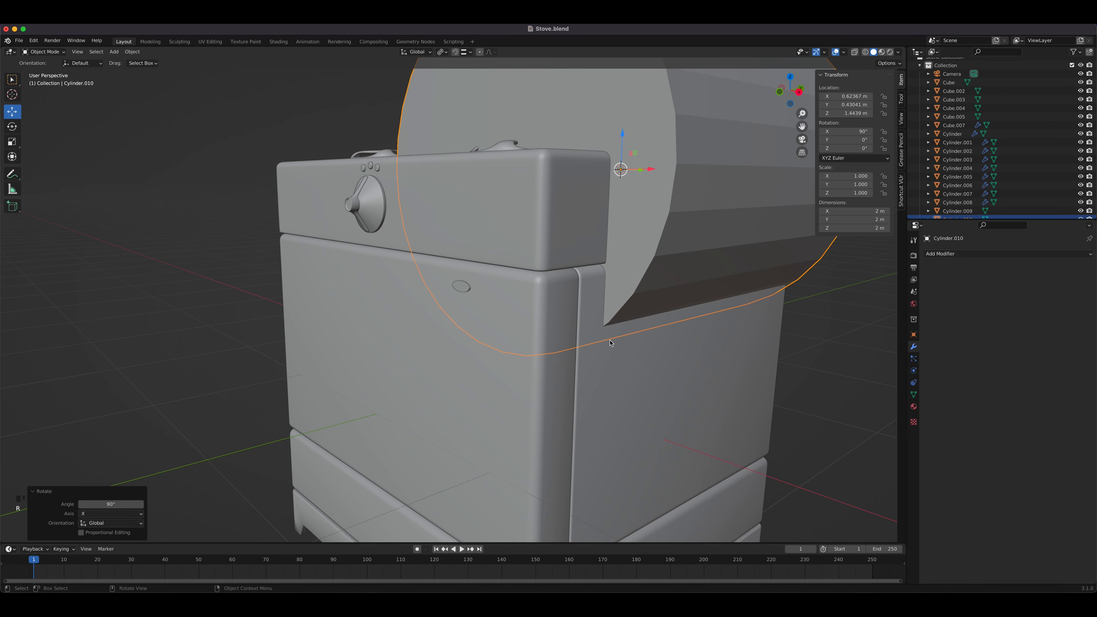
Step: In front view, lower the large cylinder about 0.581 m in Z onto the oven door, and set its X location to 0 m
key(KP_1)
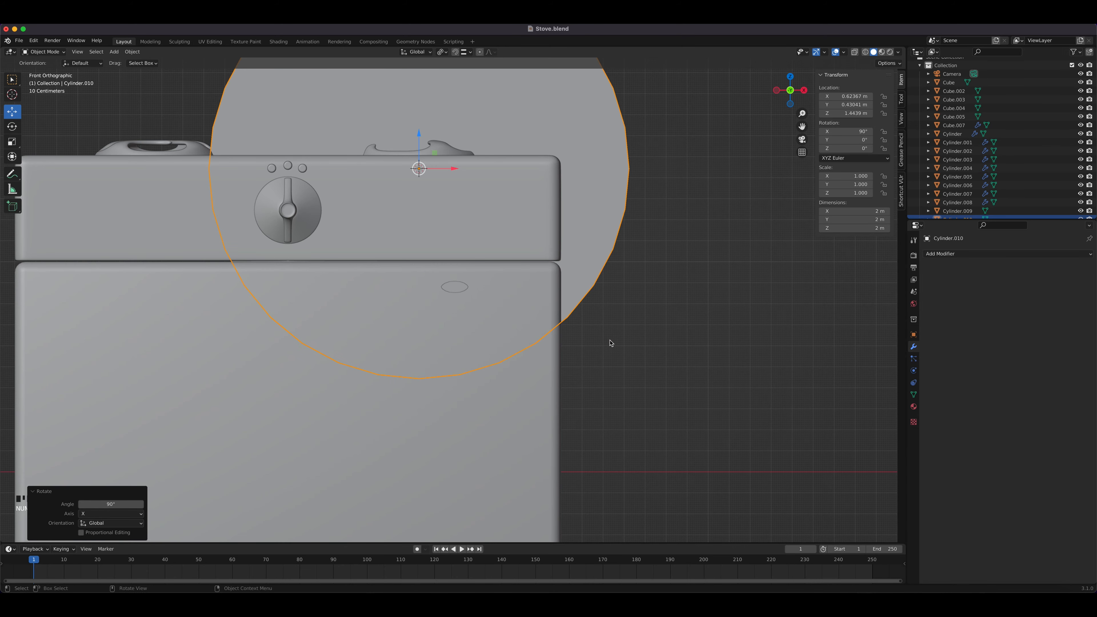
scroll(590, 320, down, 3)
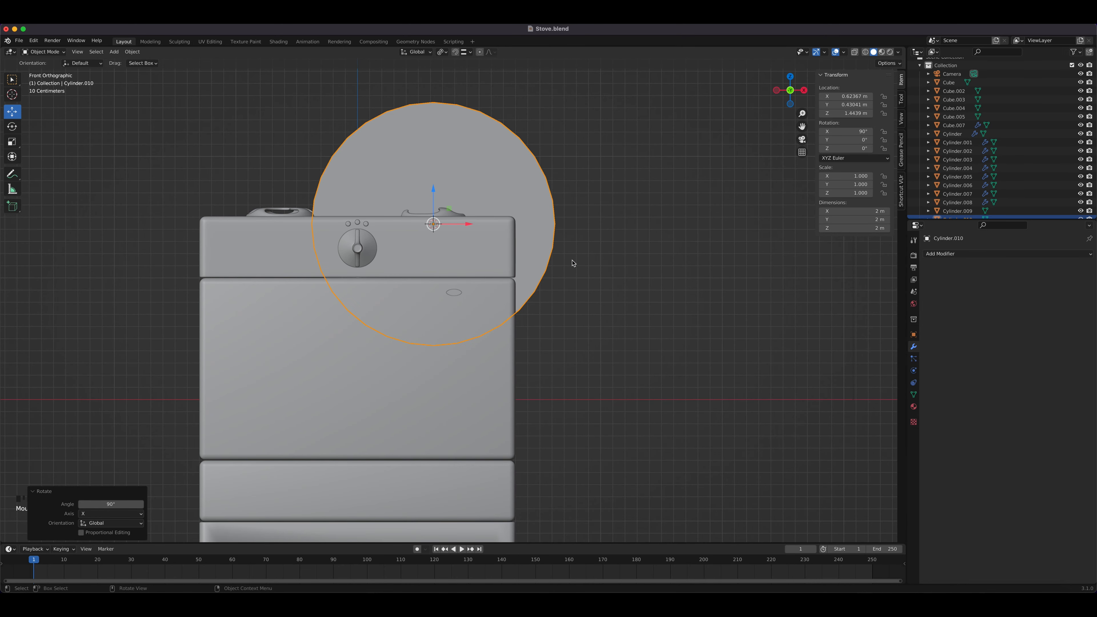
key(g)
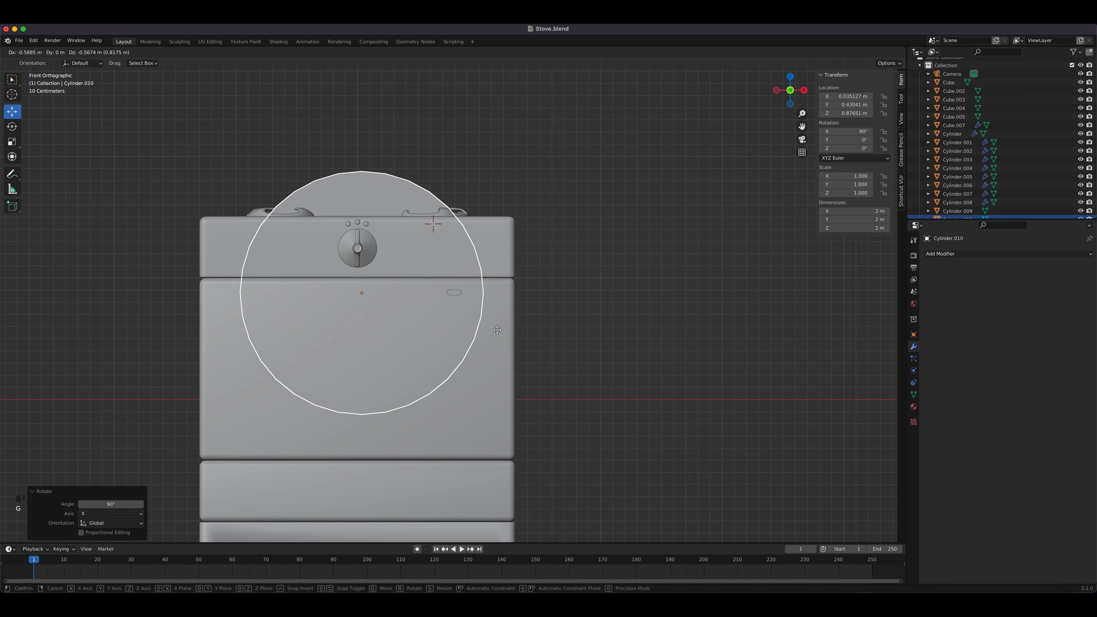
click(511, 331)
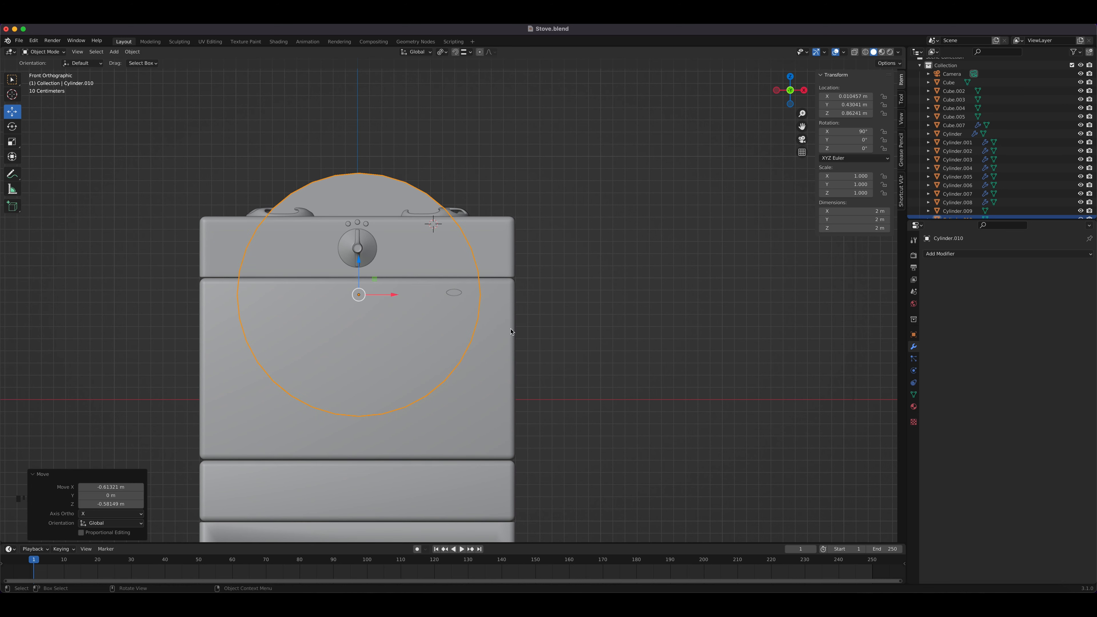
click(852, 97)
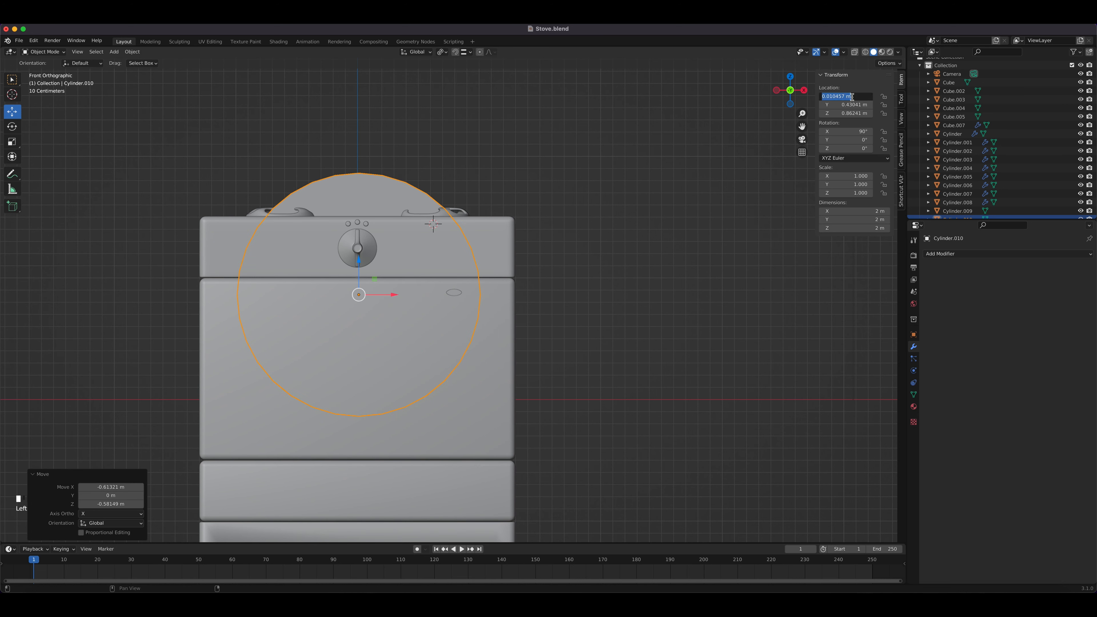
text(0)
key(Return)
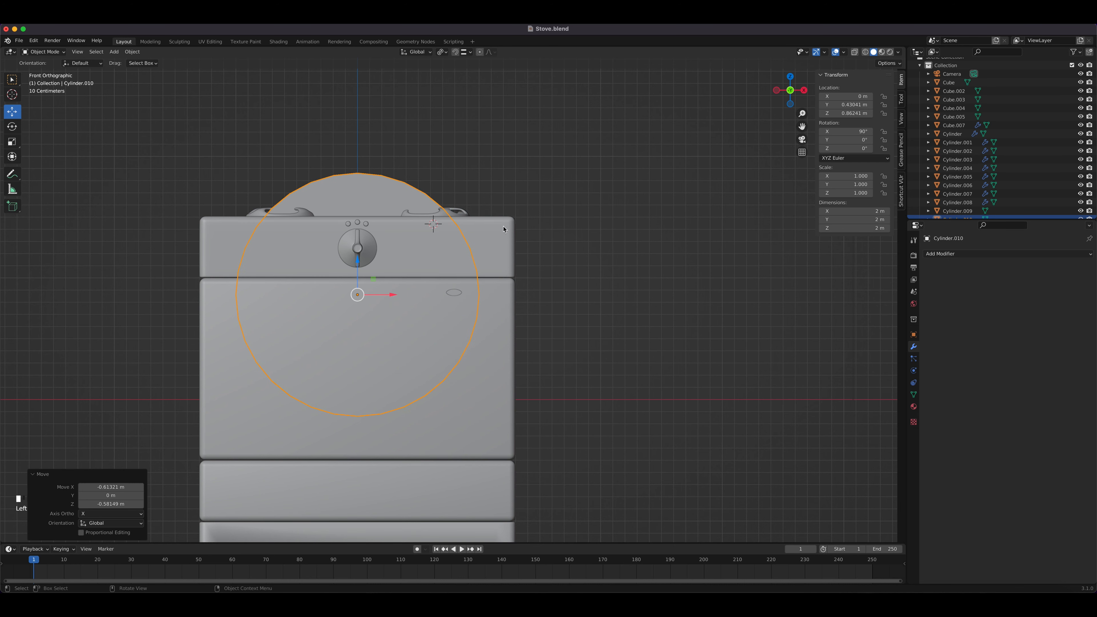
Step: Flatten the large cylinder by a factor of 0.076 along Z, and raise it about 0.014 m in line with the small oval
scroll(479, 242, up, 4)
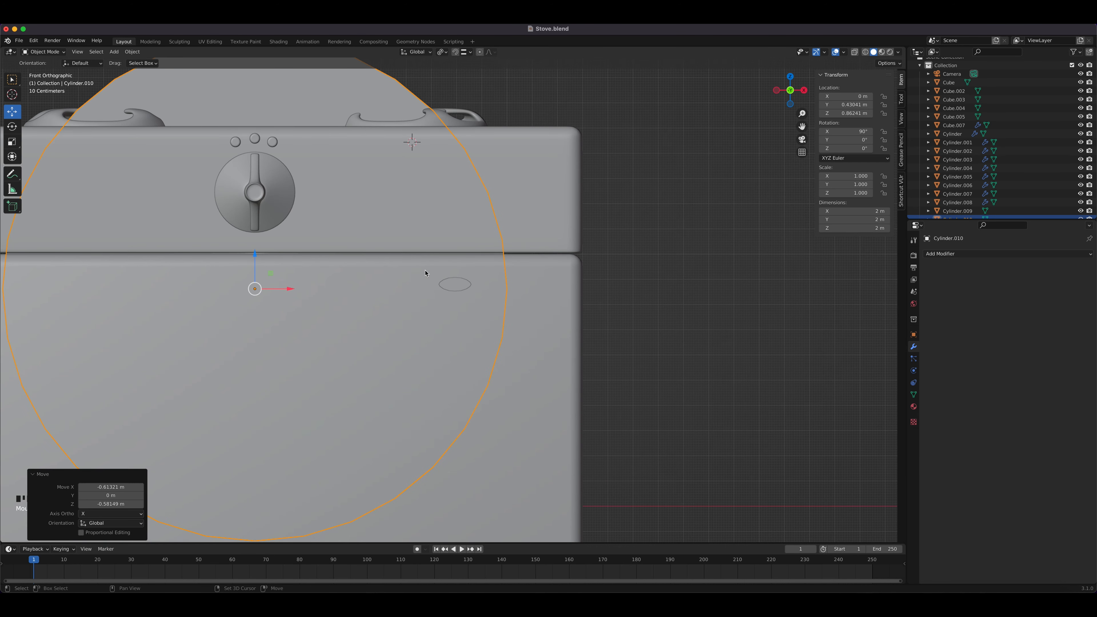
shift+middle_drag(424, 270, 640, 278)
click(17, 141)
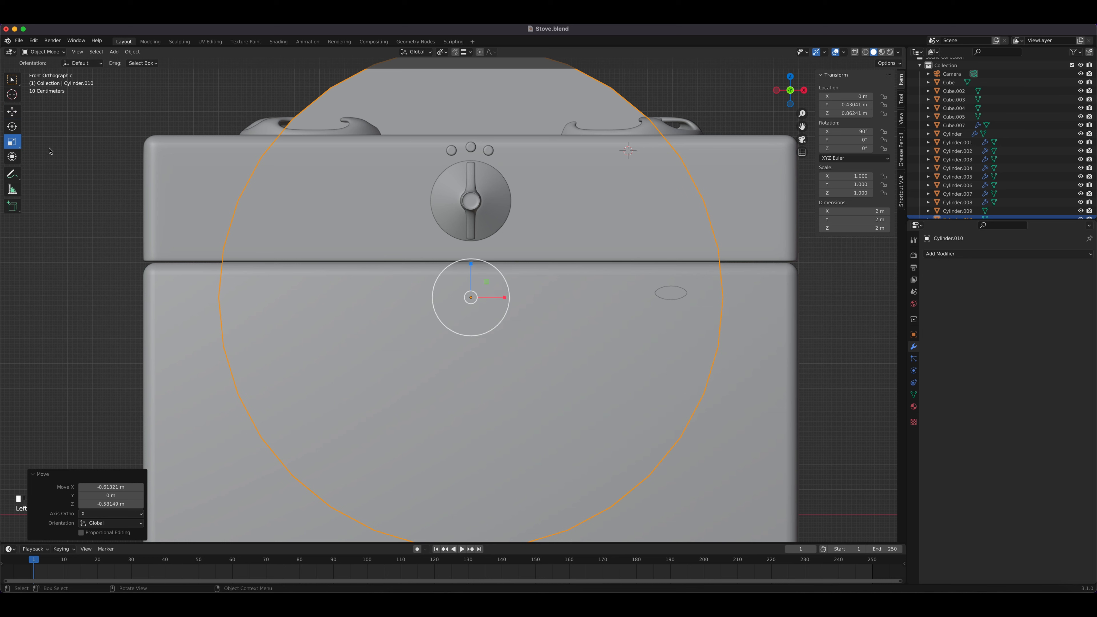
drag(472, 276, 471, 297)
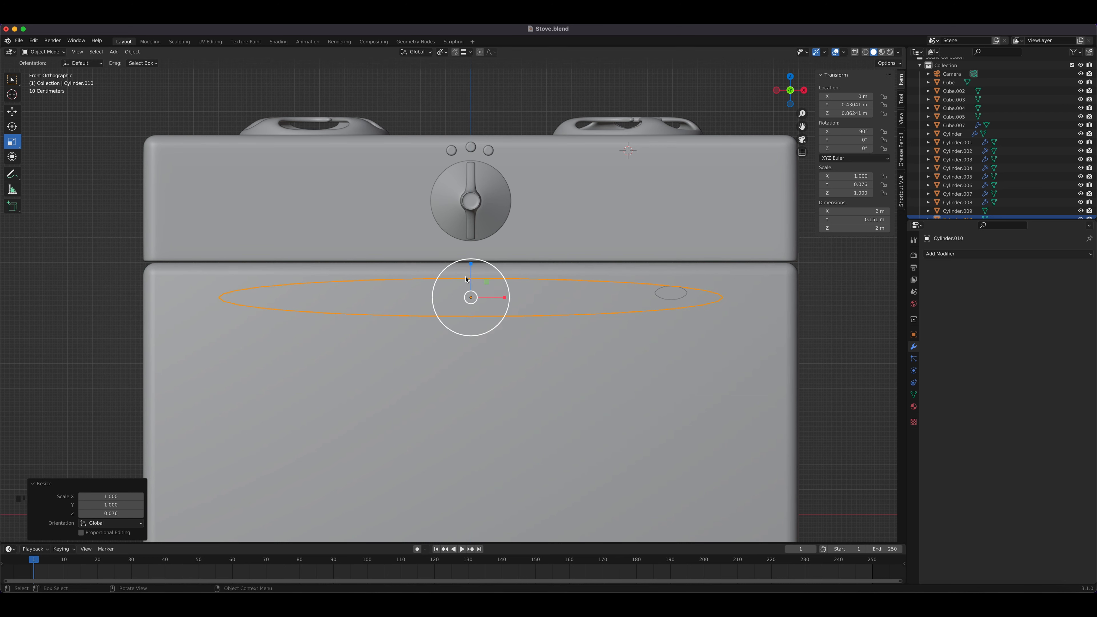
click(12, 111)
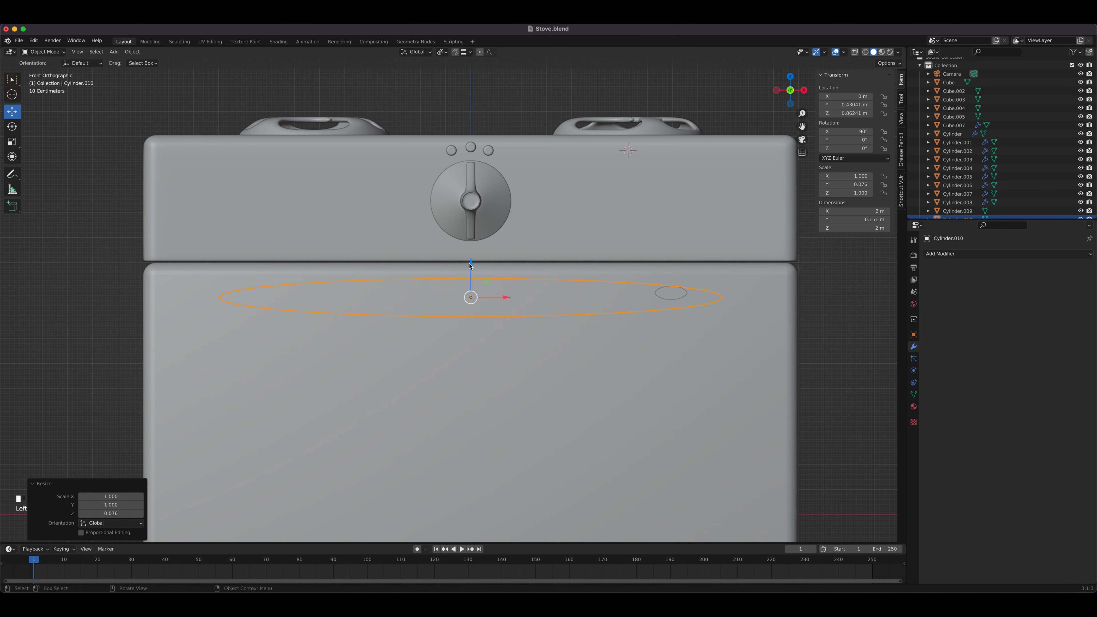
drag(470, 266, 470, 259)
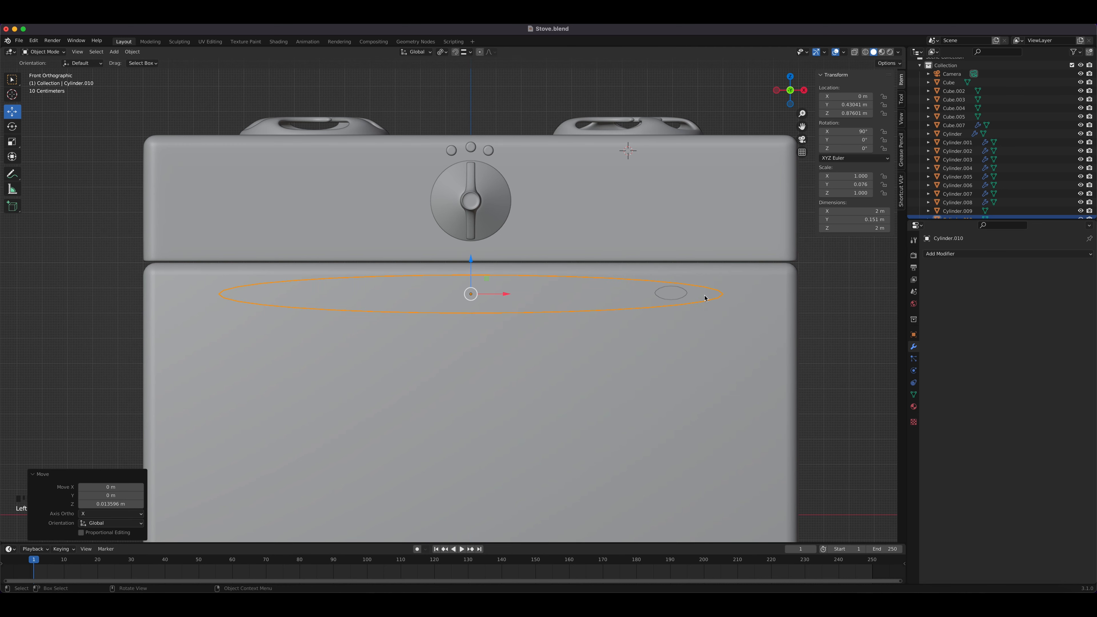
Step: Add a Mirror modifier to the small oval mount on the X axis, using the stove body Cube as the mirror object
click(677, 290)
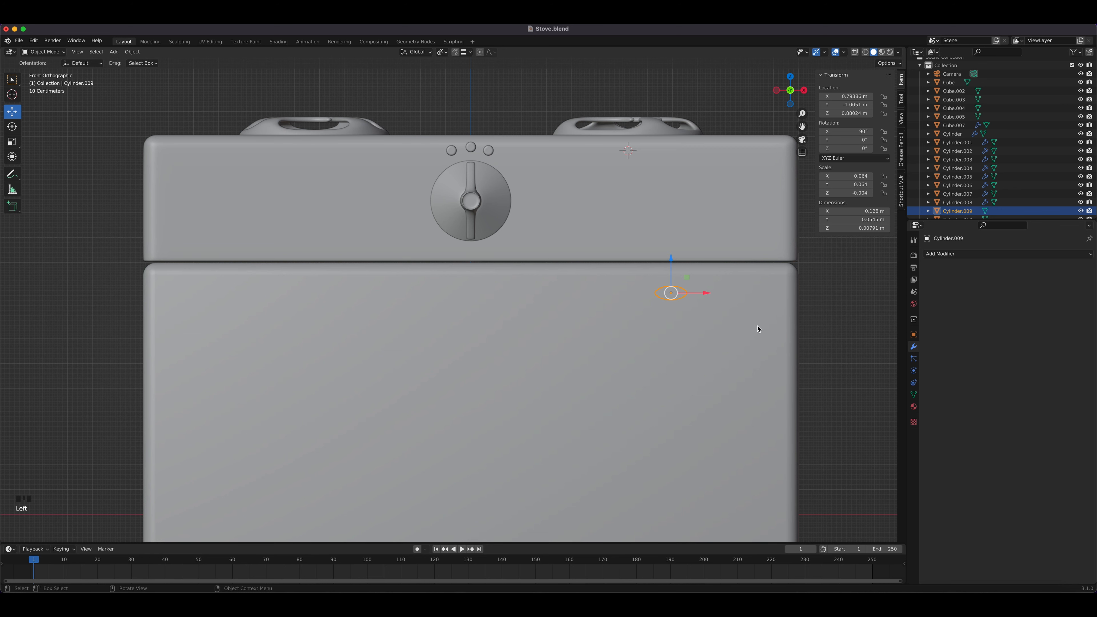
click(939, 258)
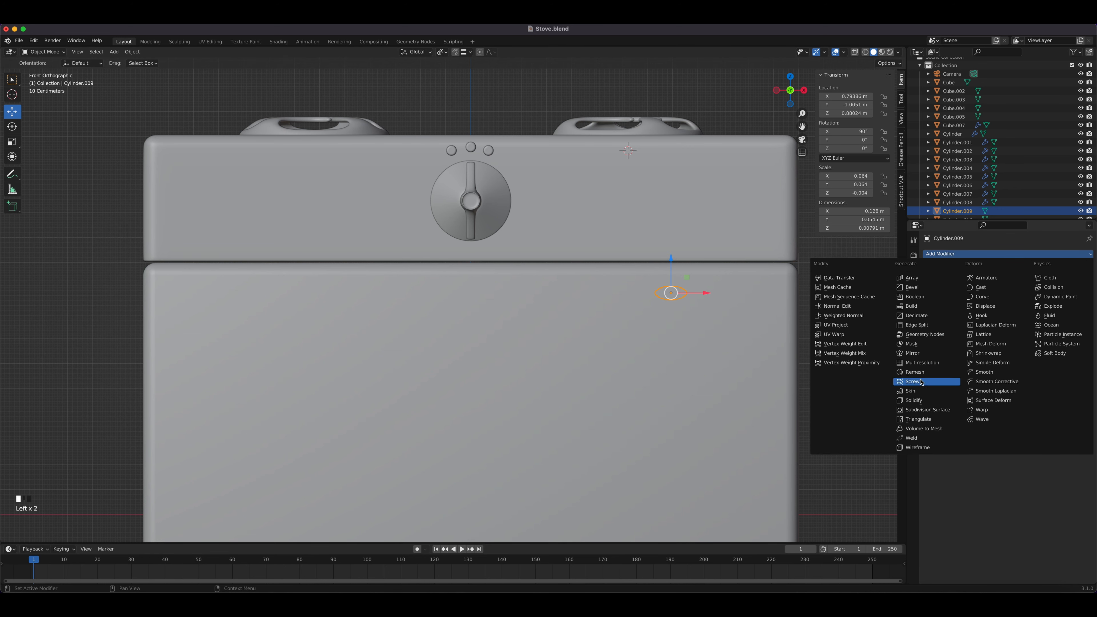
click(920, 353)
click(1077, 311)
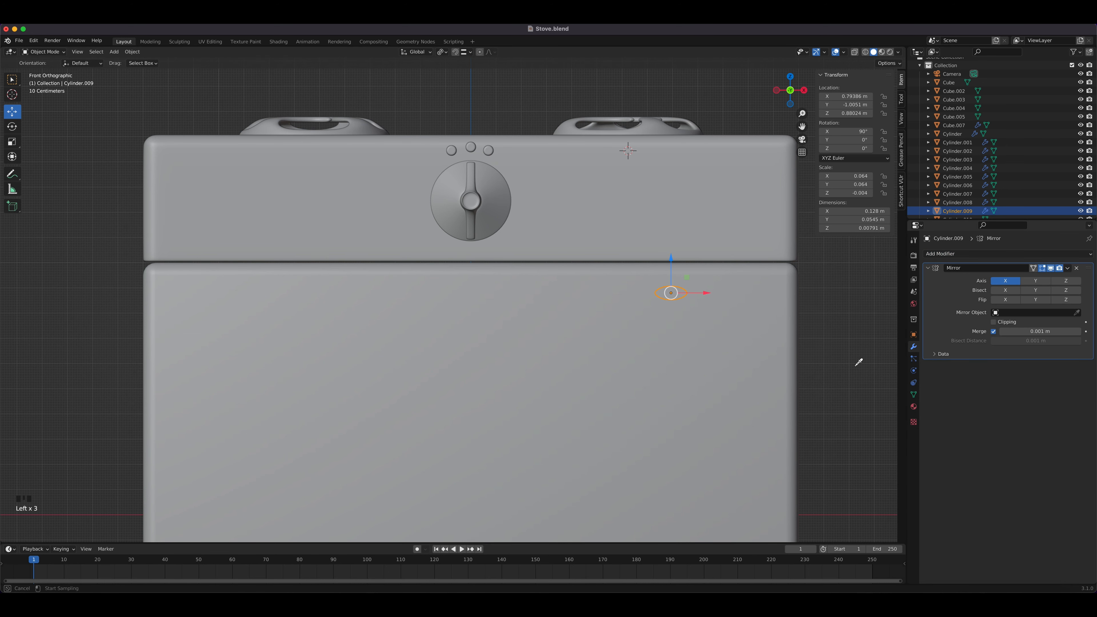
click(481, 434)
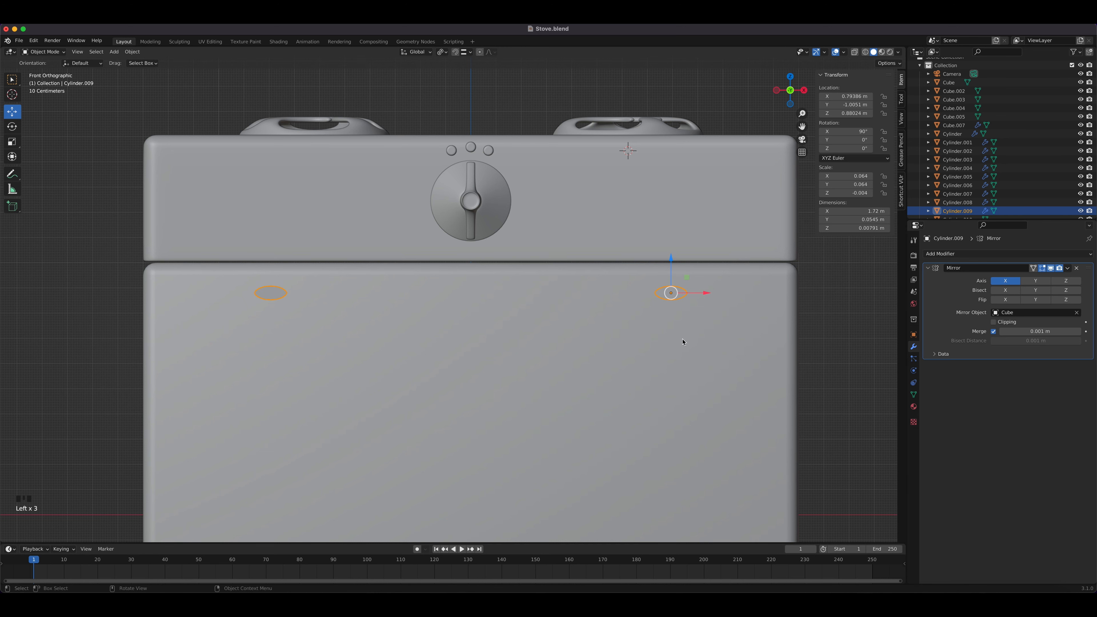
Step: Select the large flattened cylinder inside the stove via wireframe view and move it about -1.656 m along Y, towards the door front
middle_drag(475, 326, 426, 343)
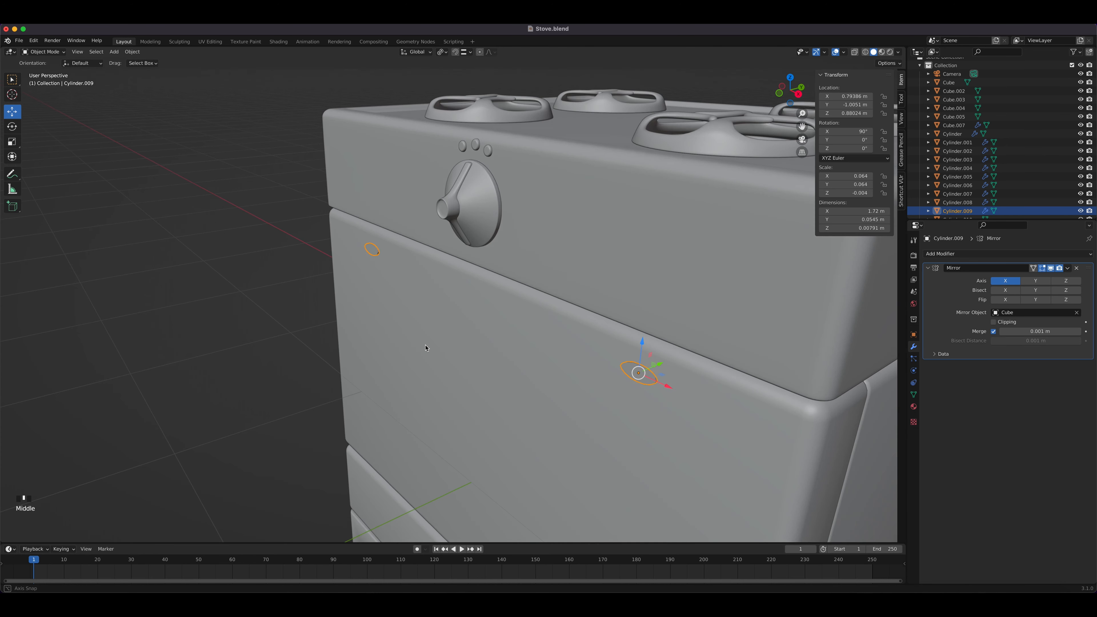
scroll(490, 343, down, 5)
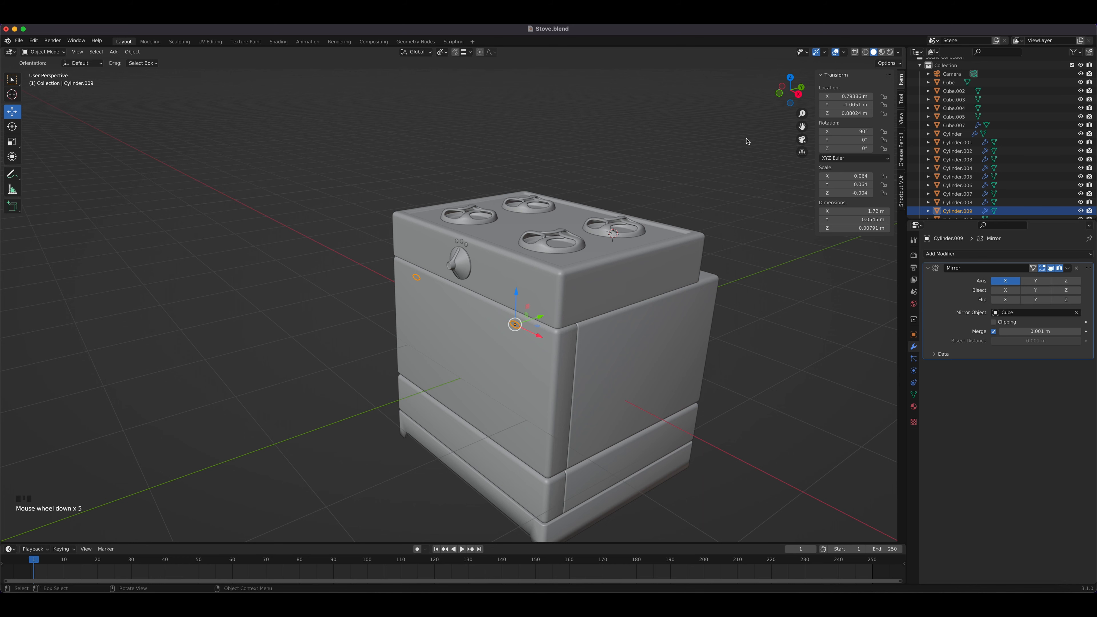
click(865, 52)
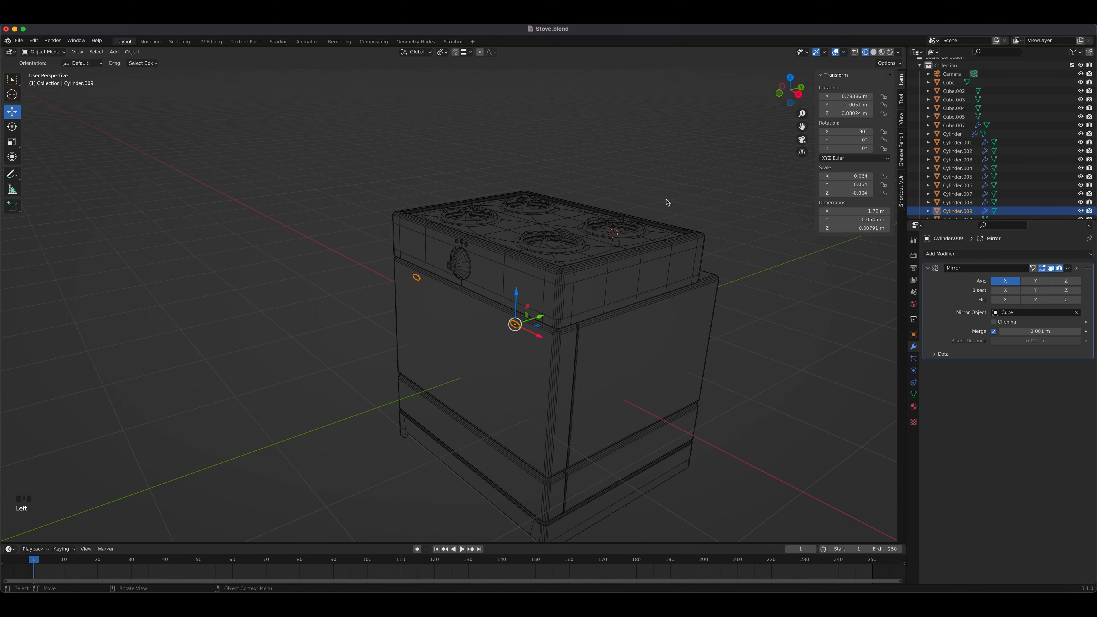
mouse_move(669, 203)
middle_down()
mouse_move(509, 184)
mouse_move(516, 271)
middle_up()
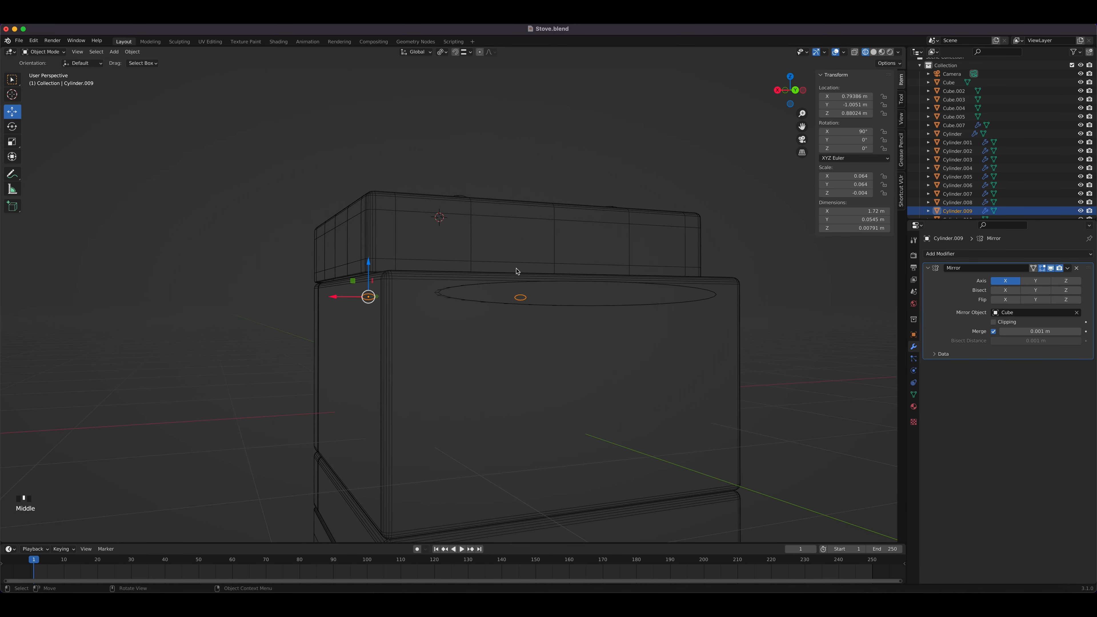
click(544, 307)
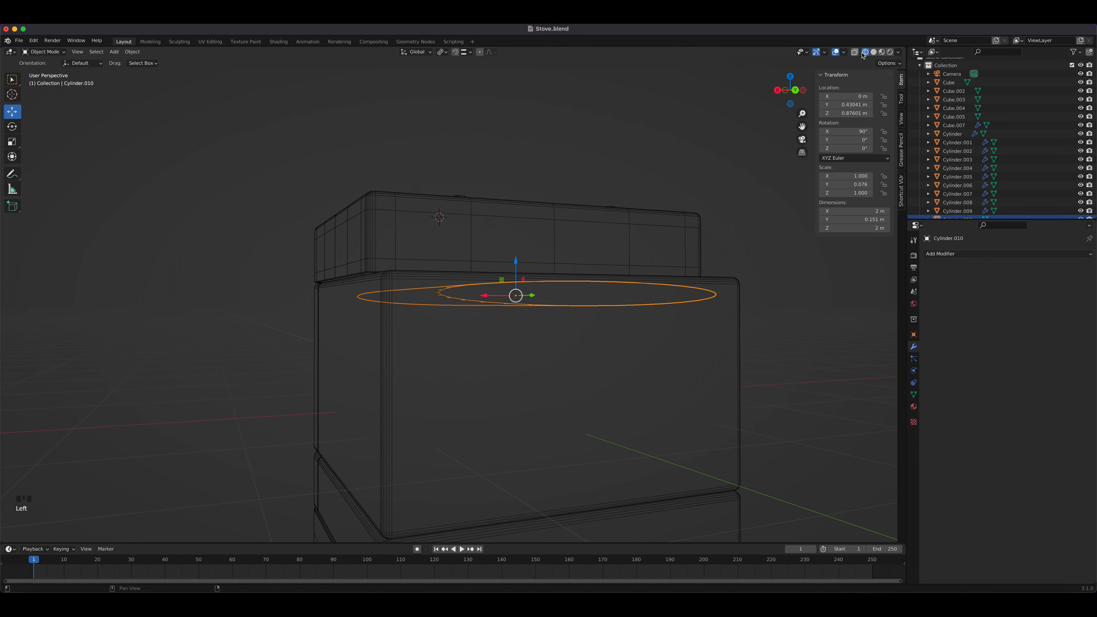
click(873, 52)
middle_drag(665, 198, 676, 252)
drag(644, 318, 461, 314)
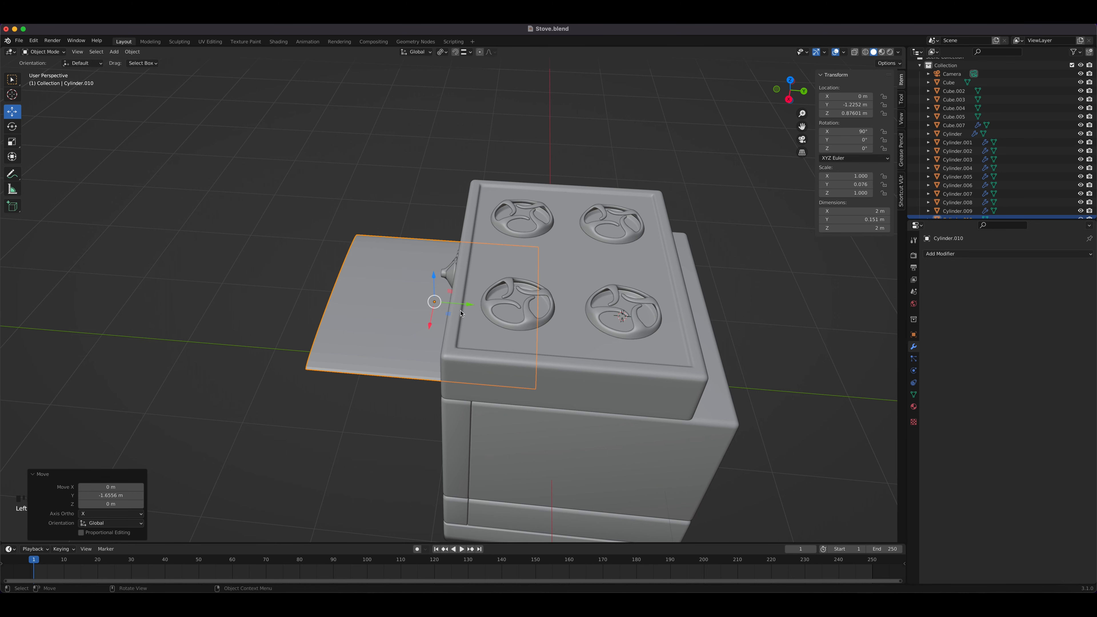
Step: Scale the large cylinder down along global Y to a thin handle about 0.049 m deep
click(10, 145)
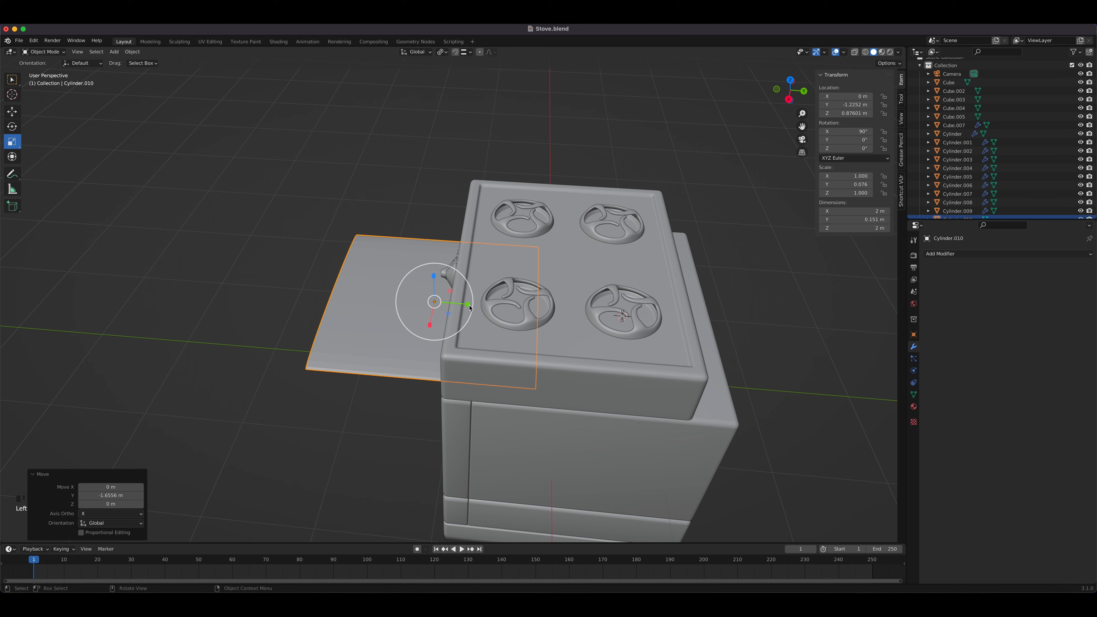
drag(463, 308, 437, 306)
middle_drag(445, 304, 422, 210)
scroll(445, 303, up, 5)
click(421, 210)
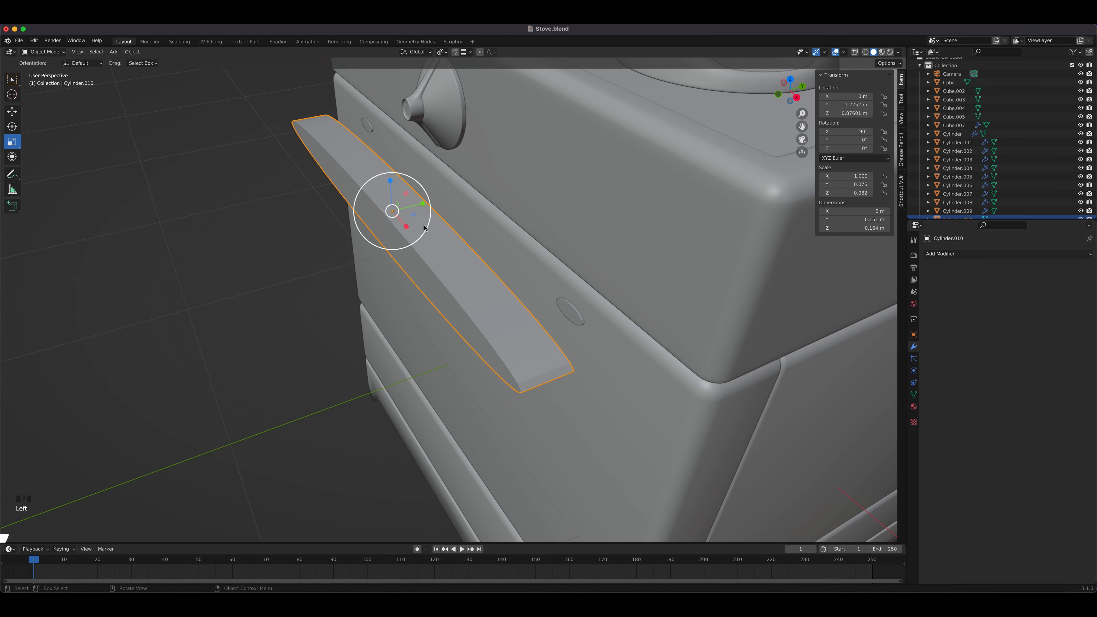
drag(422, 210, 399, 214)
middle_drag(464, 240, 438, 226)
Step: Apply all transforms to the handle cylinder and set its origin to geometry
click(132, 51)
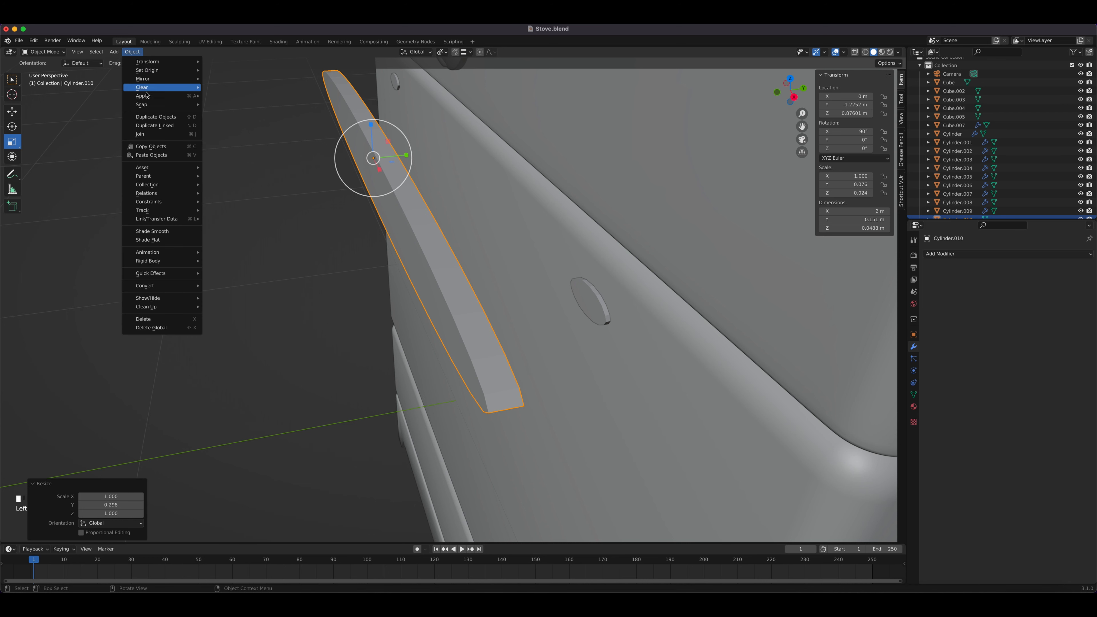
mouse_move(149, 104)
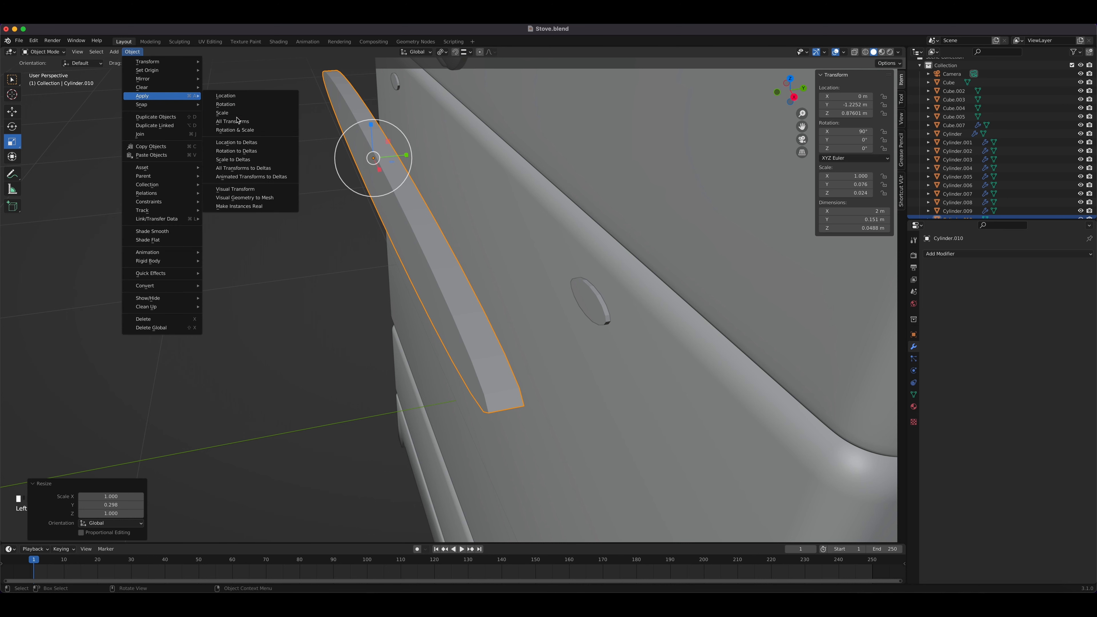
click(259, 122)
middle_drag(458, 211, 472, 219)
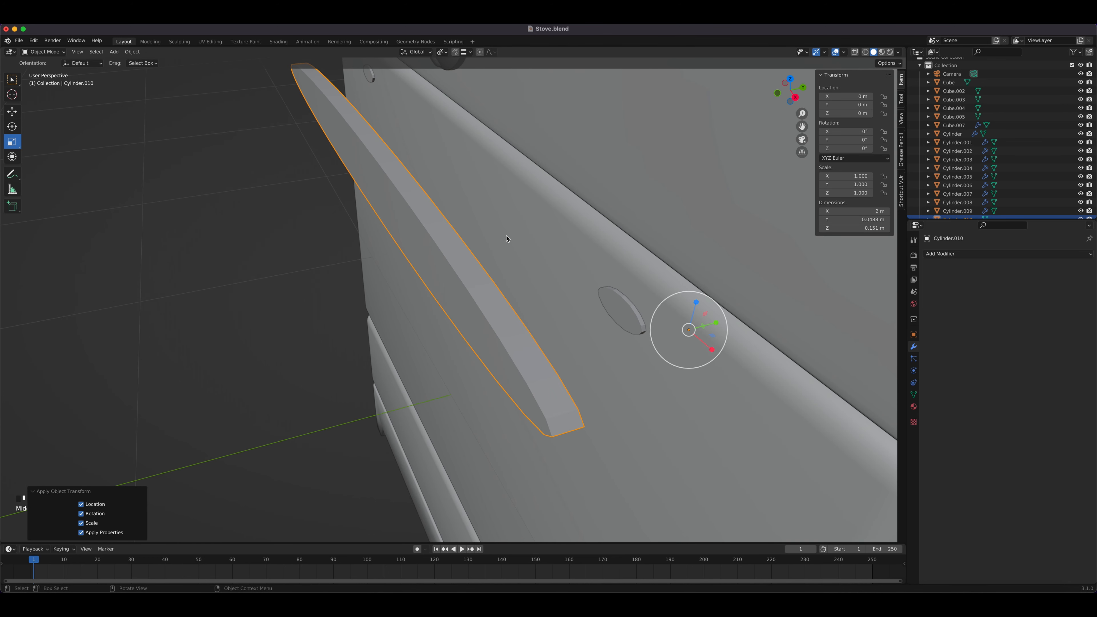
key(Tab)
key(Tab)
click(133, 52)
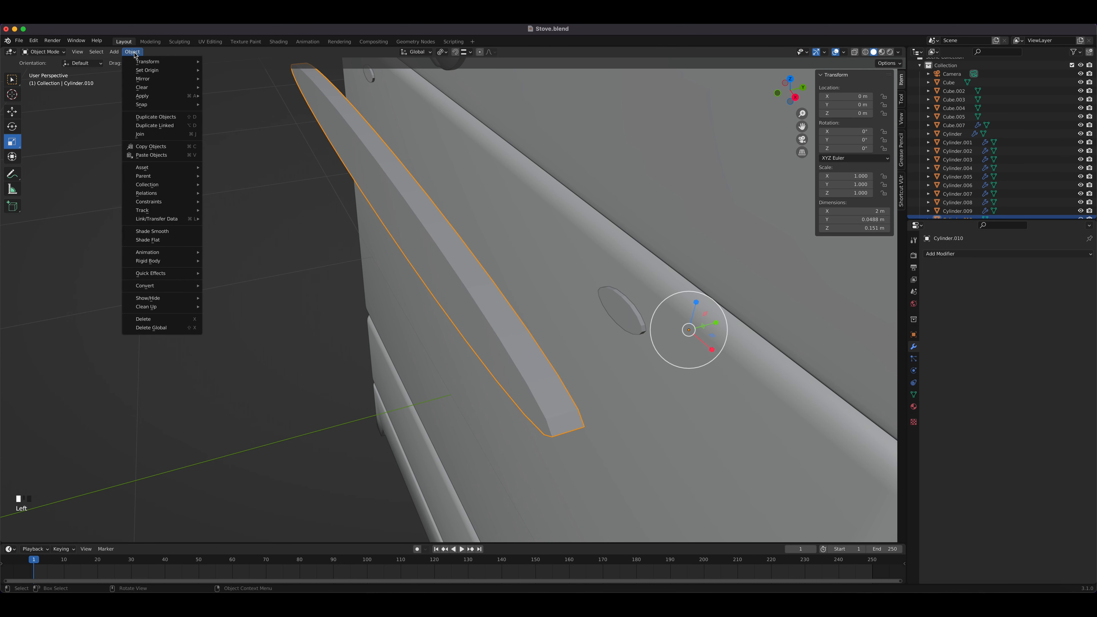
mouse_move(173, 70)
click(249, 80)
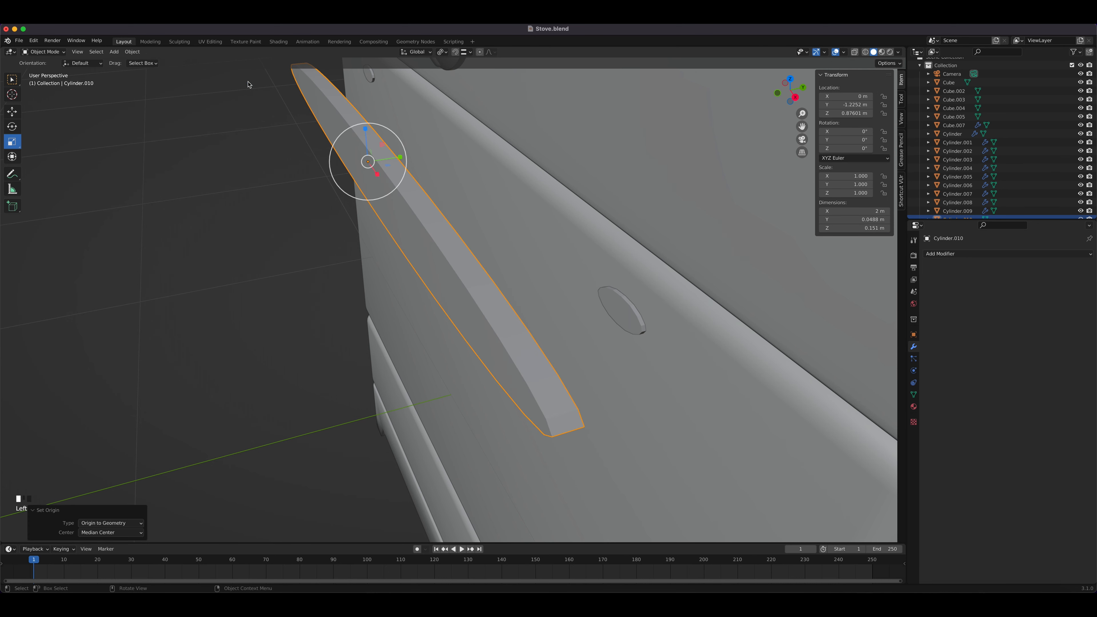
Step: In Edit Mode, inset the handle's large front face by about 0.011 m
key(Tab)
click(419, 219)
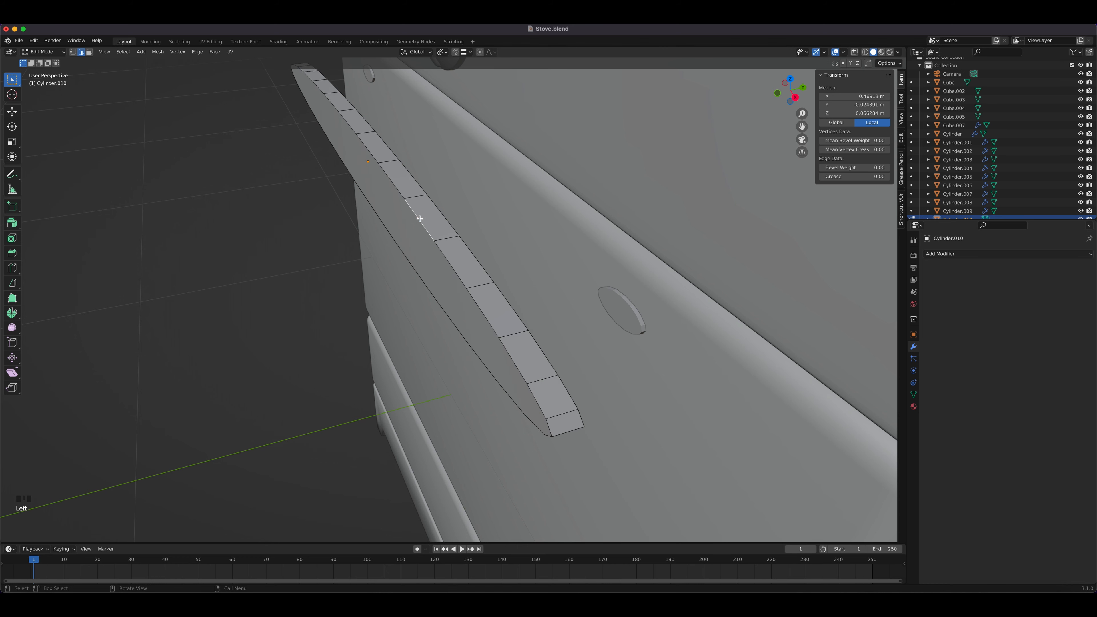
middle_drag(425, 215, 460, 211)
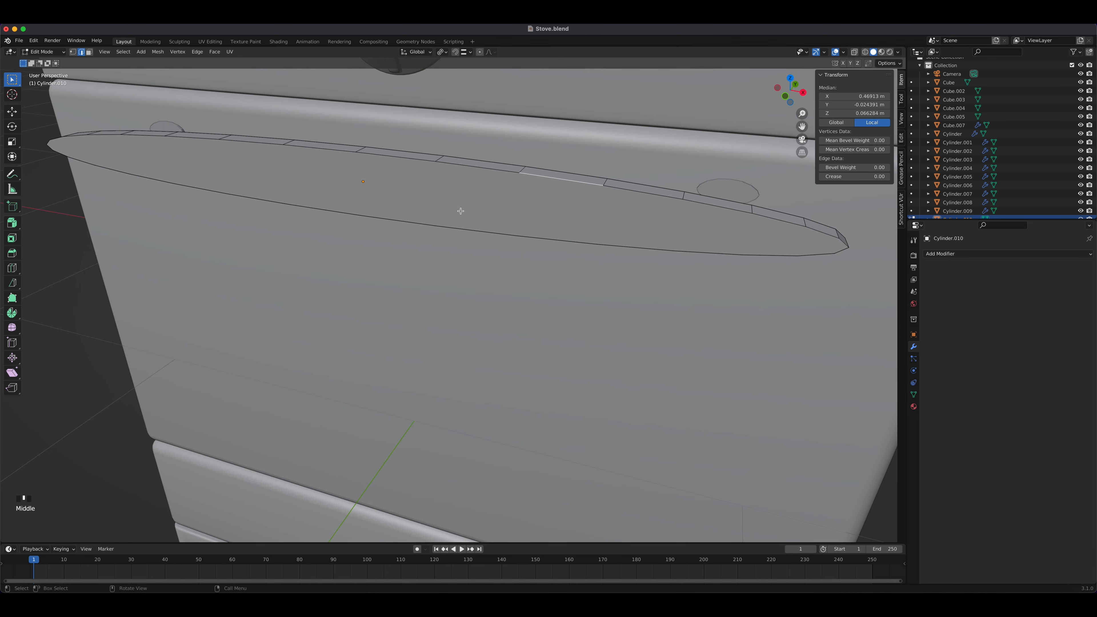
key(3)
click(461, 211)
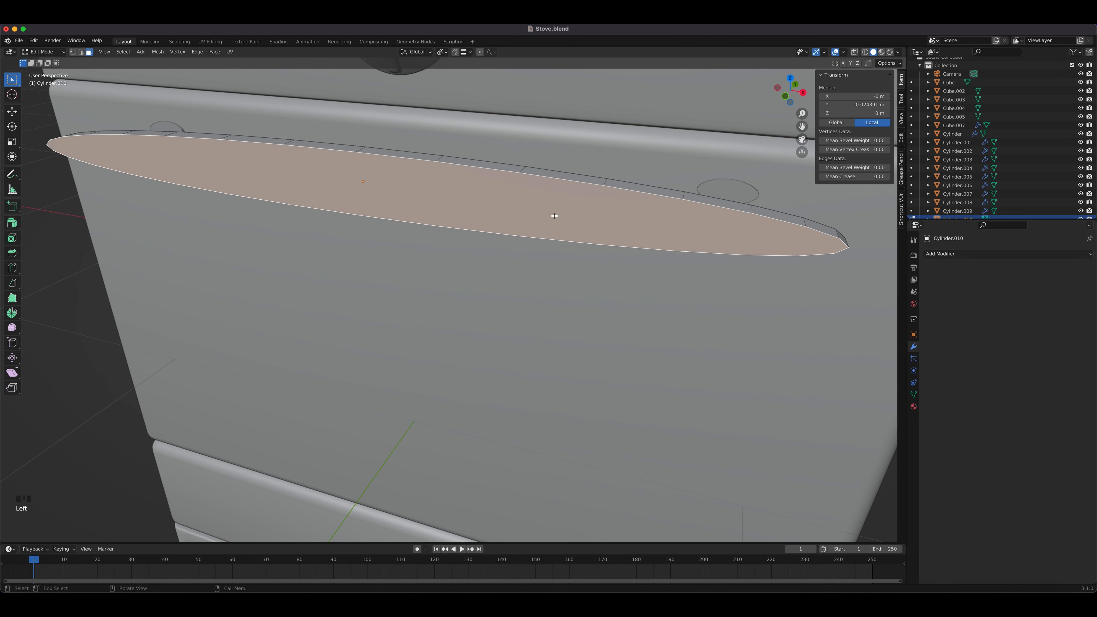
key(i)
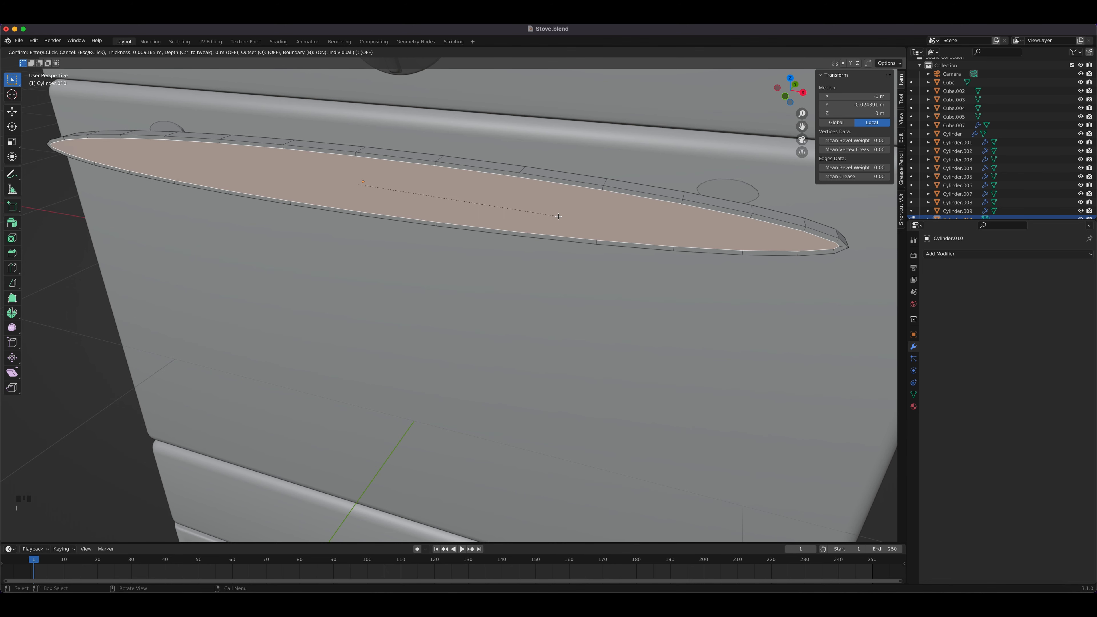
click(506, 195)
Step: Extrude the handle's inset front face inward by about 0.0065 m to form a shallow recess
middle_drag(506, 194, 458, 198)
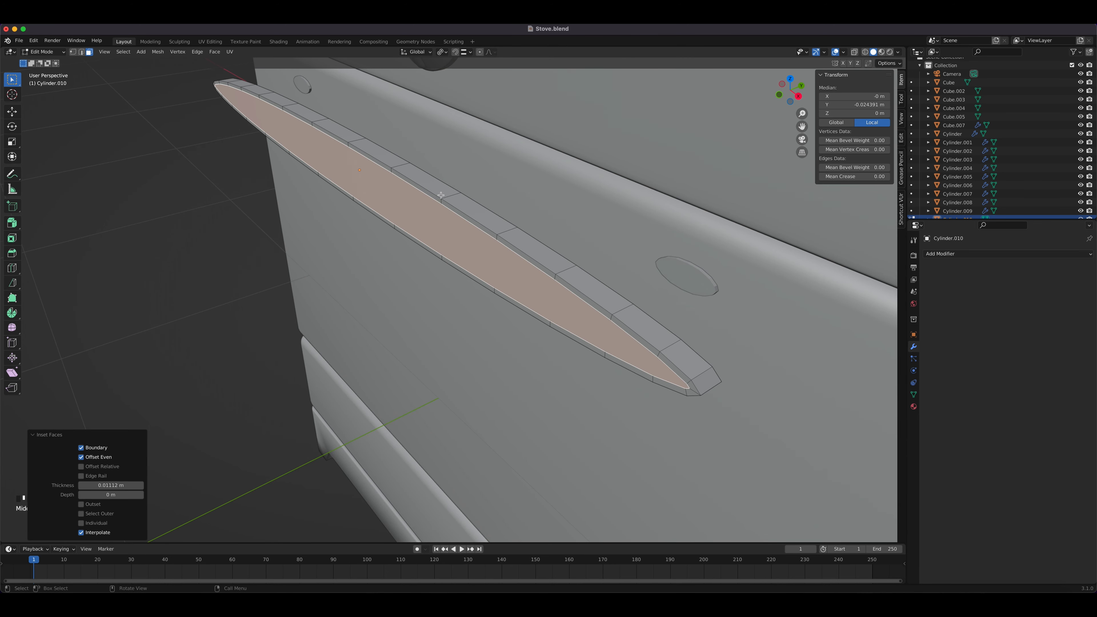
scroll(441, 195, up, 3)
scroll(437, 195, down, 2)
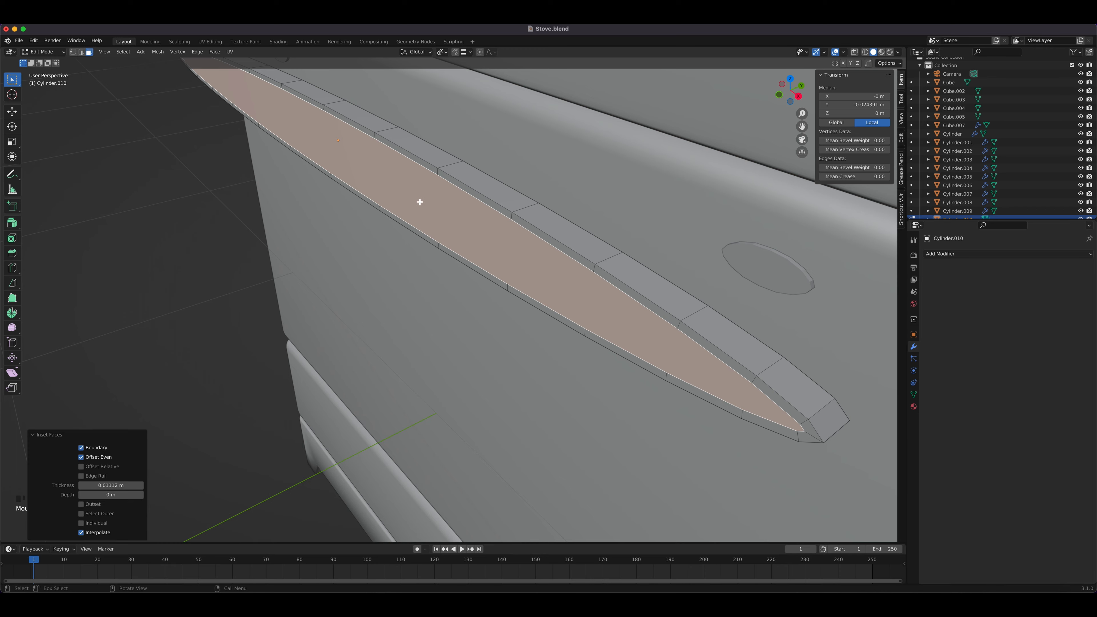
key(e)
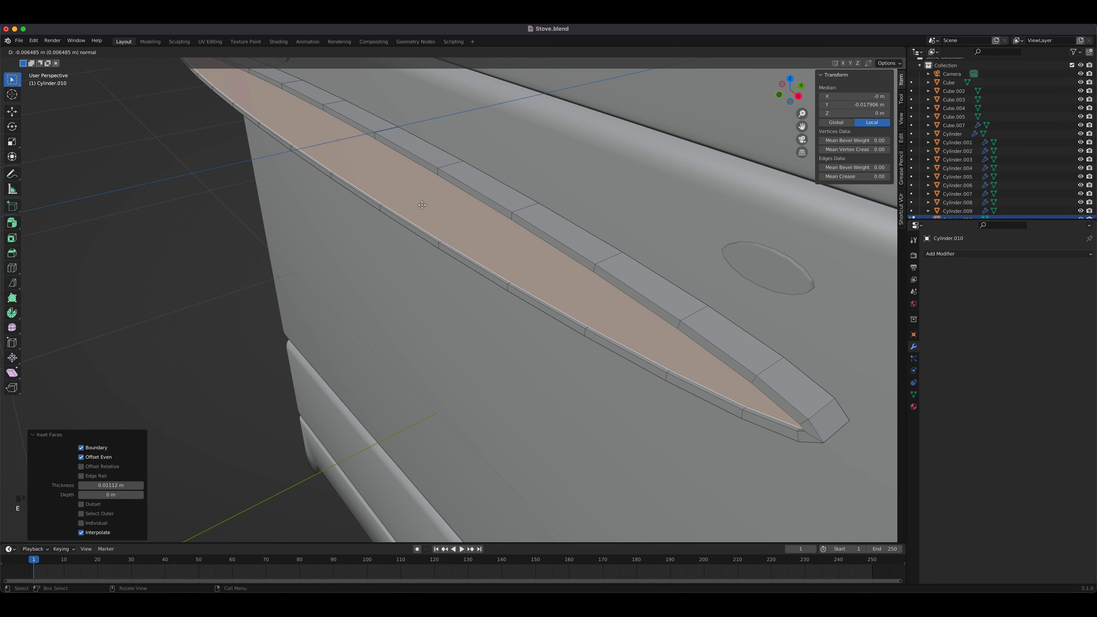
click(422, 205)
Step: In edge select mode, select the edge loop along the outer front rim of the handle
middle_drag(422, 205, 469, 166)
key(2)
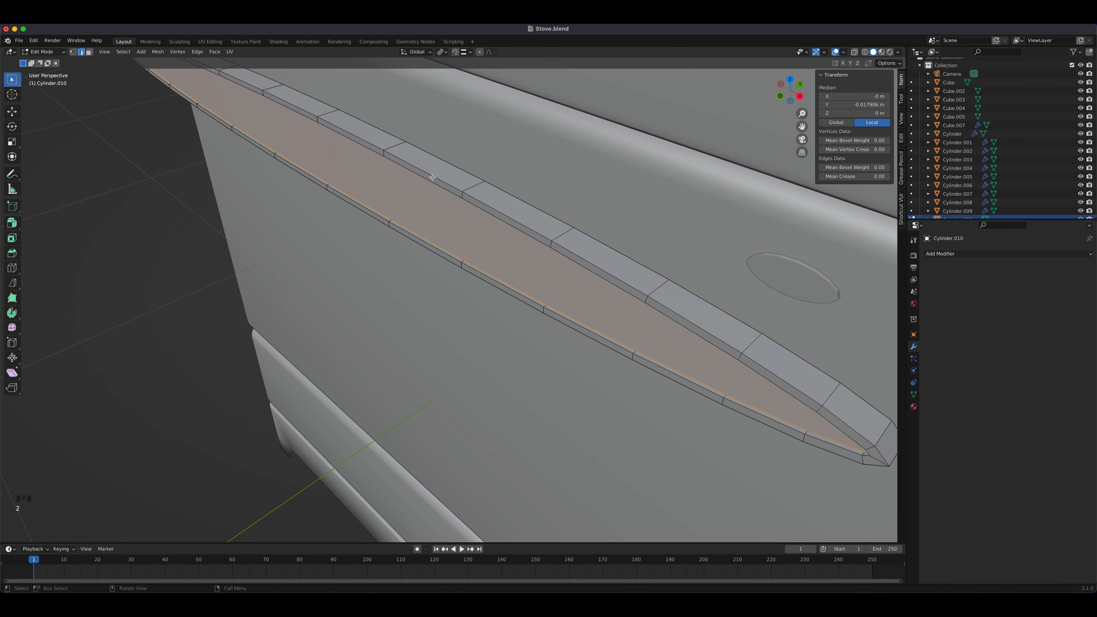
alt+click(432, 177)
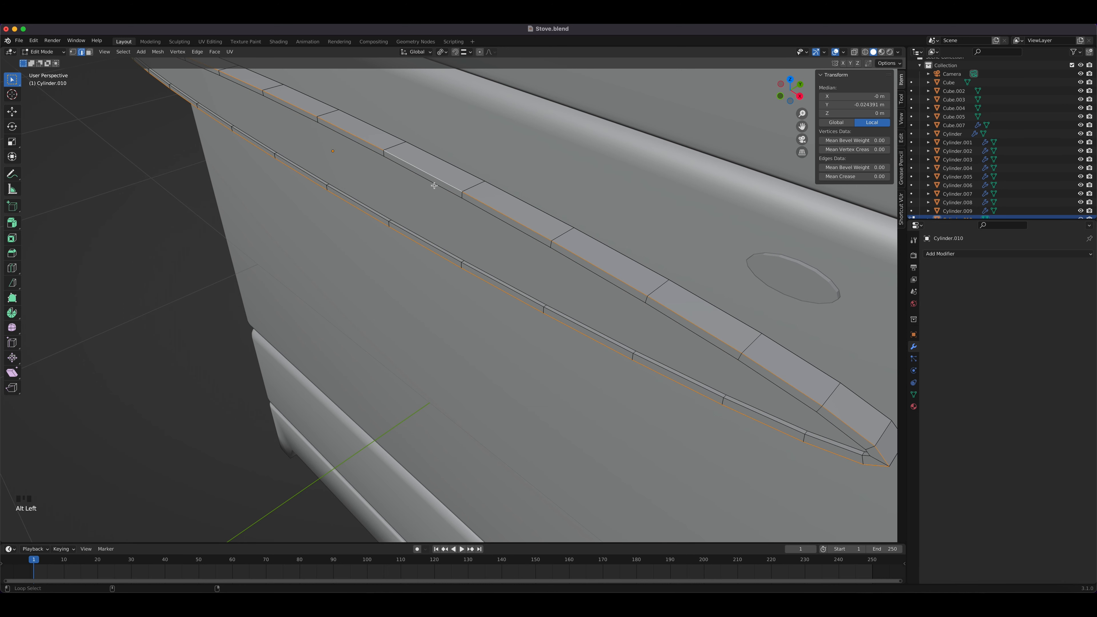
Step: Bevel the inner and outer edge loops of the elongated oval piece's front rim with 5 segments
alt+shift+click(435, 185)
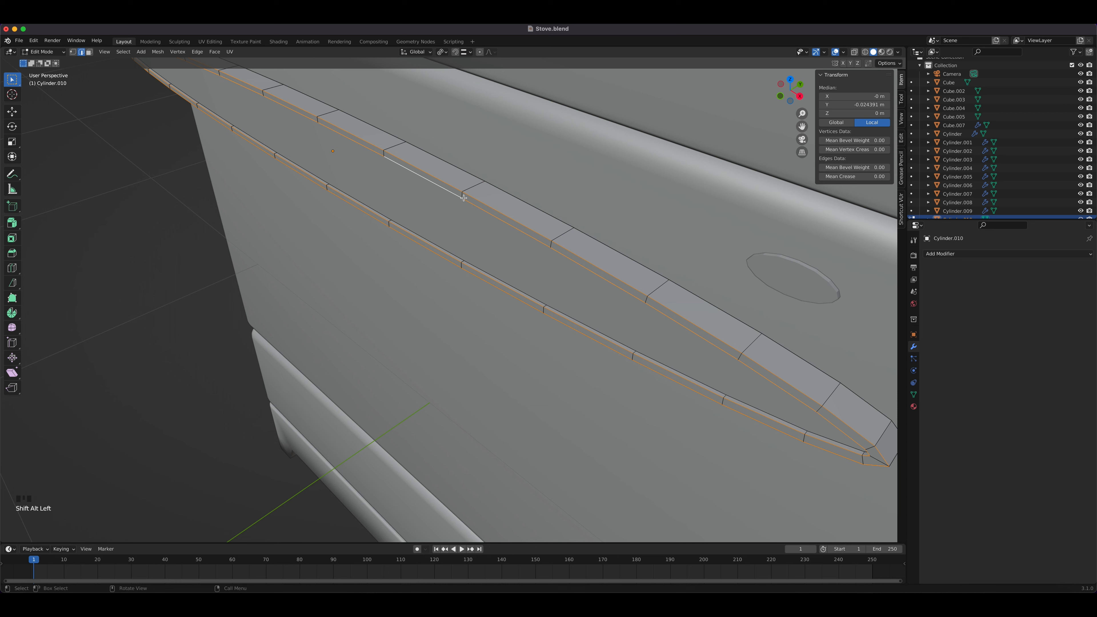
right_drag(476, 198, 474, 219)
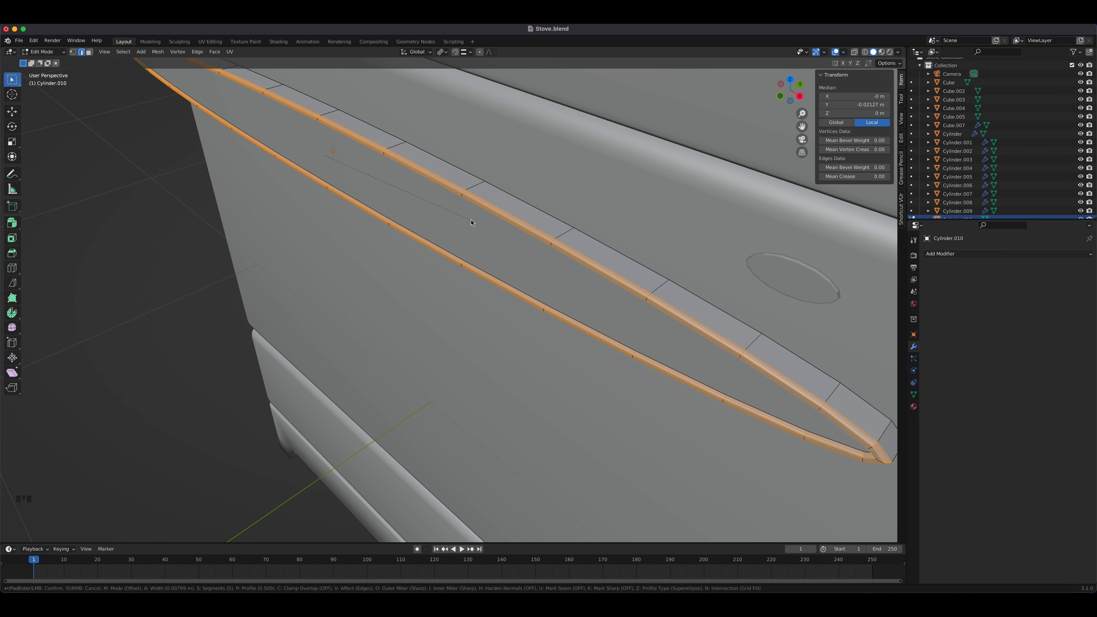
click(471, 220)
middle_drag(499, 169, 470, 138)
scroll(492, 146, up, 2)
scroll(491, 146, down, 3)
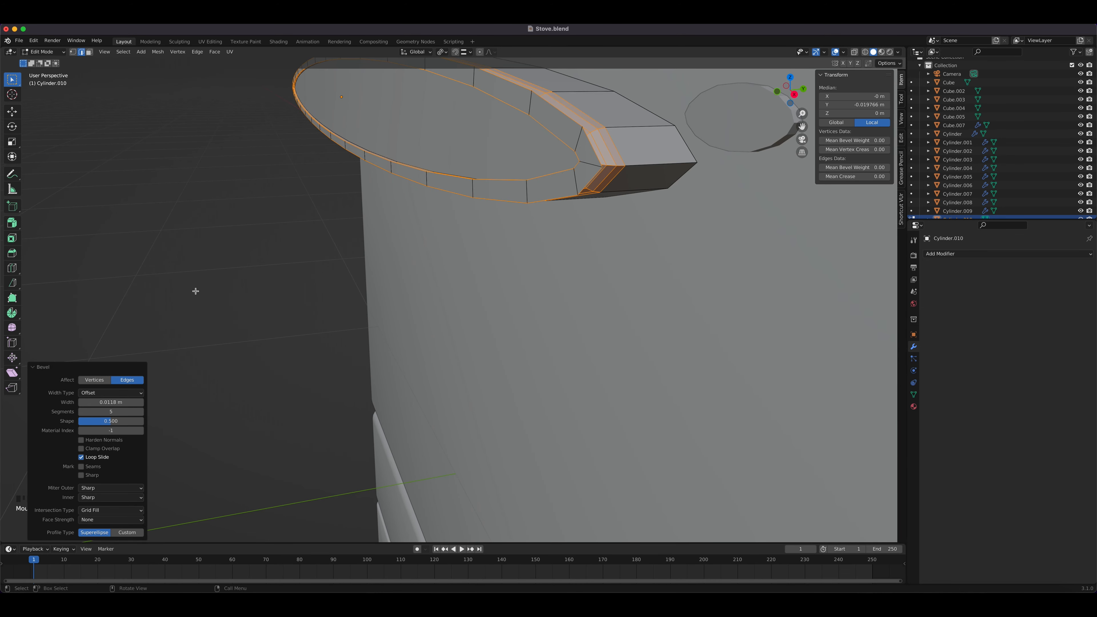
Step: Set the rim bevel's width to about 0.00184 m and its segments to 3
drag(110, 402, 89, 402)
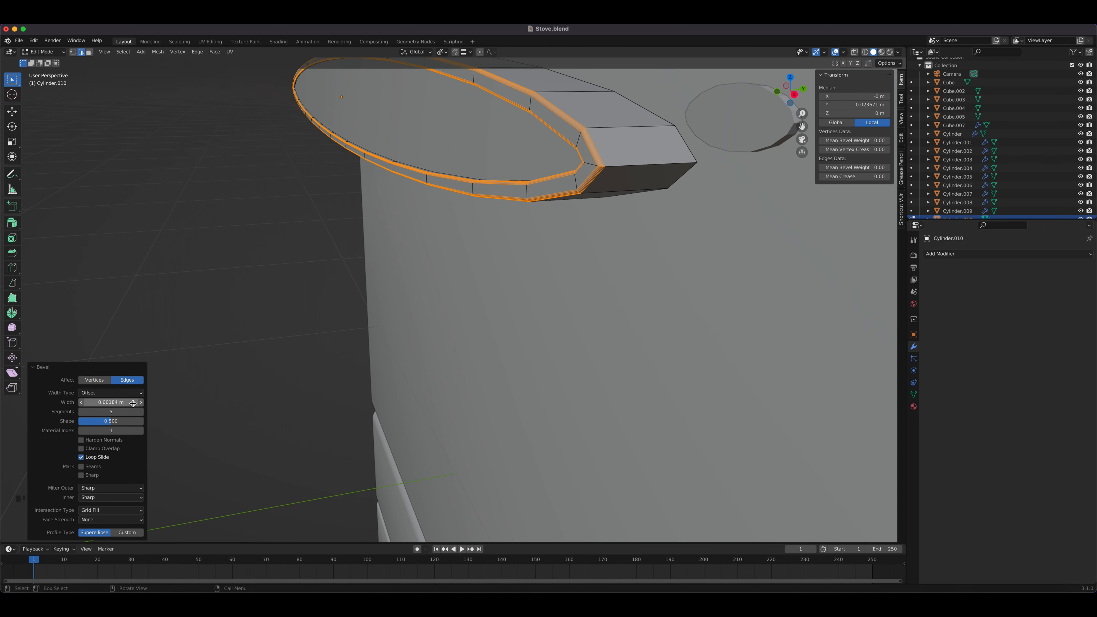
click(82, 413)
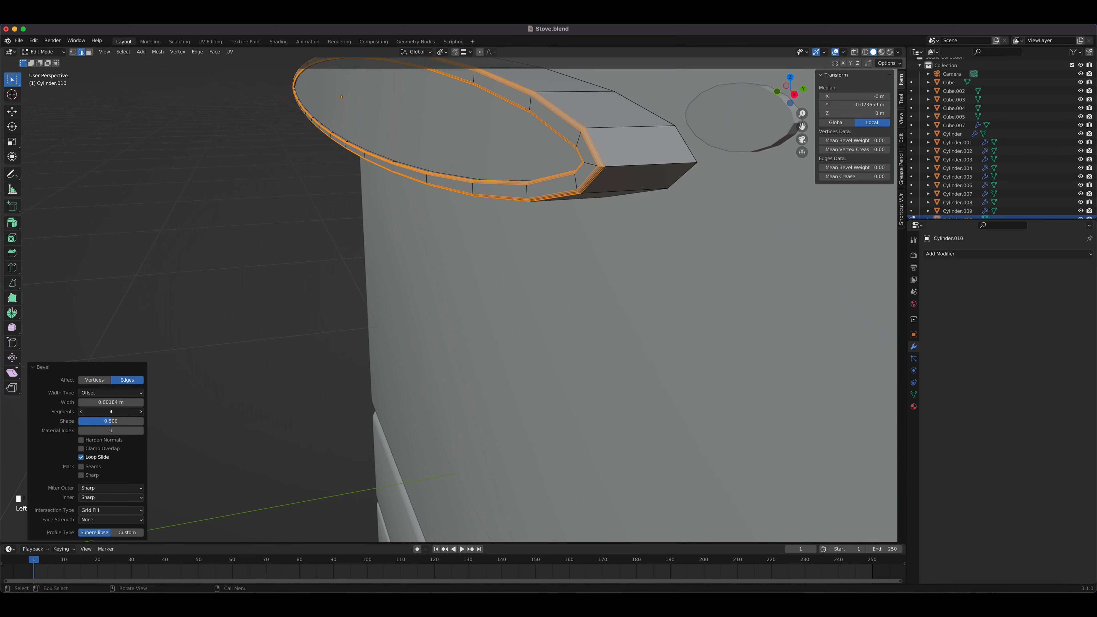
click(81, 413)
scroll(447, 216, up, 5)
middle_drag(500, 220, 454, 214)
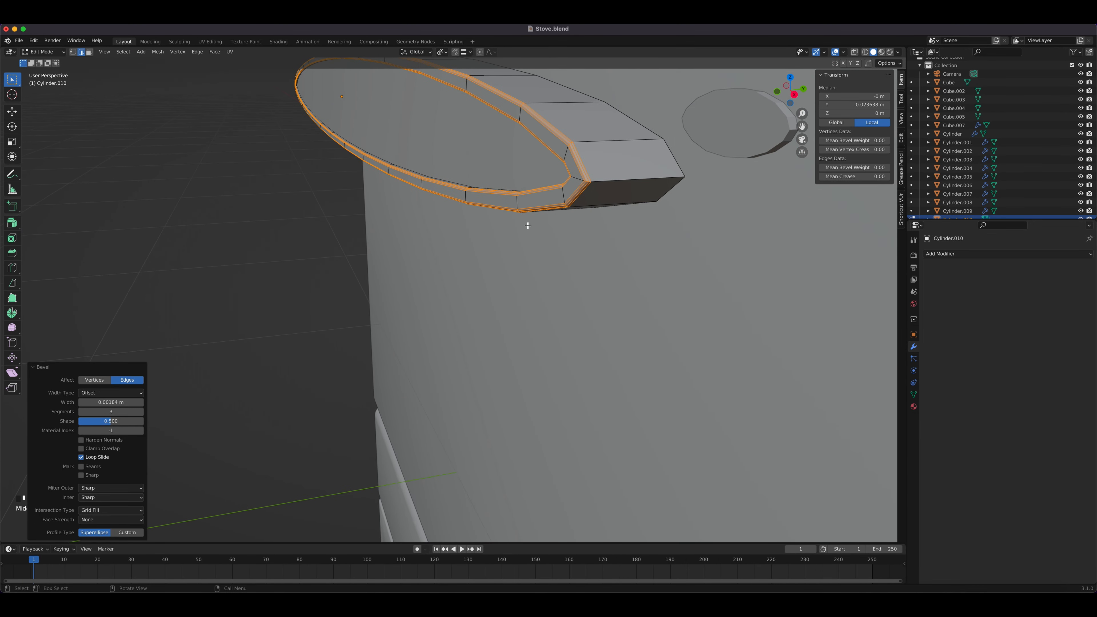
Step: Add a Subdivision Surface modifier with viewport level 2 to the oval piece and shade it smooth
scroll(527, 226, down, 5)
click(940, 254)
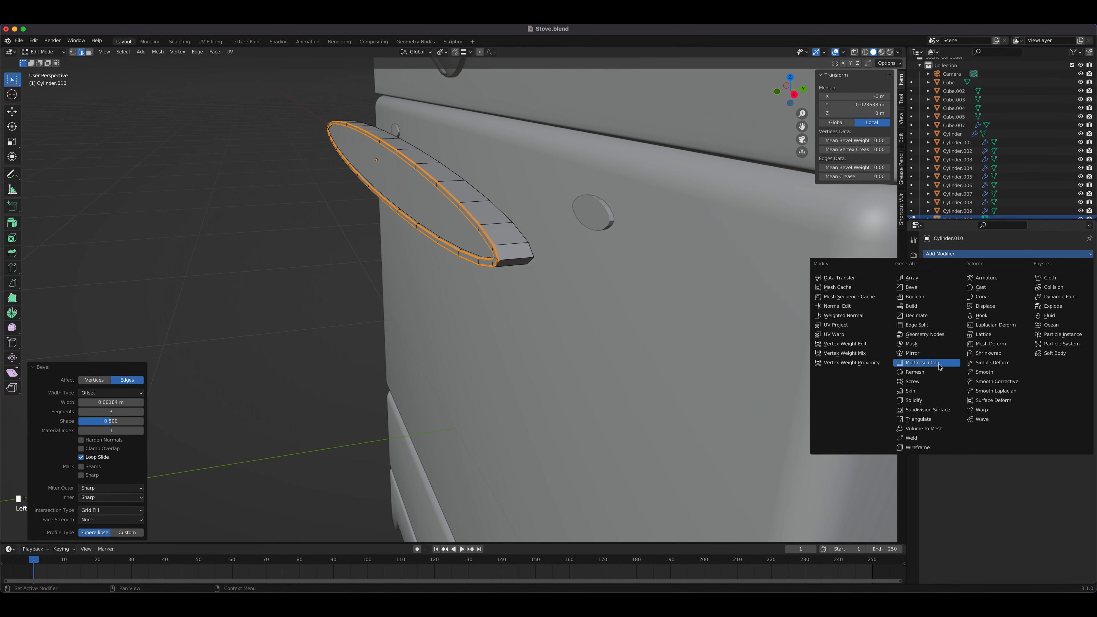
click(934, 410)
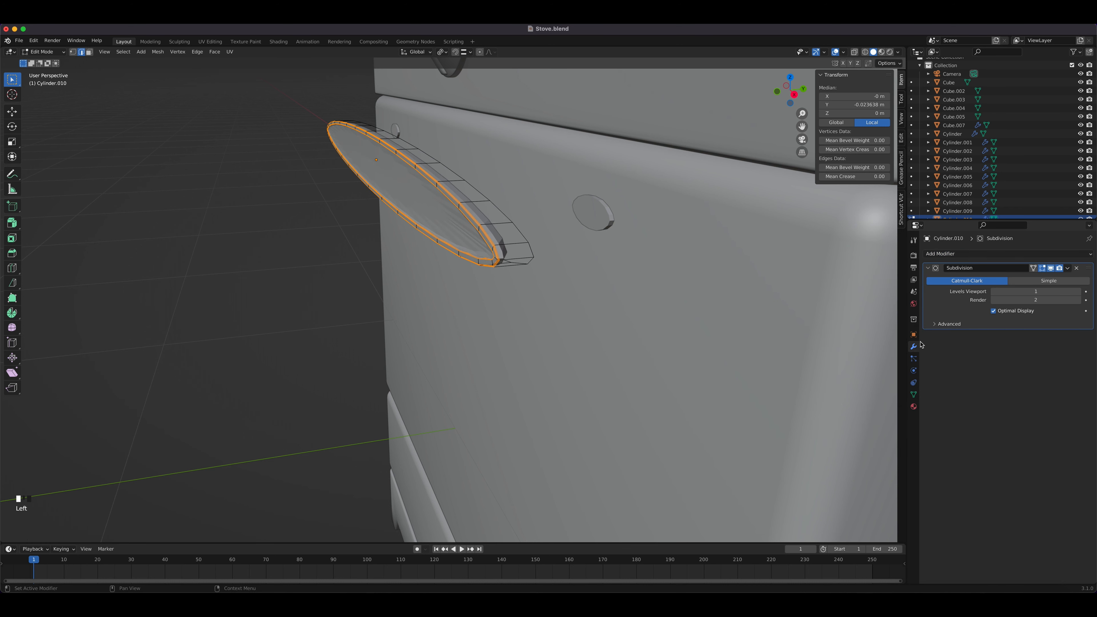
click(1078, 292)
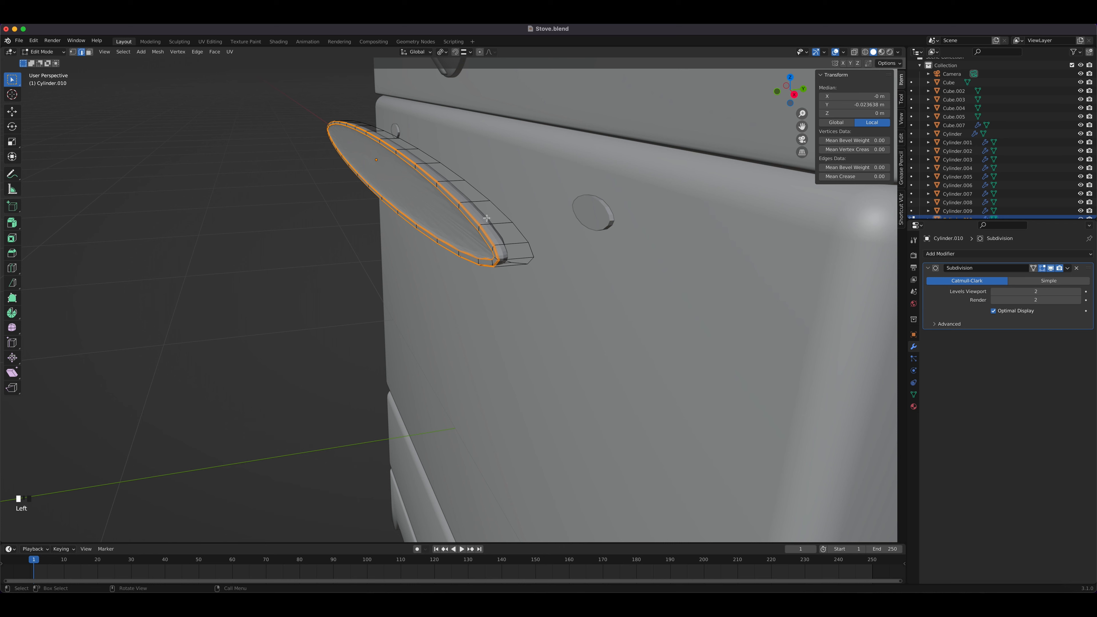
key(Tab)
right_click(426, 207)
middle_drag(432, 216, 438, 244)
key(Tab)
Step: Delete the large rear face of the oval piece that points toward the stove body
middle_drag(482, 289, 437, 251)
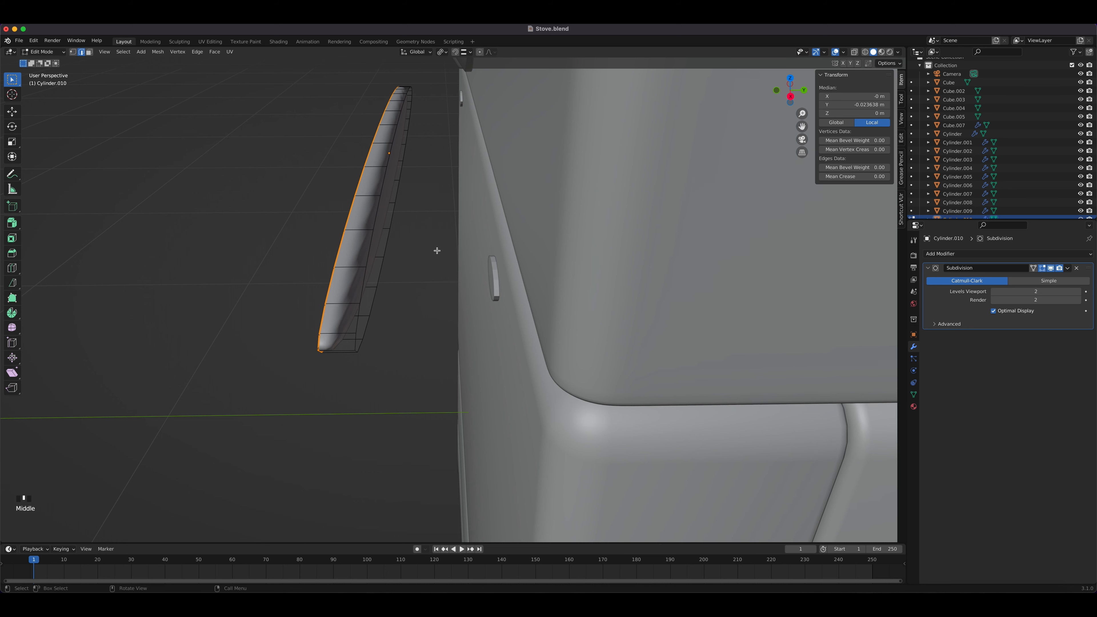
click(381, 236)
key(3)
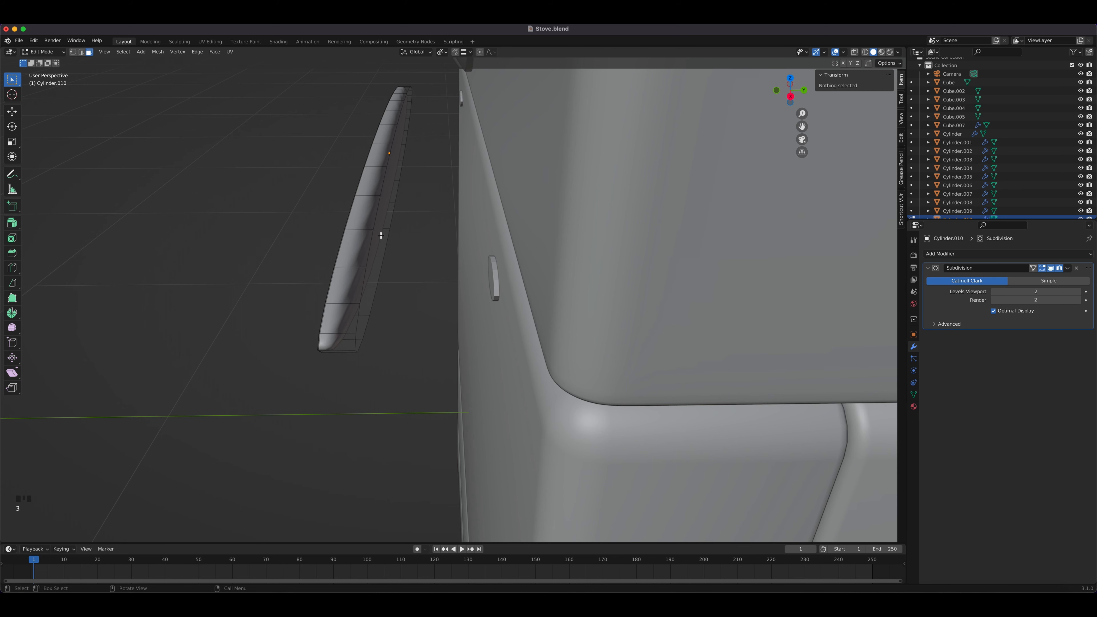
click(381, 235)
key(Delete)
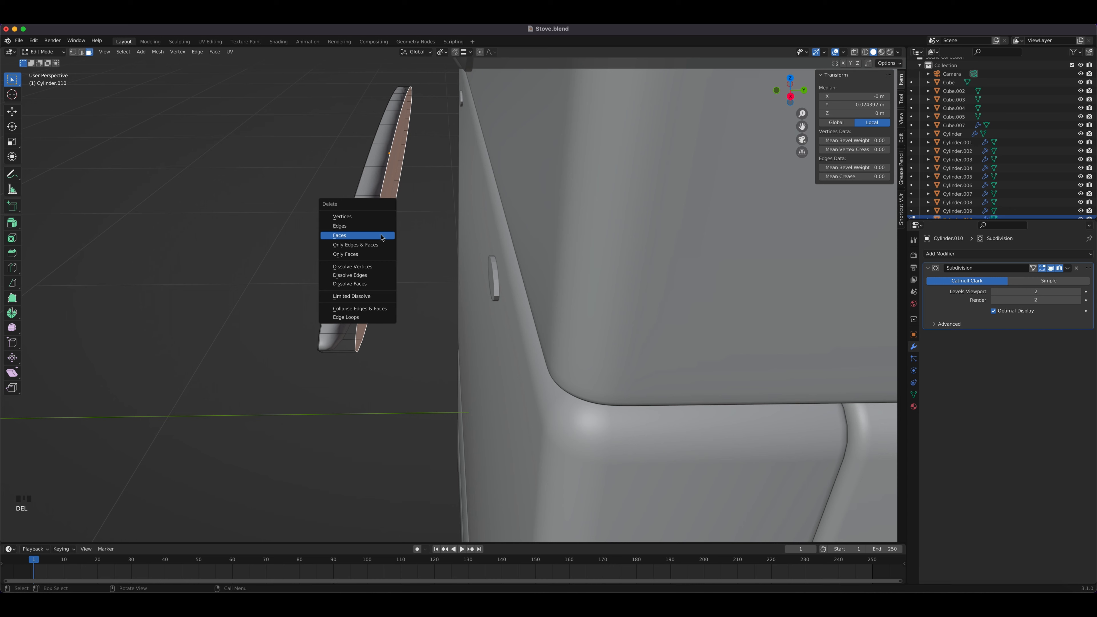
click(381, 237)
middle_drag(382, 236, 534, 255)
scroll(535, 254, up, 2)
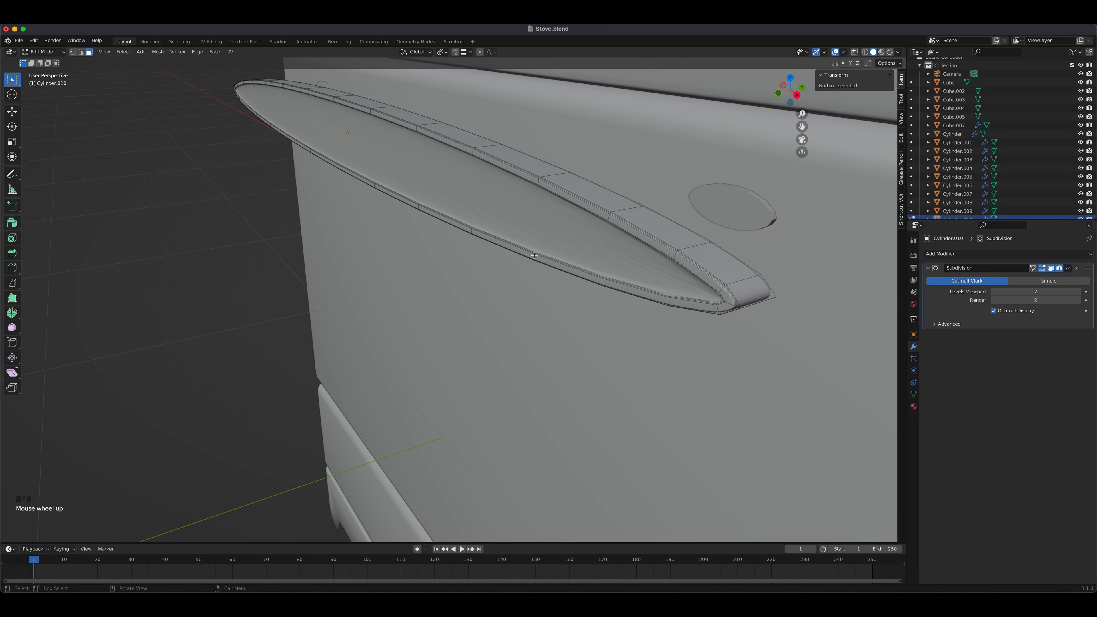
Step: Add a loop cut around the outer side wall of the oval piece
key(ctrl+r)
click(743, 276)
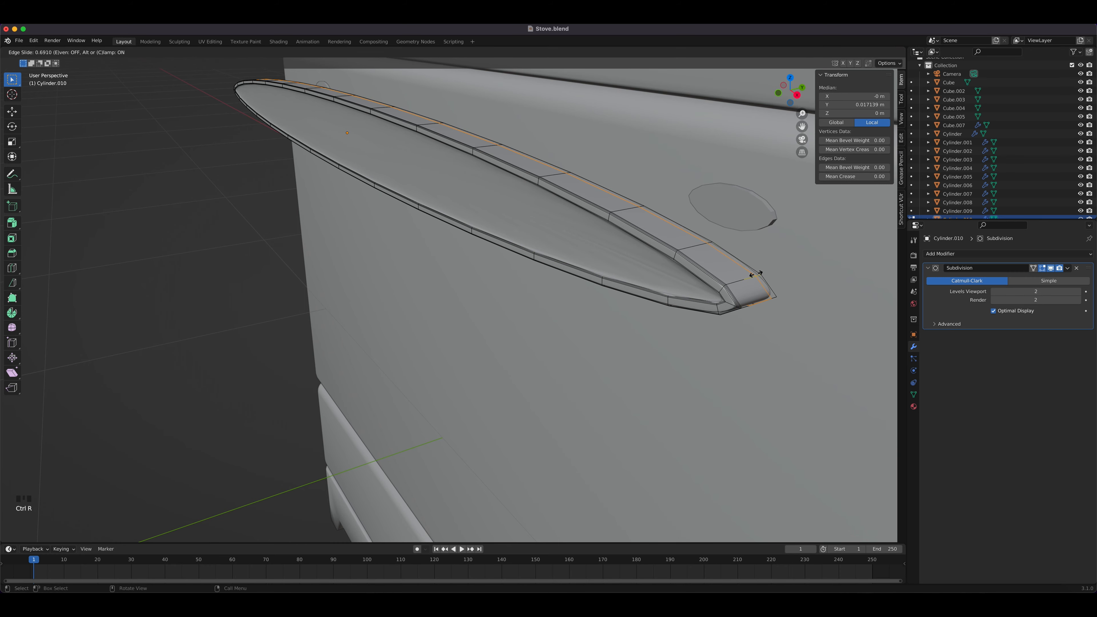
click(730, 275)
key(Tab)
middle_drag(549, 235, 610, 200)
key(Tab)
Step: Select the recessed front face of the oval piece and try to inset it
click(584, 141)
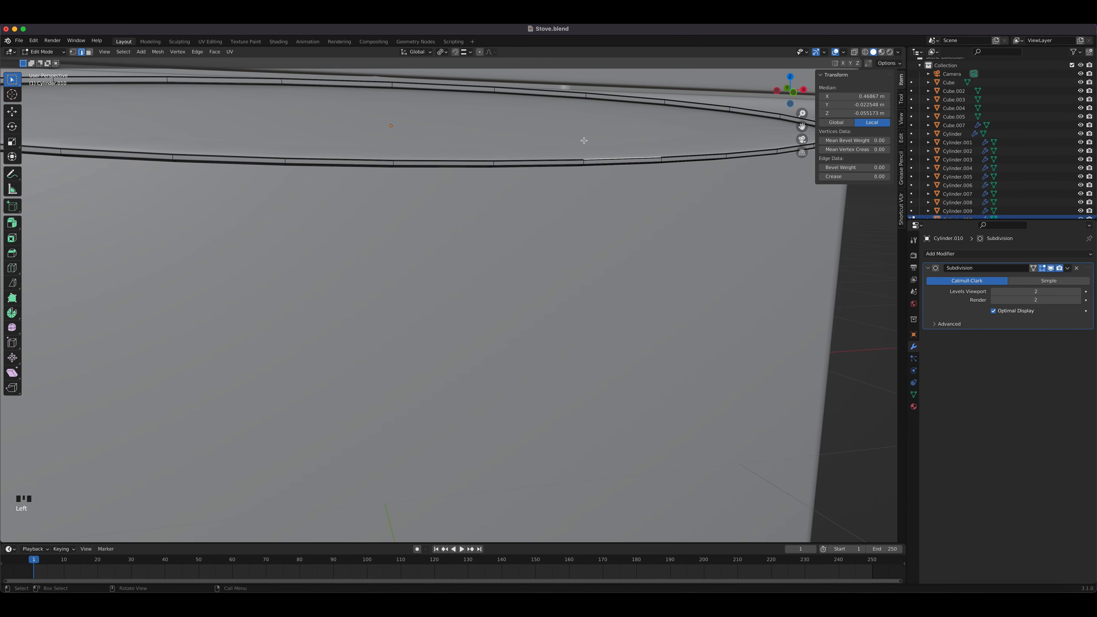
key(3)
click(584, 140)
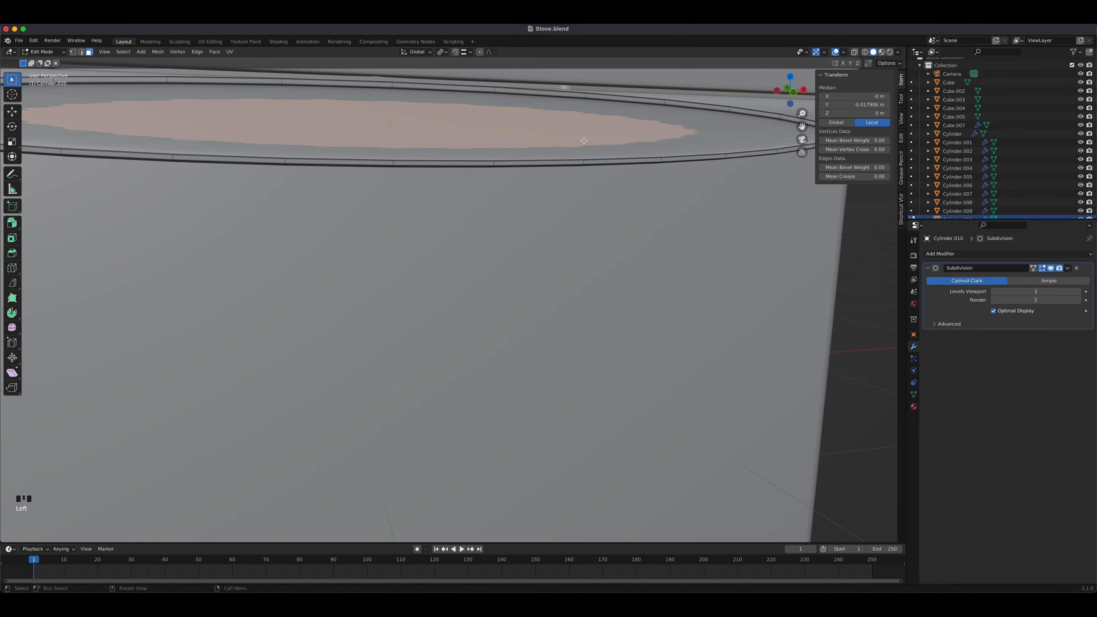
key(i)
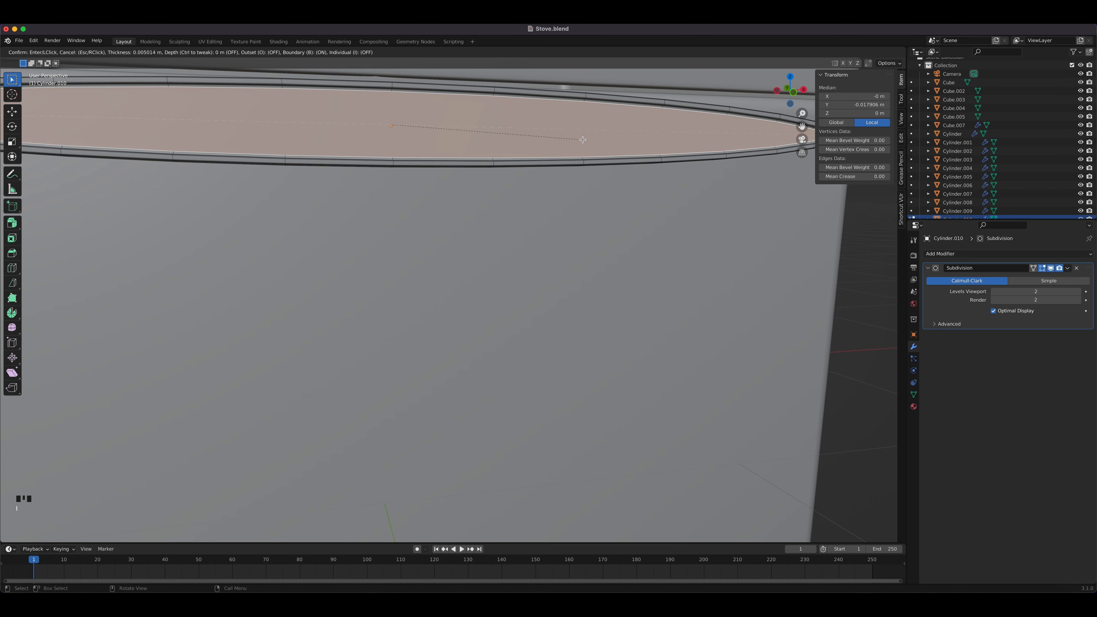
click(629, 173)
middle_drag(629, 174, 679, 198)
scroll(682, 198, up, 1)
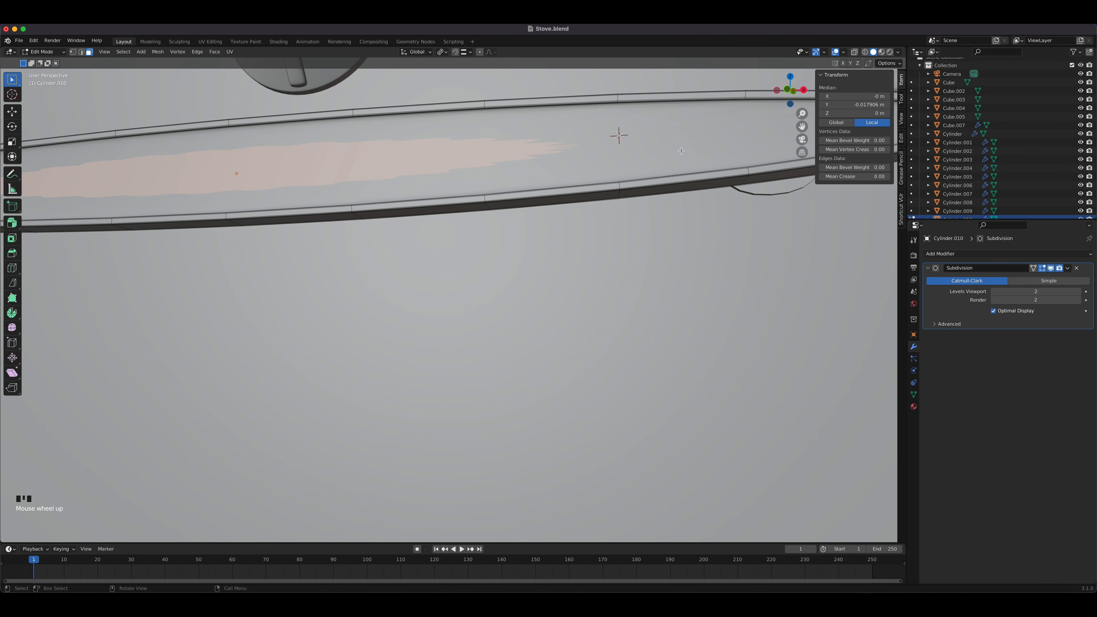
Step: Turn off the Subdivision modifier's viewport display for the oval piece, keeping the recessed face selected
click(998, 280)
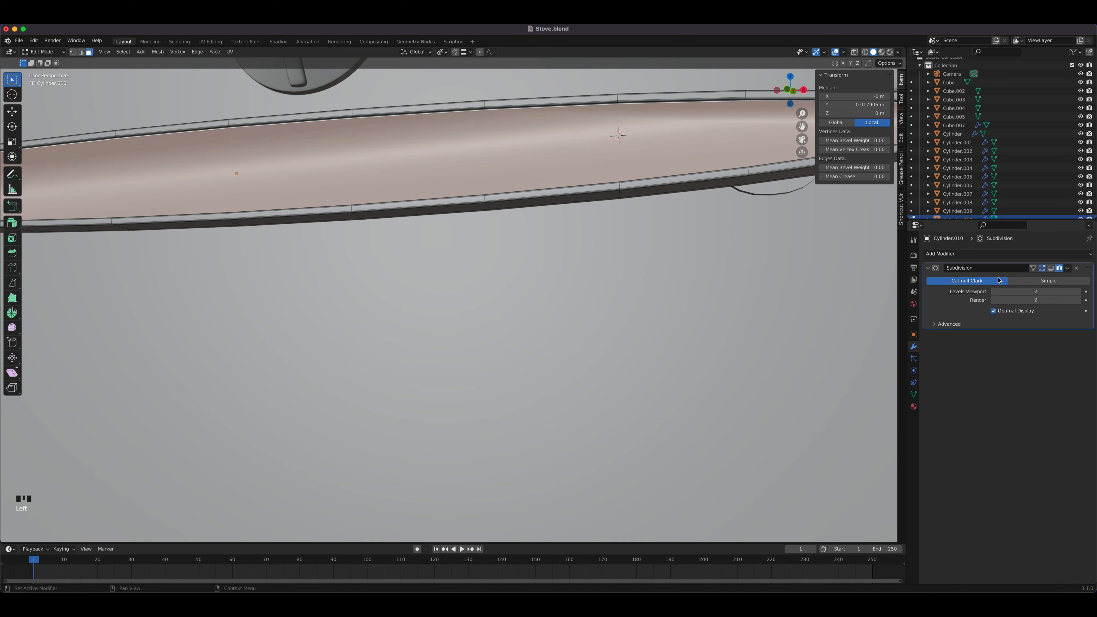
middle_drag(639, 177, 631, 183)
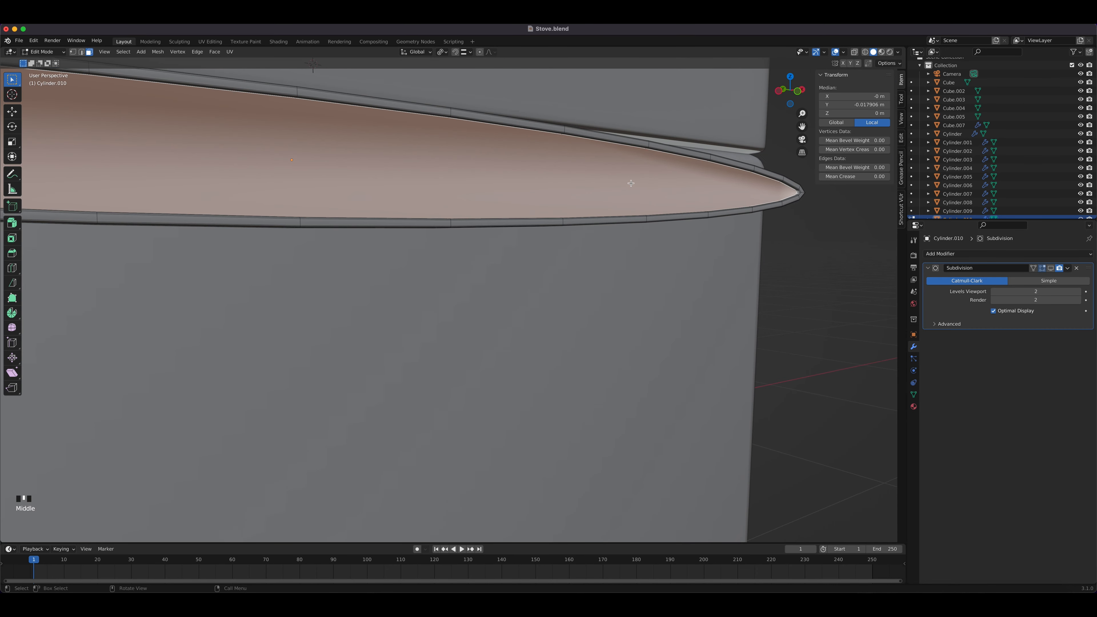
scroll(631, 183, down, 4)
shift+middle_drag(432, 229, 646, 234)
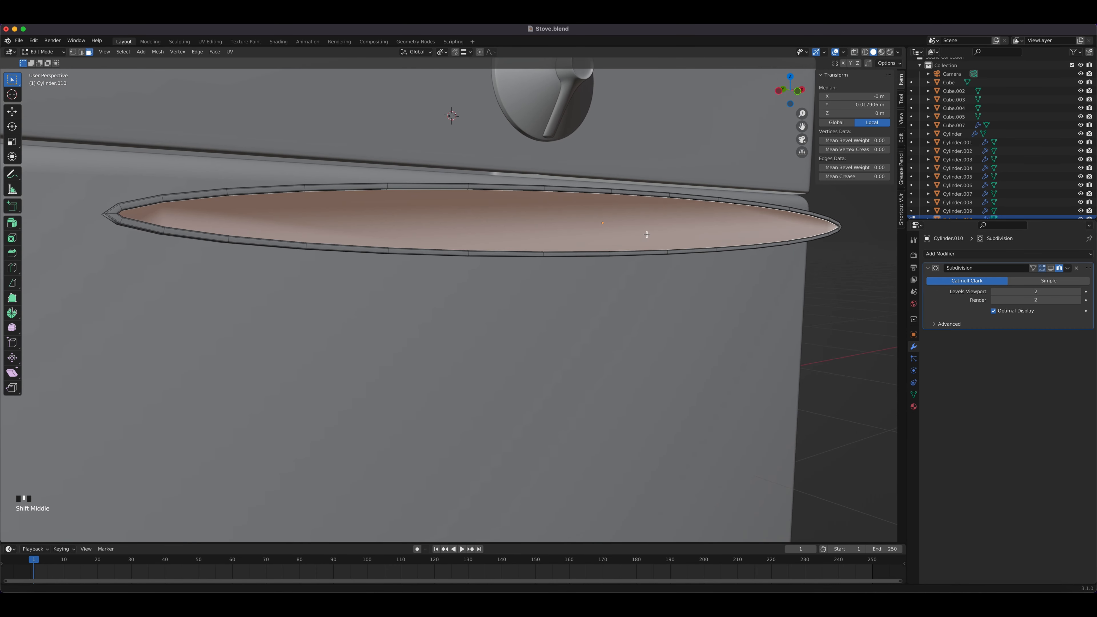
key(g)
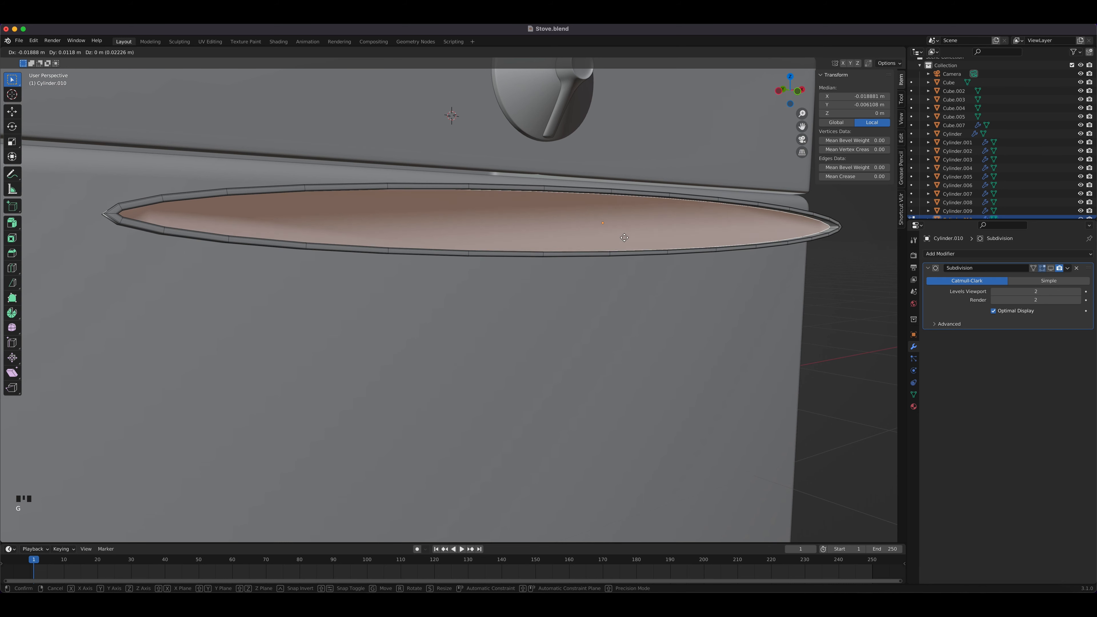
right_click(643, 236)
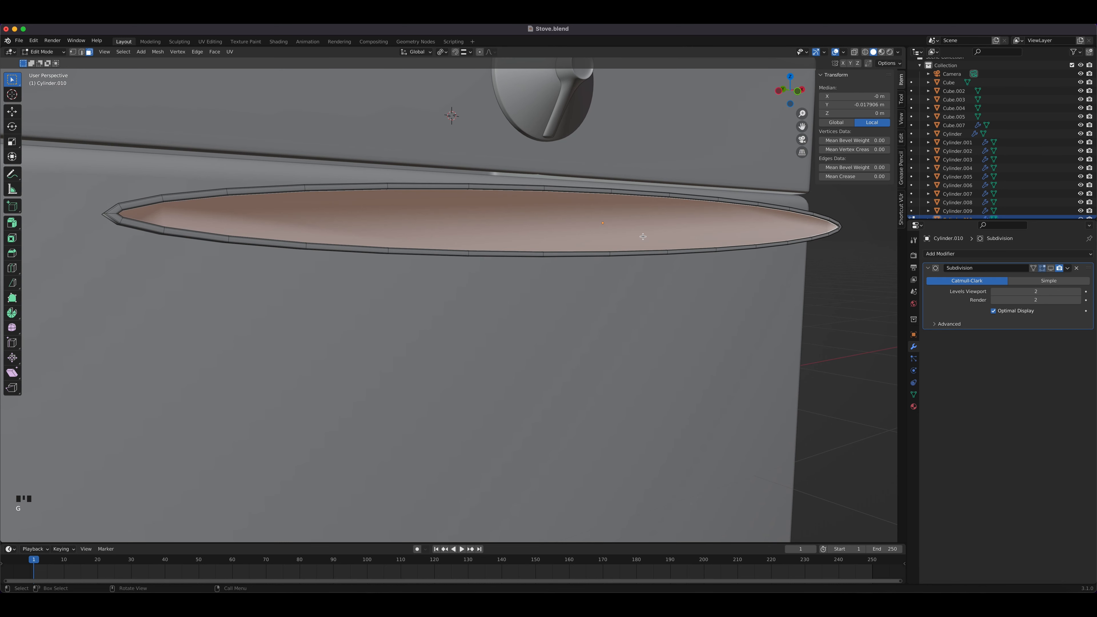
Step: Inset the recessed front face with a thickness of 0 m
key(i)
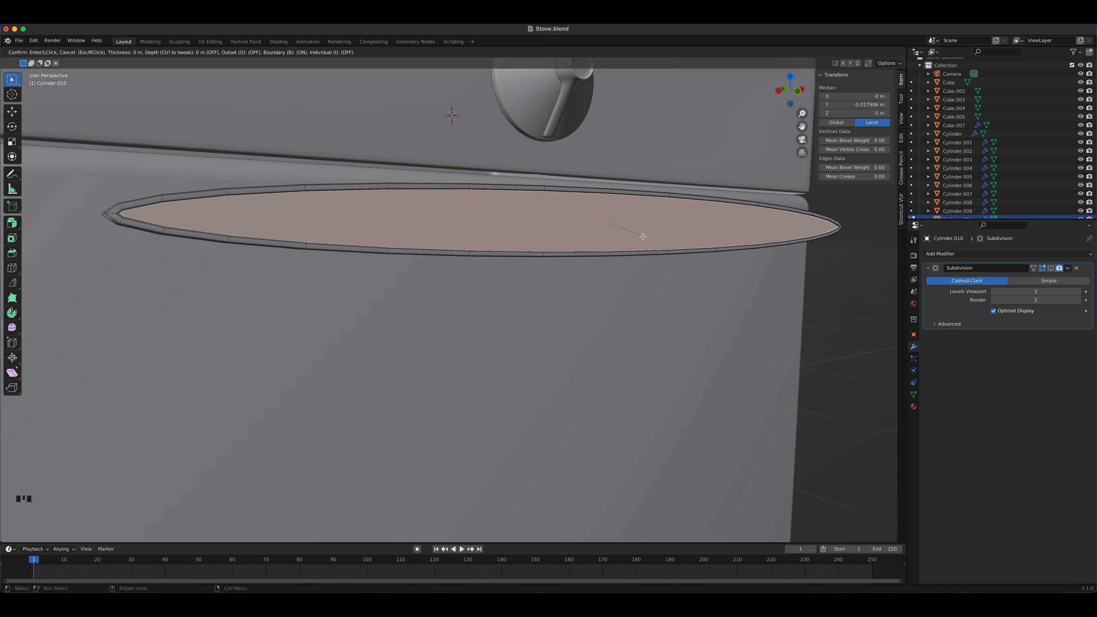
click(643, 236)
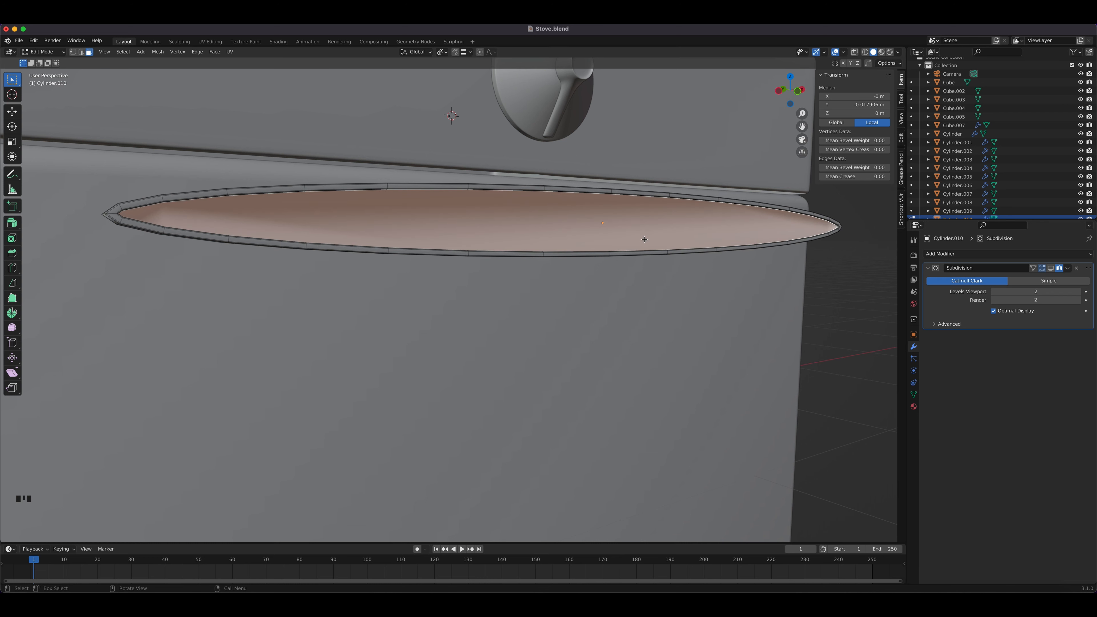
key(g)
right_click(680, 255)
Step: Scale the inset face to about 0.964 along X and about 0.739 along Z
key(s)
key(x)
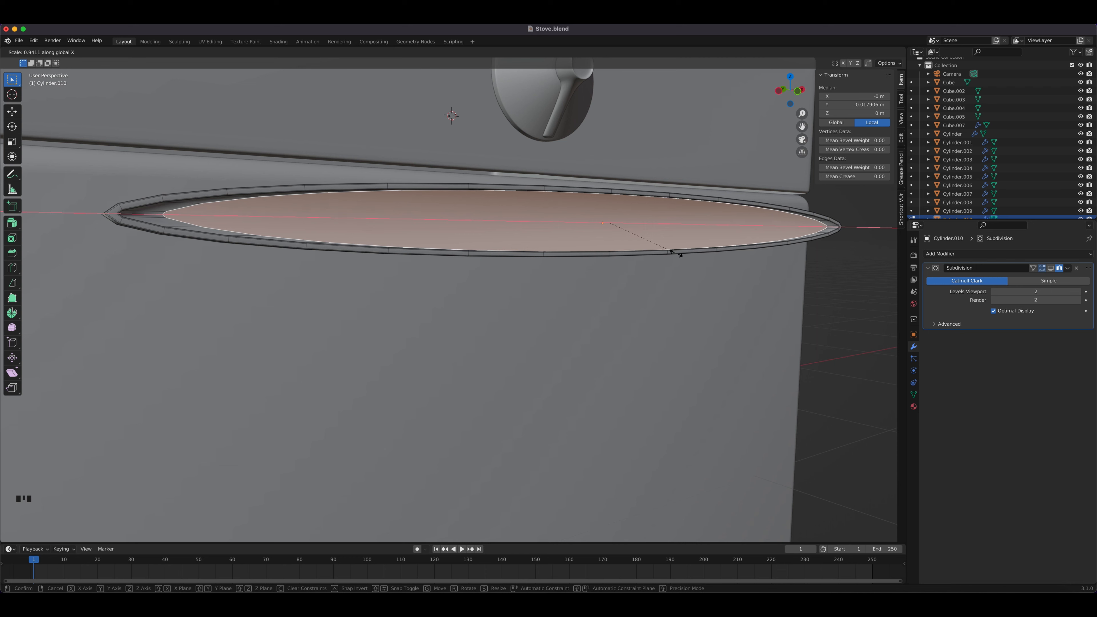
click(677, 252)
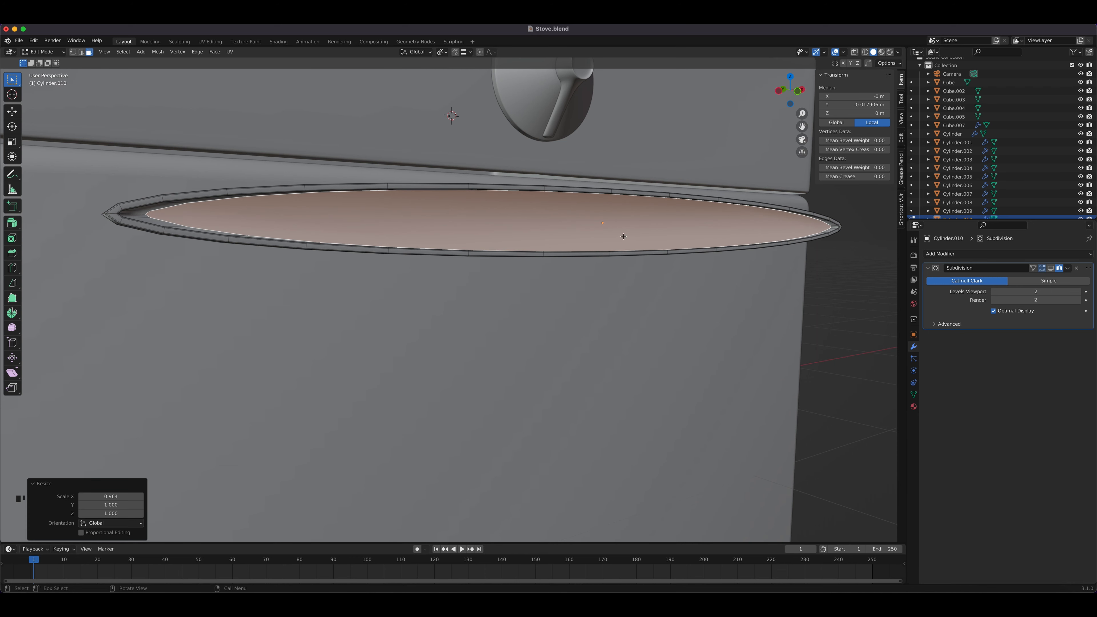
key(s)
key(z)
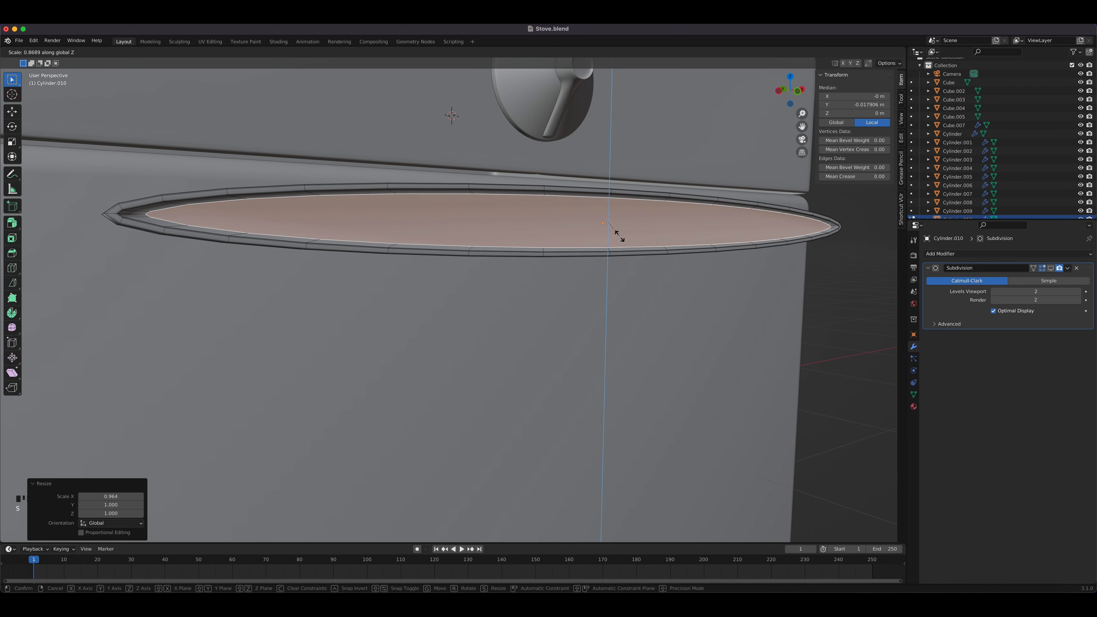
click(614, 237)
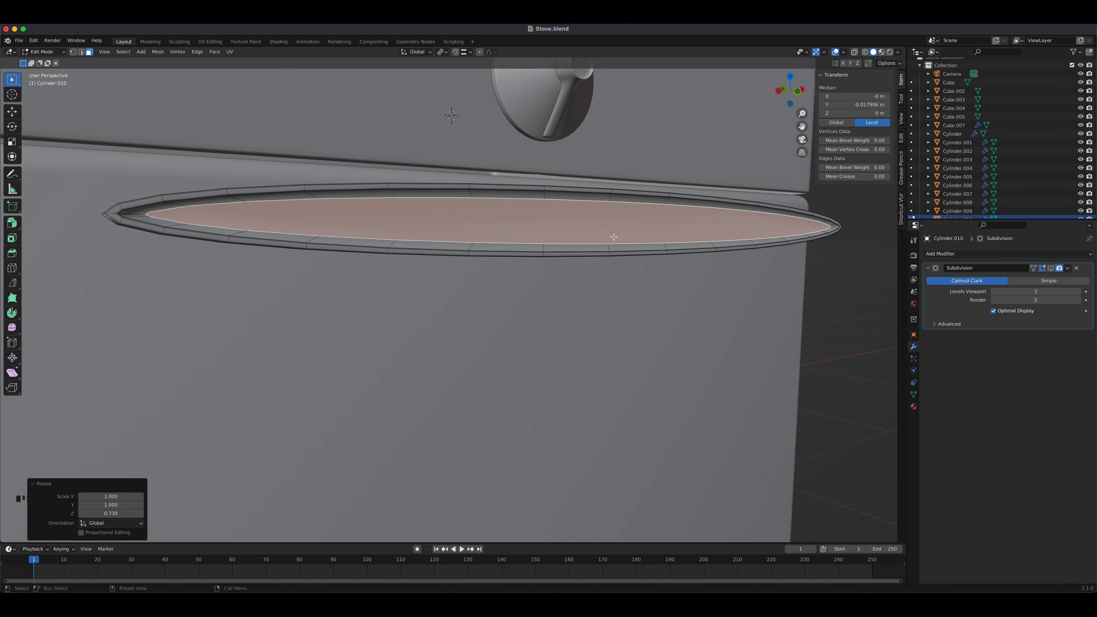
Step: Inset the scaled-down front face again by about 0.0016 m
middle_drag(642, 225, 516, 221)
scroll(405, 217, up, 5)
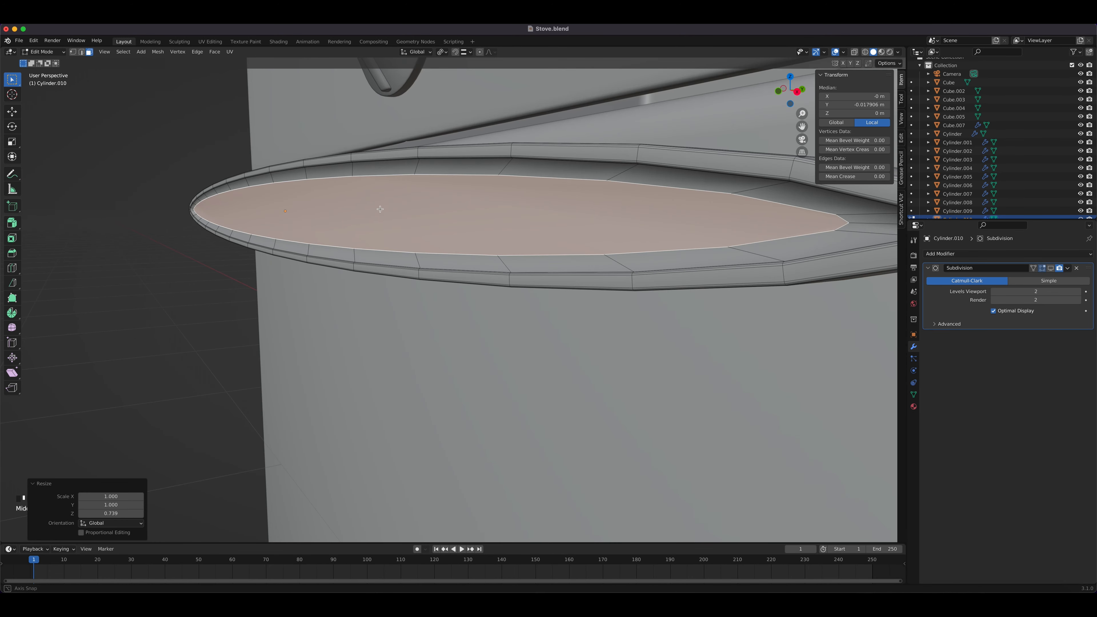
key(i)
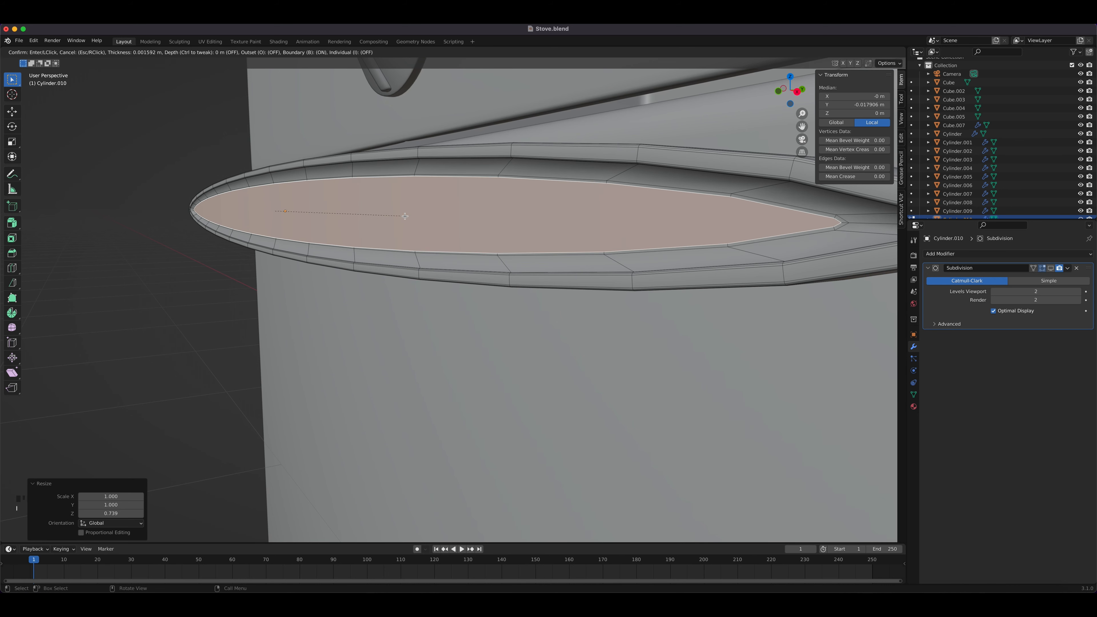
click(404, 216)
middle_drag(405, 216, 405, 229)
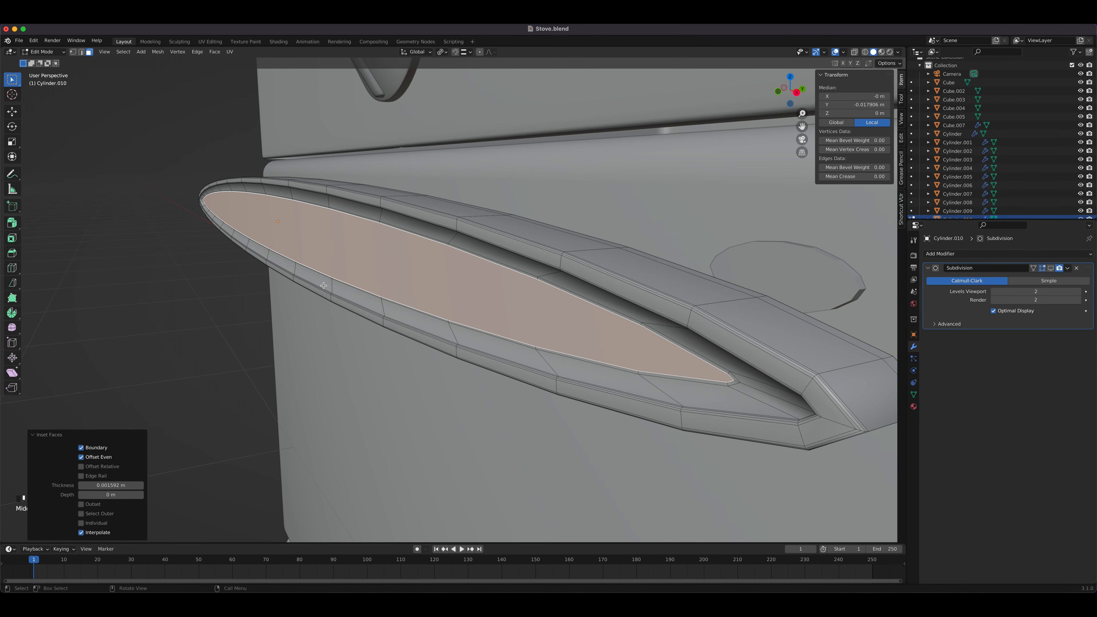
Step: Move the inner face about 0.0042 m along Y into the recess and return to Object Mode
key(g)
key(y)
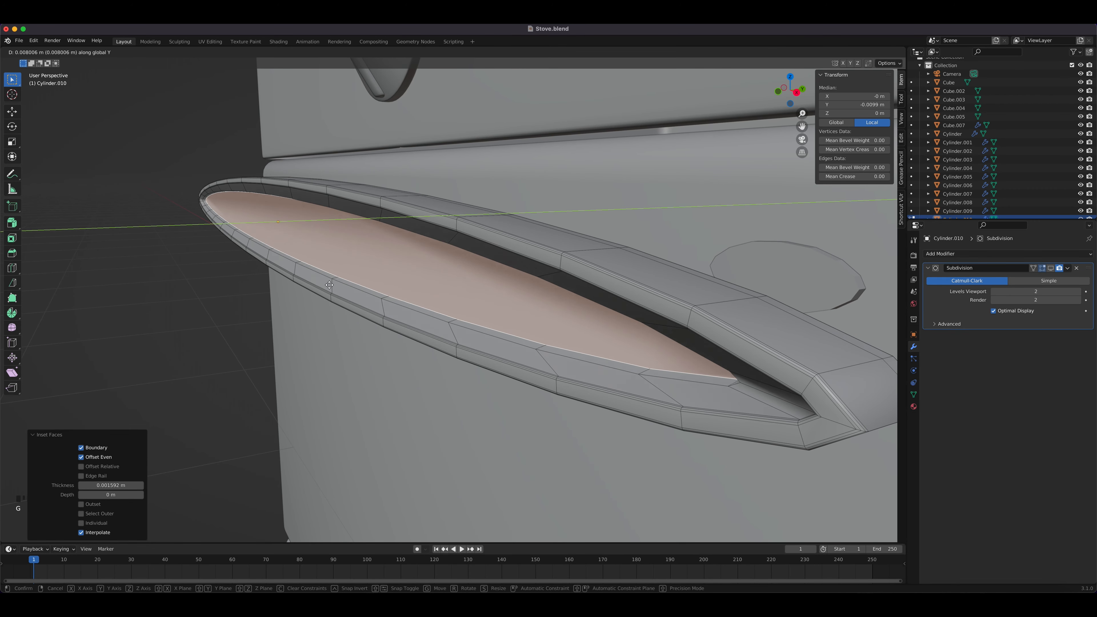
click(325, 286)
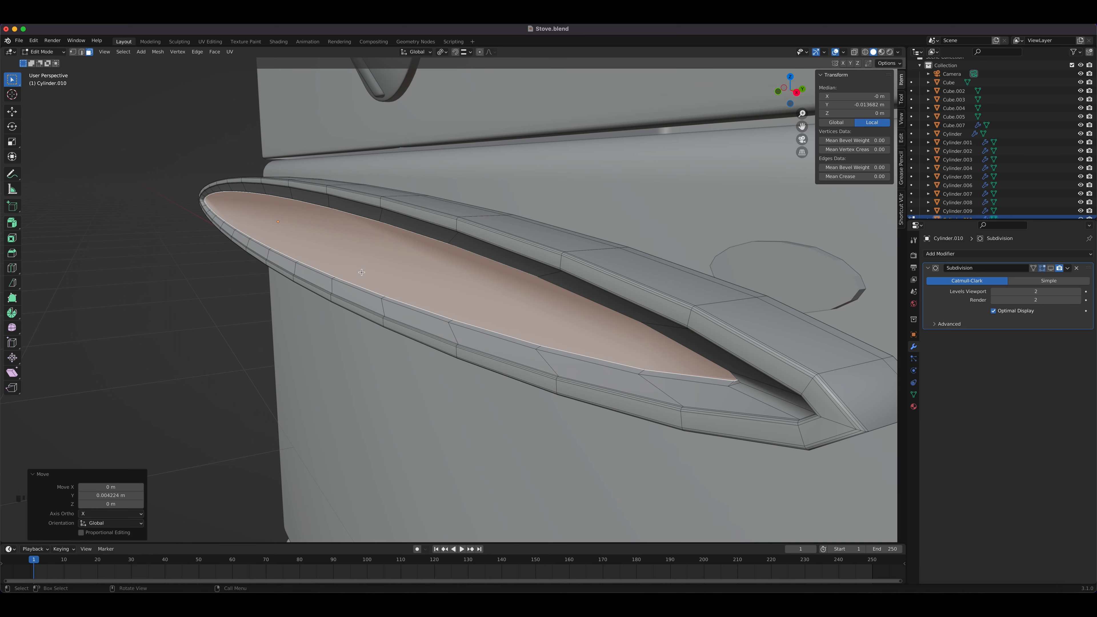
key(Tab)
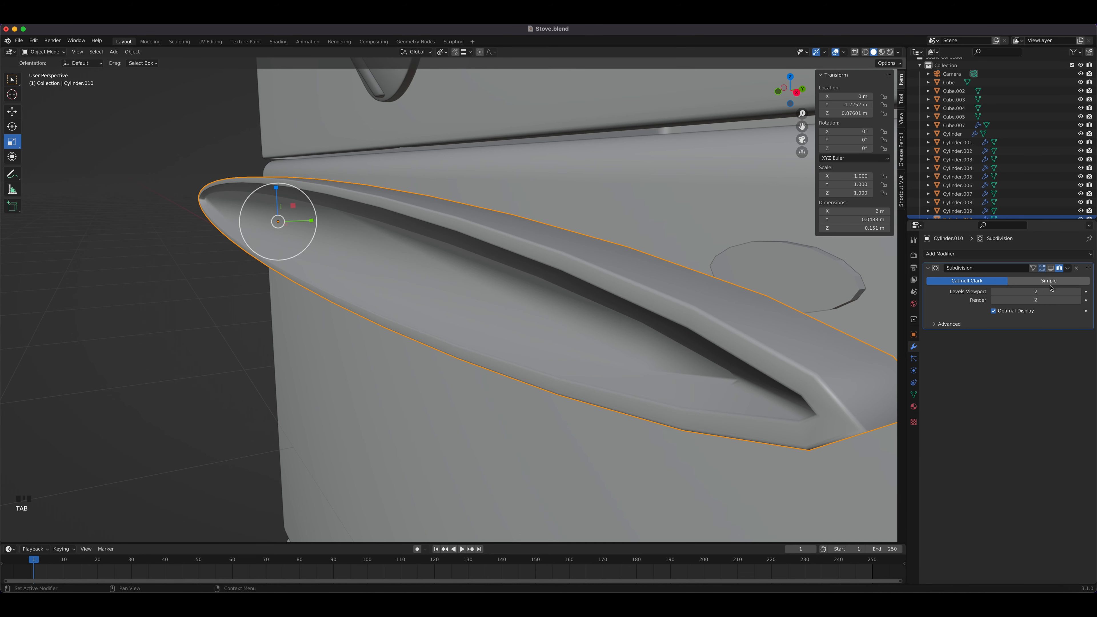
Step: Move the oval piece's inner recessed face about 0.0042 m along negative Y and return to Object Mode
middle_drag(639, 341, 489, 289)
scroll(513, 284, down, 5)
scroll(458, 289, up, 4)
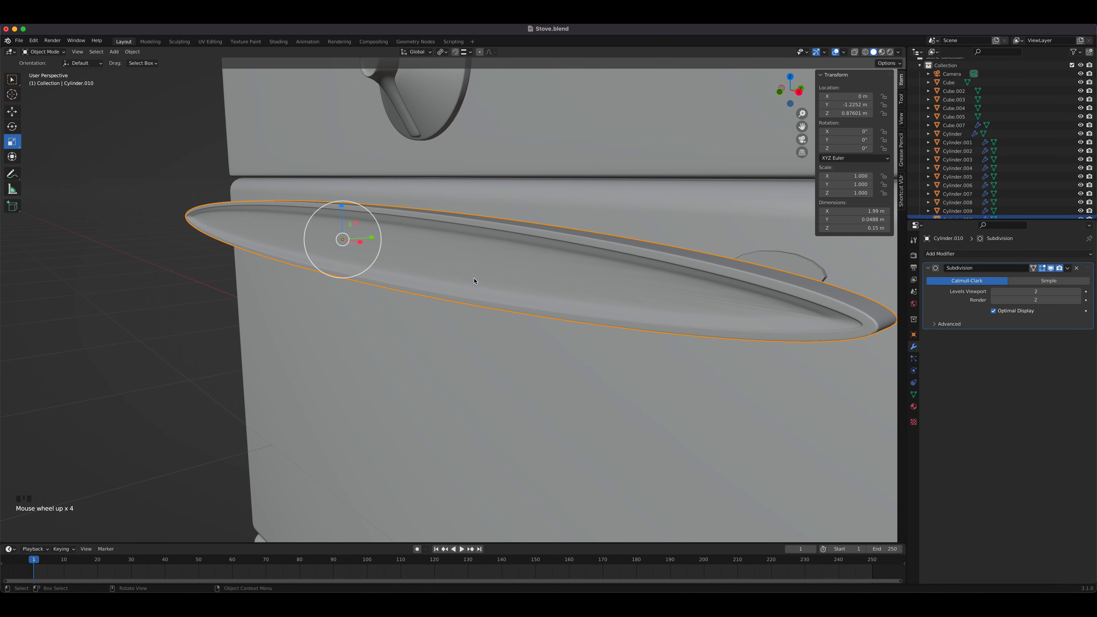
key(Tab)
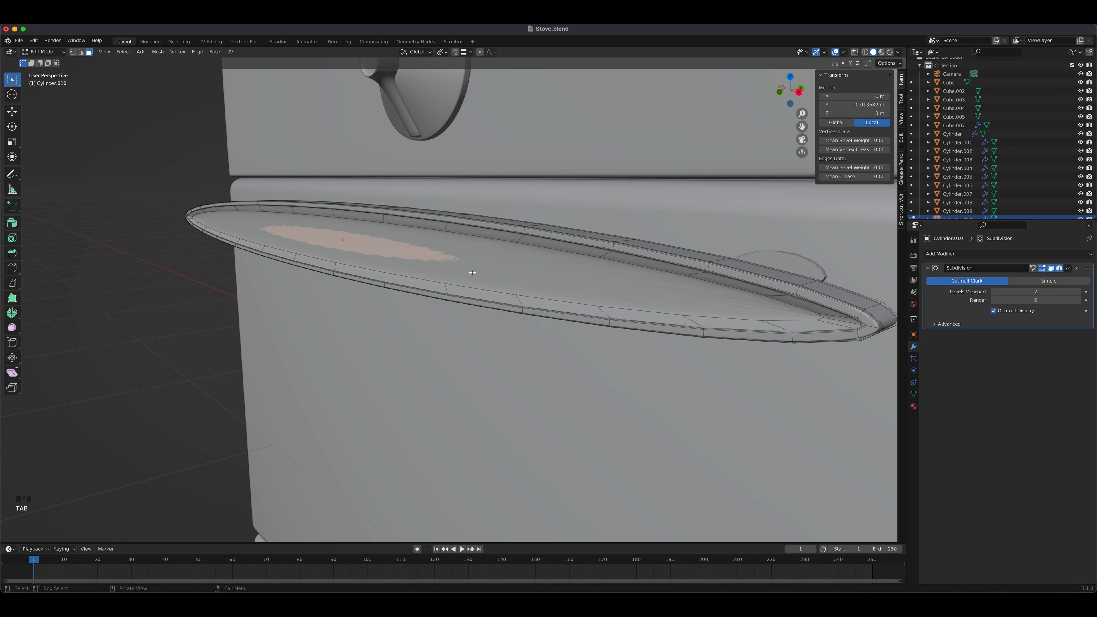
key(g)
key(y)
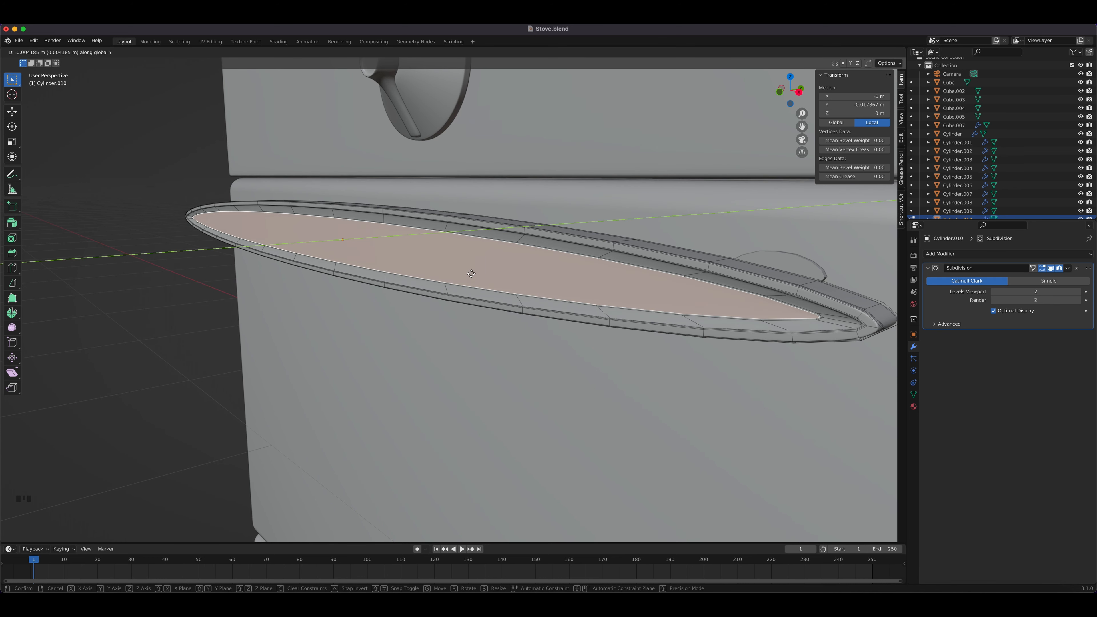
click(469, 275)
key(Tab)
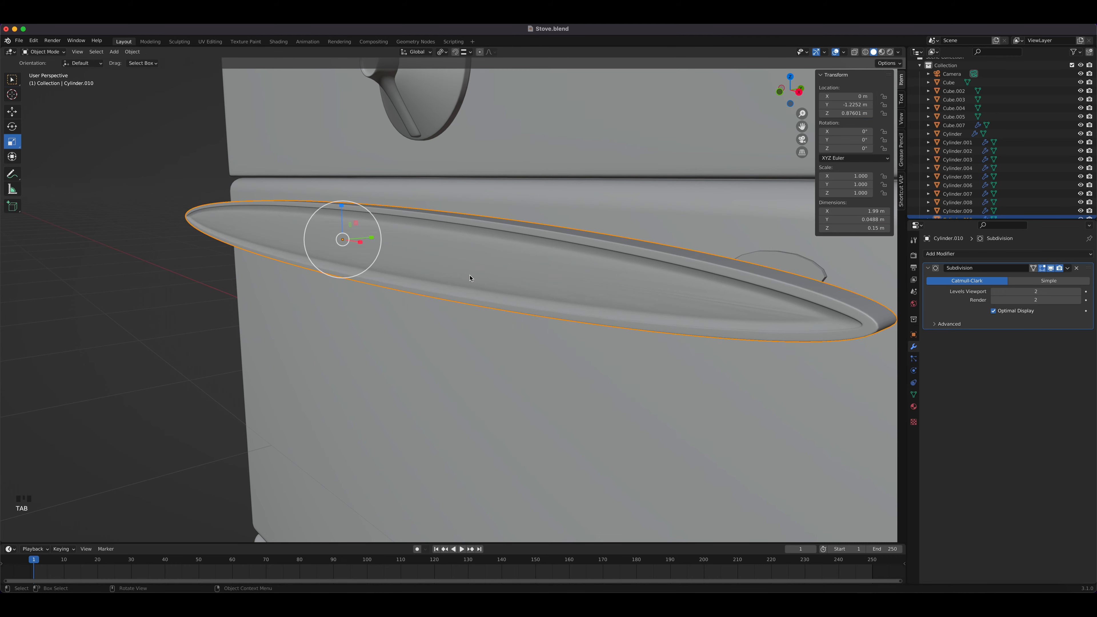
Step: Add a Solidify modifier to the elongated oval piece and enable Even Thickness
middle_drag(472, 277, 438, 282)
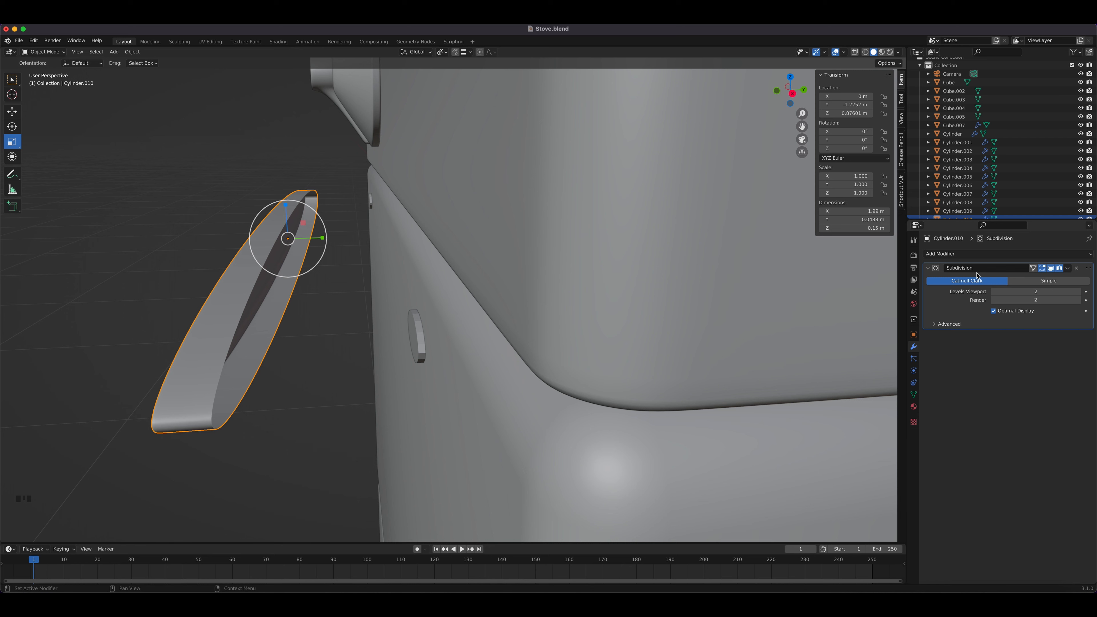
click(975, 254)
click(924, 400)
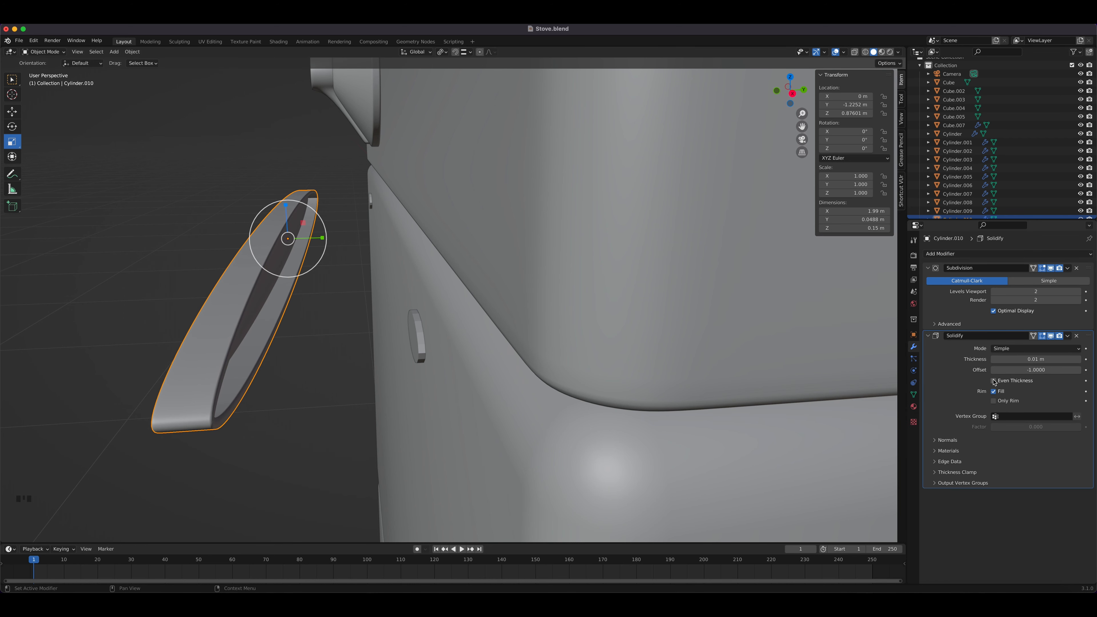
Step: Add a Subdivision Surface modifier to the small mirrored disc on the stove's front behind the oval piece
middle_drag(429, 242, 479, 259)
click(432, 269)
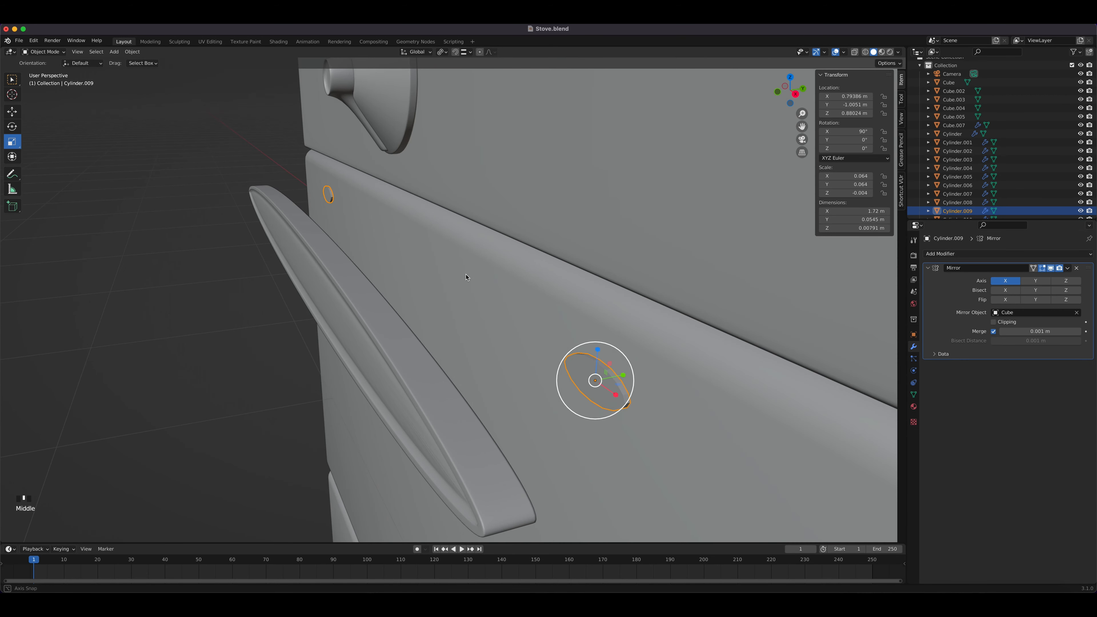
click(959, 254)
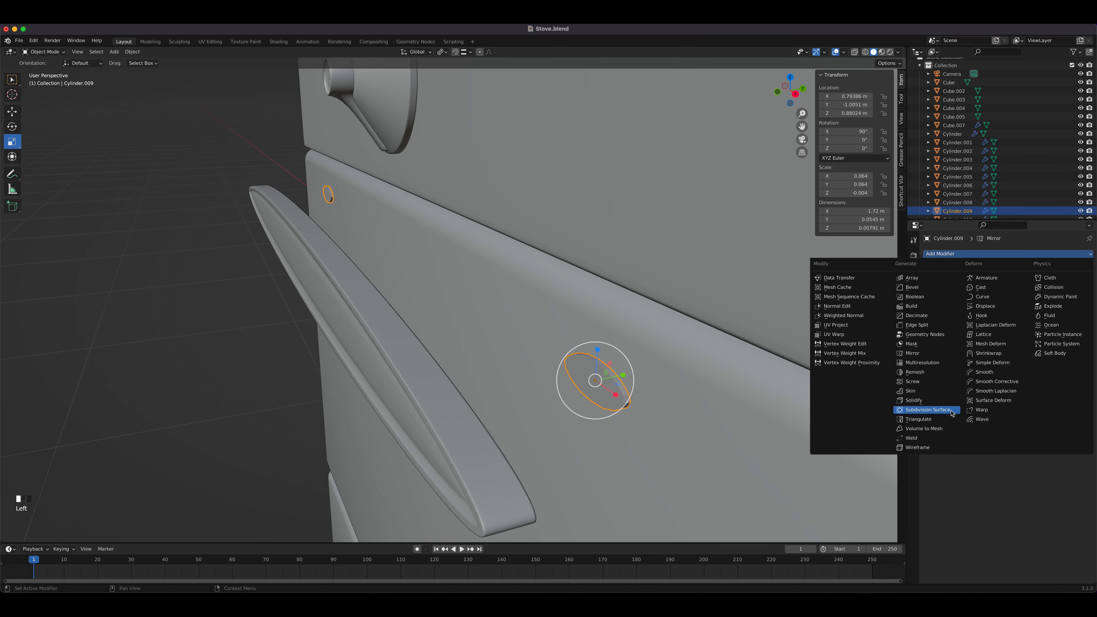
click(942, 413)
Step: Add one loop cut around the small disc's rim in Edit Mode and slide it to a factor of about -0.861
scroll(723, 333, up, 2)
shift+middle_drag(723, 333, 562, 248)
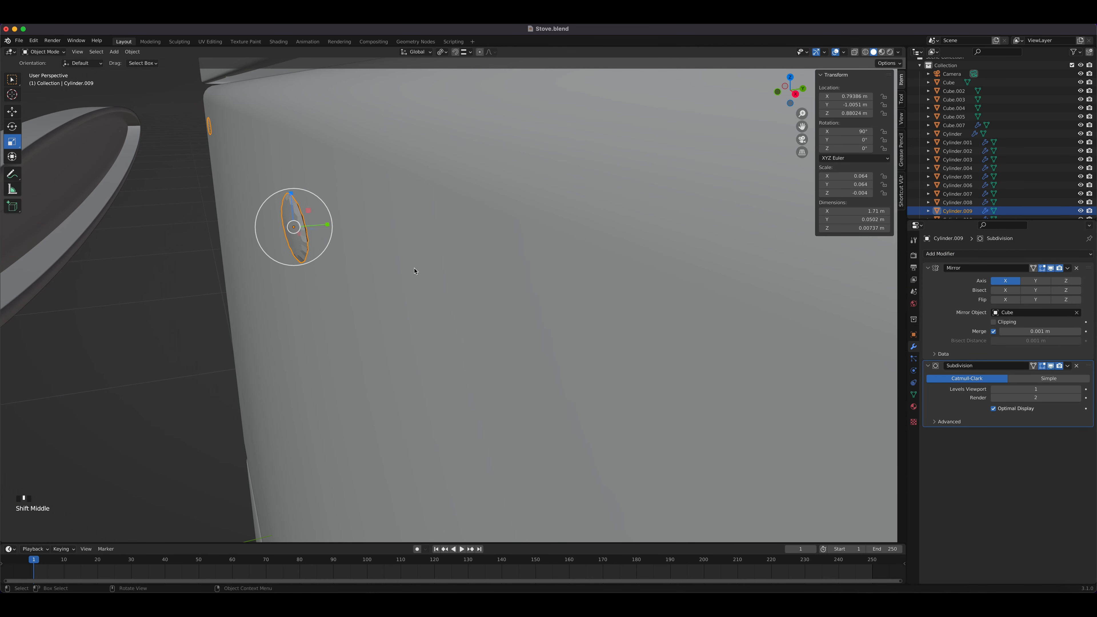
middle_drag(413, 270, 430, 267)
scroll(430, 267, up, 4)
scroll(434, 265, down, 2)
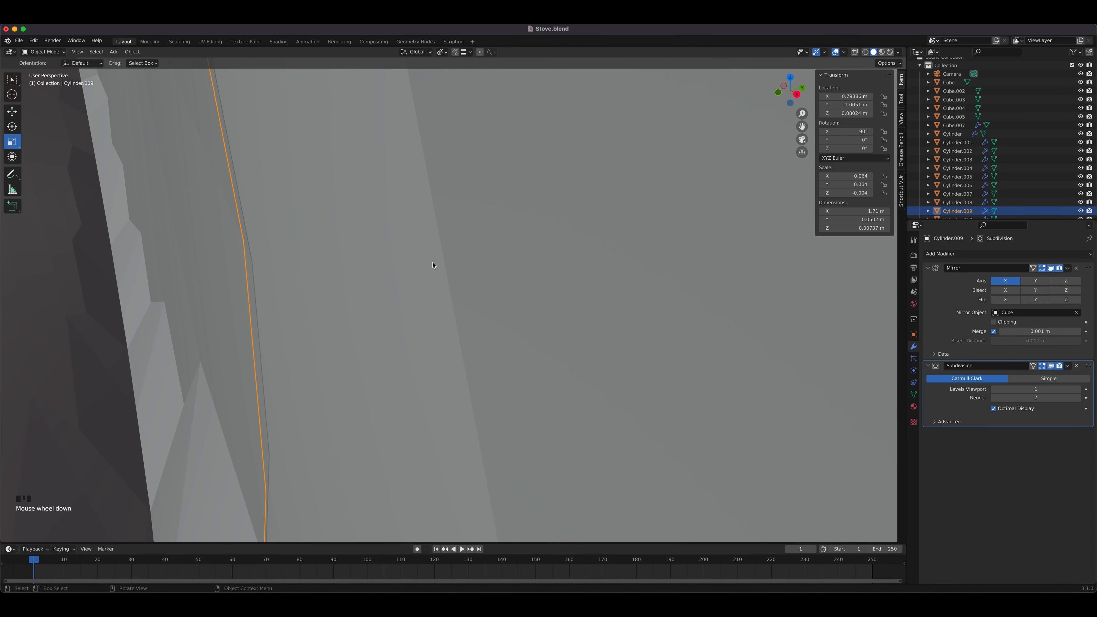
key(Tab)
middle_drag(433, 265, 476, 294)
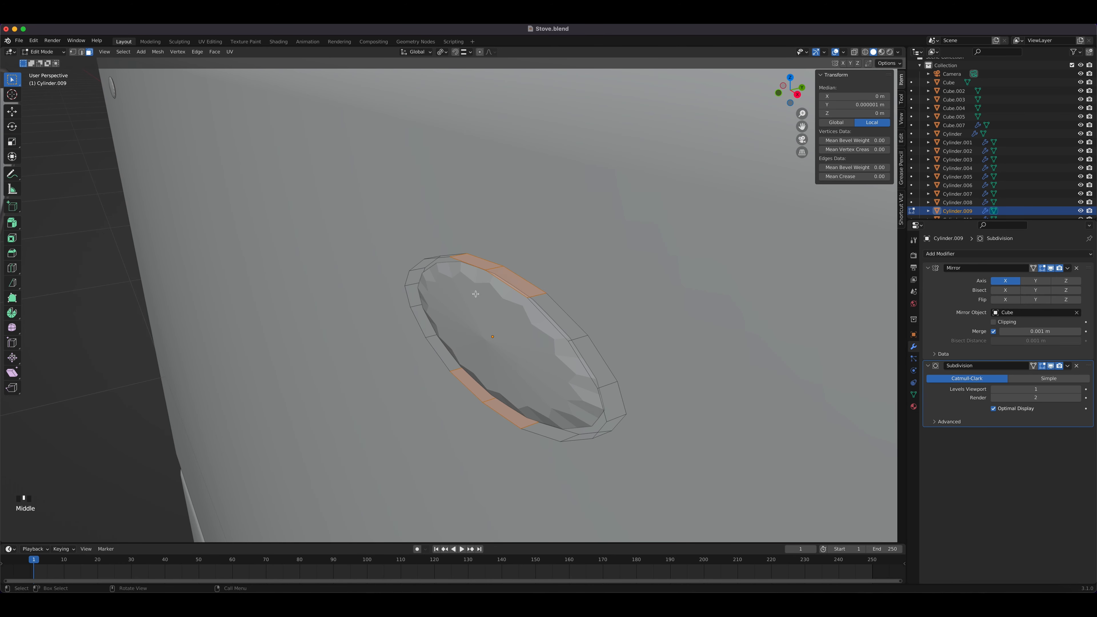
key(ctrl+r)
click(584, 337)
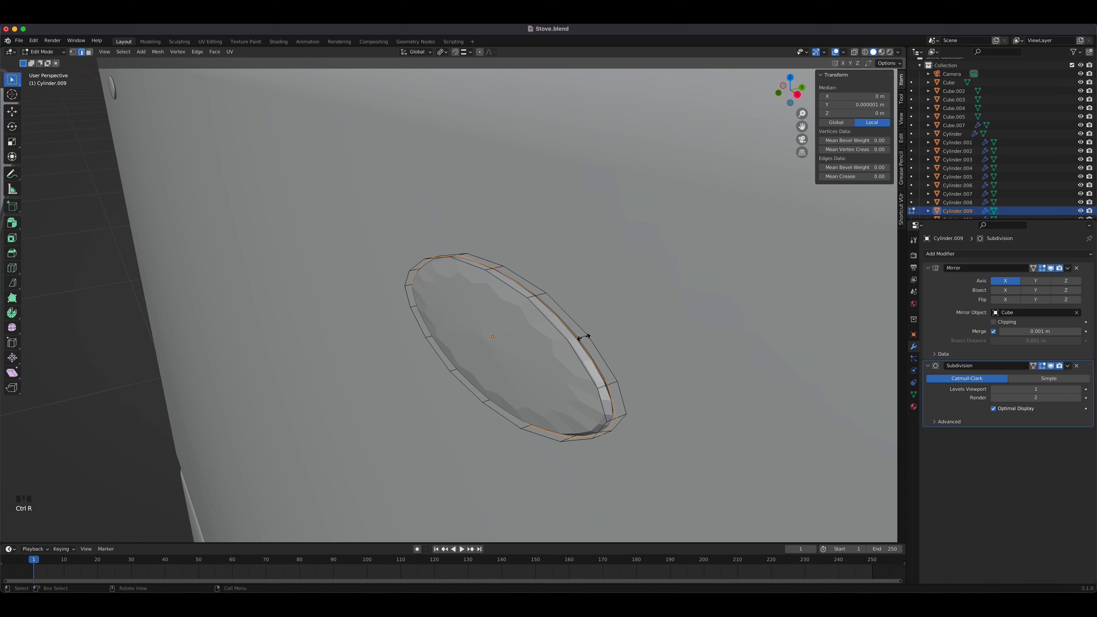
click(590, 336)
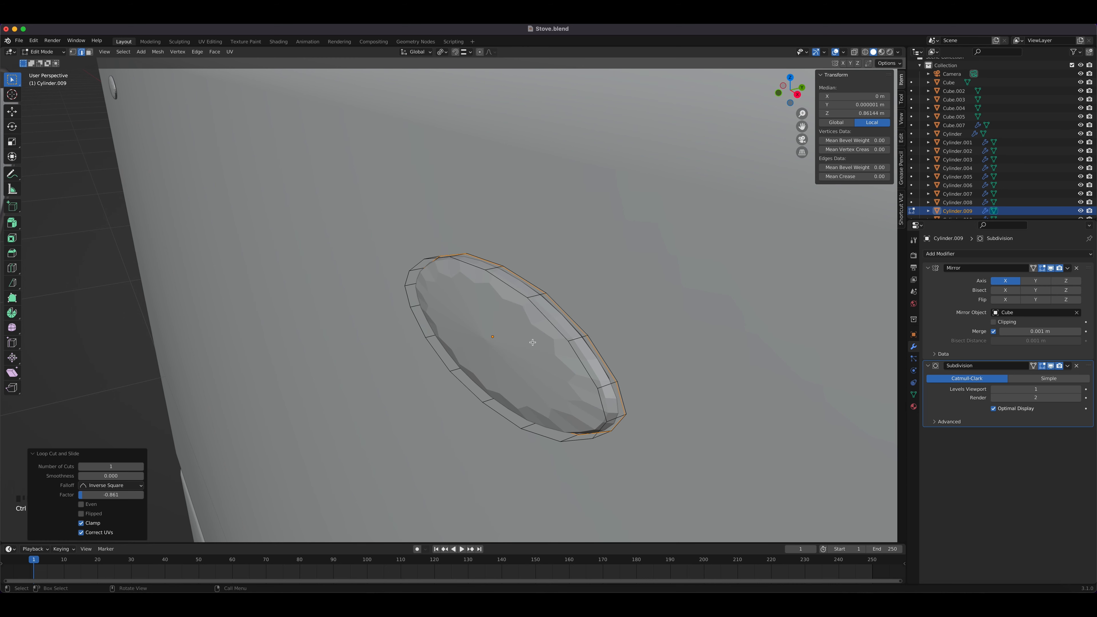
Step: Inset the small disc's front face by about 0.0755 m
click(495, 343)
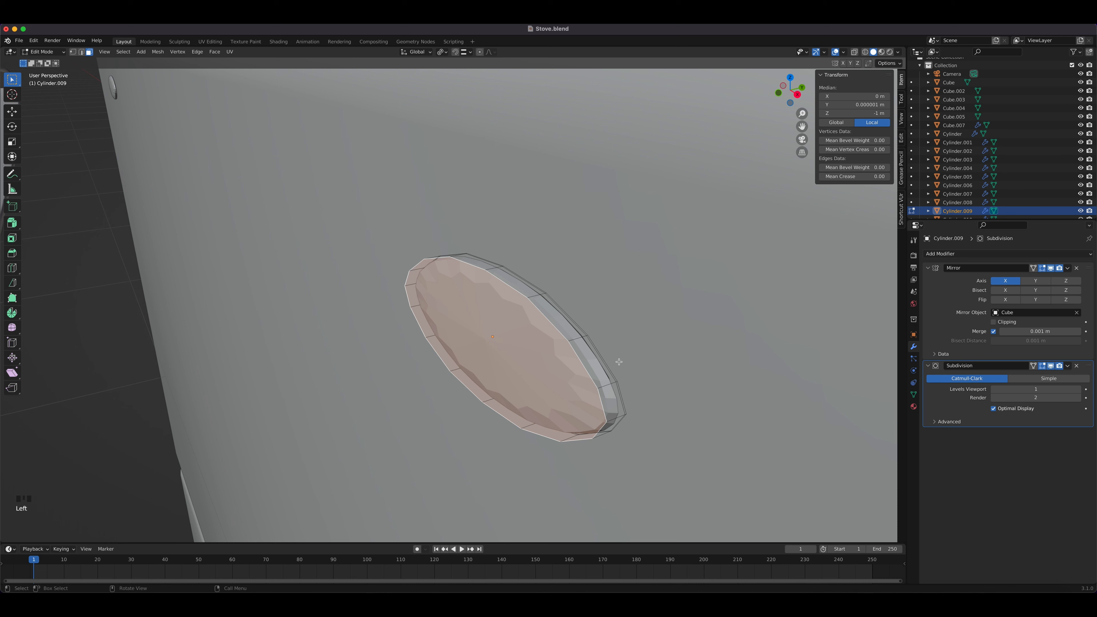
key(i)
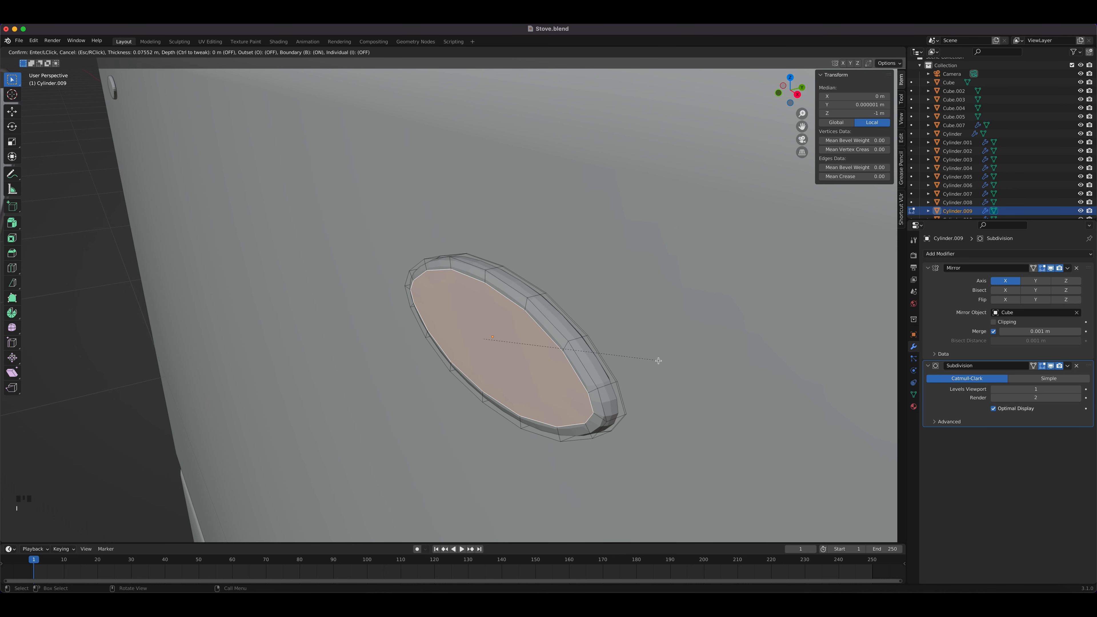
click(659, 360)
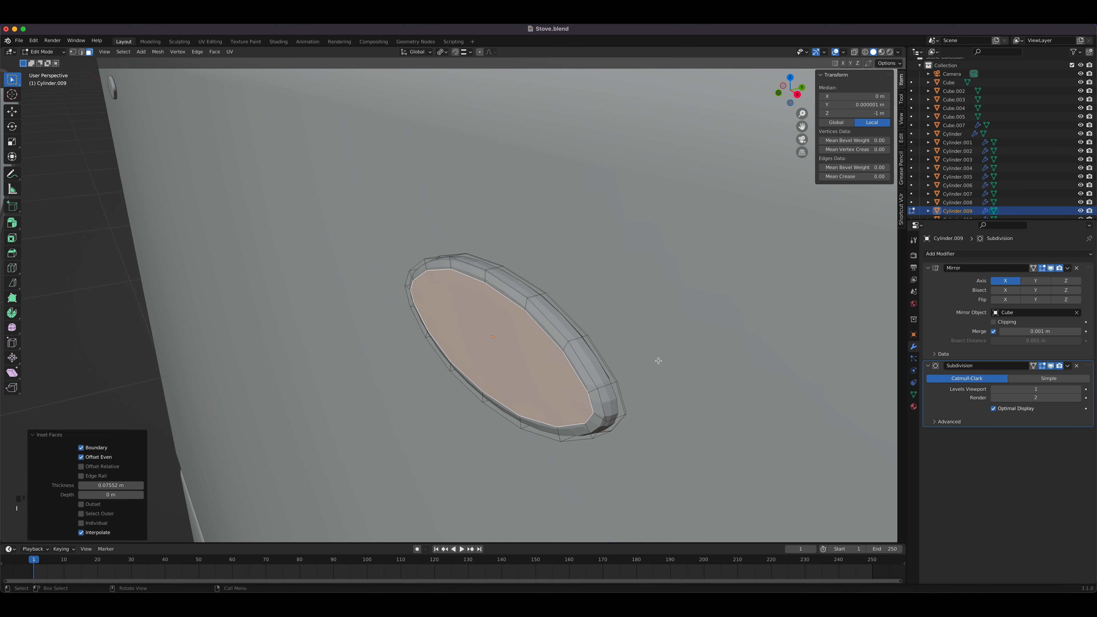
Step: Extrude the inset face about 0.00035 m into the disc and inset it again by about 0.0792 m
key(e)
click(557, 363)
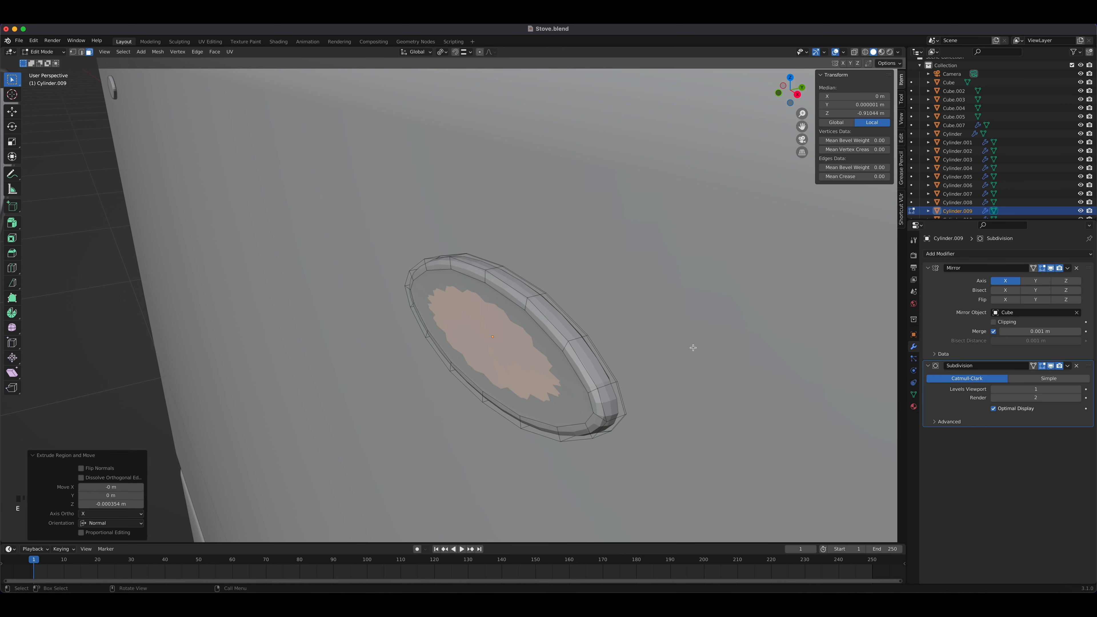
key(i)
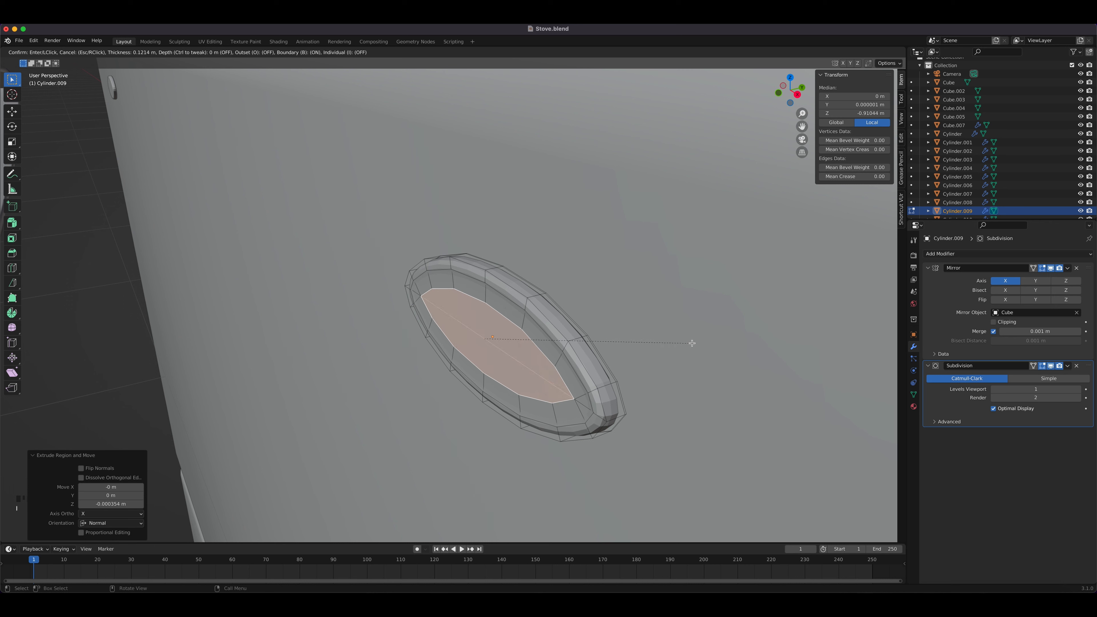
click(694, 342)
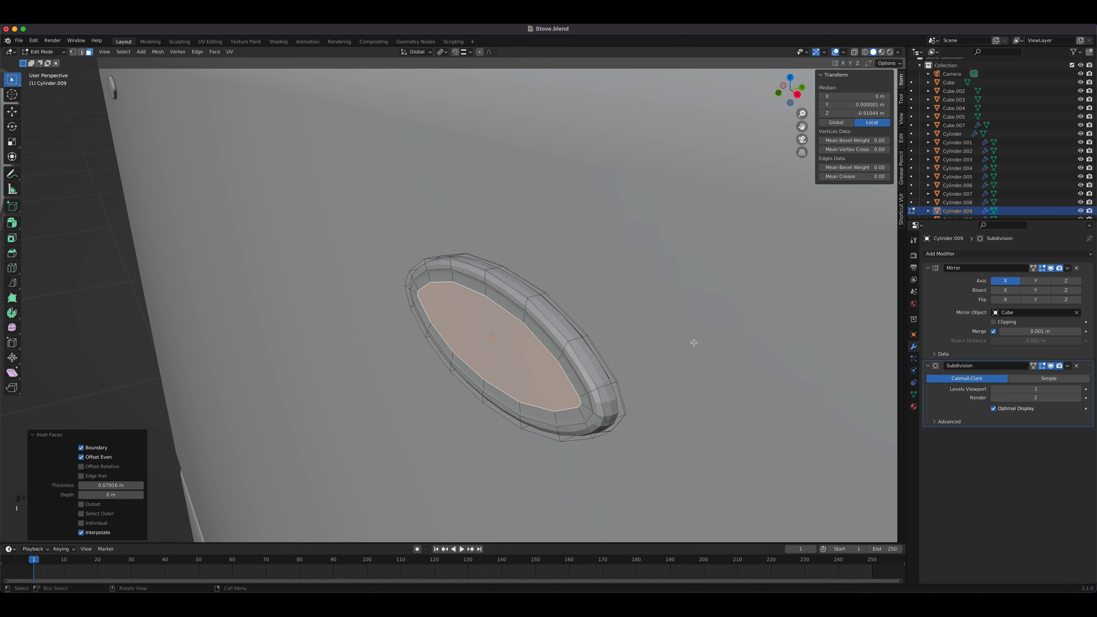
Step: Reshape the disc's inner face with the LoopTools Circle operation and scale it uniformly to about 0.497
right_click(514, 349)
mouse_move(520, 342)
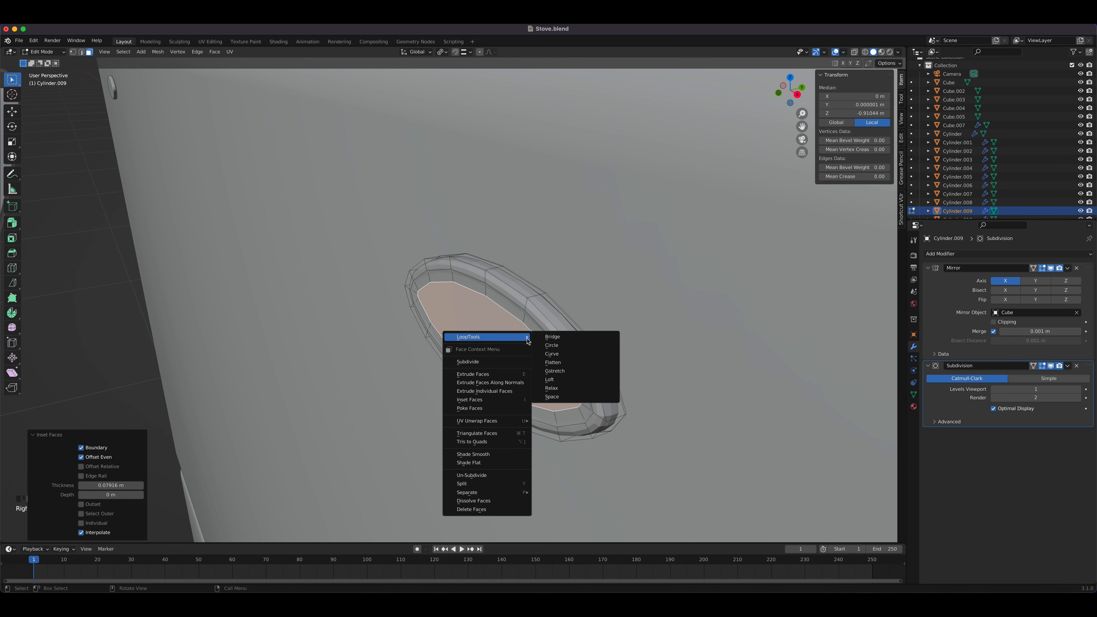
click(566, 346)
key(s)
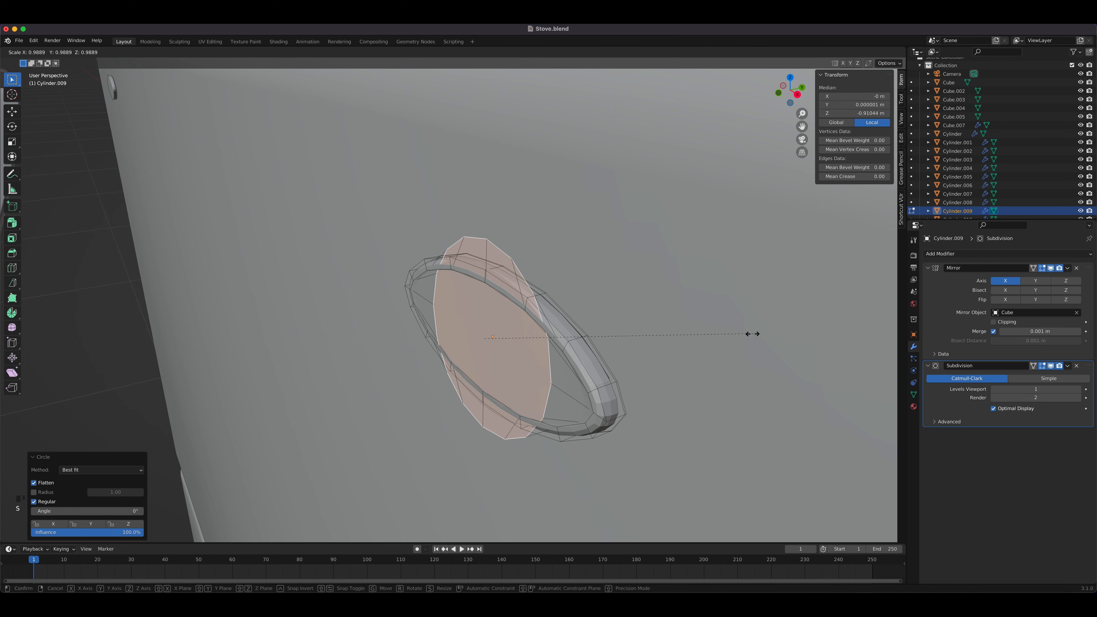
click(619, 339)
Step: Extrude the circular inner face about 0.0504 m outward along its normal to form a peg
mouse_move(601, 326)
middle_down()
mouse_move(634, 299)
mouse_move(583, 321)
middle_up()
scroll(590, 313, down, 5)
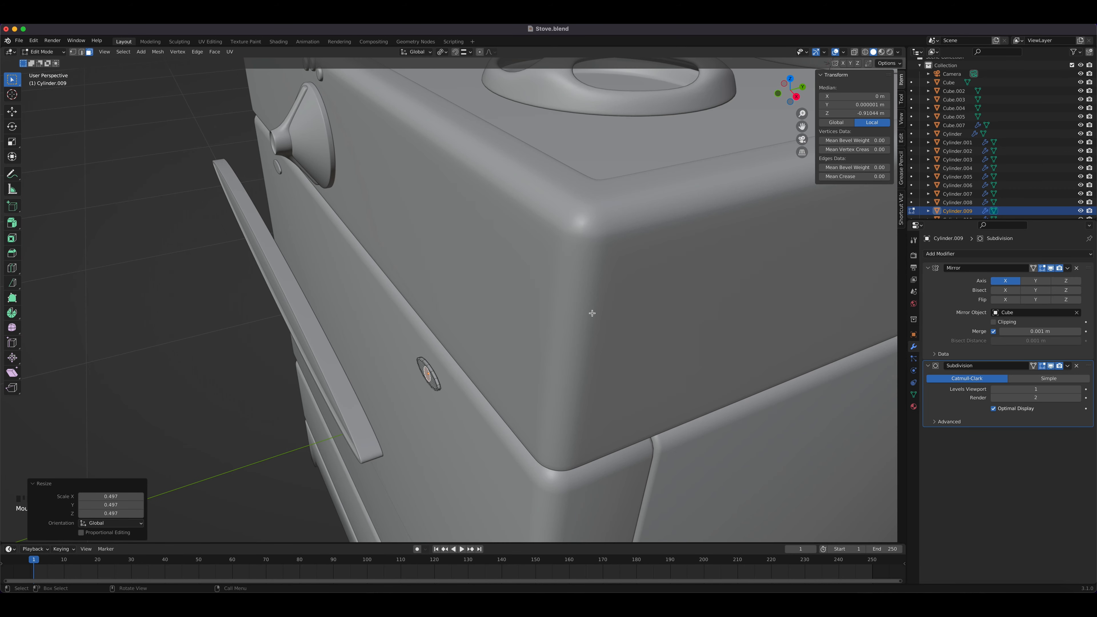
key(e)
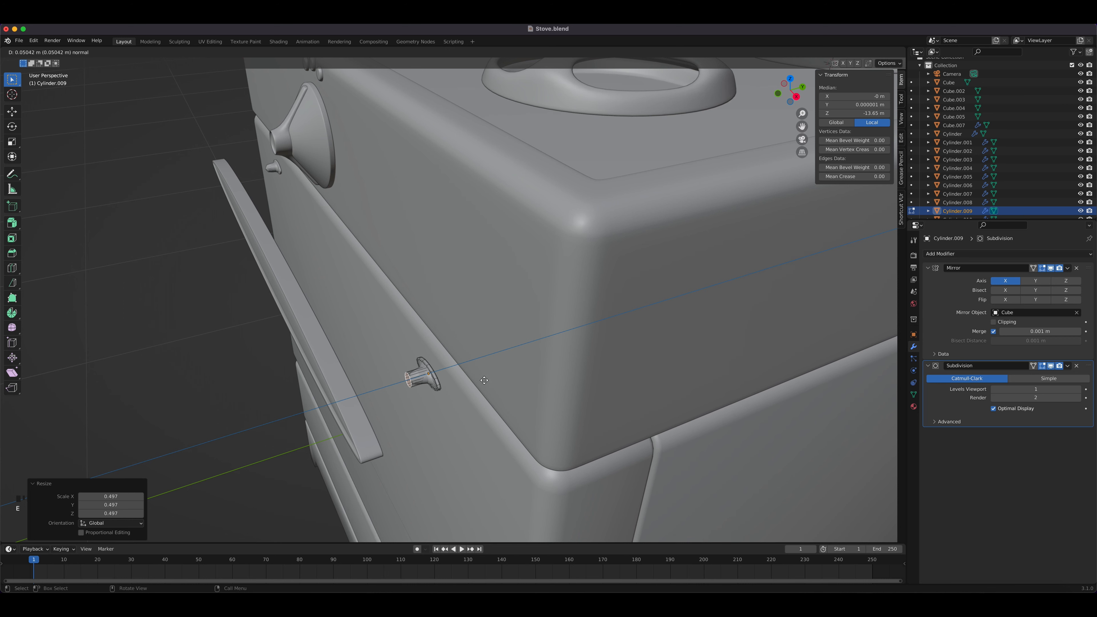
click(484, 380)
Step: Set the disc's viewport subdivision level to 2 and apply Shade Smooth to it in Object Mode
scroll(471, 355, up, 6)
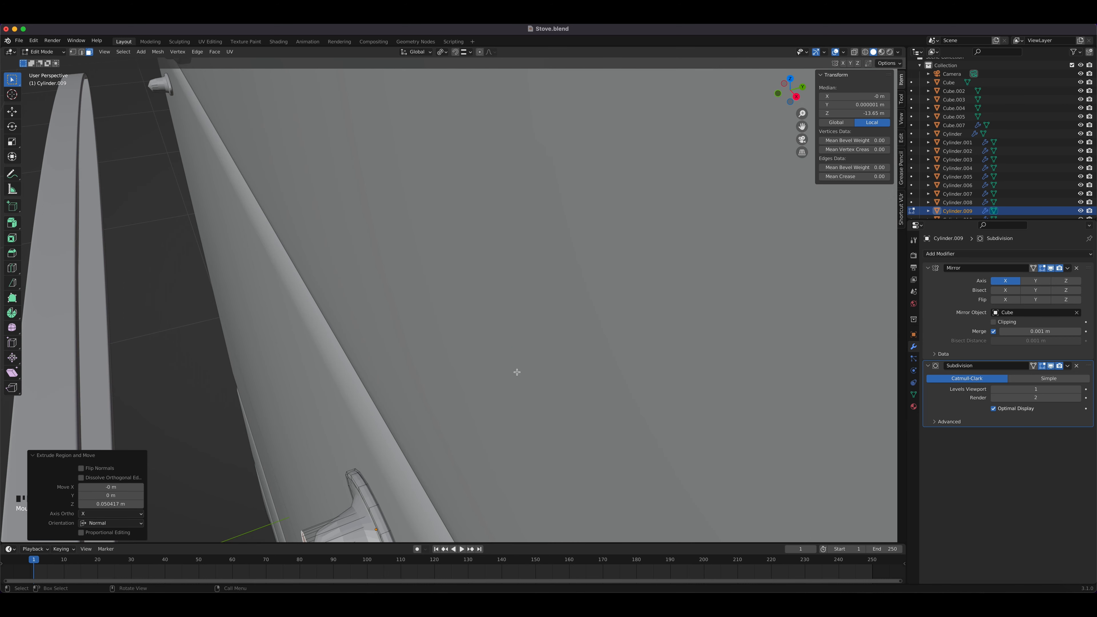
click(1078, 389)
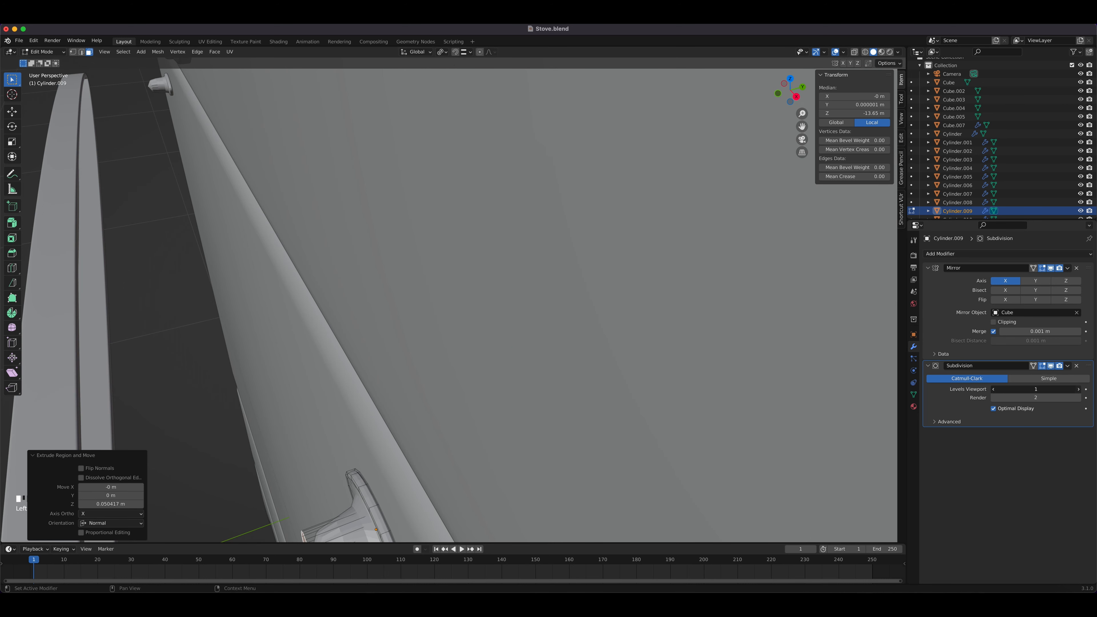
shift+middle_drag(527, 387, 562, 256)
scroll(475, 277, up, 2)
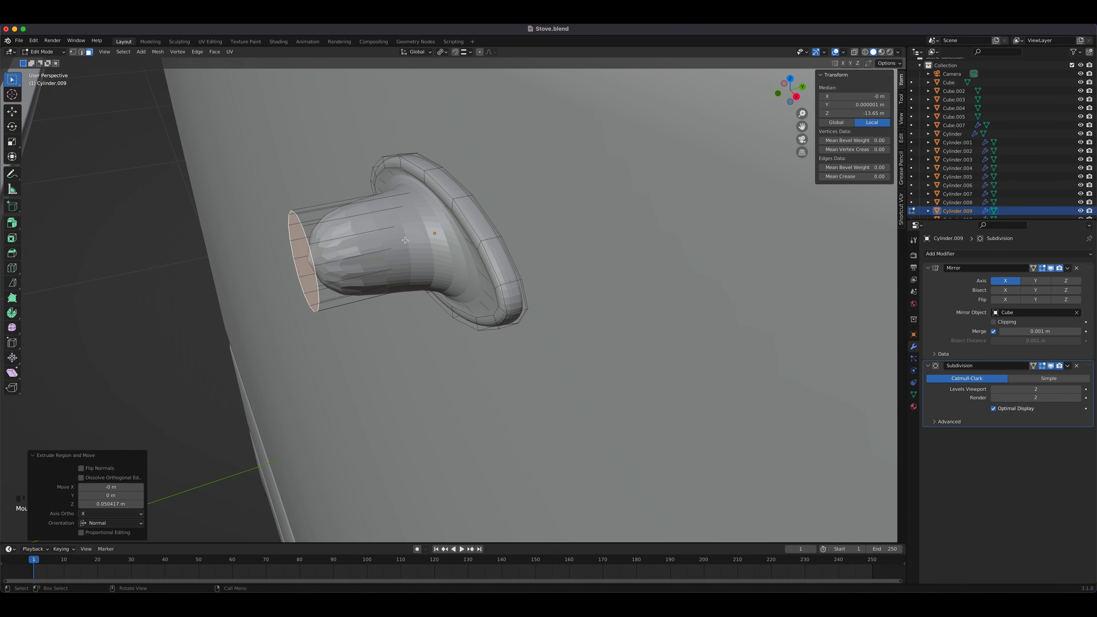
right_click(389, 232)
key(Tab)
right_click(377, 234)
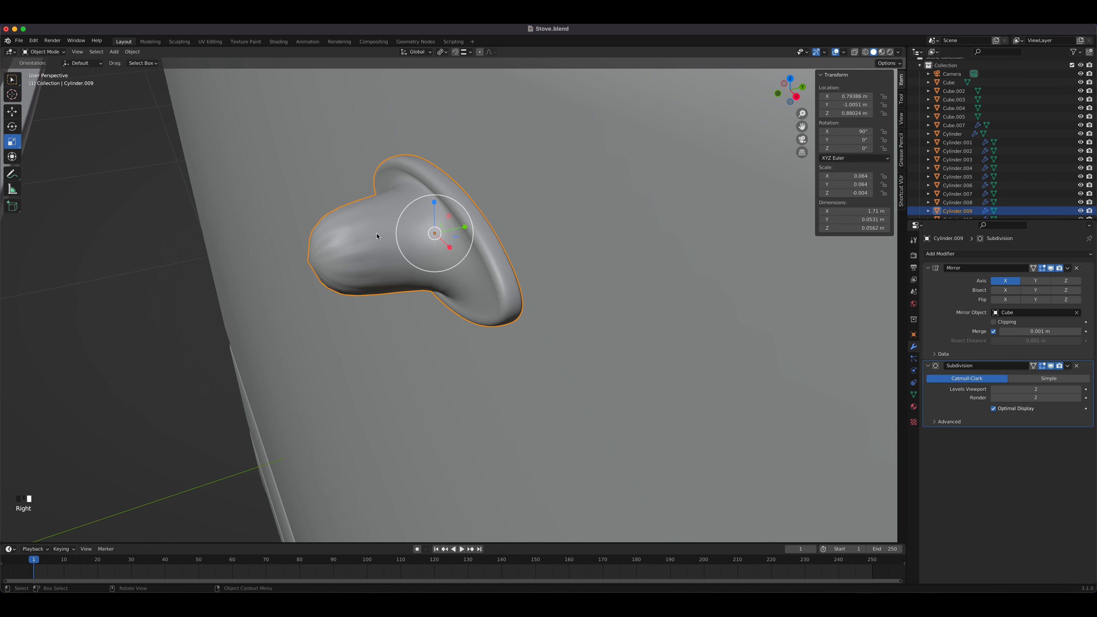
Step: Inset the peg's end face by about 0.0274 m in Edit Mode
key(Tab)
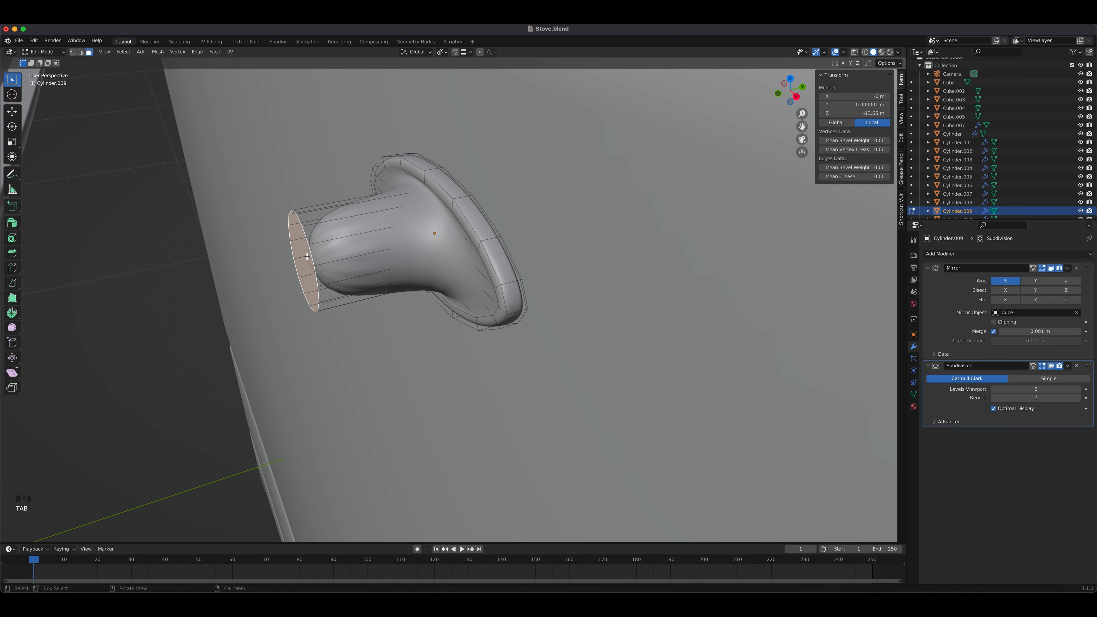
key(i)
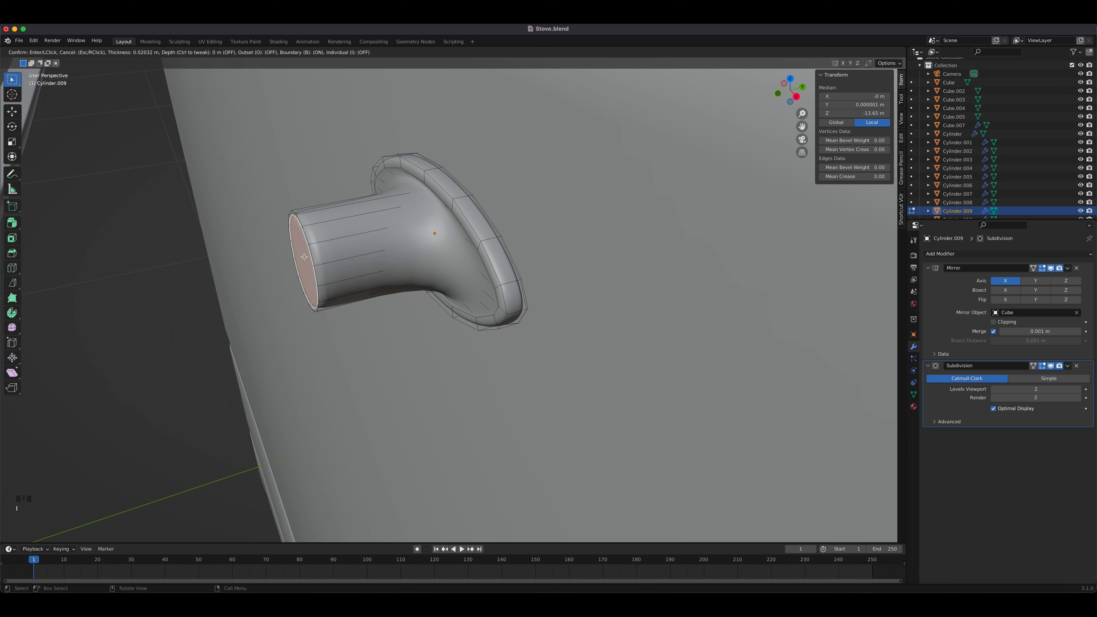
click(303, 257)
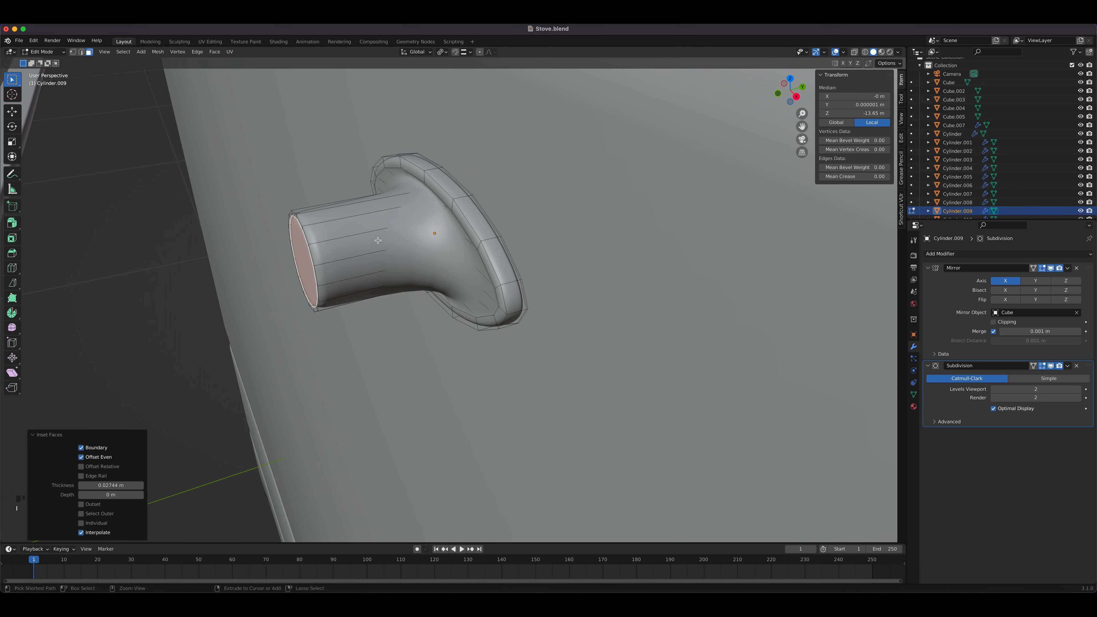
Step: Add one loop cut around the peg, slide it to a factor of about 0.910 near the base, and return to Object Mode
key(ctrl+r)
click(375, 241)
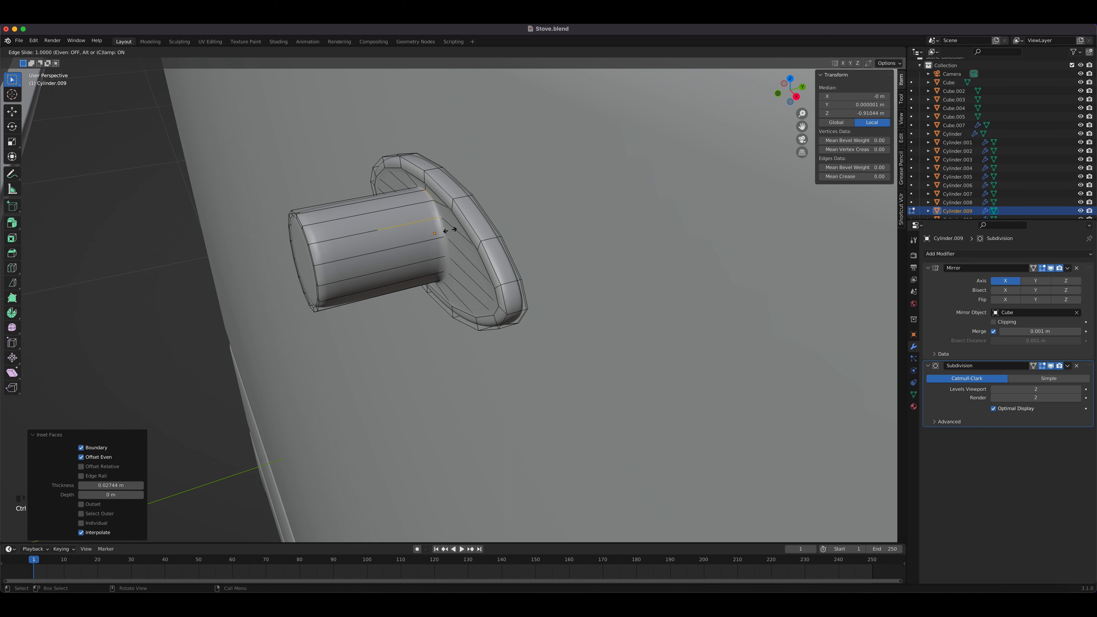
click(440, 231)
middle_drag(441, 232, 642, 279)
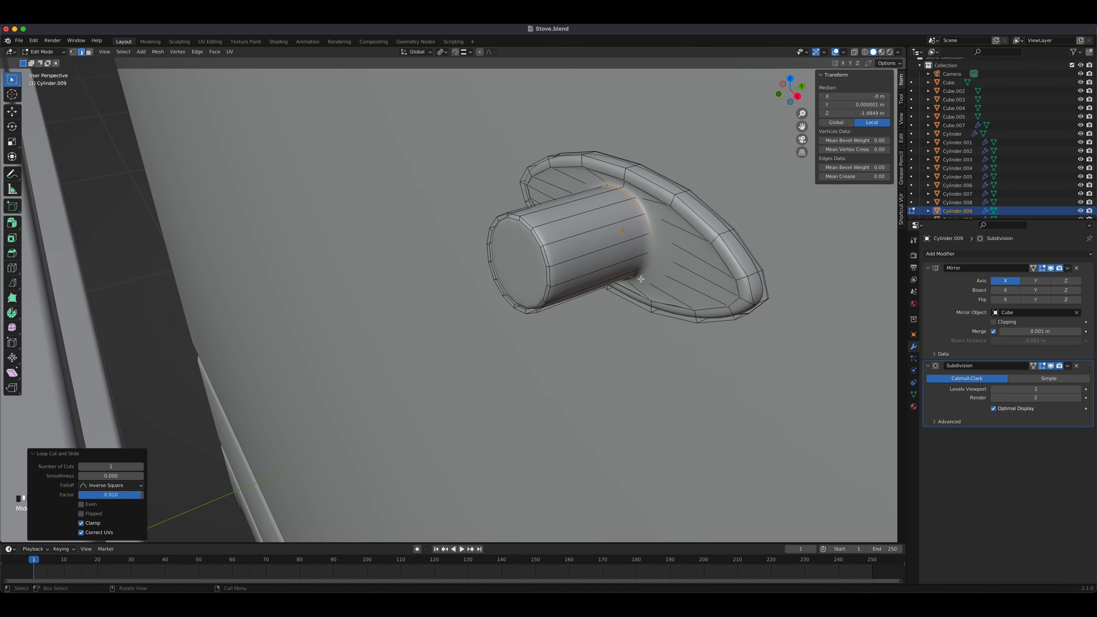
key(Tab)
key(Tab)
scroll(614, 283, down, 3)
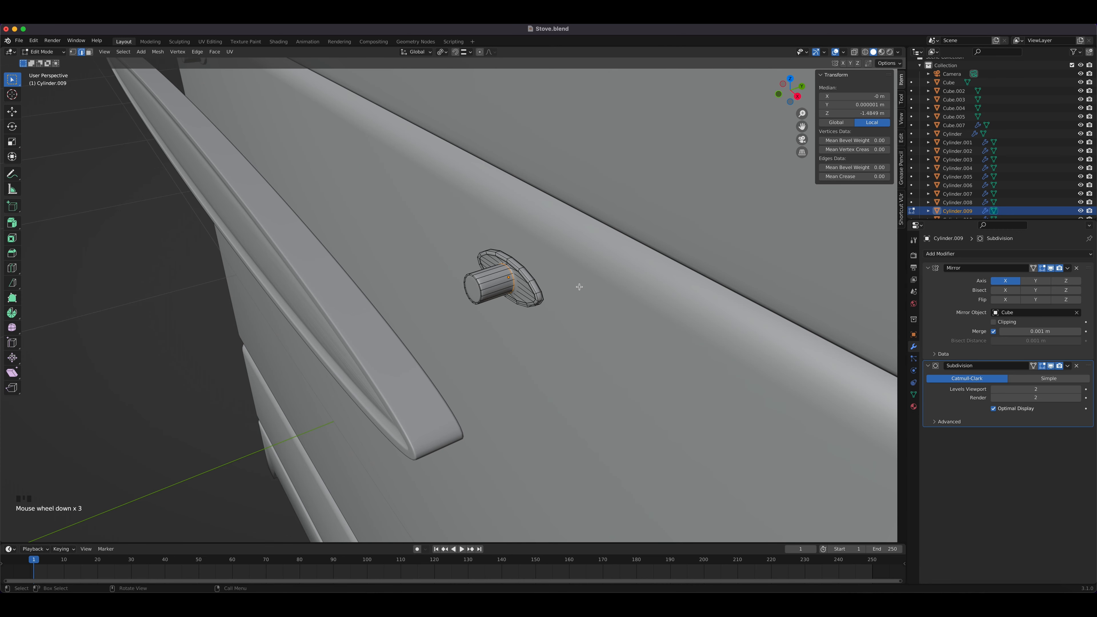
key(Tab)
Step: Move the oval handle along Y to about -1.0799 m so its back meets the ends of the mounting pegs
click(386, 317)
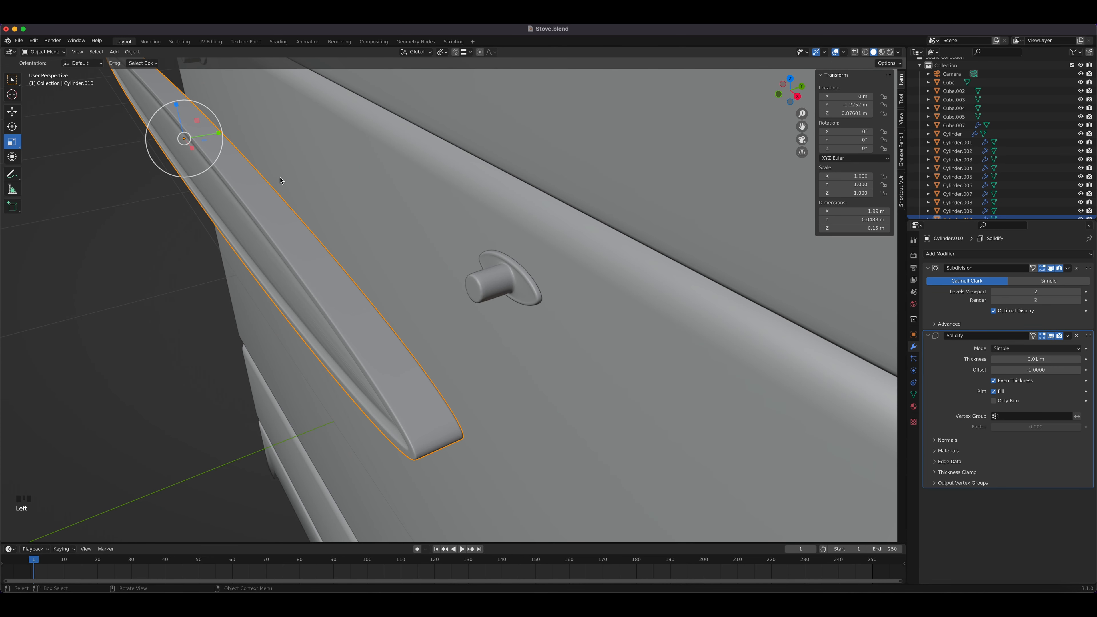
key(g)
key(y)
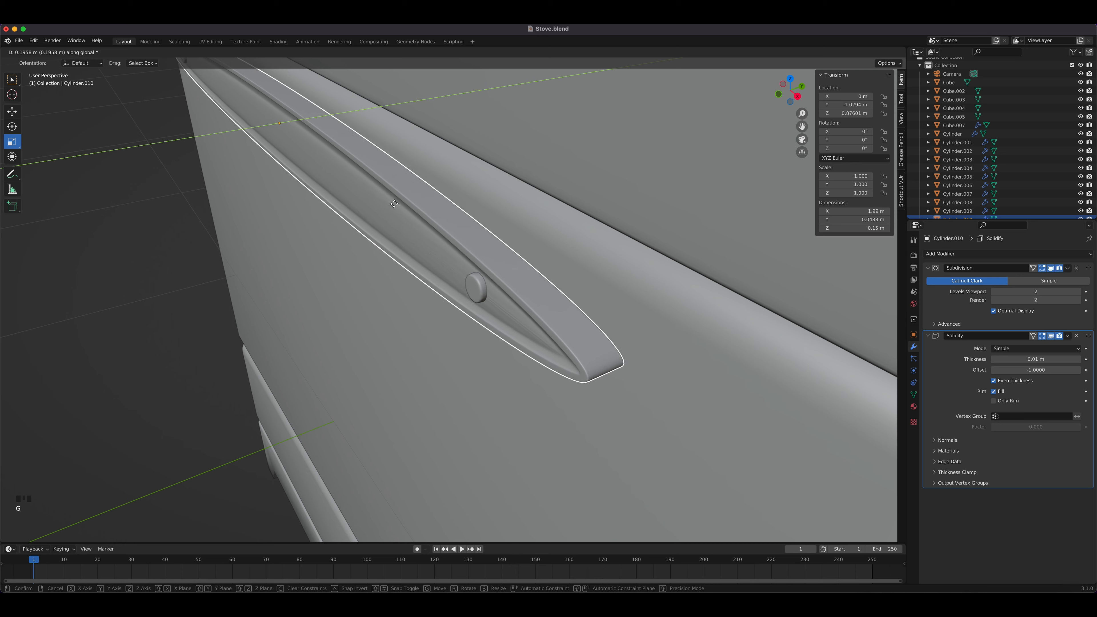
click(390, 207)
scroll(408, 243, down, 6)
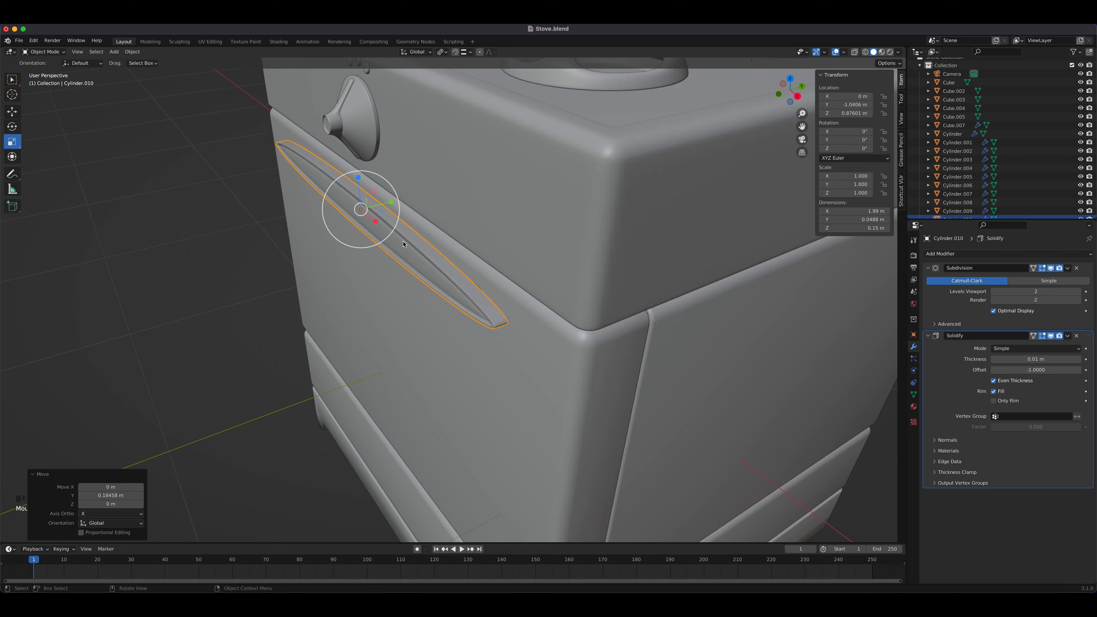
middle_drag(431, 243, 410, 244)
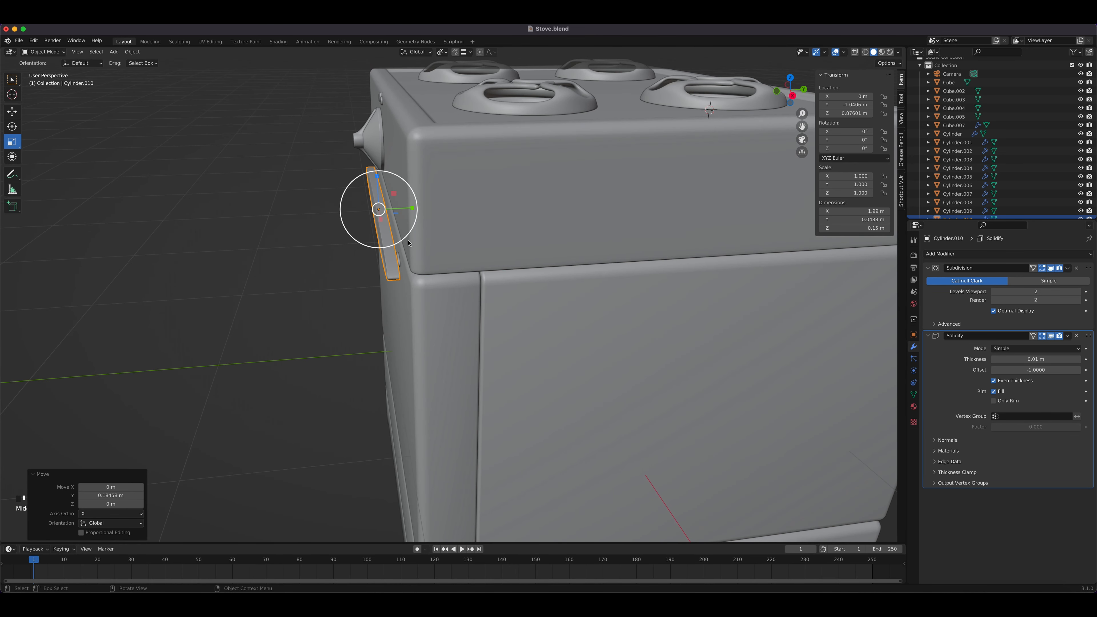
scroll(410, 245, up, 3)
key(g)
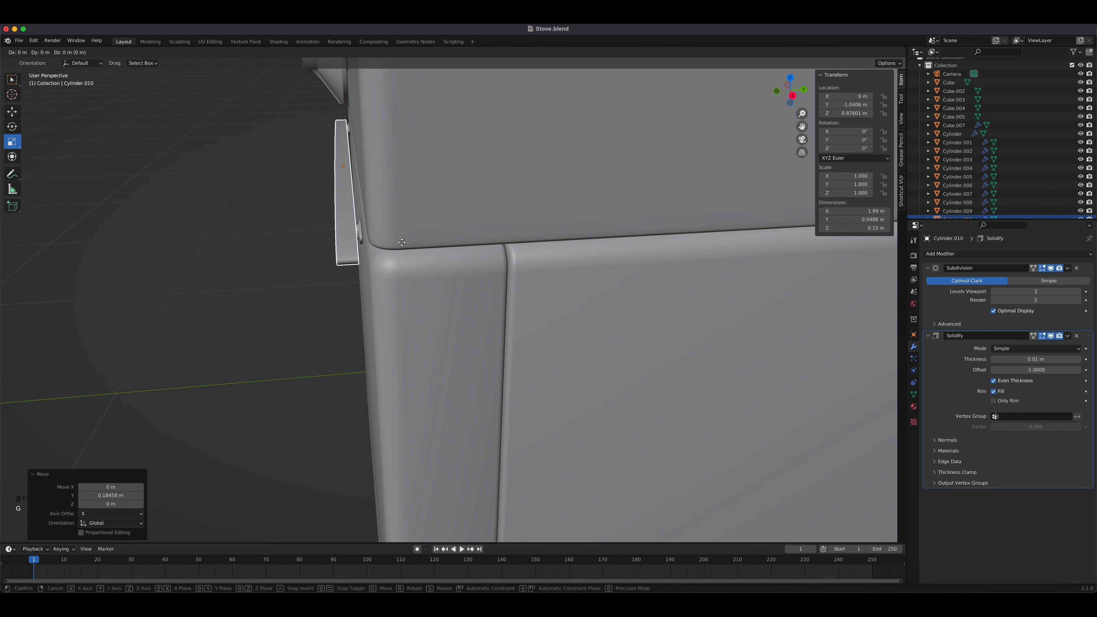
key(y)
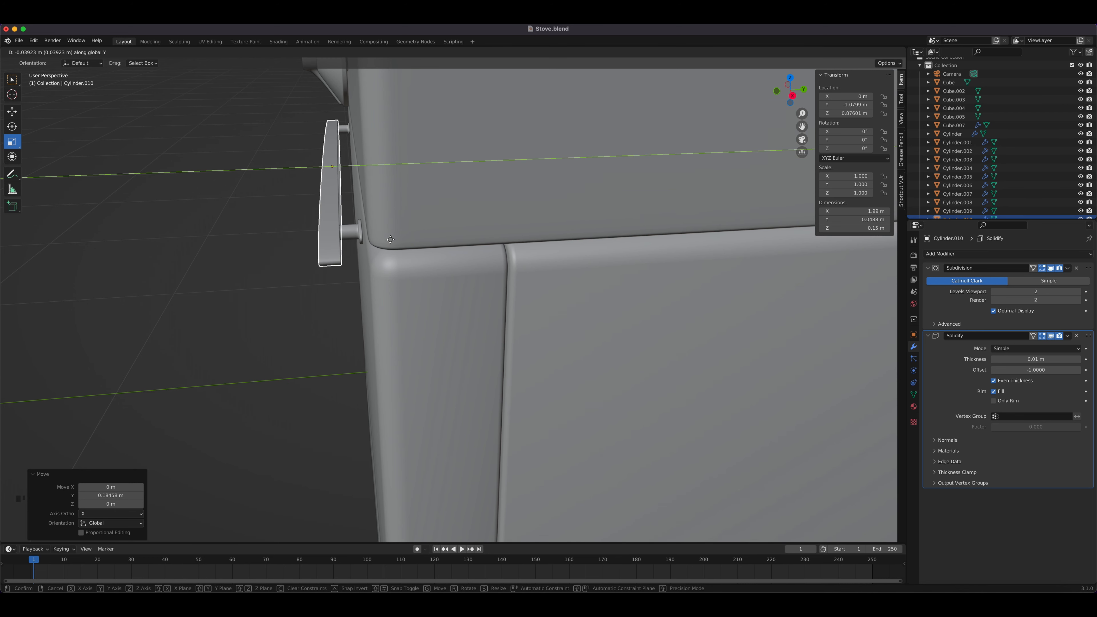
click(390, 239)
middle_drag(390, 240, 529, 275)
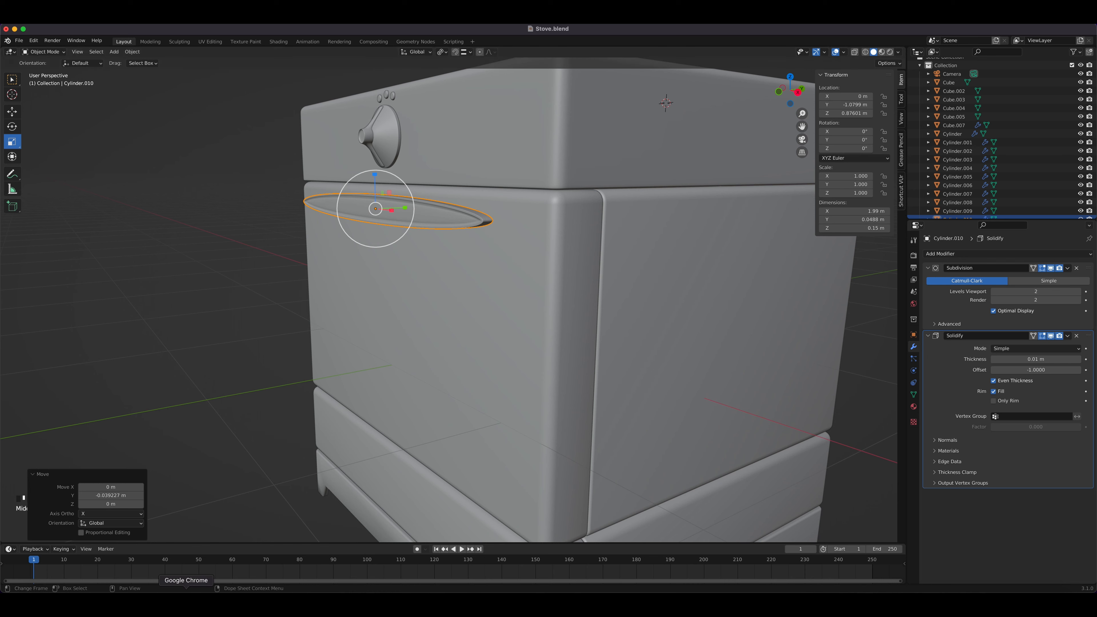
Step: Check the stove reference image in Chrome, and duplicate the mirrored mounts in Blender onto the lower drawer at about X 0.637 m, Z -0.603 m
click(190, 602)
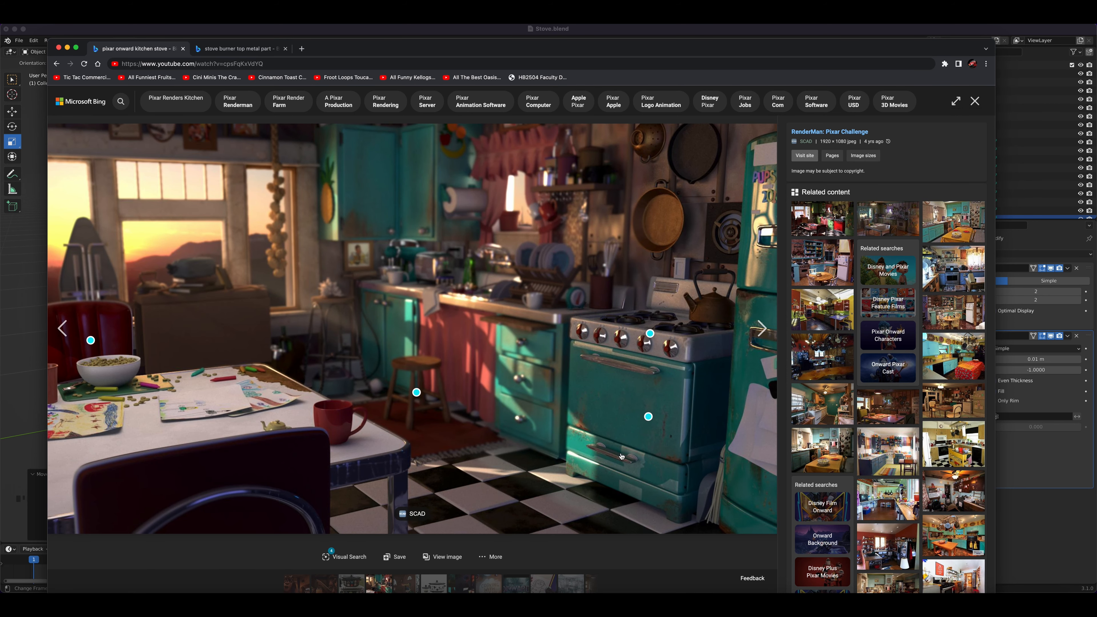
click(26, 239)
middle_drag(475, 230, 449, 254)
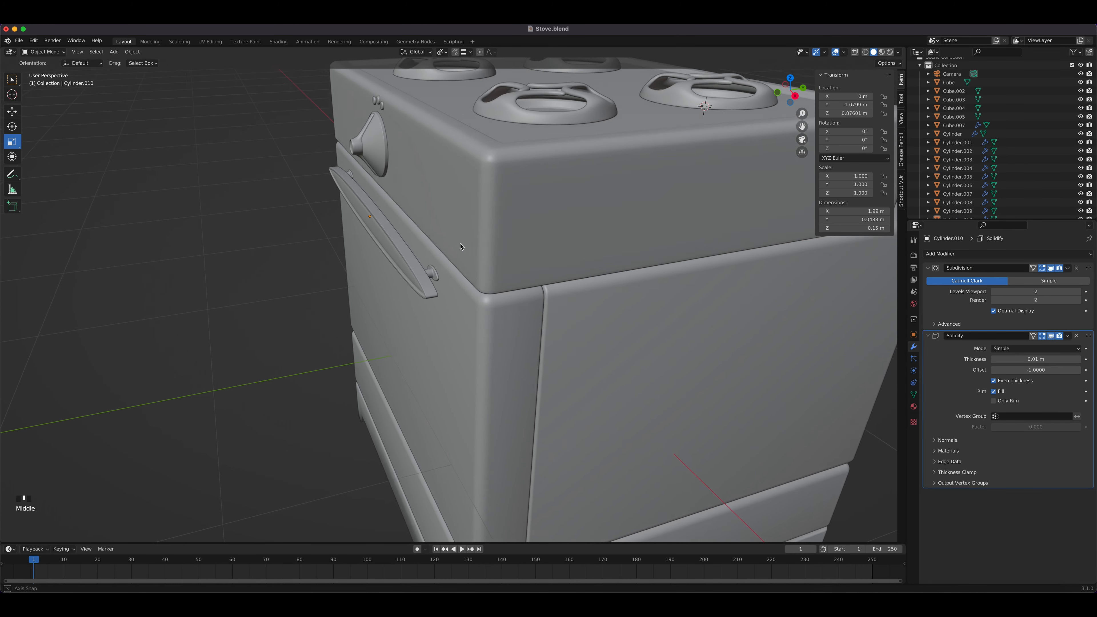
click(433, 273)
key(shift+d)
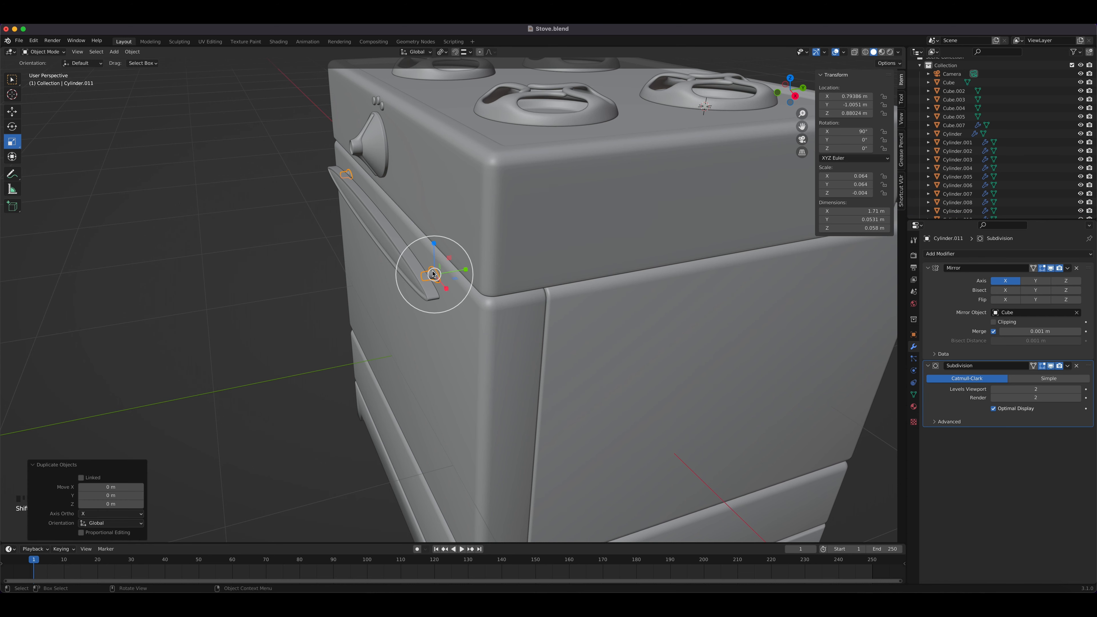
key(KP_1)
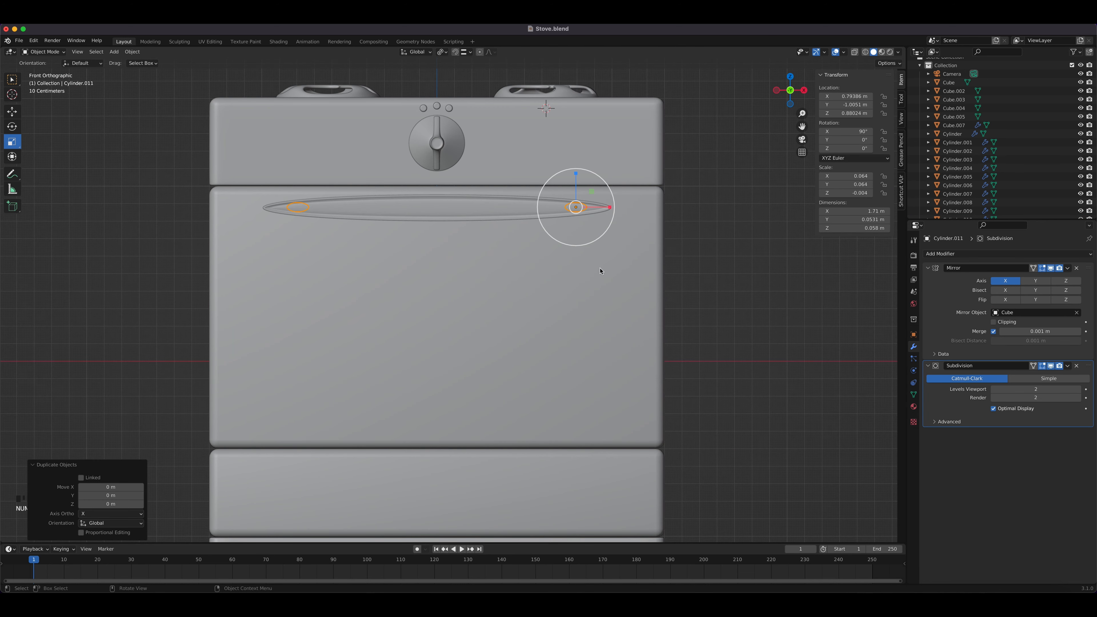
key(g)
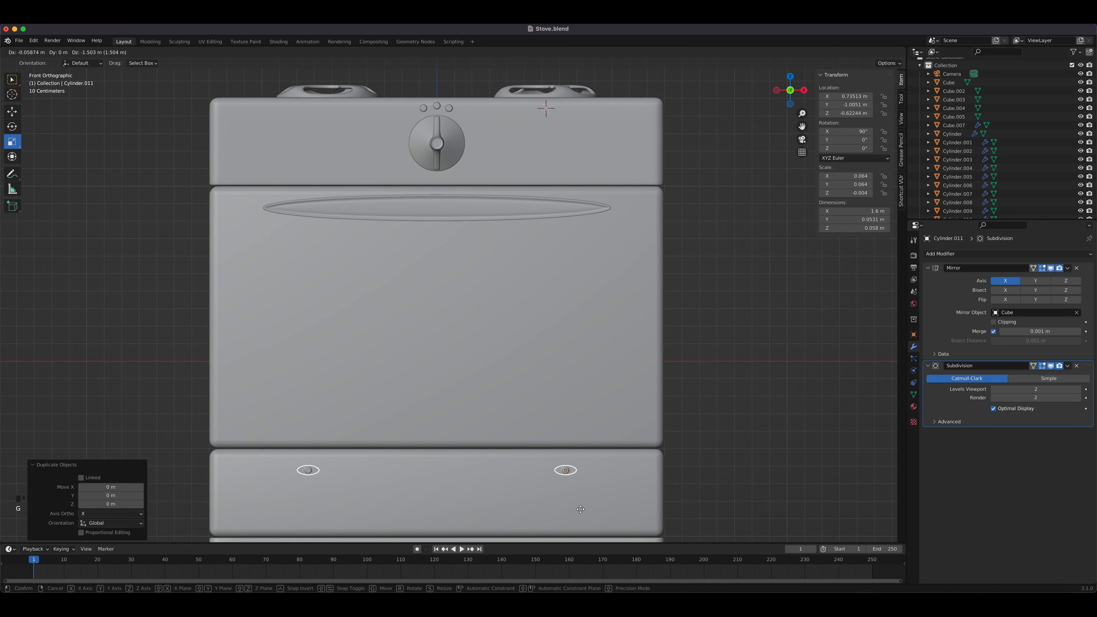
click(563, 506)
Step: Duplicate the oval handle about 1.5 m down onto the lower drawer and set its X location to 0 m
click(515, 216)
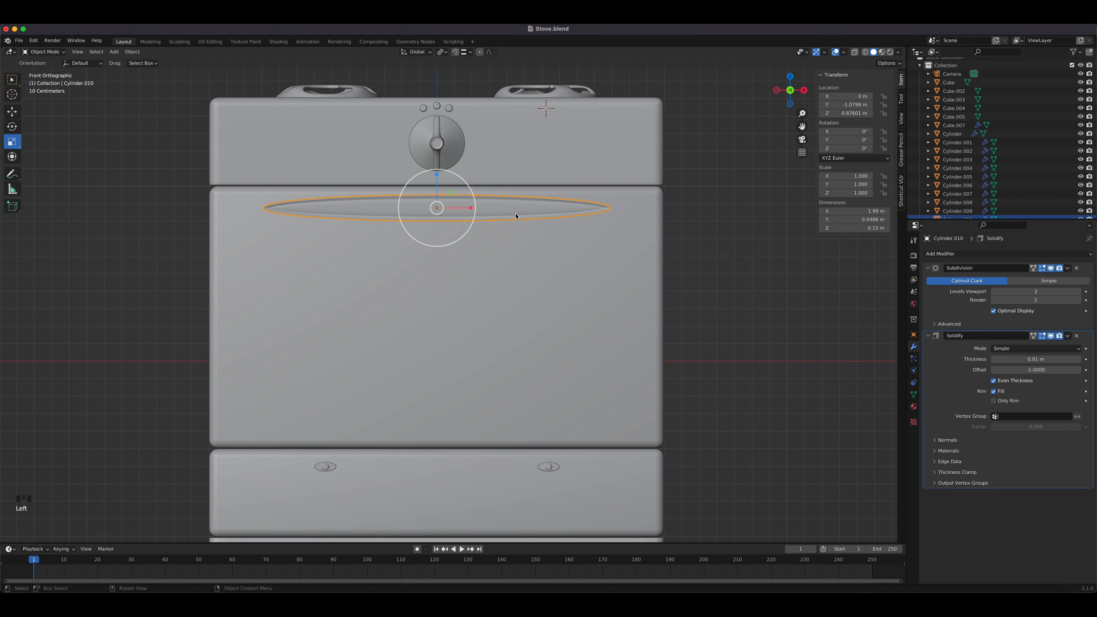
key(shift+d)
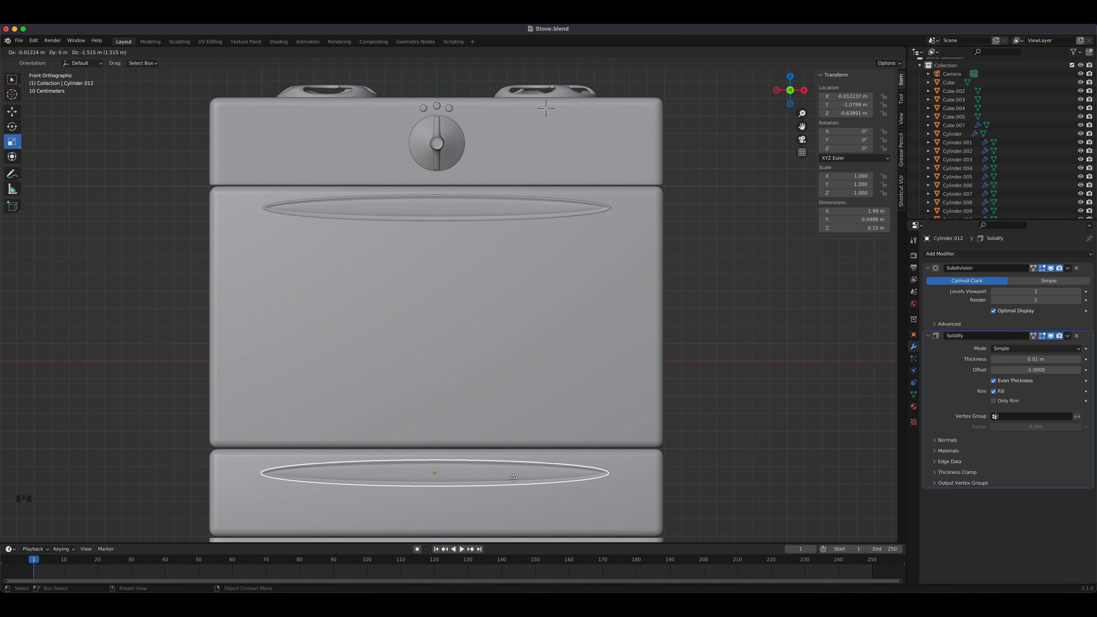
click(516, 476)
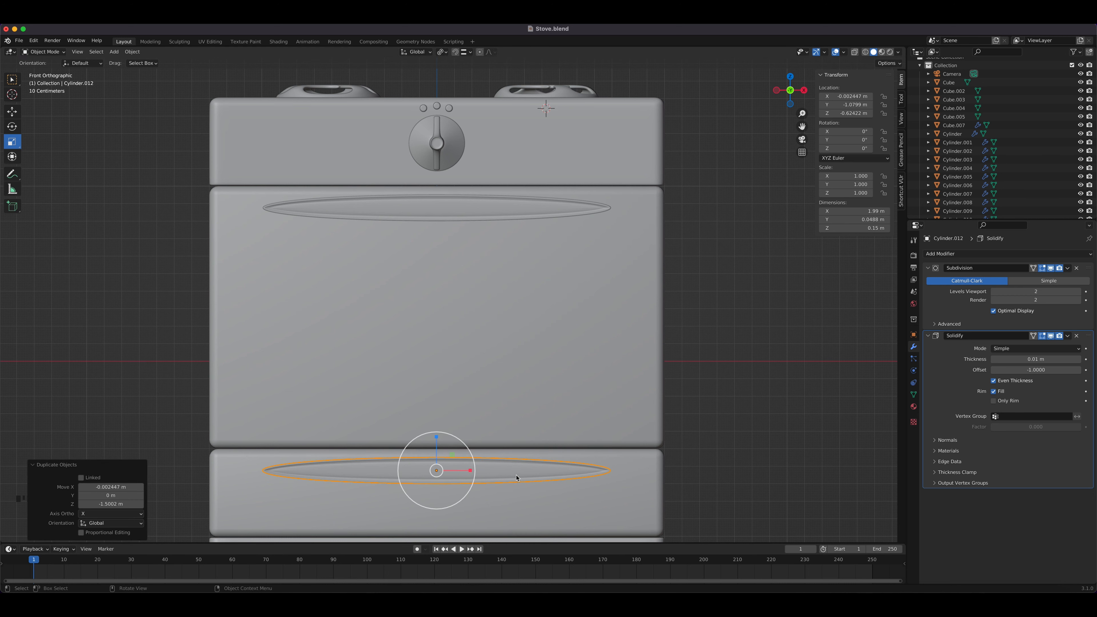
click(854, 97)
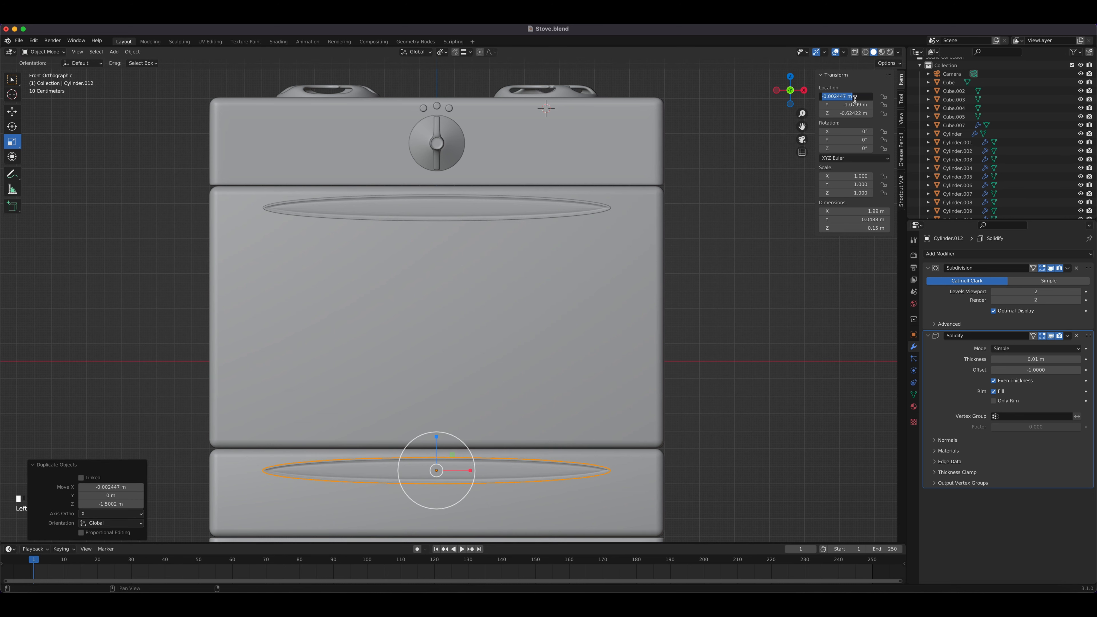
text(0)
key(Return)
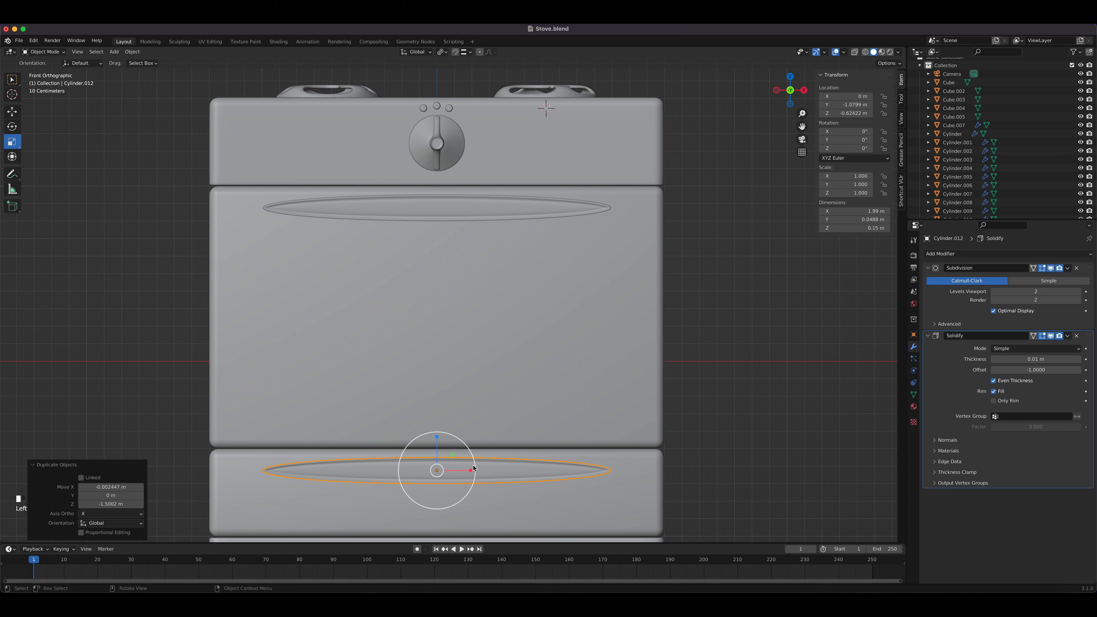
Step: Scale the drawer's oval handle uniformly to about 0.769
key(s)
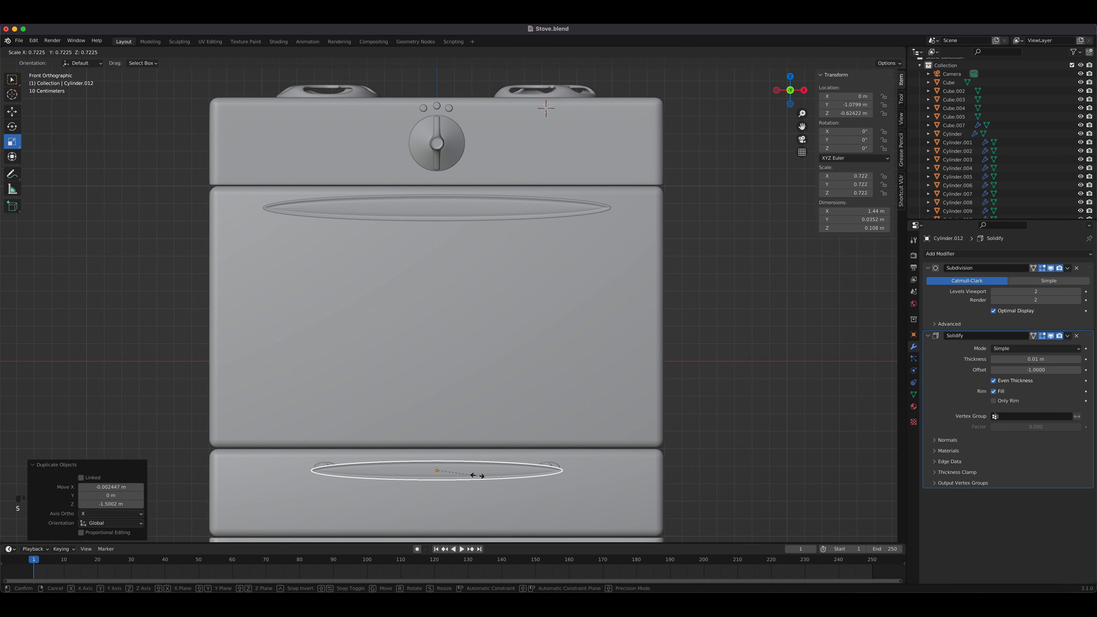
click(484, 475)
middle_drag(484, 475, 562, 488)
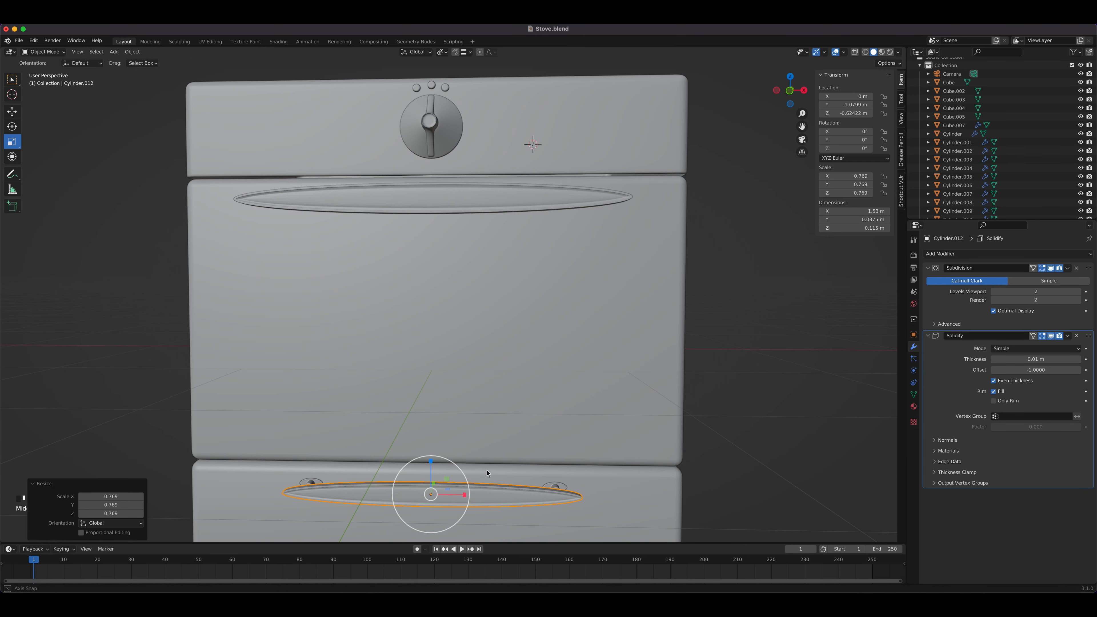
Step: Move the drawer's mirrored mounts behind its handle, at about X 0.616 m and Z -0.623 m
click(561, 488)
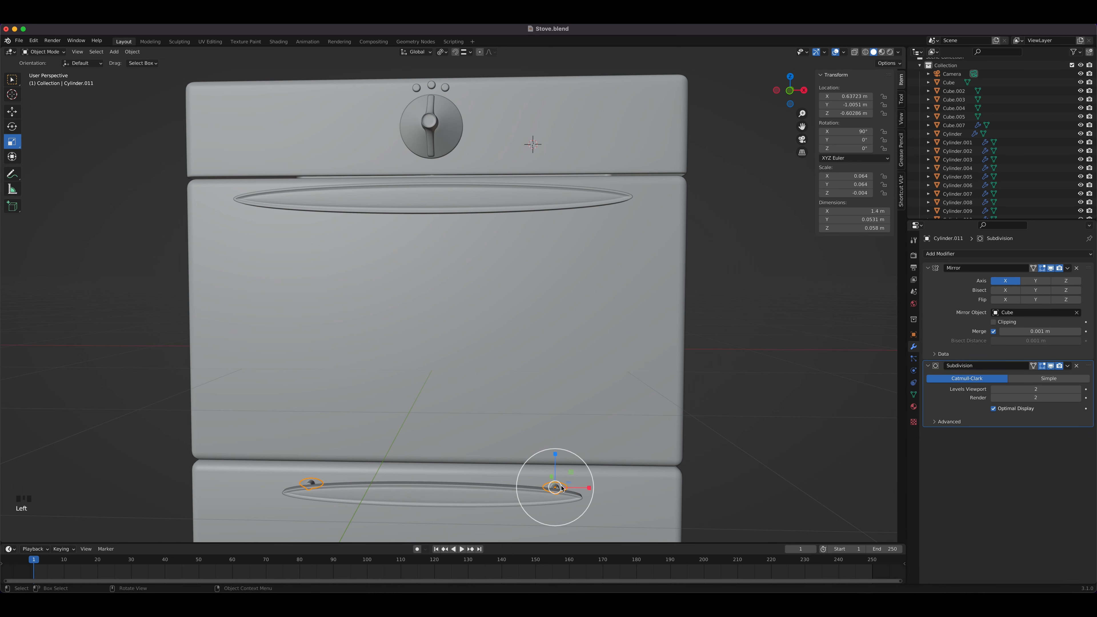
key(KP_1)
scroll(588, 480, up, 3)
shift+middle_drag(557, 443, 545, 182)
key(g)
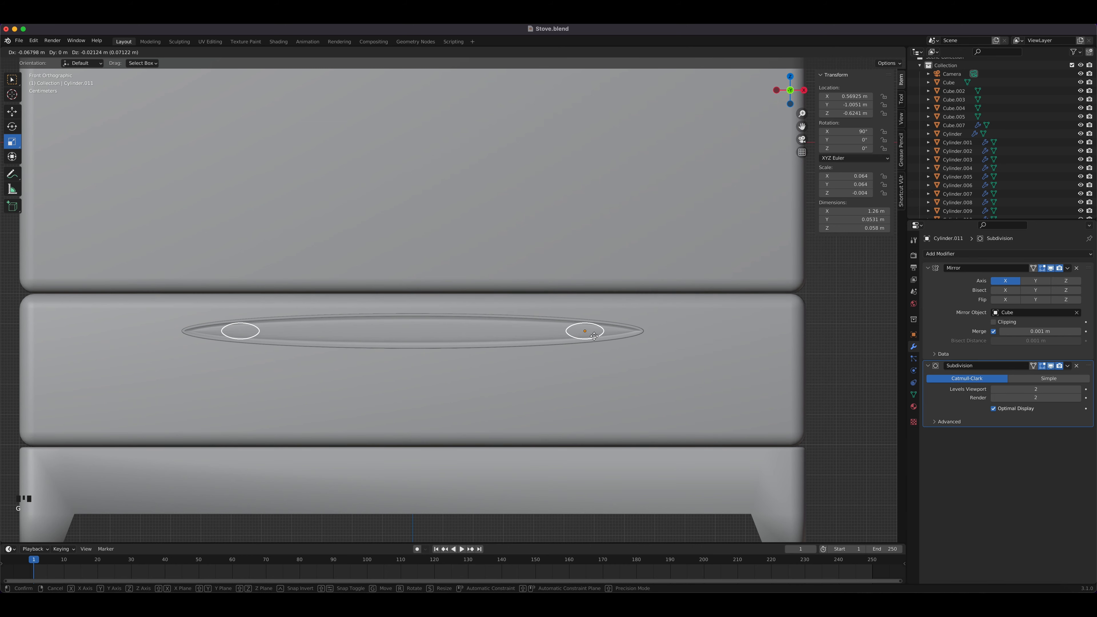
click(602, 336)
middle_drag(602, 336, 540, 389)
key(Tab)
scroll(538, 401, down, 5)
key(Tab)
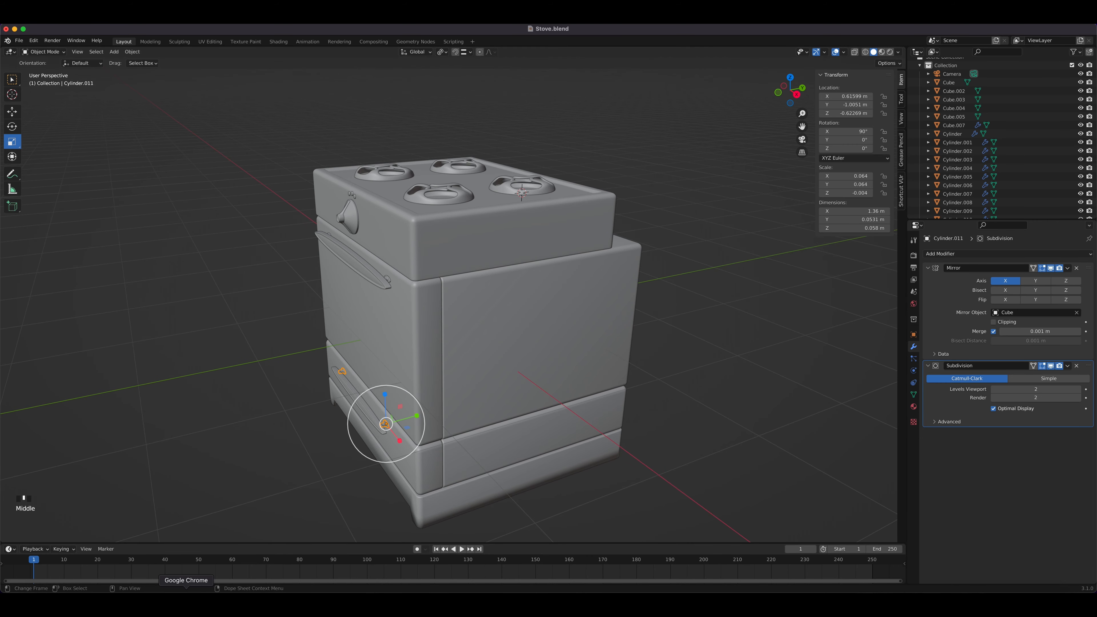
Step: Check the stove reference image in Chrome, and add a cube mesh to the Blender scene in right orthographic view
click(186, 603)
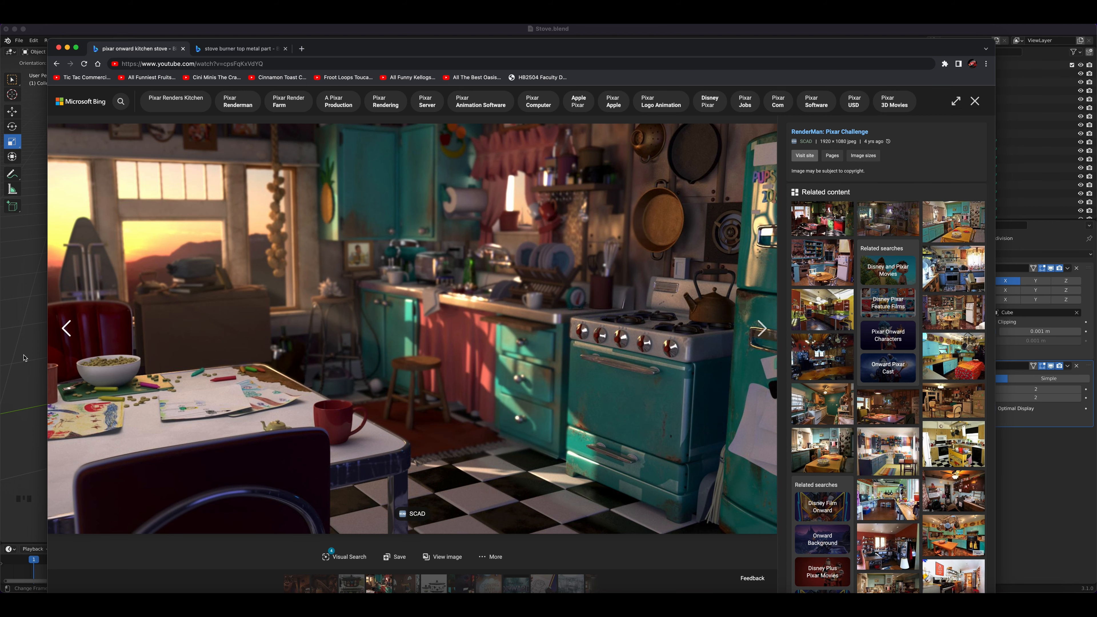
click(43, 349)
key(KP_3)
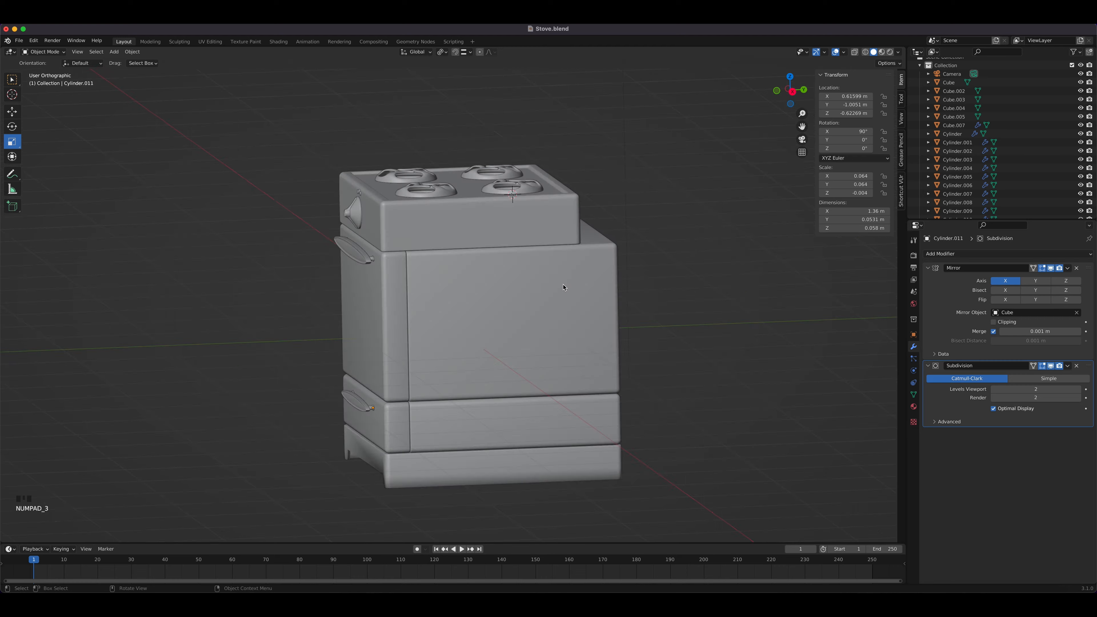
key(shift+a)
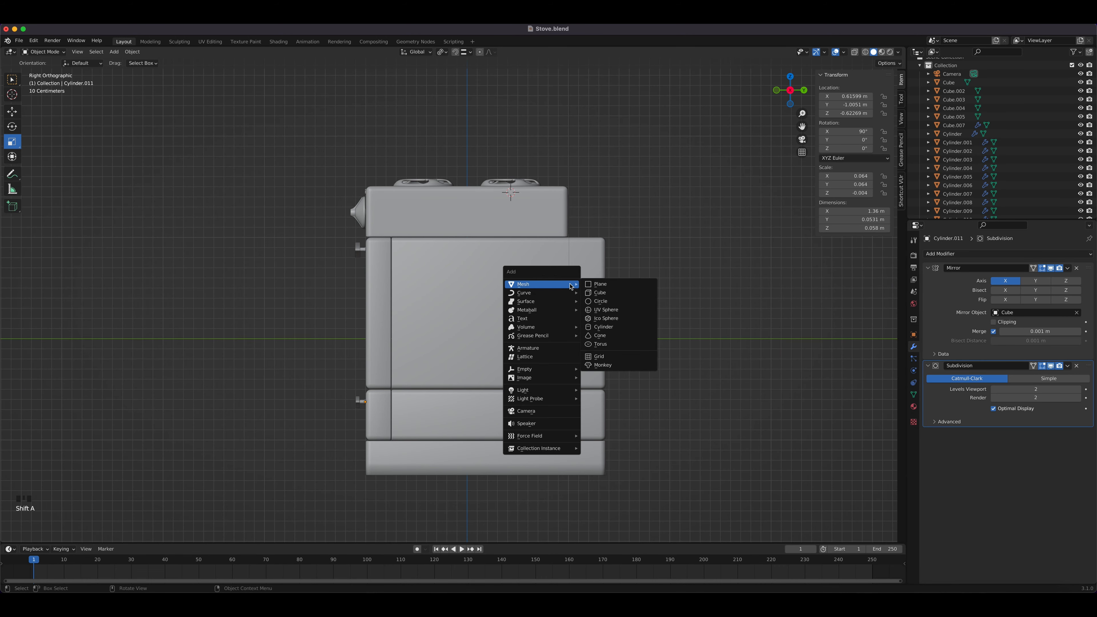
click(607, 293)
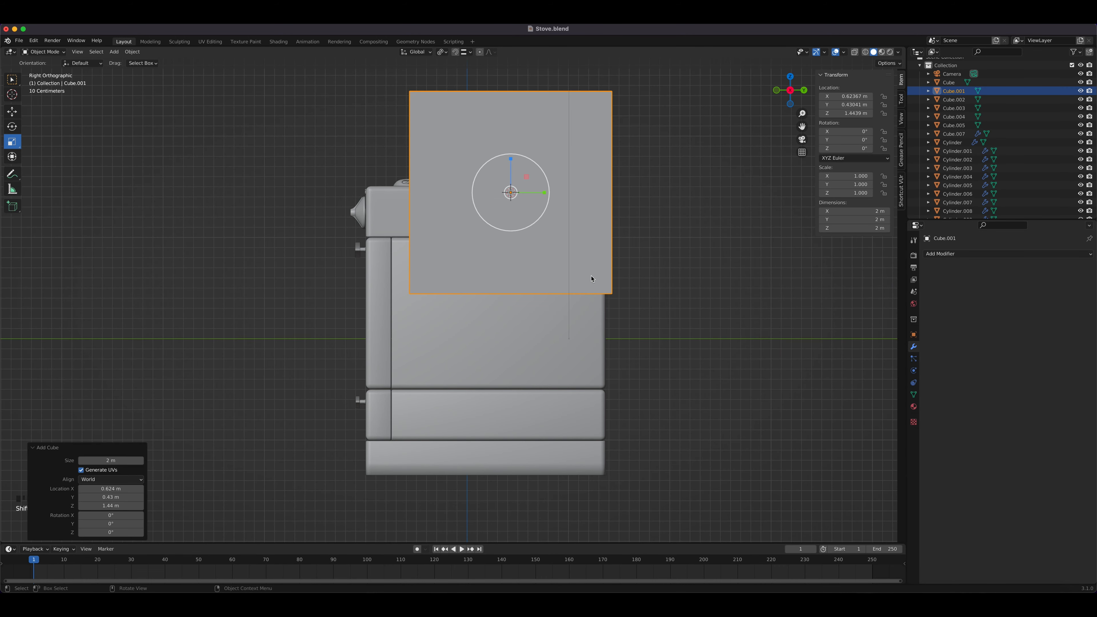
Step: Scale the cube uniformly to about 0.44 and move it to about Y 0.908 m, Z 1.44 m, flush with the stove's back edge
key(s)
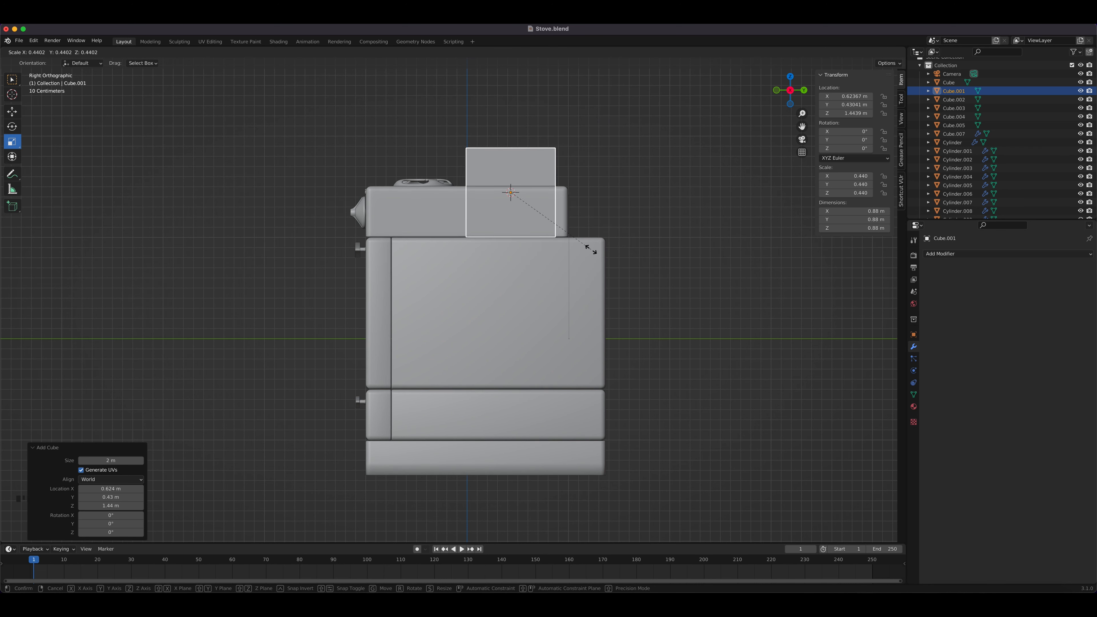
click(591, 250)
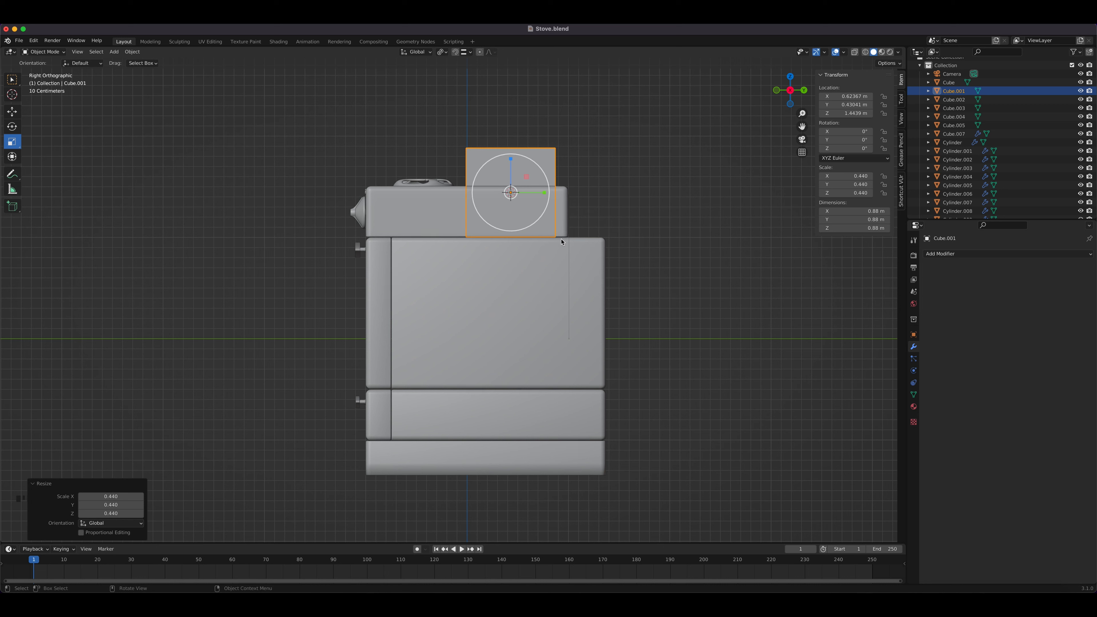
key(g)
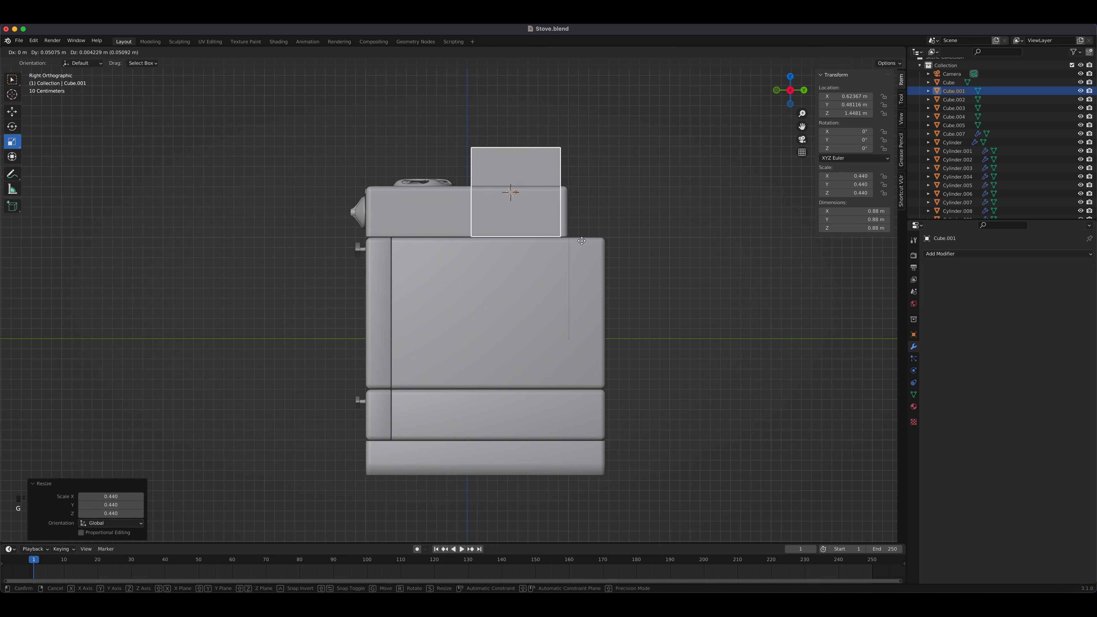
click(609, 239)
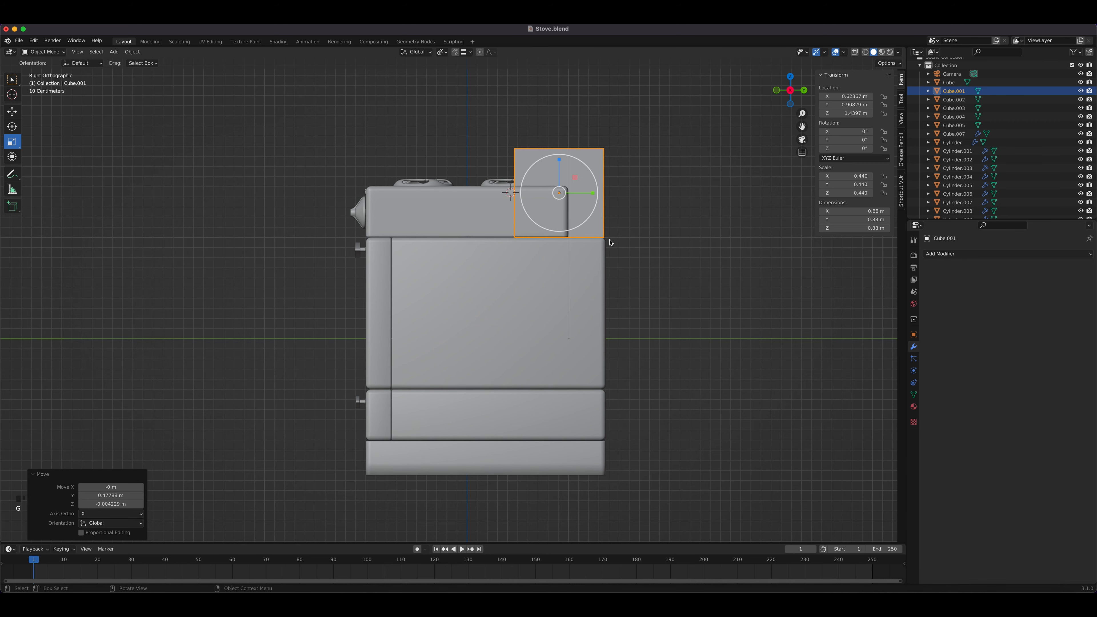
Step: Move the new cube's front-side vertices about 0.536 m along Y so it sits flush against the cooktop's back edge
scroll(609, 240, up, 4)
scroll(437, 332, up, 1)
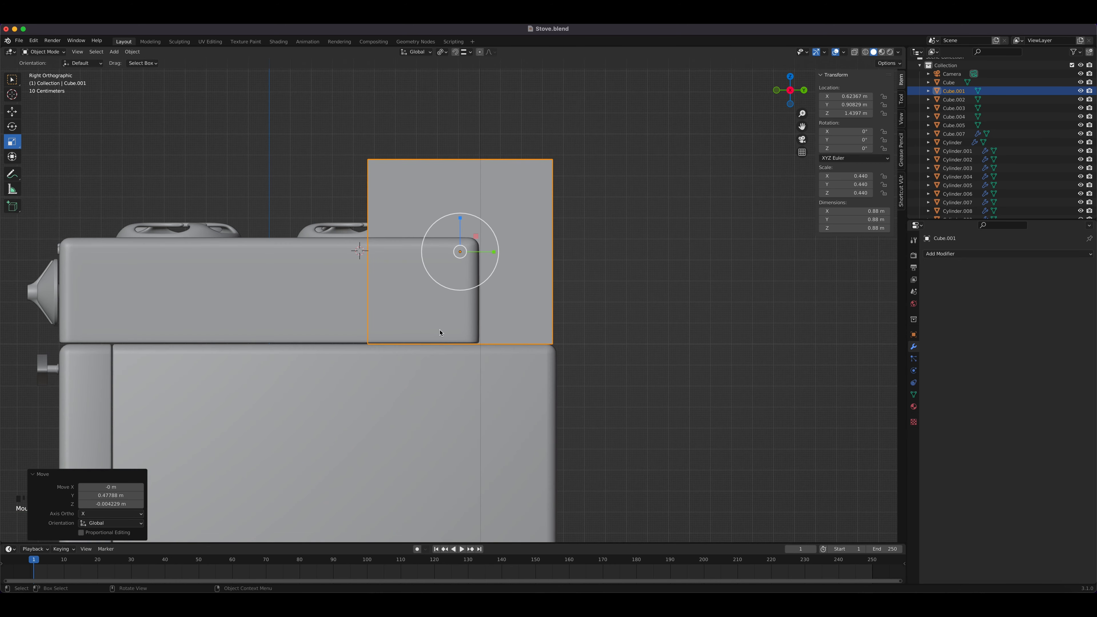
shift+scroll(475, 302, down, 2)
key(Tab)
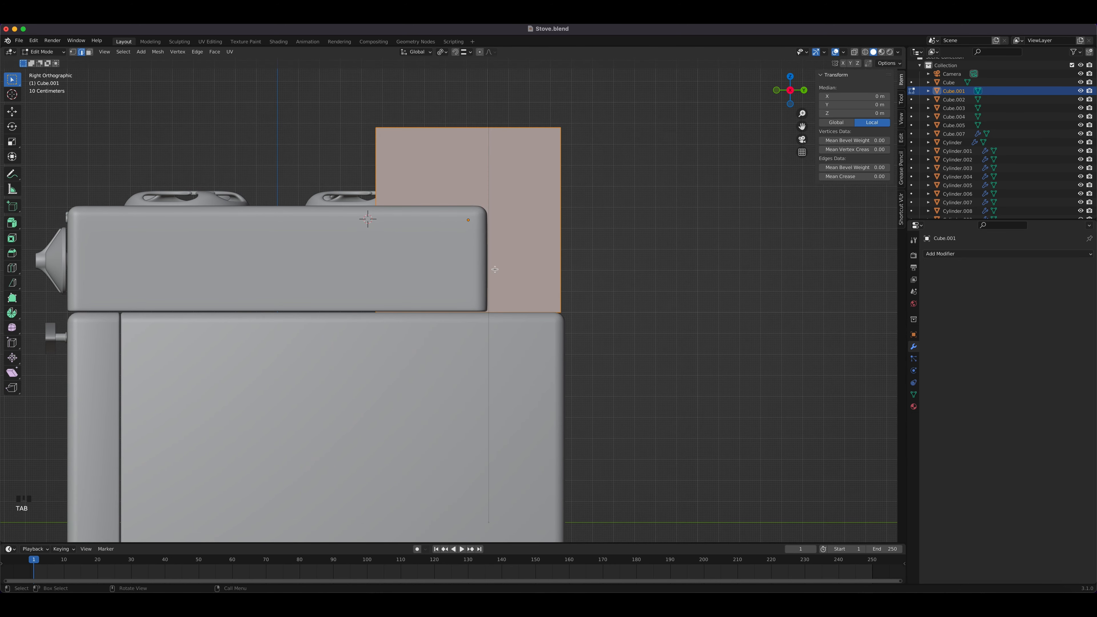
key(1)
click(854, 52)
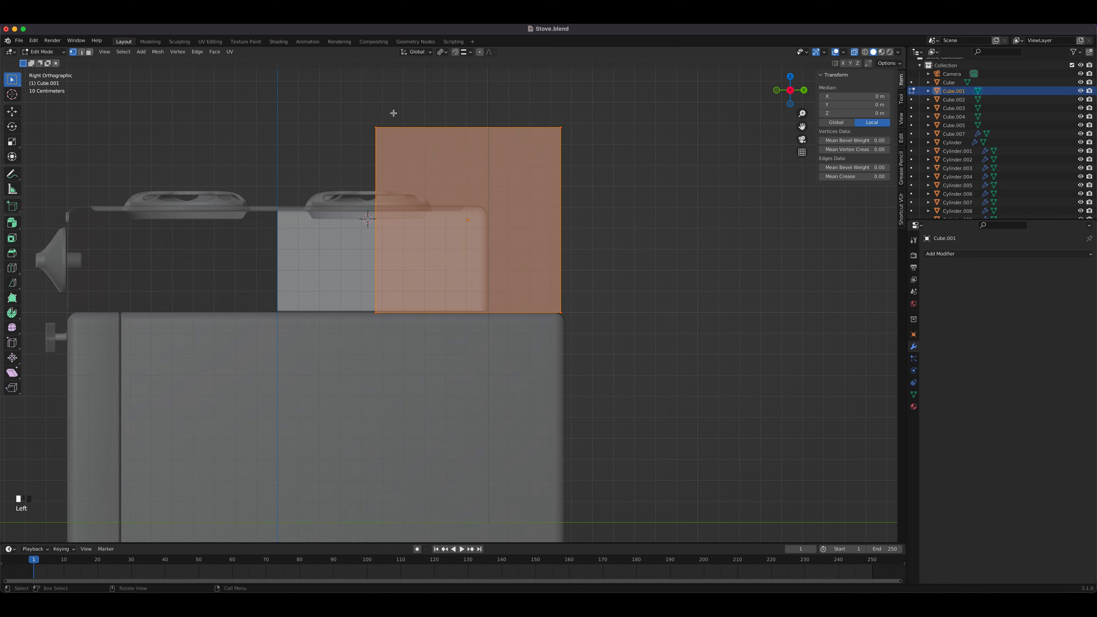
drag(365, 106, 415, 376)
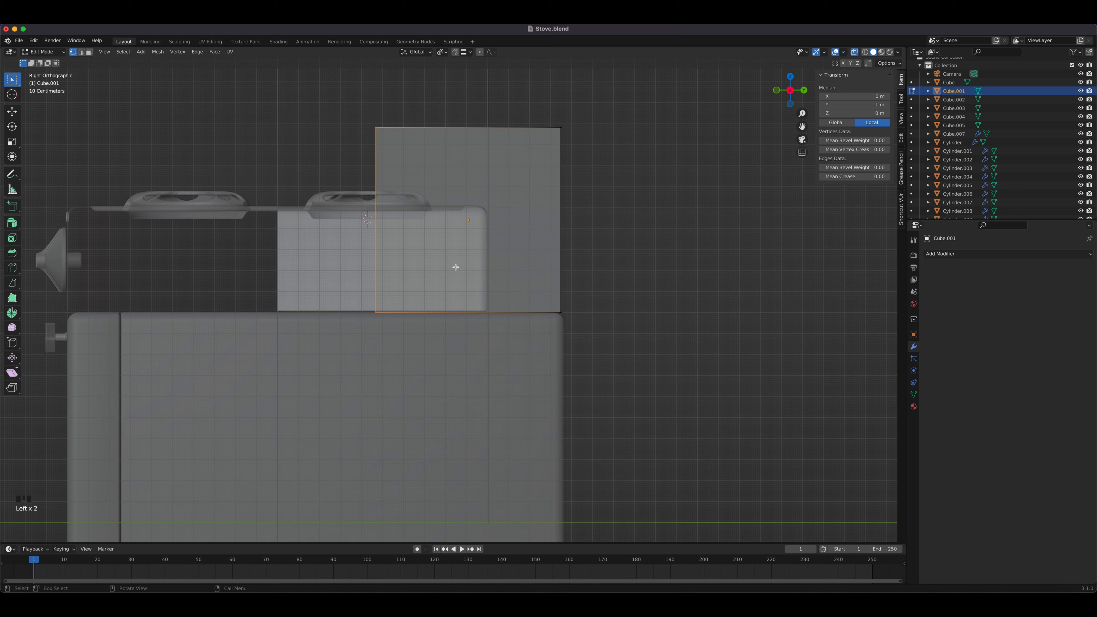
key(g)
key(y)
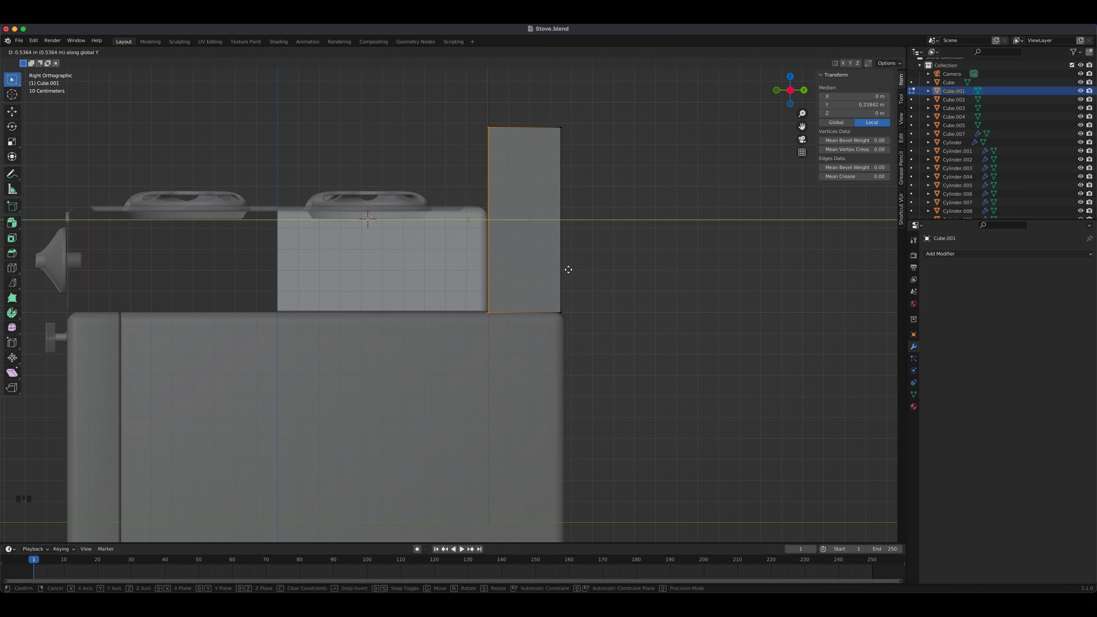
click(568, 269)
Step: Raise the back panel's top vertices about 0.291 m along Z
drag(453, 108, 600, 172)
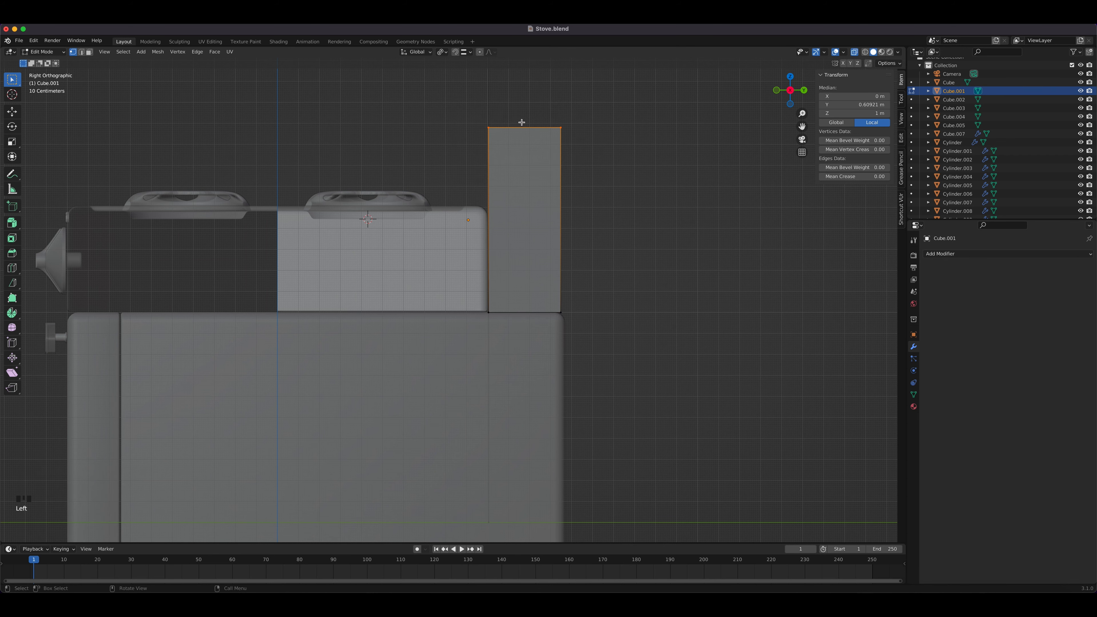
scroll(550, 241, down, 2)
key(g)
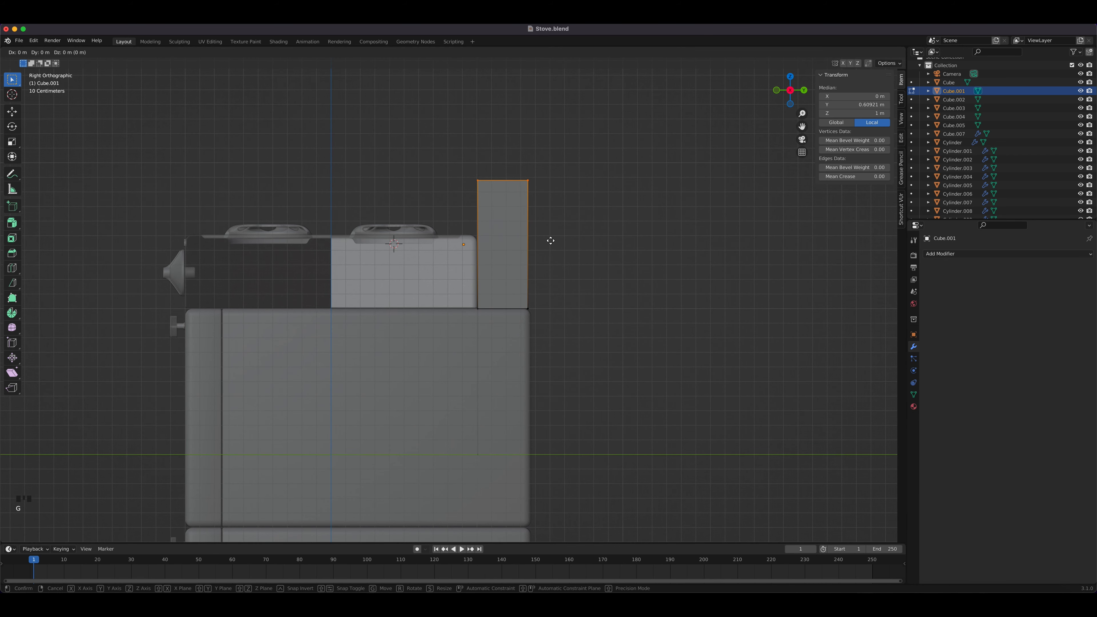
key(z)
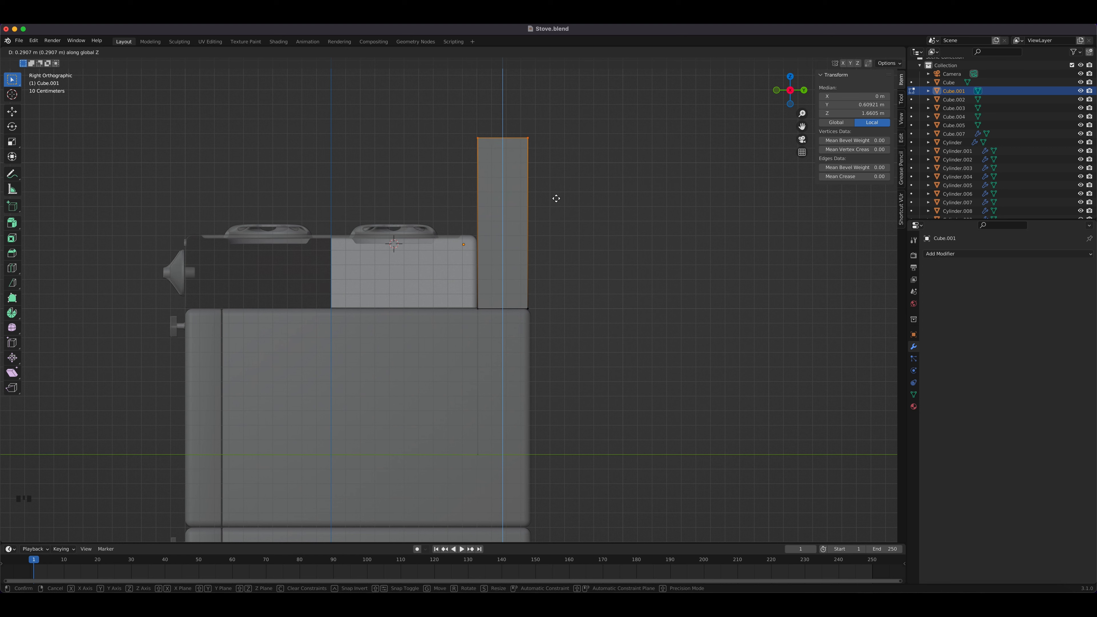
click(557, 199)
Step: Check the stove reference image in Chrome, and add one horizontal loop cut to the Blender back panel at cooktop height, factor about 0.126
click(186, 598)
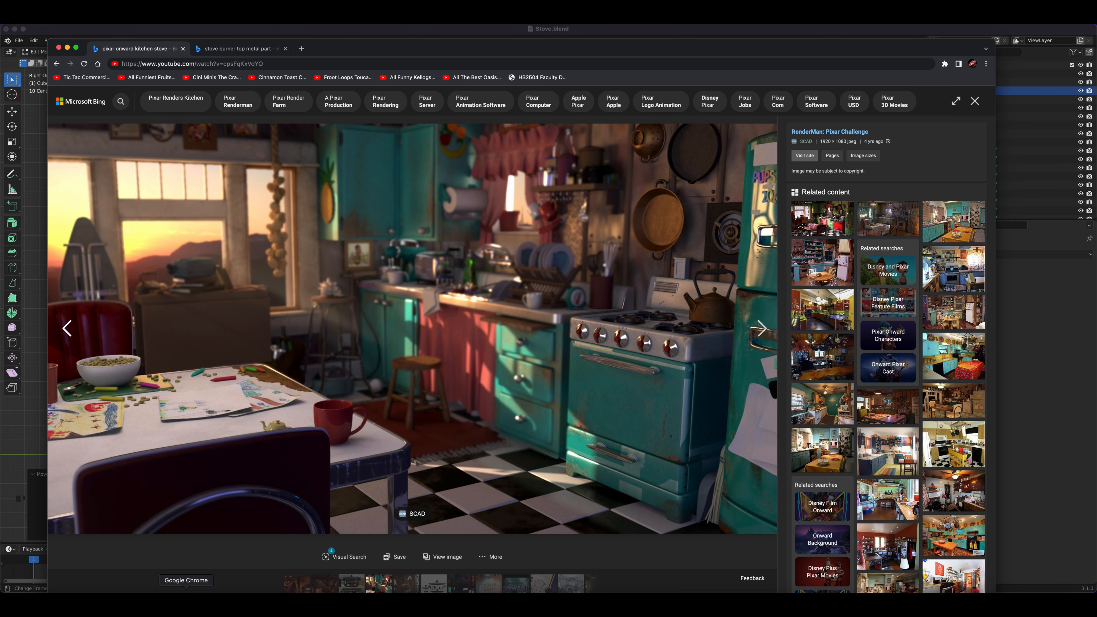
click(273, 599)
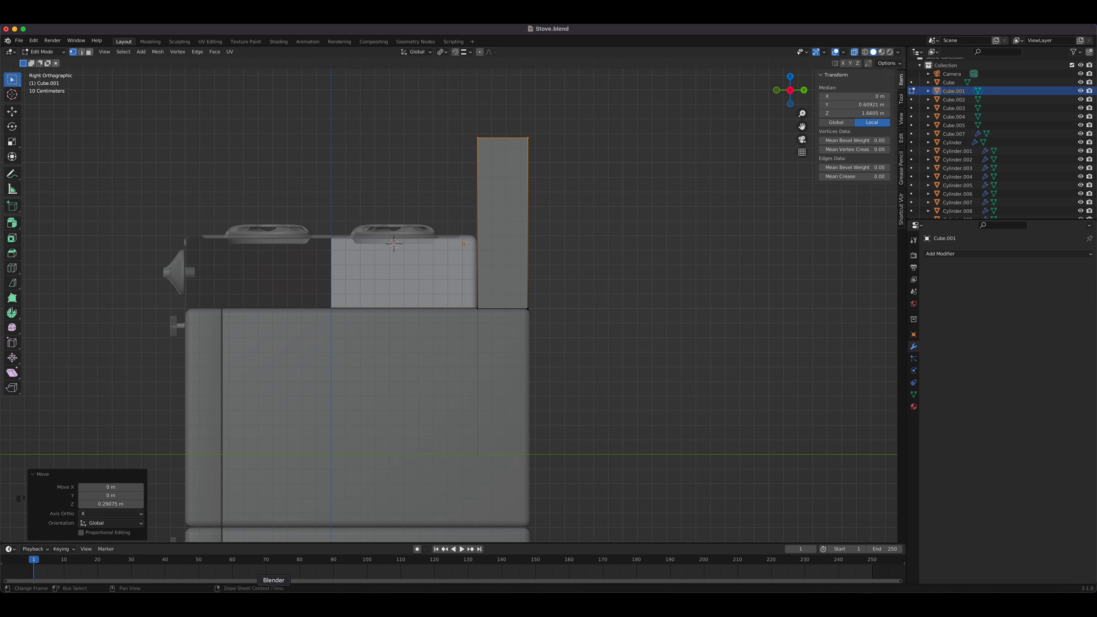
key(ctrl+r)
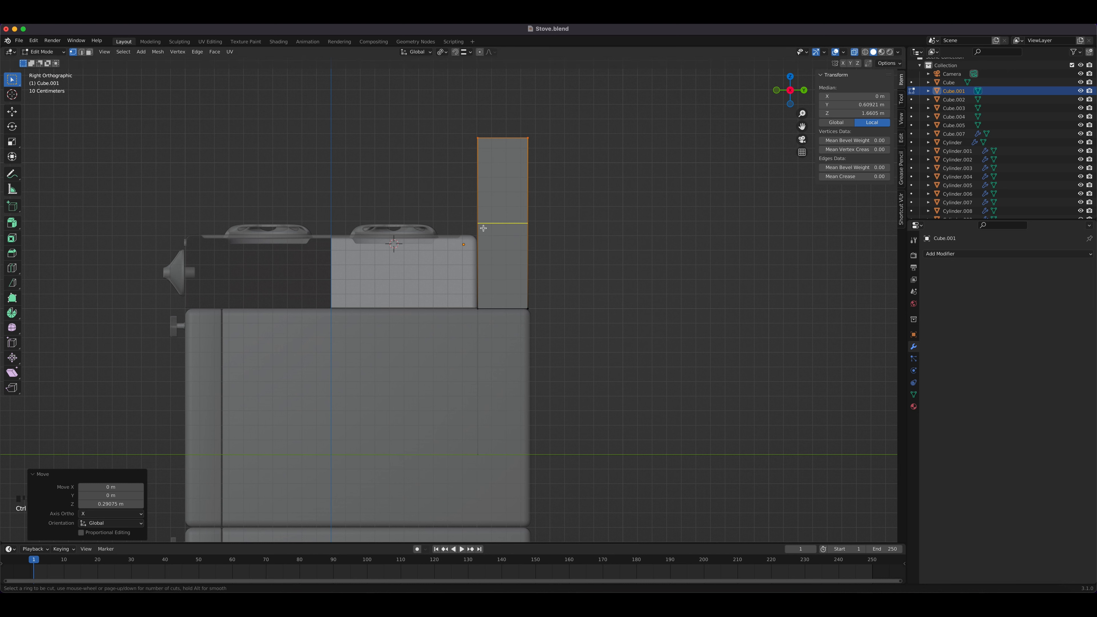
click(483, 228)
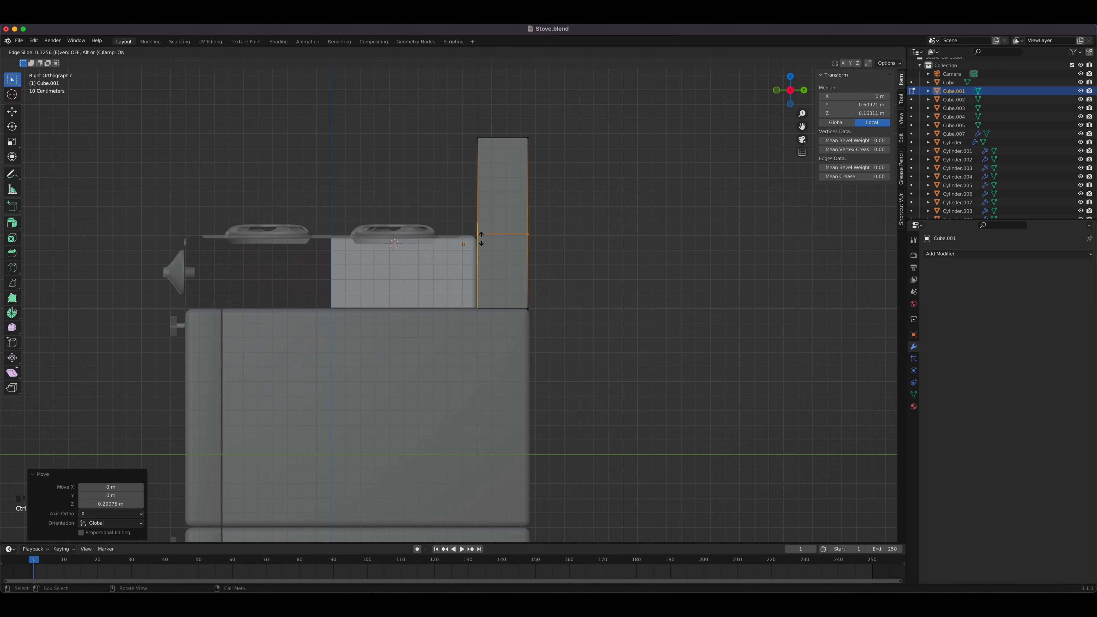
click(481, 238)
Step: In front view, move the back panel's +X side vertices about 0.232 m along X to the stove's side edge
middle_drag(482, 235, 534, 248)
key(KP_1)
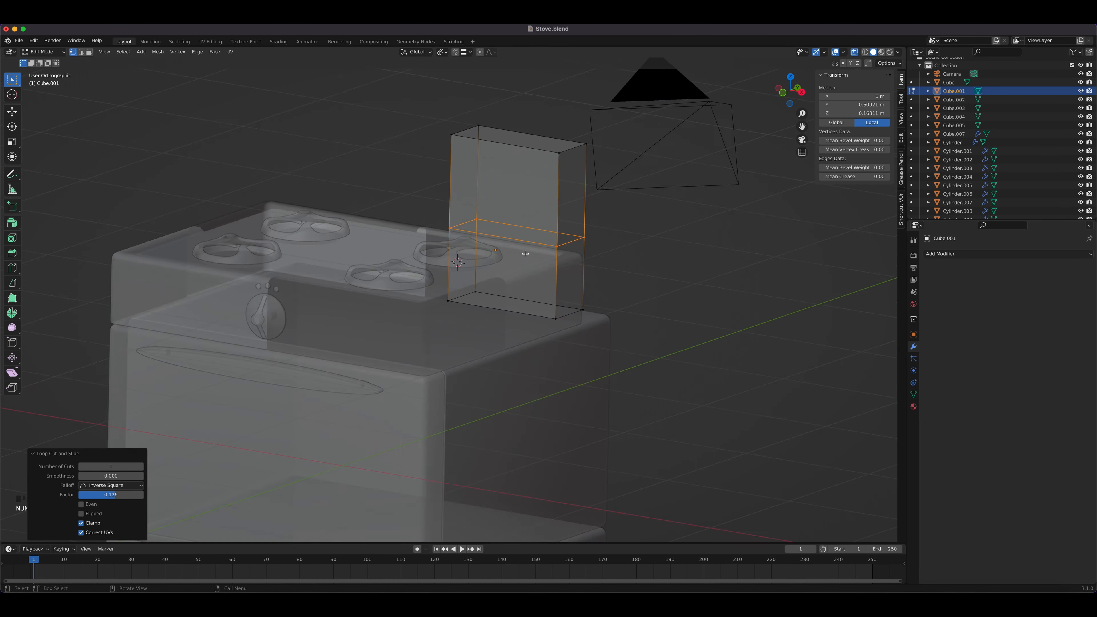
drag(520, 110, 603, 384)
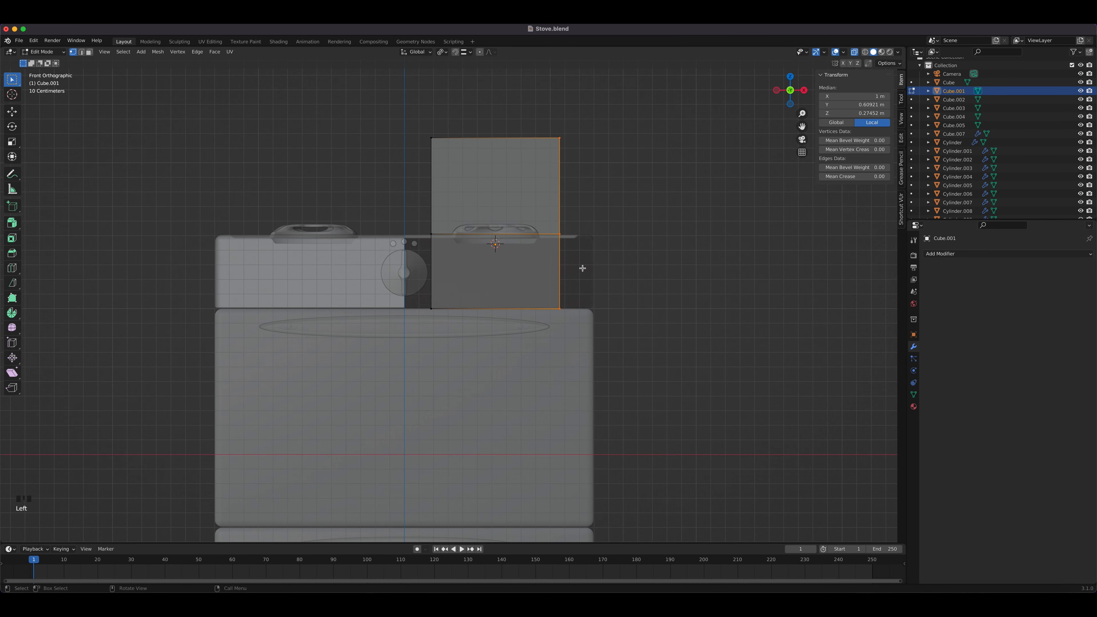
key(g)
key(x)
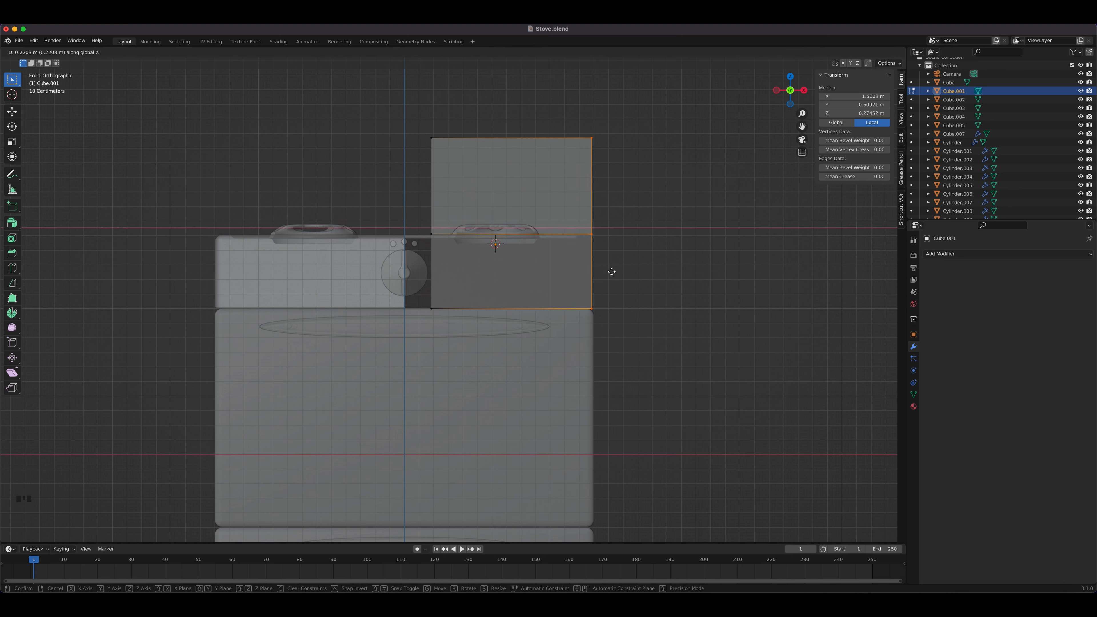
click(615, 271)
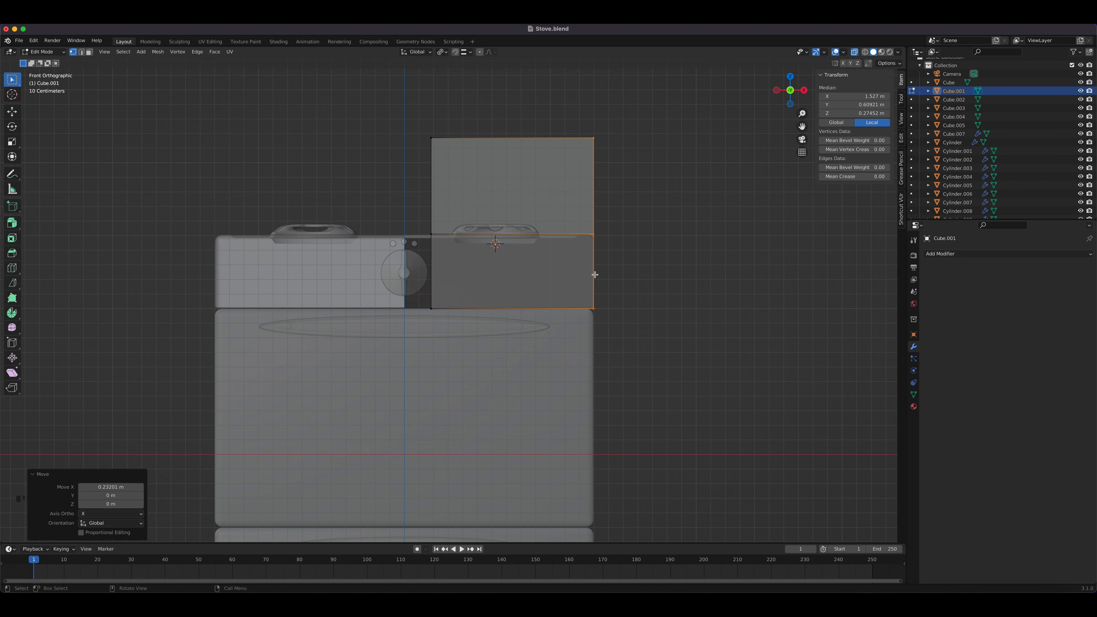
Step: Move the back panel's -X side vertices about -1.477 m along X to span the stove's full width
click(473, 306)
key(g)
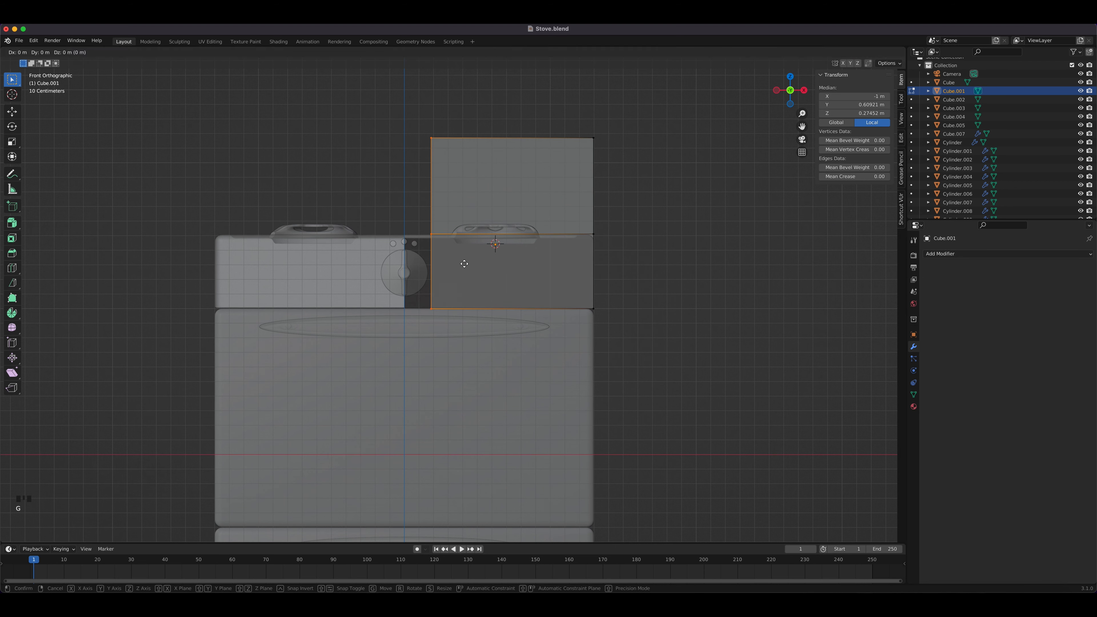
key(x)
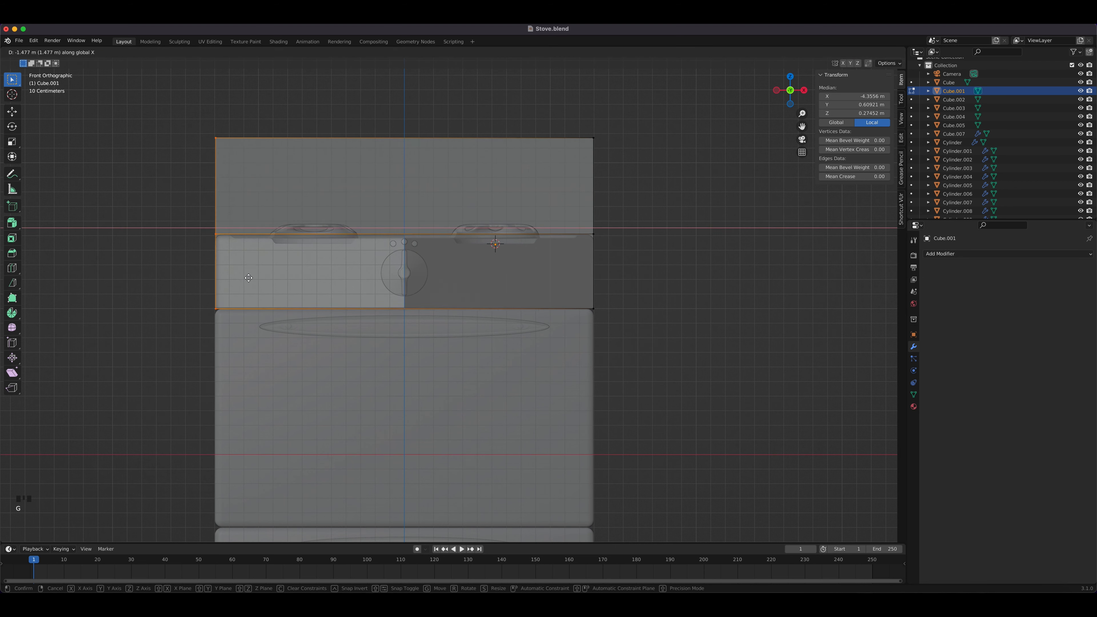
click(248, 278)
Step: Extrude the back panel's upper front face about 0.073 m toward the burners
middle_drag(534, 271, 491, 301)
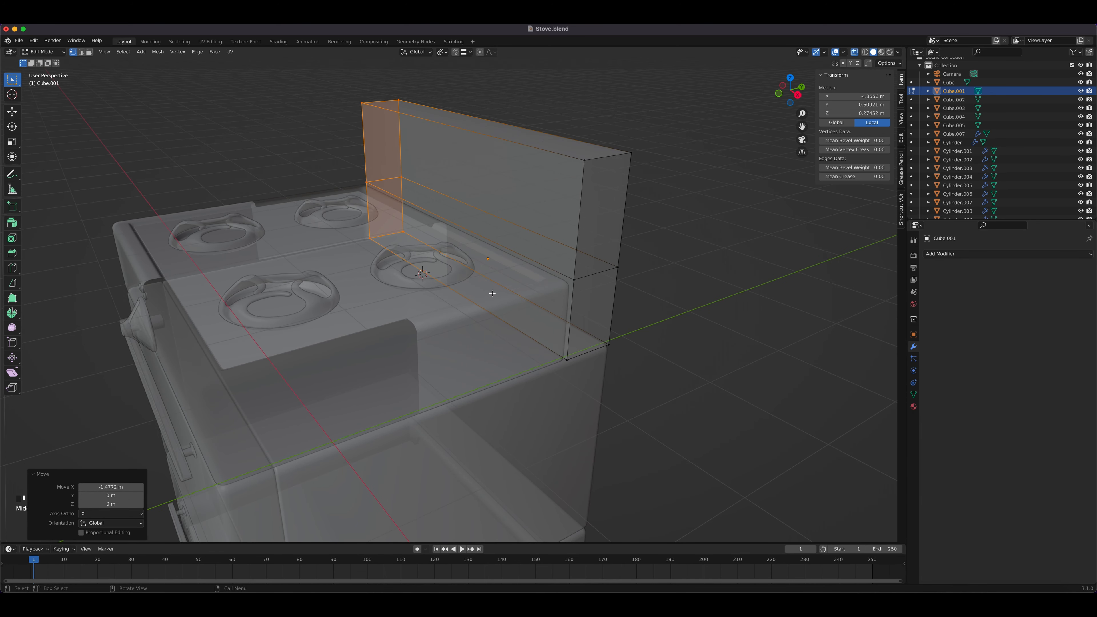
key(3)
click(475, 168)
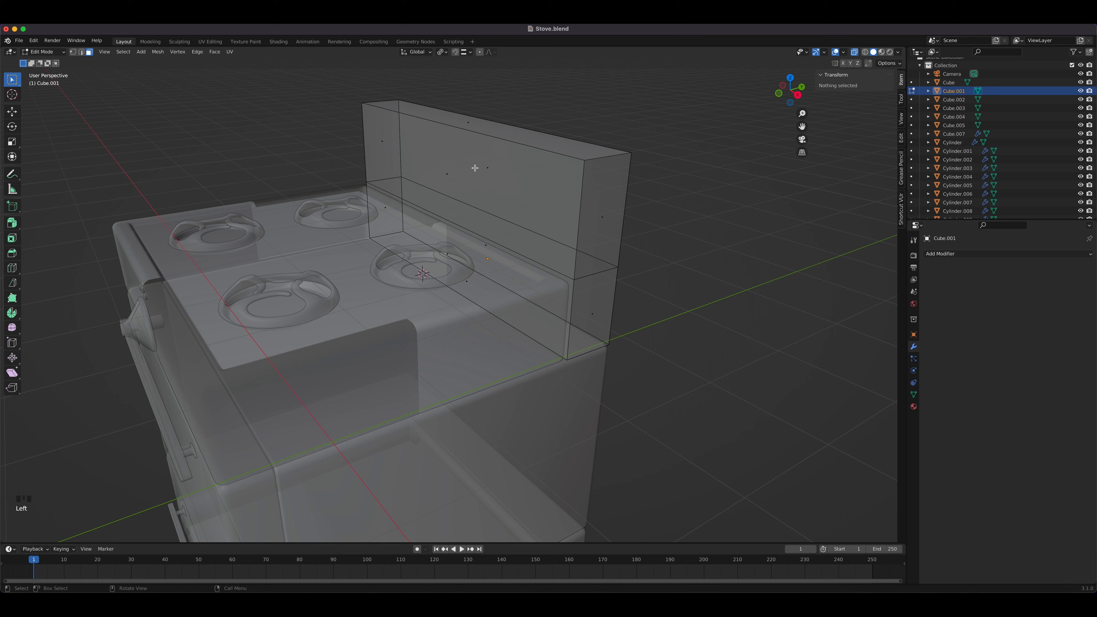
click(447, 174)
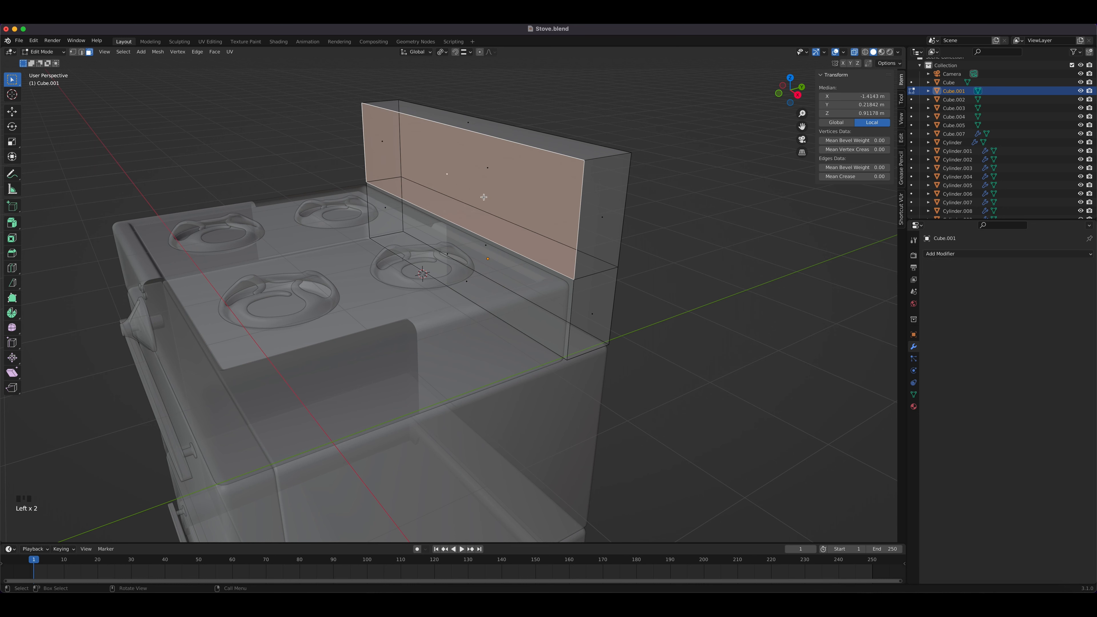
key(e)
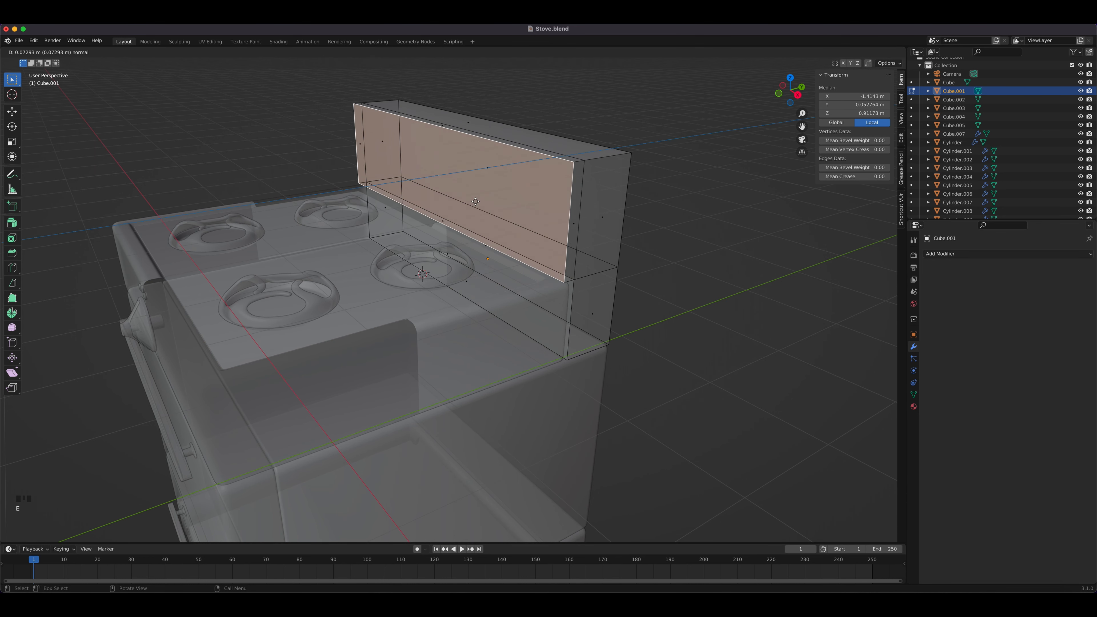
click(475, 201)
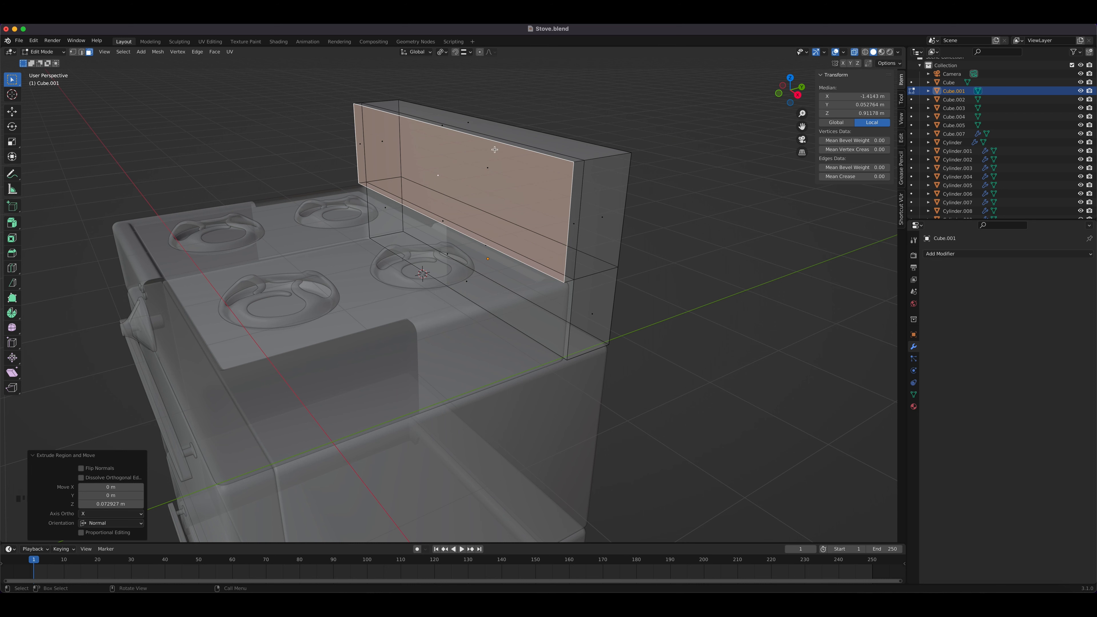
Step: Turn off X-ray and move the panel's two front top edges about 0.206 m back along Y to slope the front face
key(2)
click(855, 52)
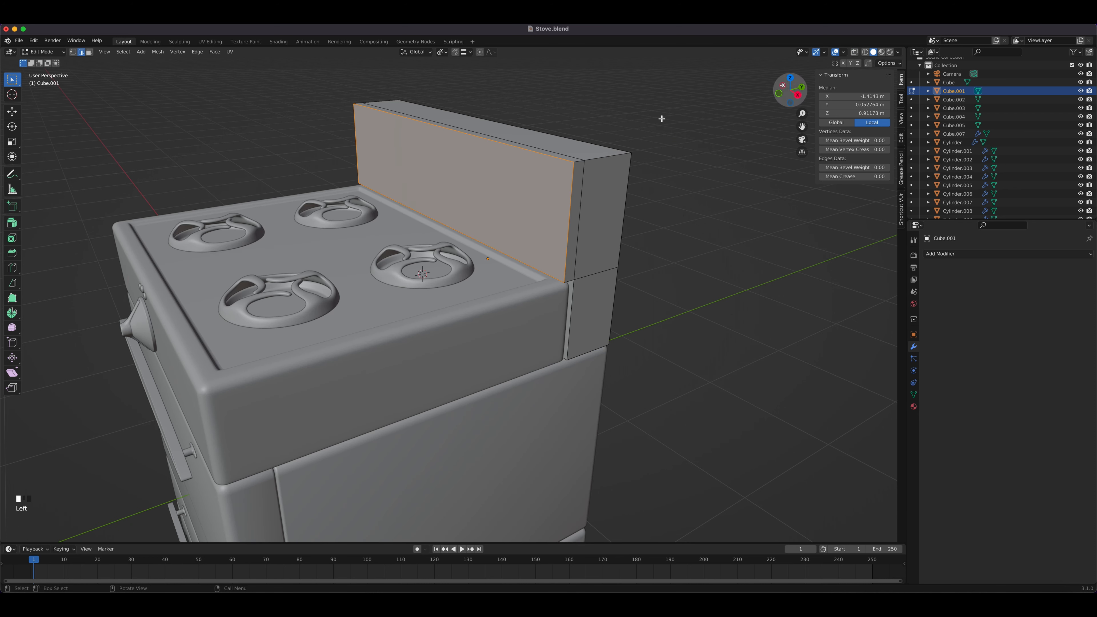
click(518, 148)
shift+click(518, 148)
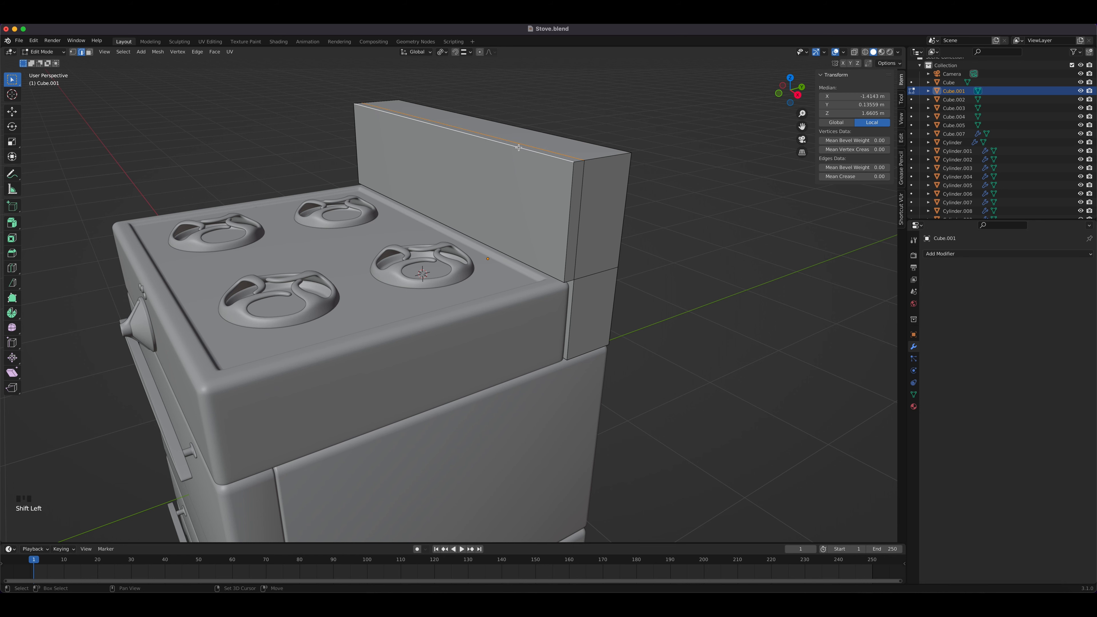
key(g)
key(y)
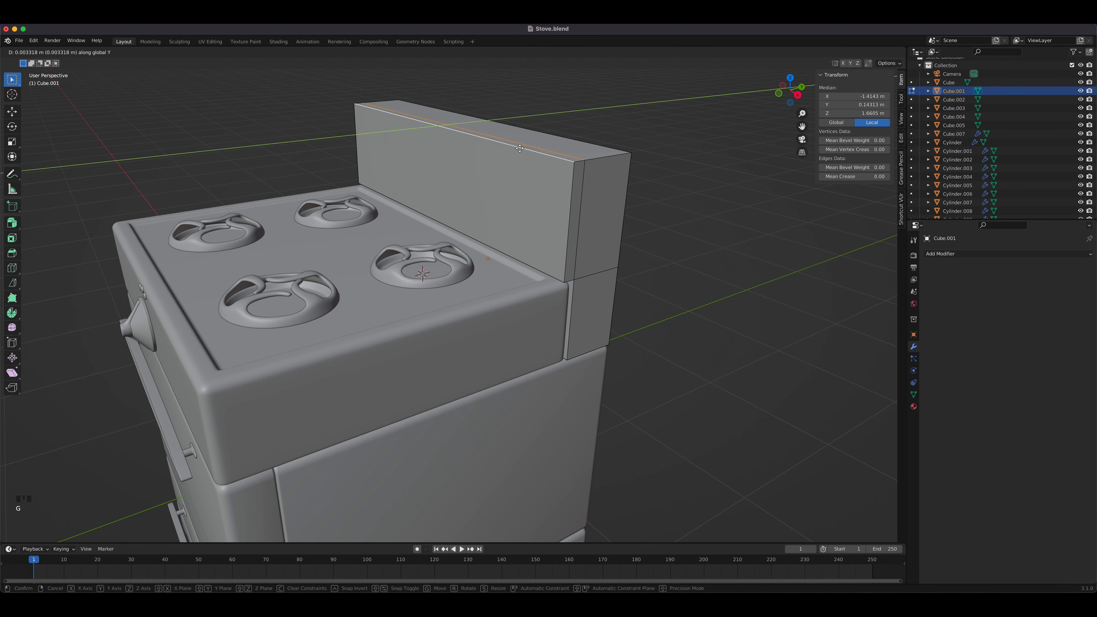
click(542, 143)
Step: Compare the sloped back panel with the stove reference image in Chrome and return to Blender
middle_drag(542, 143, 313, 407)
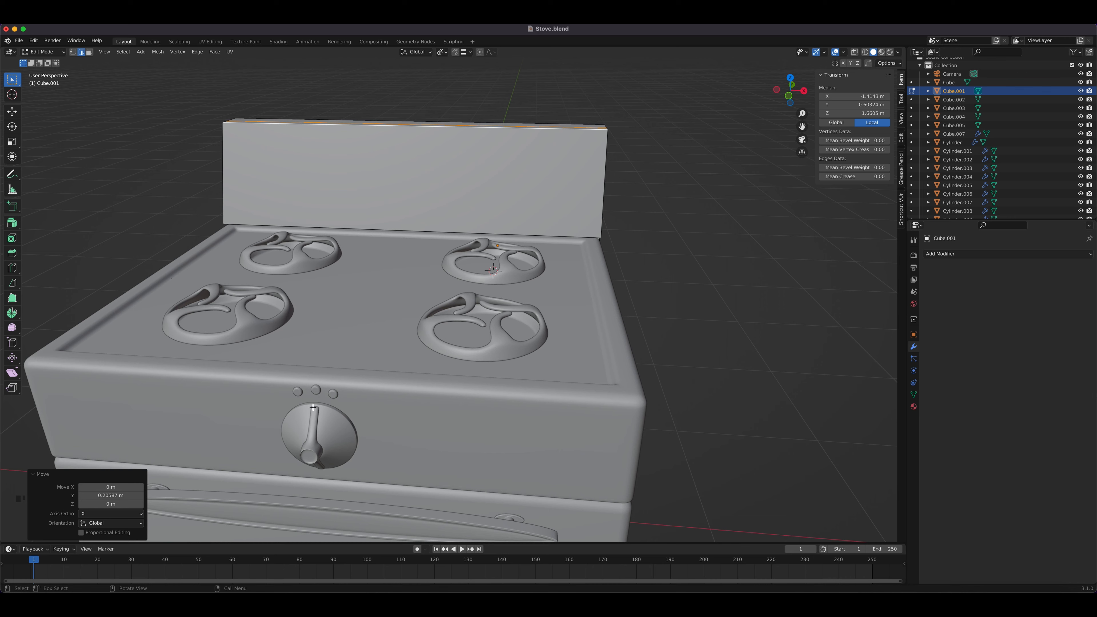
click(189, 600)
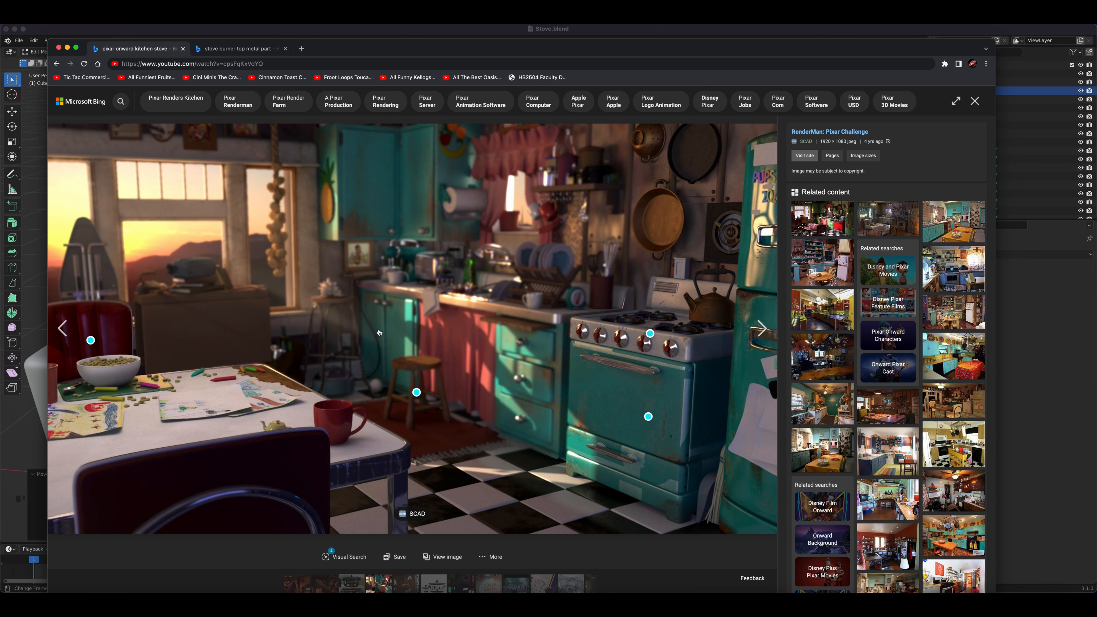
click(42, 337)
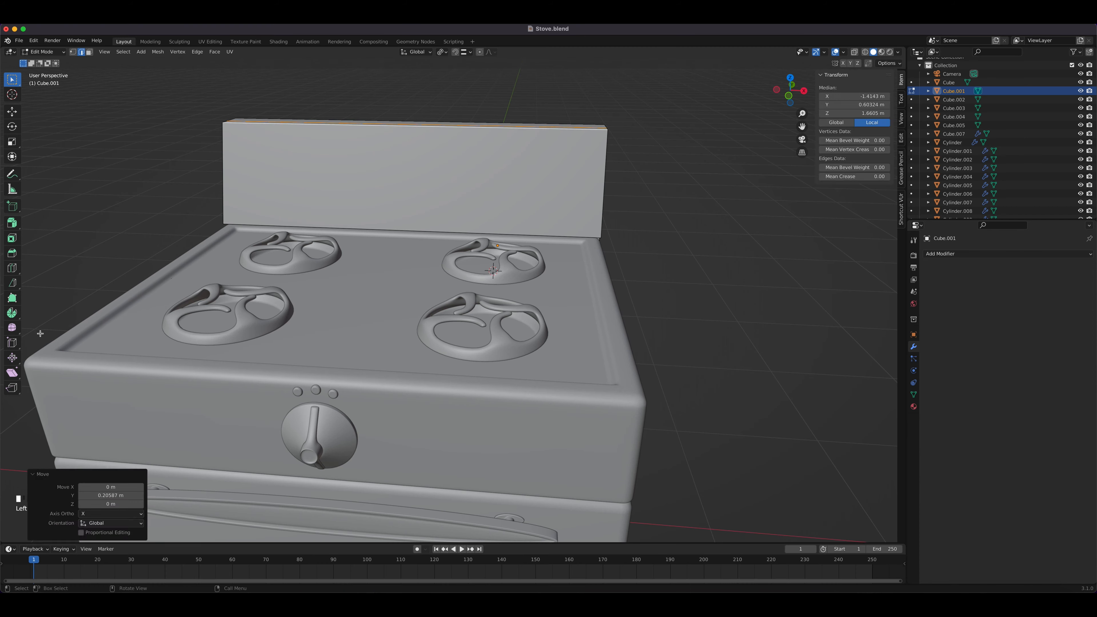
Step: Apply all transforms to the back panel in Object Mode
middle_drag(641, 248, 533, 254)
key(Tab)
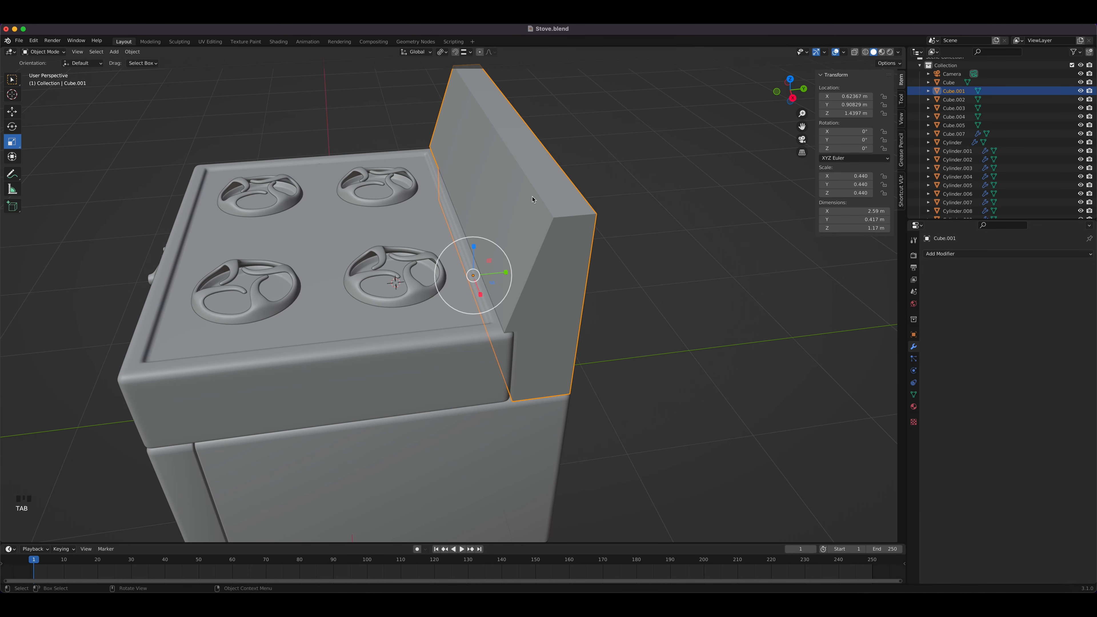
key(Tab)
key(Tab)
click(132, 51)
mouse_move(143, 95)
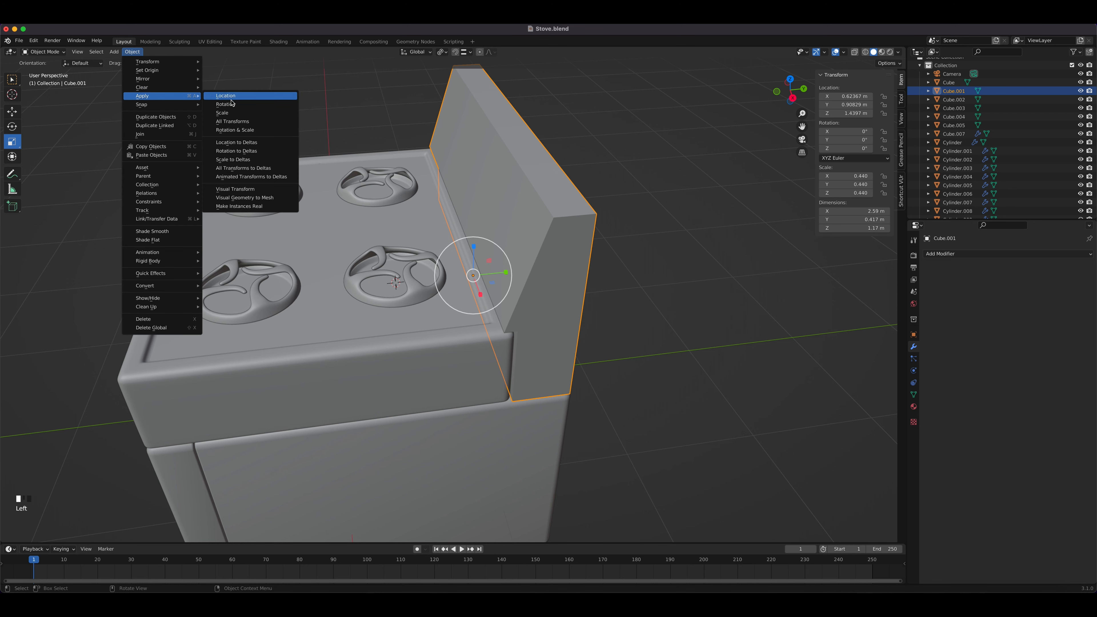
click(241, 123)
Step: In Edit Mode, select the border edges of the back panel's sloped front face
key(Tab)
click(518, 157)
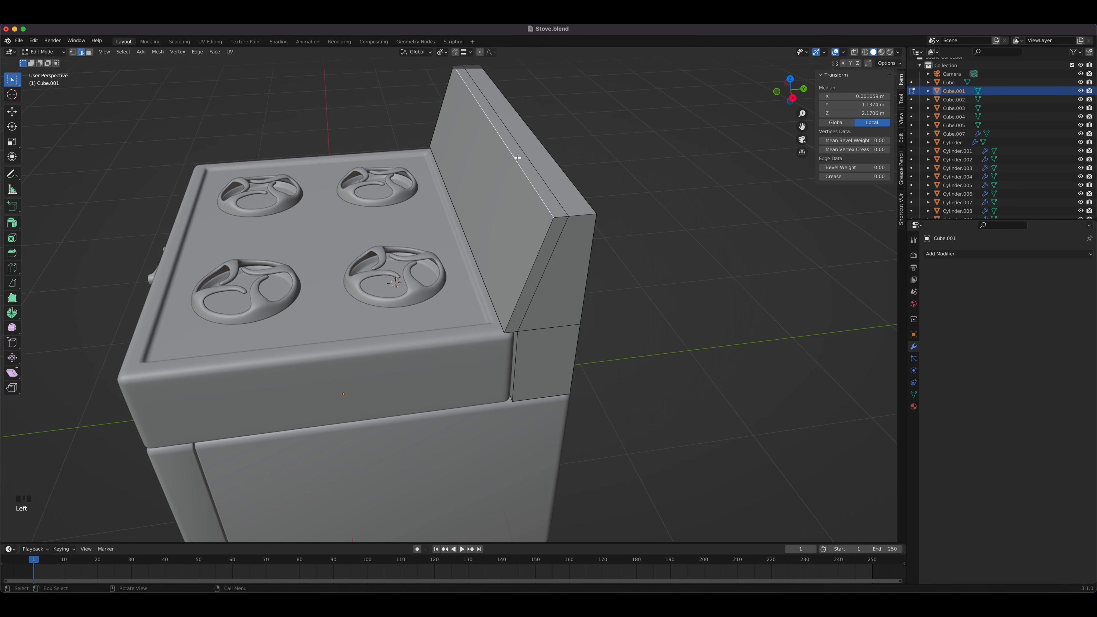
alt+shift+click(537, 252)
alt+shift+click(492, 298)
middle_drag(484, 196, 644, 163)
alt+shift+click(280, 260)
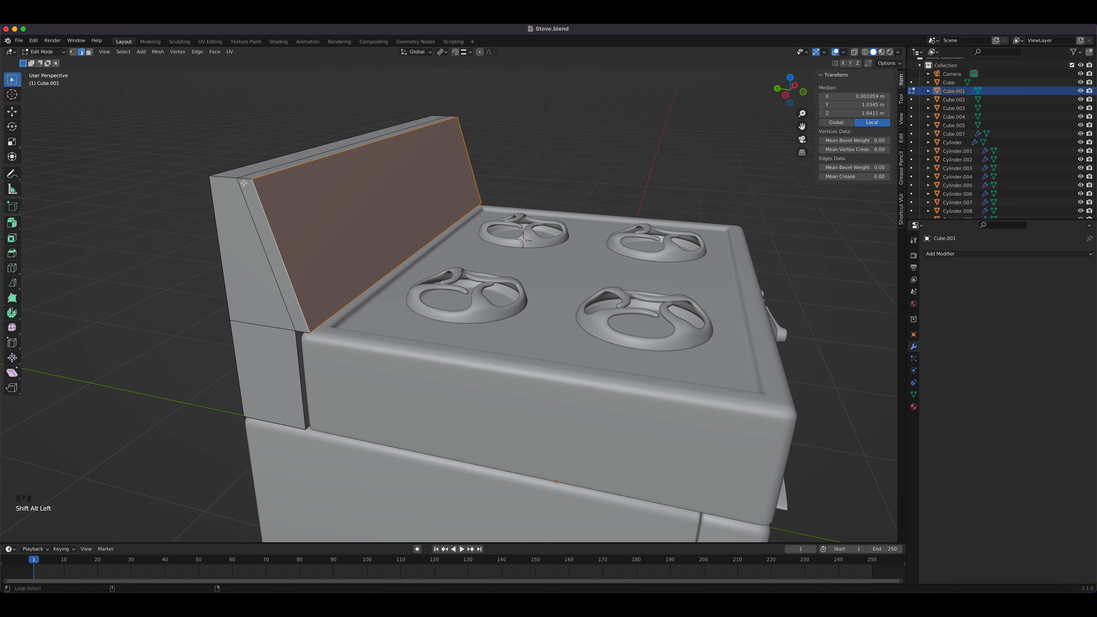
Step: Extend the edge selection to the back panel's rear vertical and top outline edges
alt+shift+click(232, 177)
alt+shift+click(232, 177)
alt+shift+click(233, 177)
alt+shift+click(237, 168)
alt+shift+click(213, 229)
middle_drag(302, 178, 419, 231)
alt+shift+click(421, 220)
alt+shift+click(411, 176)
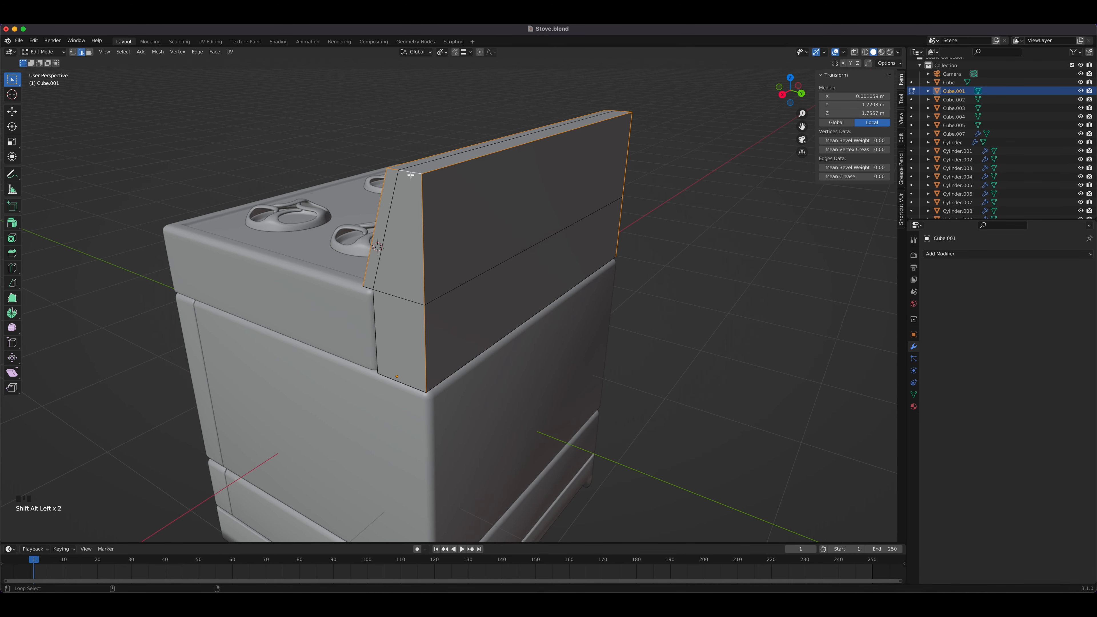
Step: Extend the edge selection to the back panel's remaining front outline edges, including the lower vertical edges beside the cooktop
alt+shift+click(396, 171)
alt+shift+click(368, 290)
middle_drag(572, 253, 426, 230)
alt+shift+click(378, 192)
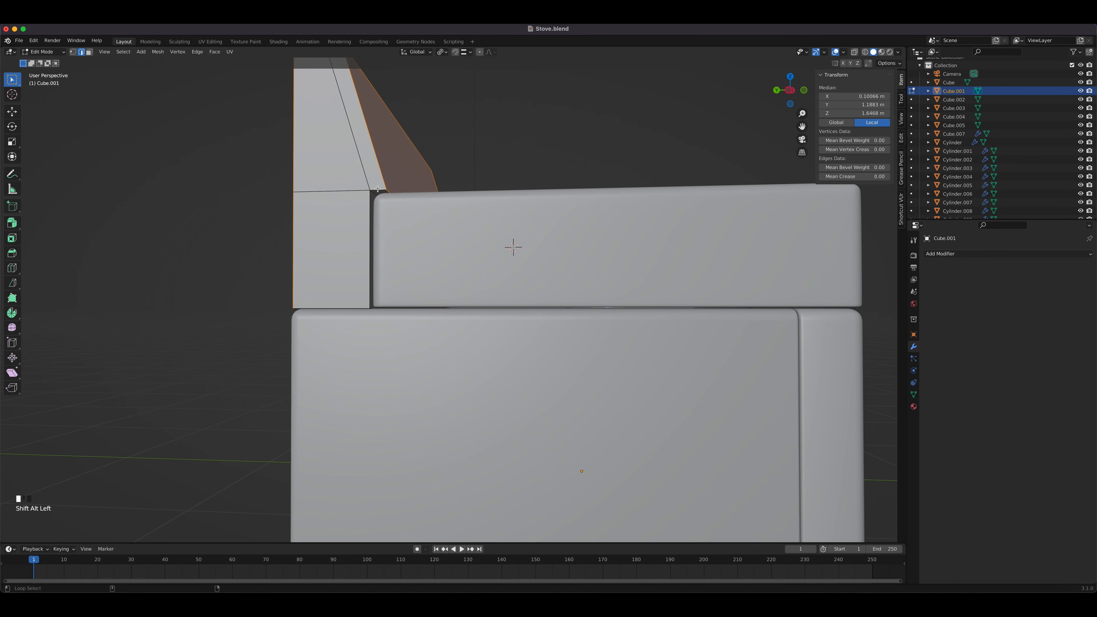
alt+shift+click(370, 205)
Step: Bevel the back panel's selected outline edges by about 0.044 m with 3 segments
middle_drag(351, 306, 604, 211)
right_click(609, 208)
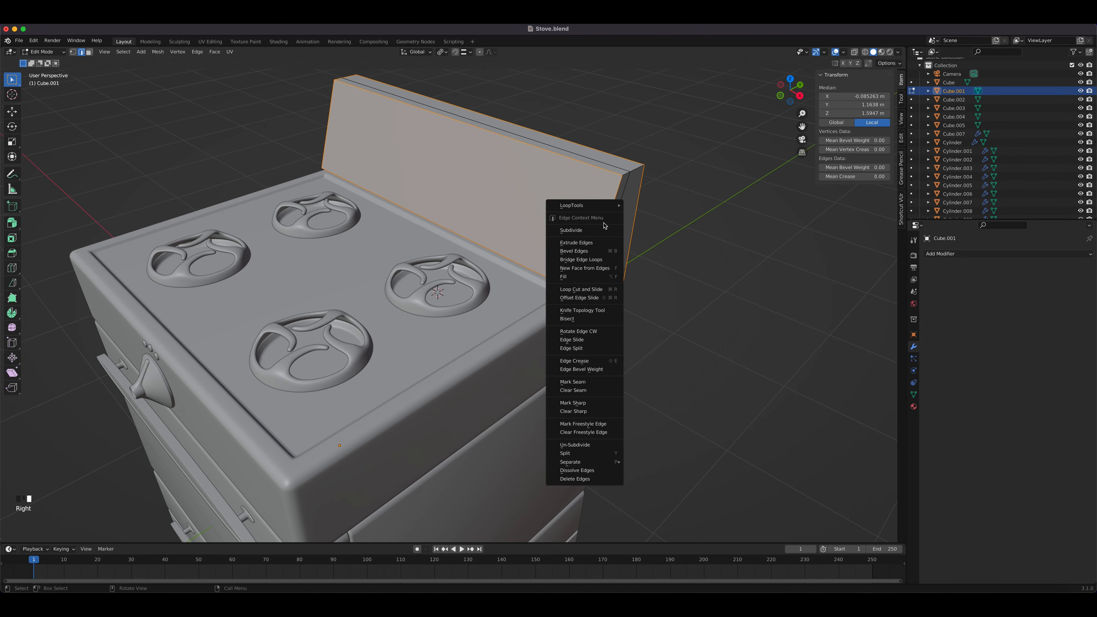
click(599, 251)
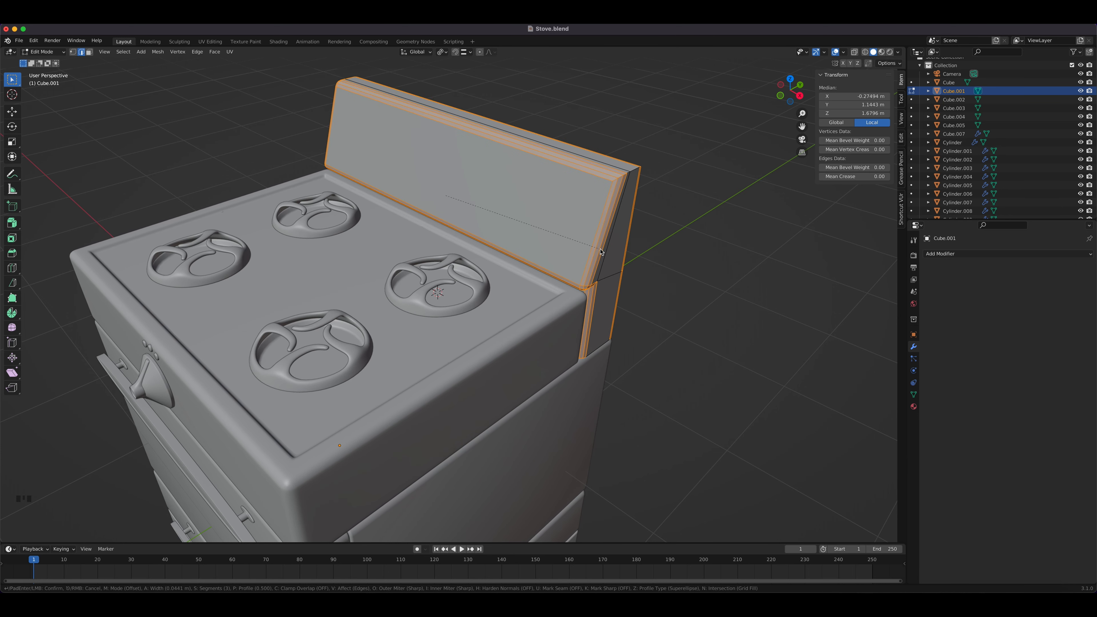
click(543, 193)
middle_drag(543, 194, 518, 190)
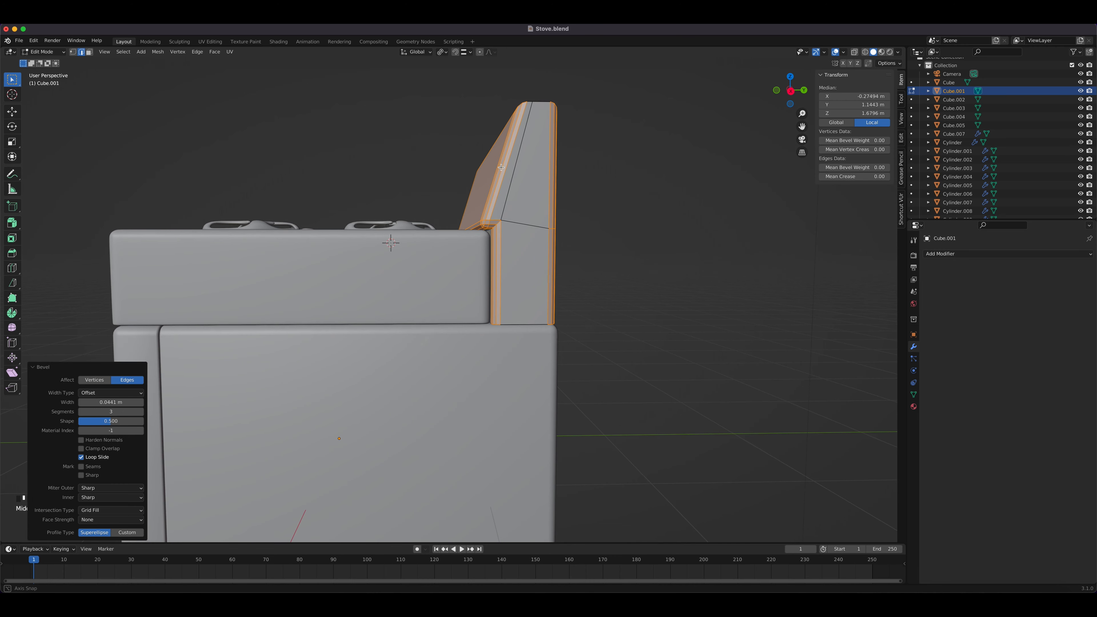
scroll(527, 195, up, 4)
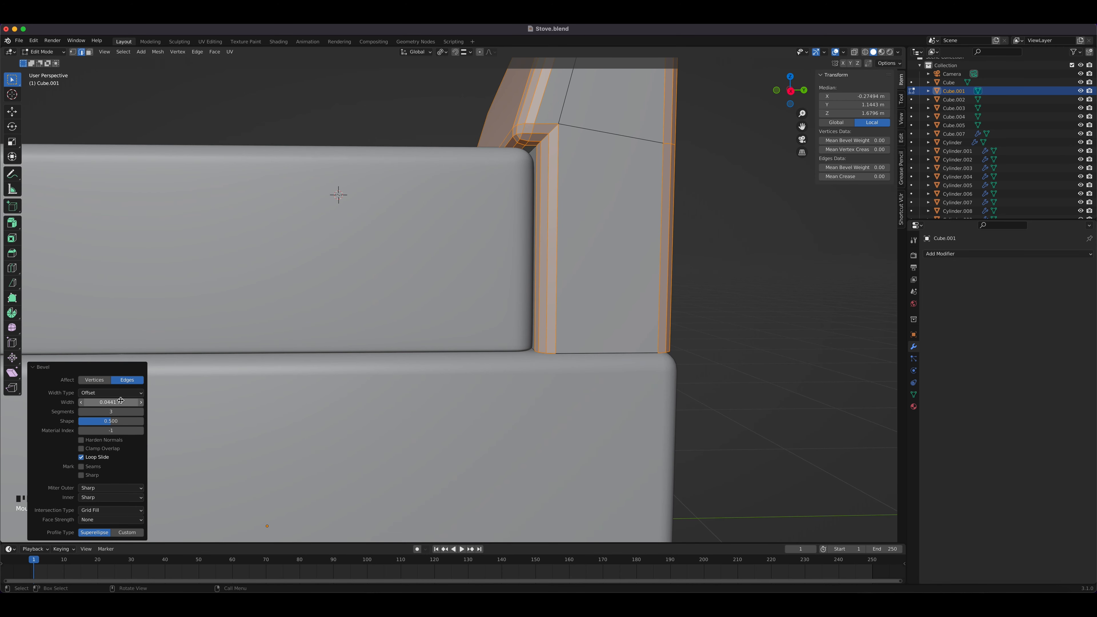
Step: Set the outline bevel's width to 0.05 m and its segments to 5
drag(119, 402, 105, 402)
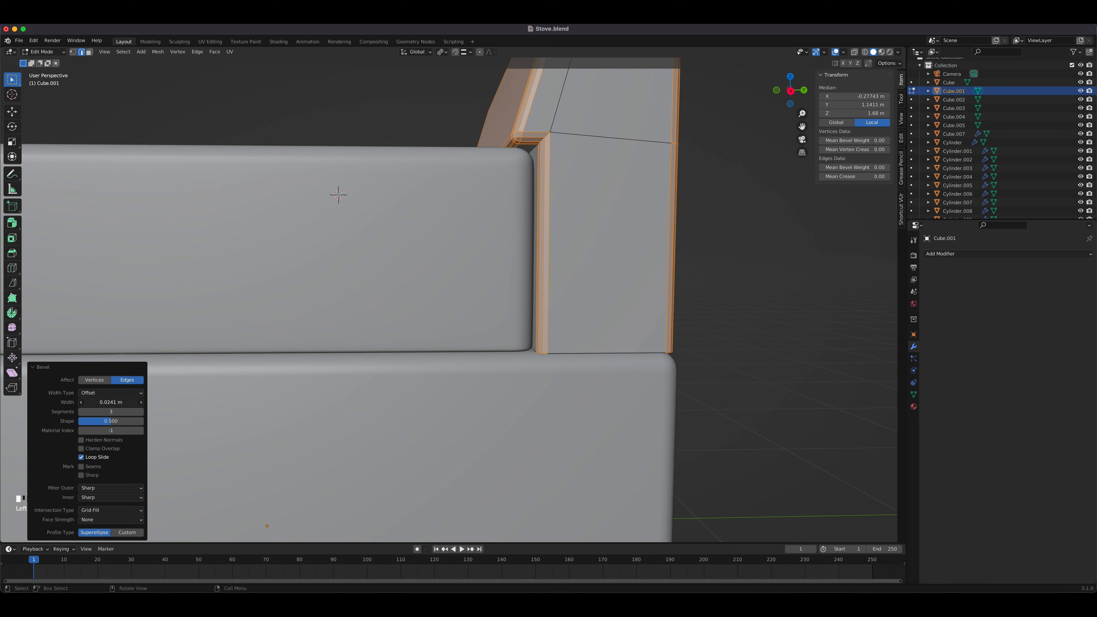
drag(111, 402, 114, 403)
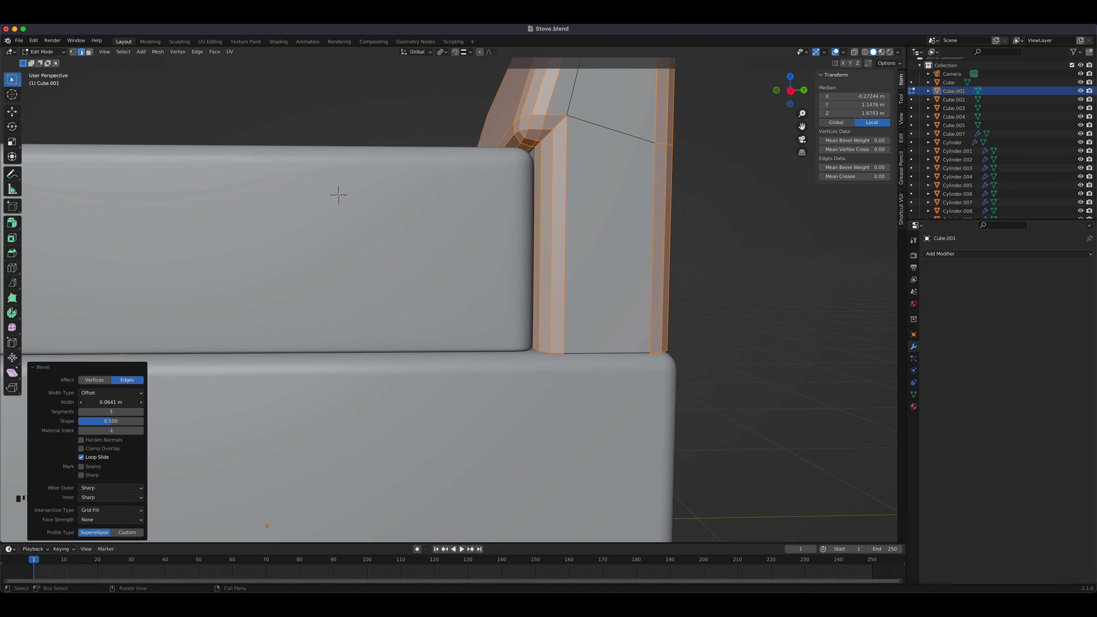
click(115, 402)
text(0.05)
key(Return)
drag(128, 410, 138, 410)
middle_drag(571, 275, 405, 242)
scroll(405, 242, down, 4)
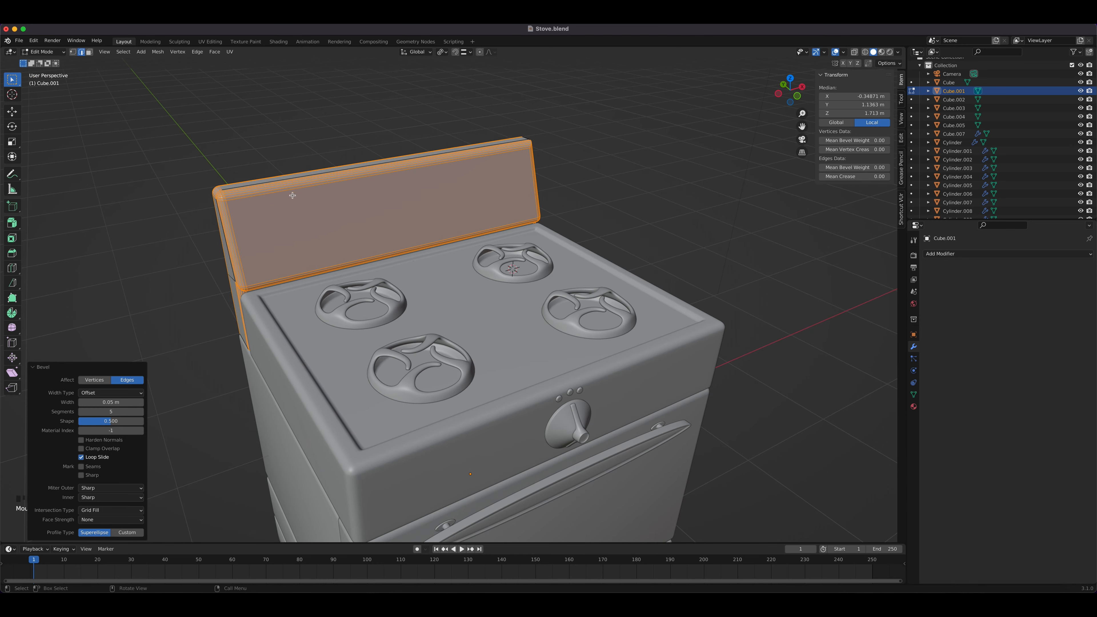
Step: Select the edge loop around the back panel's base and bevel it by about 0.042 m
middle_drag(281, 198, 353, 235)
scroll(353, 235, up, 4)
scroll(353, 235, down, 4)
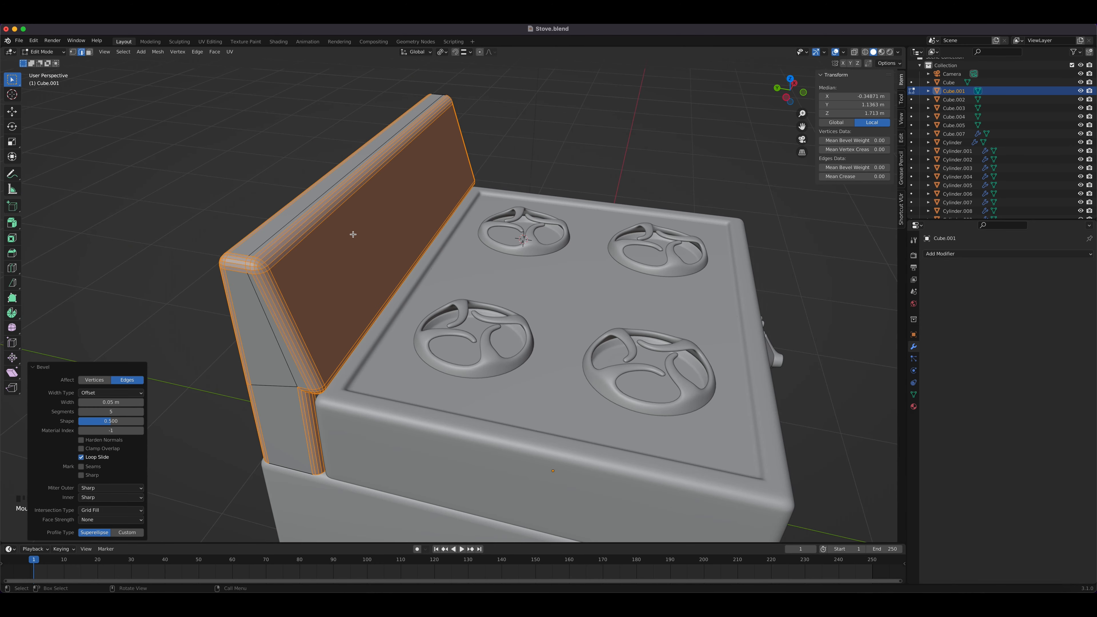
middle_drag(378, 306, 389, 299)
scroll(398, 296, up, 5)
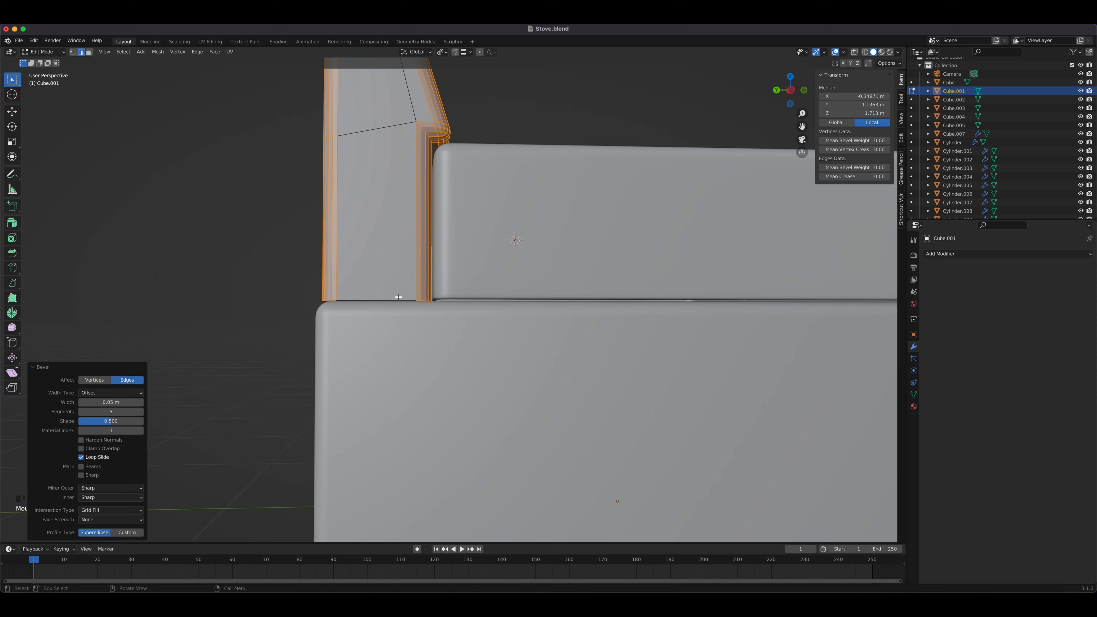
click(398, 300)
alt+click(398, 299)
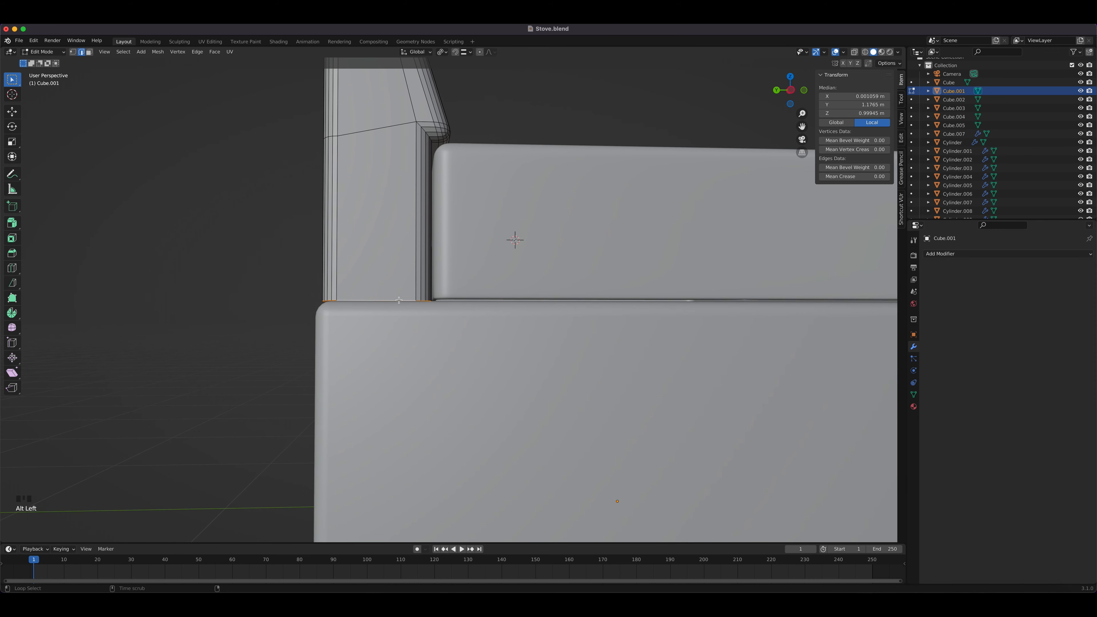
middle_drag(398, 300, 452, 301)
right_click(453, 301)
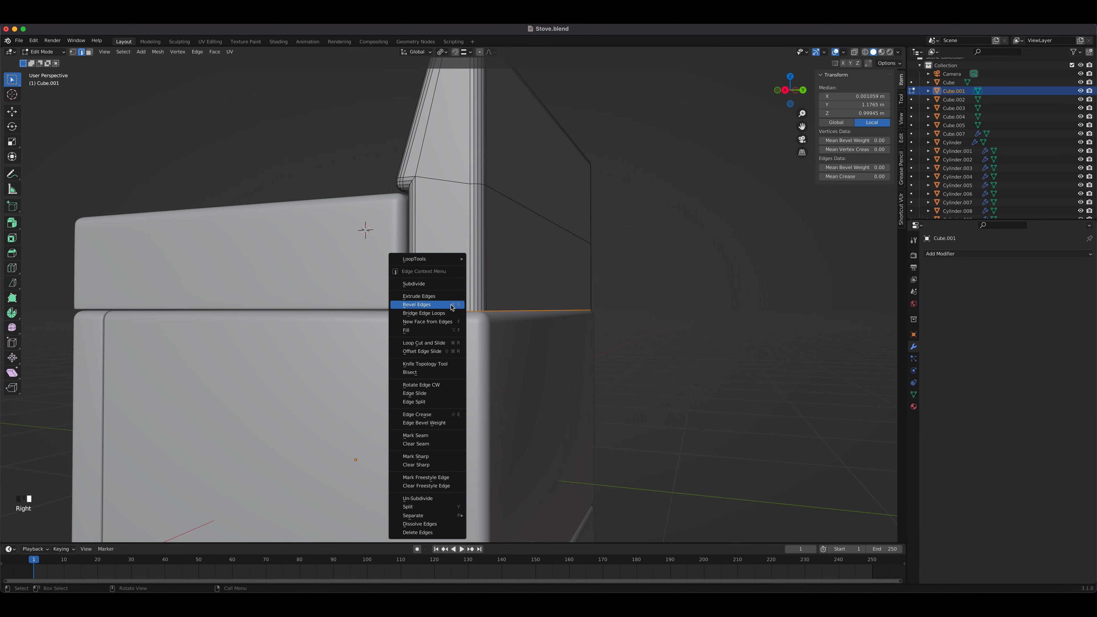
click(452, 305)
click(447, 303)
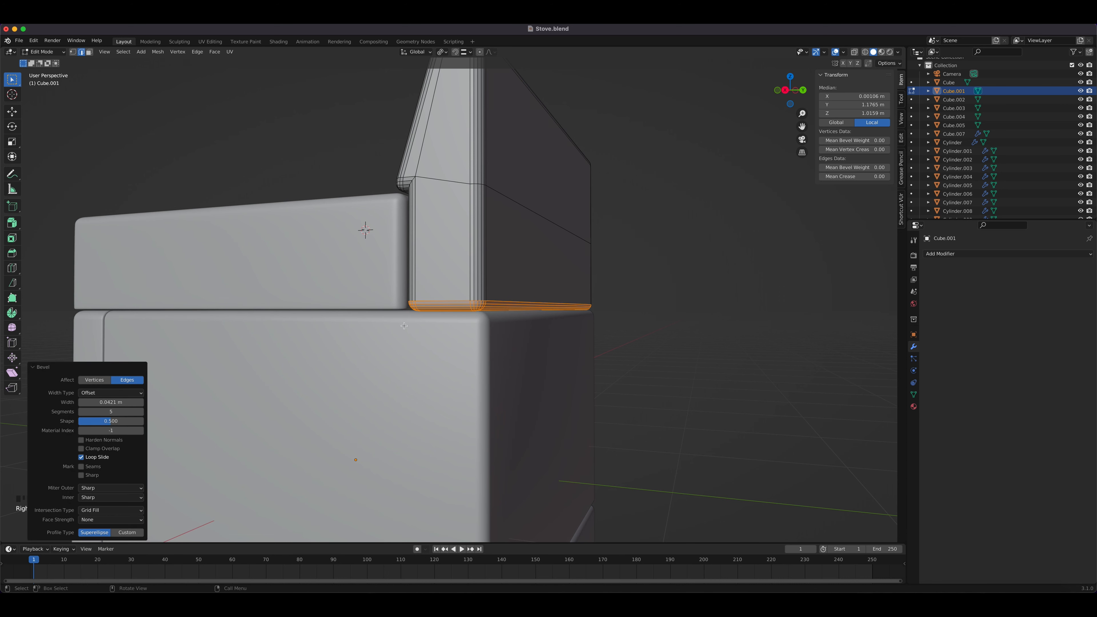
Step: Set the base bevel's width to 0.0115 m and reduce its segments to 3
click(118, 405)
key(BackSpace)
text(.0115)
key(Return)
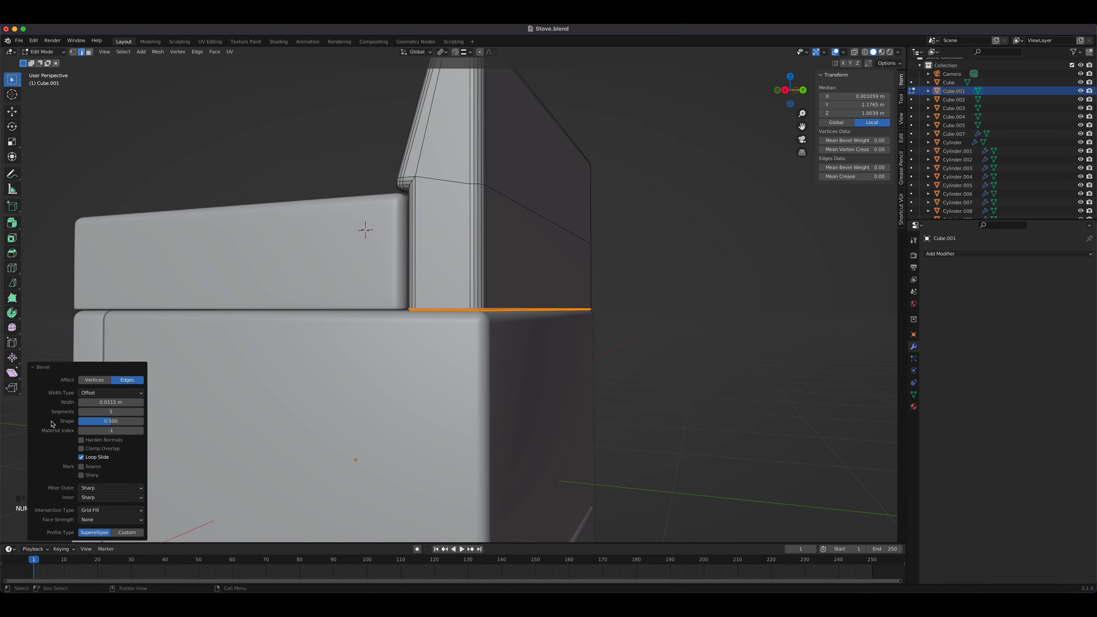
click(82, 412)
click(82, 412)
Step: Return to Object Mode, shade the back panel smooth and inspect its rounded edges
key(Tab)
middle_drag(560, 220, 627, 247)
right_click(459, 236)
key(Escape)
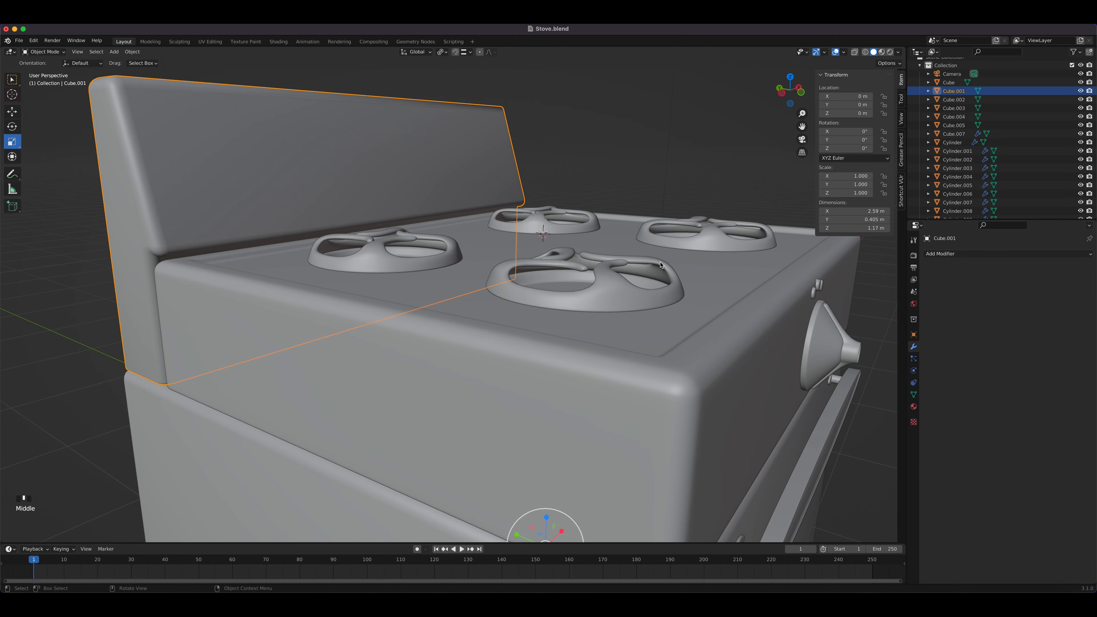
middle_drag(467, 268, 370, 264)
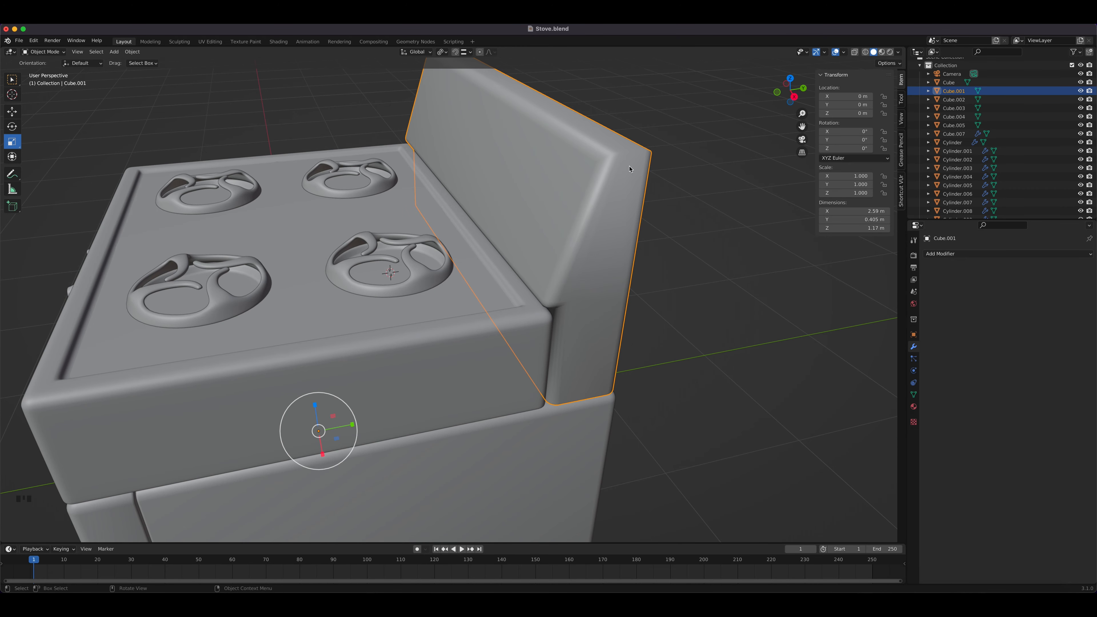
Step: Undo the smooth shading and both bevels, back to the back panel's unbeveled outline edge selection
key(Tab)
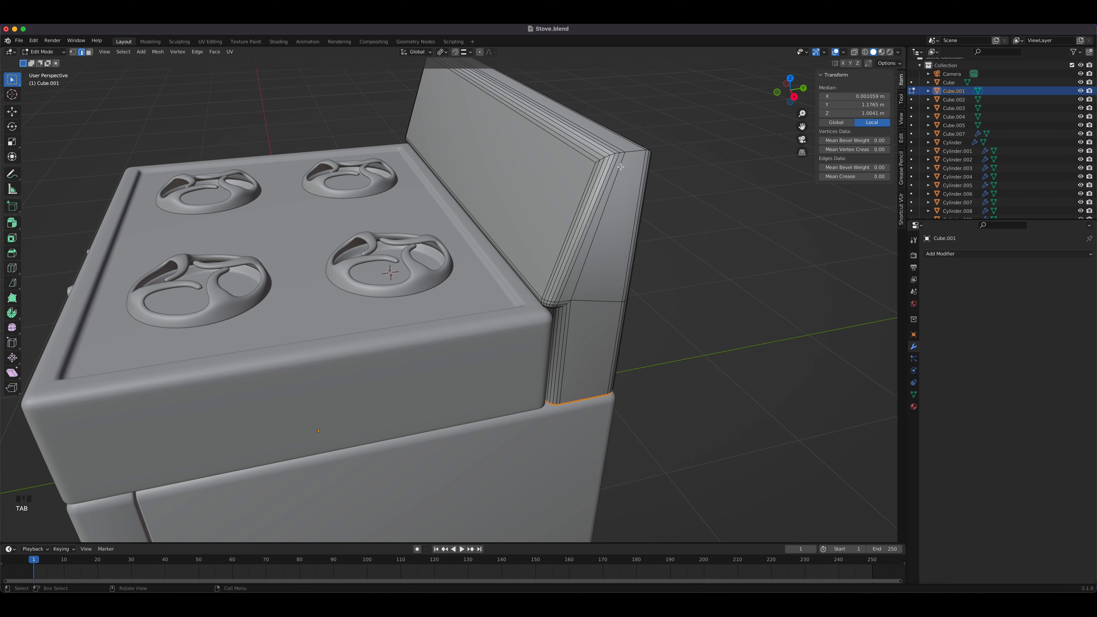
key(ctrl+z)
key(ctrl+z)
key(ctrl+z)
key(ctrl+z)
key(ctrl+z)
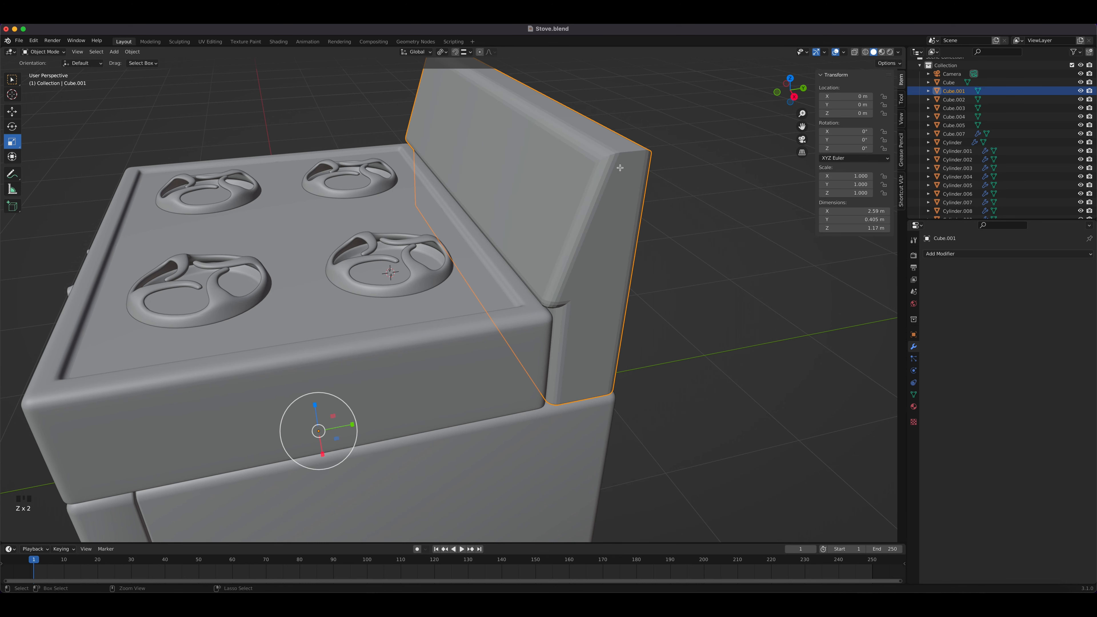
key(ctrl+z)
key(ctrl+z)
key(ctrl+z)
key(ctrl+z)
key(ctrl+z)
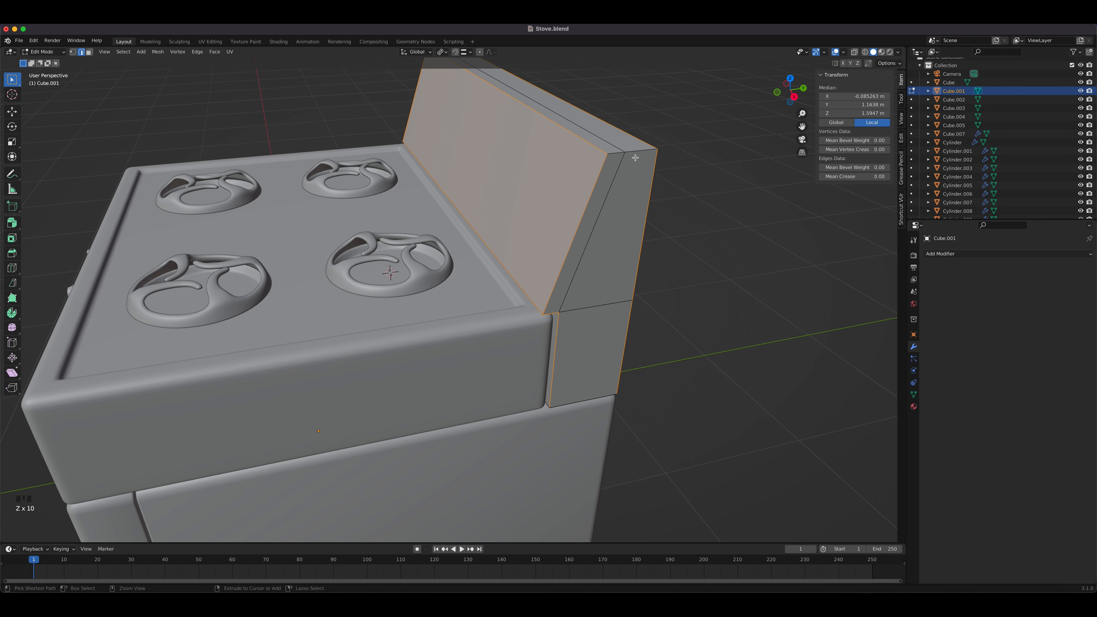
Step: Add the two short top edges at the back panel's end to the selection and bevel all selected edges by about 0.06 m
shift+click(617, 154)
shift+click(640, 153)
middle_drag(610, 212, 571, 277)
right_click(574, 280)
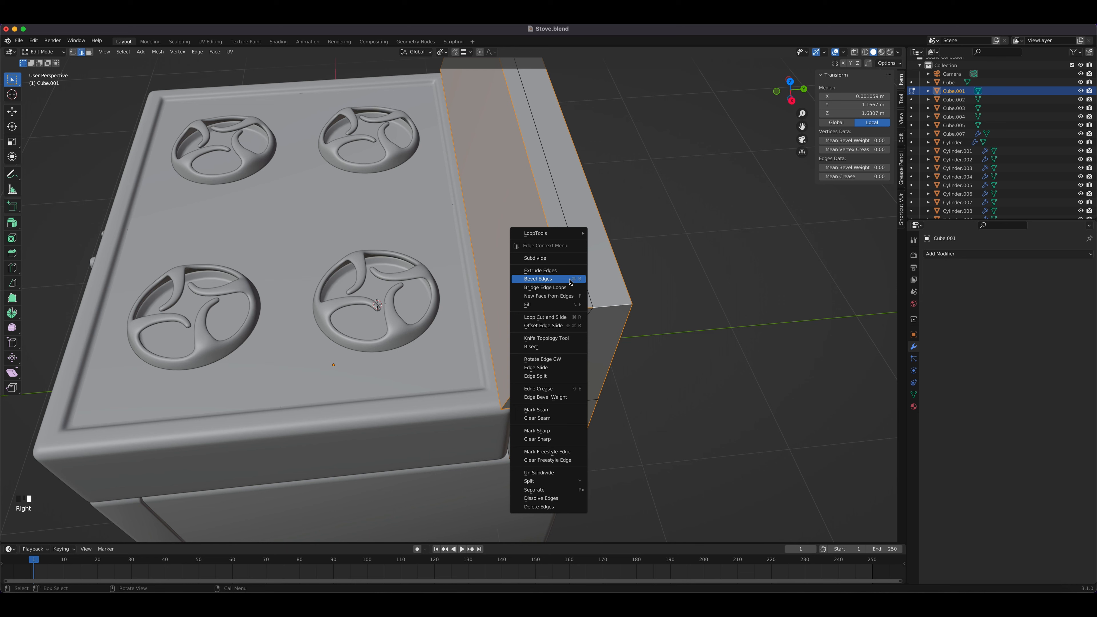
click(570, 280)
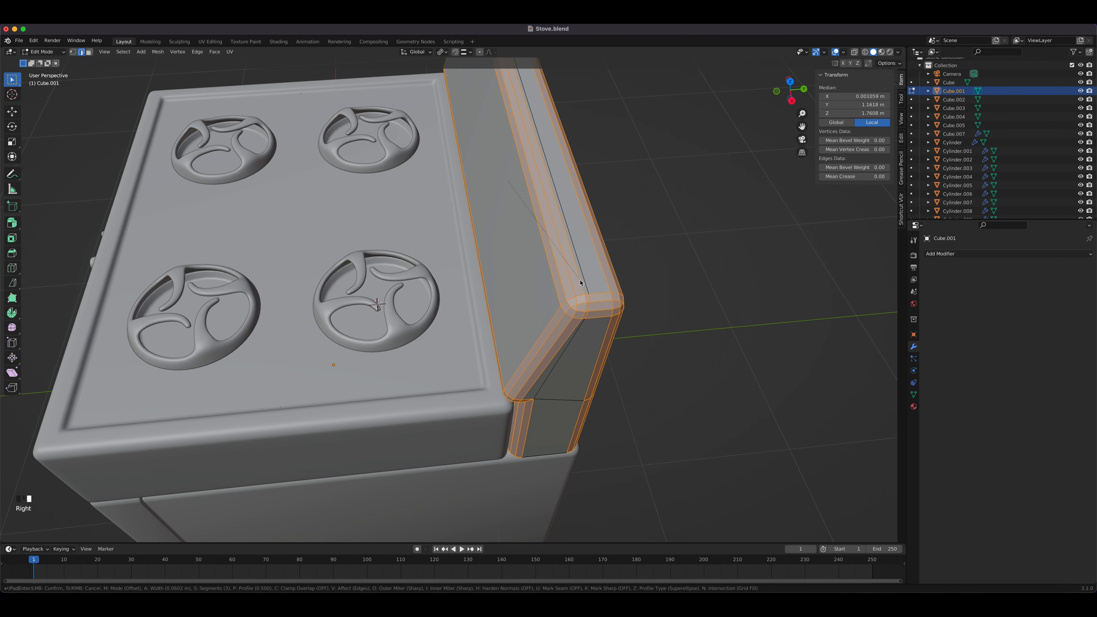
click(581, 283)
Step: Set the new outline bevel to a width of 0.05 m with 5 segments
click(121, 403)
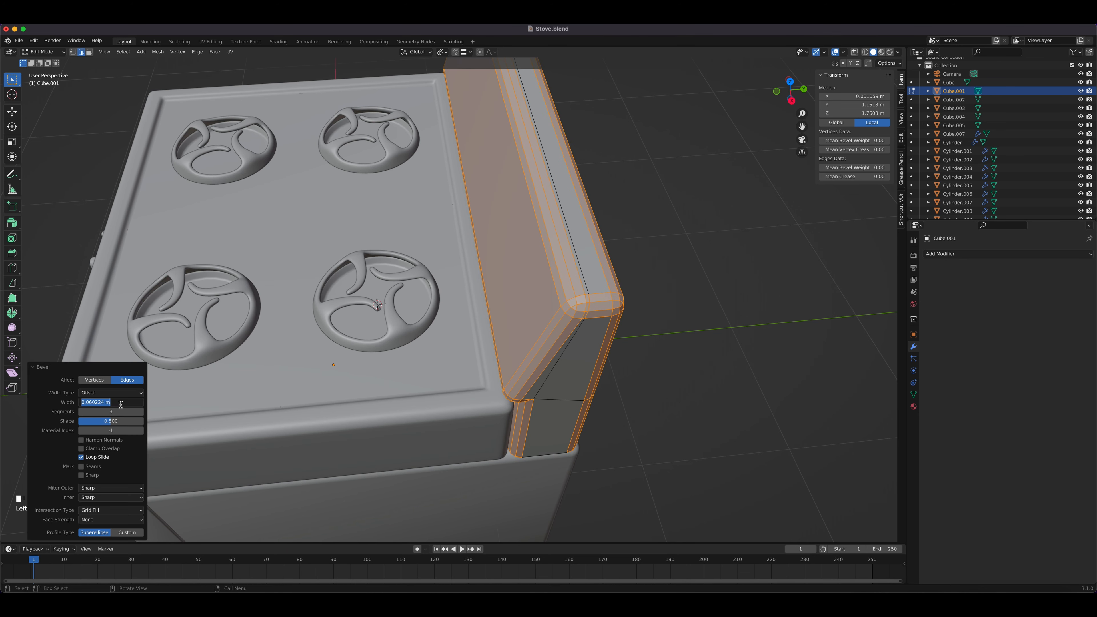
text(0.05)
key(Return)
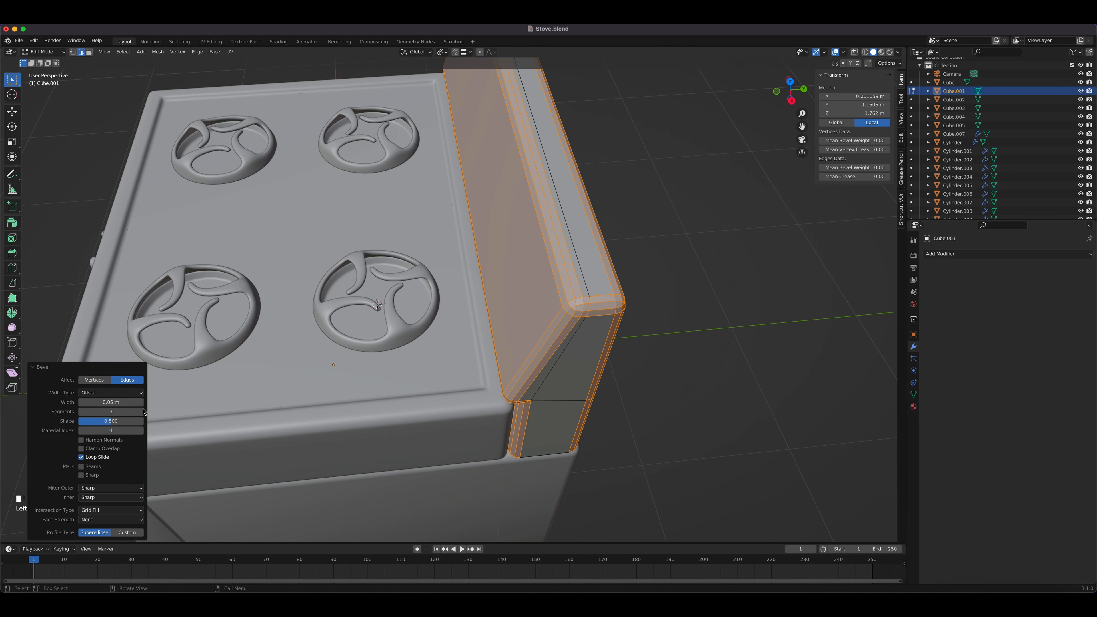
click(137, 413)
click(138, 413)
Step: Select the back panel's bottom edge loop and bevel it by about 0.074 m
middle_drag(329, 280, 484, 280)
click(607, 344)
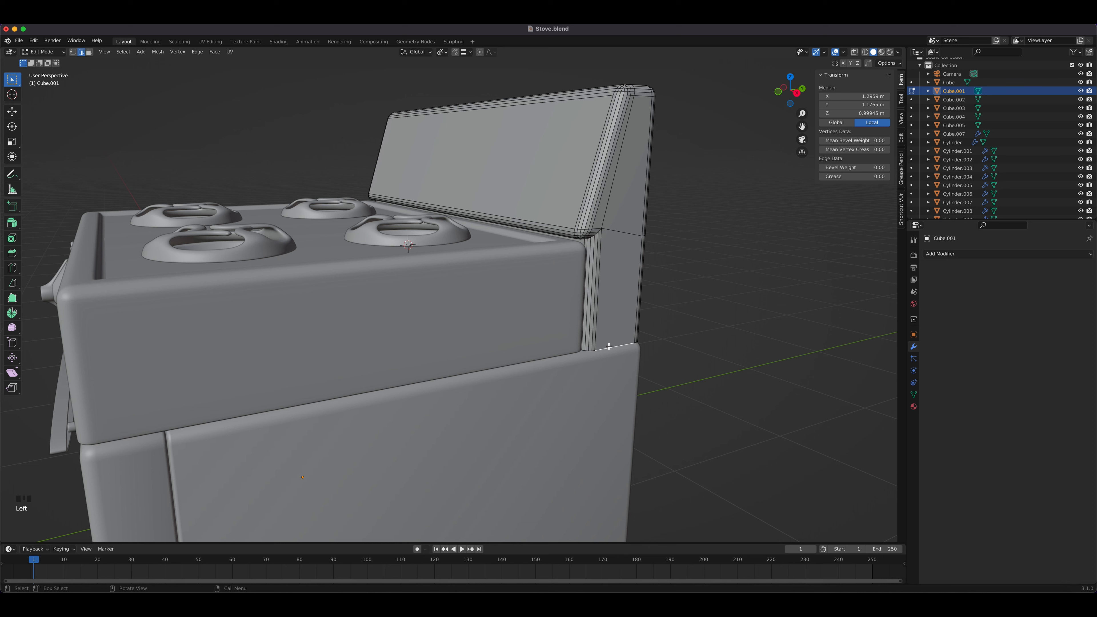
right_click(614, 349)
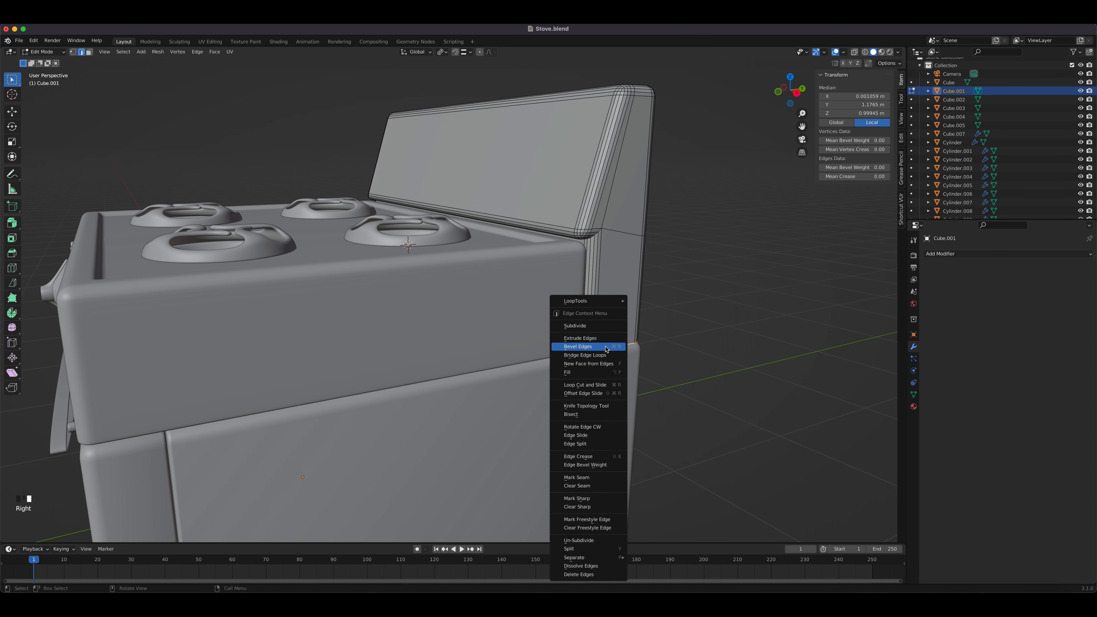
click(607, 349)
click(611, 353)
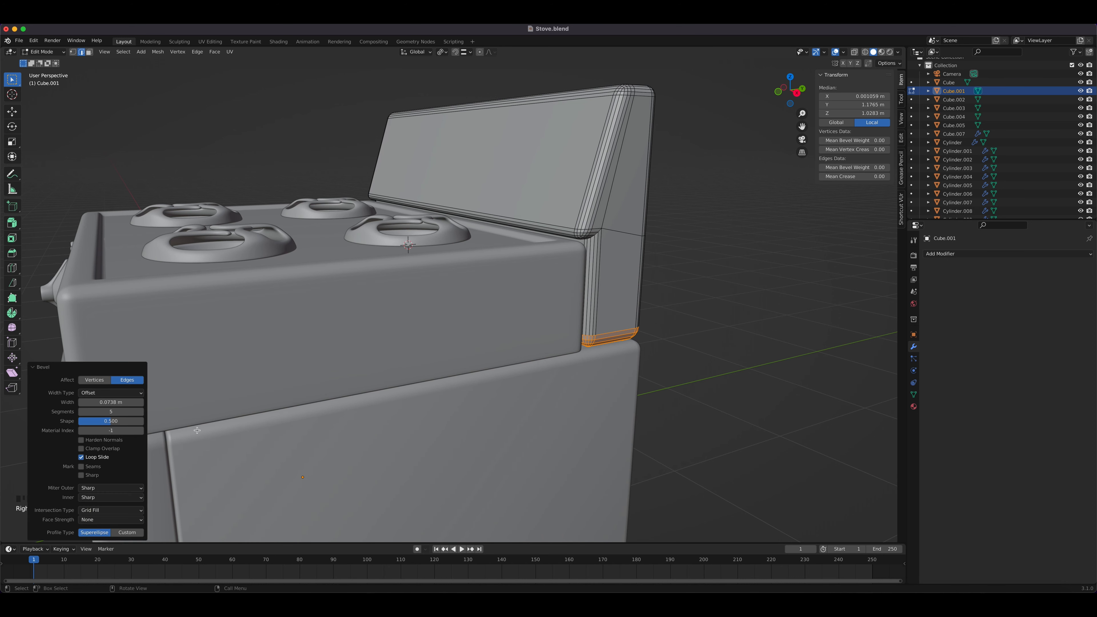
Step: Set the bottom edge bevel to 3 segments and a width of 0.0115 m
click(81, 412)
click(81, 411)
click(103, 402)
text(0.0115)
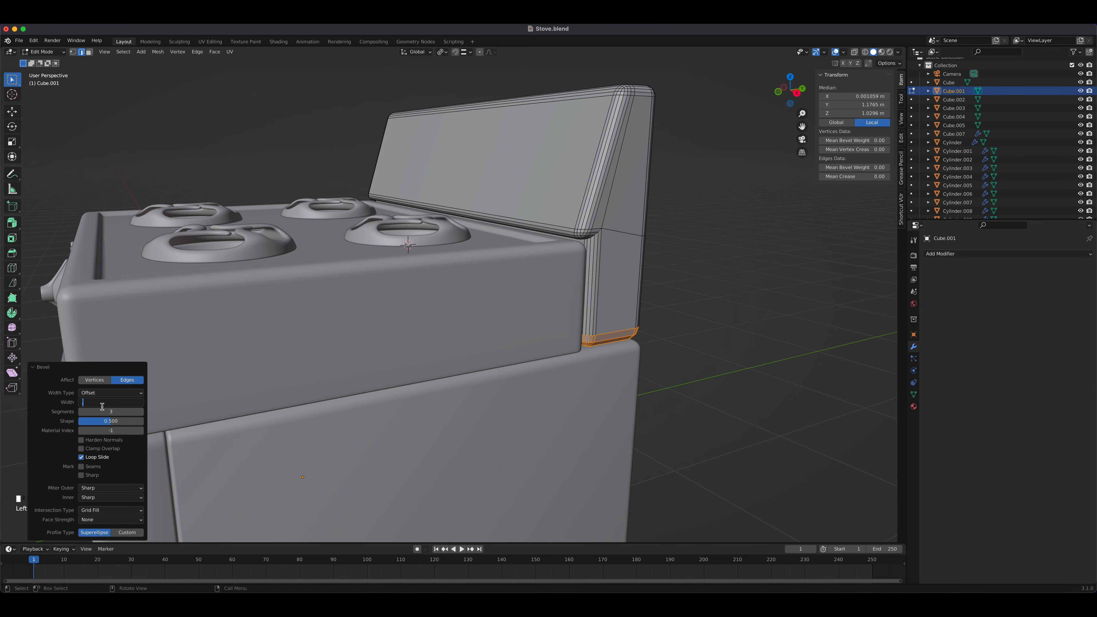
key(Return)
Step: Switch to Object Mode and apply smooth shading to the beveled back panel
key(Tab)
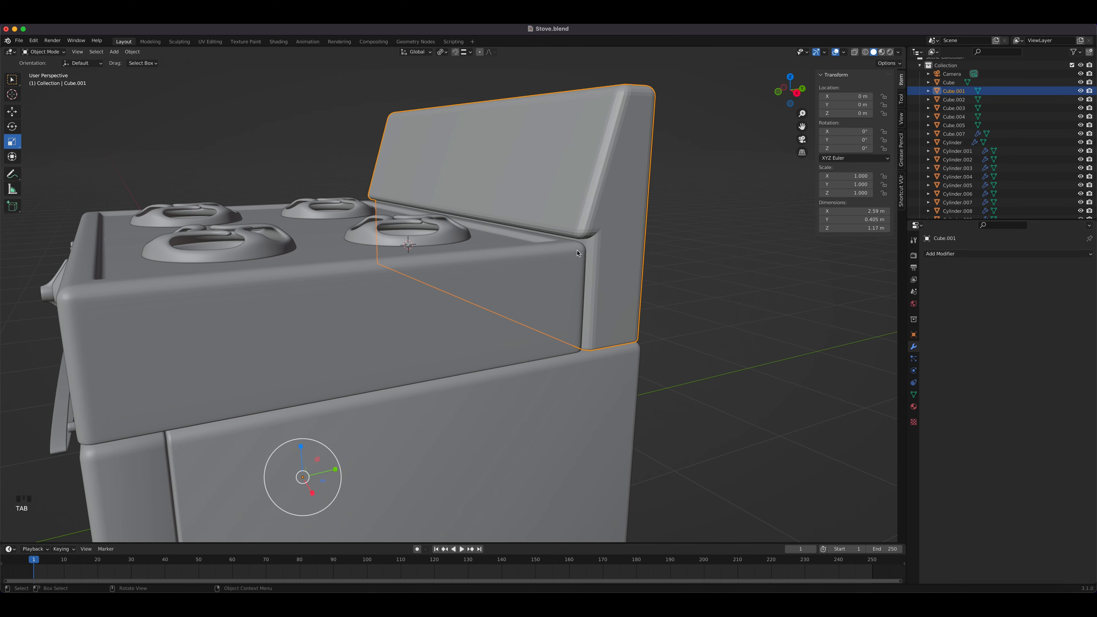
right_click(592, 224)
click(591, 224)
middle_drag(557, 249, 590, 259)
Step: Check the stove's back panel in the kitchen reference image in Chrome and return to Blender
click(186, 592)
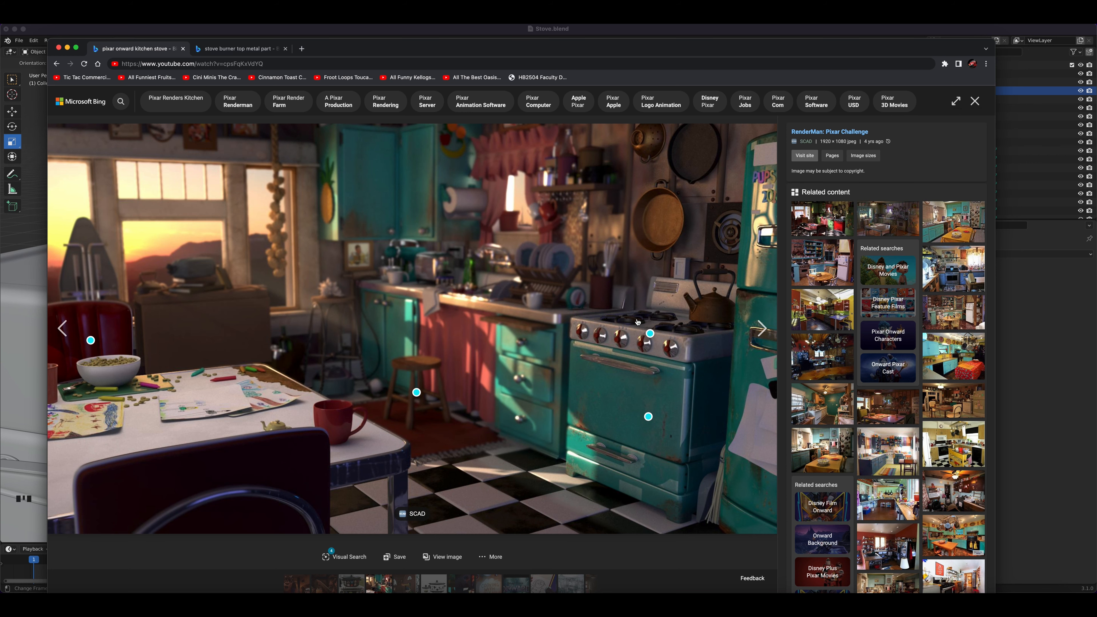
key(Tab)
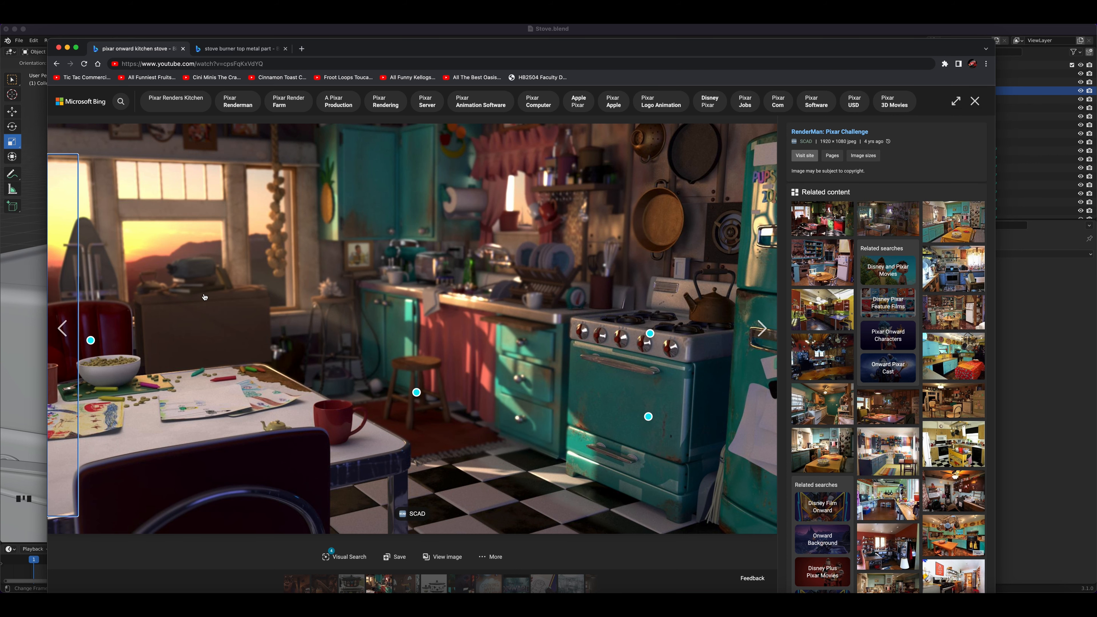
key(super+Tab)
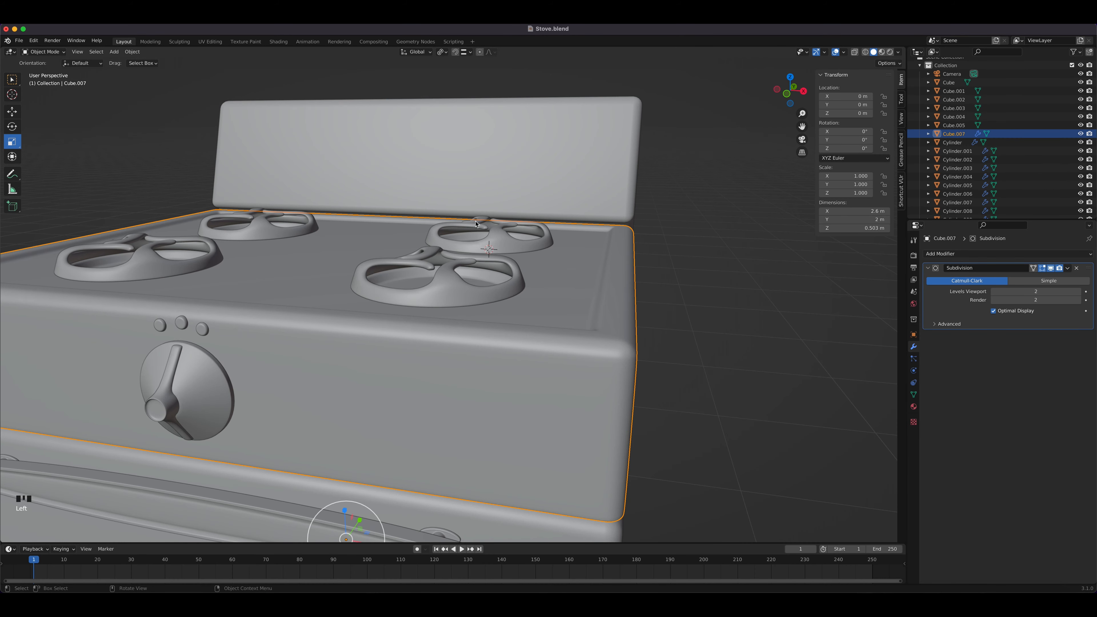
Step: Edit the stove's back panel and add 30 evenly spaced vertical loop cuts across its width without sliding them
key(Tab)
key(Tab)
click(450, 176)
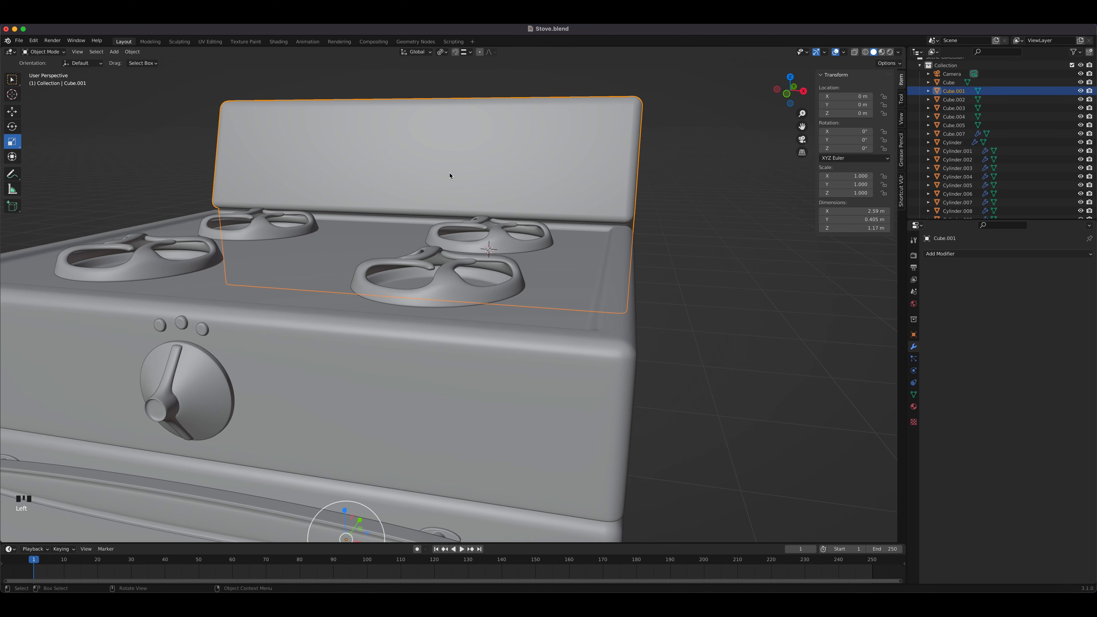
key(Tab)
middle_drag(449, 175, 410, 173)
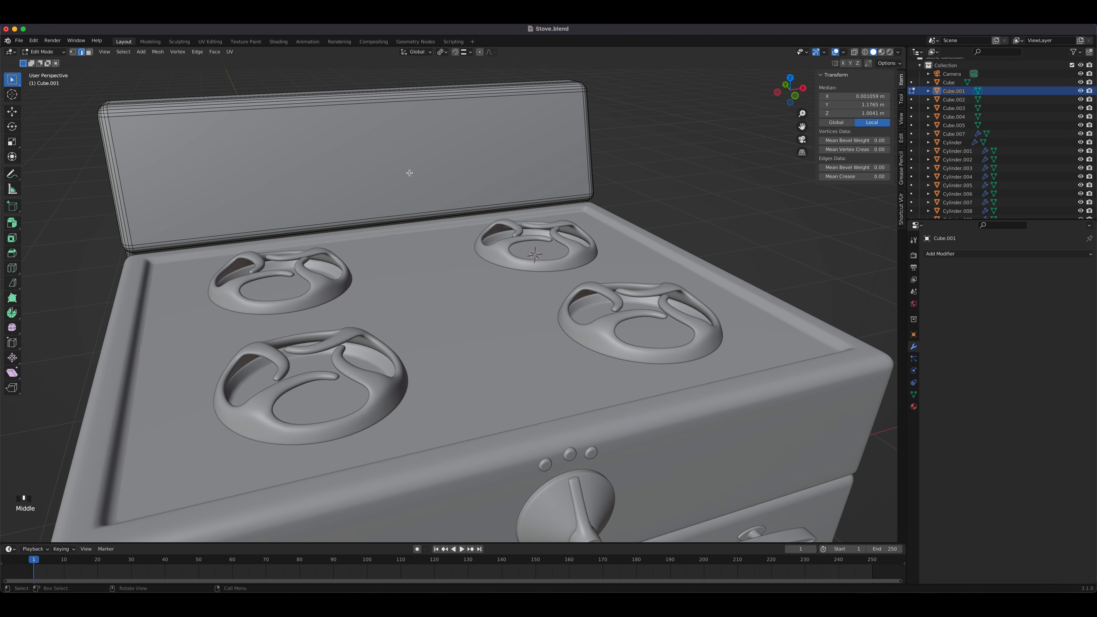
key(KP_1)
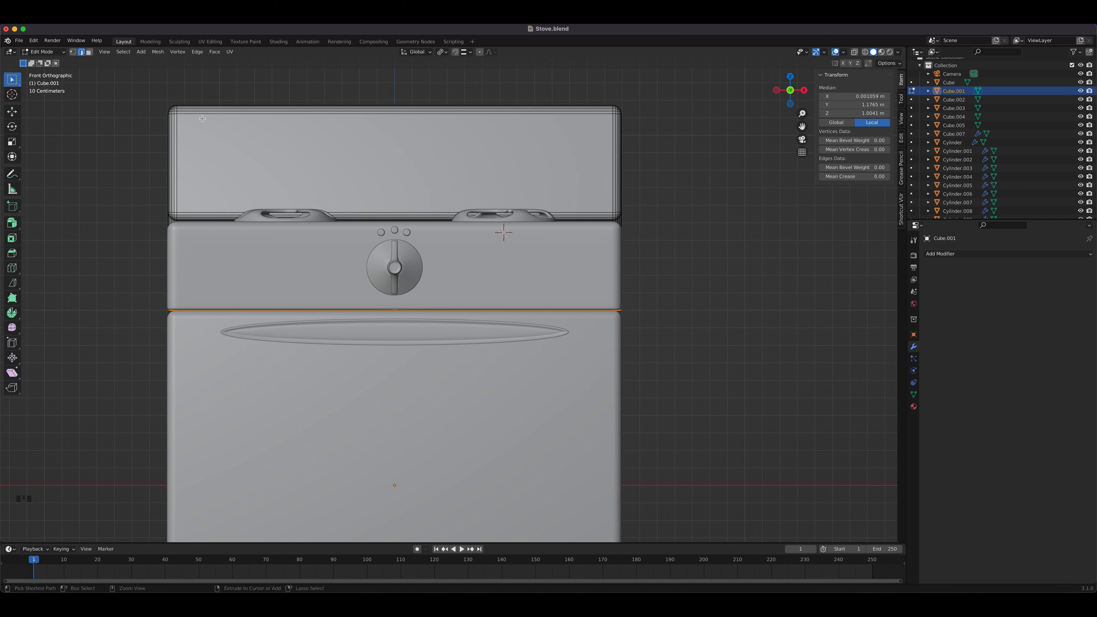
key(ctrl+r)
scroll(203, 117, up, 20)
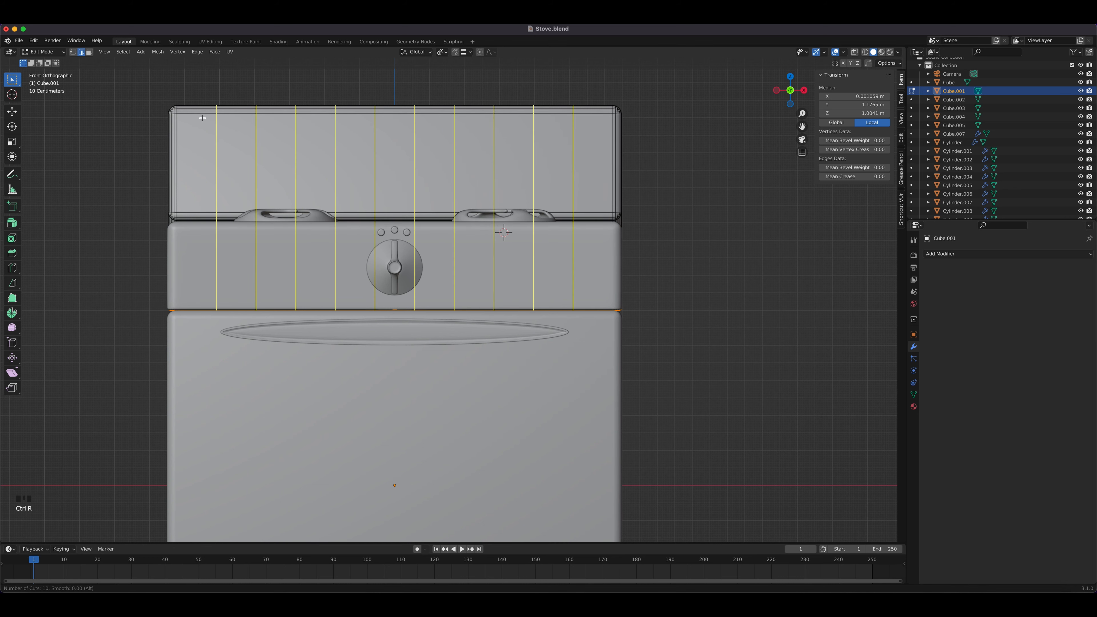
scroll(203, 117, up, 7)
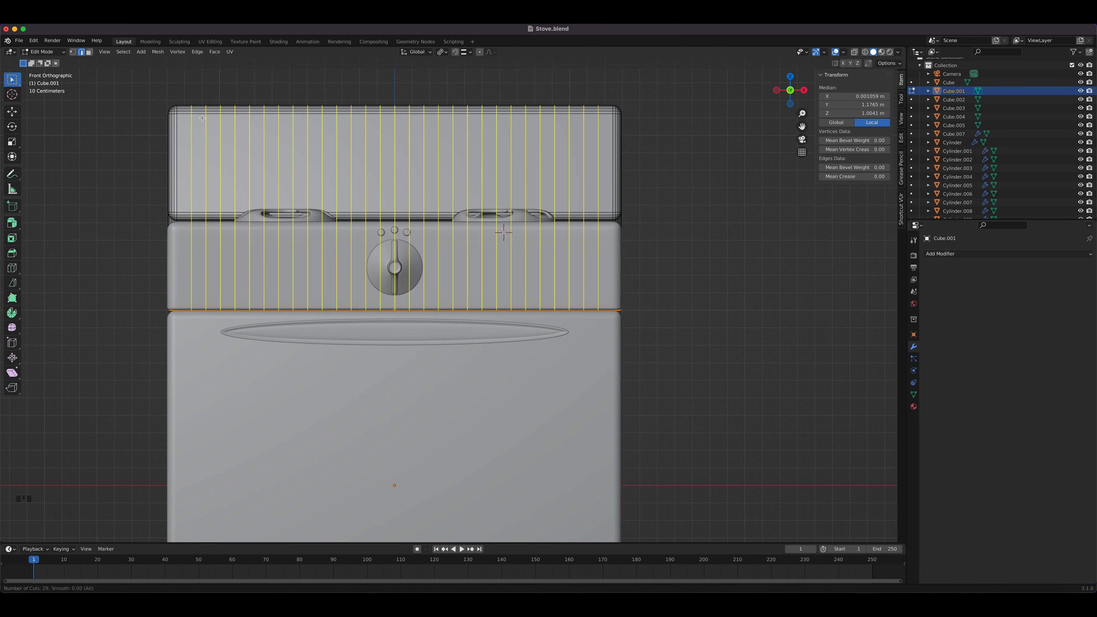
scroll(203, 117, up, 1)
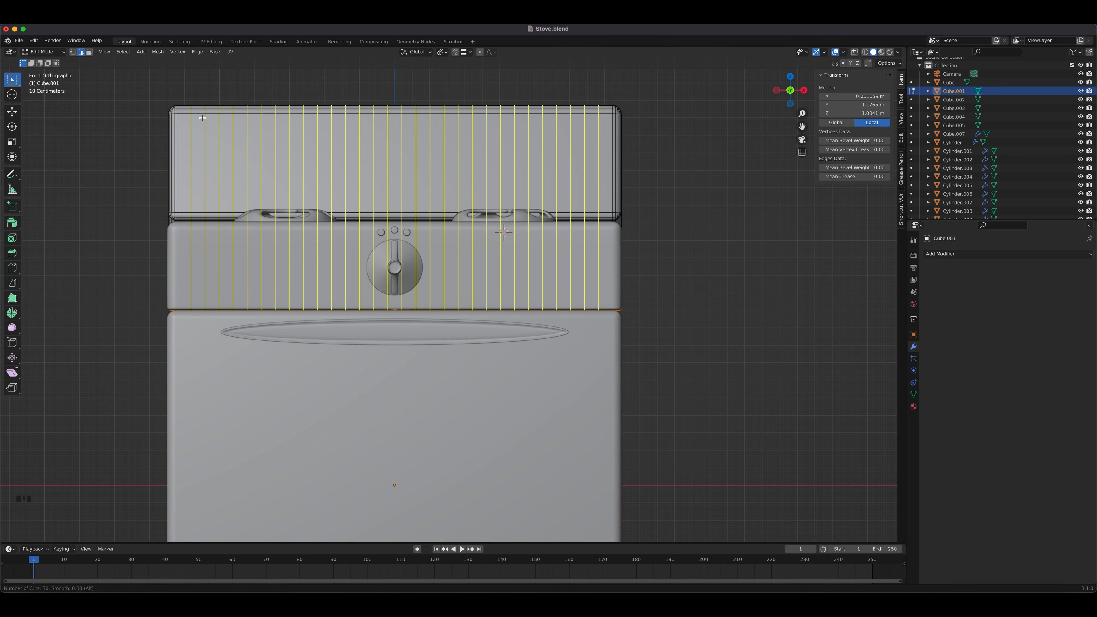
click(203, 117)
right_click(202, 118)
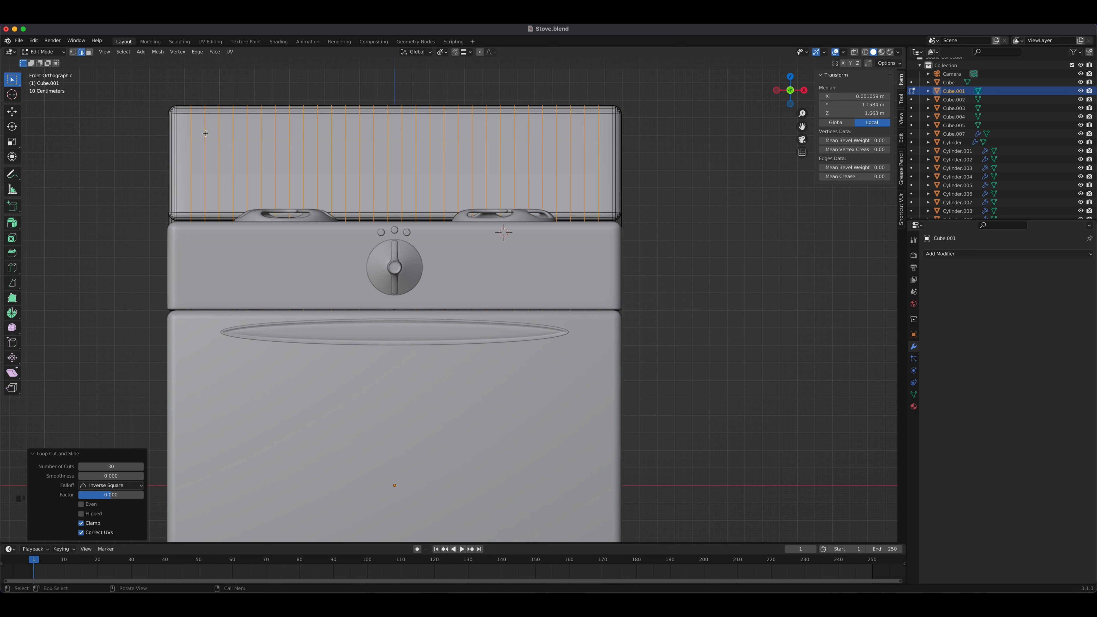
Step: Select all the new vertical edge loops on the back panel except the outermost one at each end and dissolve them
click(205, 134)
alt+click(206, 134)
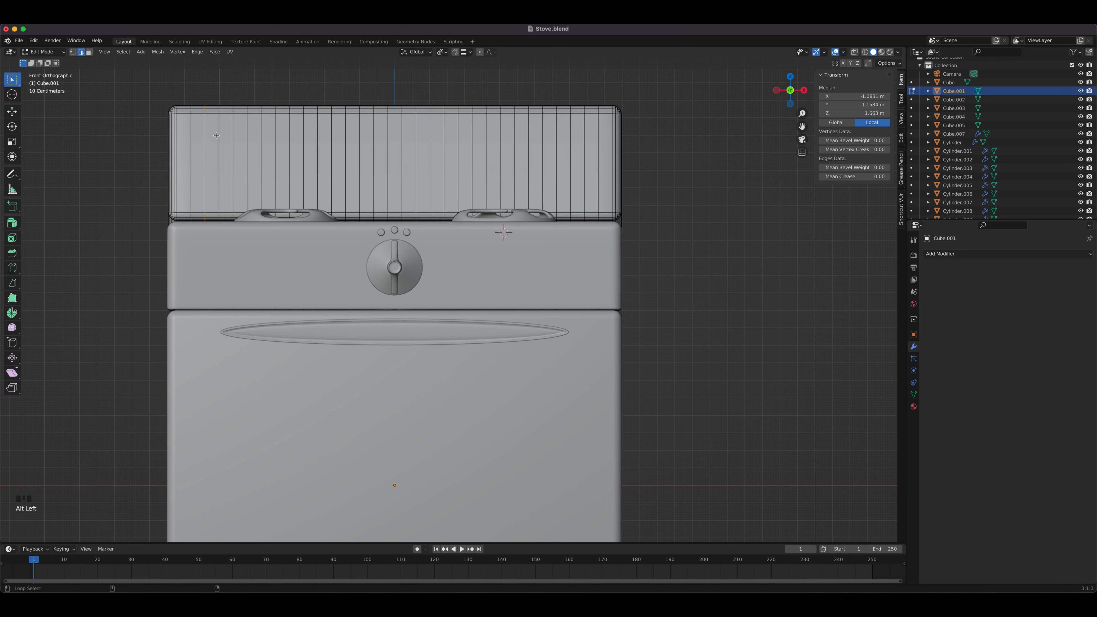
alt+shift+click(219, 138)
alt+shift+click(233, 144)
alt+shift+click(247, 151)
alt+shift+click(261, 156)
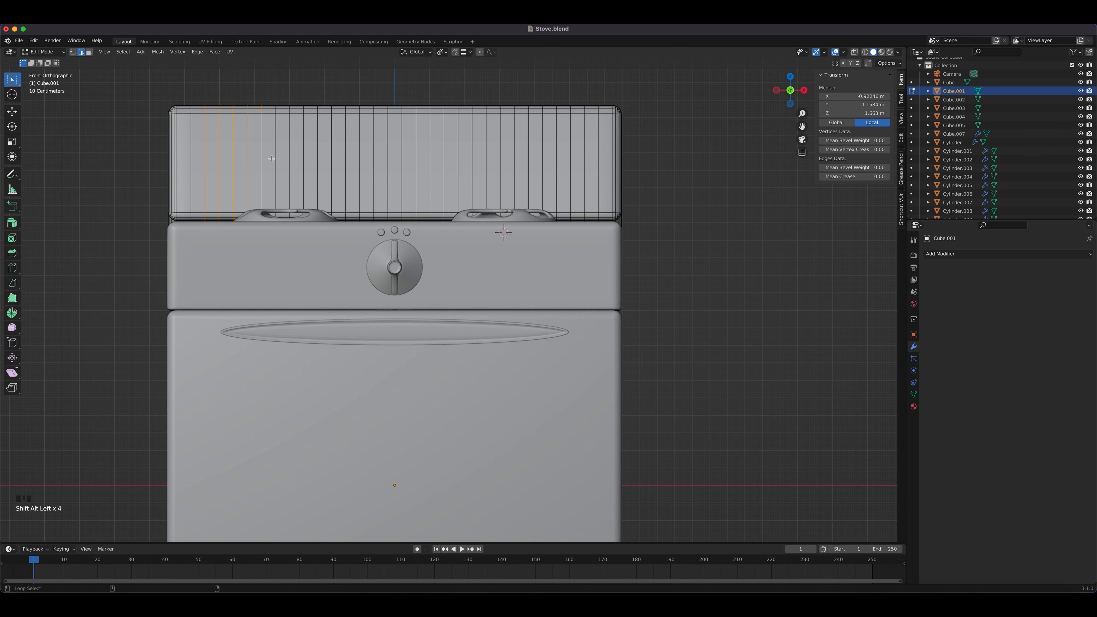
alt+shift+click(276, 160)
alt+shift+click(289, 162)
alt+shift+click(303, 164)
alt+shift+click(317, 166)
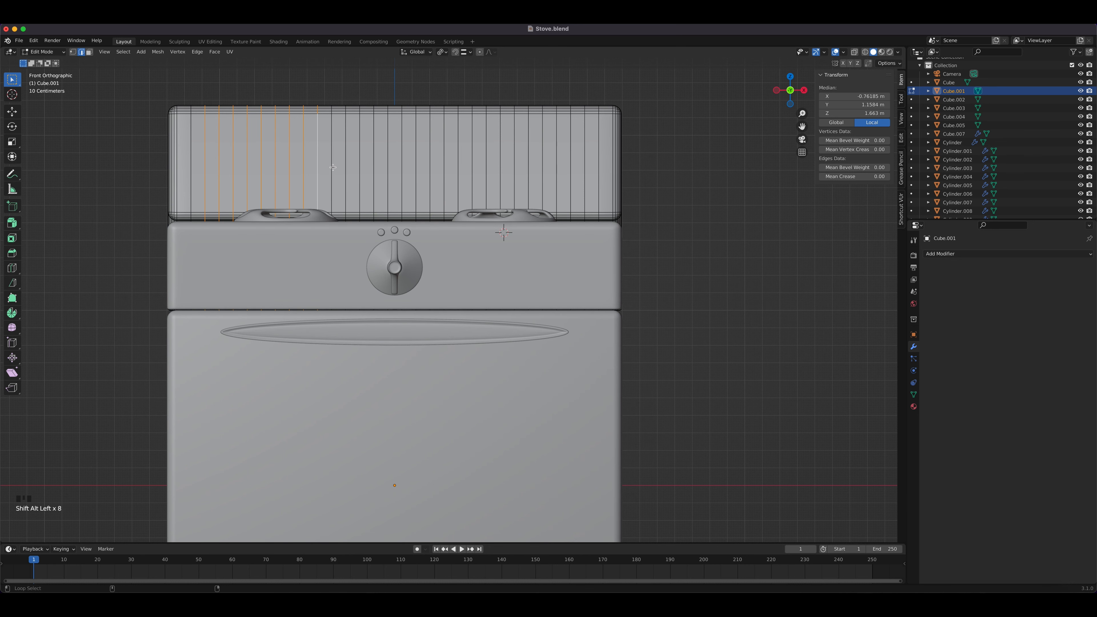
alt+shift+click(331, 168)
alt+shift+click(345, 169)
alt+shift+click(360, 172)
alt+shift+click(374, 174)
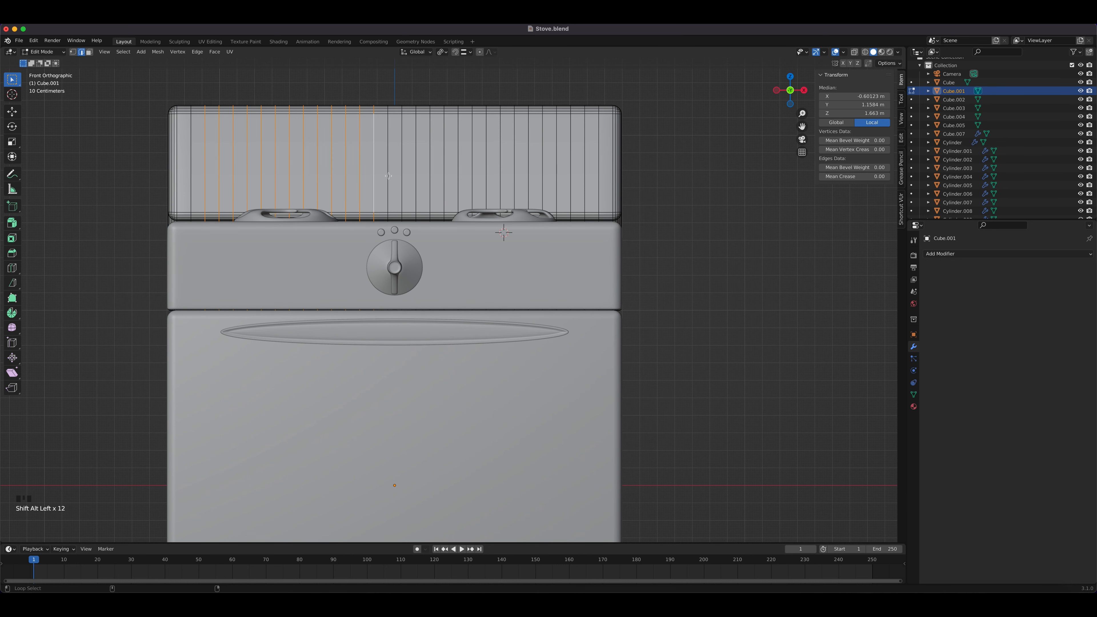
alt+shift+click(388, 176)
alt+shift+click(401, 177)
alt+shift+click(415, 178)
alt+shift+click(430, 181)
alt+shift+click(444, 183)
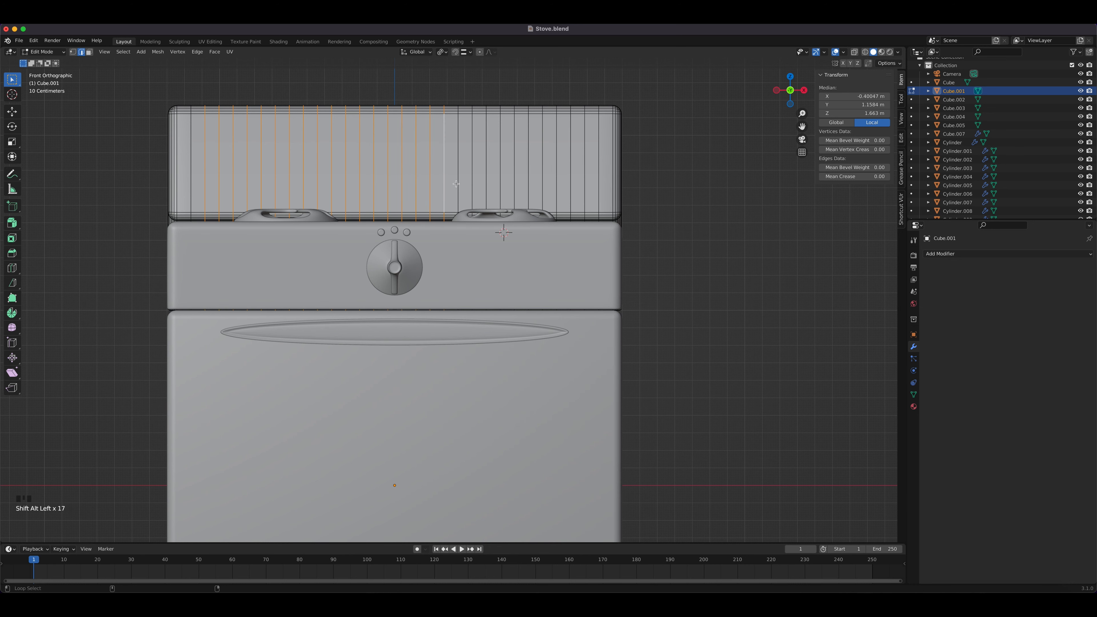
alt+shift+click(458, 185)
alt+shift+click(473, 184)
alt+shift+click(487, 185)
alt+shift+click(501, 185)
alt+shift+click(514, 184)
alt+shift+click(529, 184)
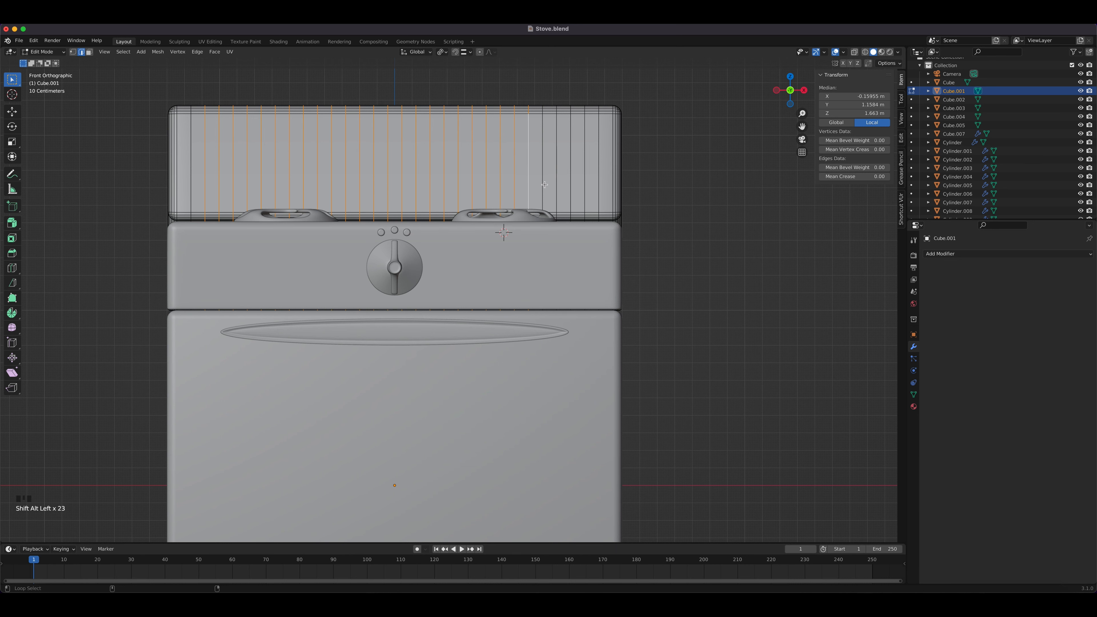
alt+shift+click(544, 184)
alt+shift+click(558, 185)
alt+shift+click(571, 186)
alt+shift+click(585, 188)
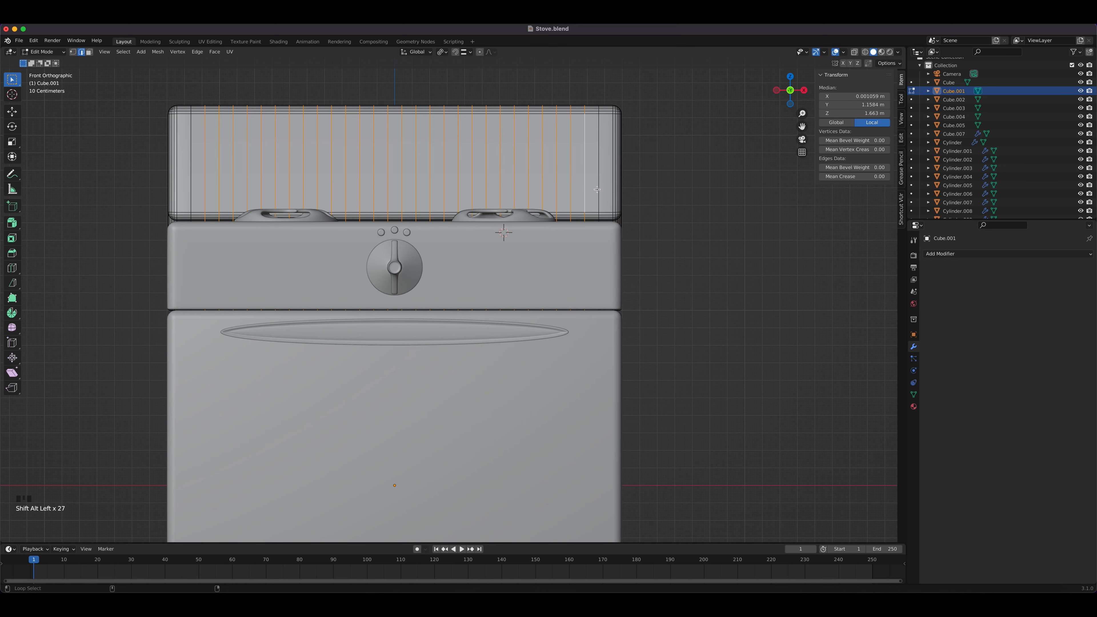
key(x)
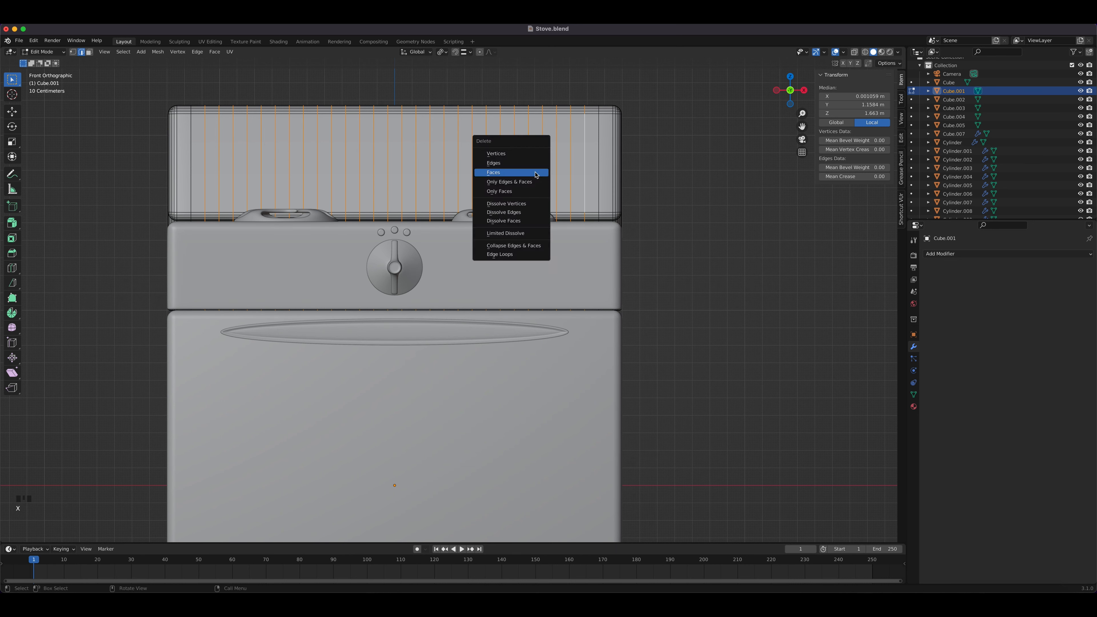
click(518, 212)
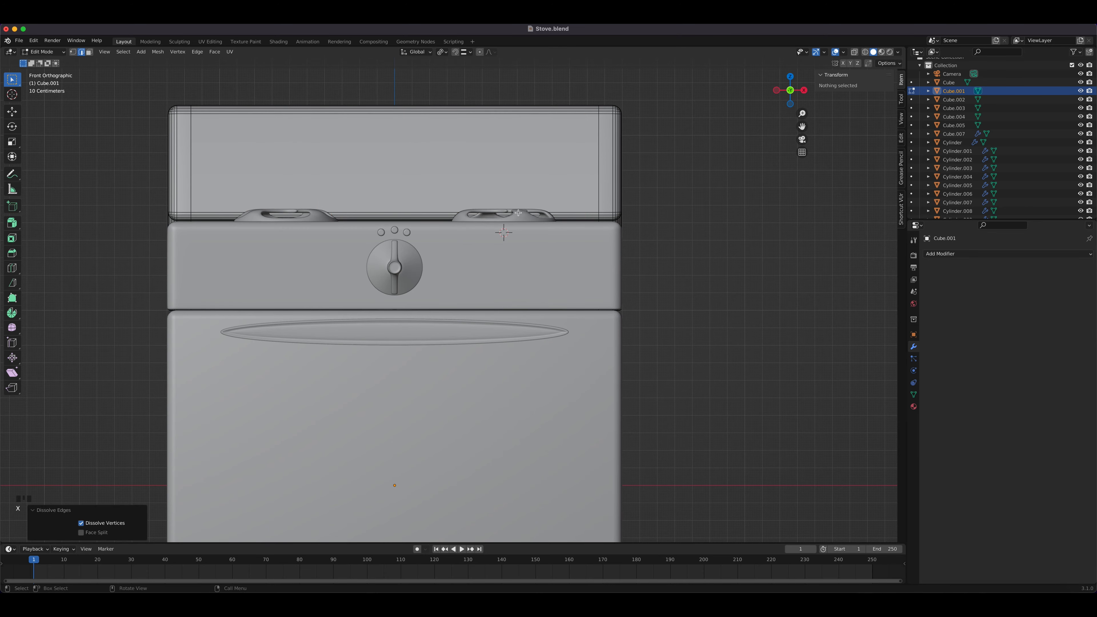
Step: Check the stove in the kitchen reference image in Chrome, return to Blender and save the file
middle_drag(518, 213, 393, 255)
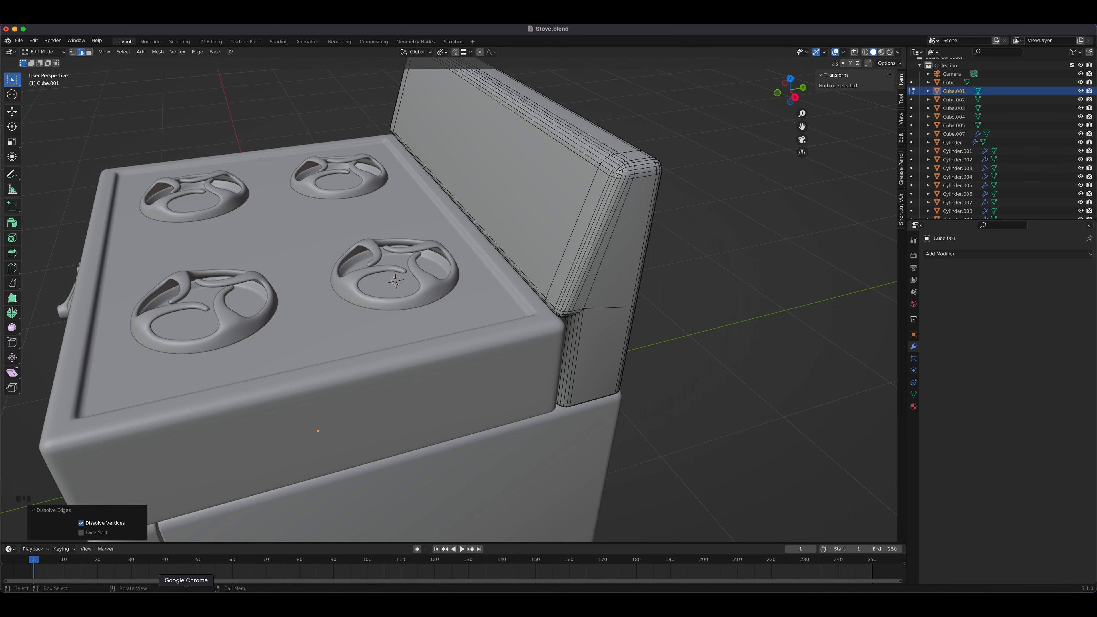
key(super+Tab)
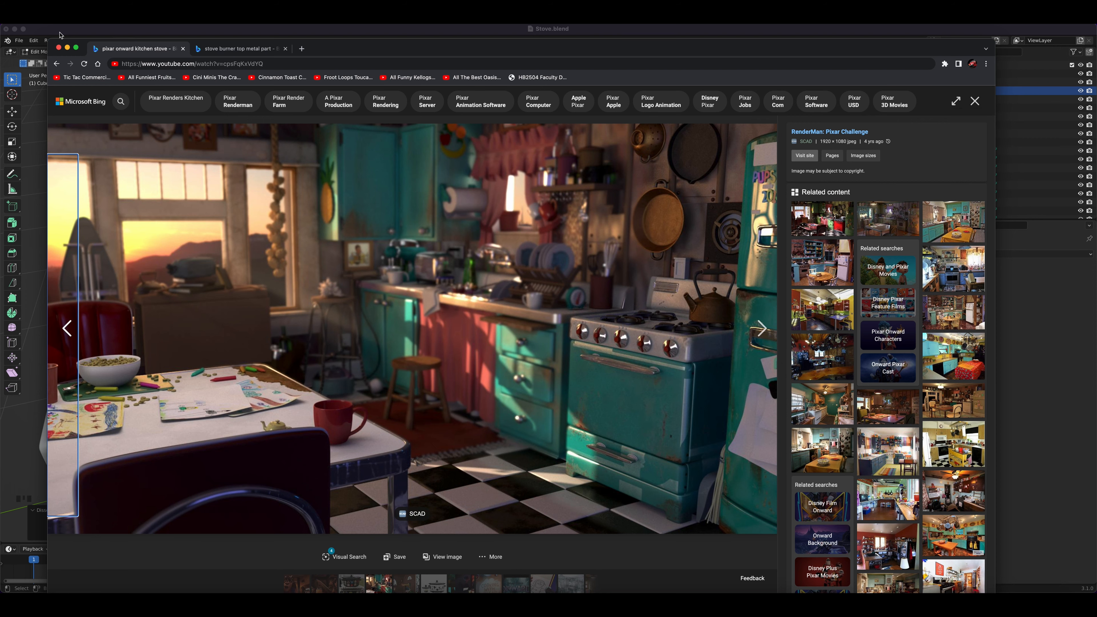
click(60, 33)
middle_drag(347, 361, 496, 281)
ctrl+scroll(377, 348, down, 7)
key(ctrl+s)
Step: Select the stove's base in Object Mode and enable Auto Smooth at 30° in its normals settings
key(Tab)
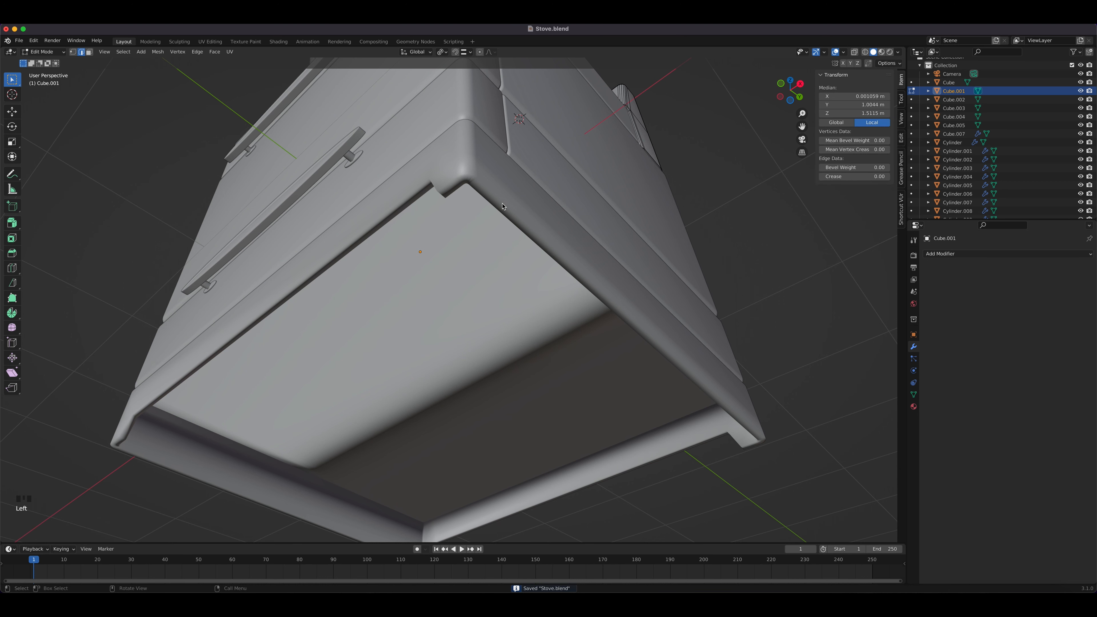
key(Tab)
key(Tab)
key(Tab)
key(Tab)
click(478, 185)
key(Tab)
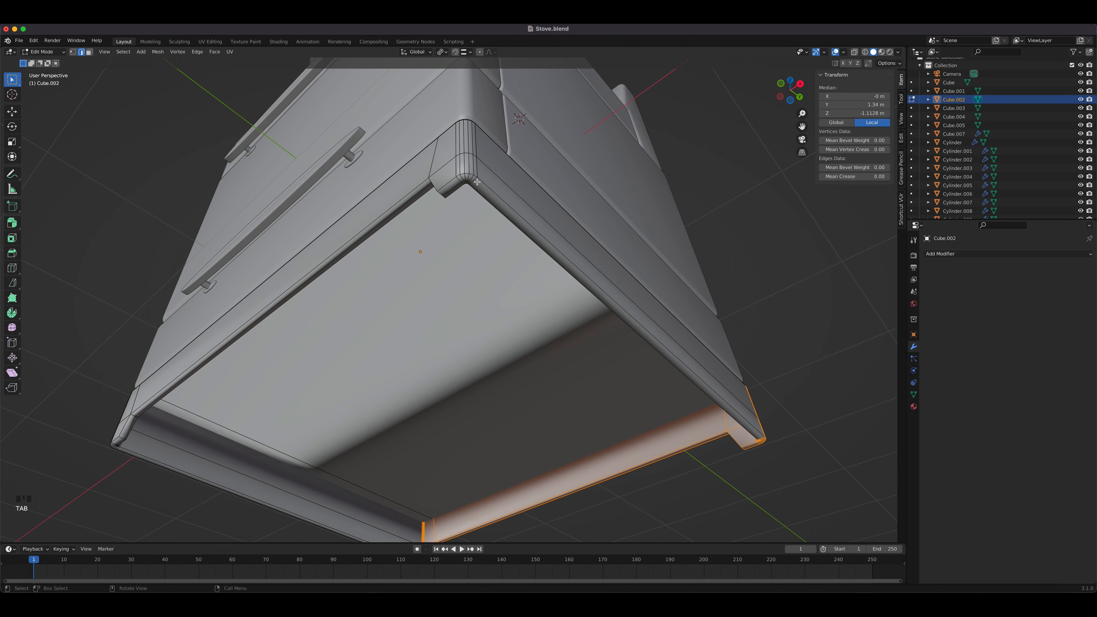
middle_drag(477, 182, 472, 249)
scroll(480, 258, up, 1)
key(Tab)
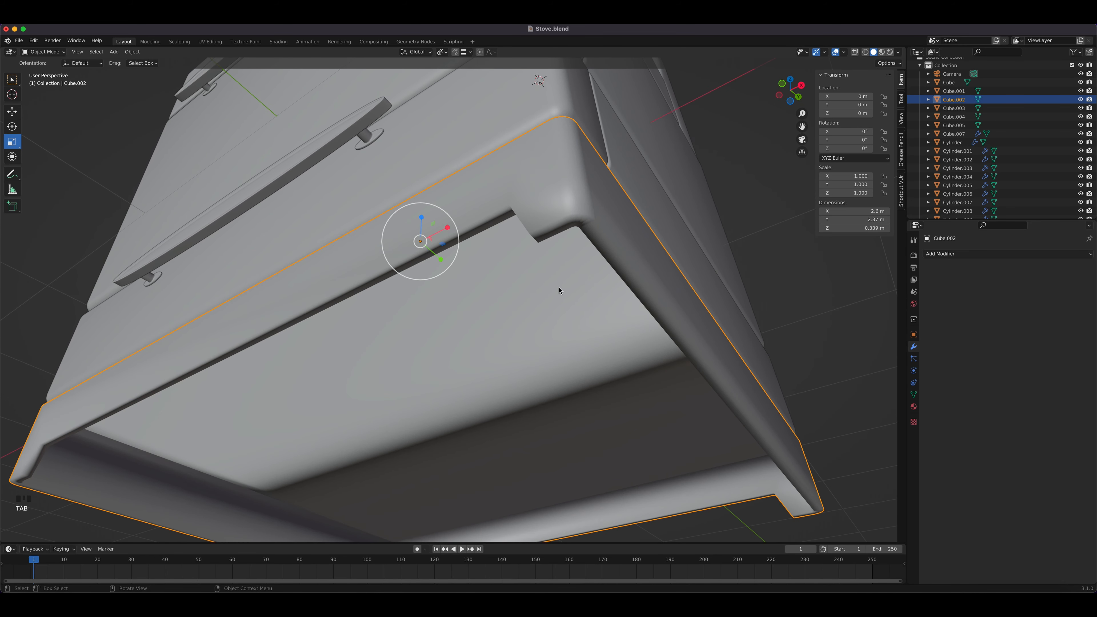
click(913, 394)
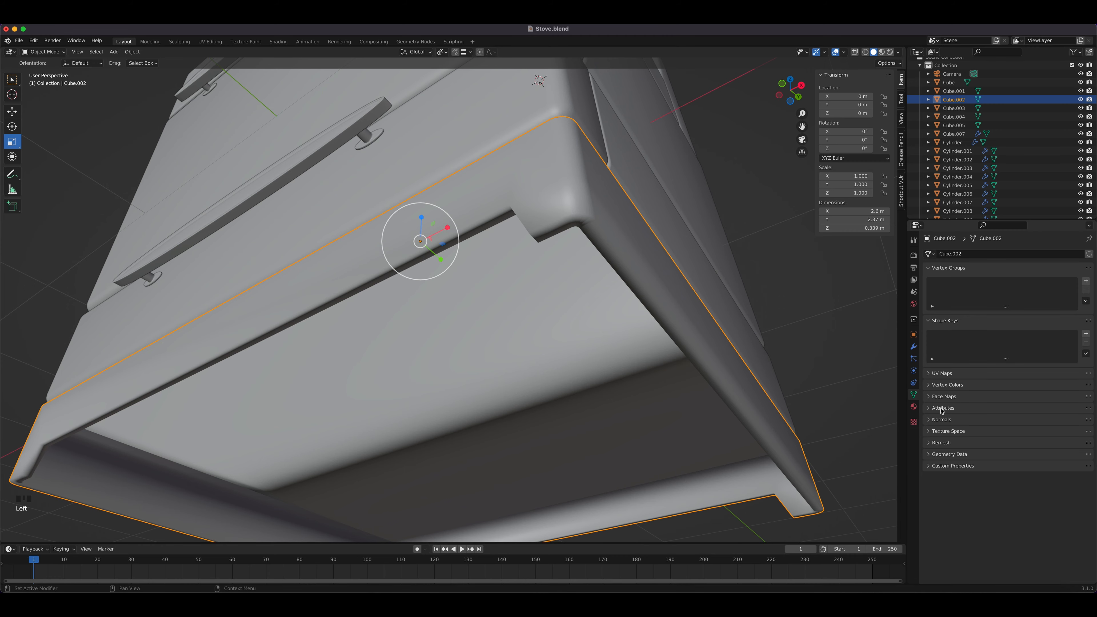
click(942, 420)
click(994, 433)
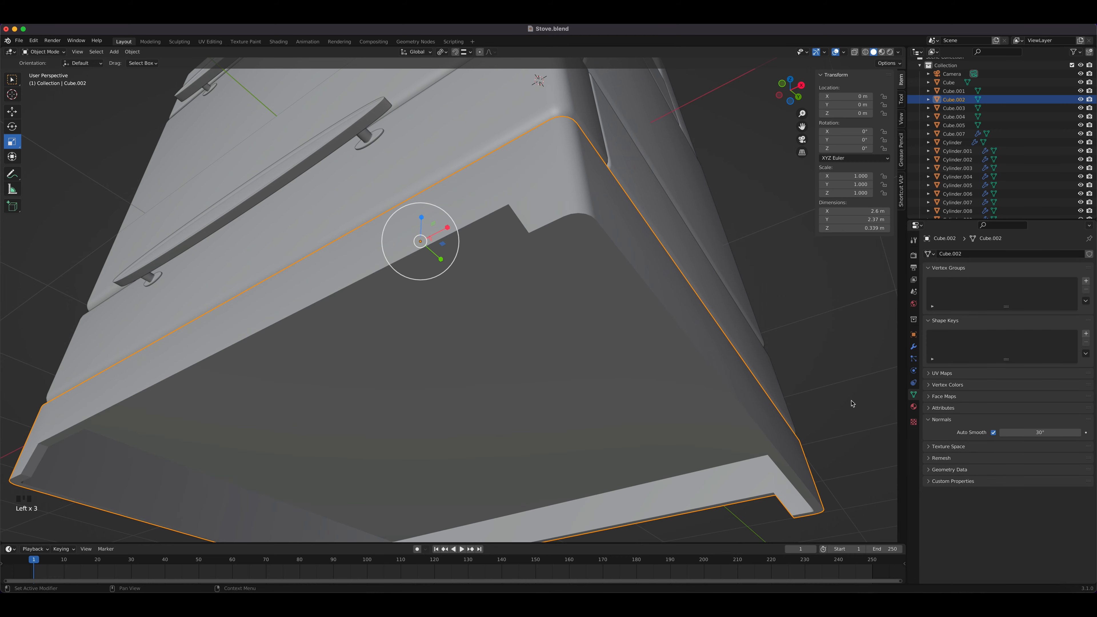
Step: Try a Subdivision Surface modifier on the stove's base and remove it
mouse_move(712, 337)
middle_down()
mouse_move(651, 336)
mouse_move(608, 363)
mouse_move(619, 368)
middle_up()
scroll(631, 345, down, 3)
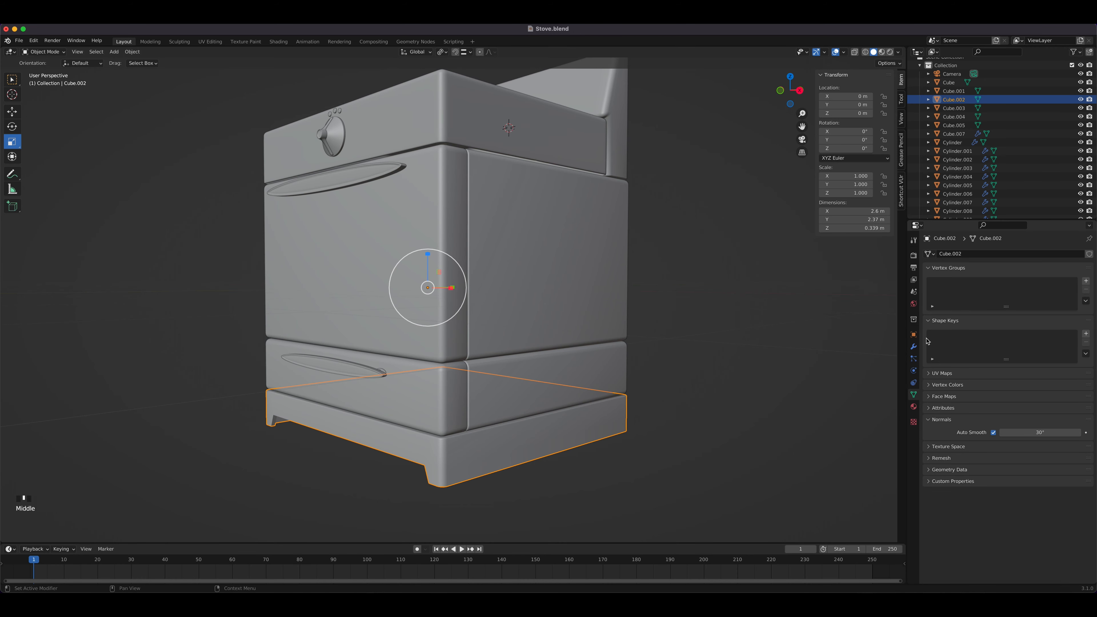
click(913, 347)
click(967, 253)
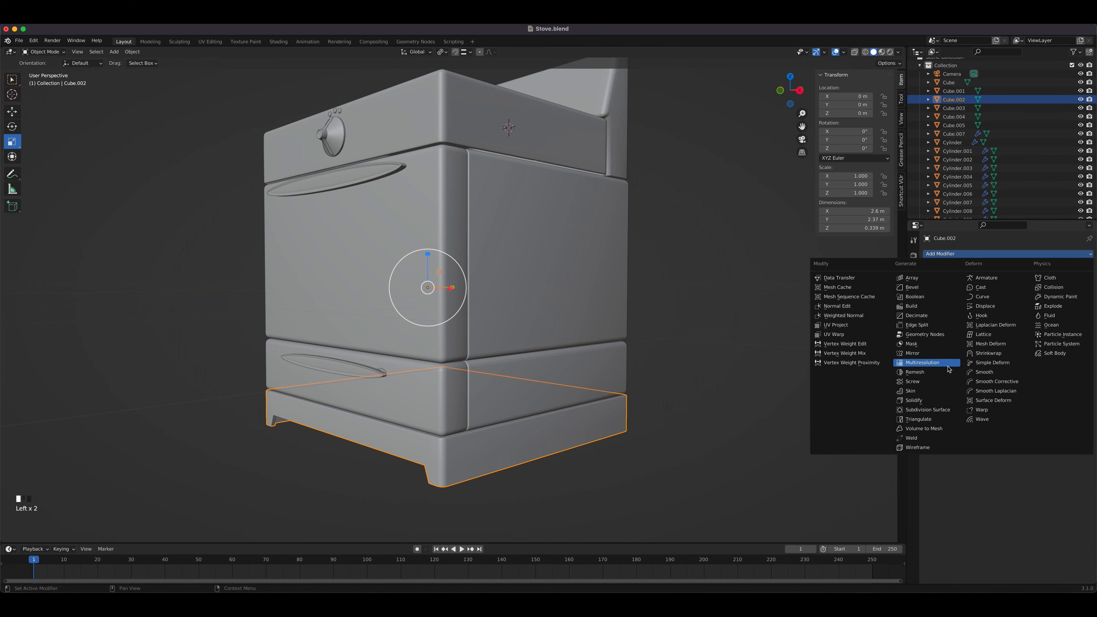
click(942, 410)
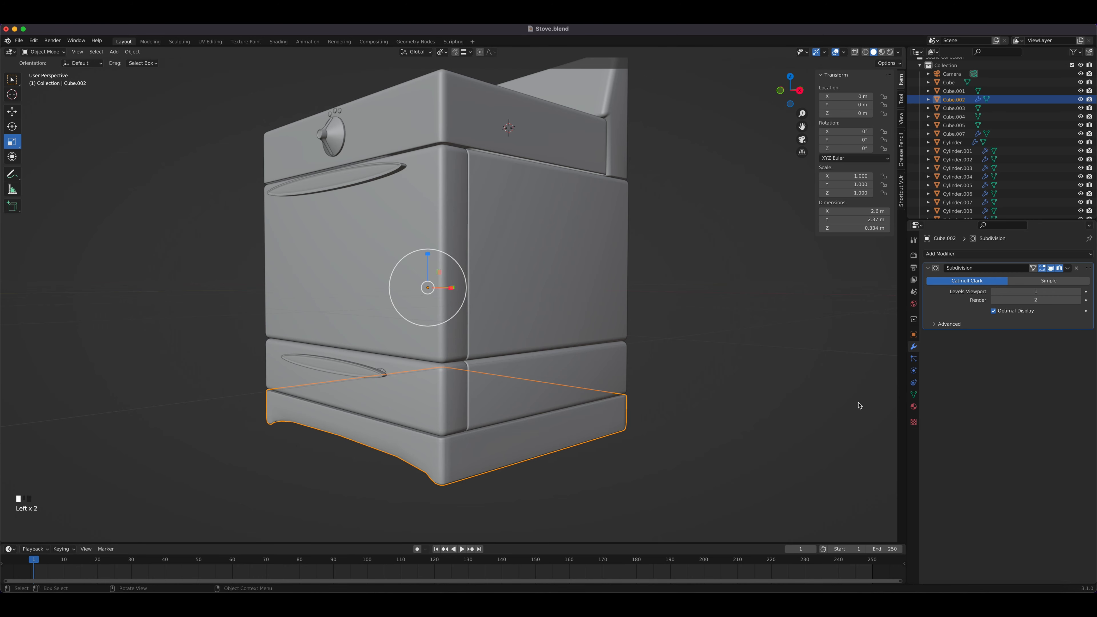
middle_drag(674, 325, 649, 311)
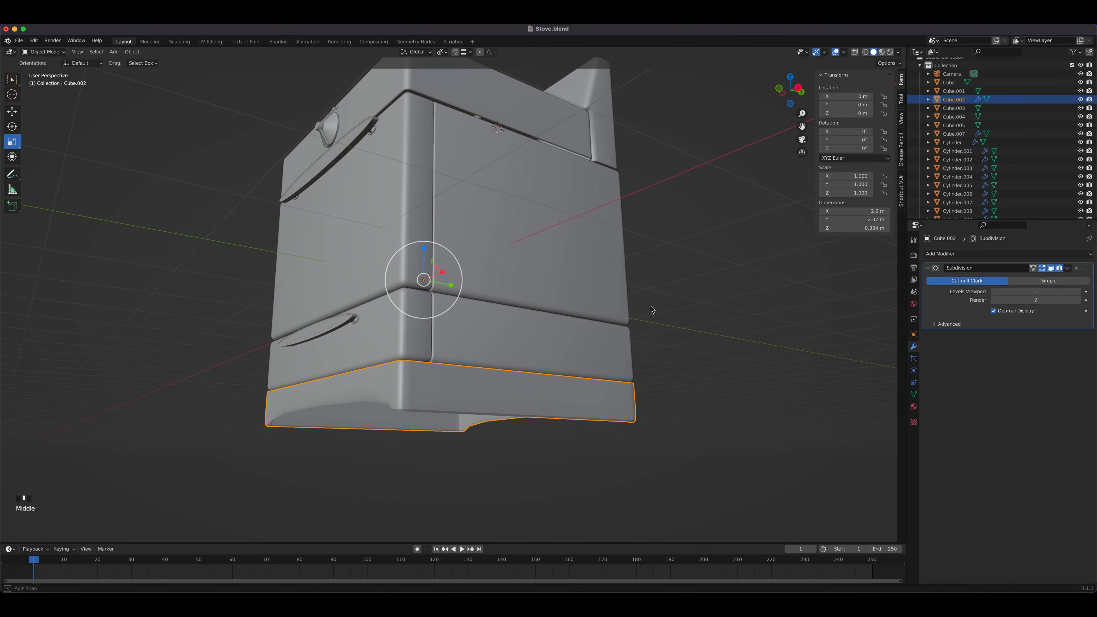
click(1077, 268)
middle_drag(531, 276, 546, 299)
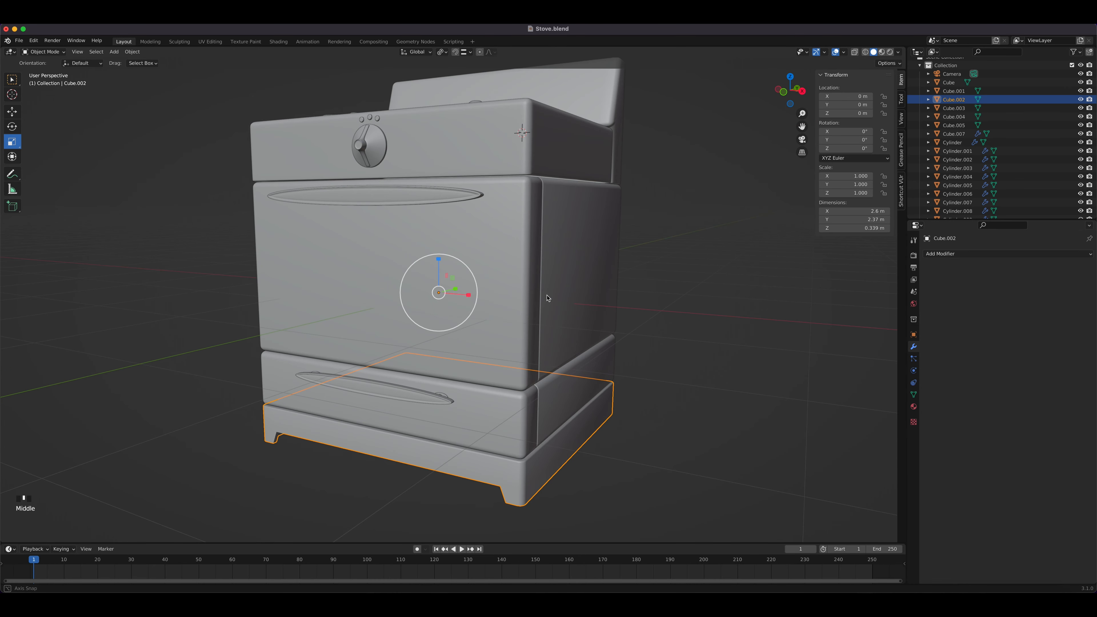
click(516, 433)
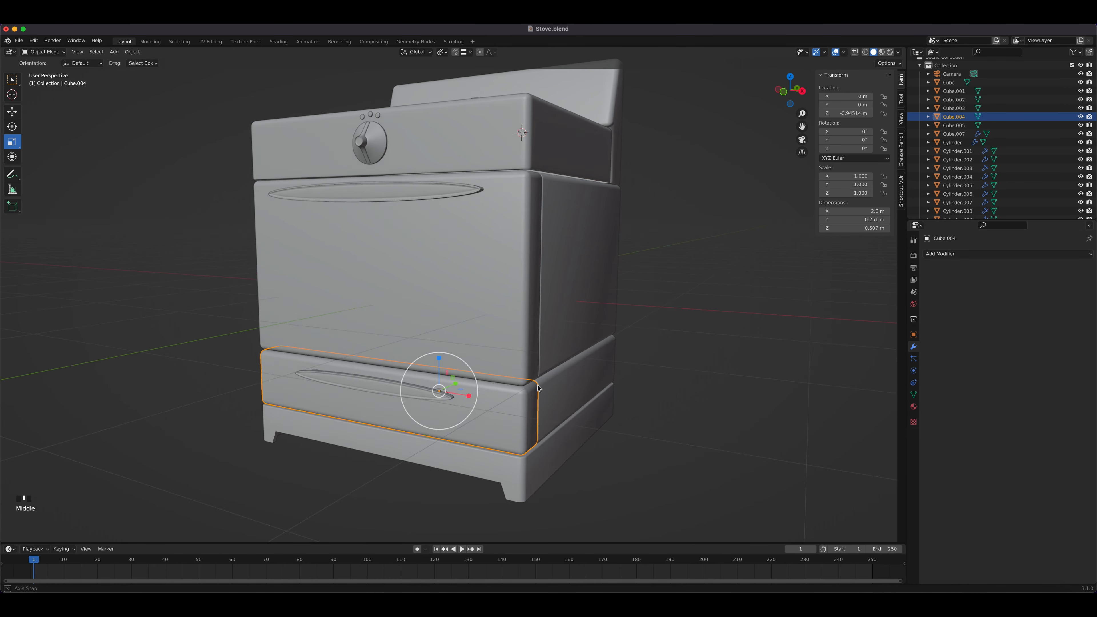
scroll(527, 368, up, 3)
middle_drag(527, 367, 559, 418)
click(513, 329)
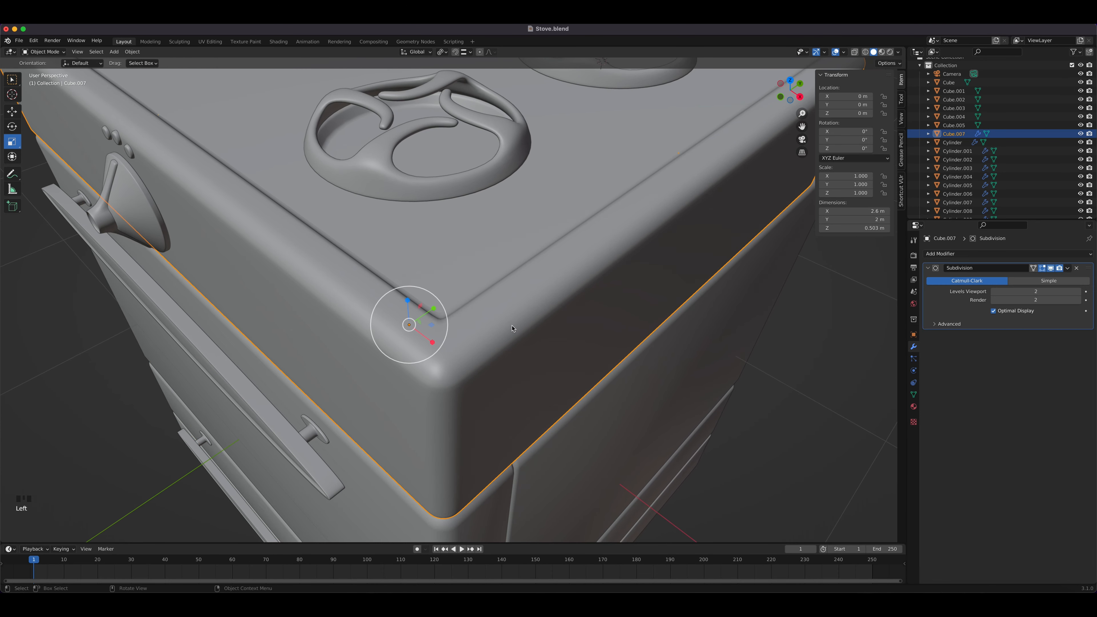
scroll(541, 305, down, 5)
middle_drag(522, 307, 523, 303)
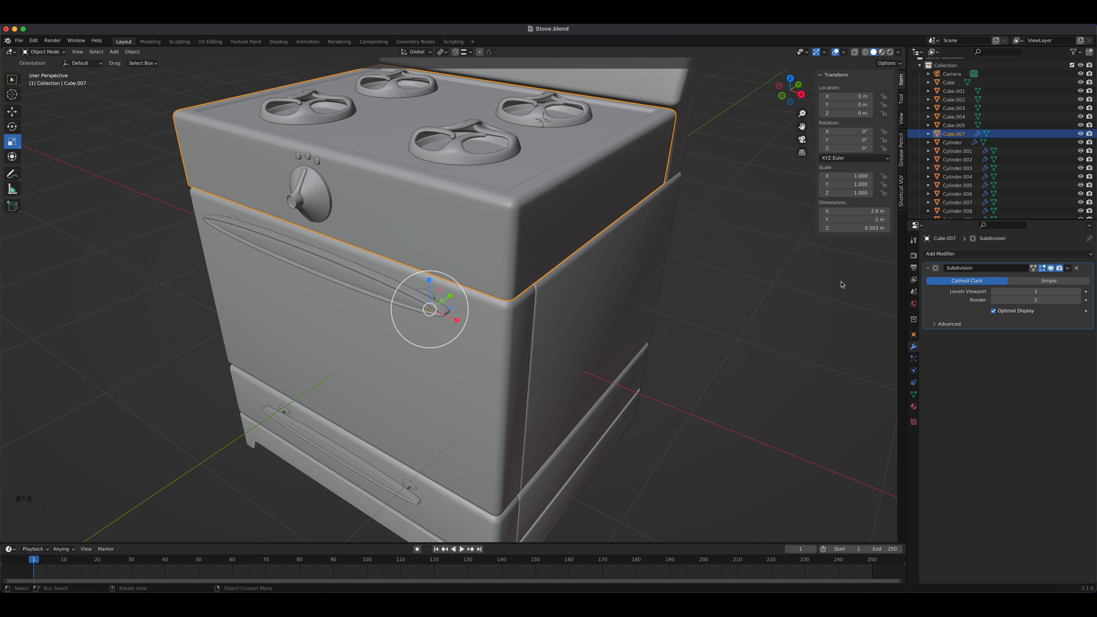
Step: Connect an Environment Texture to the world's background color and load autumn_forest_04_4k.exr from the Downloads folder
click(913, 304)
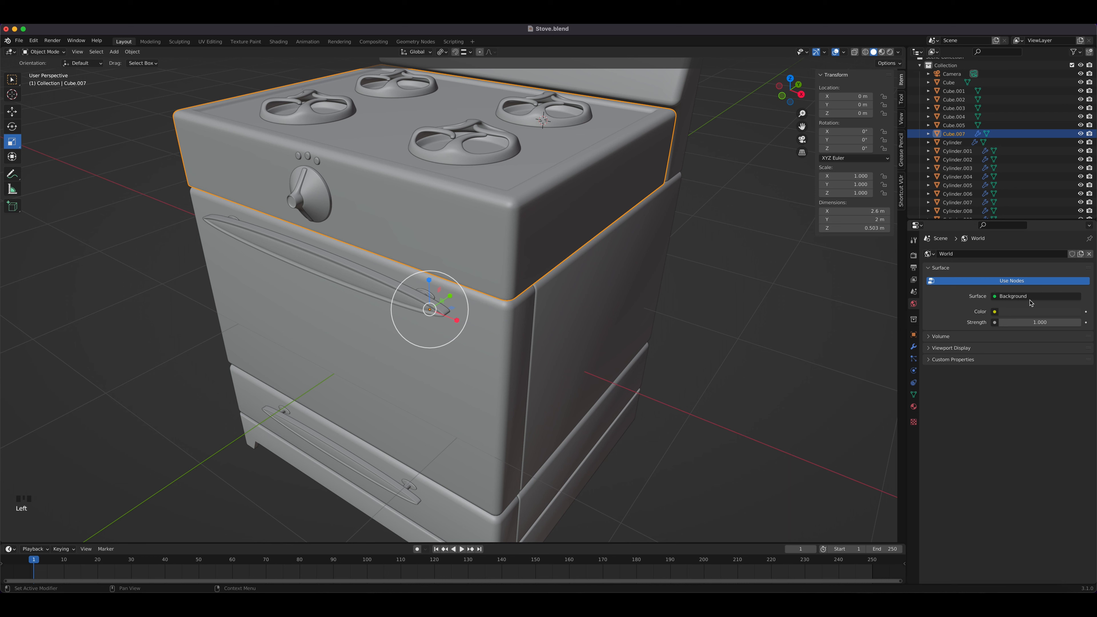
click(994, 312)
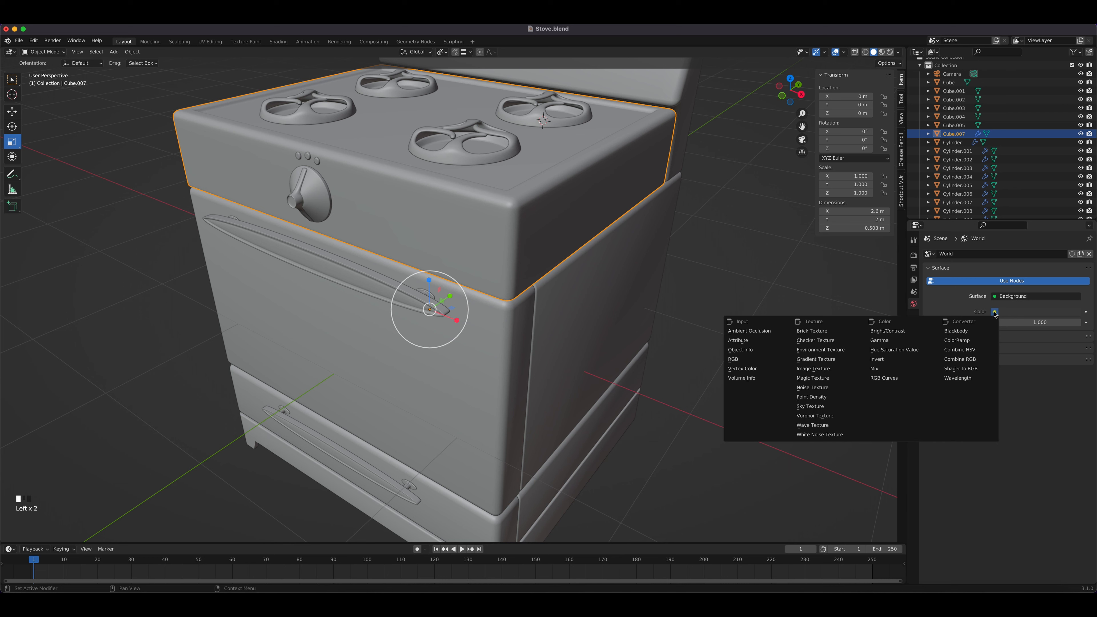
click(836, 353)
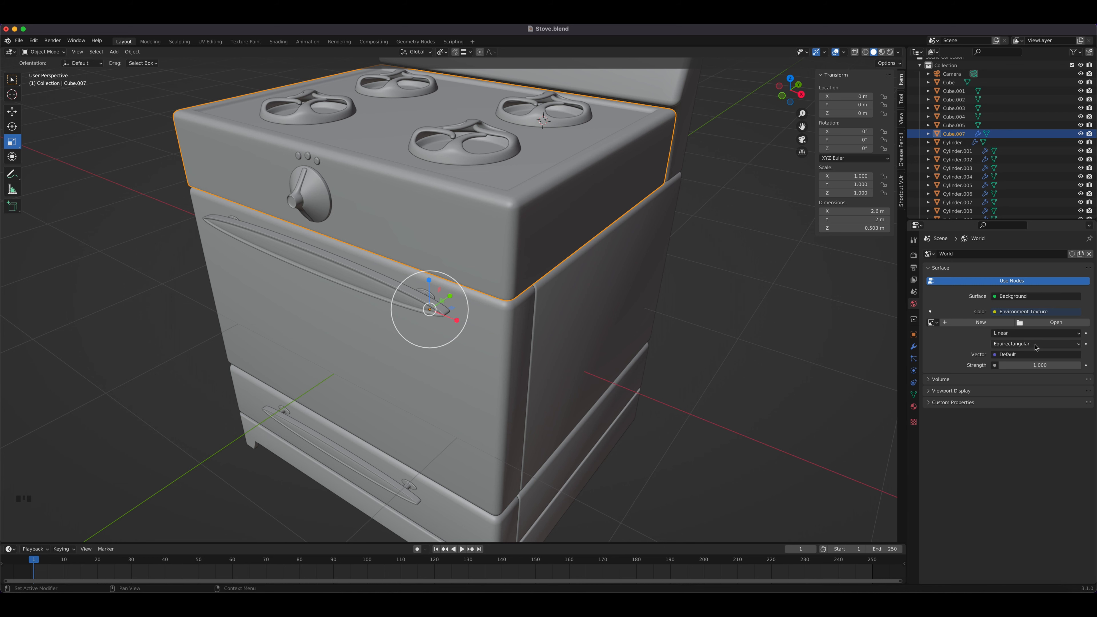
click(1053, 322)
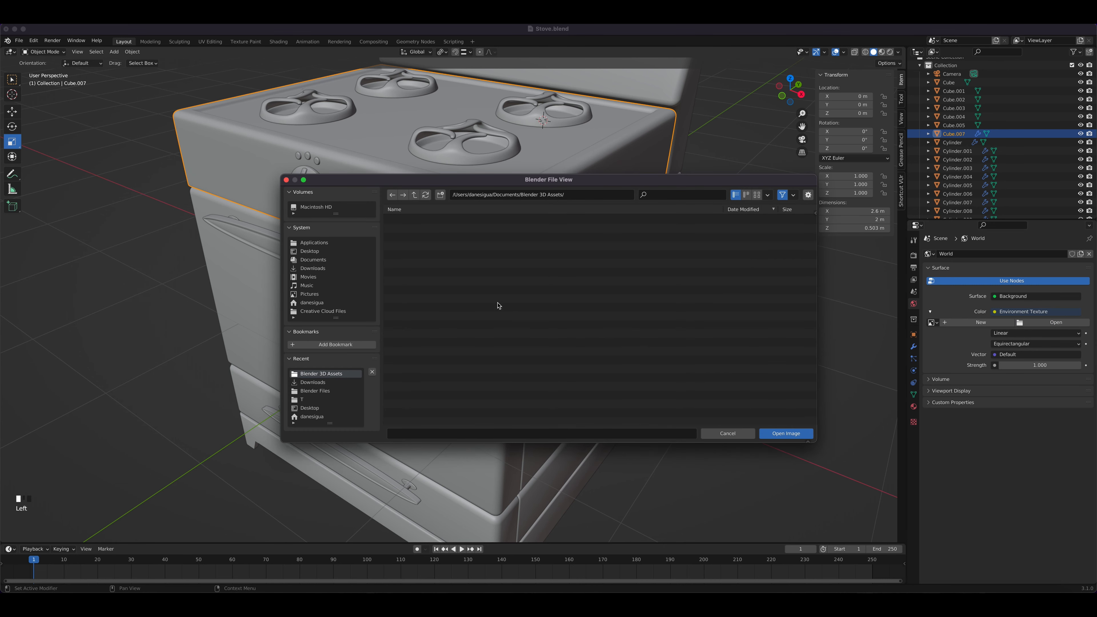
click(326, 272)
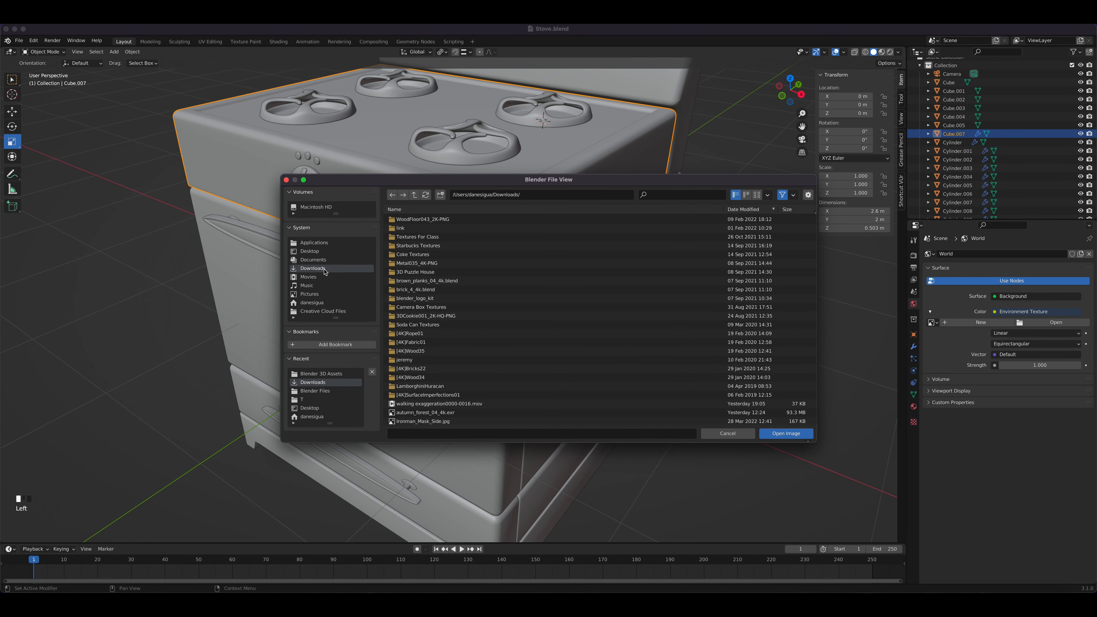
click(460, 414)
click(785, 433)
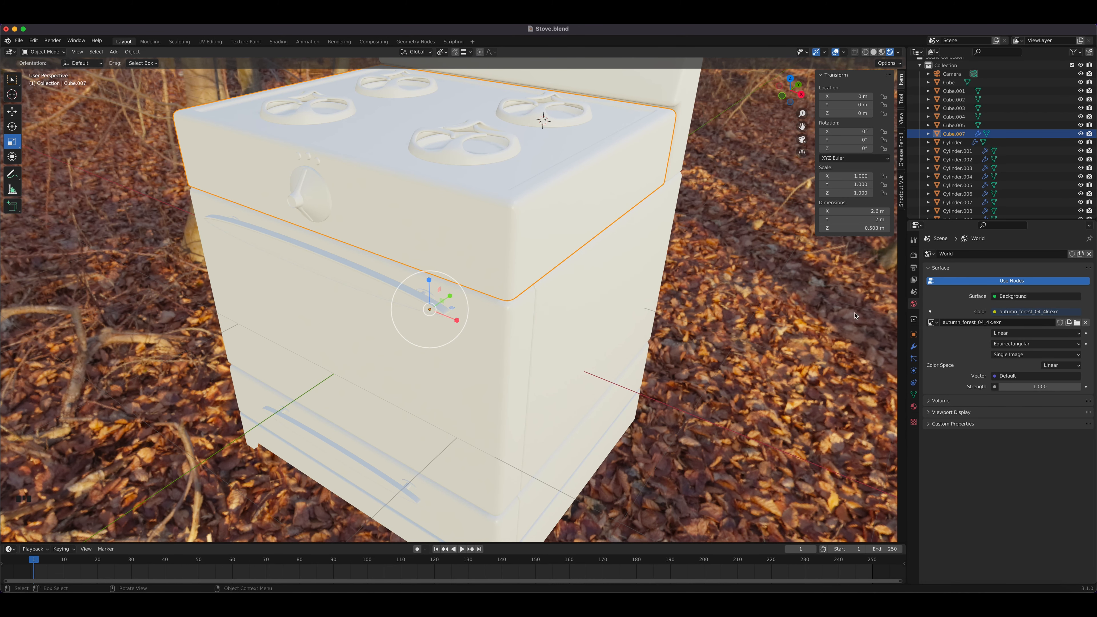
Step: Enable Ambient Occlusion, Bloom and Screen Space Reflections in the Eevee render settings and make the film transparent
click(913, 254)
click(934, 315)
click(934, 326)
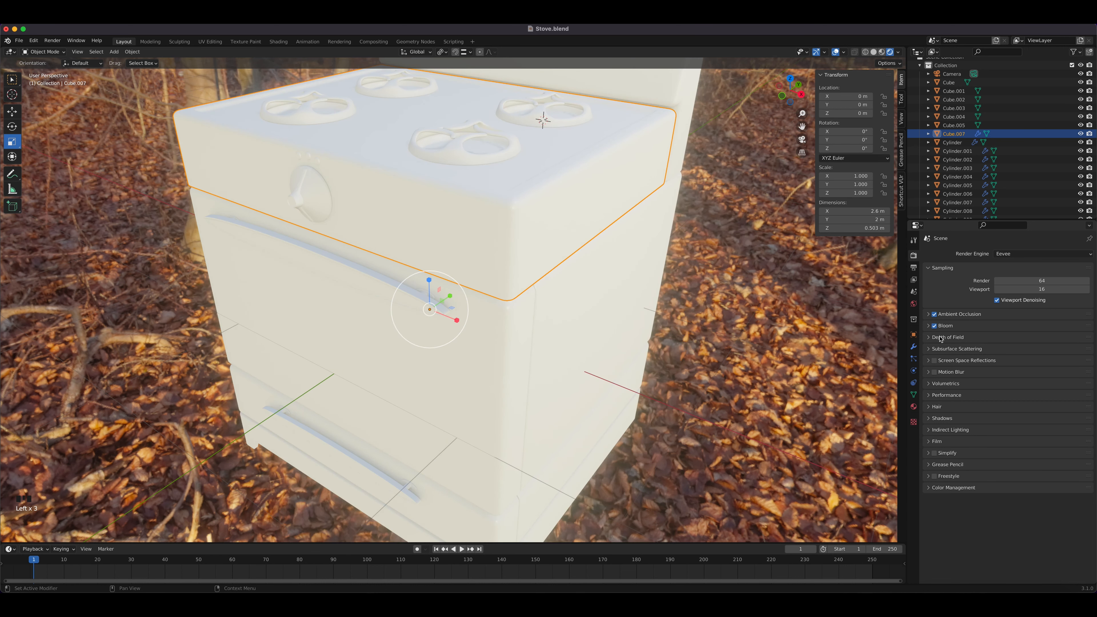
click(934, 360)
click(935, 441)
click(993, 464)
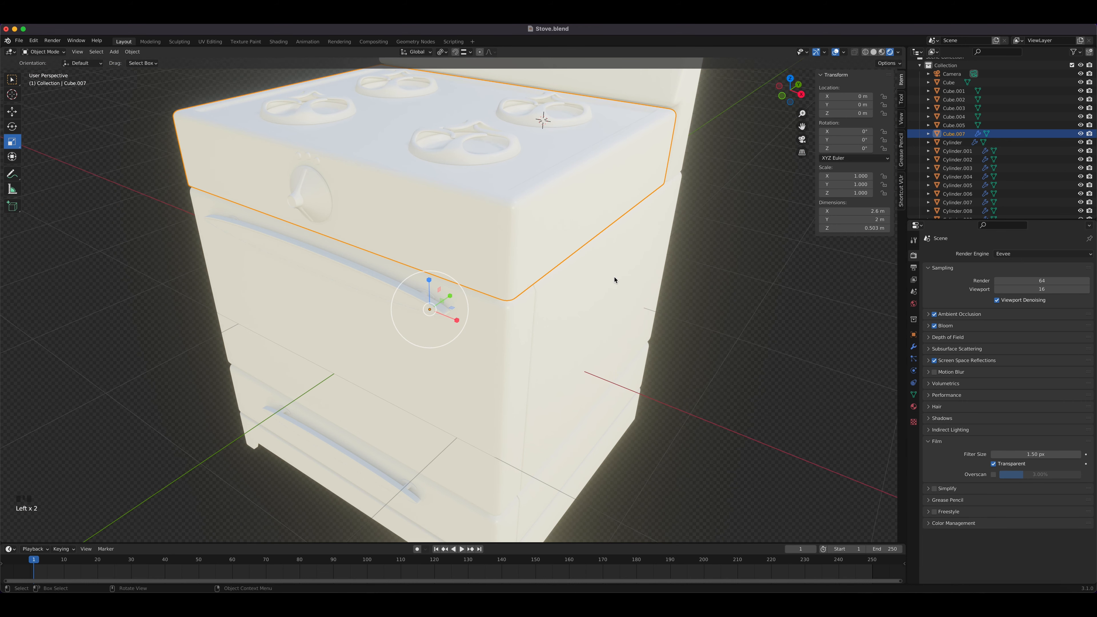
Step: Inspect the glow around the whole stove and turn Bloom off
middle_drag(615, 277, 568, 262)
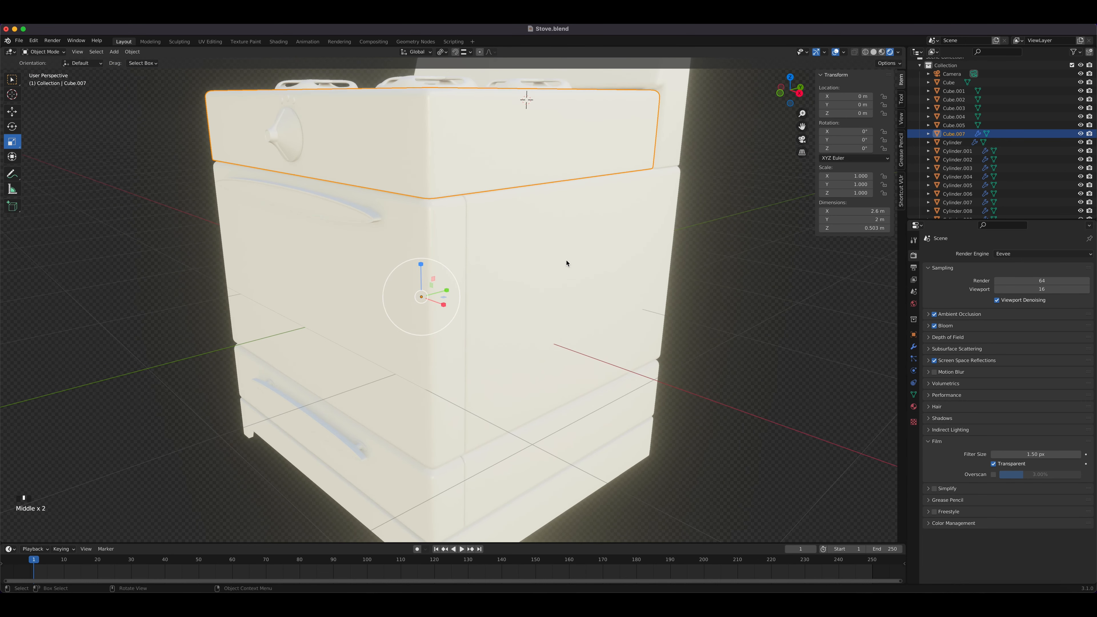
scroll(513, 238, down, 3)
middle_drag(514, 237, 504, 240)
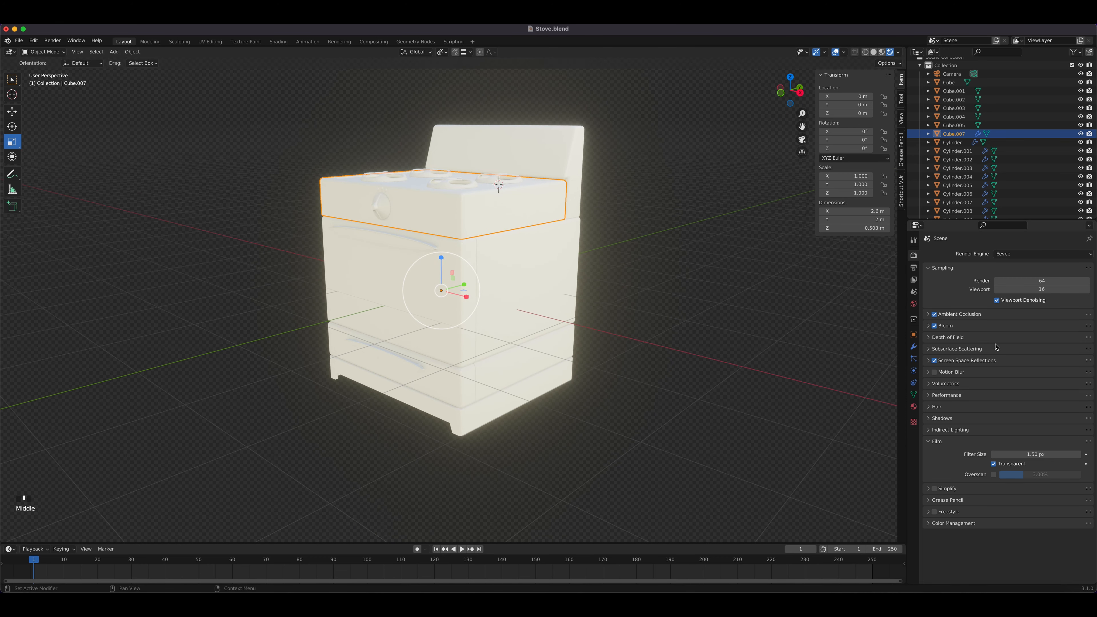
click(934, 326)
scroll(546, 274, up, 3)
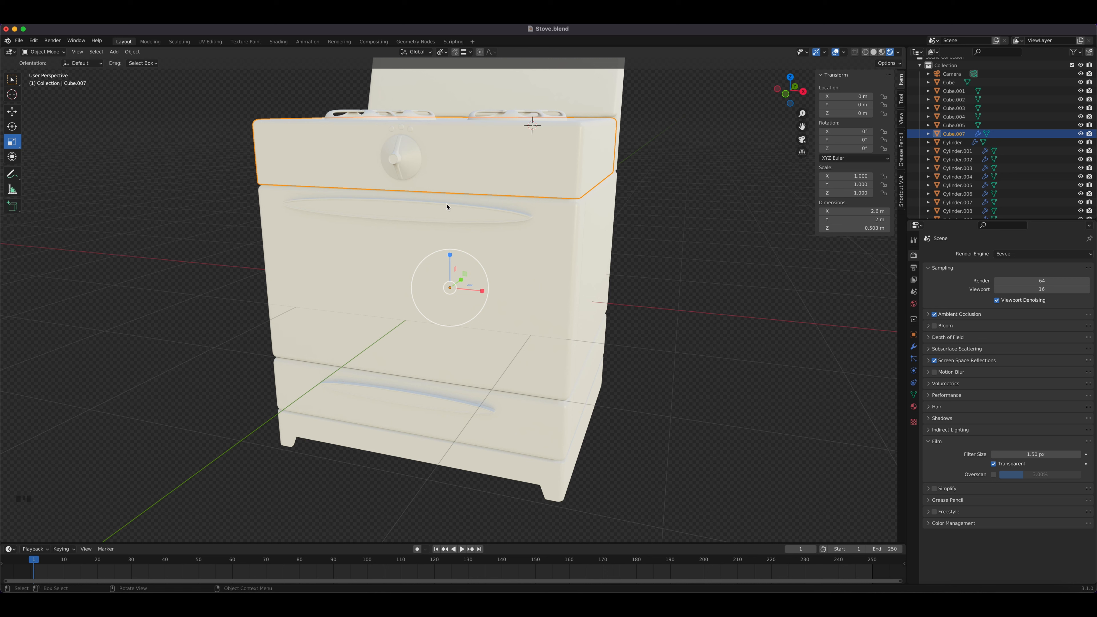
Step: Check the kitchen reference in Chrome, return to Blender and replace the oven door's material with a new one named Metal Green
click(185, 590)
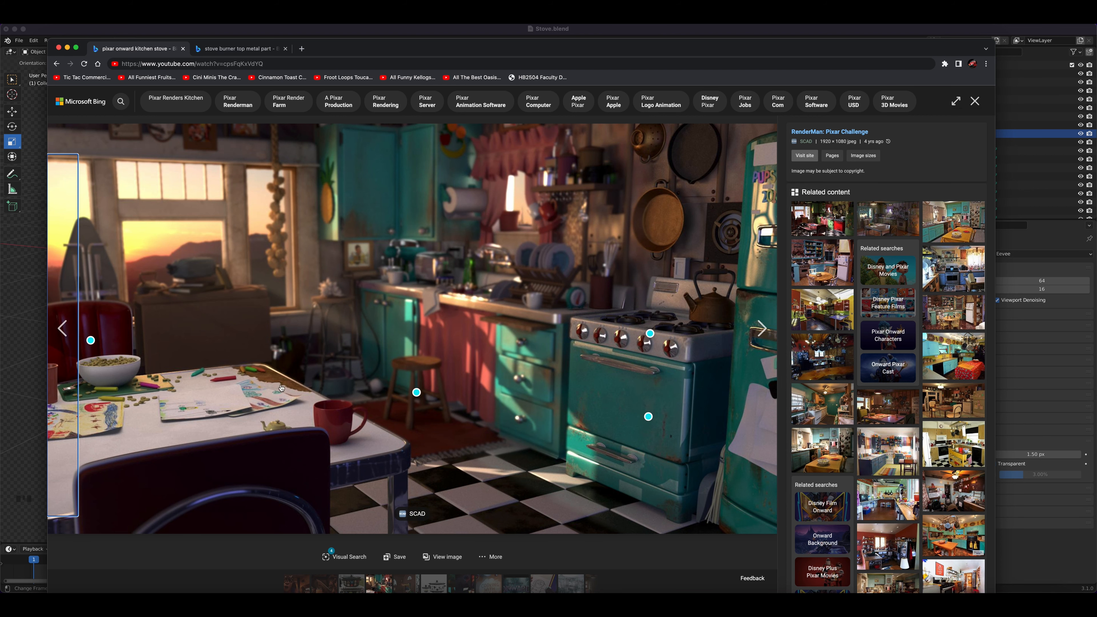
click(31, 293)
click(549, 315)
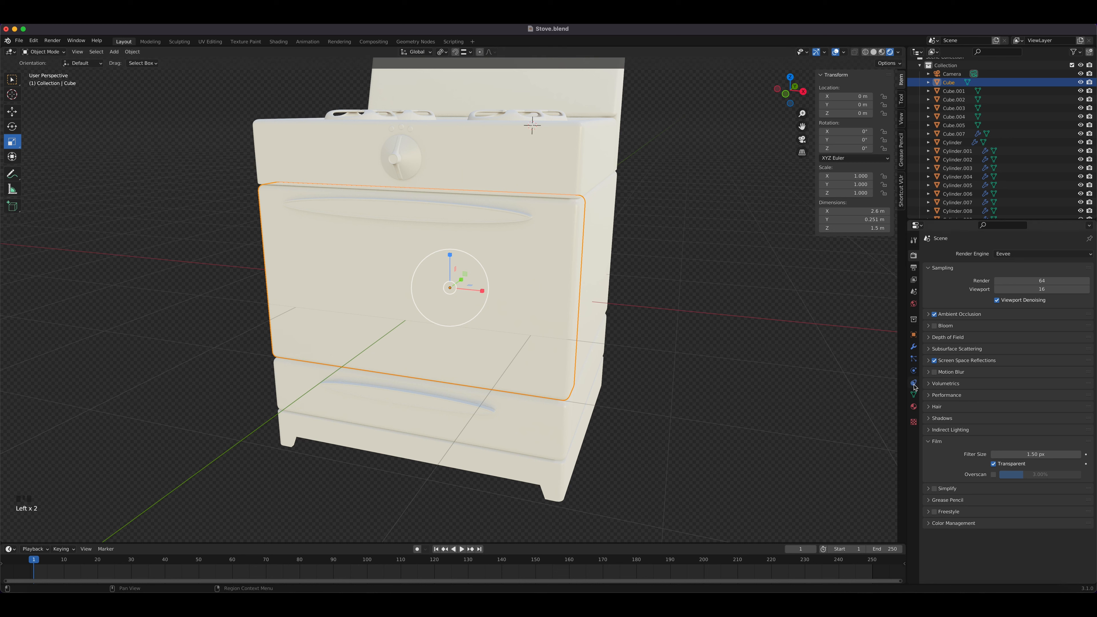
click(913, 406)
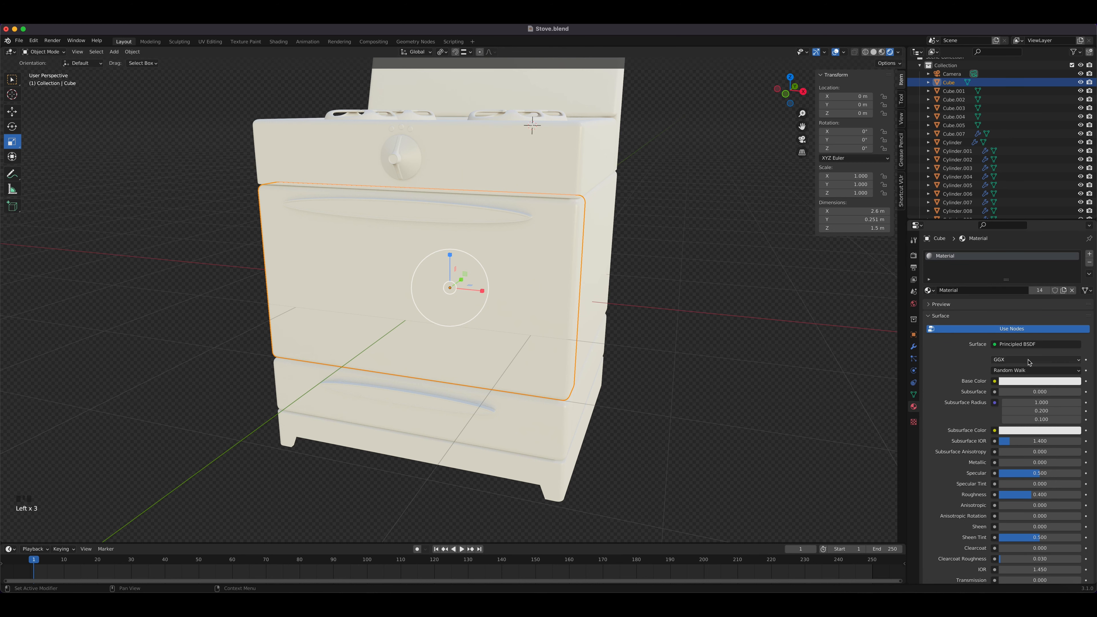
click(1090, 264)
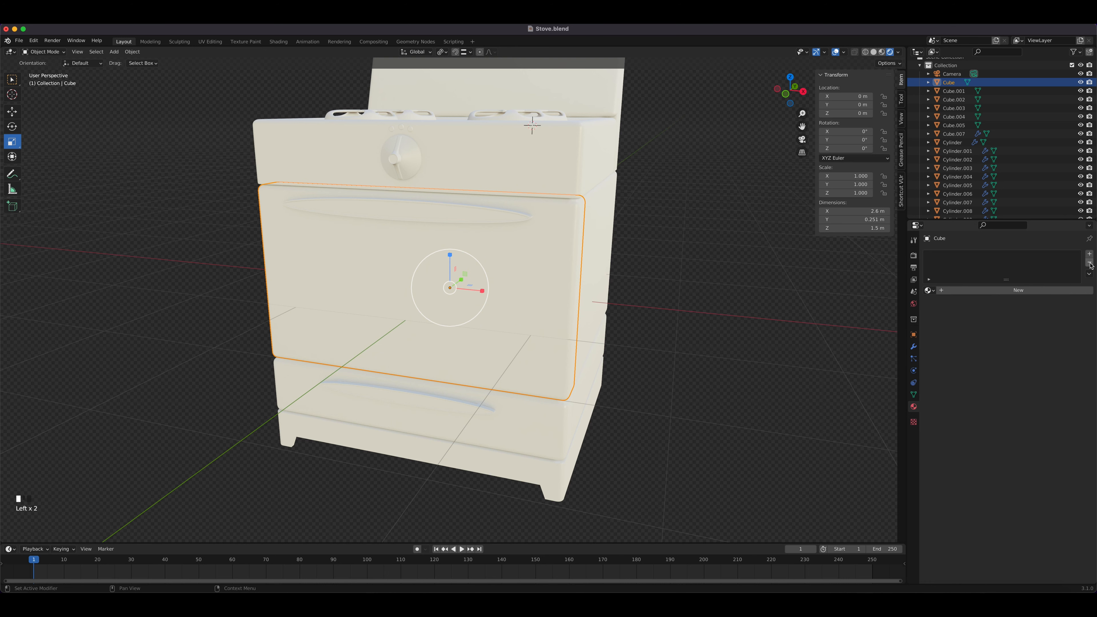
click(996, 290)
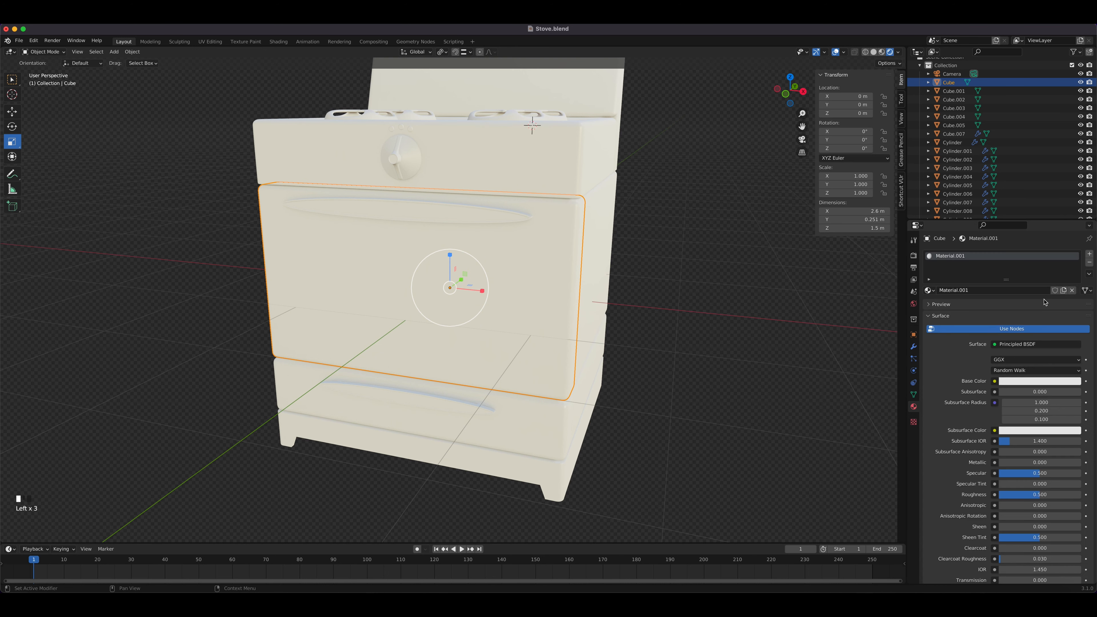
double_click(956, 256)
text(Metal Green)
key(Return)
Step: Set the Metal Green material's Metallic to 1.000 and its base color to a bright teal green
drag(1004, 462, 1086, 462)
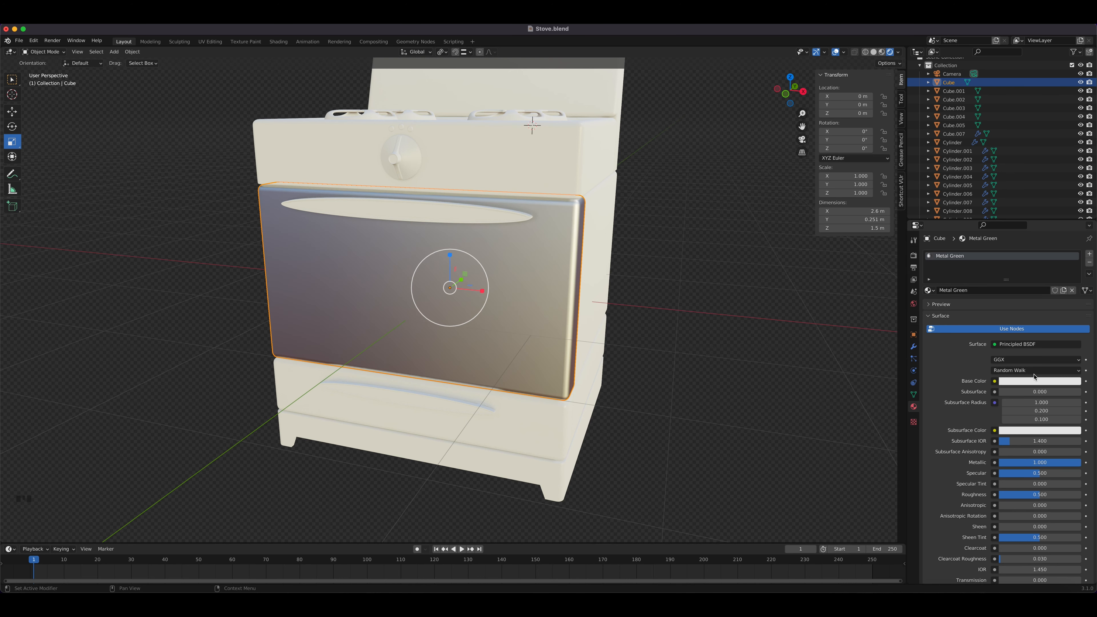
click(1040, 382)
click(1027, 286)
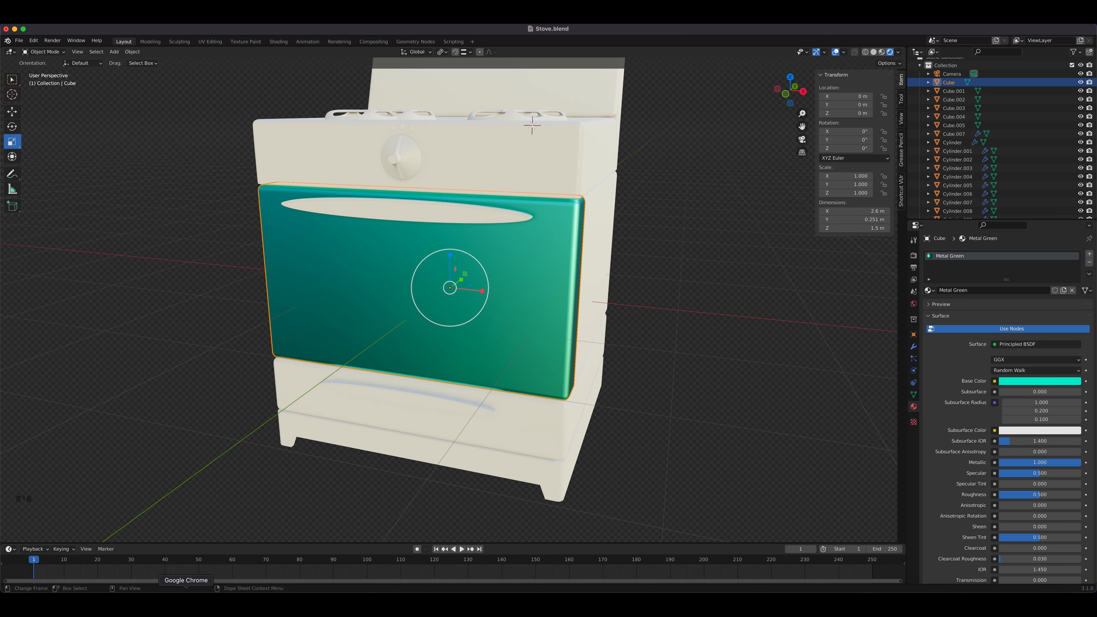
Step: Compare the color with the stove in the Chrome reference, return to Blender and darken Metal Green's base color slightly
click(187, 603)
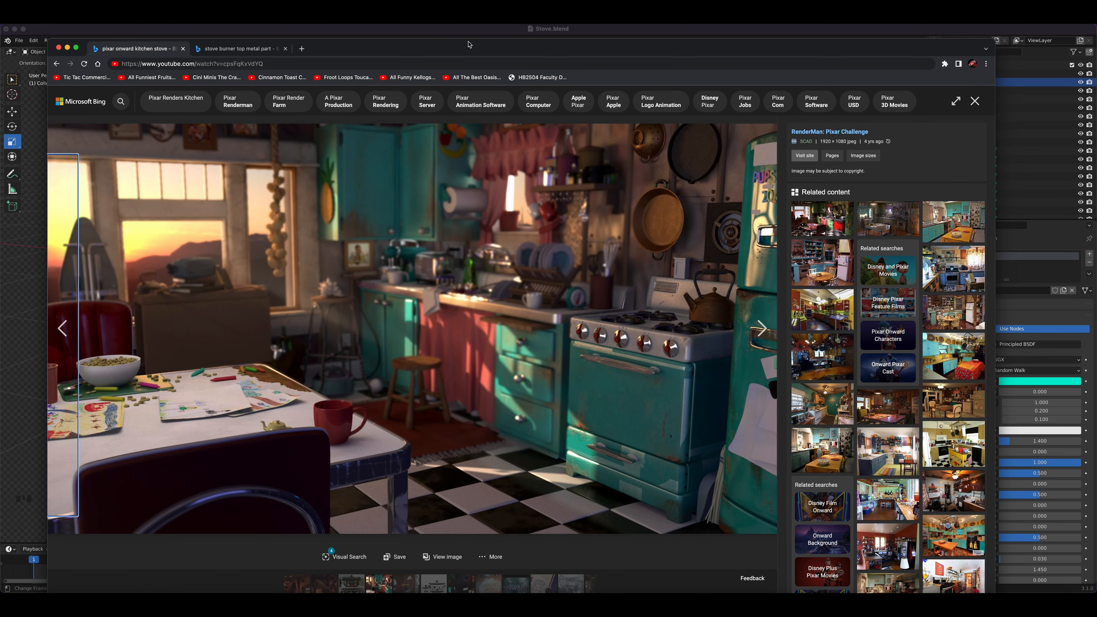
drag(398, 48, 375, 37)
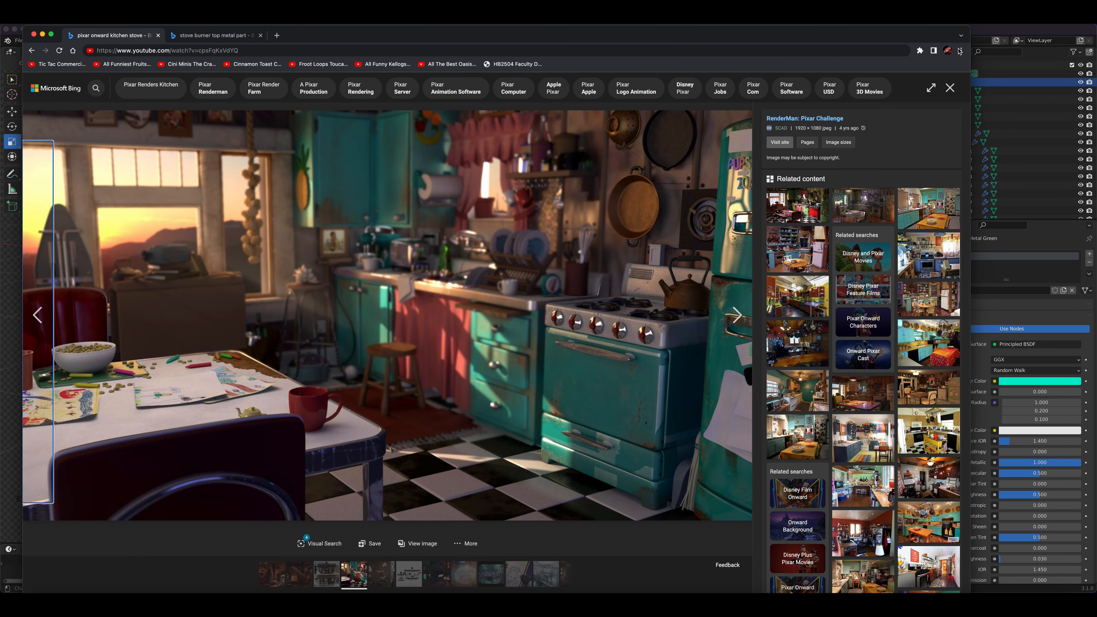
click(989, 30)
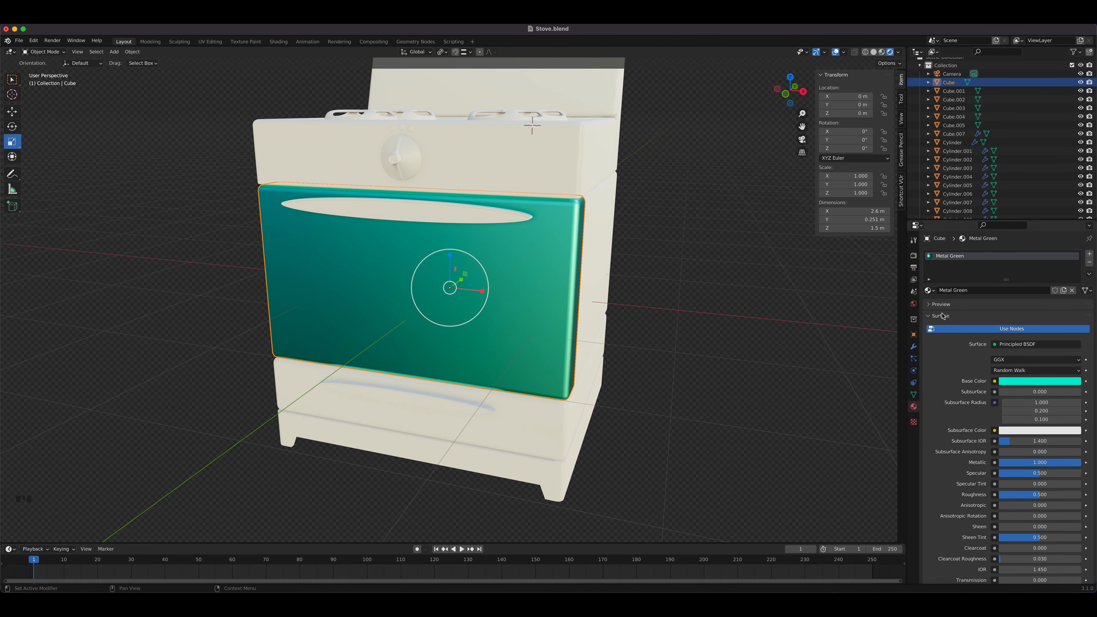
click(1070, 381)
click(1074, 271)
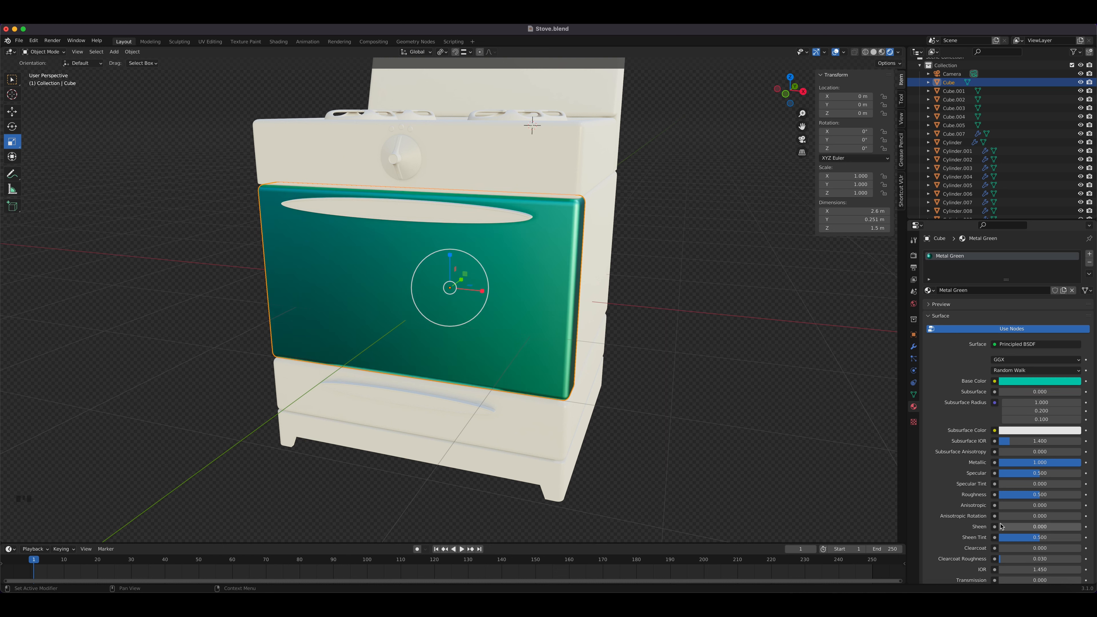
Step: Set Metal Green's Clearcoat to 1.000 and its Roughness to 0.199
drag(1003, 548, 1080, 548)
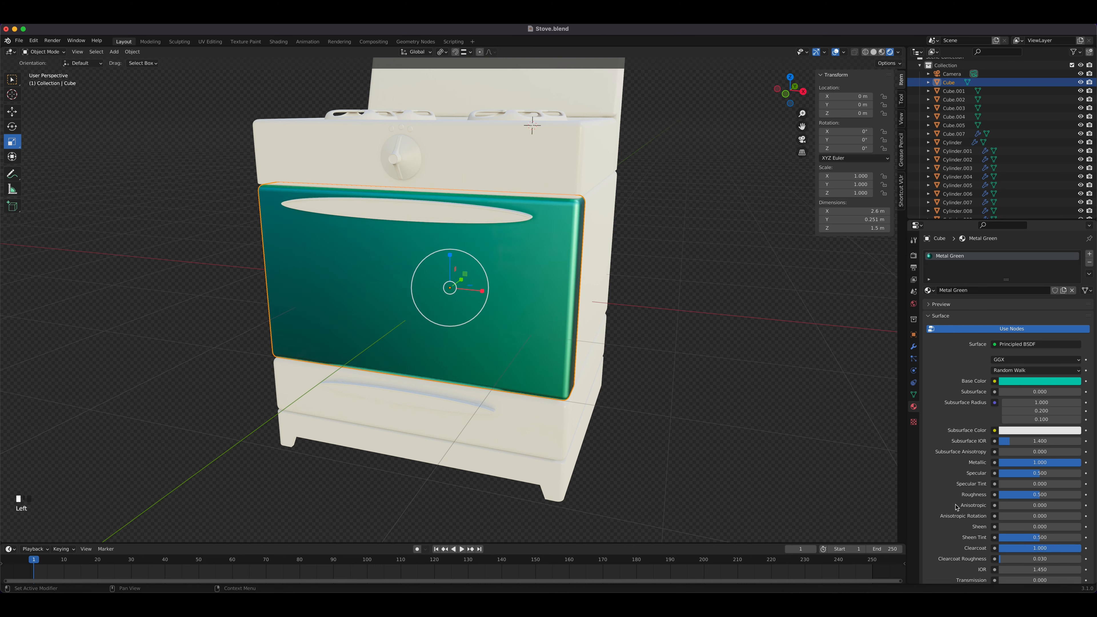
drag(1036, 494, 1013, 494)
mouse_move(544, 311)
middle_down()
mouse_move(522, 299)
mouse_move(536, 275)
mouse_move(564, 286)
mouse_move(536, 298)
middle_up()
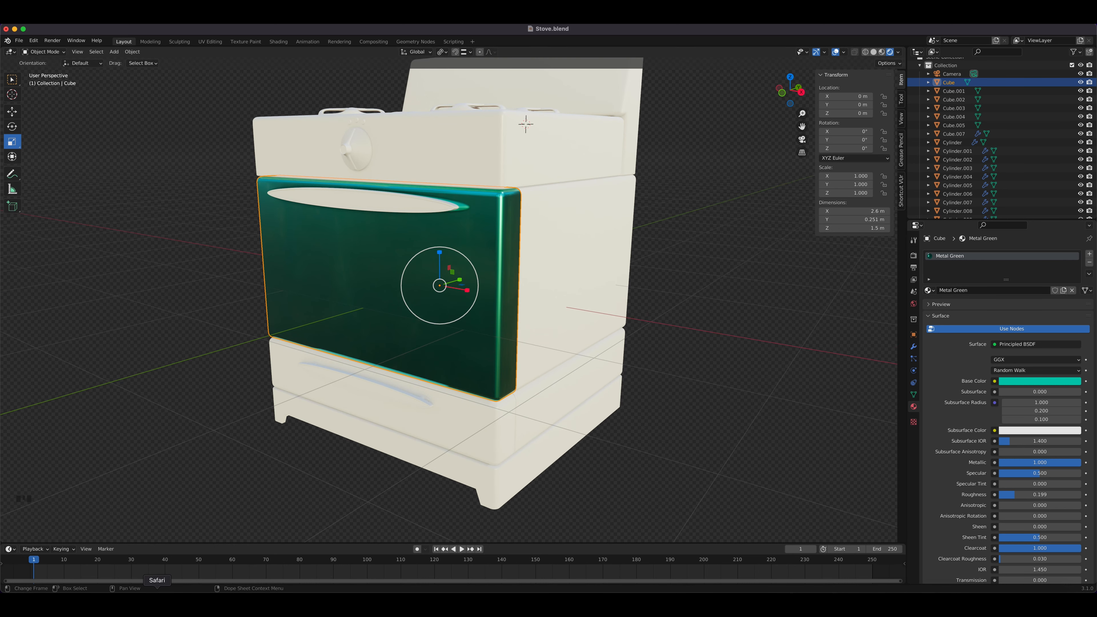
Step: Check the reference stove in Chrome again, return to Blender and assign Metal Green to the oven body behind the door
click(186, 605)
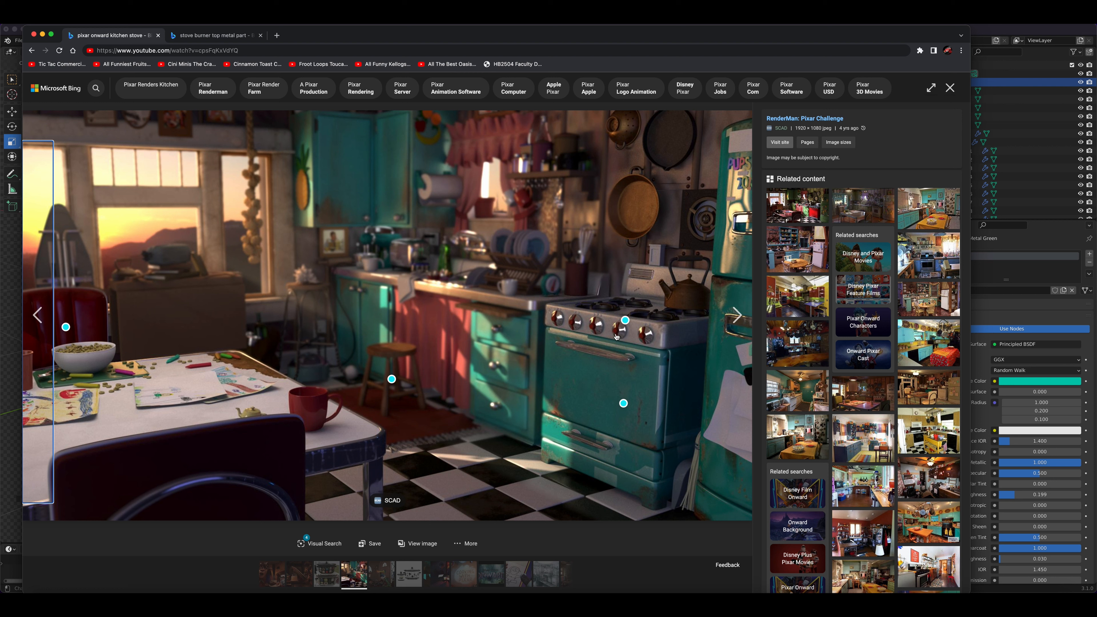
click(15, 259)
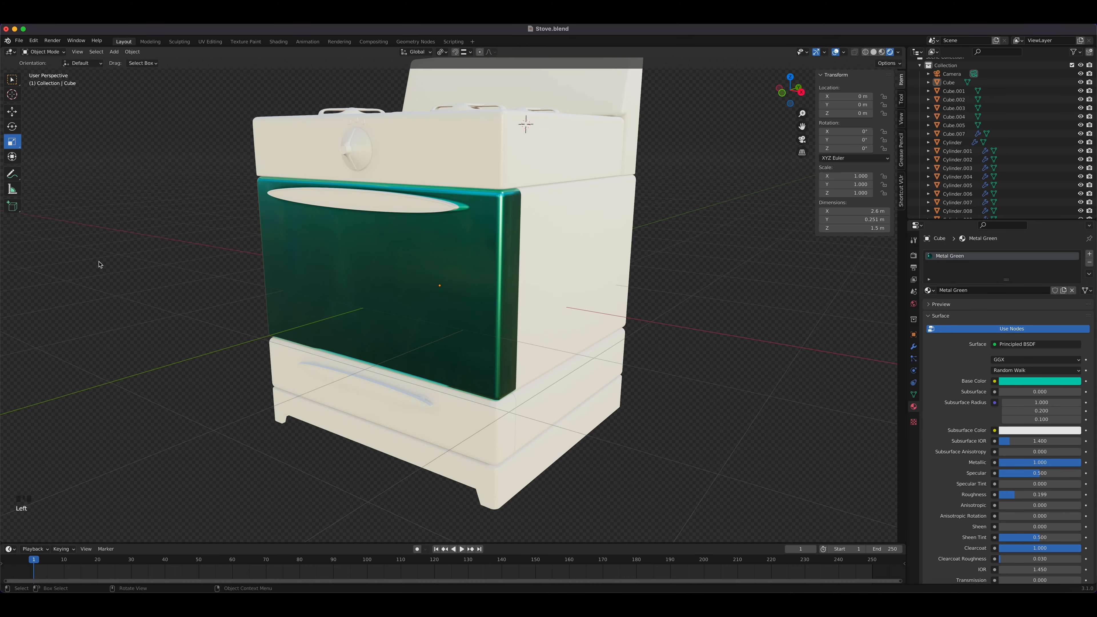
click(553, 343)
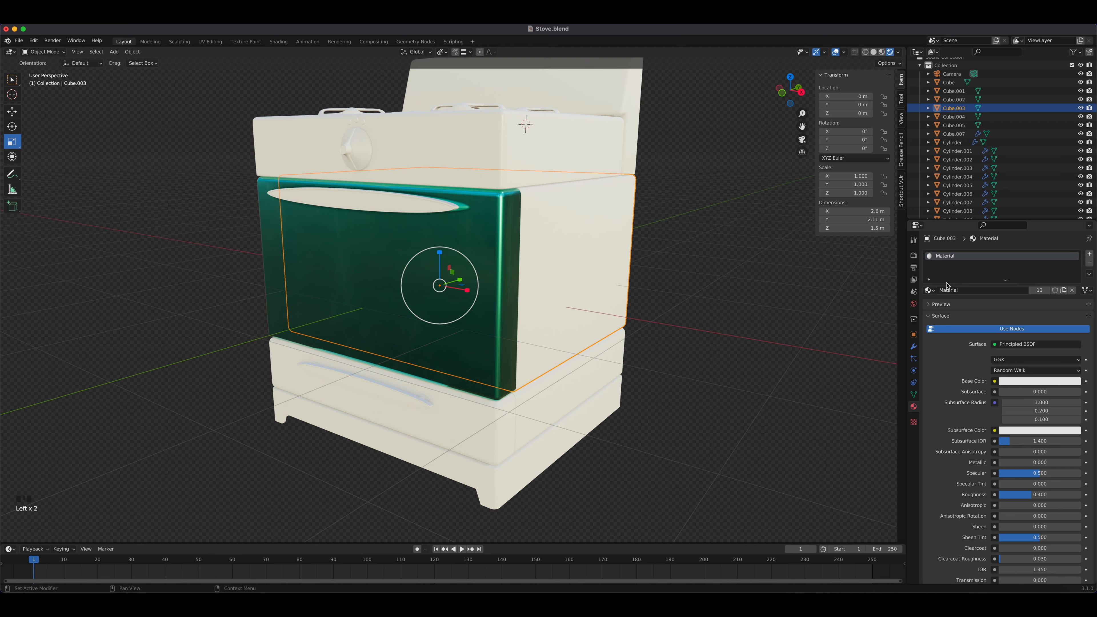
click(929, 290)
click(952, 311)
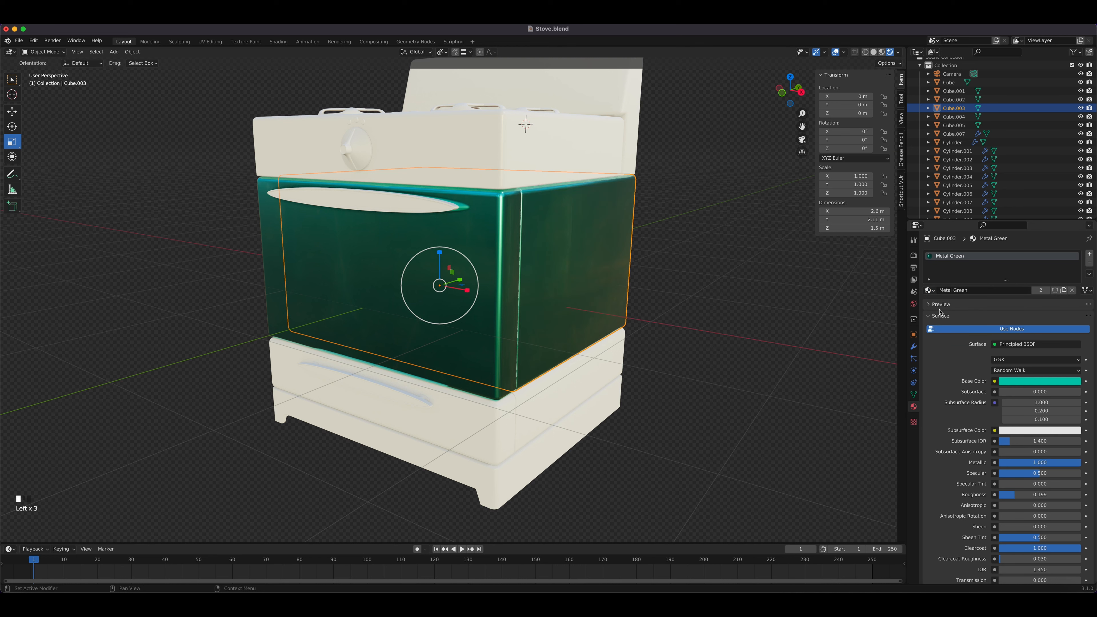
Step: Assign the Metal Green material to the lower drawer's body, the drawer front and the footed bottom section
click(551, 384)
click(929, 290)
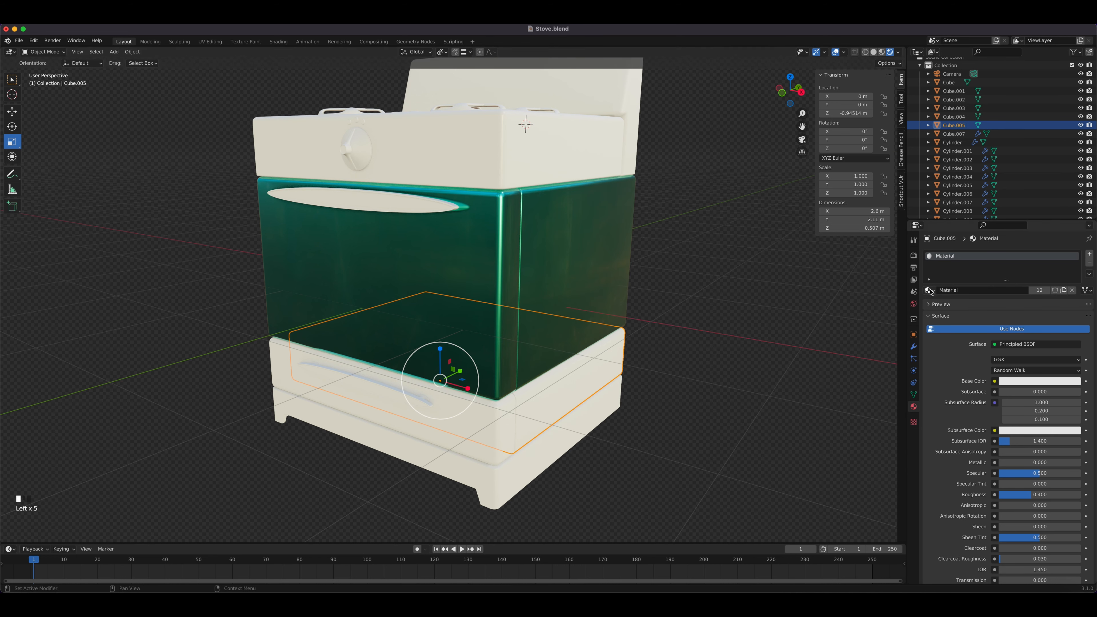
click(953, 311)
click(508, 453)
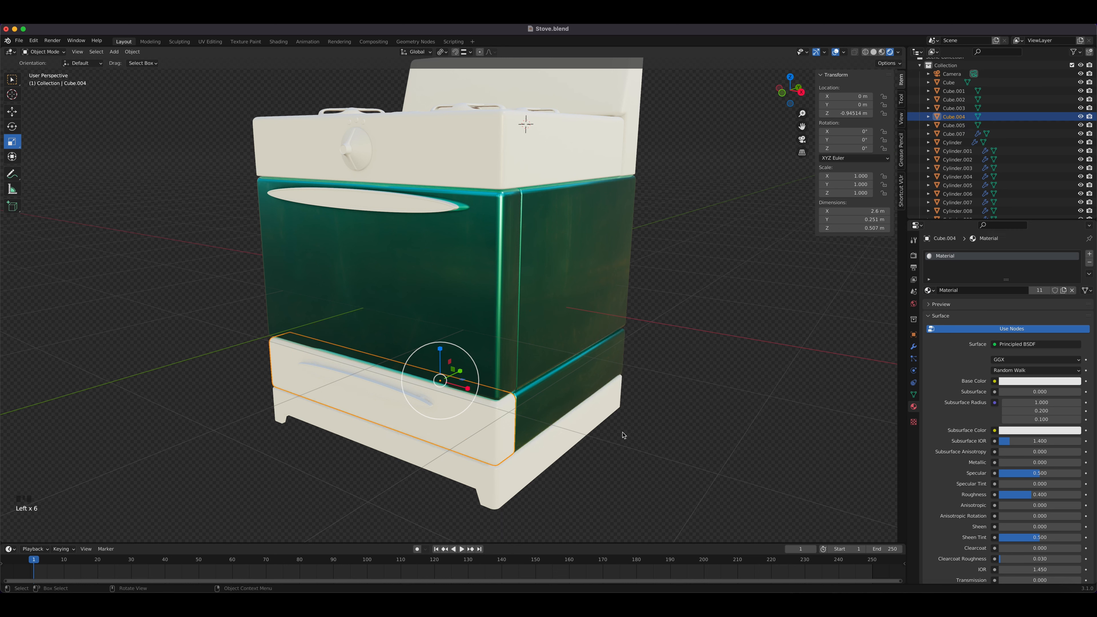
click(930, 290)
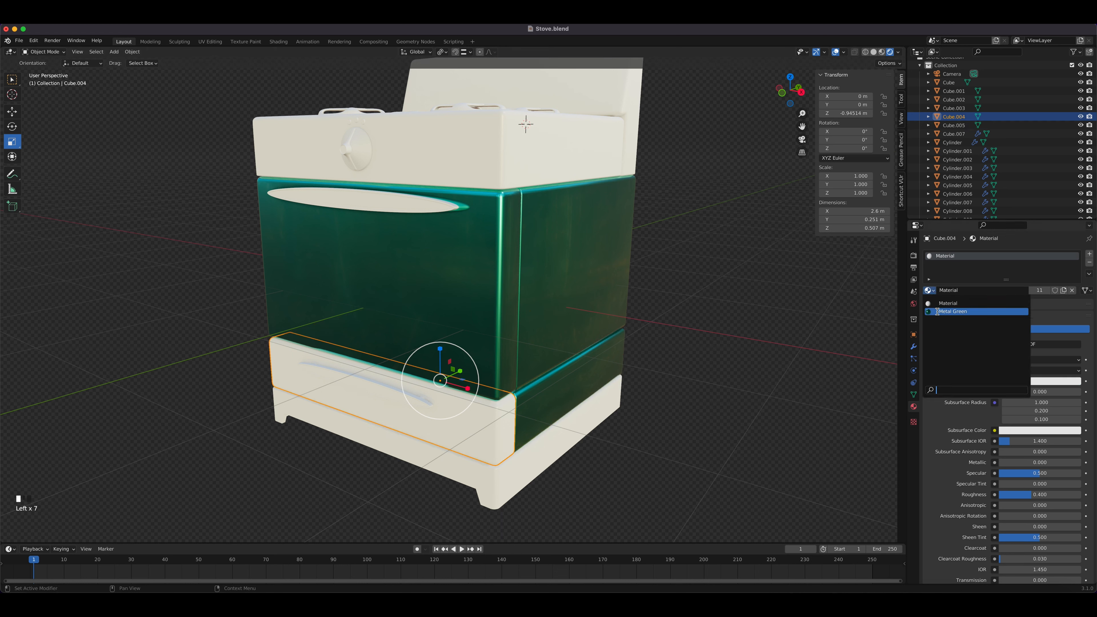
click(952, 311)
click(509, 501)
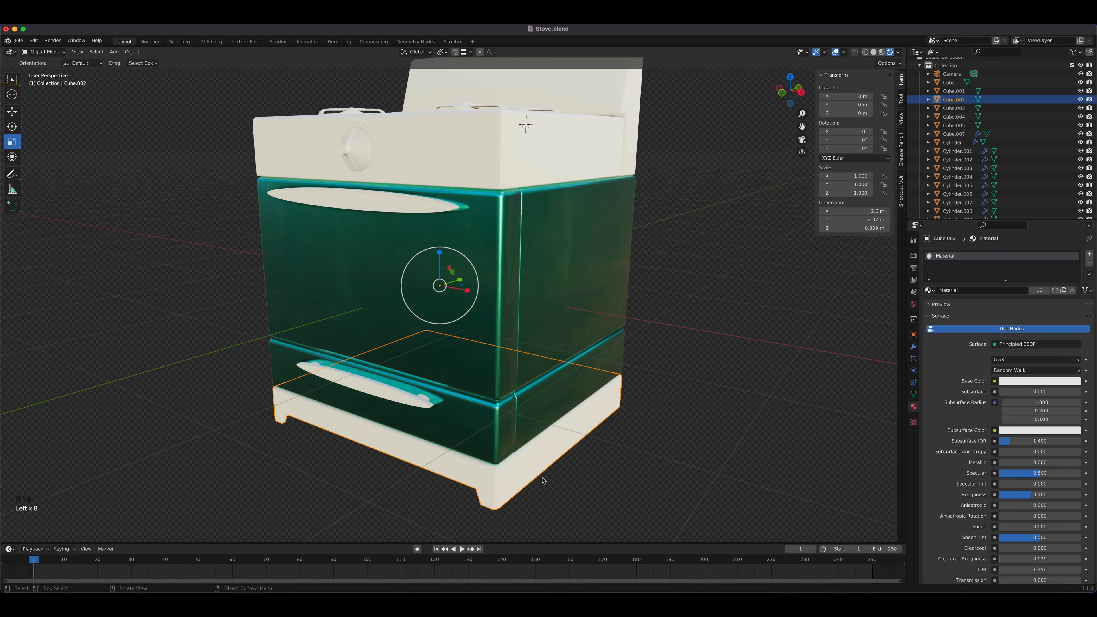
click(929, 290)
click(953, 311)
Step: Give the oven door's handle bar a new material with Metallic 1.000 and a light grey base color
click(404, 170)
mouse_move(434, 235)
middle_down()
mouse_move(427, 203)
mouse_move(421, 218)
middle_up()
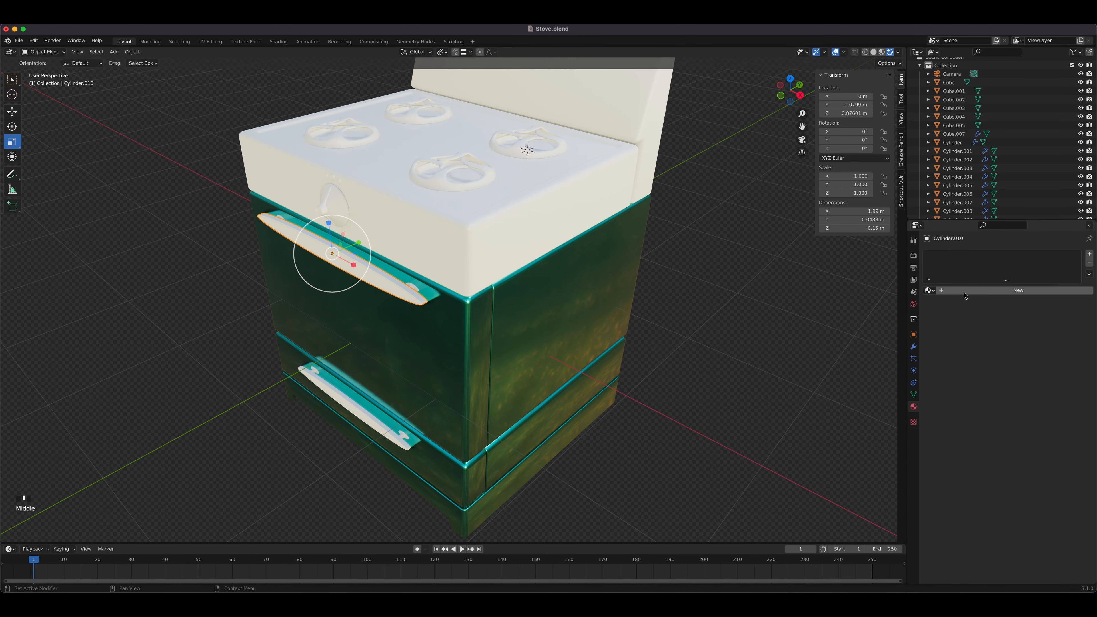
click(1018, 290)
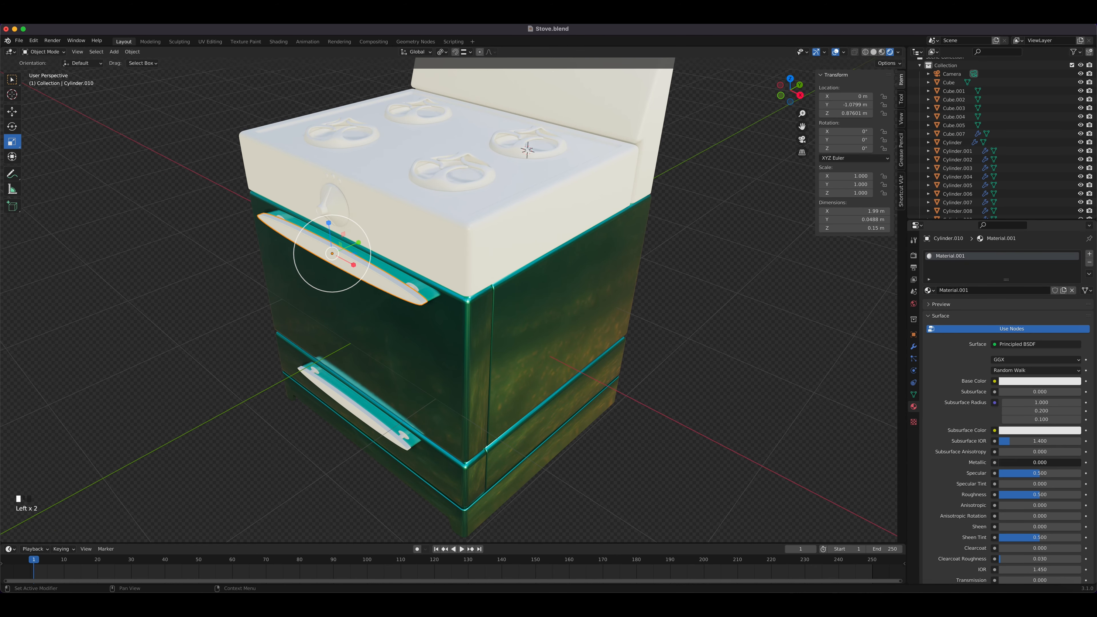
drag(1013, 462, 1080, 462)
click(1040, 381)
drag(1075, 281, 1075, 298)
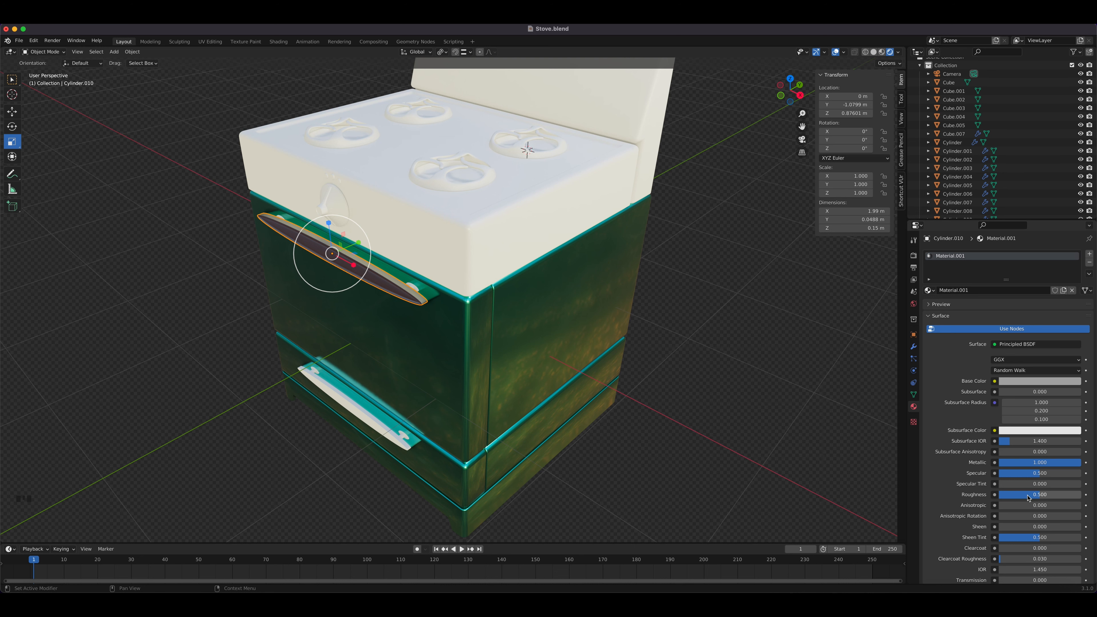
Step: Set the oven door handle material's Roughness to 0.091 and assign the same Material.001 to the handle's mounts
drag(1033, 496, 1004, 496)
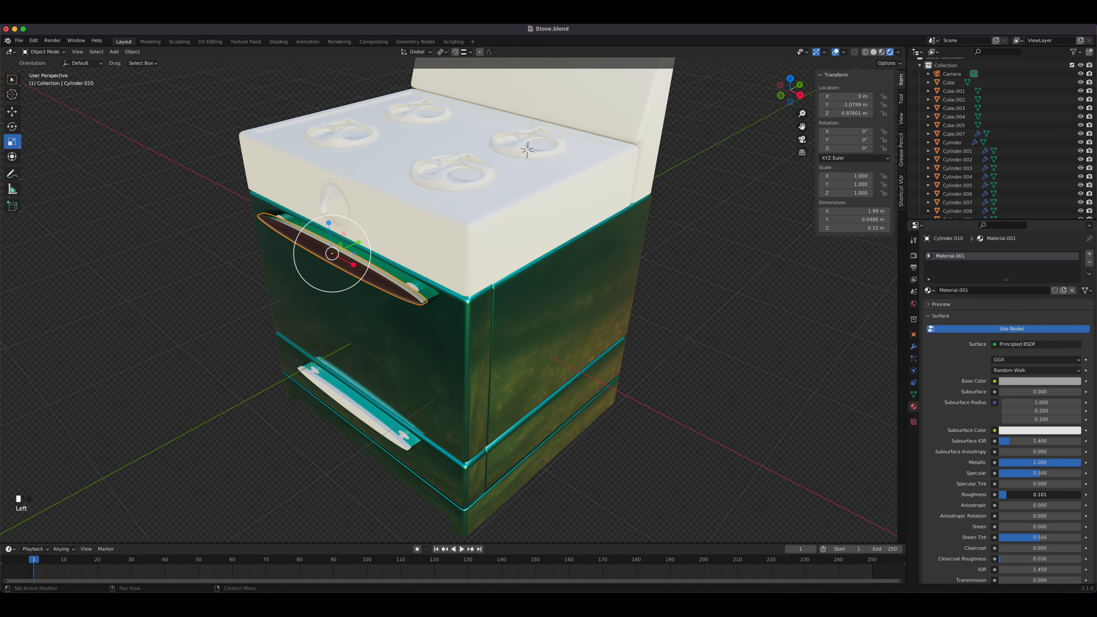
scroll(429, 255, up, 2)
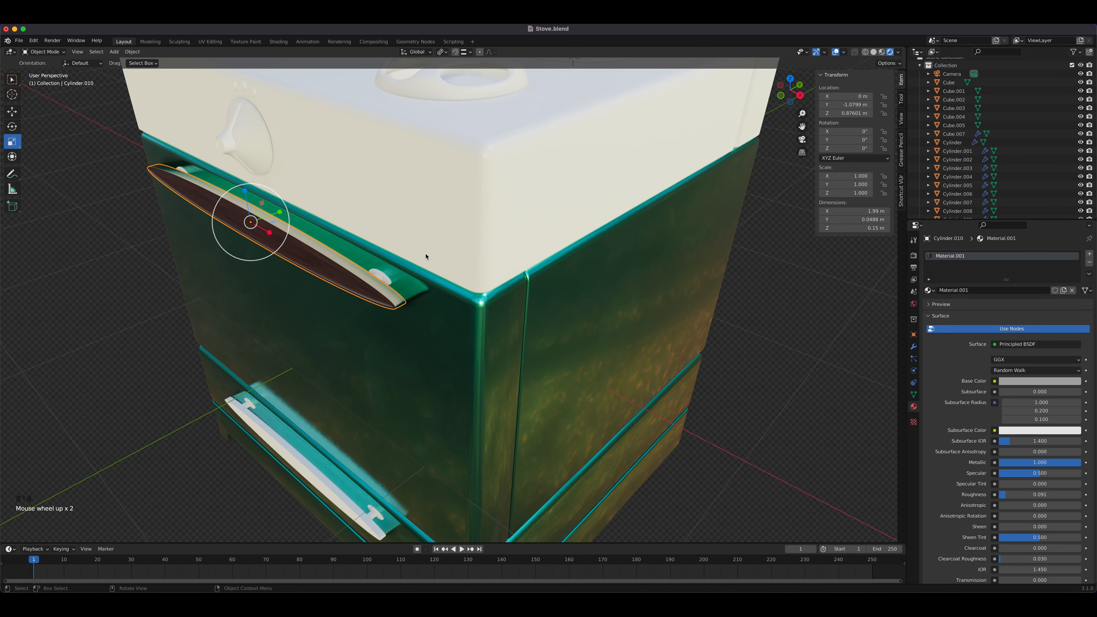
click(382, 281)
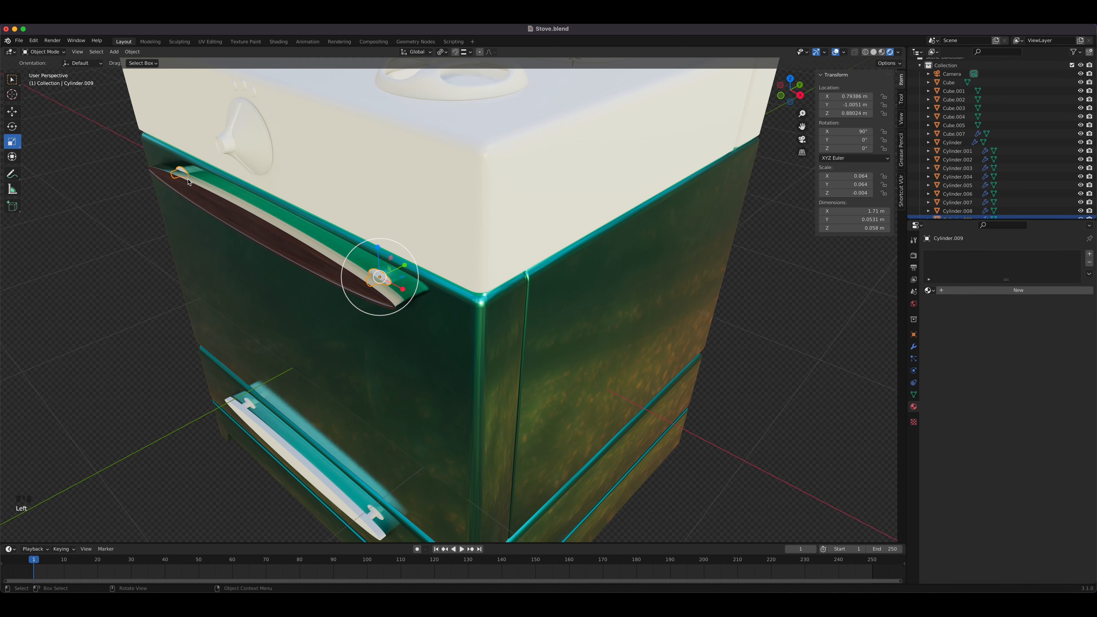
shift+click(182, 173)
click(384, 279)
click(929, 290)
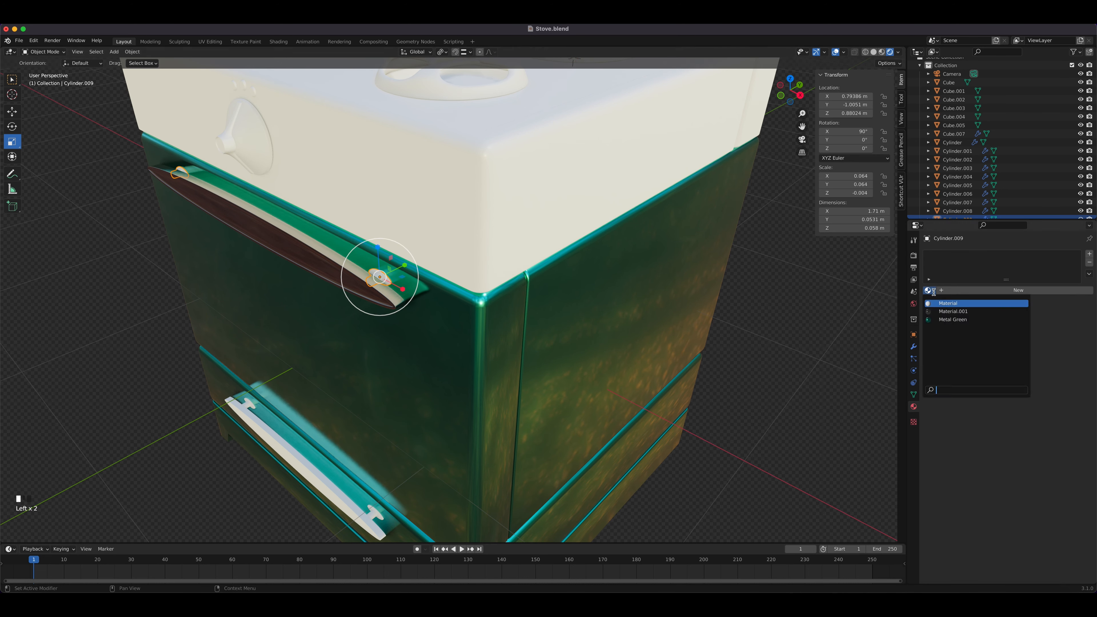
click(940, 312)
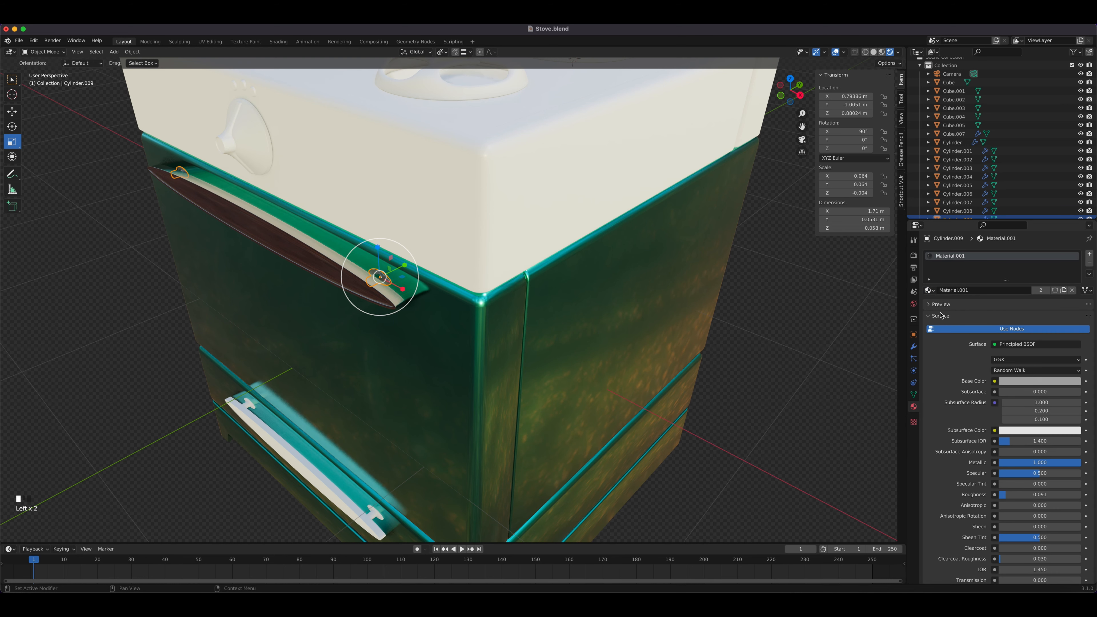
Step: Assign Material.001 to the lower drawer's handle bar and to its mounts
click(305, 483)
click(928, 290)
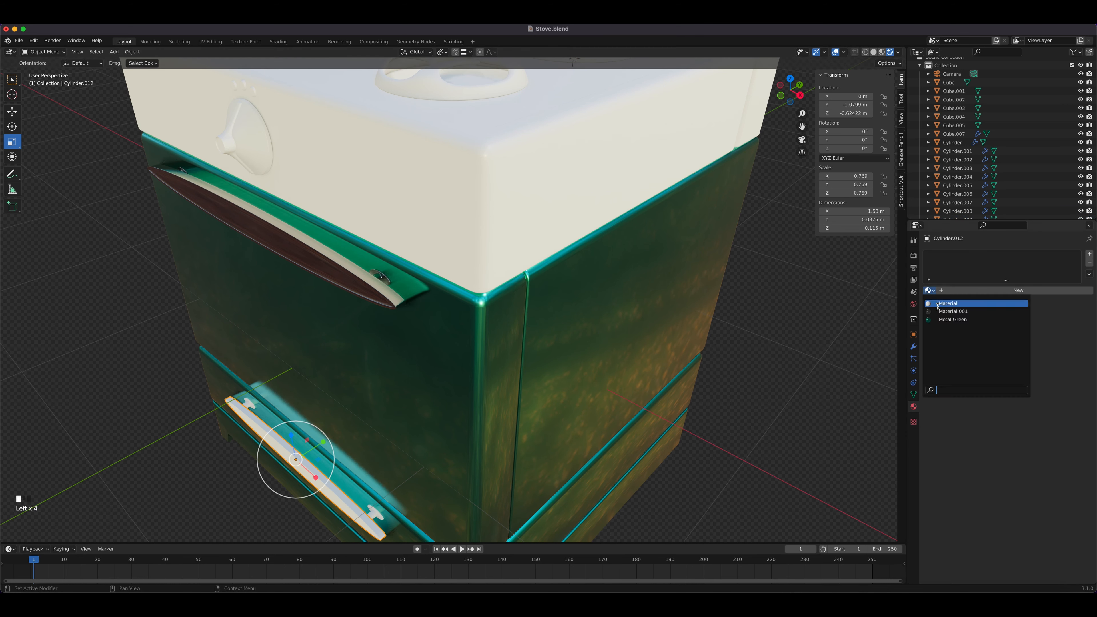
click(937, 312)
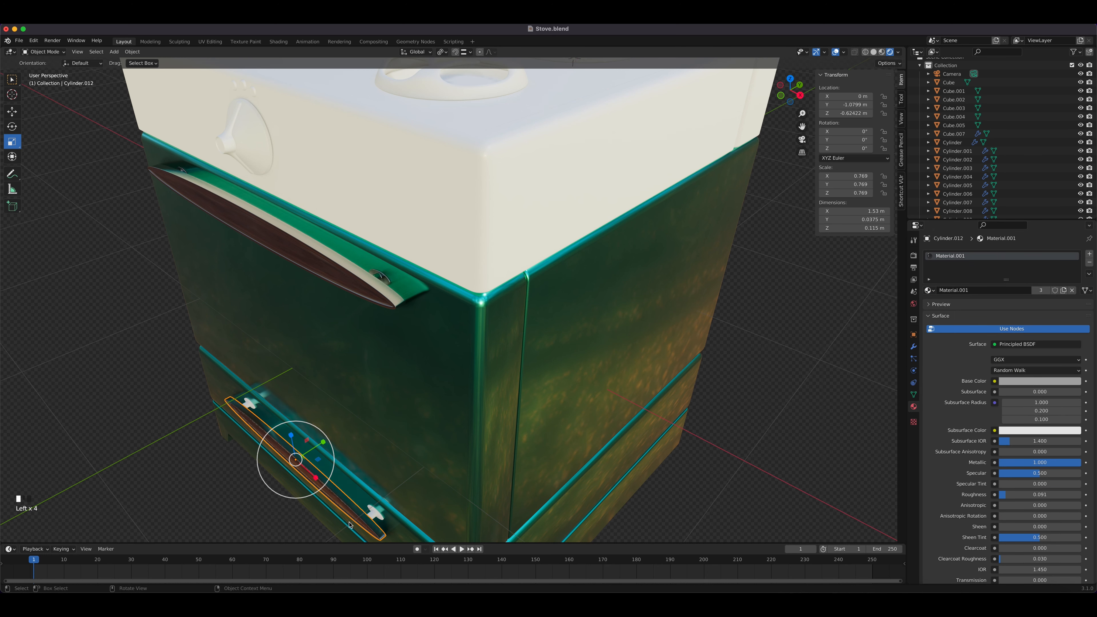
click(374, 514)
click(928, 290)
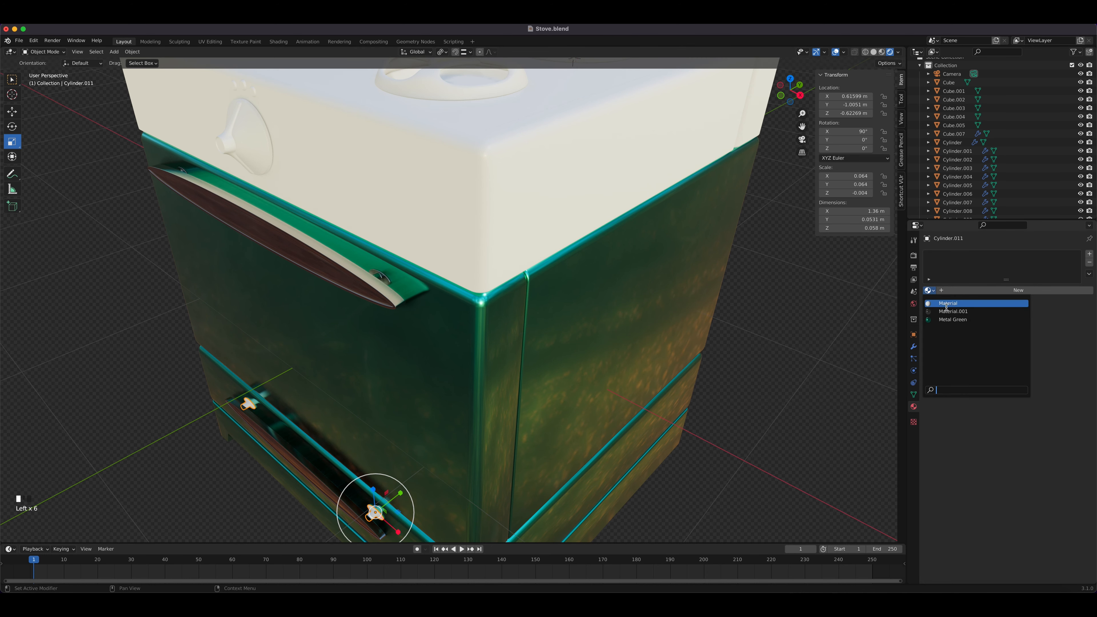
click(951, 311)
Step: Set the cooktop body material's Metallic to 1.000, then compare it with the reference stove in Chrome and return to Blender
mouse_move(562, 303)
middle_down()
mouse_move(594, 282)
mouse_move(563, 318)
middle_up()
shift+middle_drag(531, 245, 512, 362)
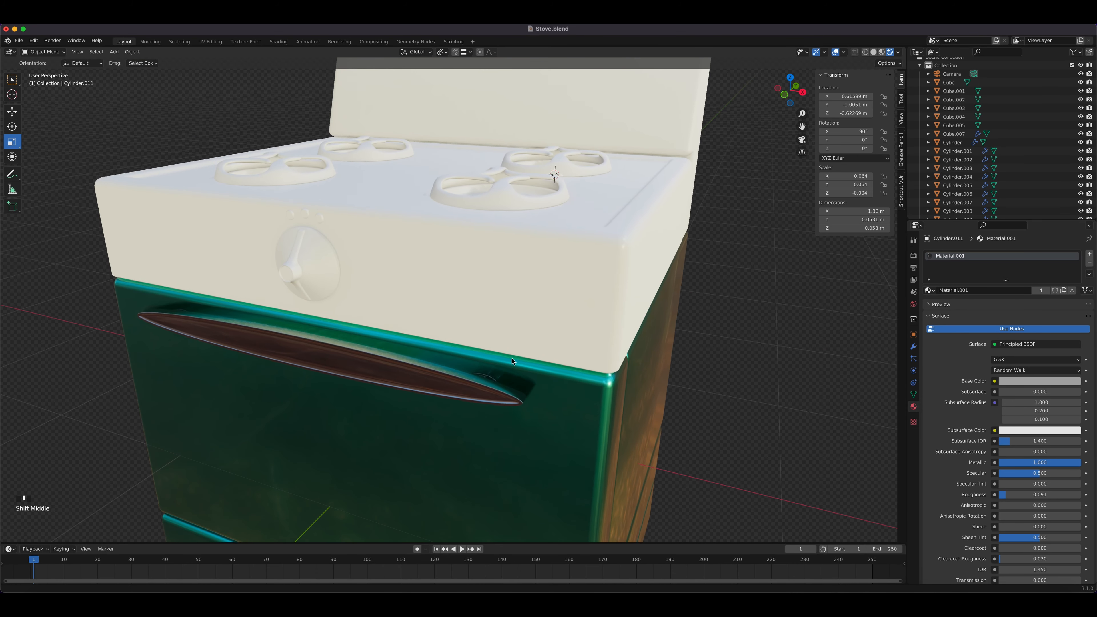
click(568, 314)
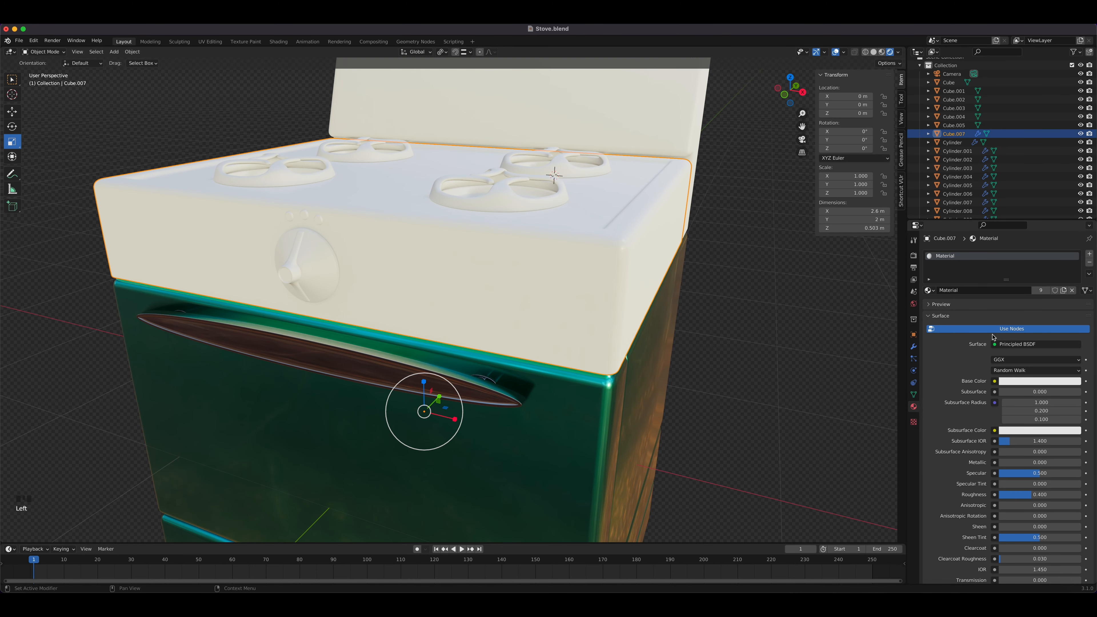
drag(1006, 463, 1082, 463)
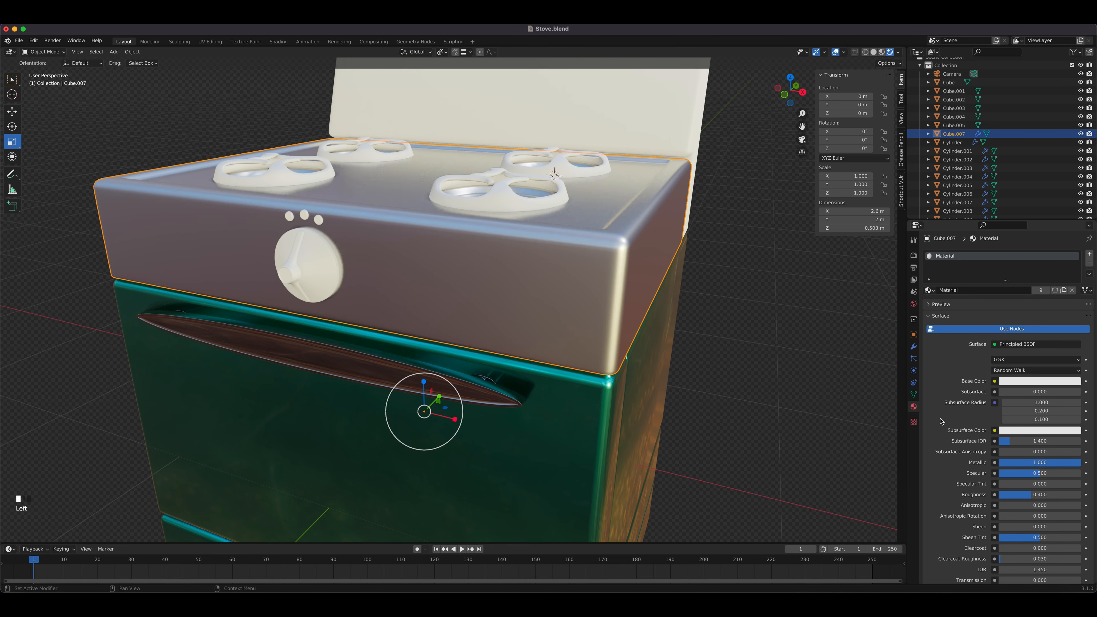
click(186, 591)
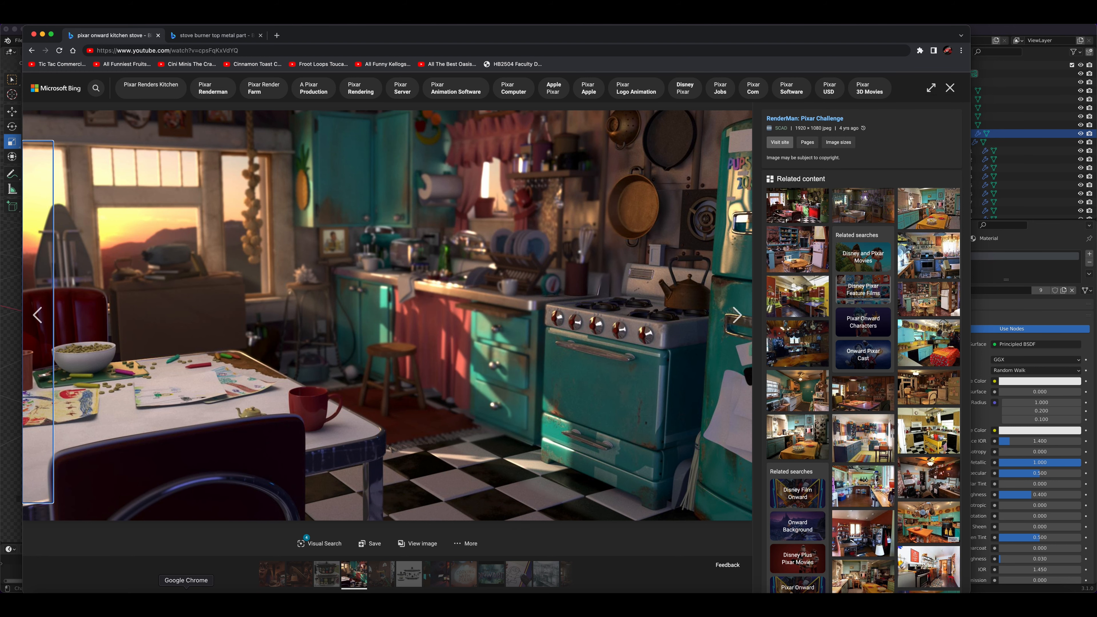
click(5, 532)
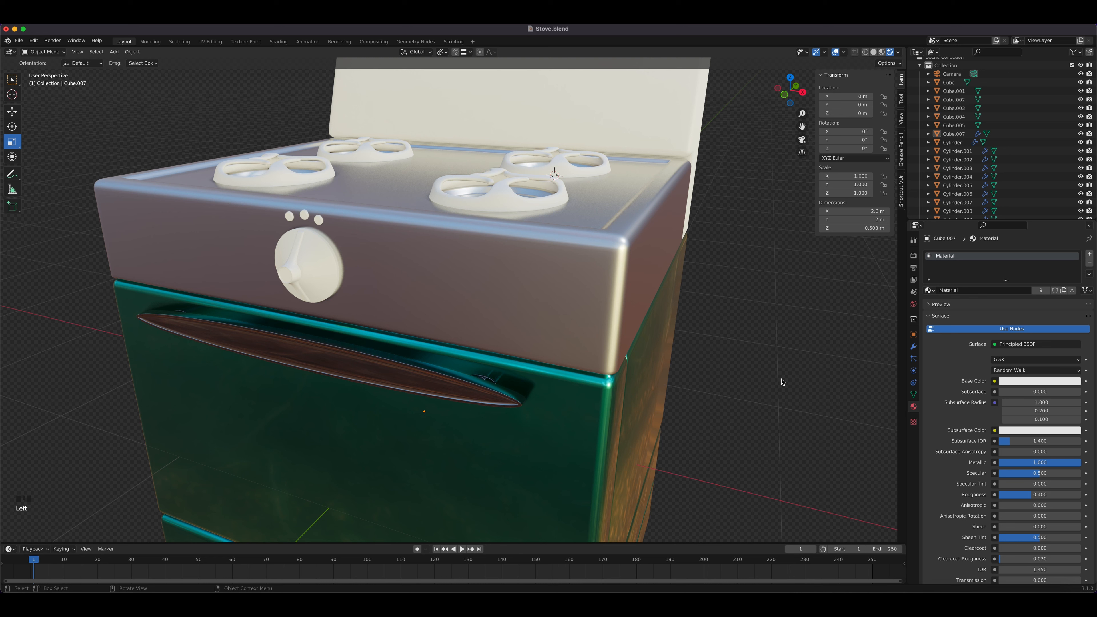
Step: Try the cooktop material with Roughness 0.125 and its base color darkened to a grey of Value 0.458
drag(1036, 494, 1004, 494)
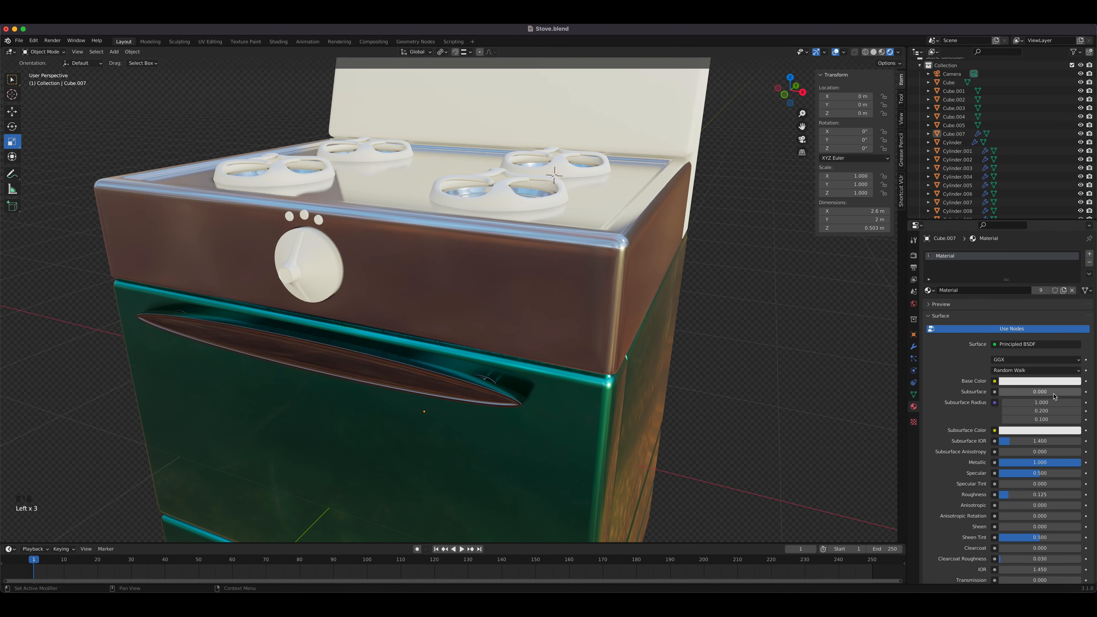
click(1047, 381)
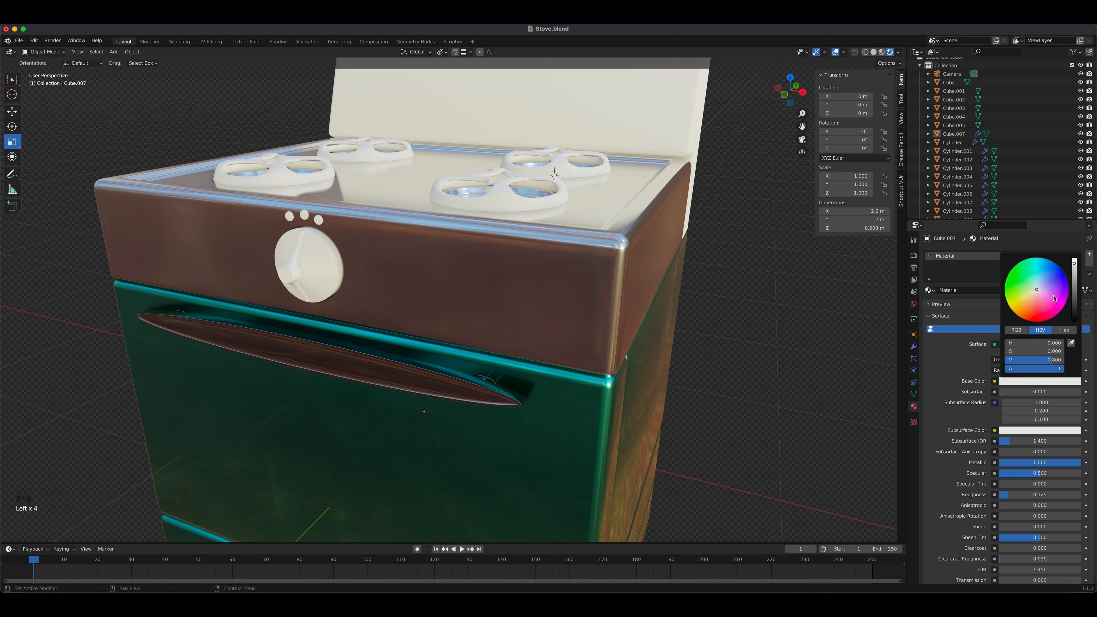
drag(1074, 268, 1074, 259)
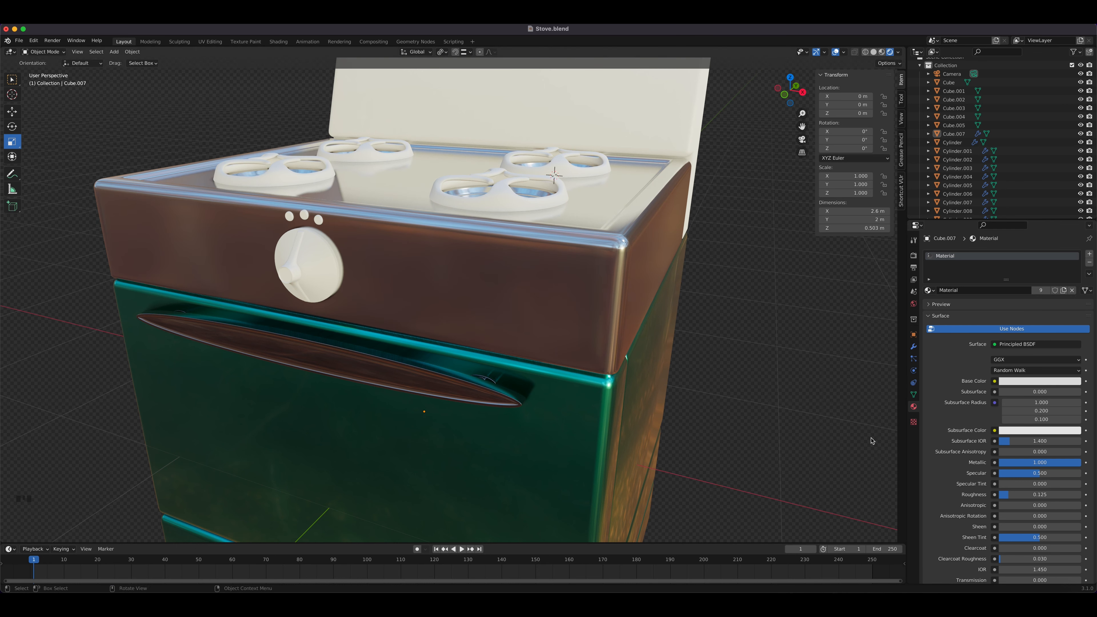
click(1039, 381)
click(1042, 381)
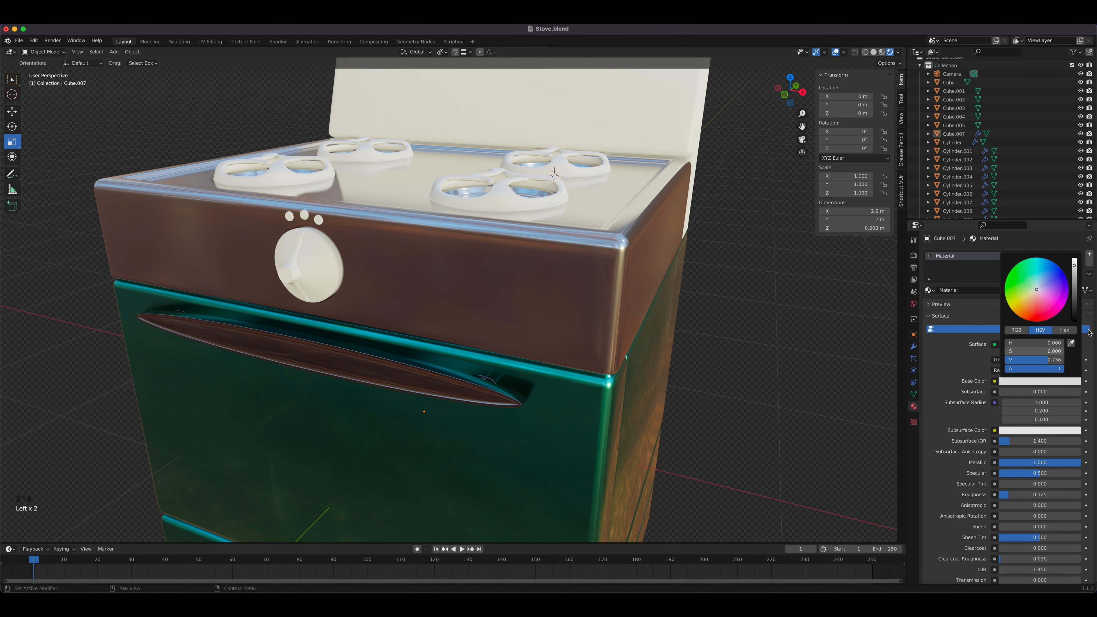
click(1059, 381)
middle_drag(458, 242, 440, 142)
Step: Check the reference stove in Chrome, return to Blender, and set the cooktop material to Roughness 0.452 with a light grey base color
click(186, 592)
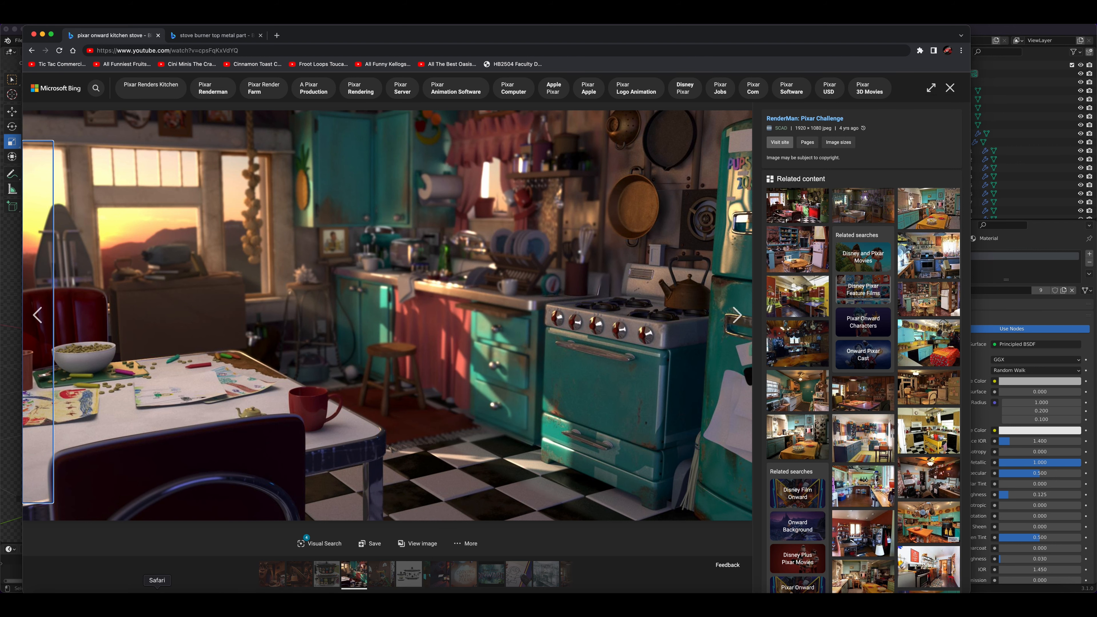
click(253, 603)
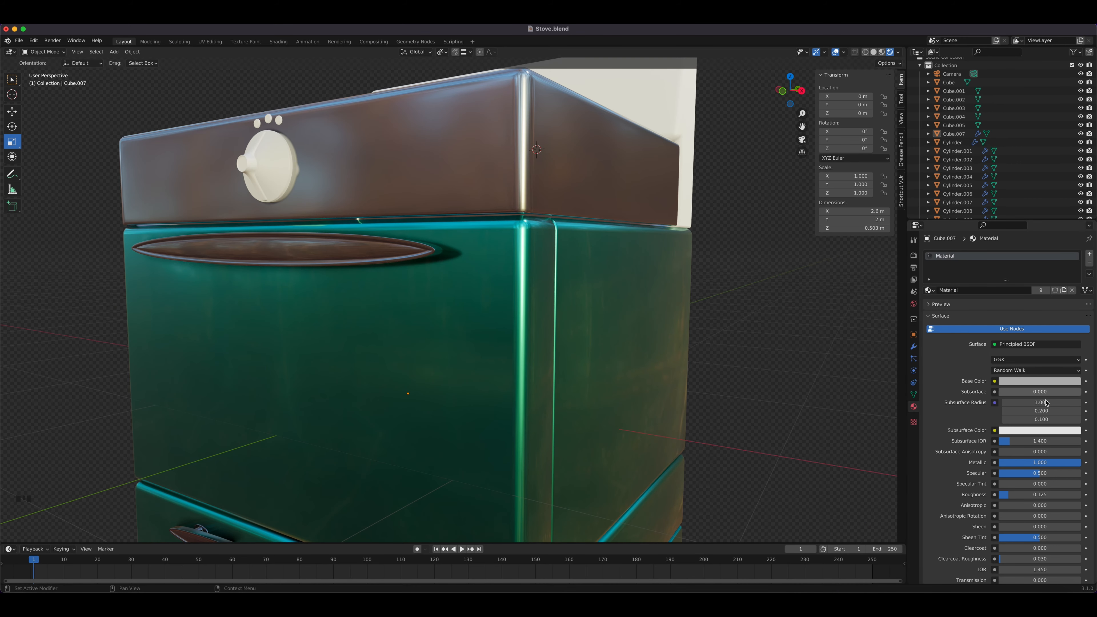
drag(1010, 494, 1034, 494)
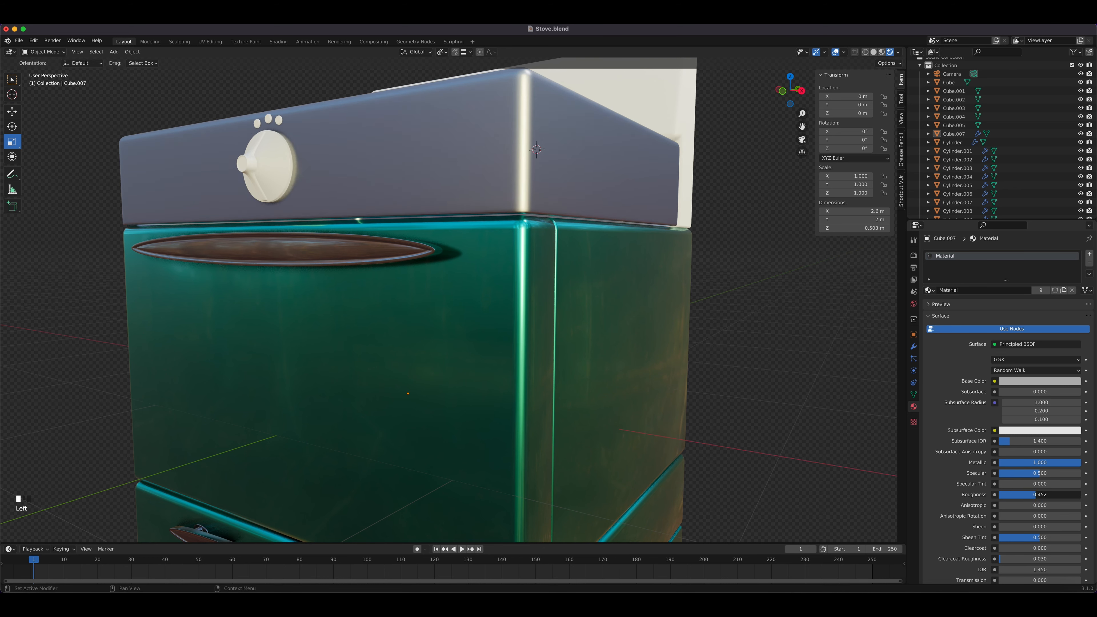
click(1052, 381)
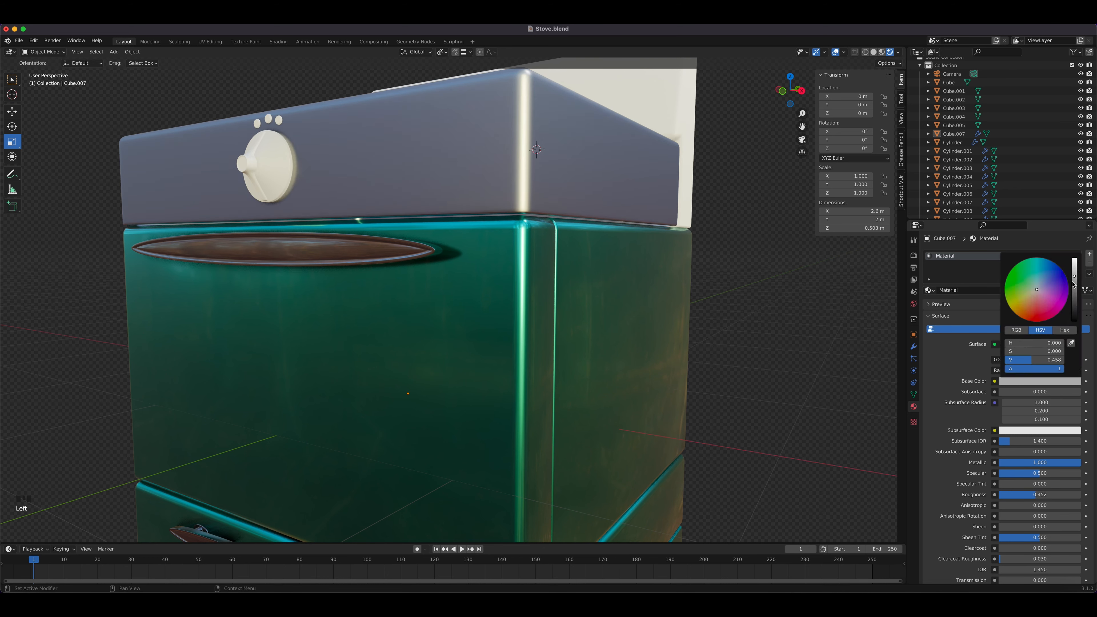
drag(1074, 276, 1074, 269)
middle_drag(648, 281, 623, 313)
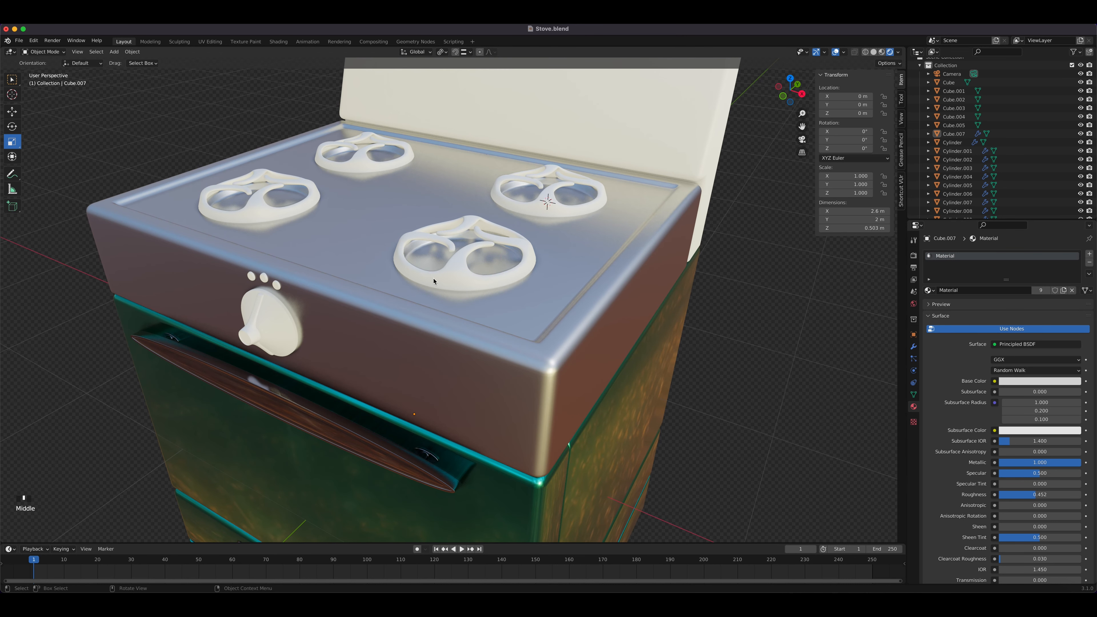
Step: Save the file and give the front-right burner grate a new material with black base color, Metallic 1.000 and Roughness 0.842
click(442, 274)
key(super+s)
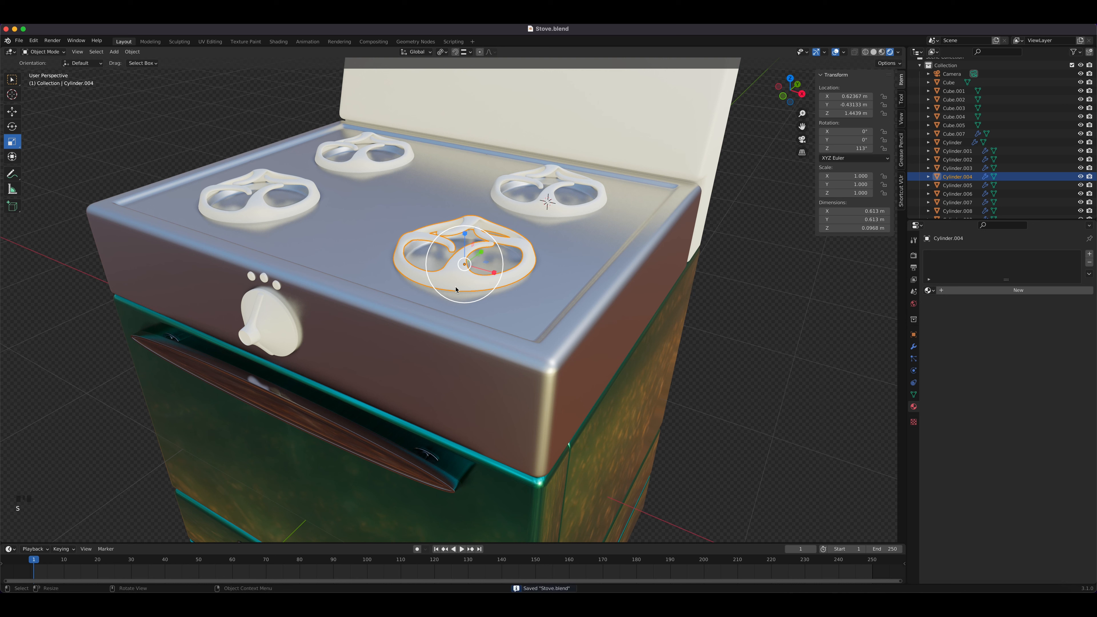
click(989, 290)
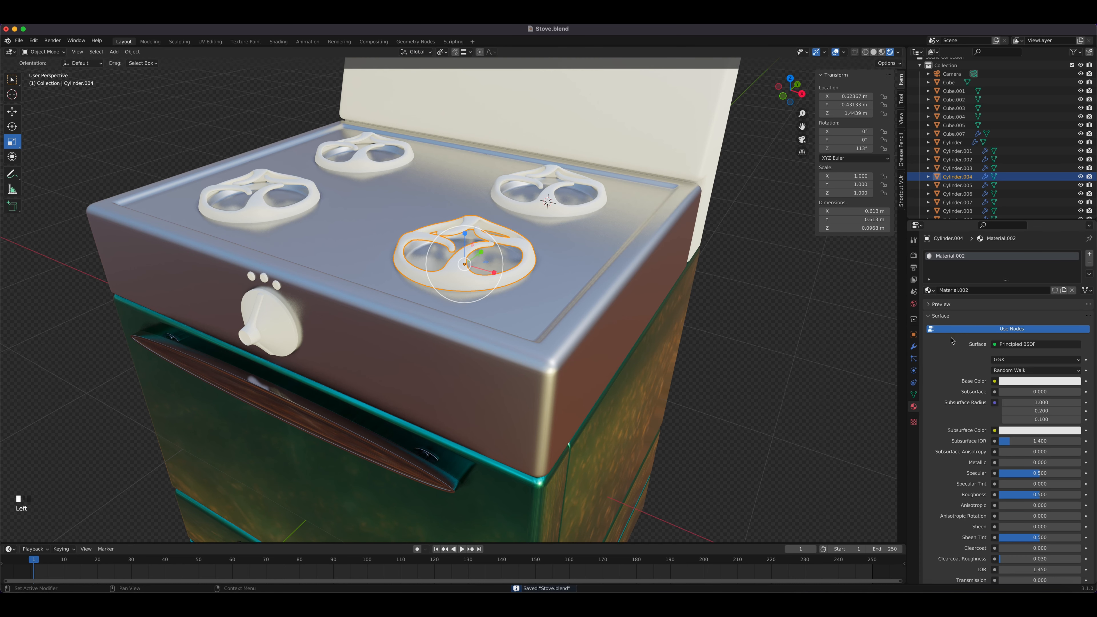
click(1042, 381)
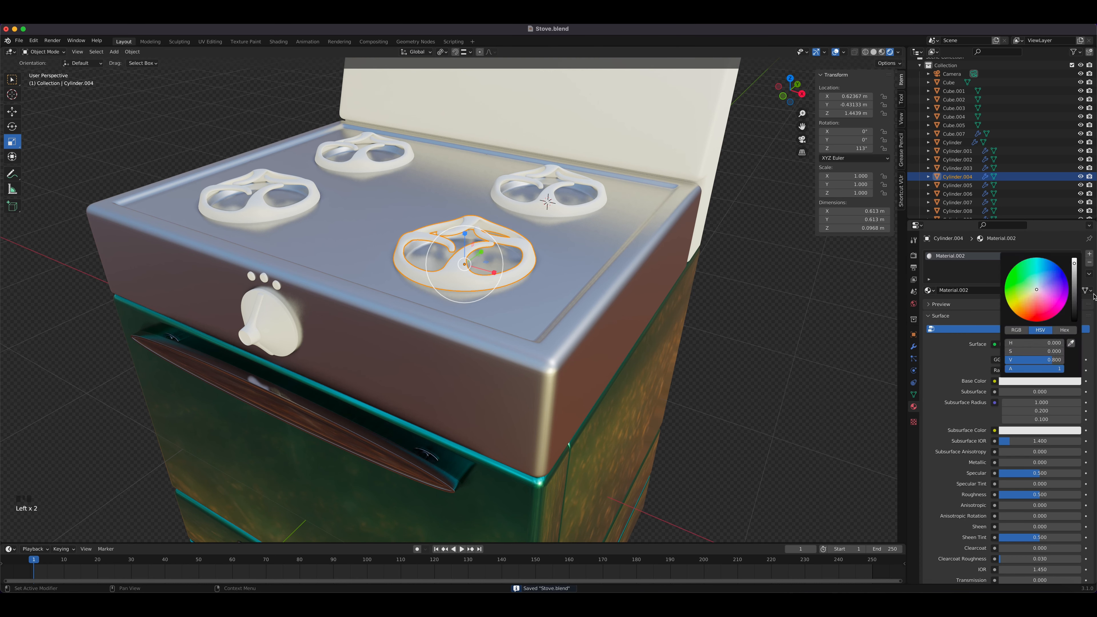
drag(1074, 270, 1074, 321)
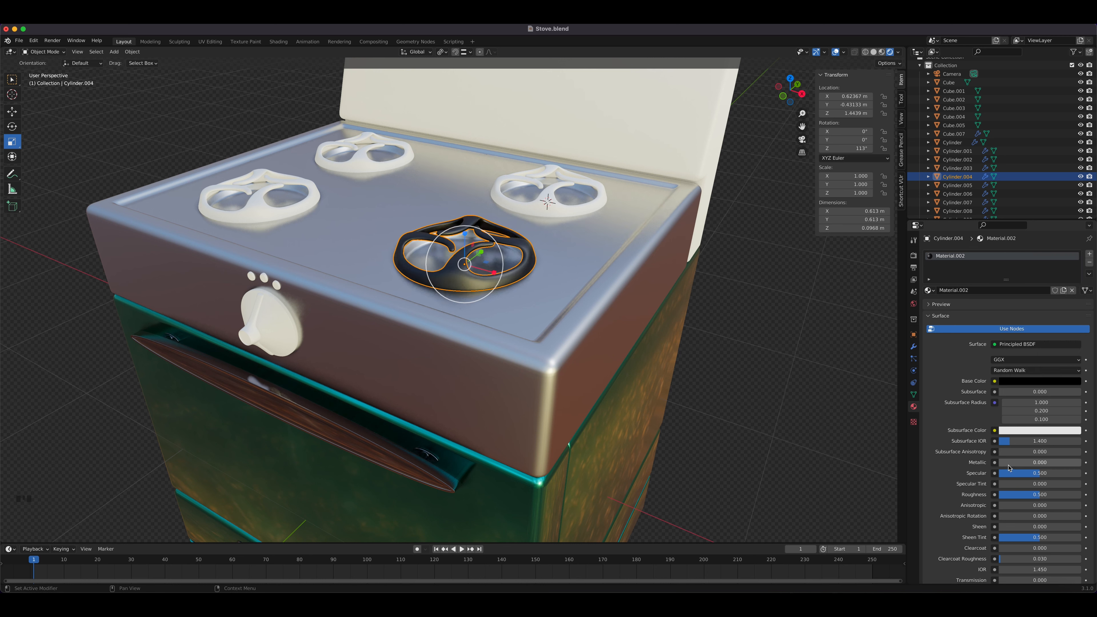
drag(1009, 463, 1079, 464)
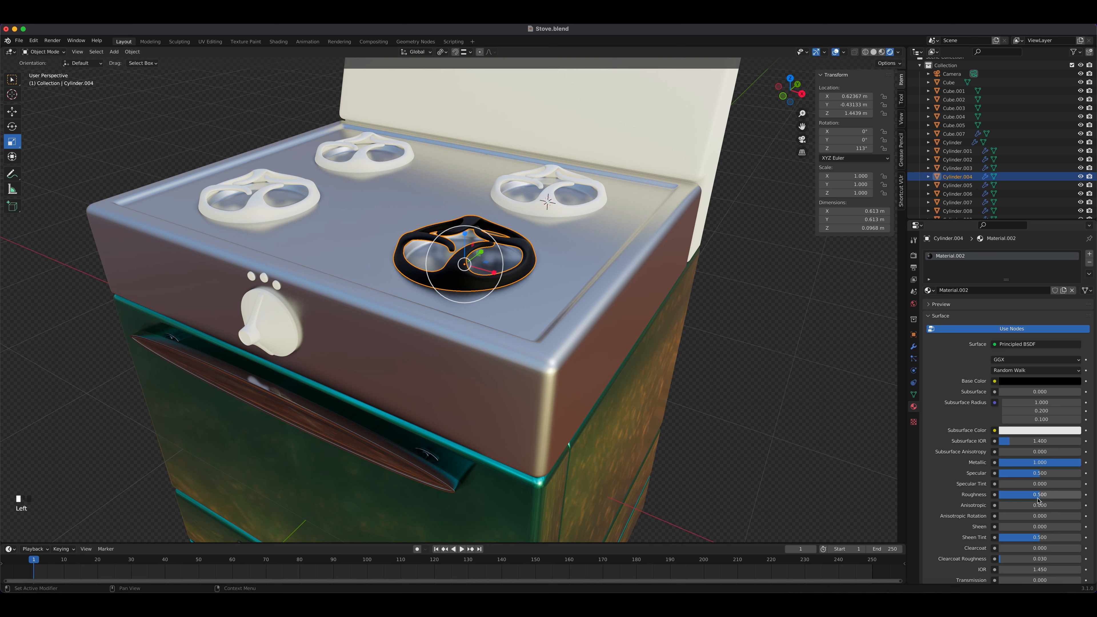
drag(1037, 500, 1052, 501)
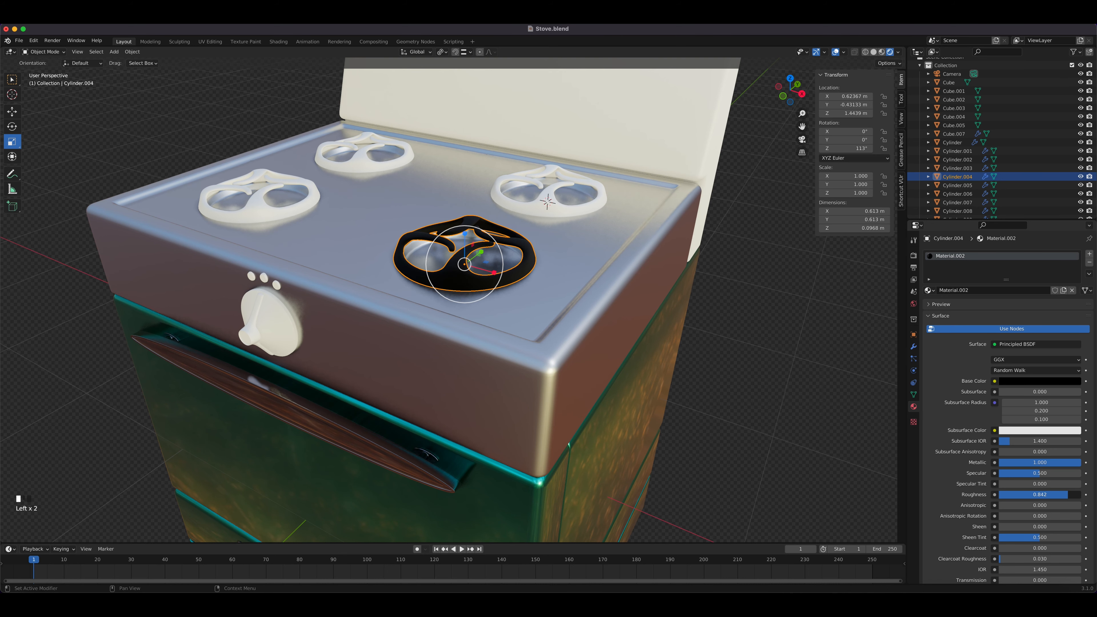
Step: Add a Bump node to the burner grate's material in the Shading workspace, beside the Principled BSDF, and frame the grate closely
scroll(527, 252, up, 4)
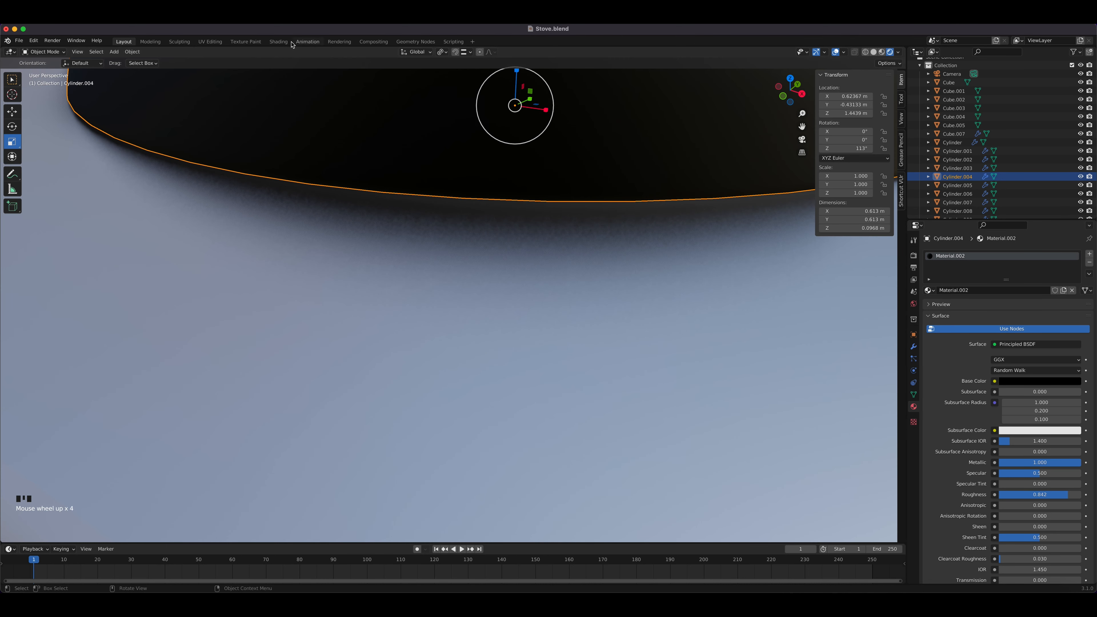
click(279, 42)
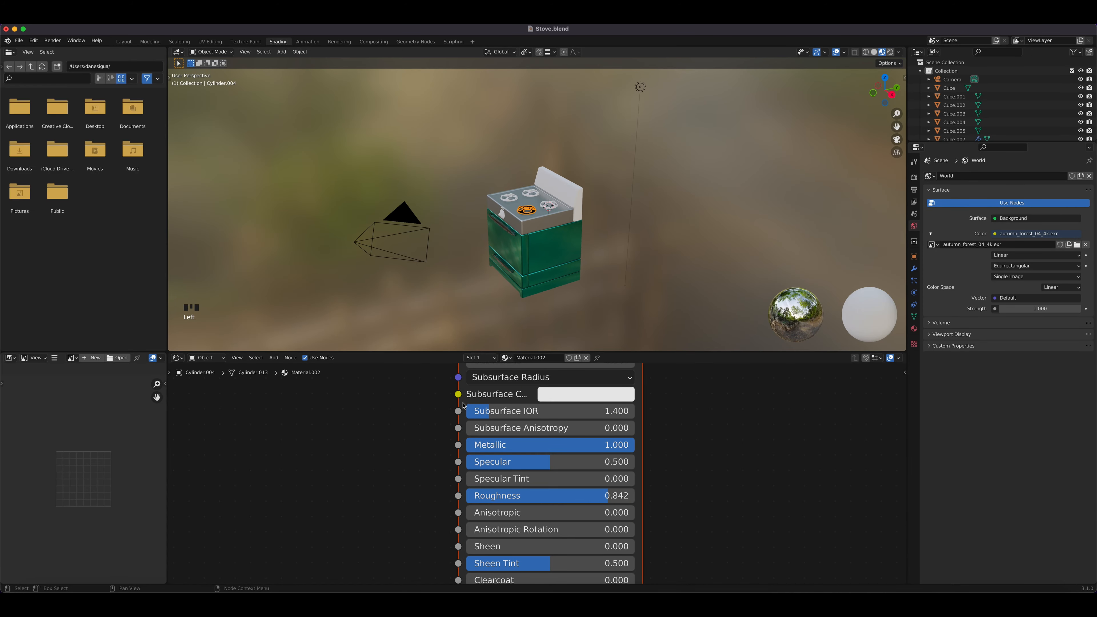
scroll(503, 451, down, 1)
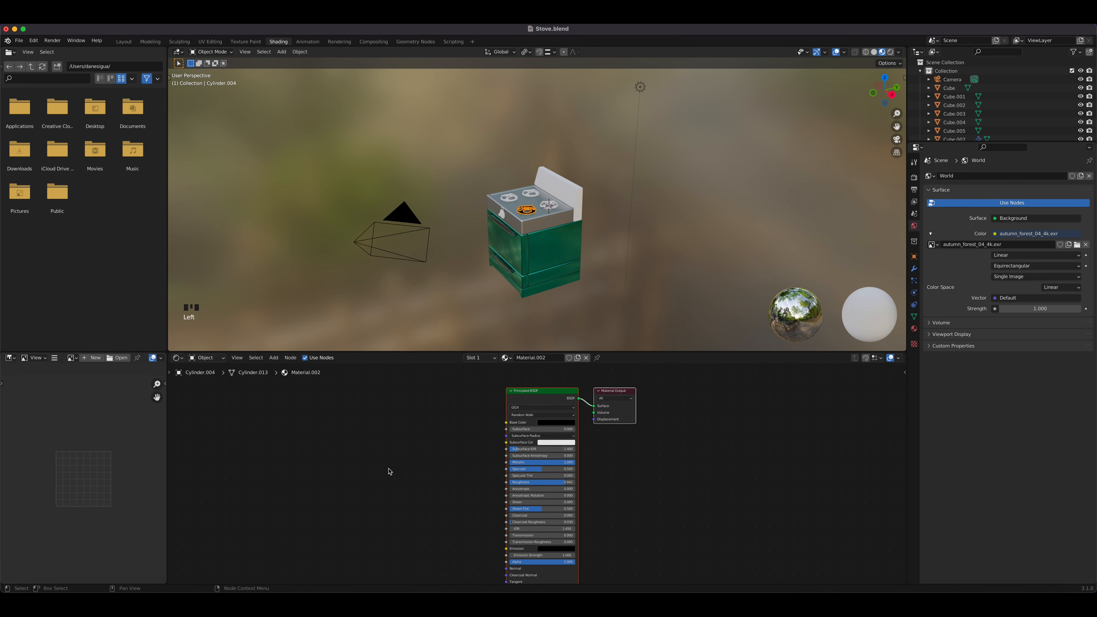
key(shift+a)
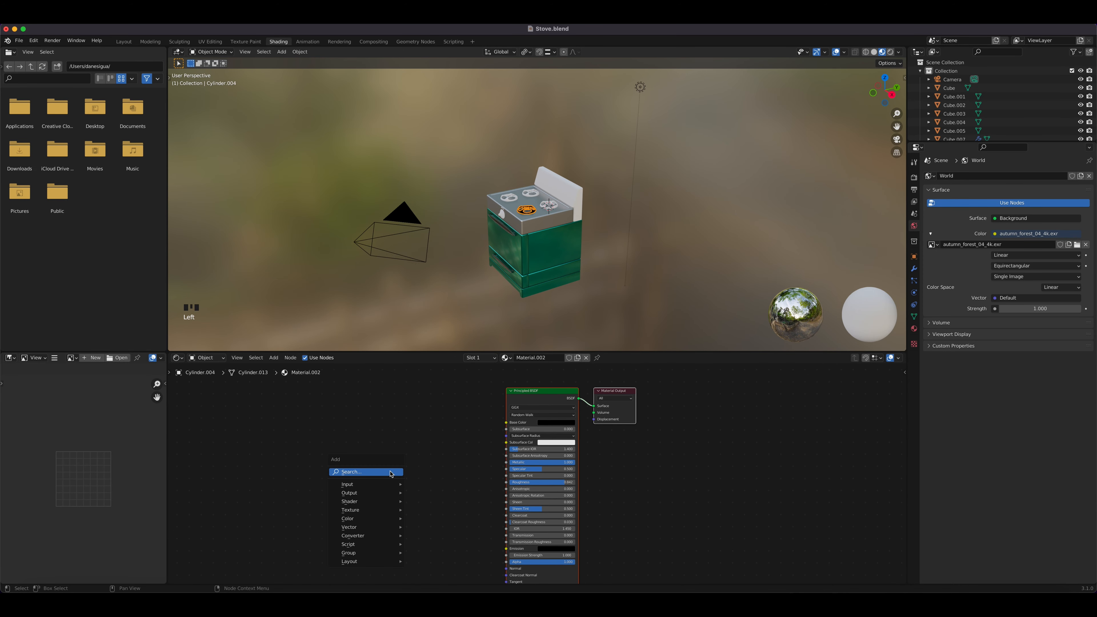
mouse_move(374, 518)
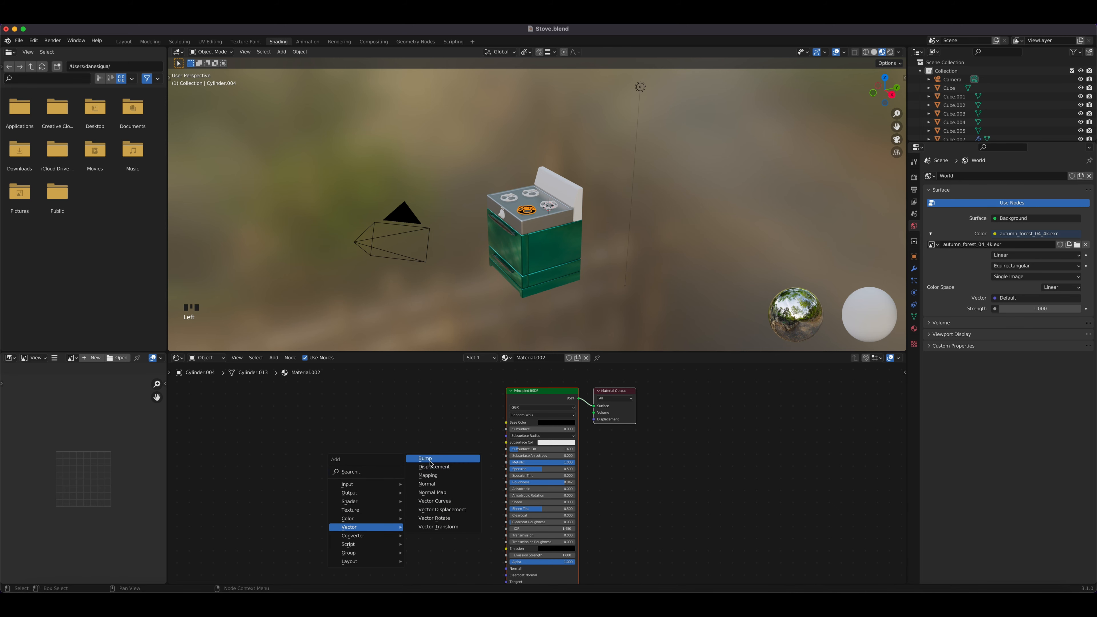
click(432, 460)
click(433, 464)
scroll(540, 266, up, 17)
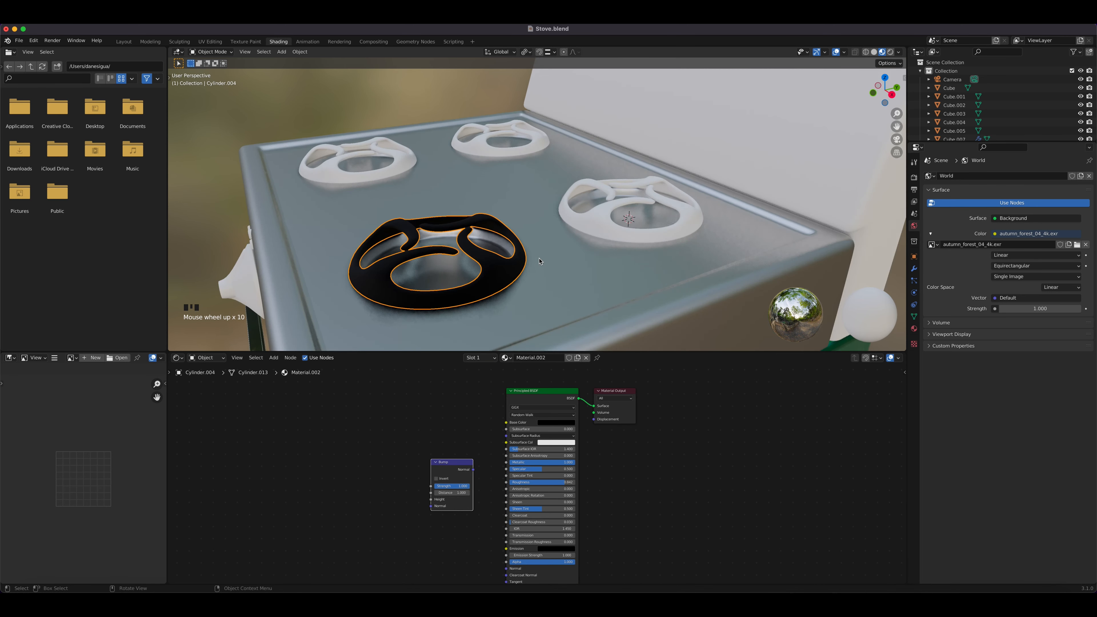
shift+middle_drag(541, 267, 587, 189)
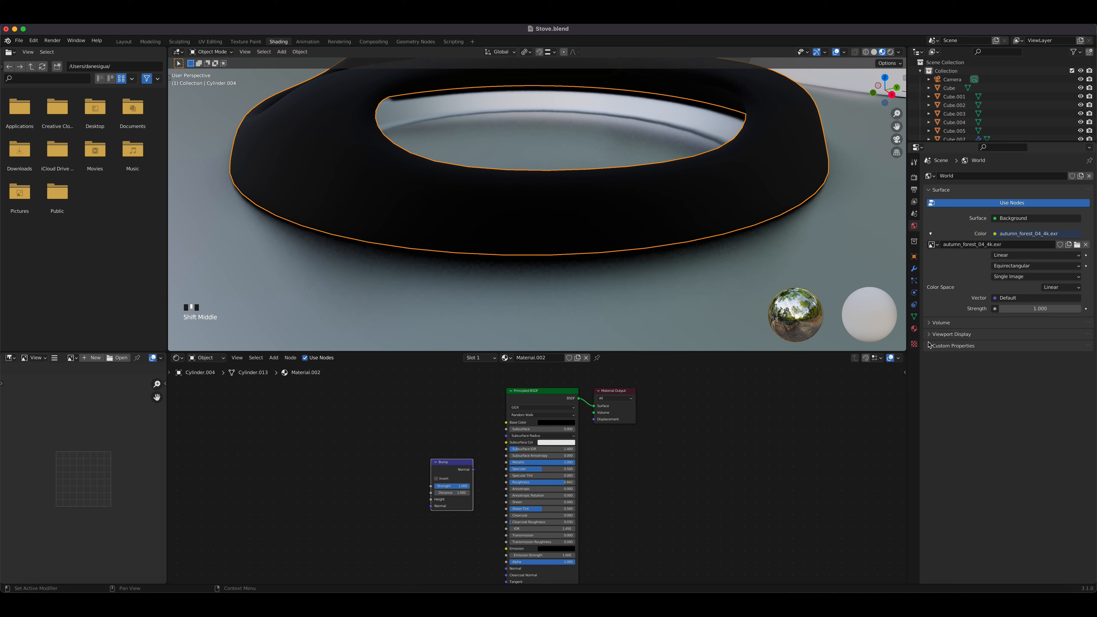
Step: Lighten the burner grate material's base color slightly to Value 0.016 and connect the Bump node to the Principled BSDF's Normal input
click(914, 328)
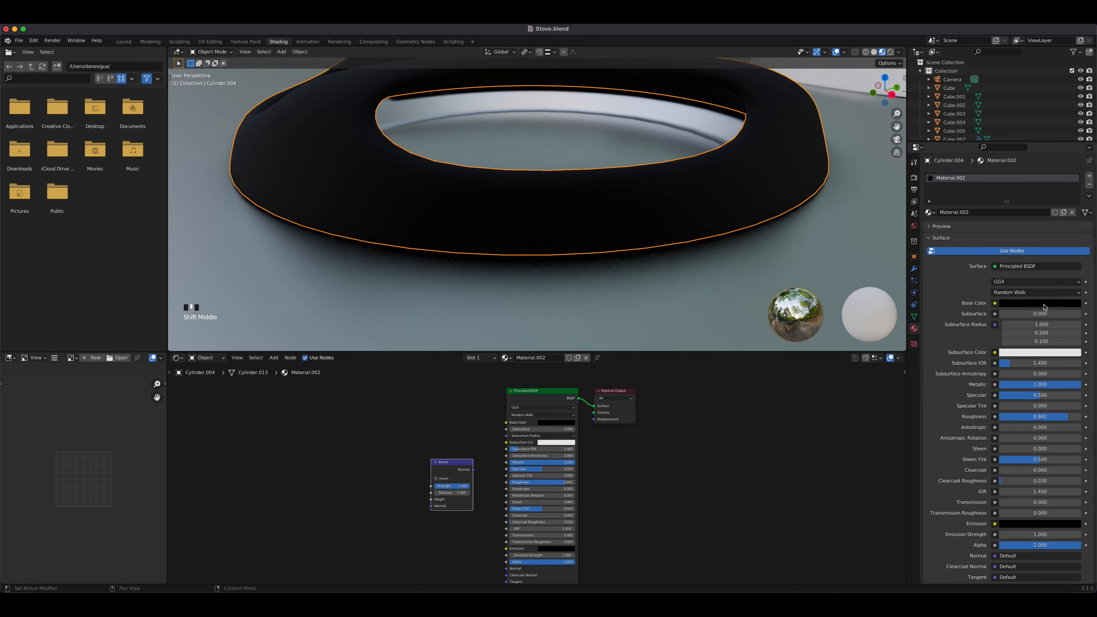
click(1044, 304)
click(1075, 225)
drag(1075, 225, 1074, 231)
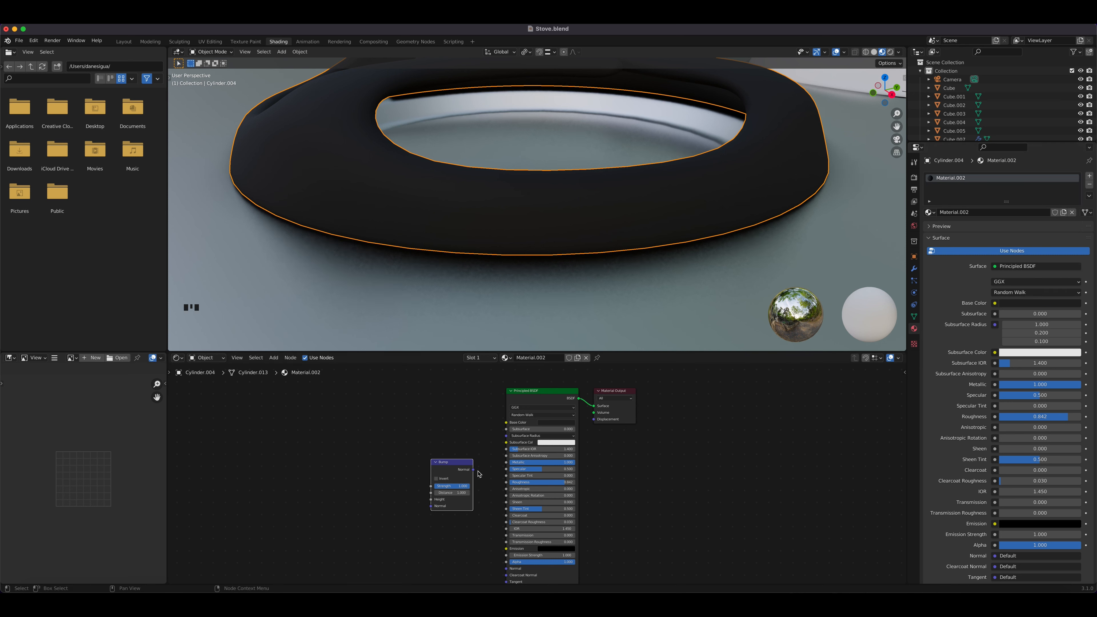
drag(472, 471, 509, 516)
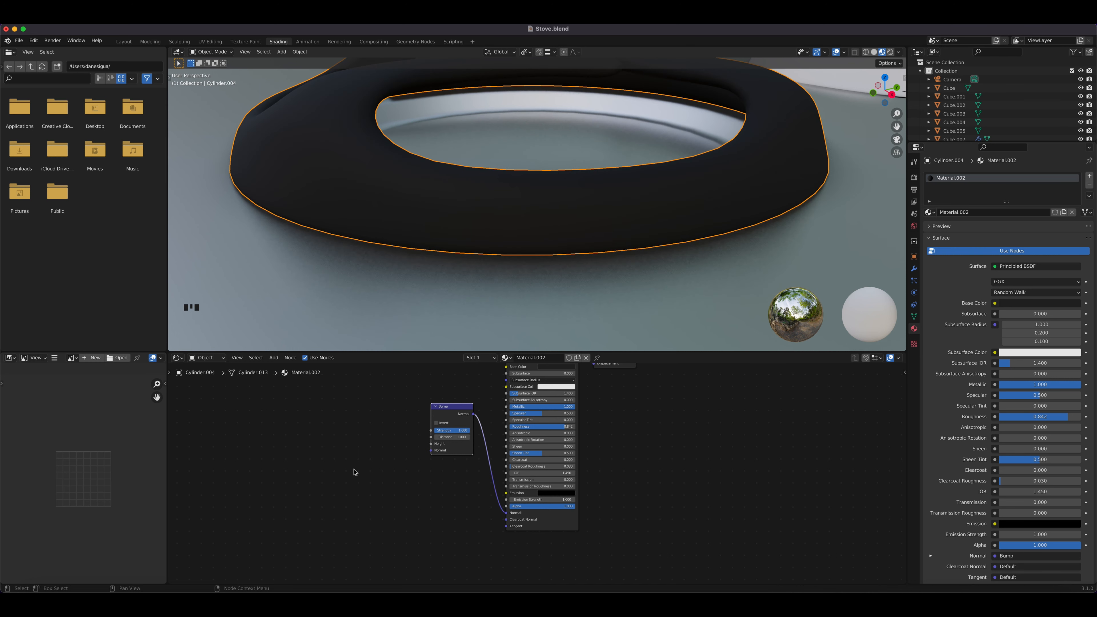
Step: Try a Voronoi Texture's Color output as the Bump node's Height input, and delete that texture node
key(shift+a)
mouse_move(341, 452)
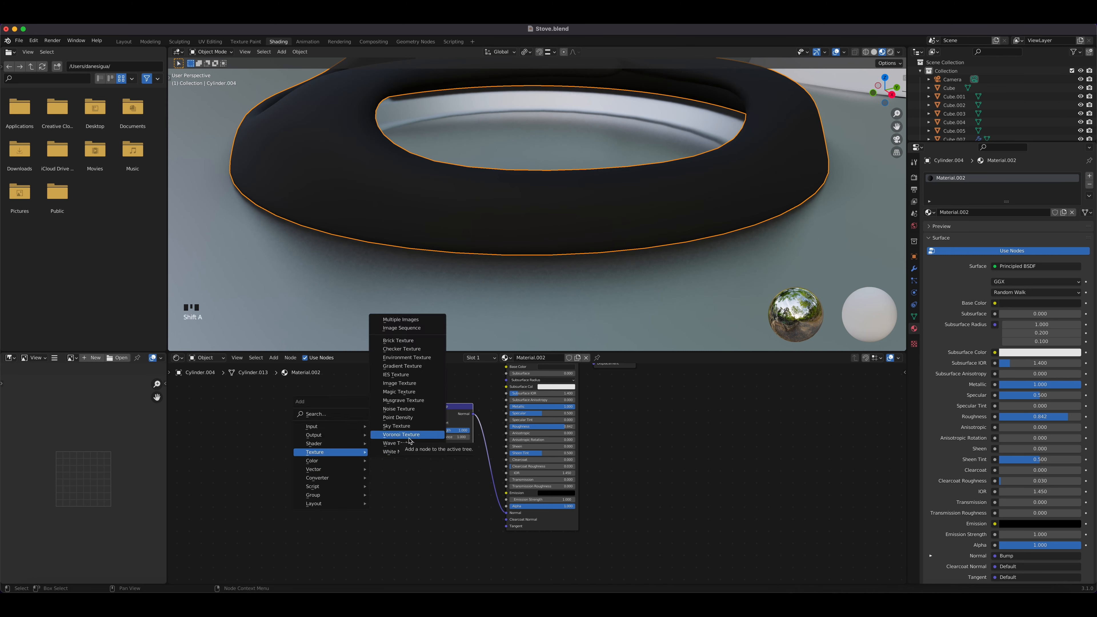
click(409, 435)
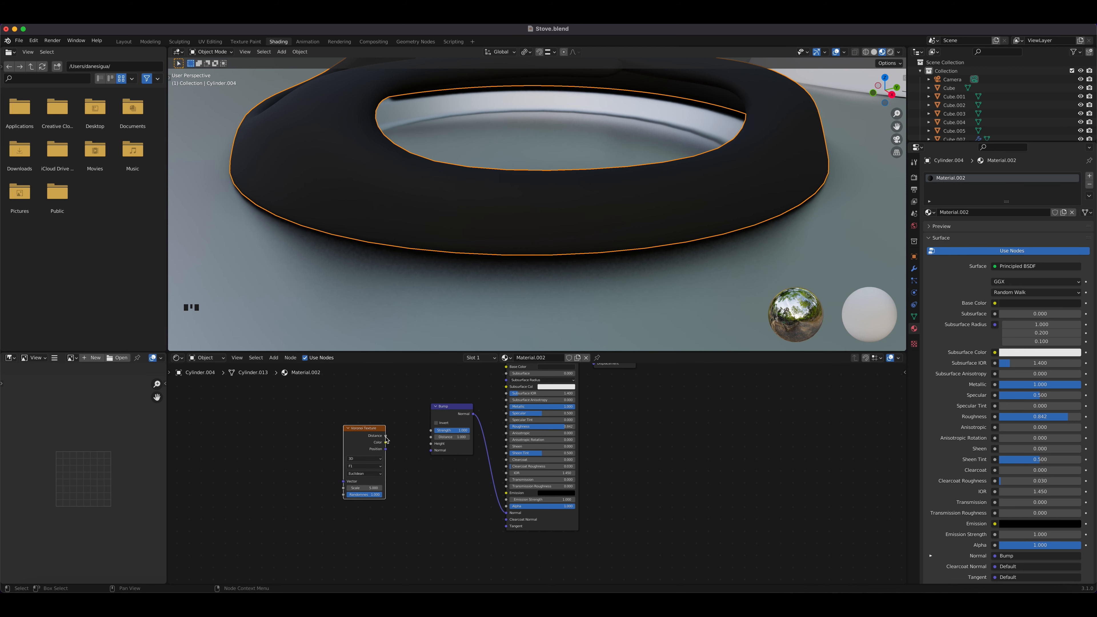
drag(386, 445, 430, 443)
middle_drag(582, 246, 588, 242)
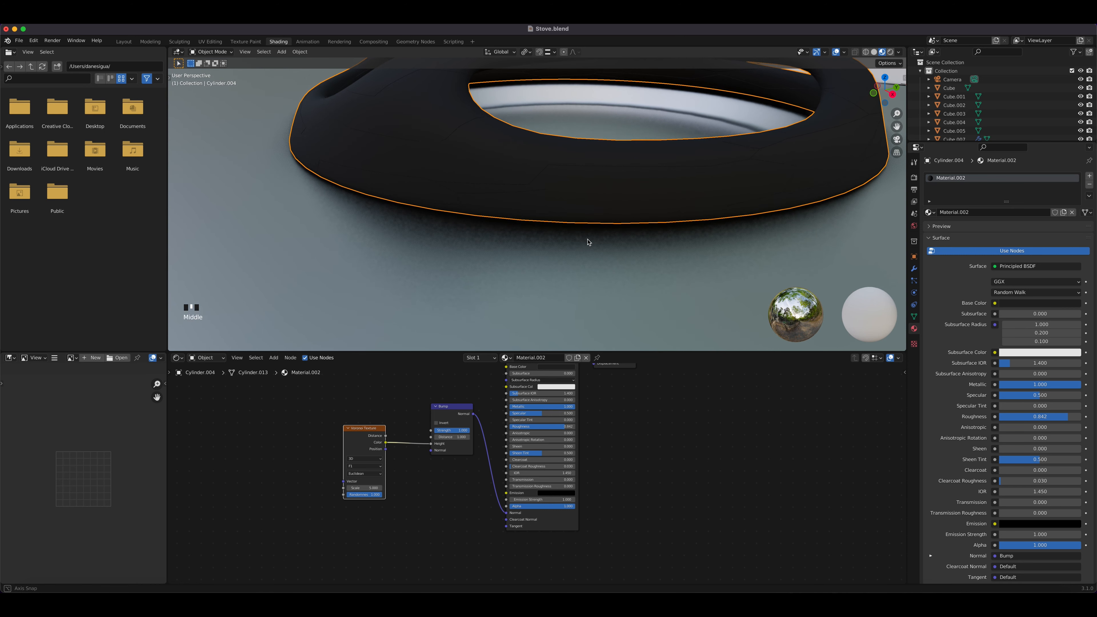
click(372, 431)
key(Delete)
Step: Add a Noise Texture node and connect its Color output to the Bump node's Height input
key(shift+a)
mouse_move(372, 431)
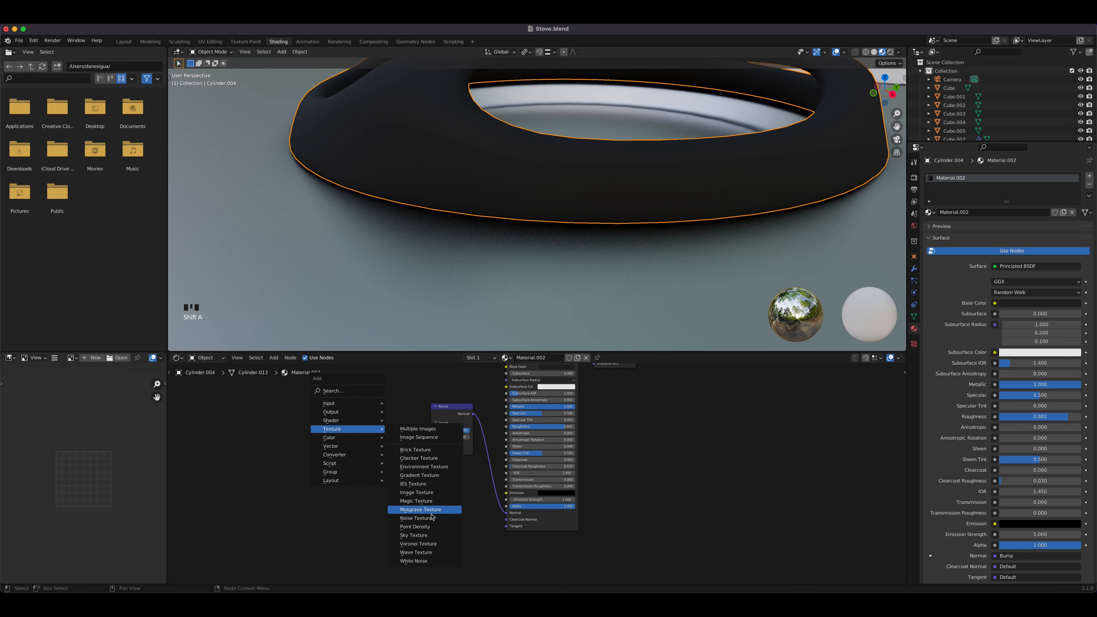
click(416, 517)
click(353, 415)
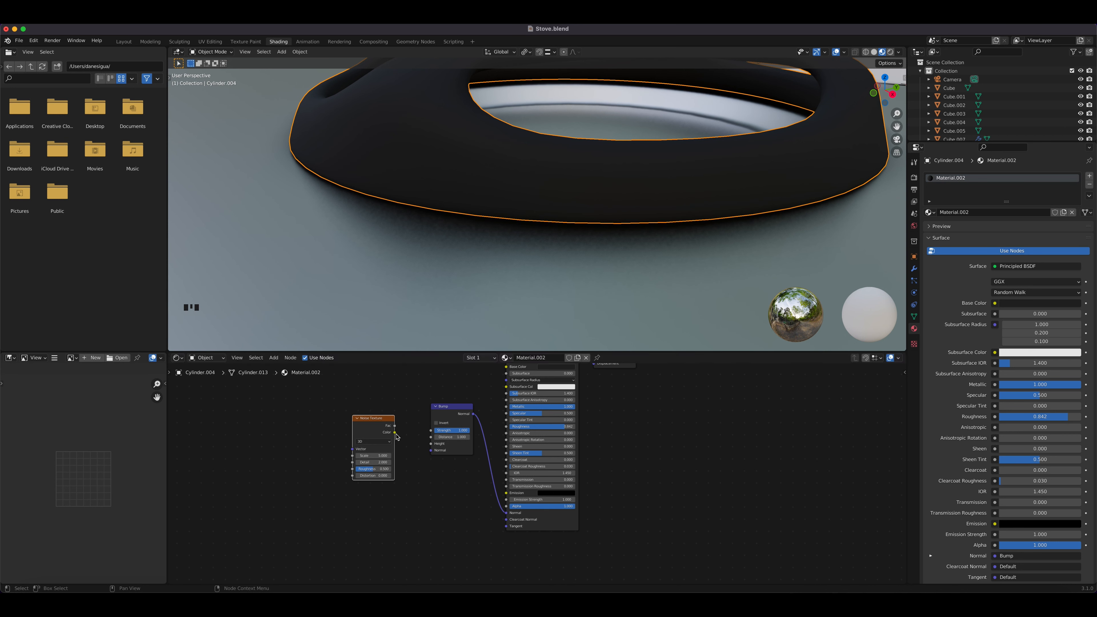
drag(395, 433, 430, 444)
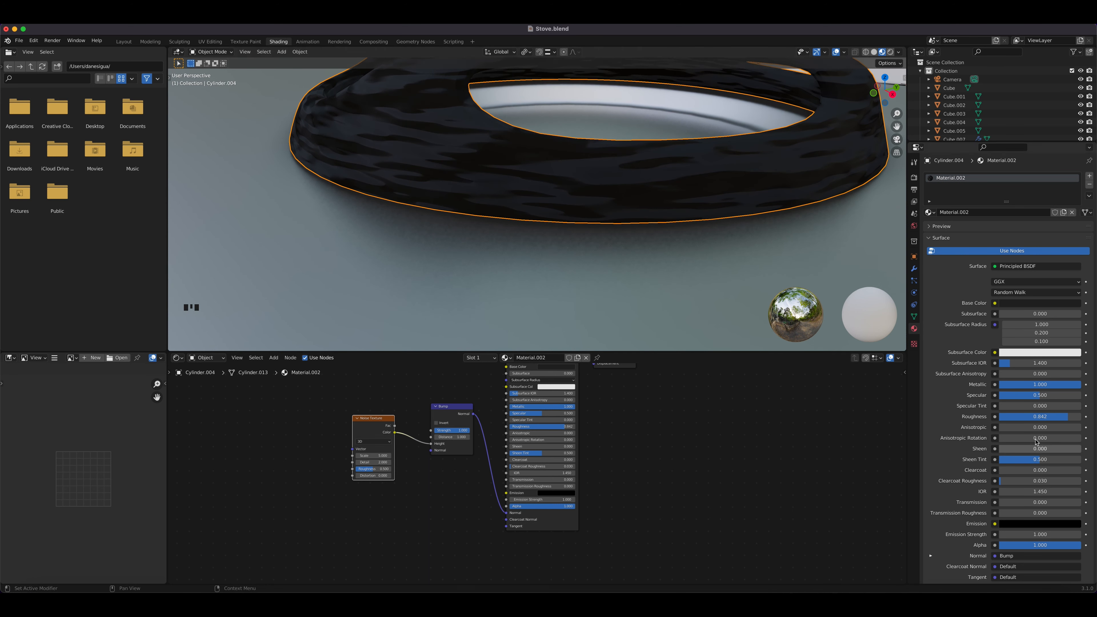
Step: Refine the grate's bump grain by raising the Noise Texture's Scale to about 180 and setting the Bump Strength to 0.337
drag(370, 457, 391, 458)
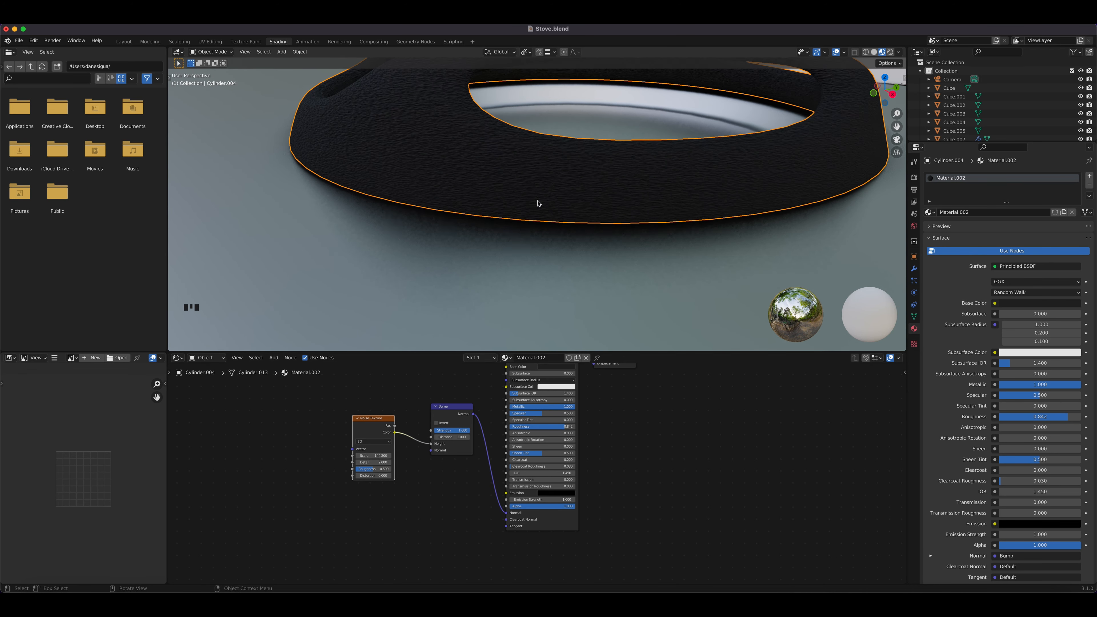
shift+middle_drag(539, 203, 520, 240)
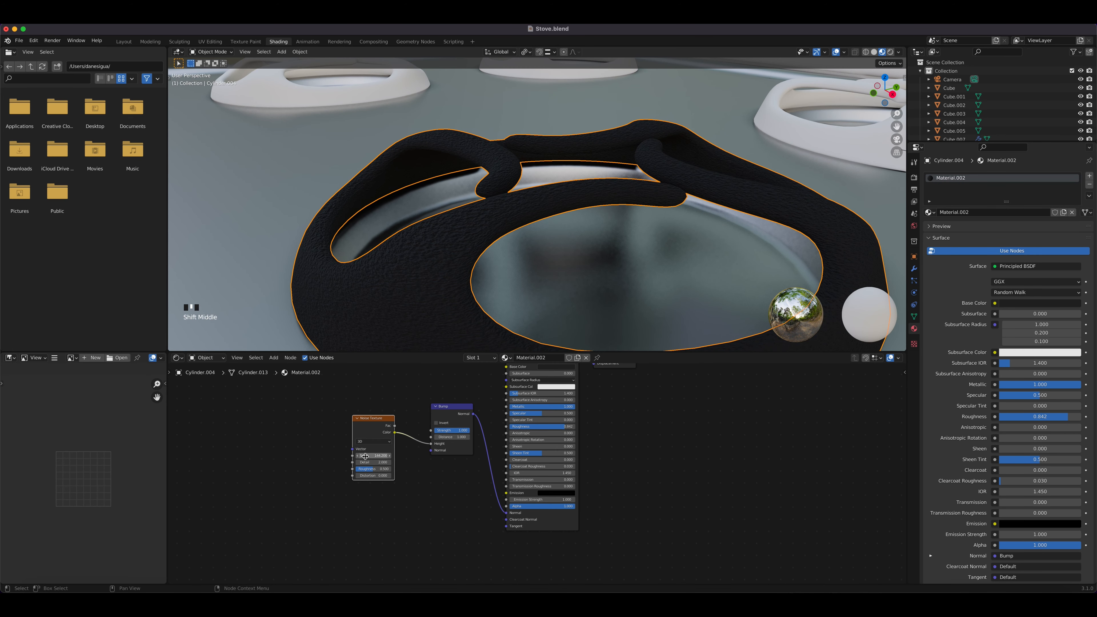
drag(365, 456, 372, 456)
scroll(458, 395, up, 3)
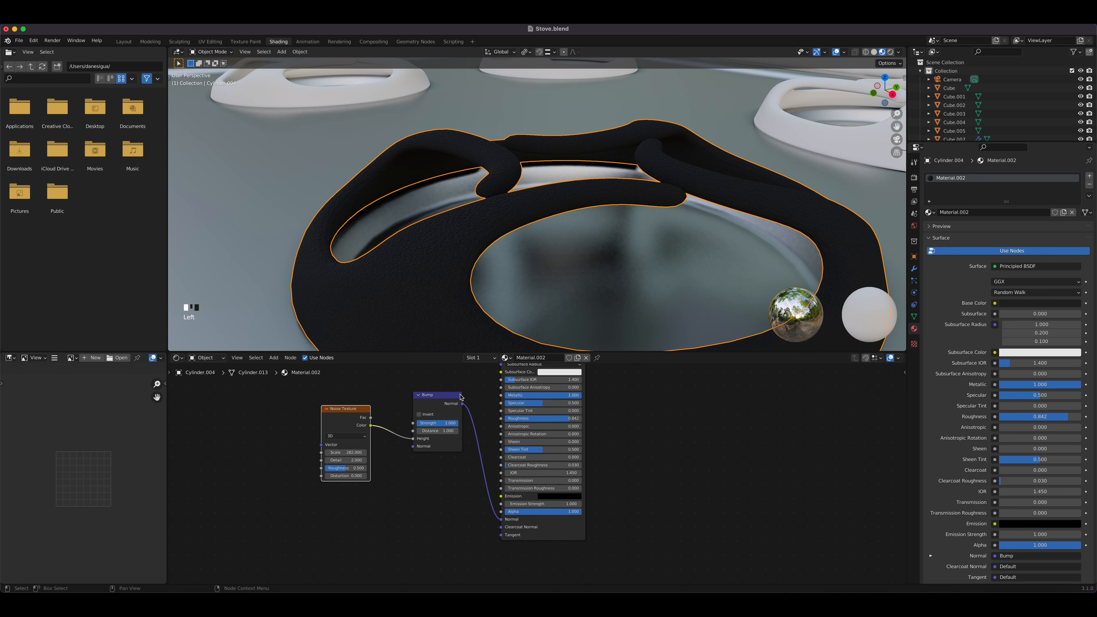
scroll(450, 401, up, 1)
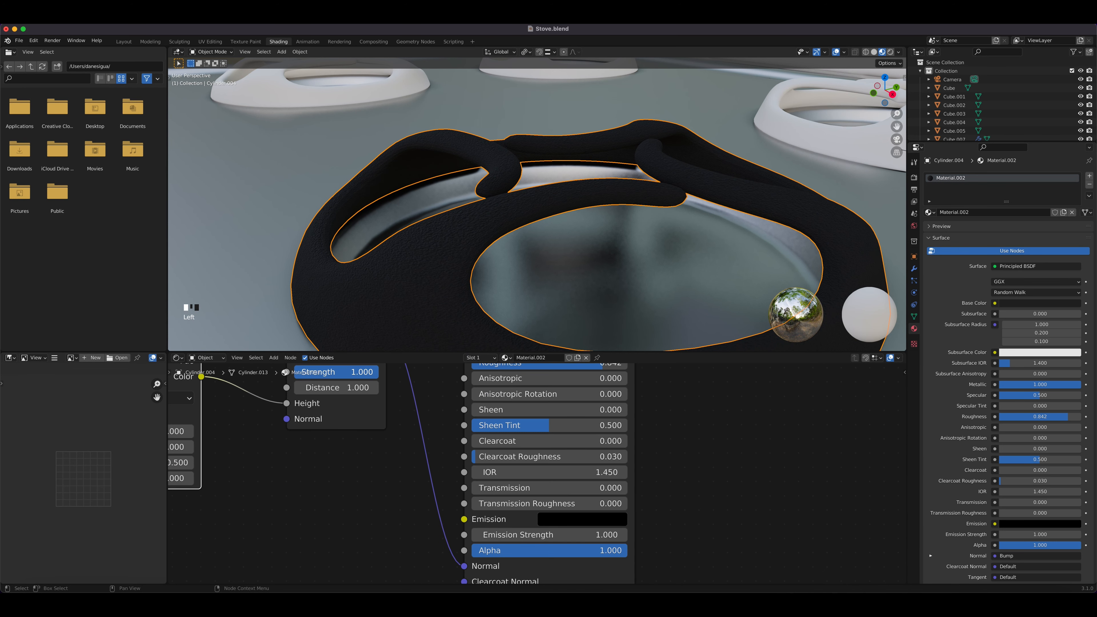
drag(375, 372, 323, 376)
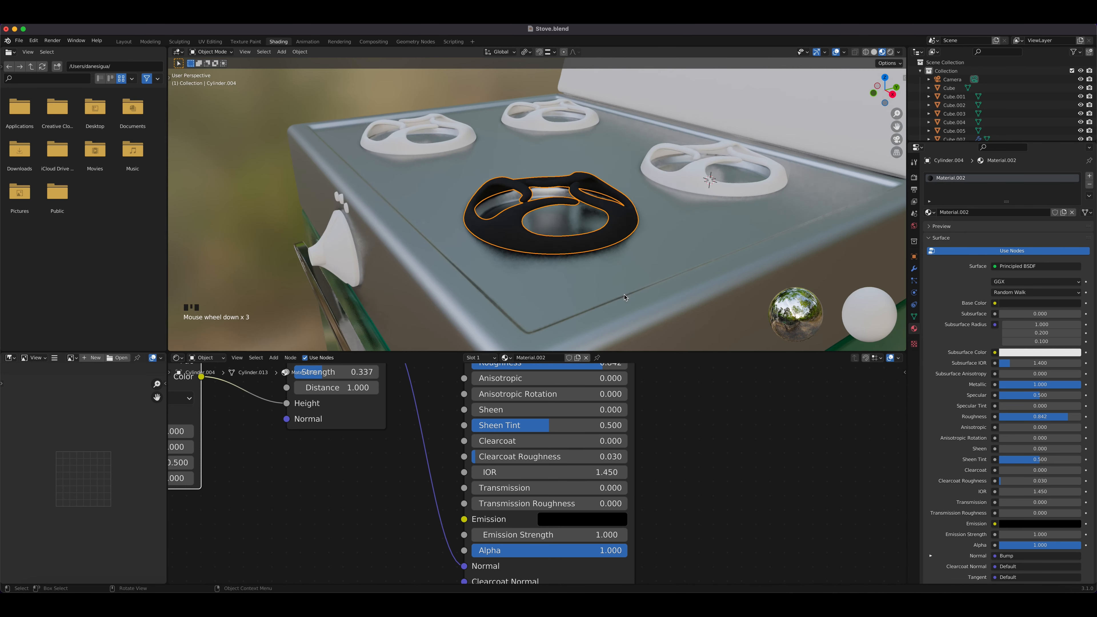
Step: Set the burner grate material's Roughness to 0.510 and darken its base color to black
scroll(610, 311, down, 3)
scroll(551, 286, up, 3)
scroll(550, 286, up, 1)
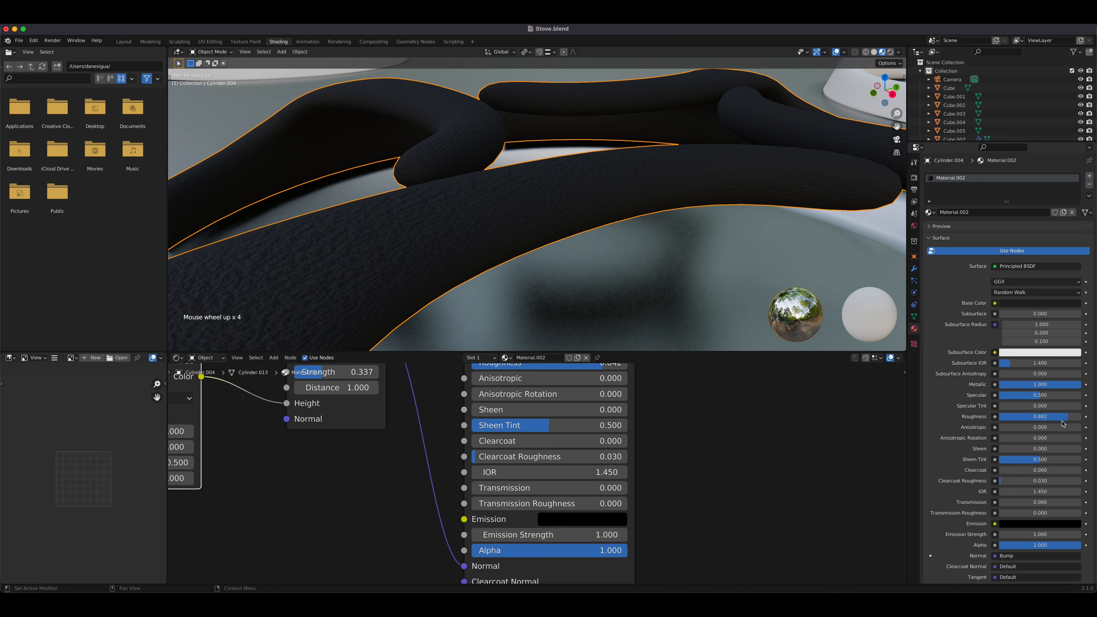
drag(1025, 416, 998, 417)
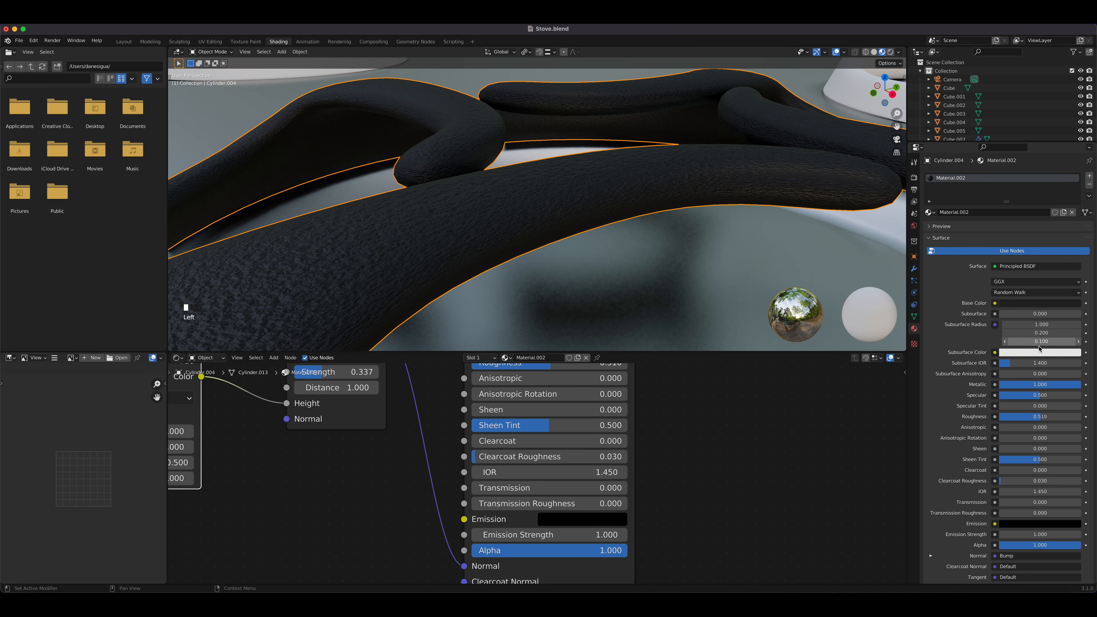
click(1042, 303)
click(1074, 242)
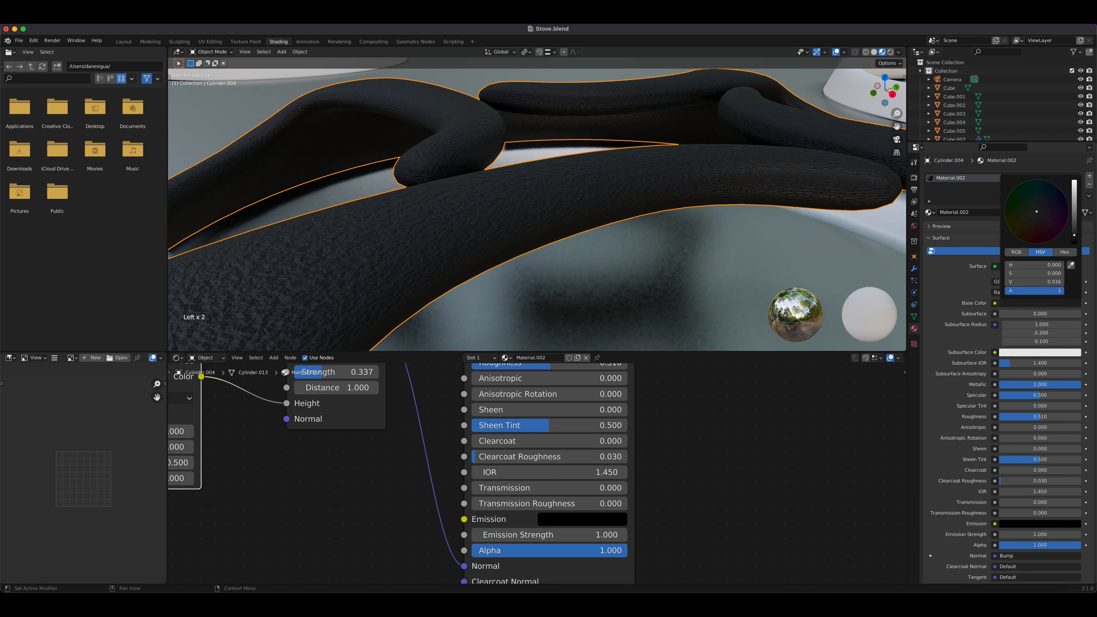
scroll(539, 276, down, 6)
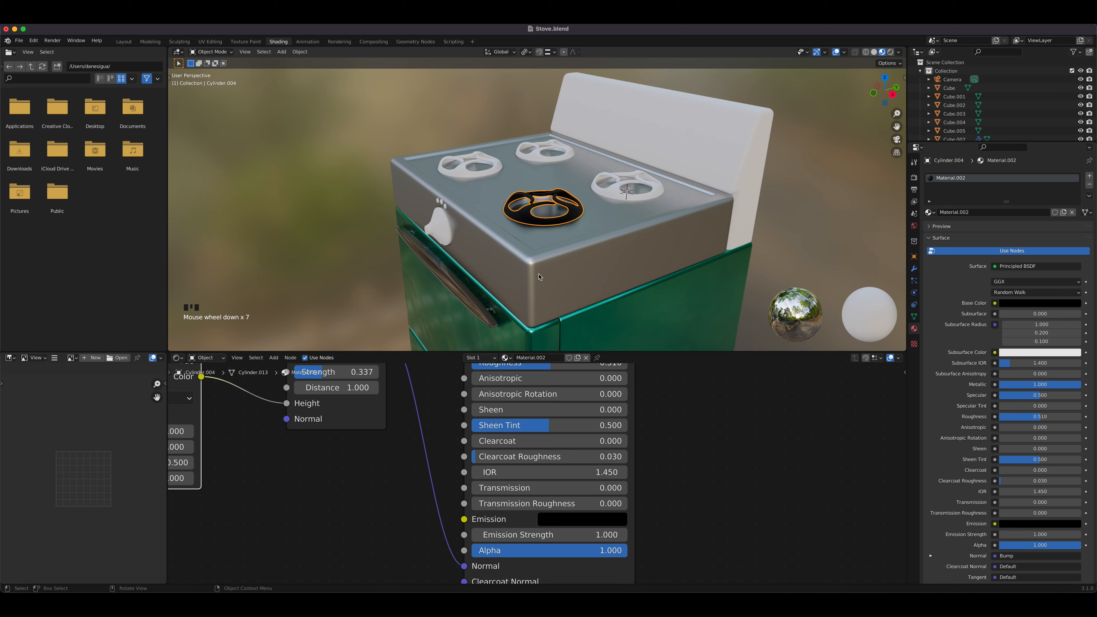
scroll(539, 275, up, 4)
key(Tab)
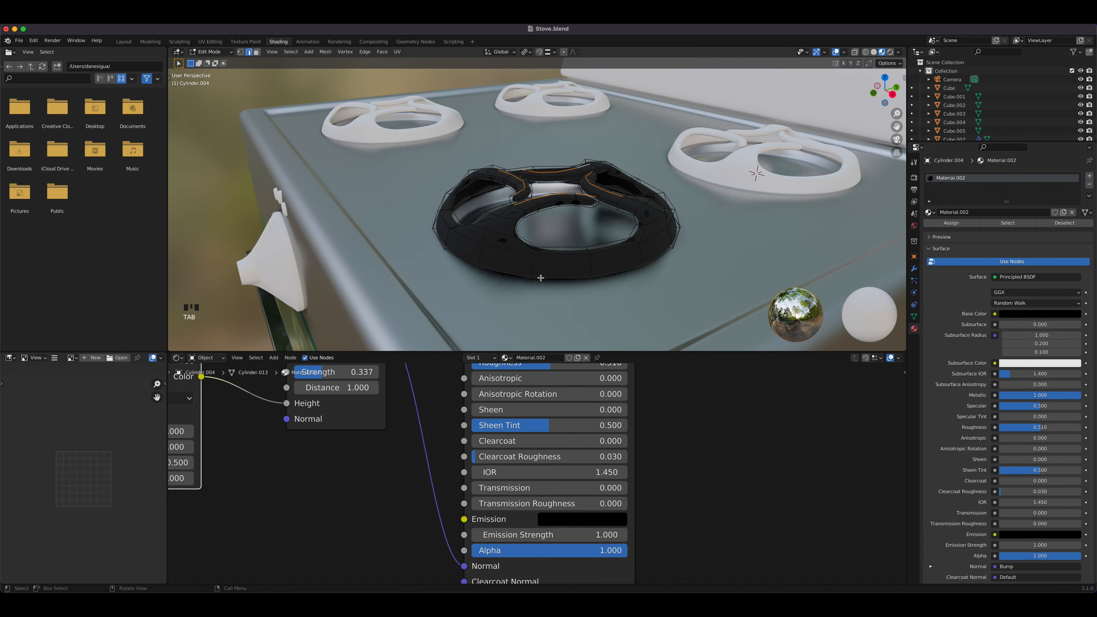
key(Tab)
Step: Assign the existing black grate material, Material.002, to the other three burner grates
middle_drag(541, 278, 632, 264)
click(734, 153)
click(930, 212)
click(941, 242)
click(512, 106)
click(930, 212)
click(942, 242)
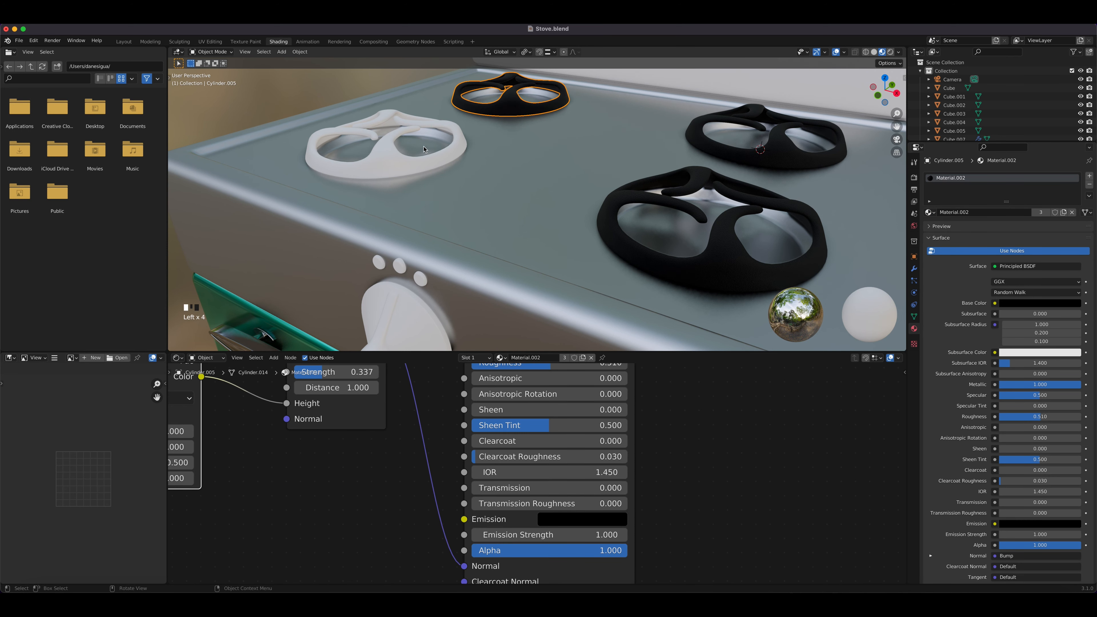
click(399, 166)
click(930, 213)
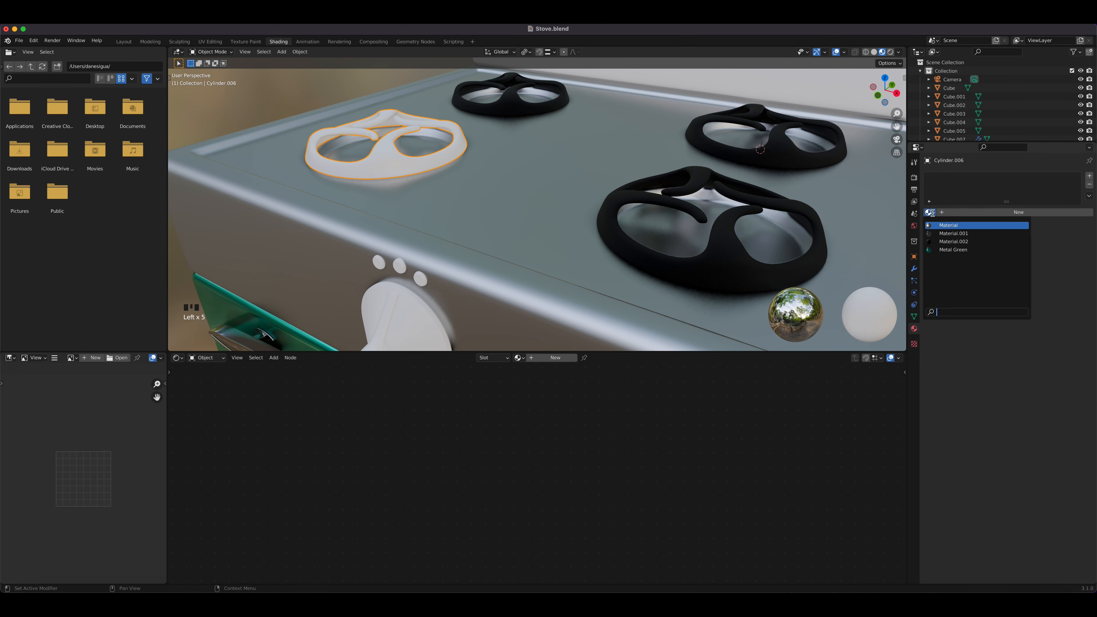
click(946, 241)
scroll(514, 271, up, 6)
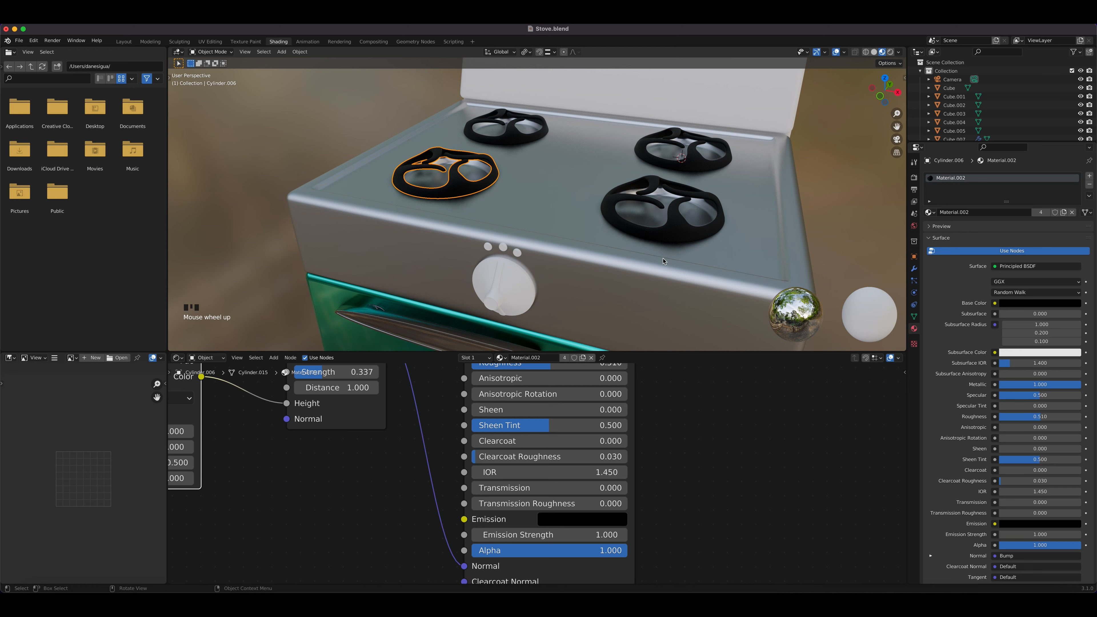
Step: Check the reference stove in Chrome, return to Blender, and give the backsplash the shared metal "Material" with Roughness 0.530
click(188, 602)
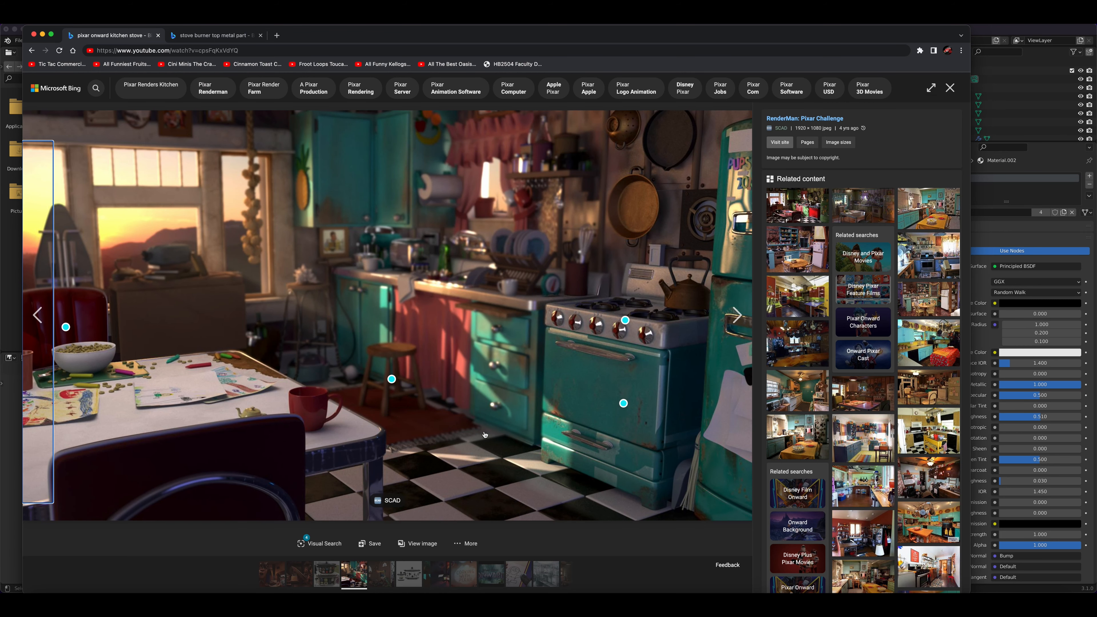
click(1035, 194)
click(531, 186)
mouse_move(1027, 419)
mouse_down()
mouse_move(1044, 419)
mouse_move(1032, 416)
mouse_up()
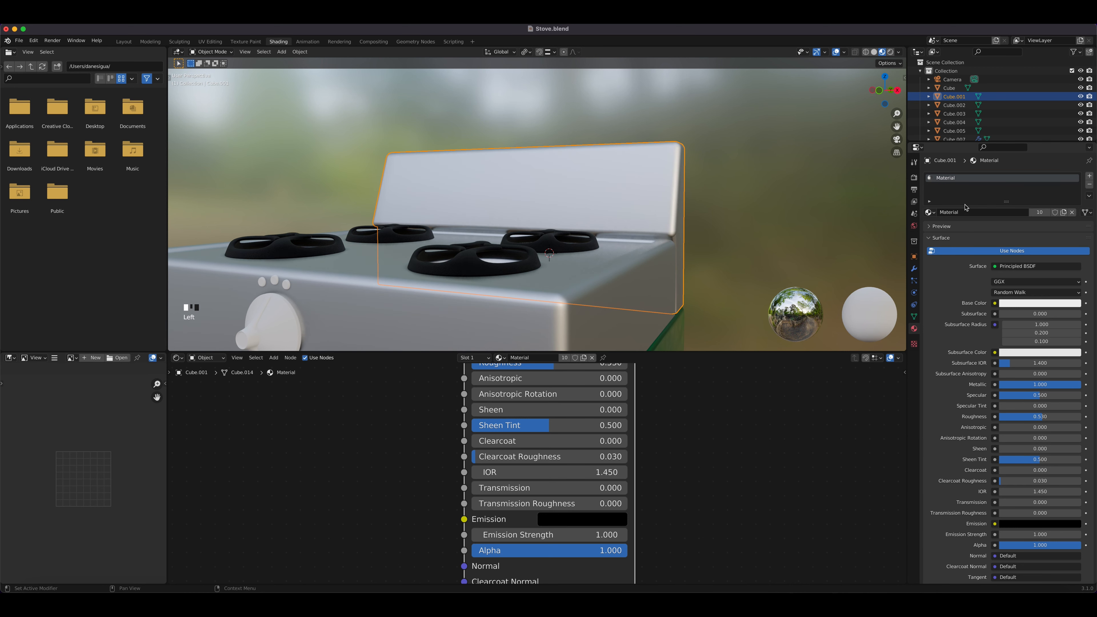
Step: Add a second material slot to the backsplash with a single-user copy of "Material" and darken its base color to grey
click(1089, 175)
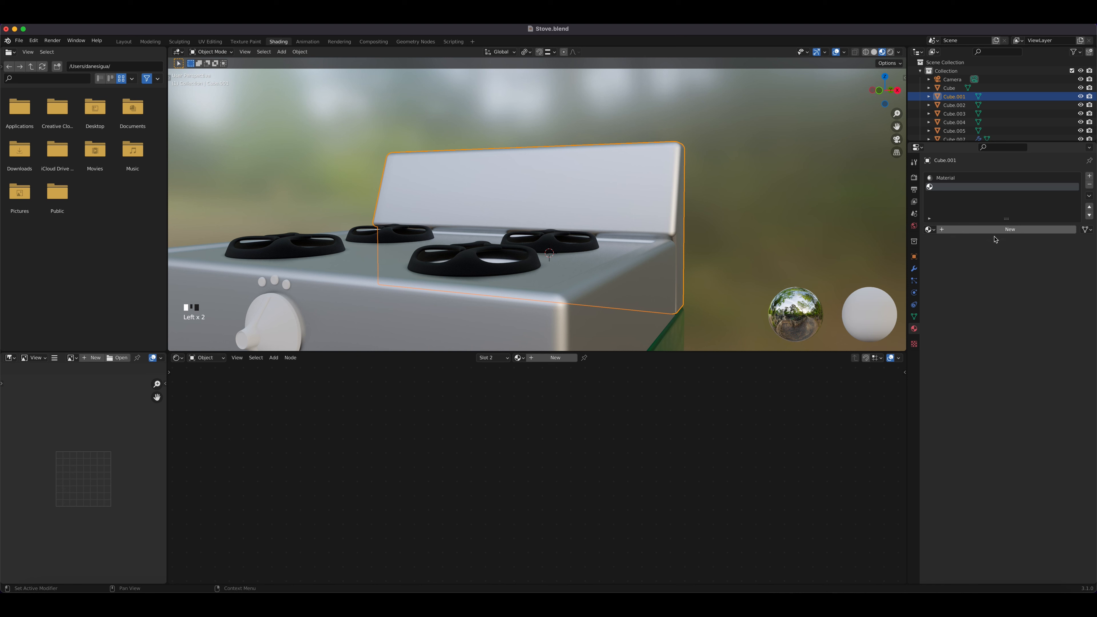
click(929, 229)
click(939, 250)
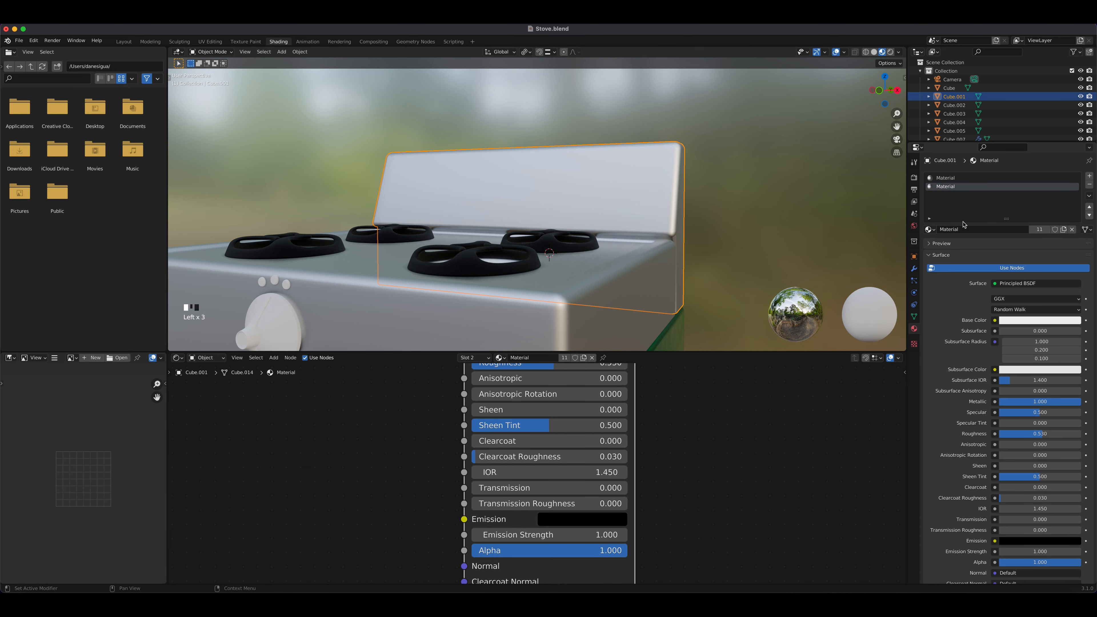
click(1064, 230)
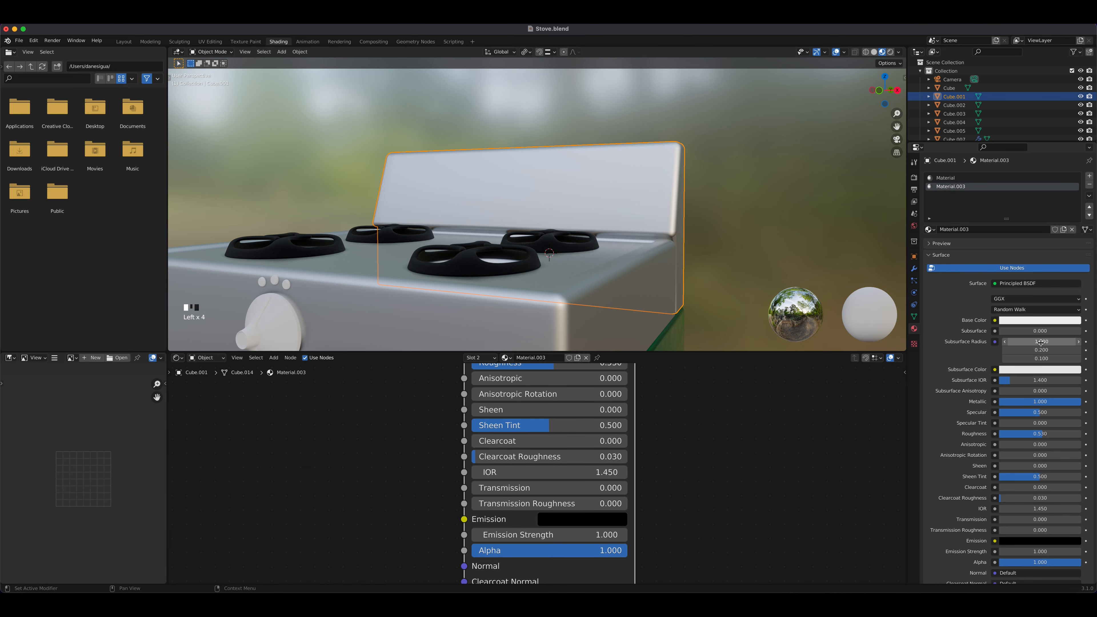
click(1040, 322)
drag(1075, 211, 1074, 233)
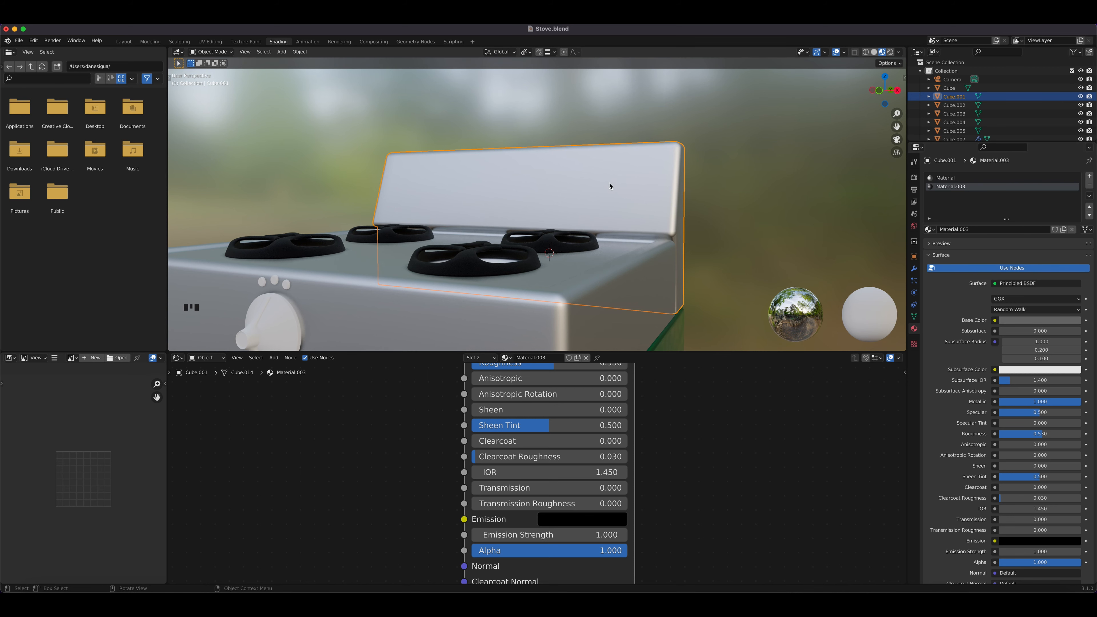
Step: In Edit Mode with X-ray, select both end sections of the backsplash by inverting a middle selection, and assign them the grey material
key(Tab)
middle_drag(681, 171, 636, 219)
scroll(691, 190, up, 1)
middle_drag(476, 215, 512, 218)
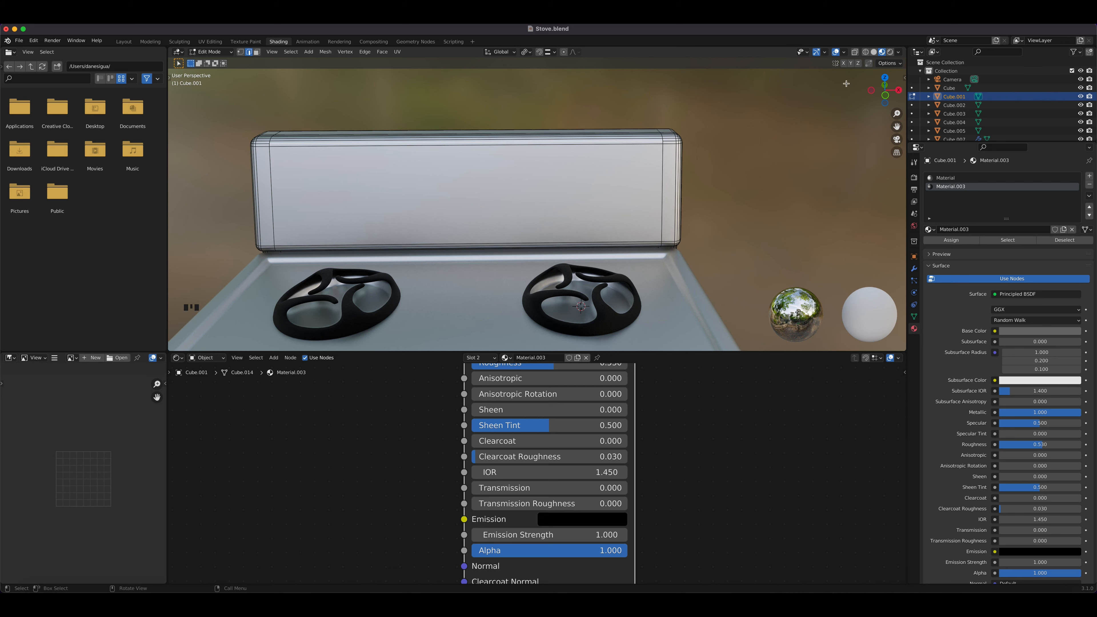
click(855, 52)
scroll(566, 222, down, 2)
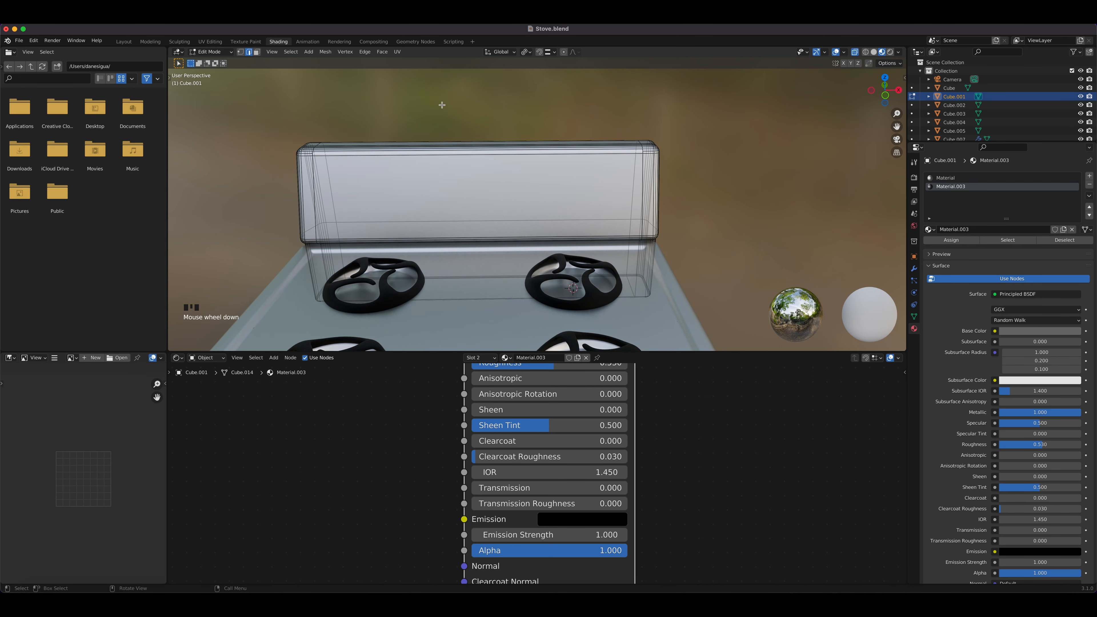
drag(442, 106, 505, 359)
middle_drag(491, 242, 565, 200)
middle_drag(508, 212, 495, 233)
key(ctrl+i)
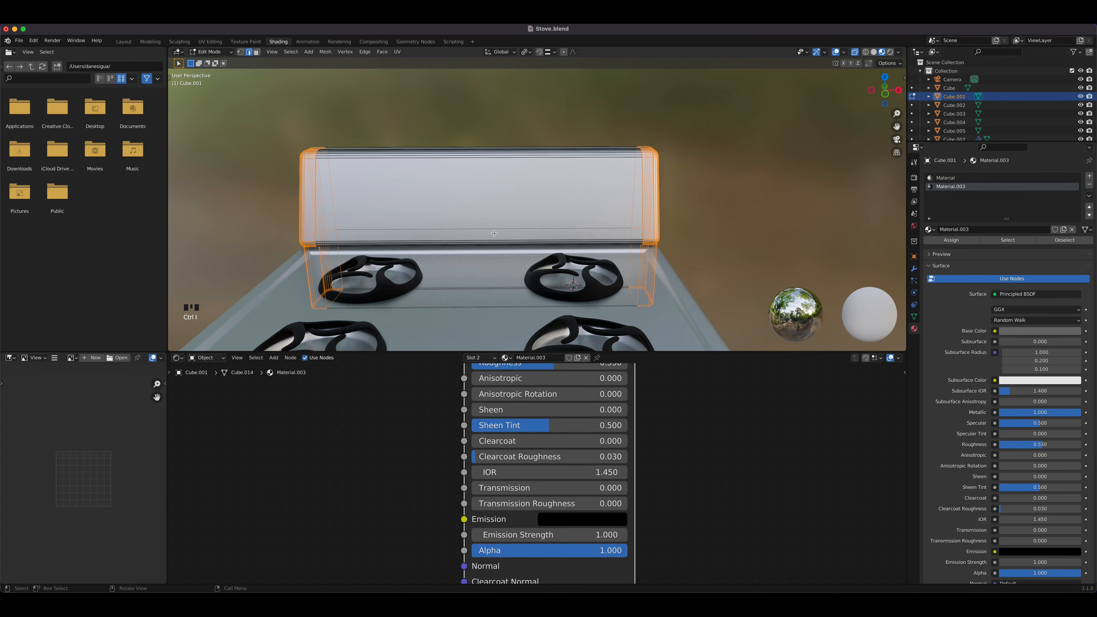
click(951, 240)
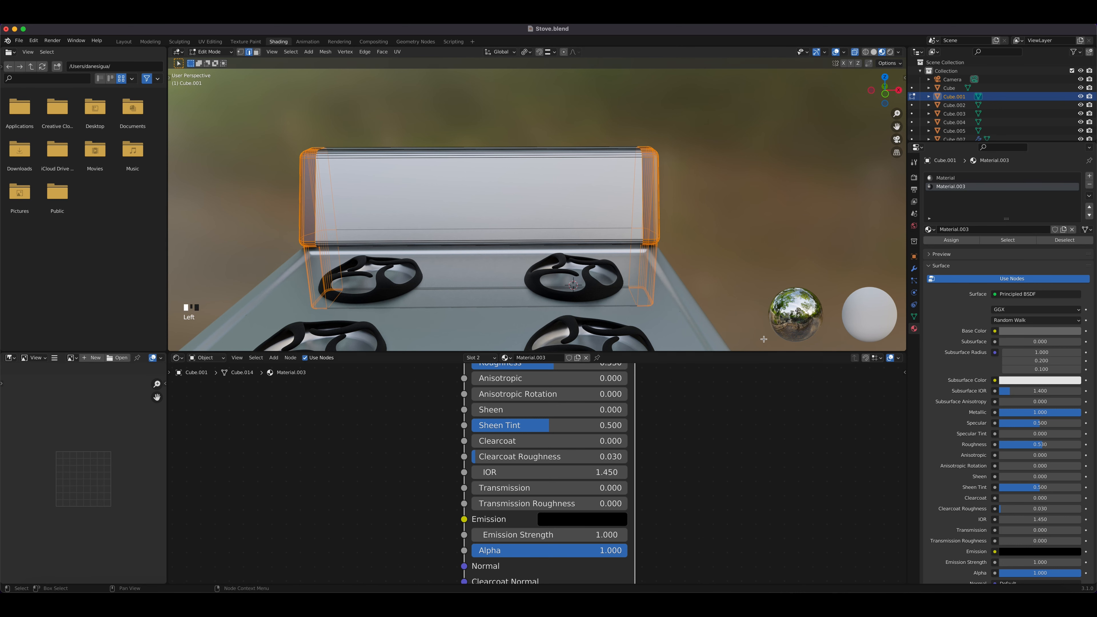
key(Tab)
Step: Compare the whole stove with the reference kitchen image in Chrome and return to the cooktop in Blender
middle_drag(593, 242, 563, 239)
scroll(563, 239, down, 4)
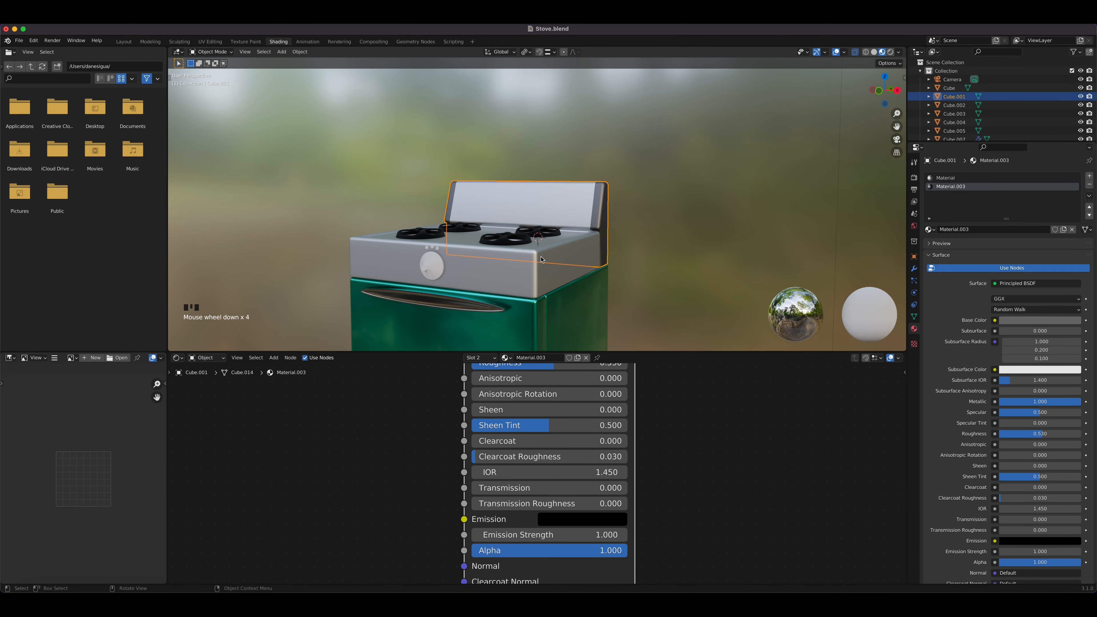
click(187, 602)
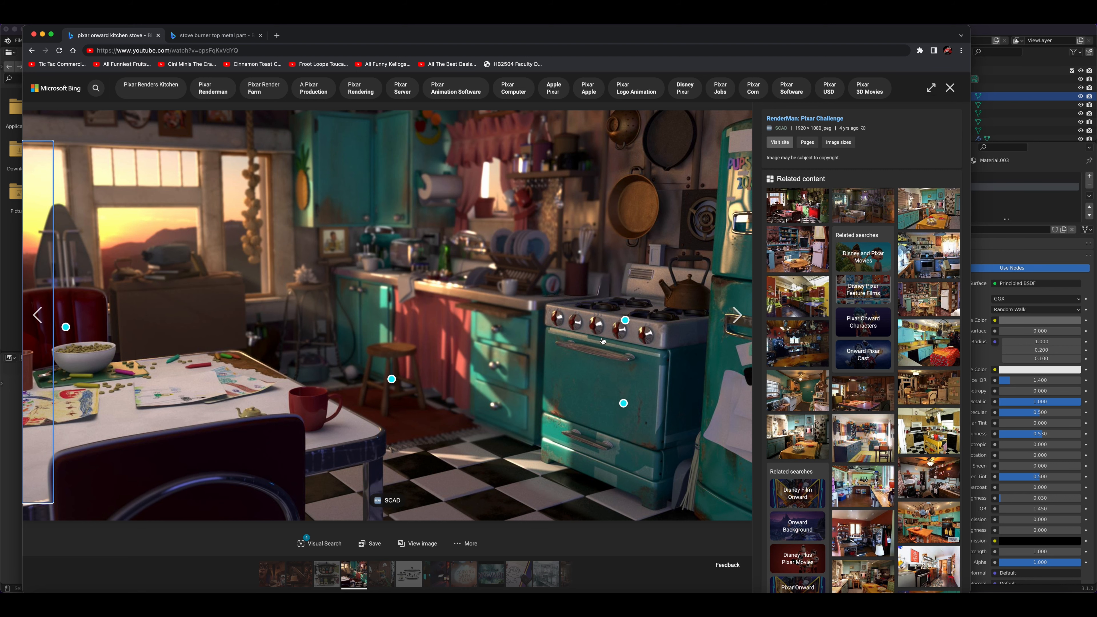
click(10, 286)
scroll(441, 293, up, 3)
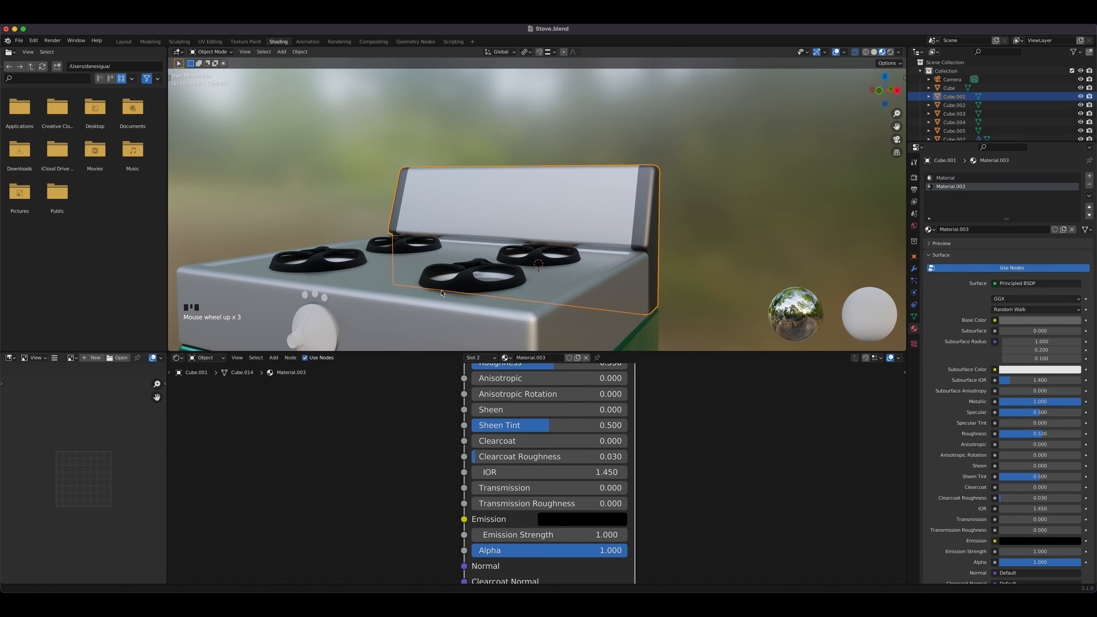
Step: Check the reference kitchen image in Chrome, return to Blender, and give the rightmost small dot above the knob the shared metal "Material"
shift+middle_drag(441, 293, 563, 180)
click(187, 603)
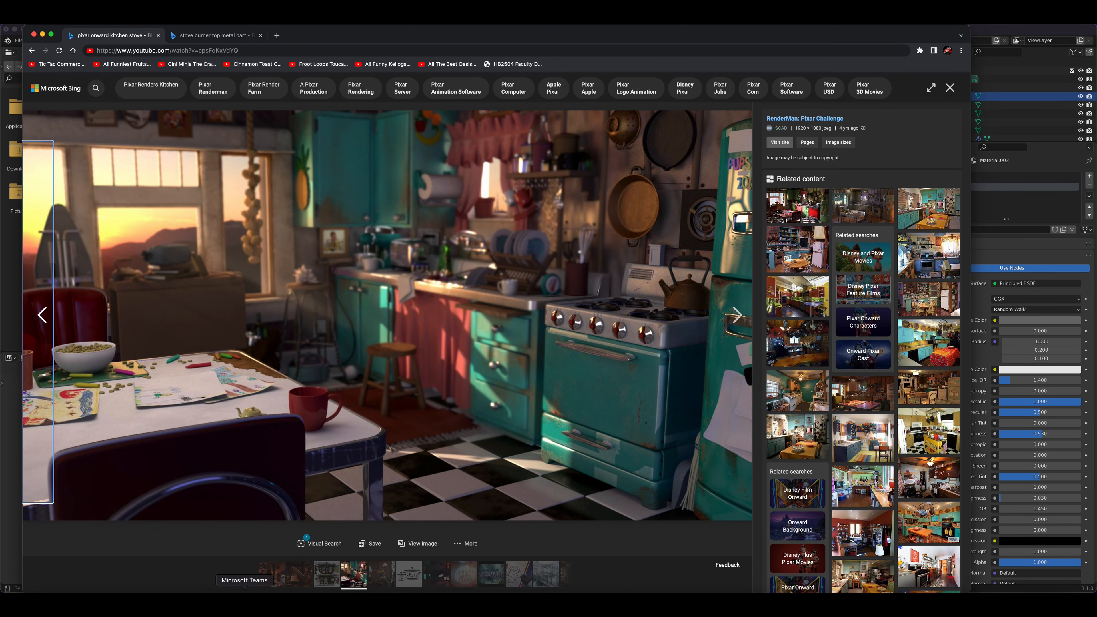
click(252, 603)
scroll(501, 281, up, 1)
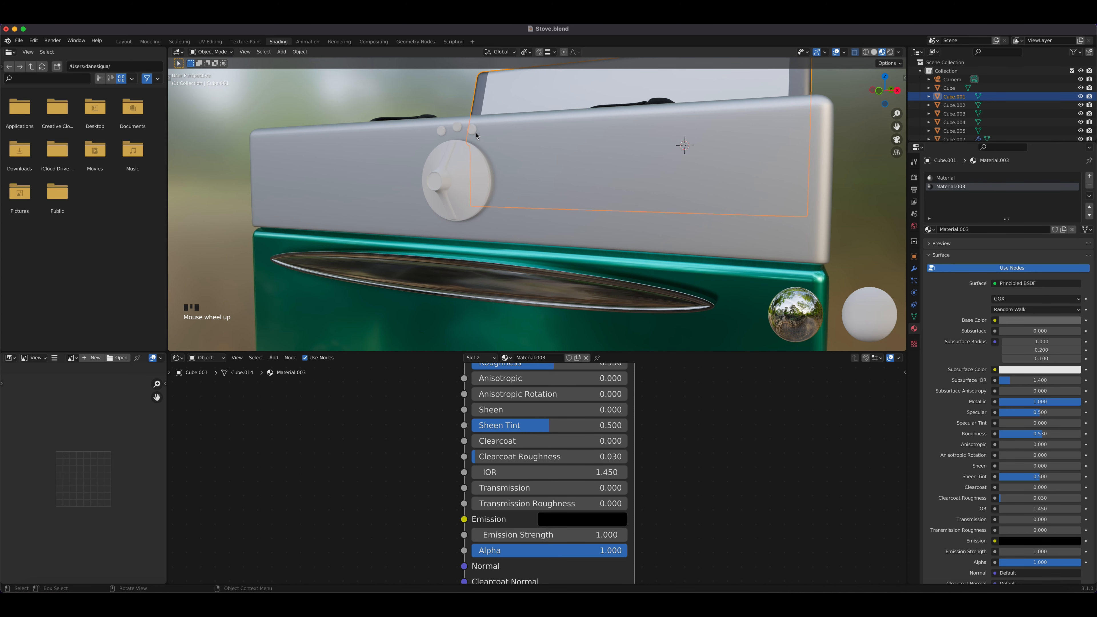
click(472, 130)
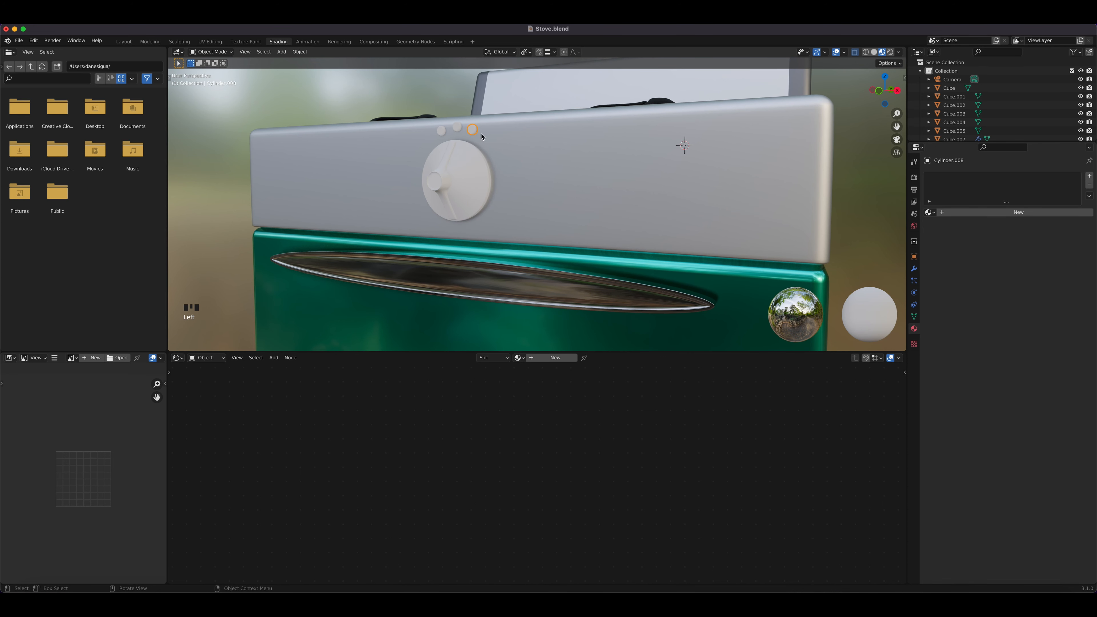
click(929, 212)
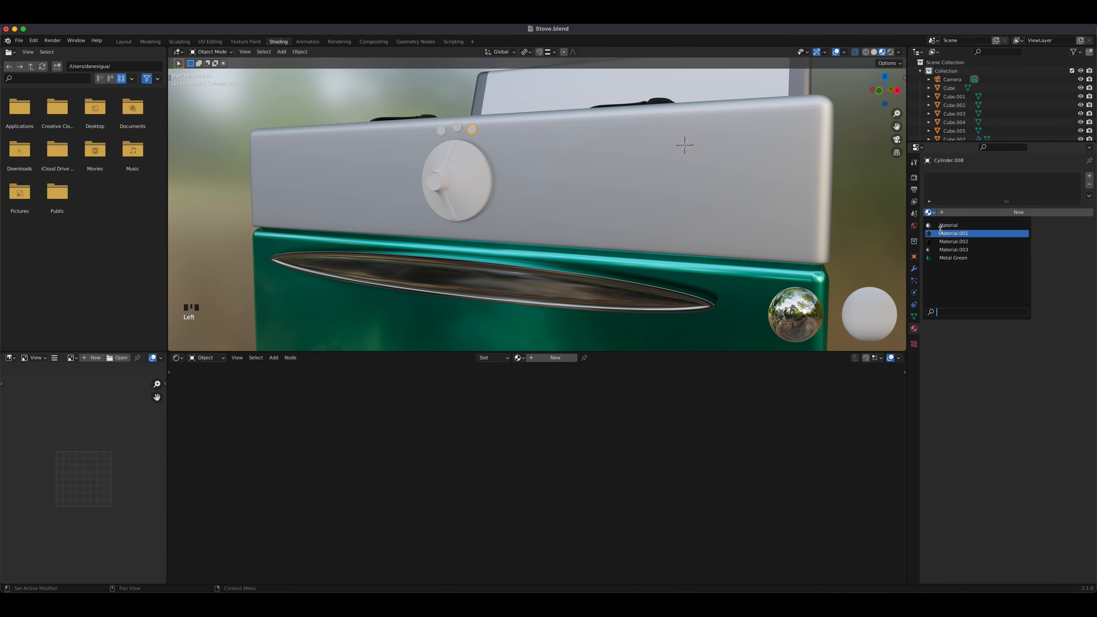
click(950, 250)
click(929, 212)
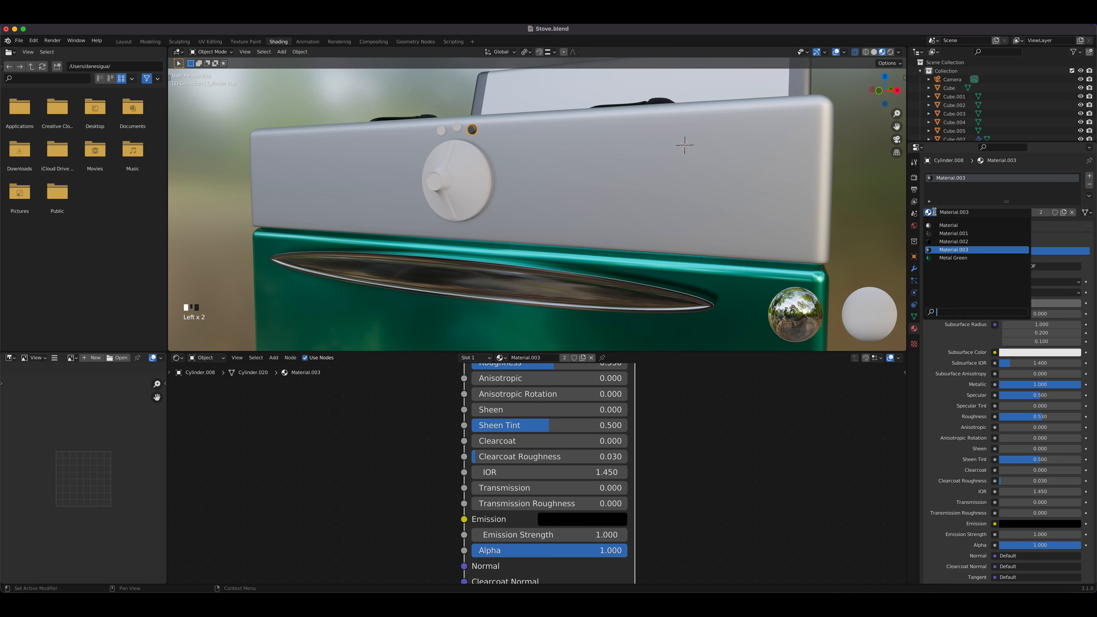
click(947, 225)
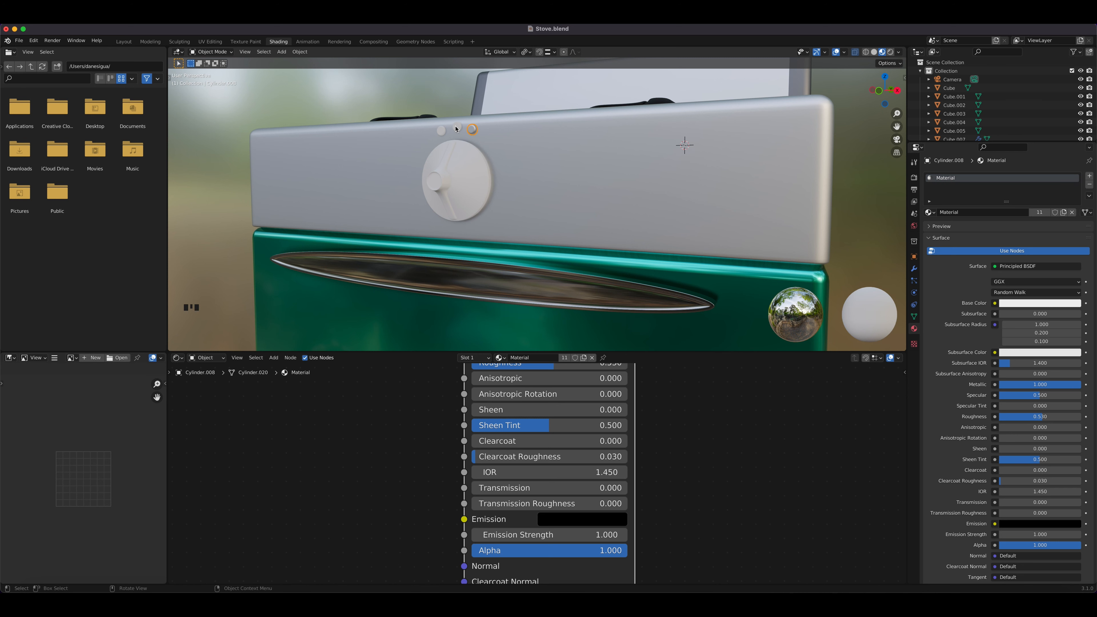
Step: Assign the shared "Material" to the middle and left small dots above the stove knob
click(456, 129)
click(929, 212)
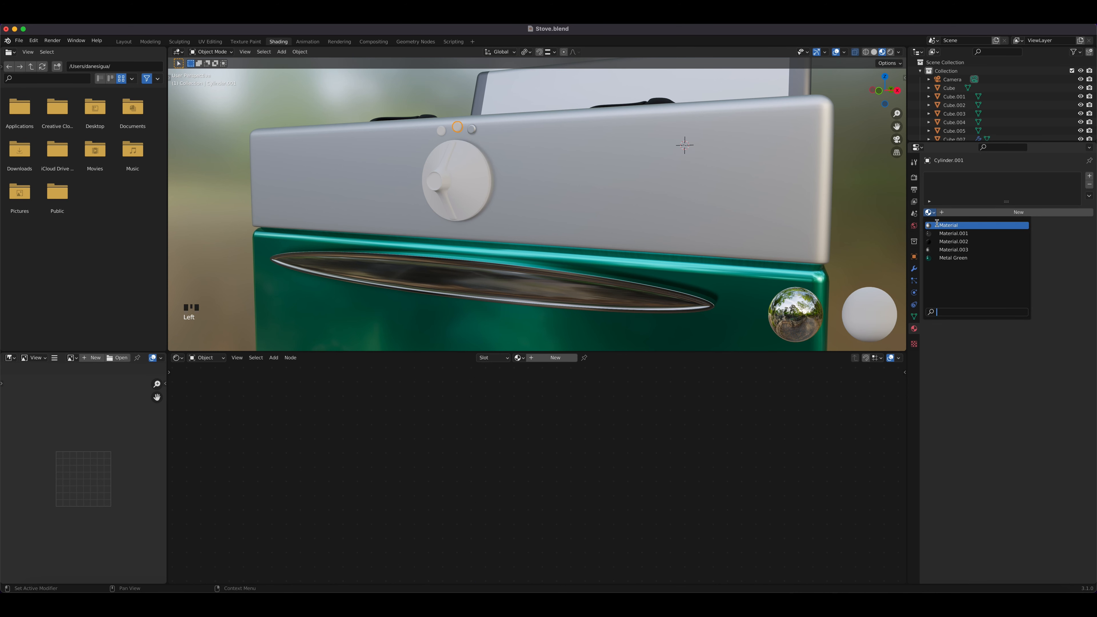
click(941, 225)
click(440, 132)
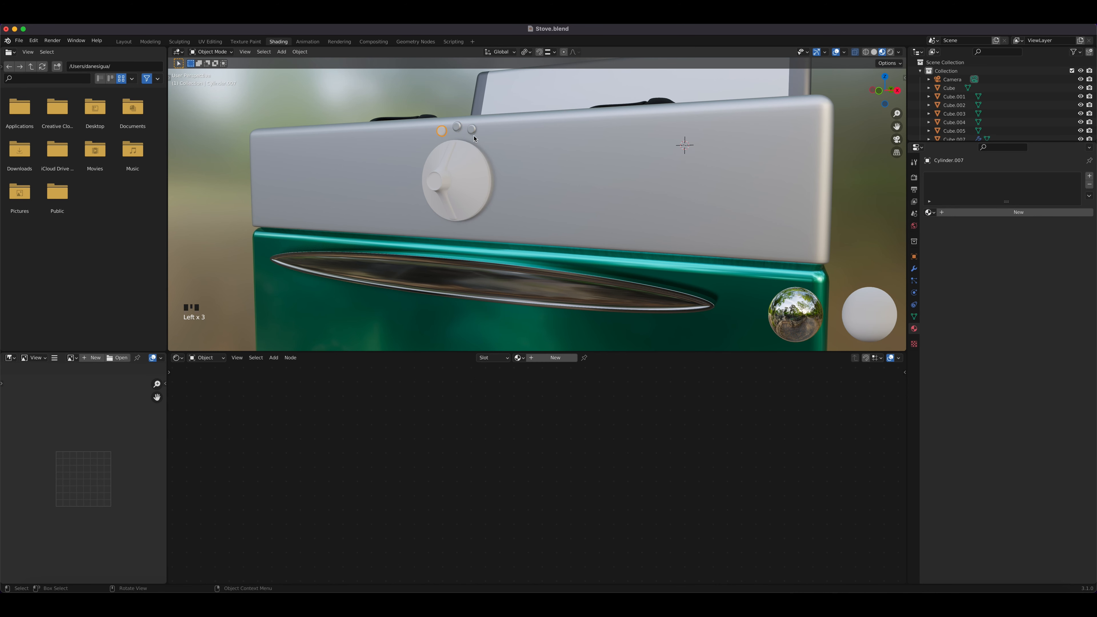
click(929, 212)
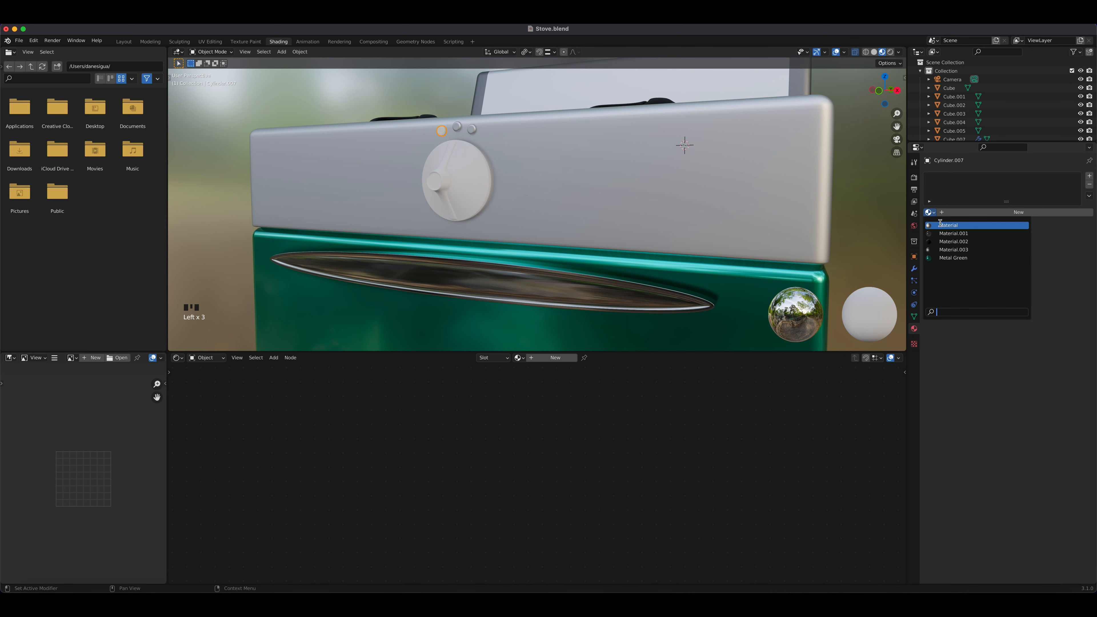
click(941, 225)
Step: Assign the existing shiny metal "Material.001" to the round base of the stove knob
click(478, 175)
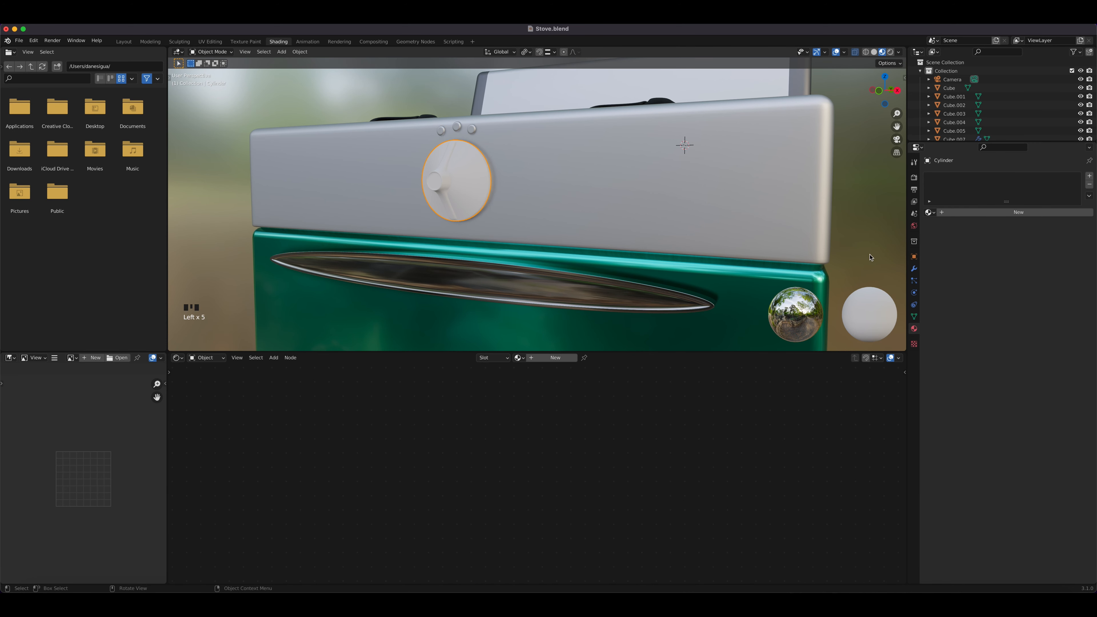
click(929, 213)
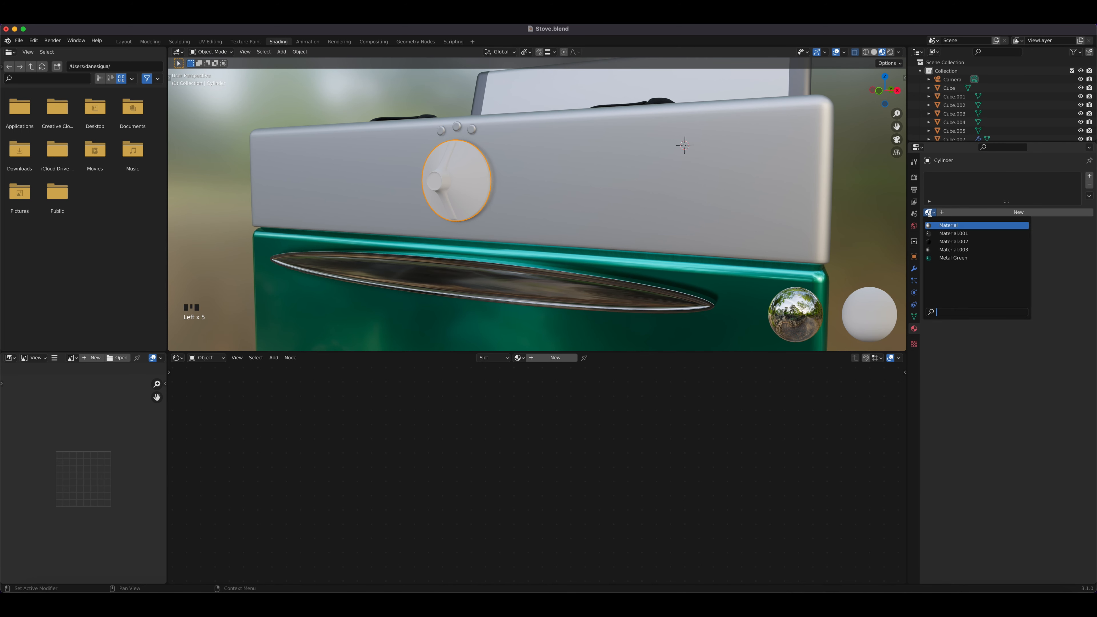
click(943, 234)
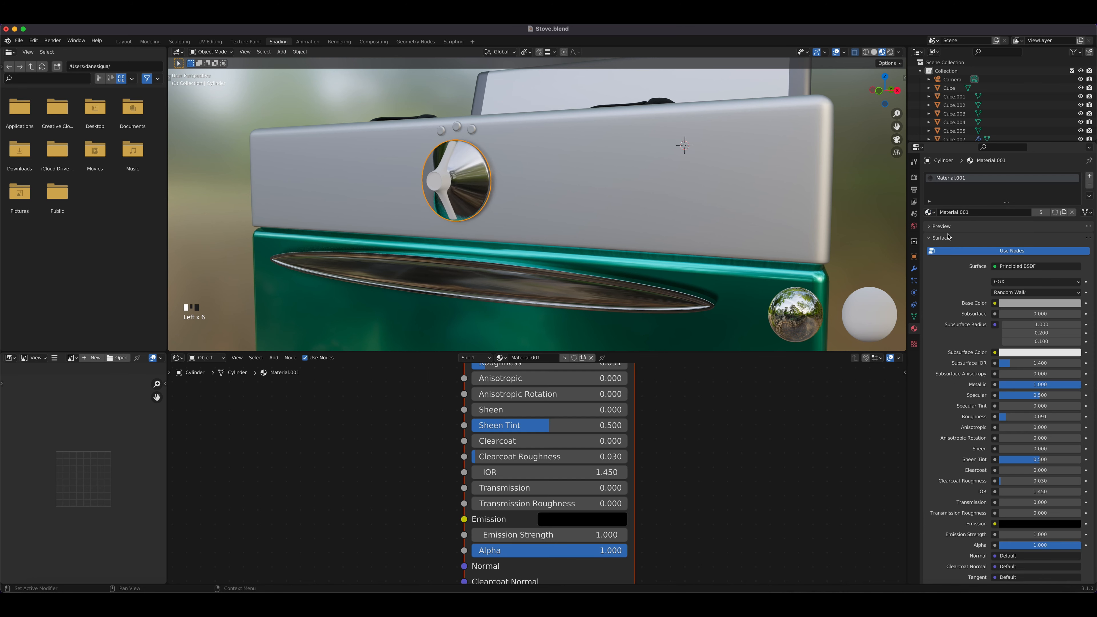
Step: Give the knob's handle a new material with Metallic 1.000, Roughness 0.791 and a slightly darkened, fully saturated red base color
click(447, 199)
click(1006, 213)
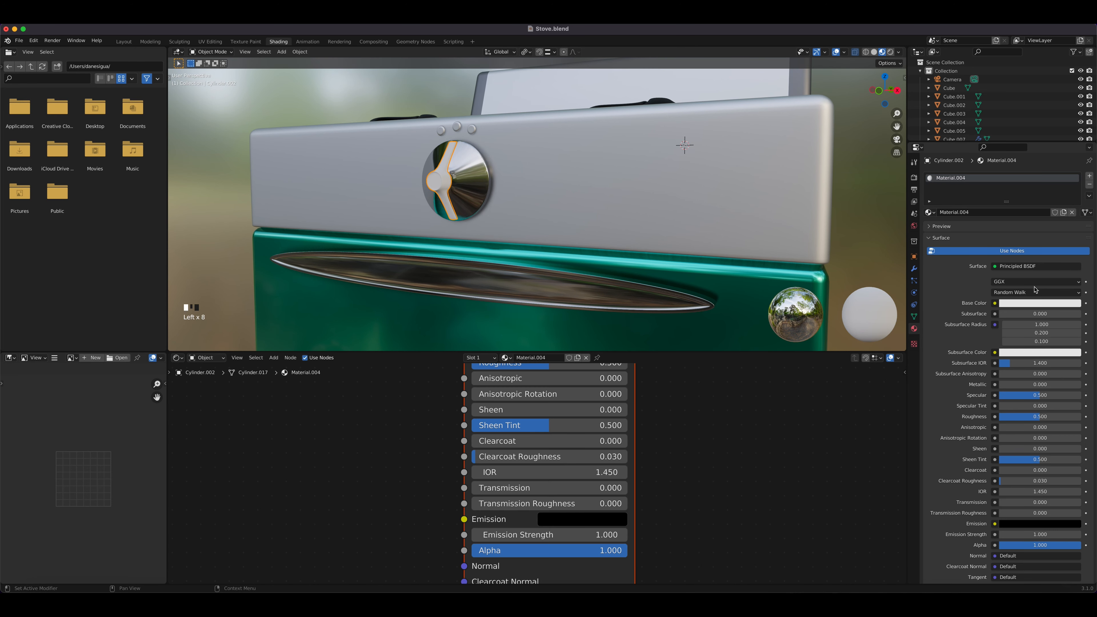
drag(1007, 385, 1081, 384)
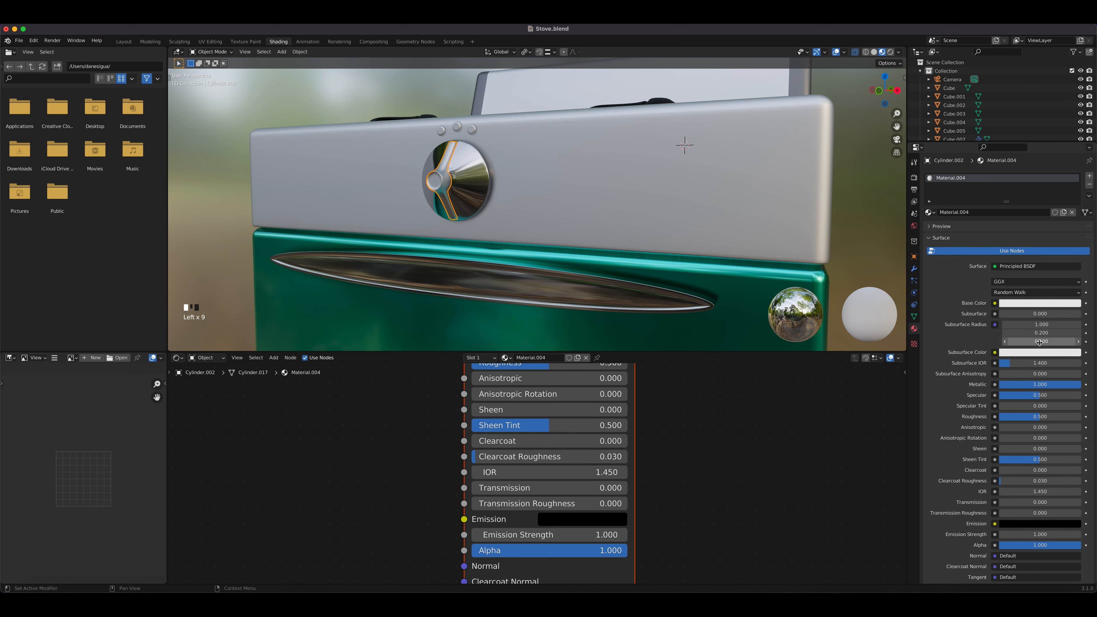
click(1038, 303)
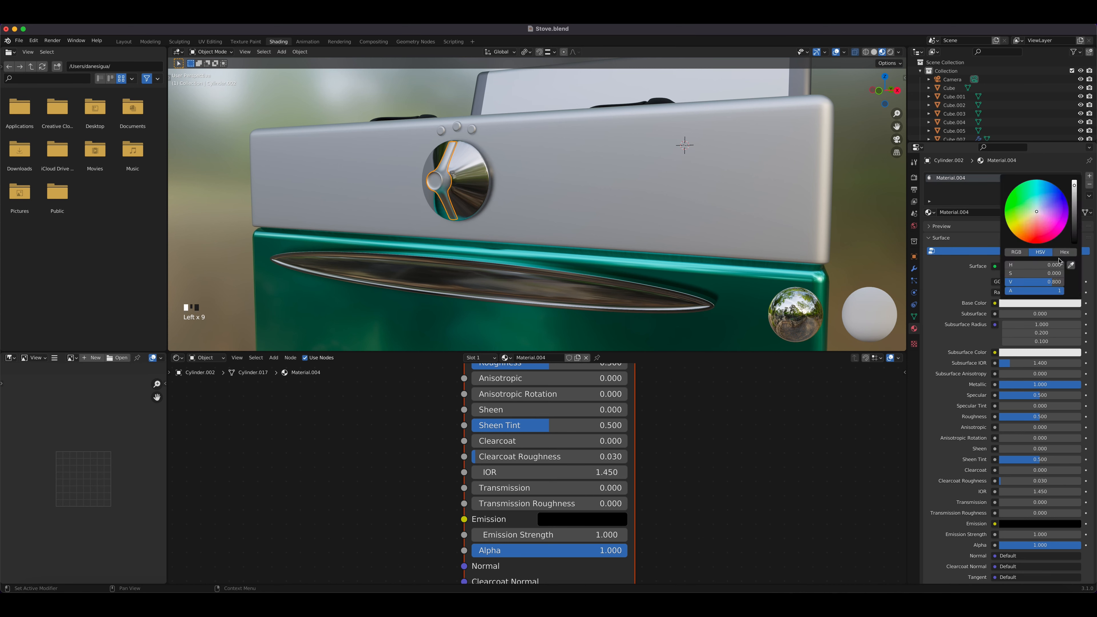
drag(1038, 216, 1038, 243)
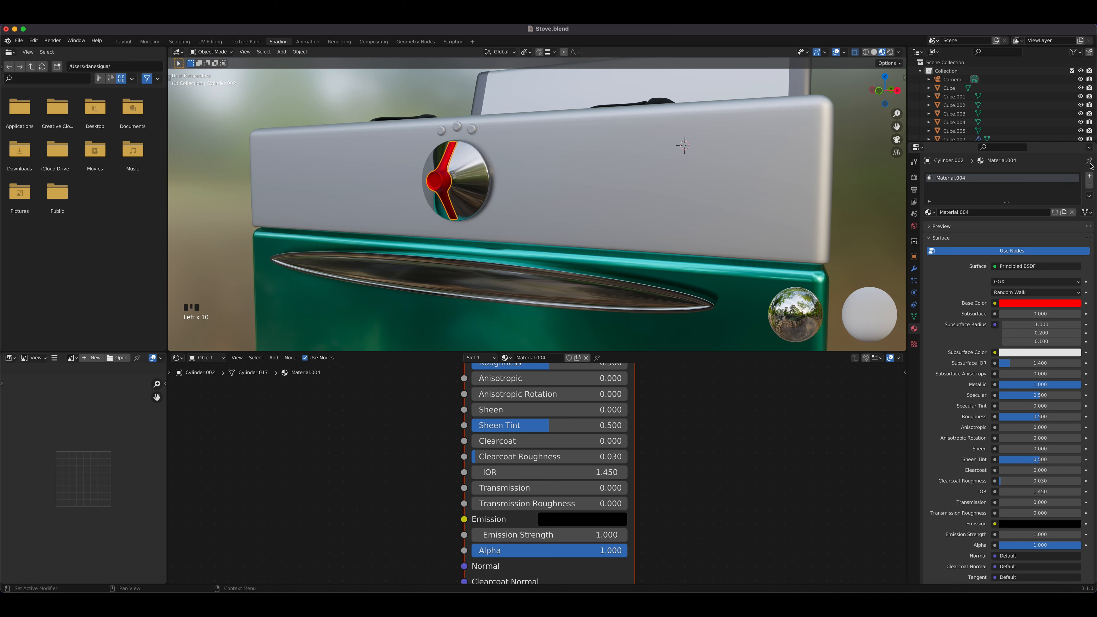
click(1050, 304)
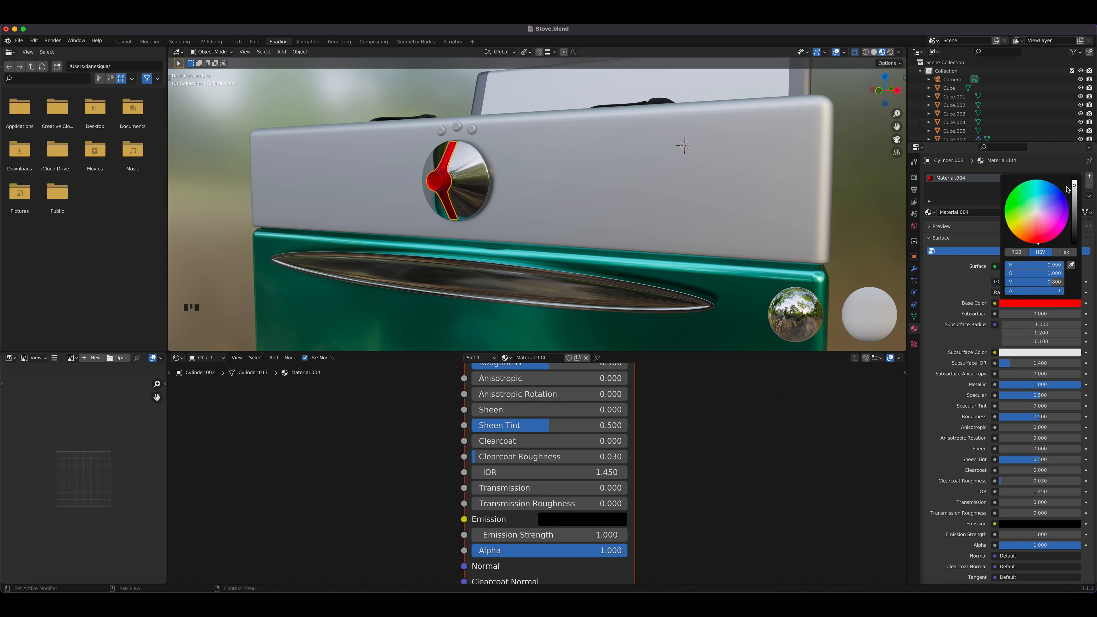
drag(1075, 185, 1074, 214)
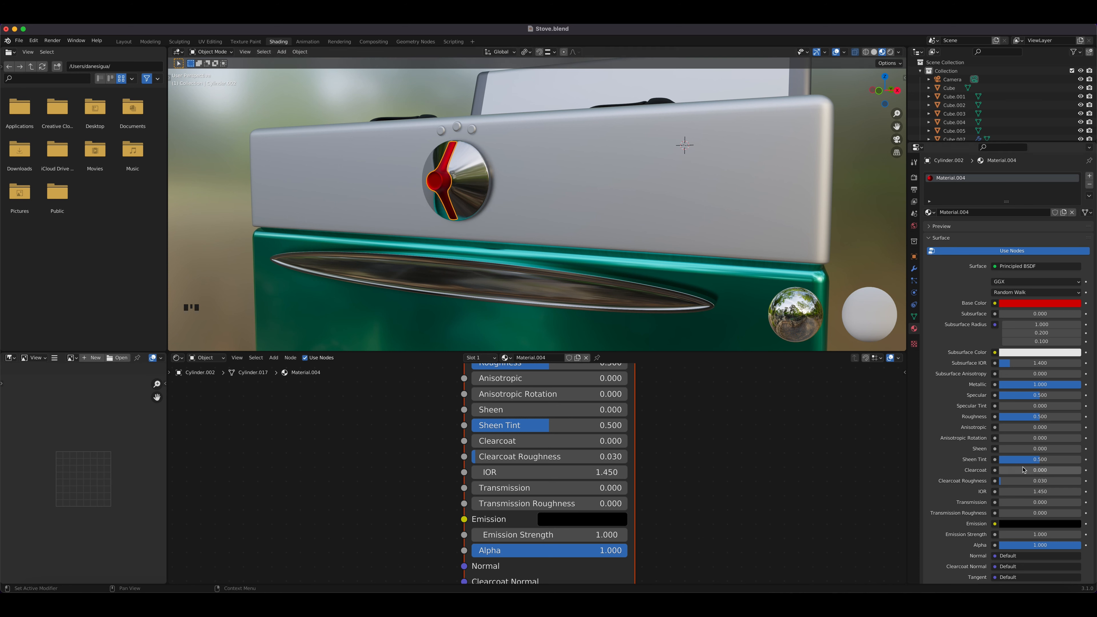
drag(1030, 417, 1064, 417)
Step: In front view, duplicate the knob base together with its red handle and move the copy about 0.51 m along X
middle_drag(583, 235, 535, 229)
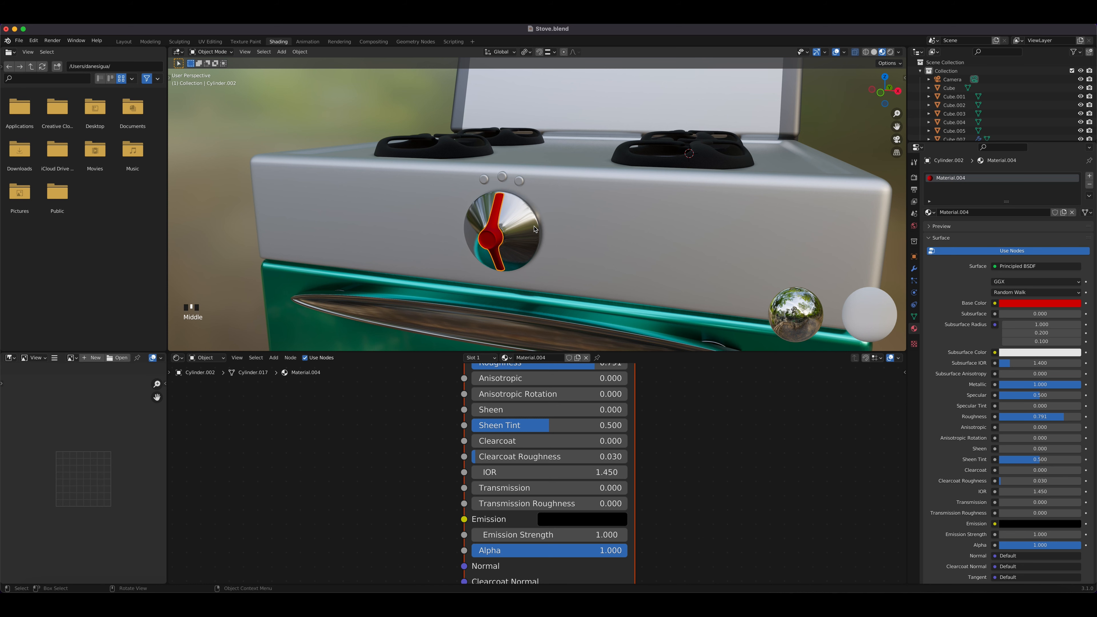
shift+click(522, 229)
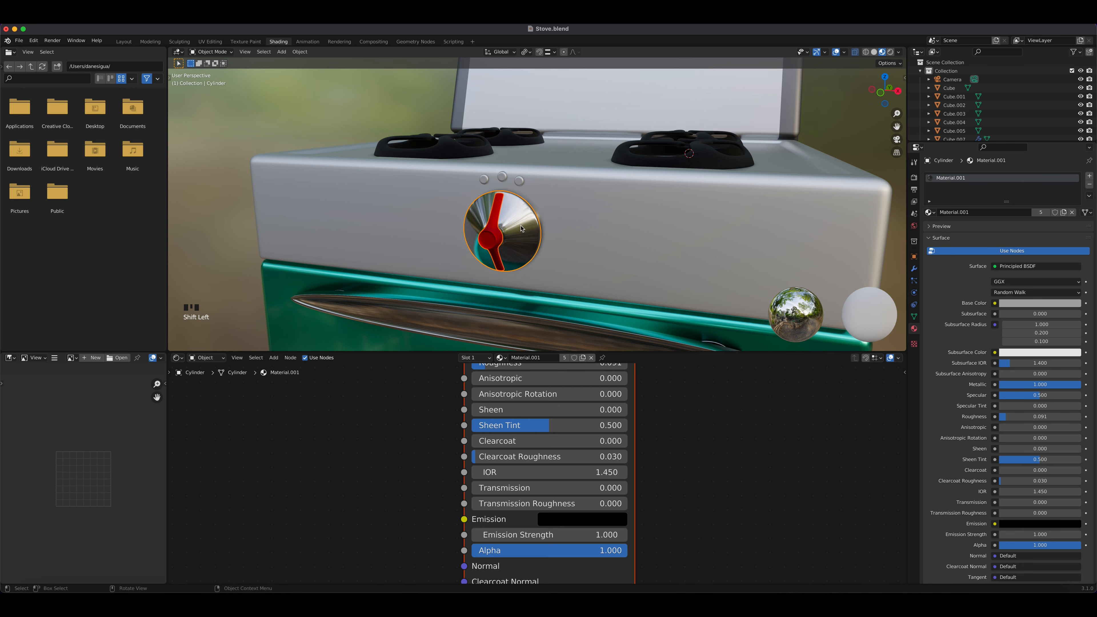
key(KP_1)
scroll(596, 186, up, 3)
shift+middle_drag(640, 159, 513, 216)
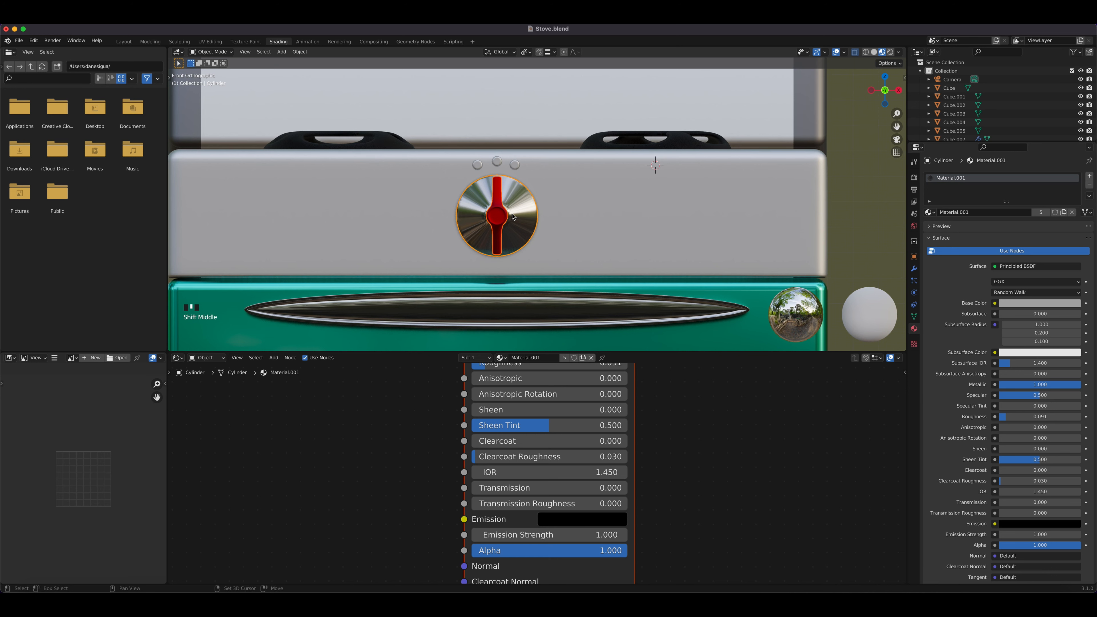
key(shift+d)
right_click(513, 217)
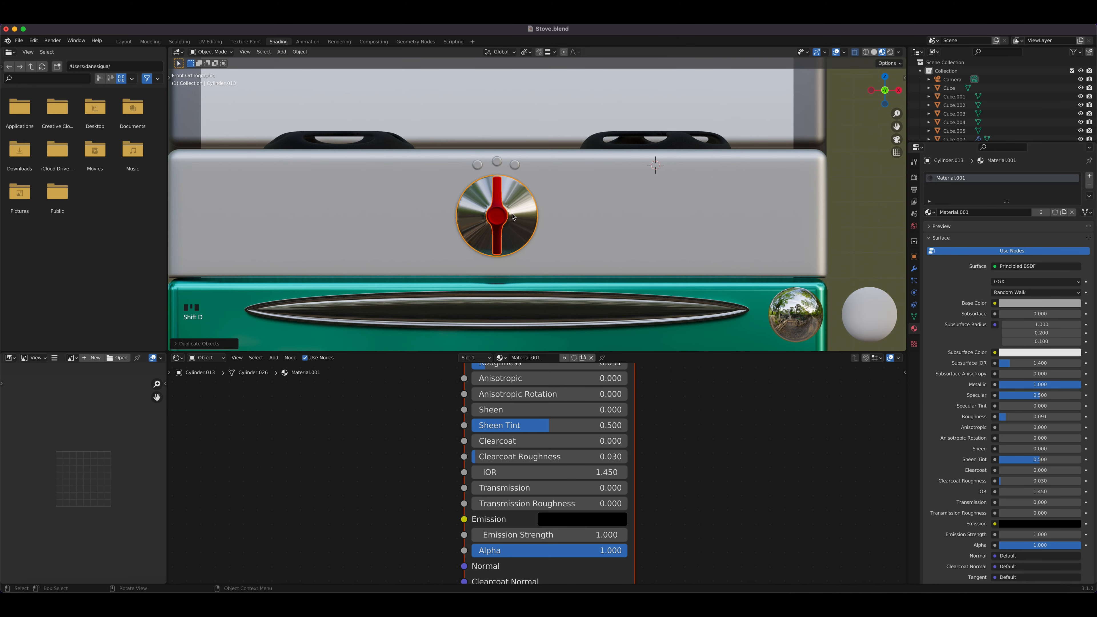
key(g)
key(x)
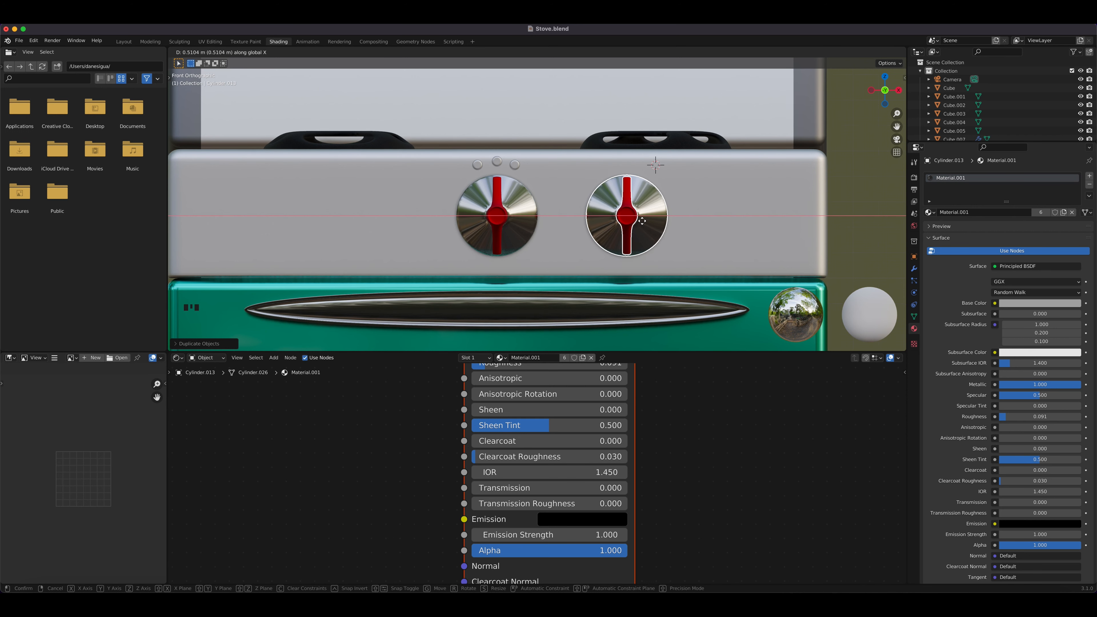
click(643, 223)
Step: Duplicate the copied knob again and place the new one about 0.46 m further along X, near the front panel's right end
key(shift+d)
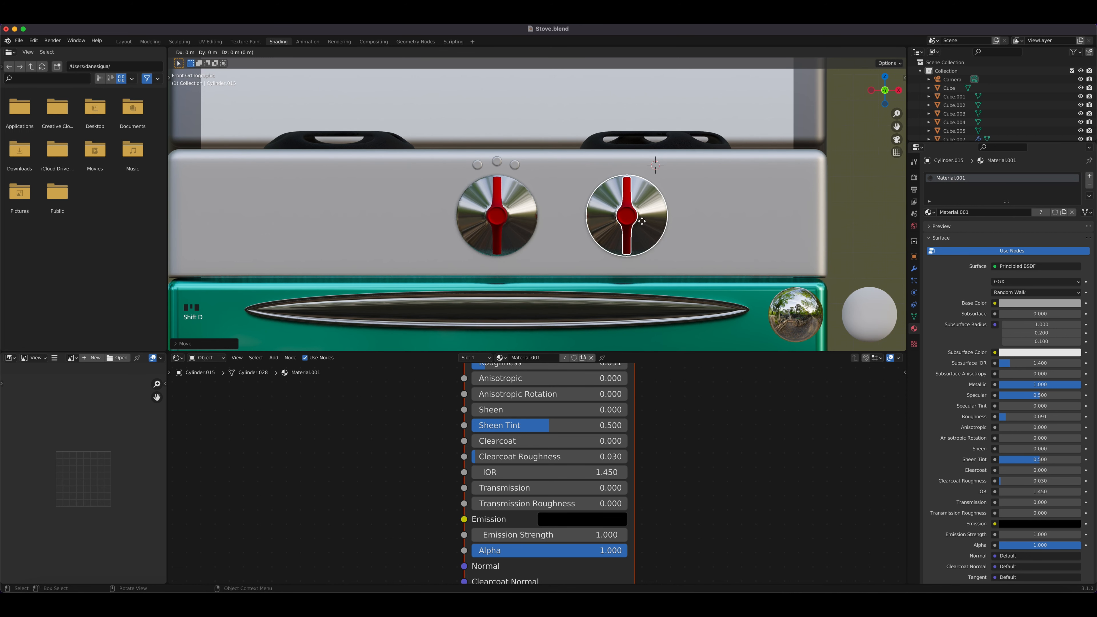
key(x)
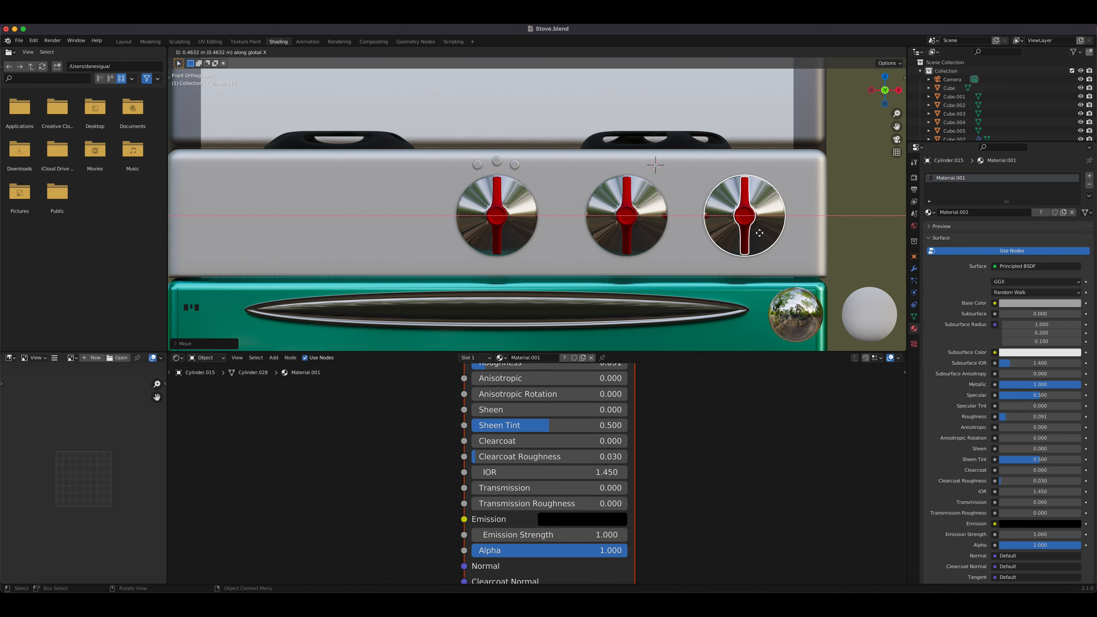
click(759, 233)
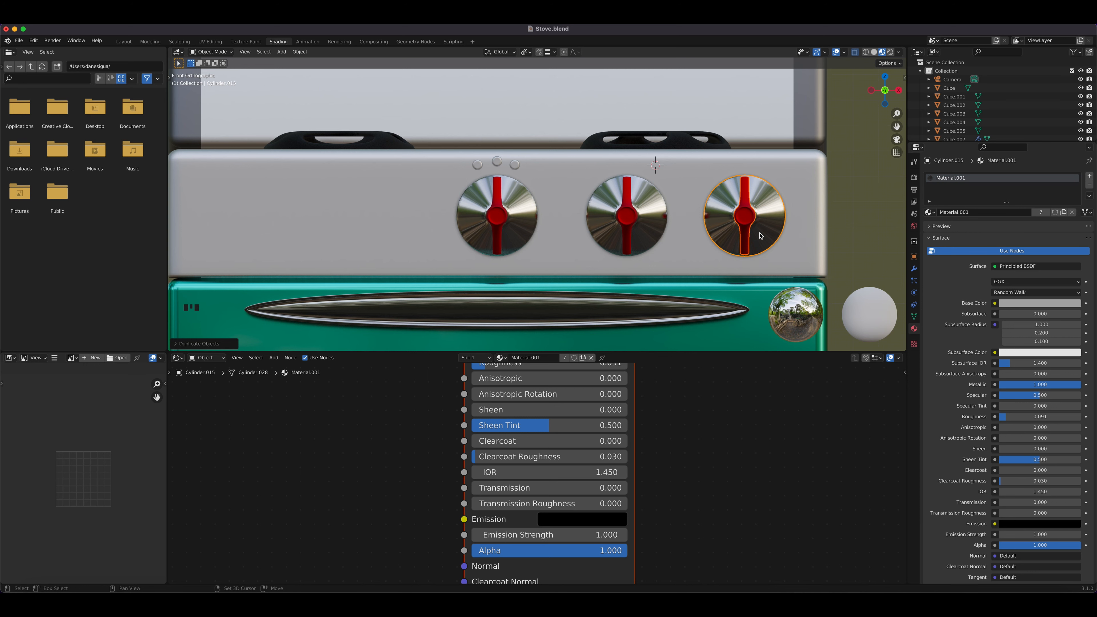
Step: Duplicate the knob twice more along X, placing both copies evenly spaced on the front panel to the left of the original knob
key(shift+d)
key(x)
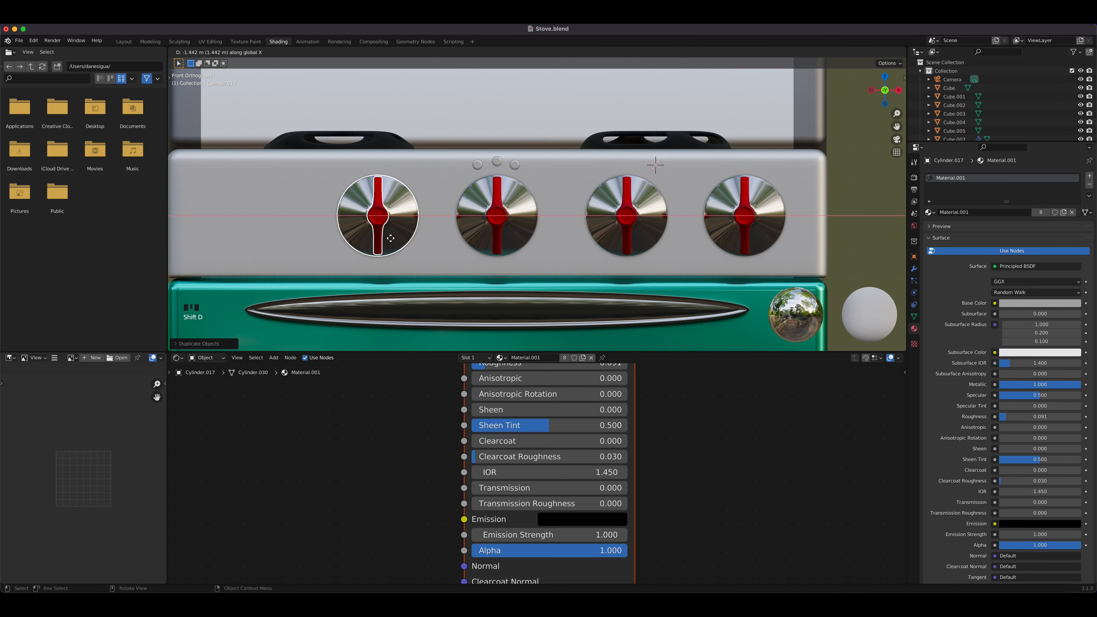
click(384, 238)
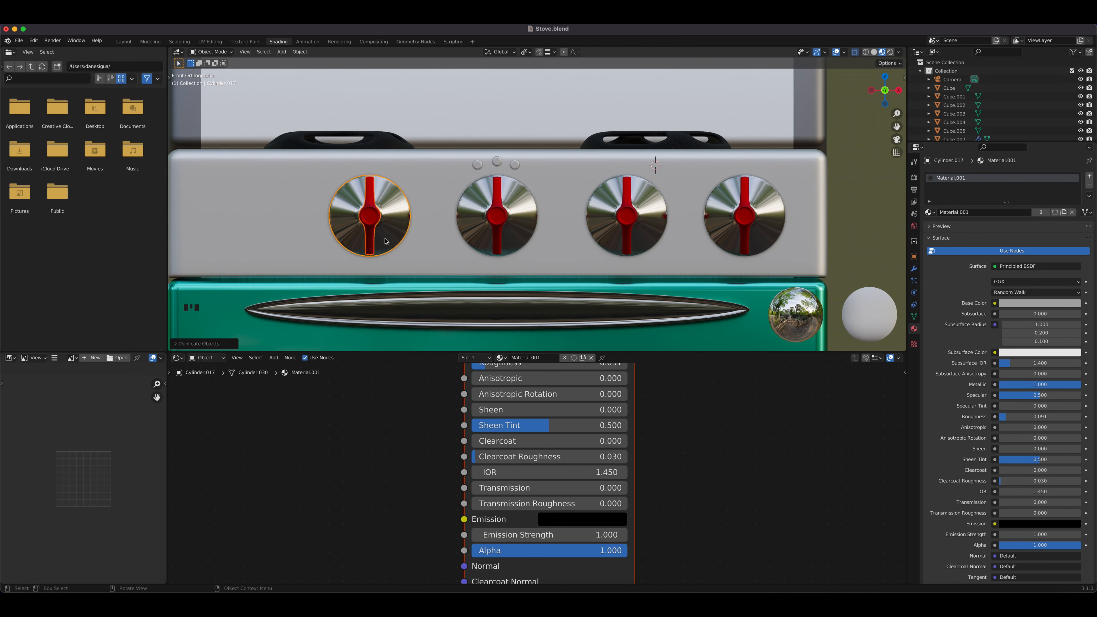
key(shift+d)
key(x)
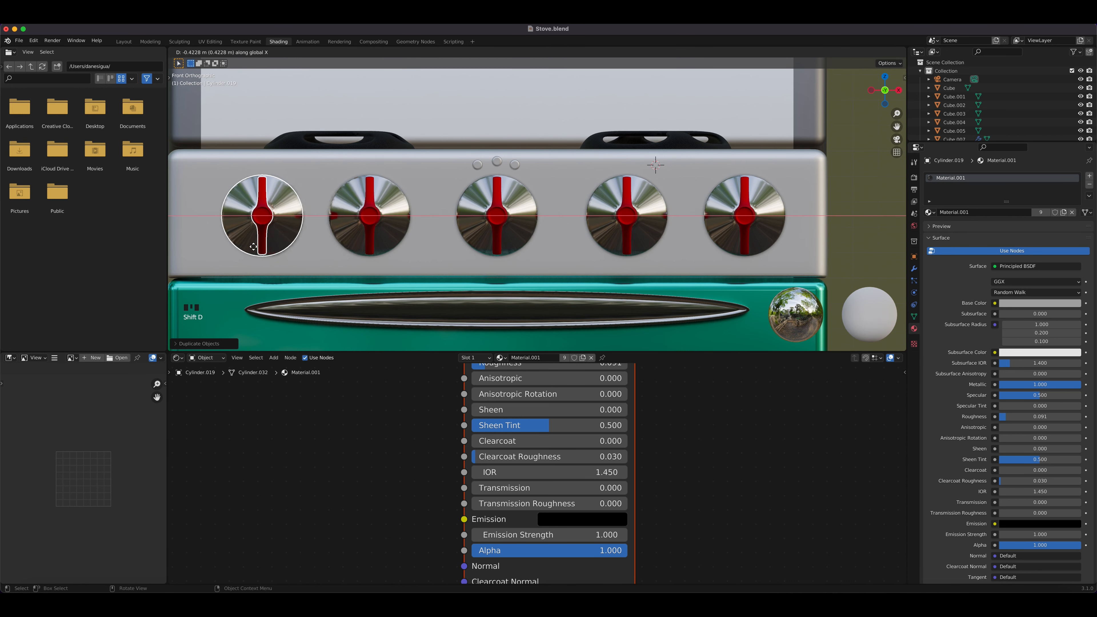
click(270, 248)
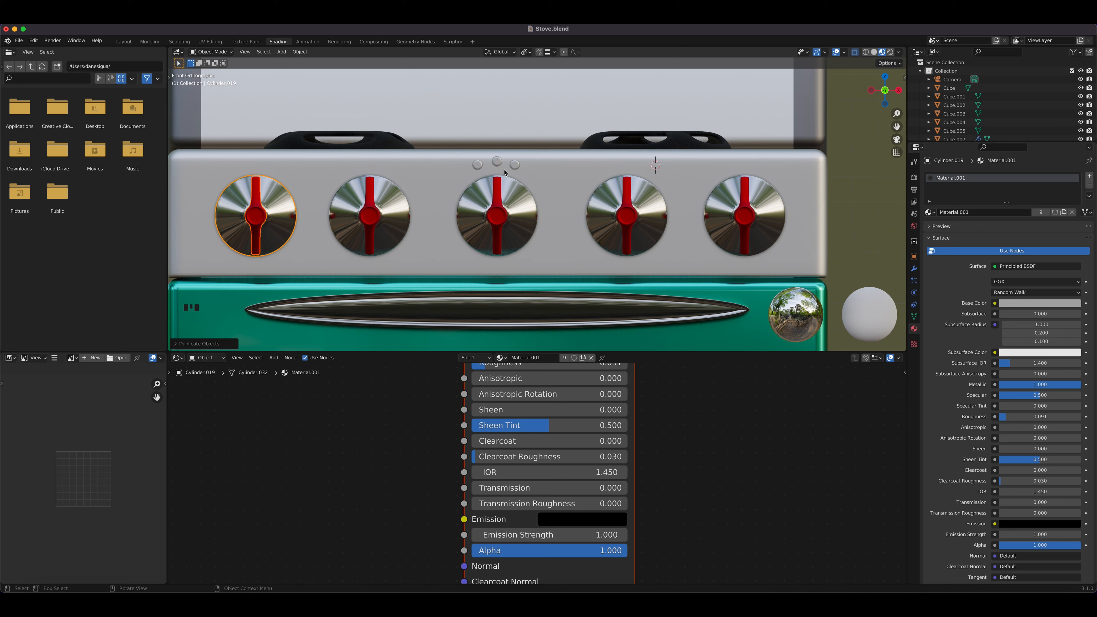
Step: Duplicate the middle dot above the center knob and move the copy about 0.46 m along X, above the next knob to the right
click(501, 163)
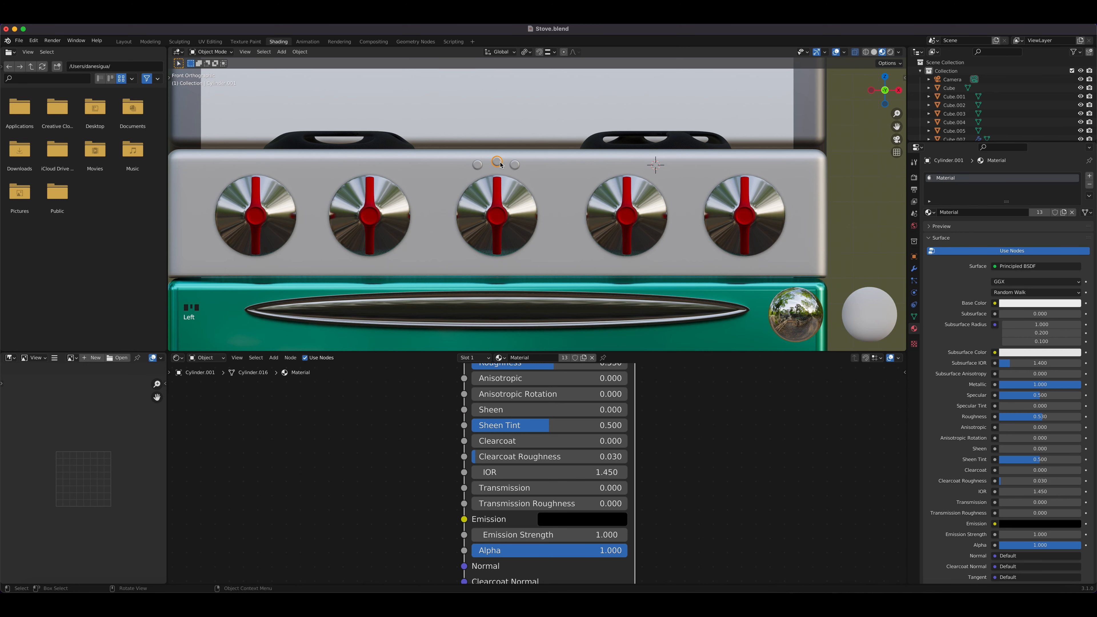
key(shift+d)
key(x)
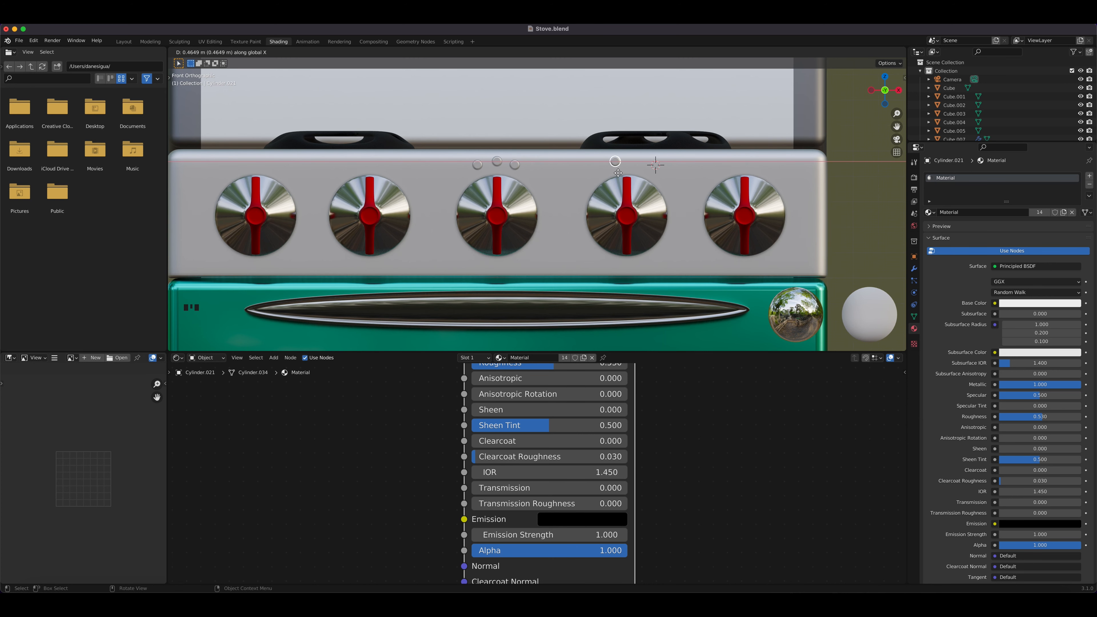
right_click(618, 173)
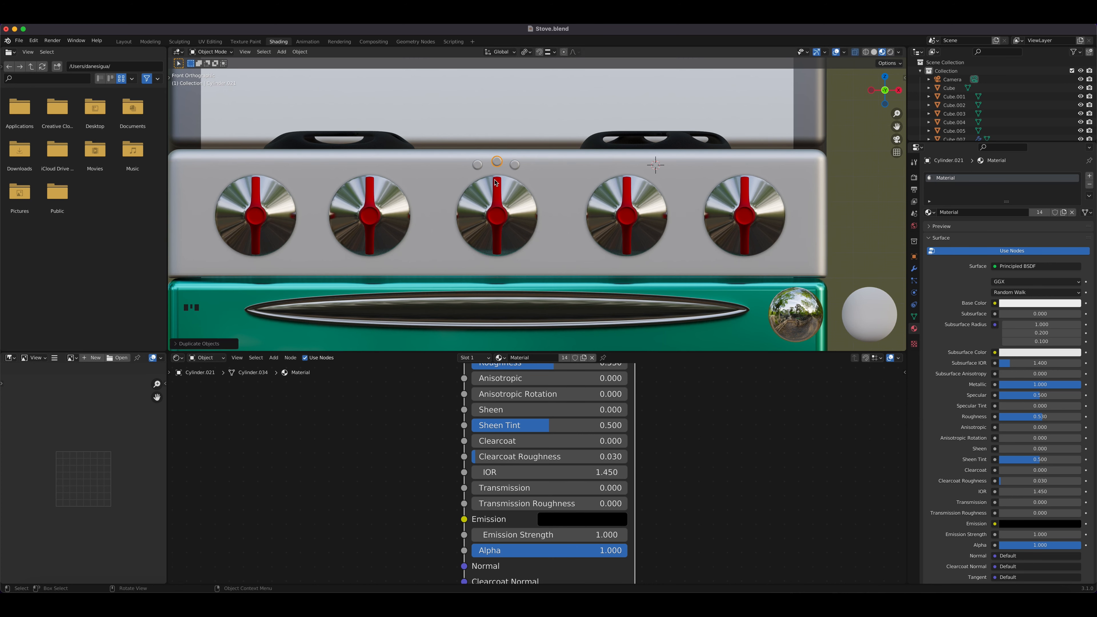
key(g)
key(x)
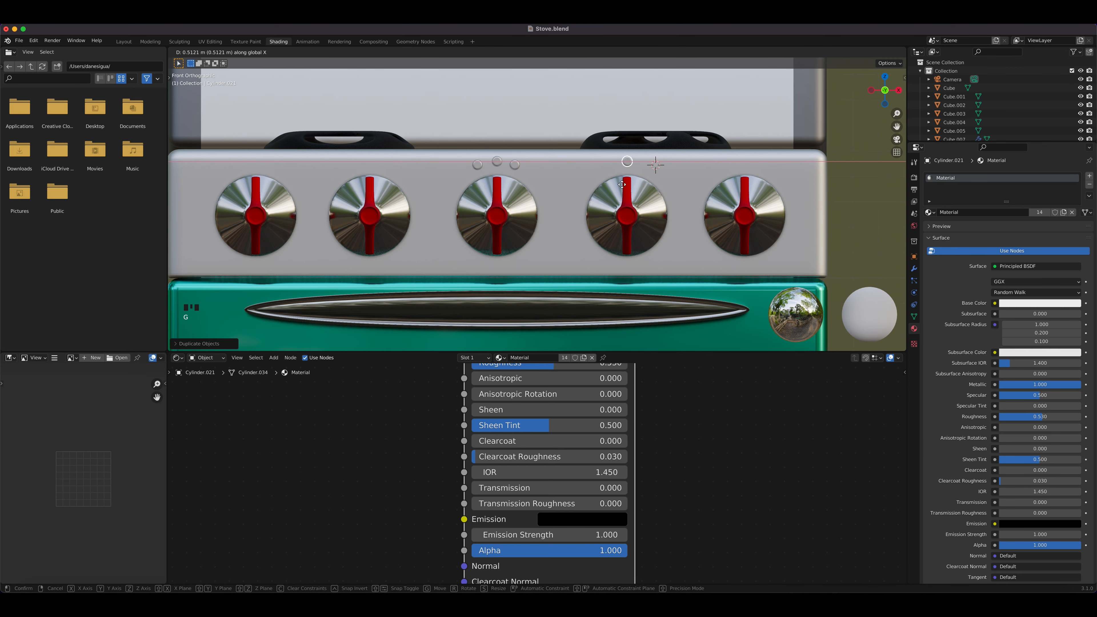
click(616, 185)
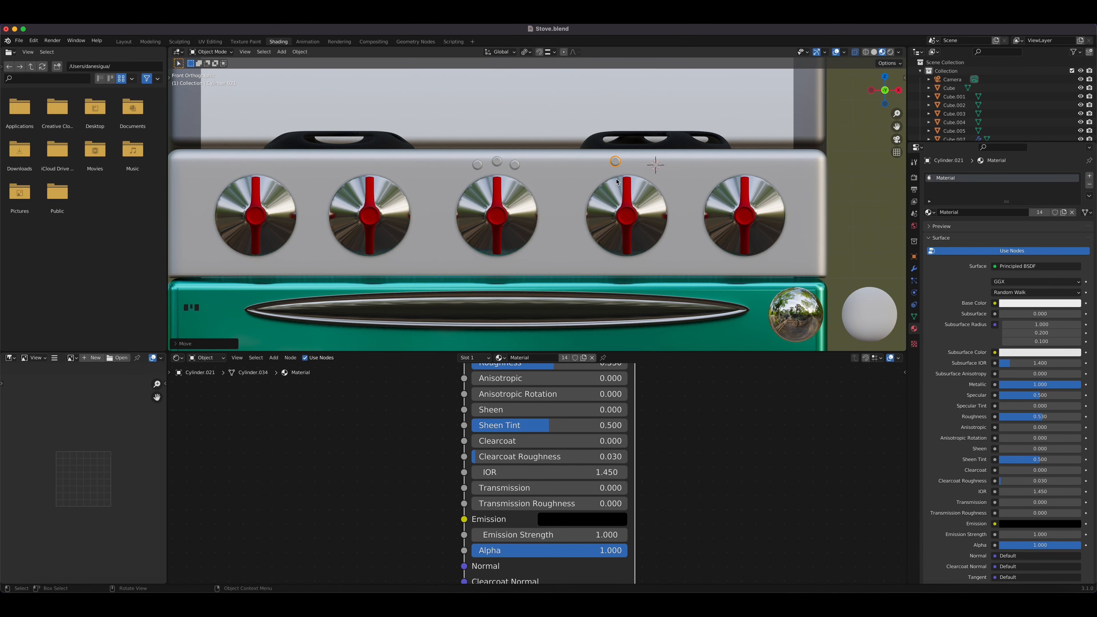
Step: Lower the dot above the fourth knob about 0.015 m along Z and place a duplicate about 0.086 m along X beside it
key(g)
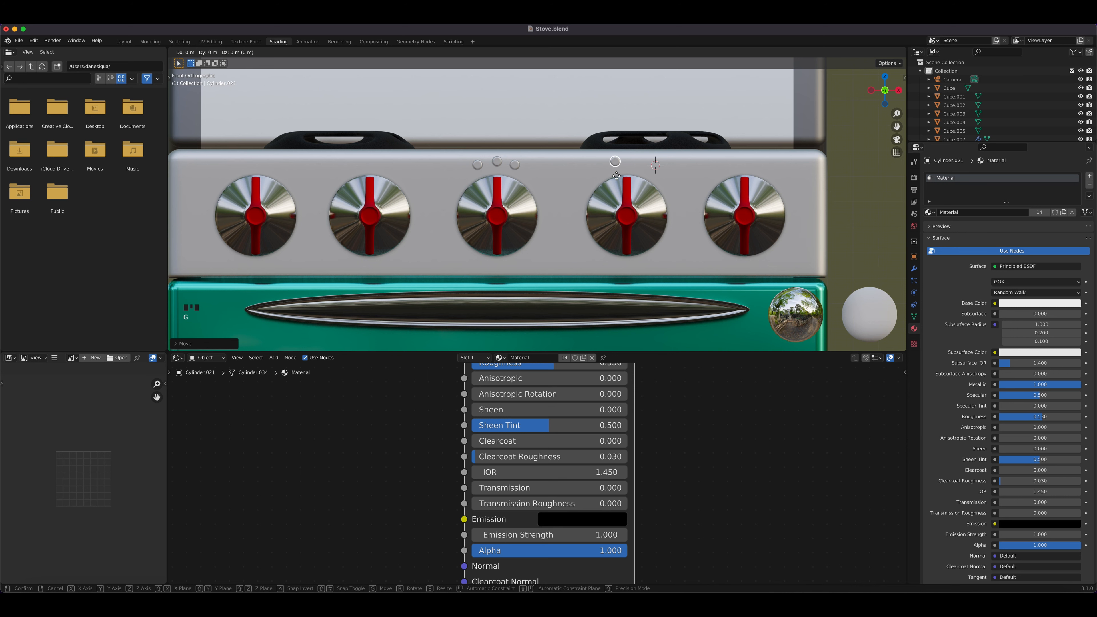
key(z)
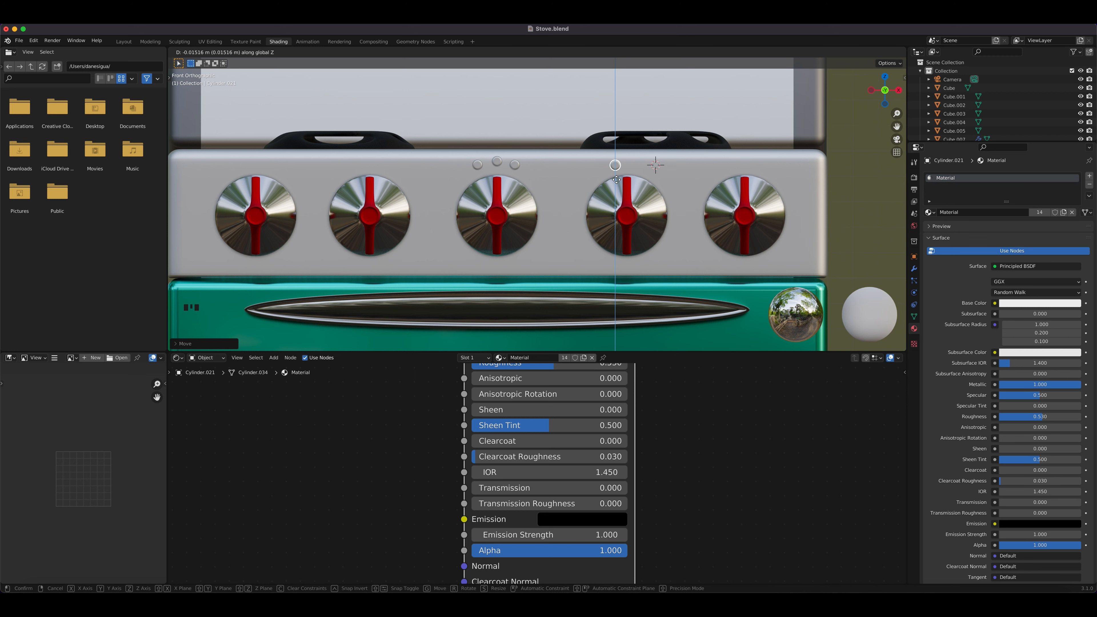
click(616, 181)
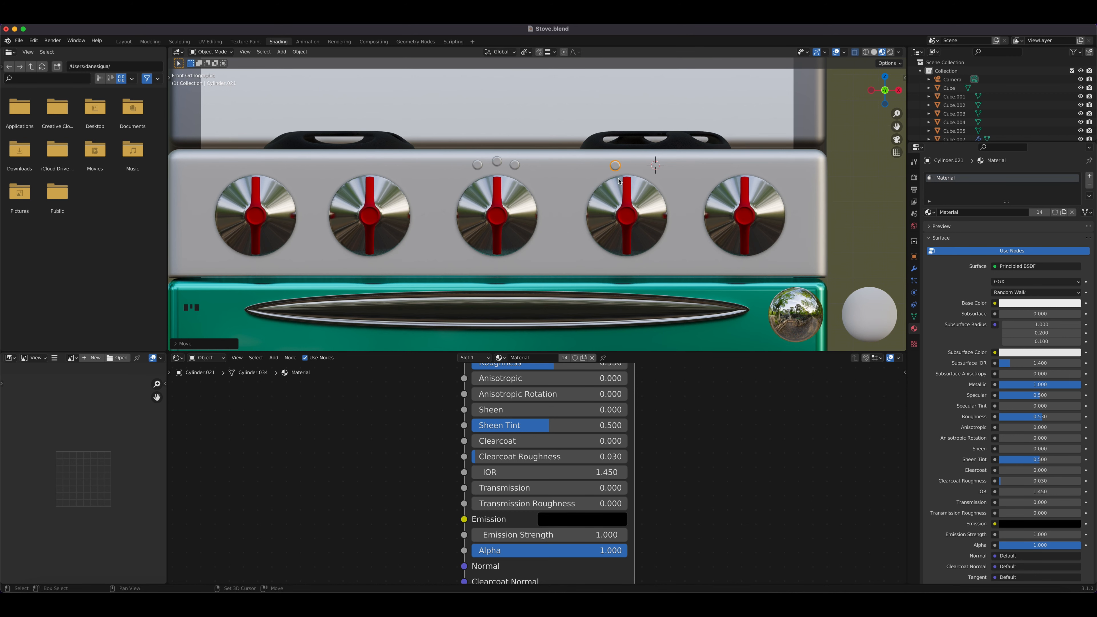
key(shift+d)
key(x)
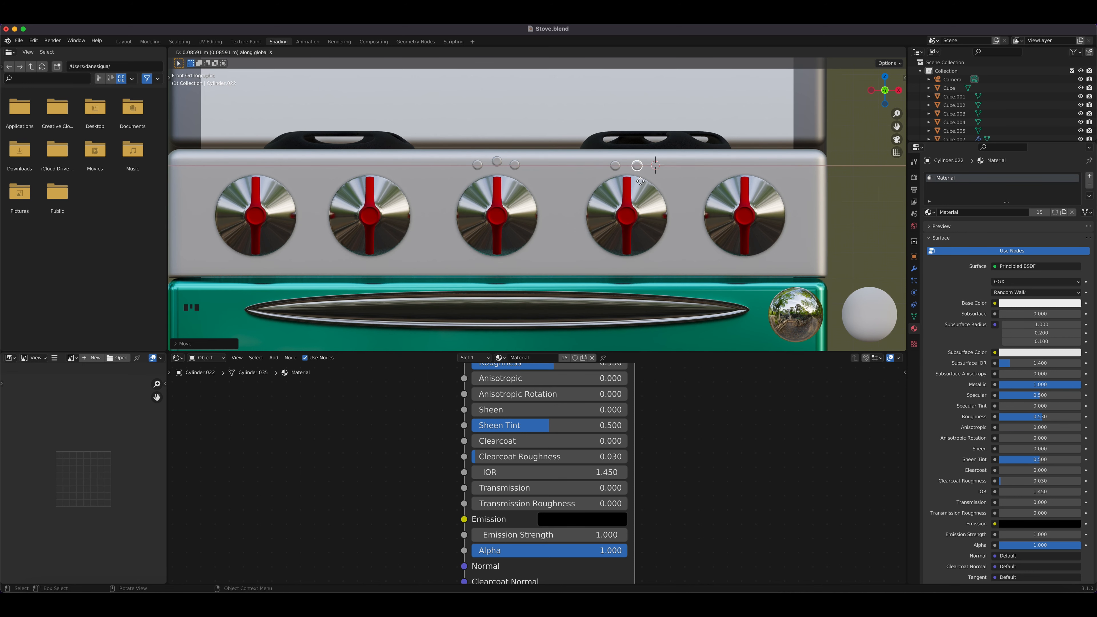
click(641, 181)
Step: Nudge the left dot of the new pair slightly along X to even out the pair above the fourth knob
click(615, 165)
scroll(624, 179, up, 2)
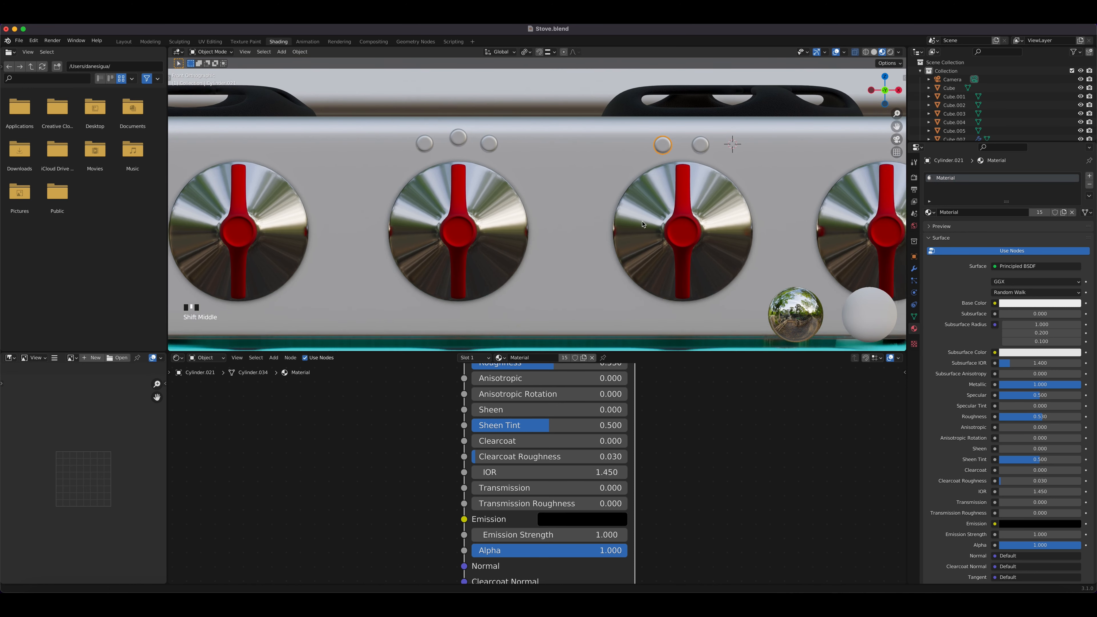
shift+middle_drag(624, 179, 590, 222)
key(g)
key(x)
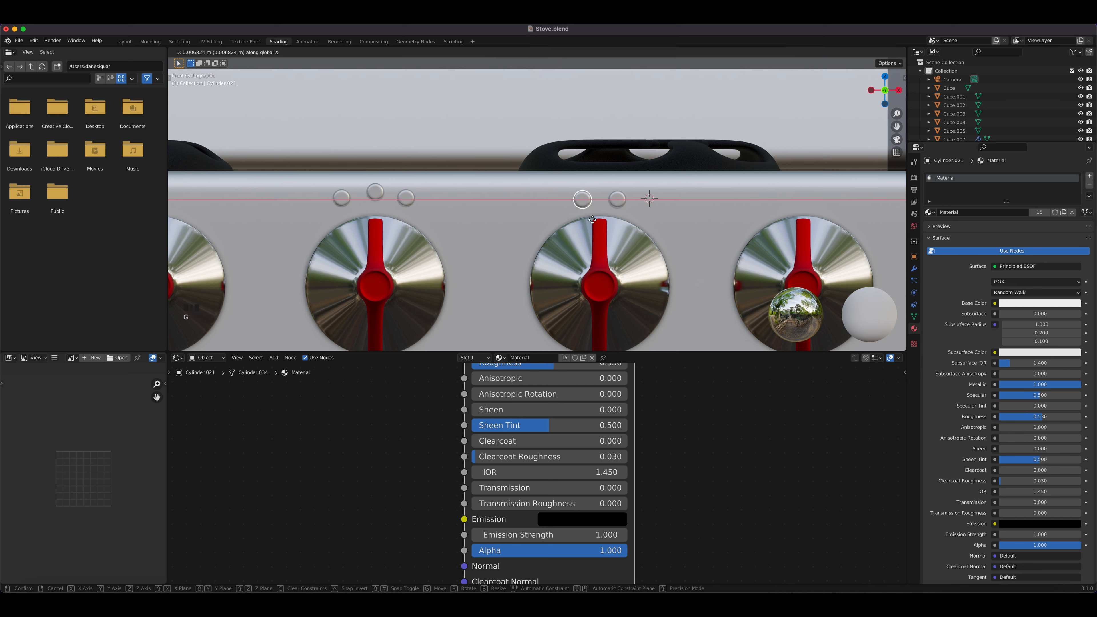
click(592, 220)
click(622, 203)
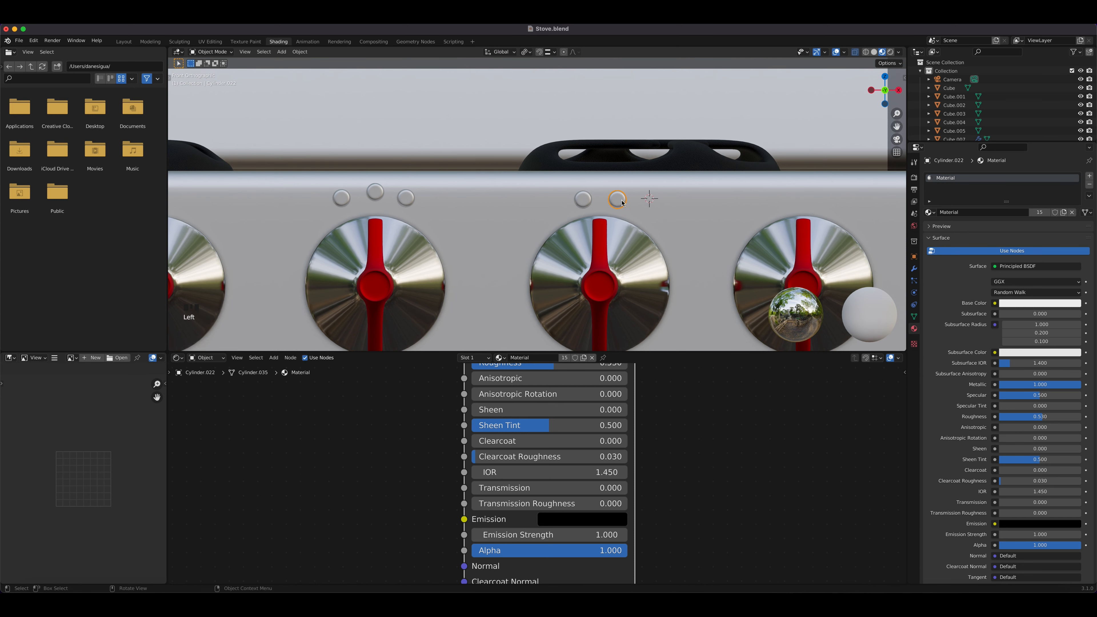
key(g)
click(587, 203)
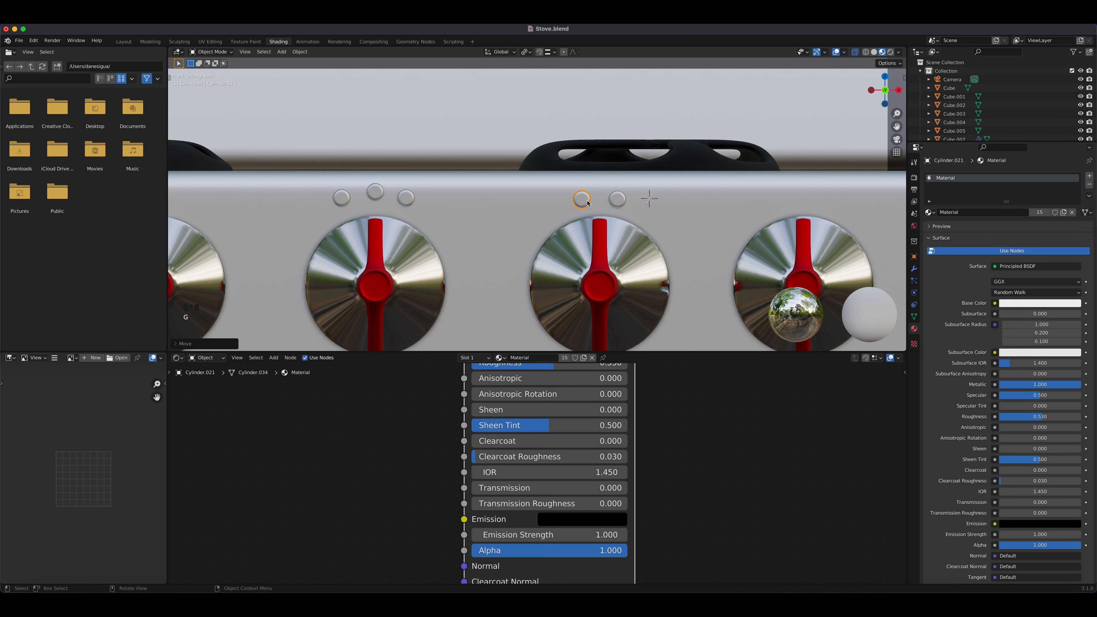
Step: Duplicate both dots along X to above the rightmost knob and shift the copies about 0.008 m along X to center them
shift+click(617, 199)
key(shift+d)
key(x)
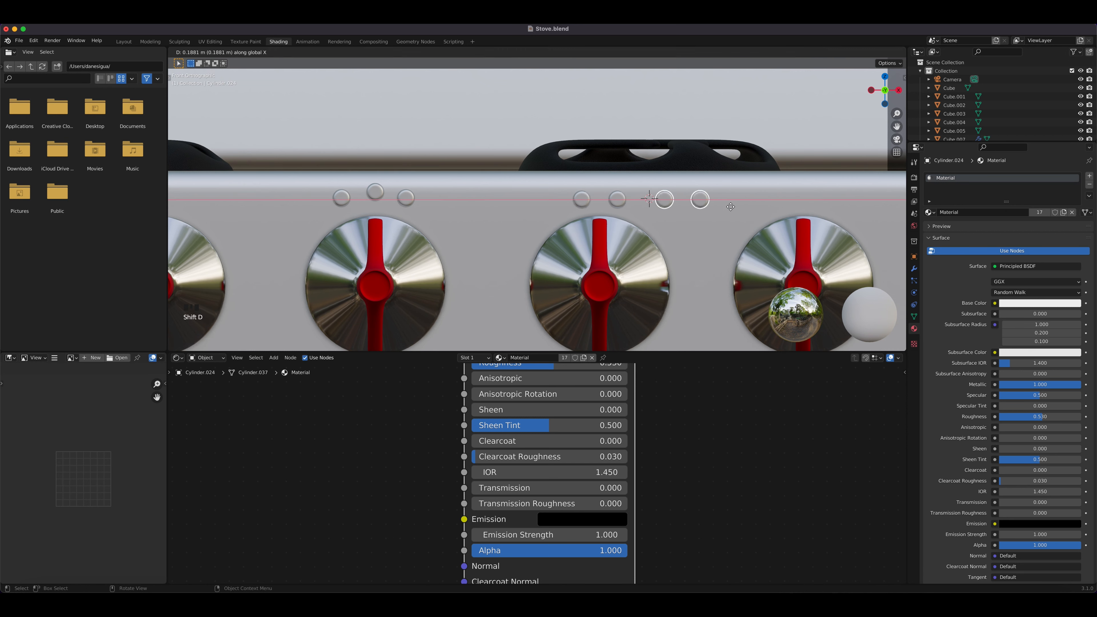
click(817, 215)
scroll(683, 247, down, 5)
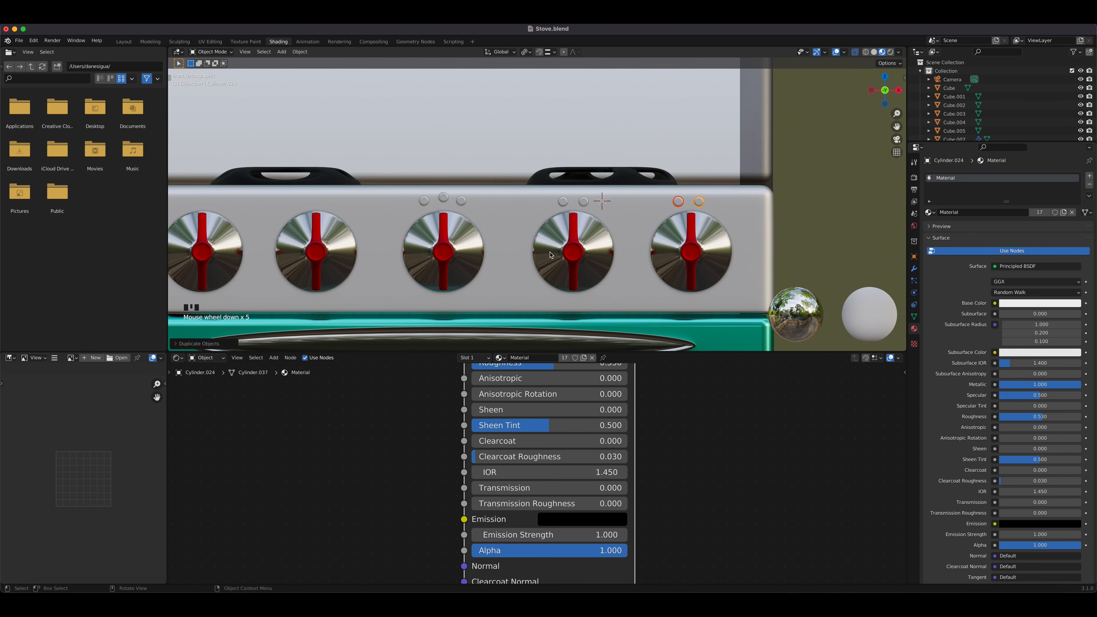
shift+middle_drag(479, 261, 628, 257)
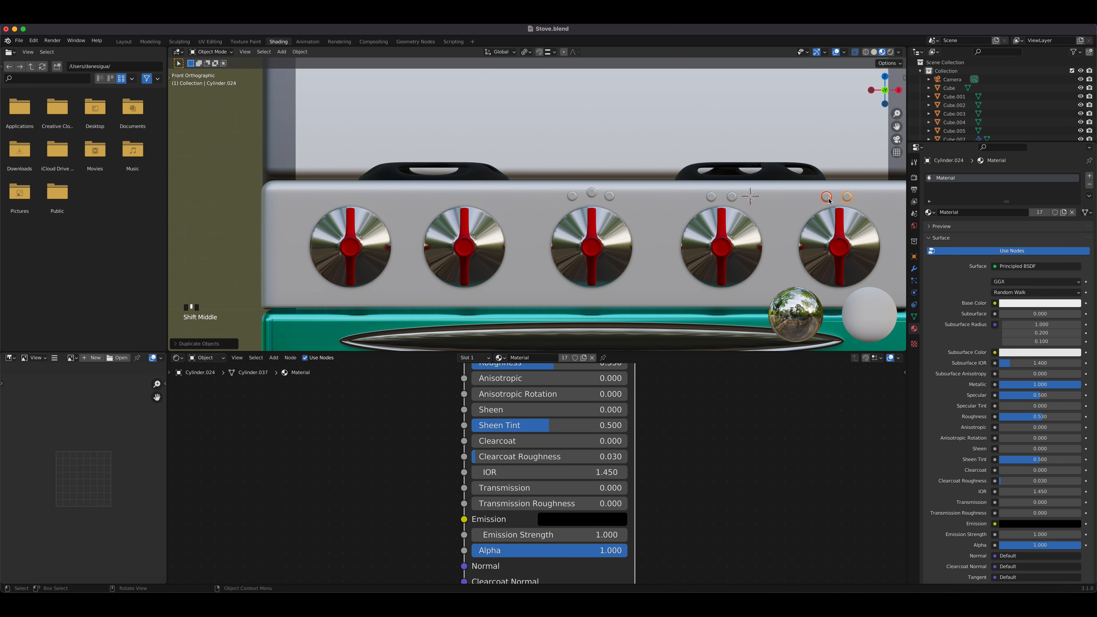
key(g)
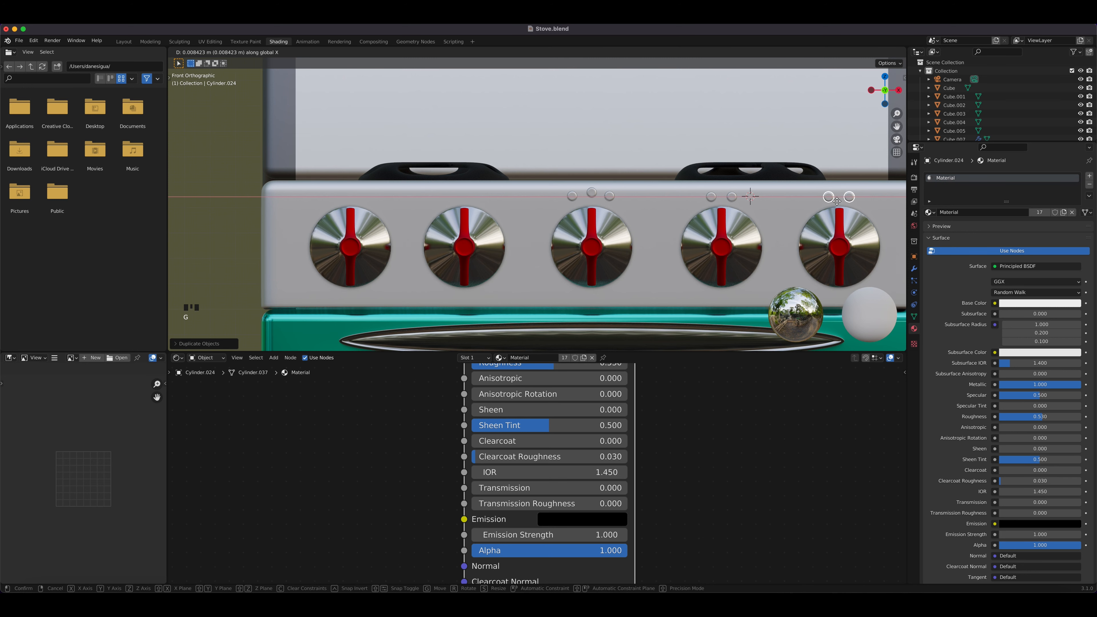
click(838, 204)
Step: Duplicate the dot pair about -1.47 m along X to above the second knob, and duplicate it again above the leftmost knob
key(shift+d)
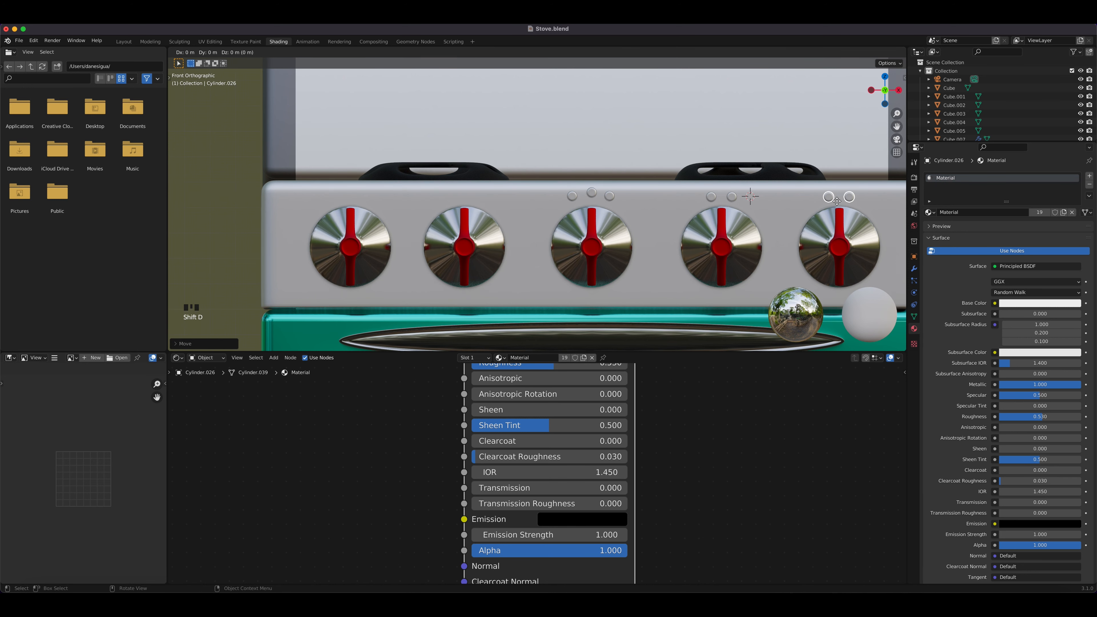
key(x)
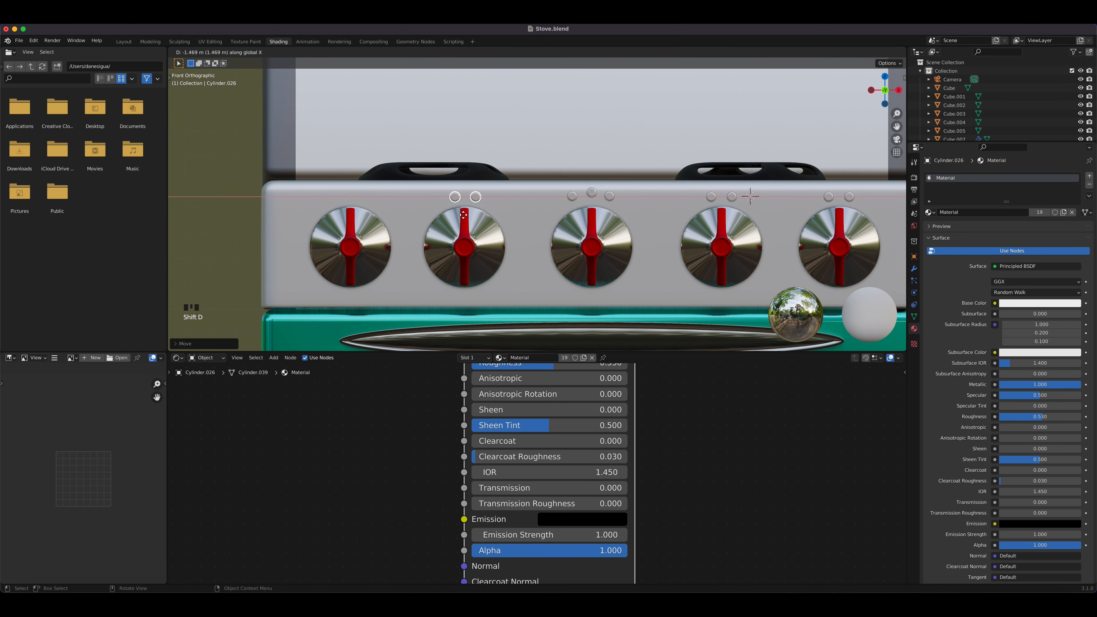
click(464, 217)
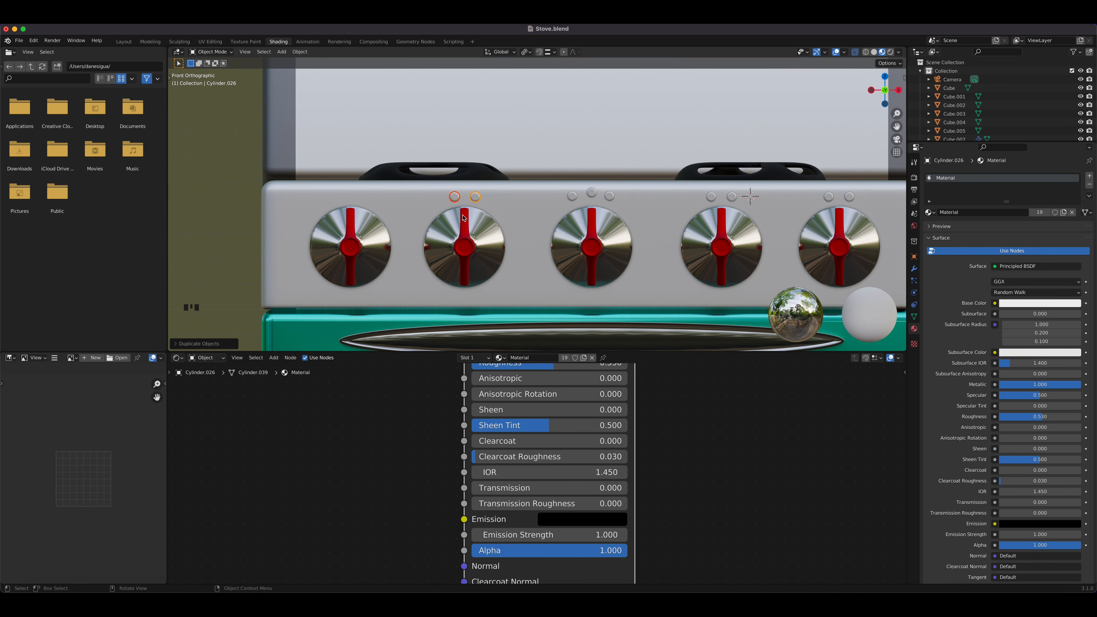
key(shift+d)
key(x)
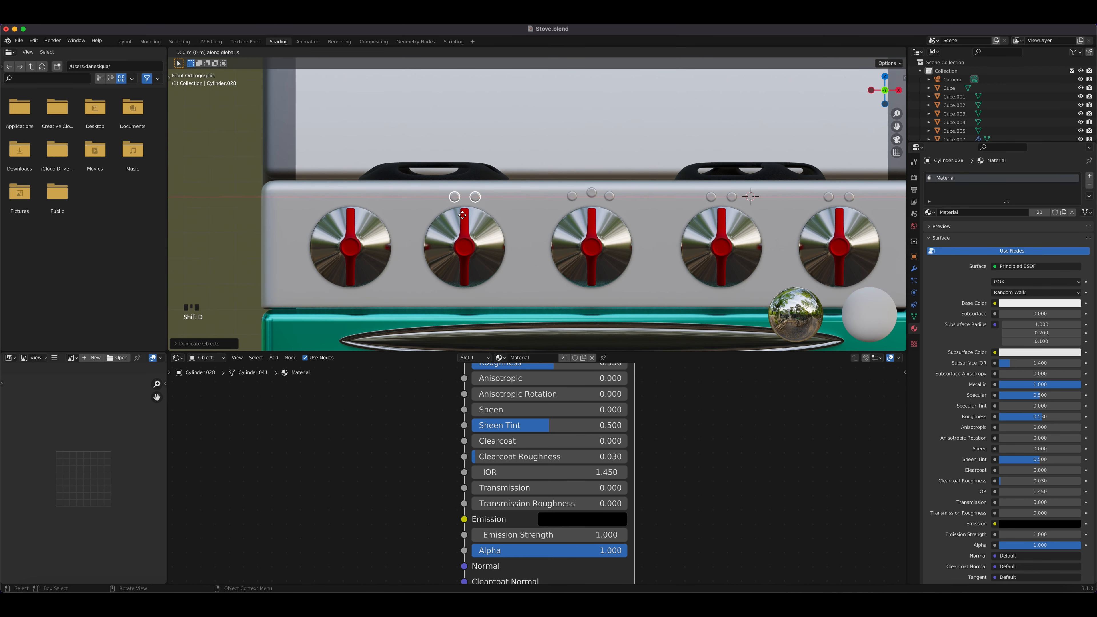
click(348, 214)
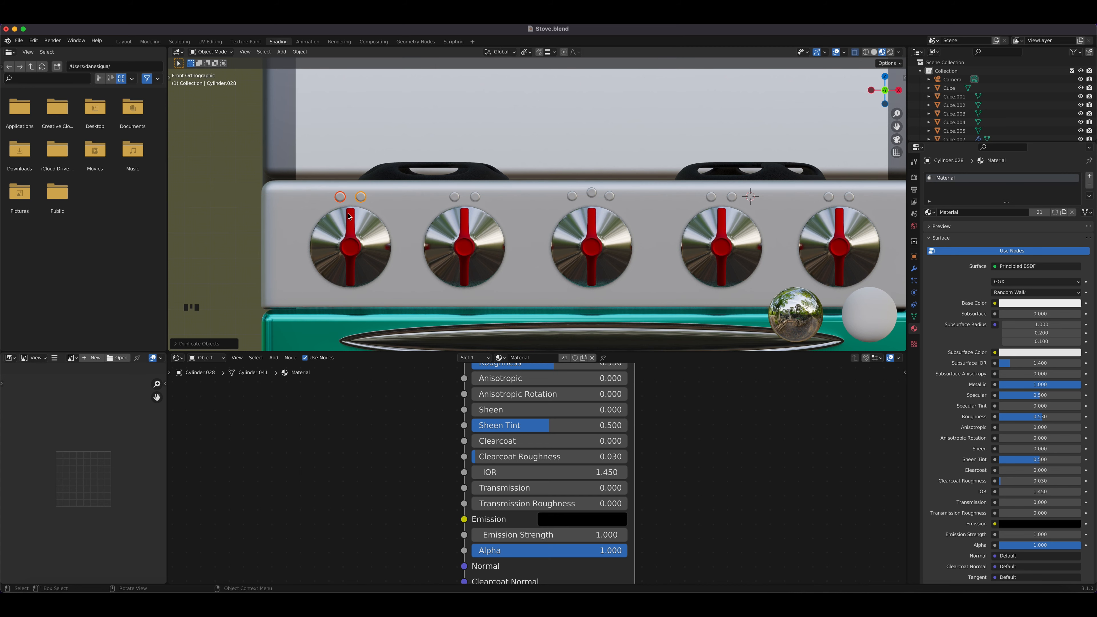
Step: Bring the whole stove into an angled perspective view and switch to the Layout workspace
scroll(581, 260, down, 8)
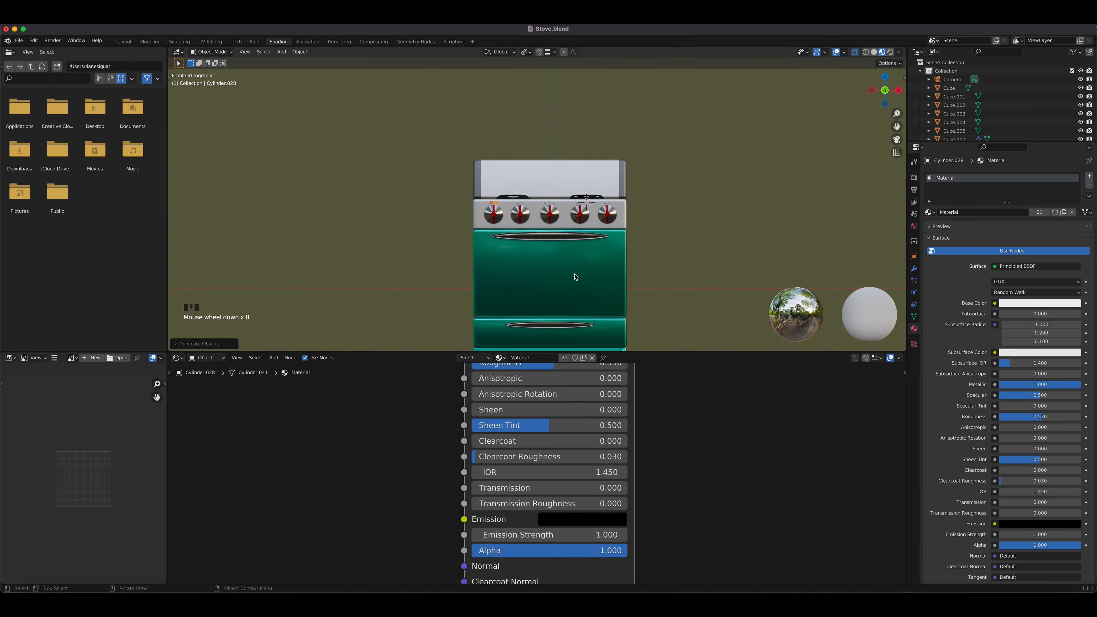
middle_drag(576, 277, 516, 231)
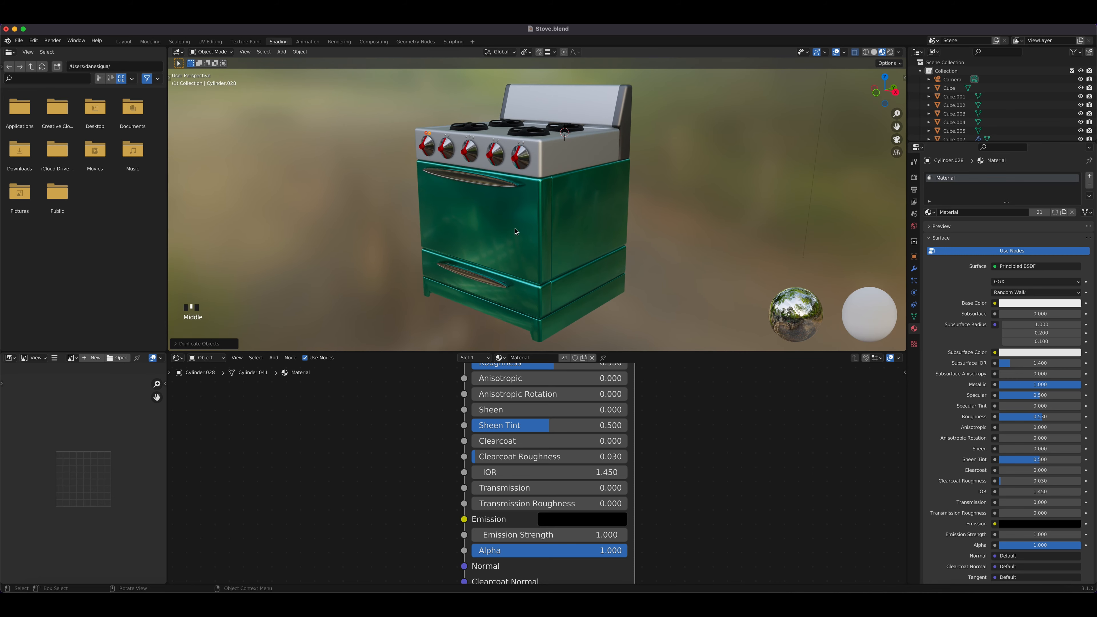
click(124, 41)
scroll(563, 230, up, 2)
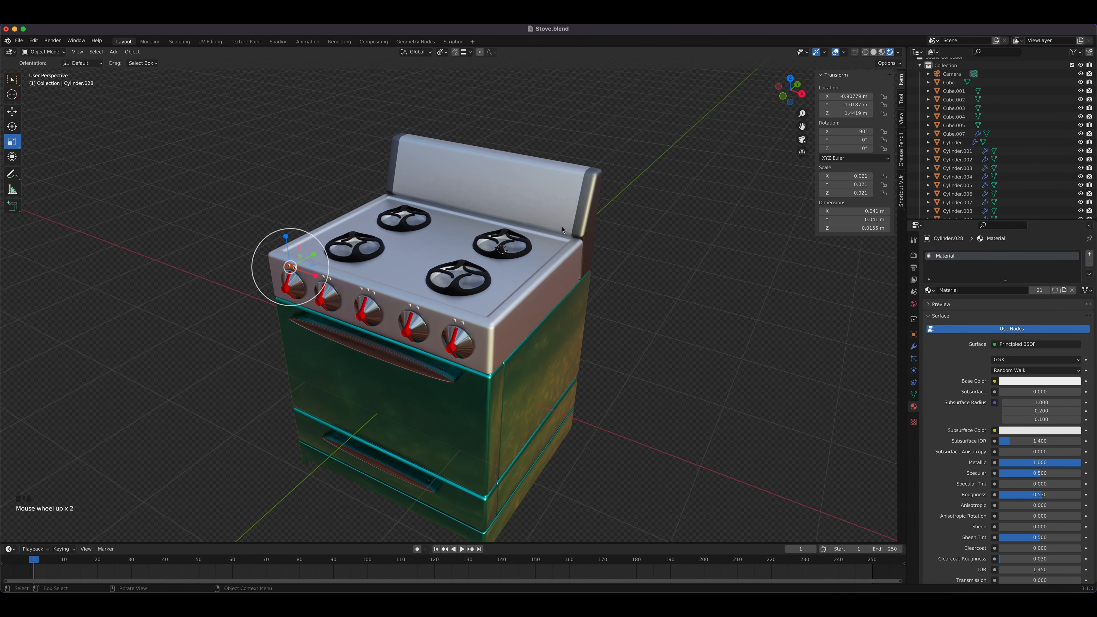
Step: Hide the viewport overlays, deselect the dots and save the stove file
click(836, 52)
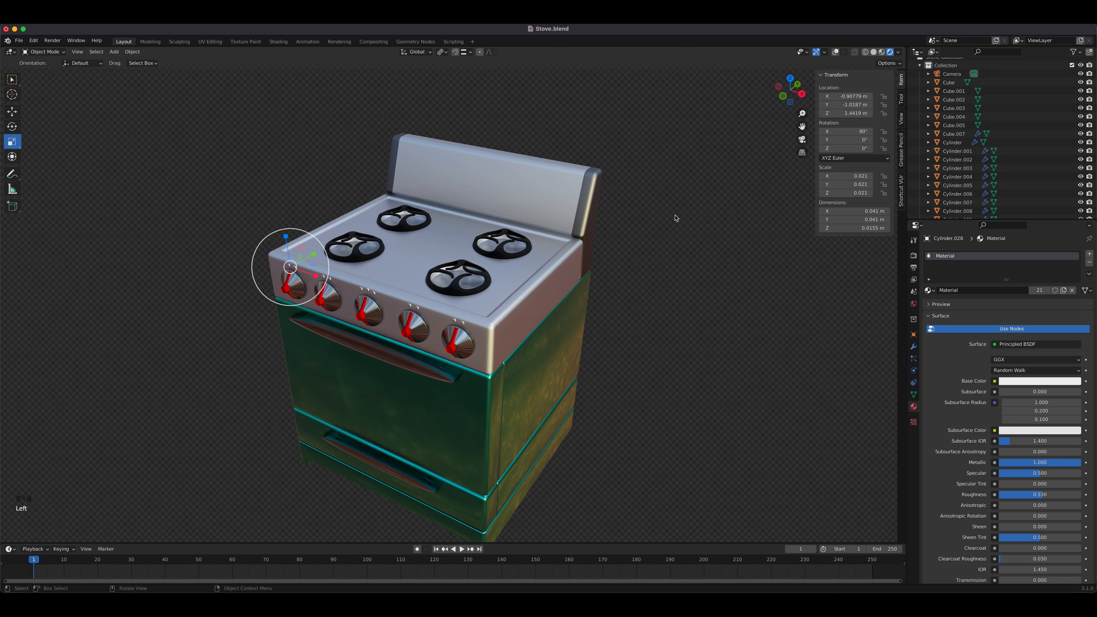
click(676, 240)
key(super+s)
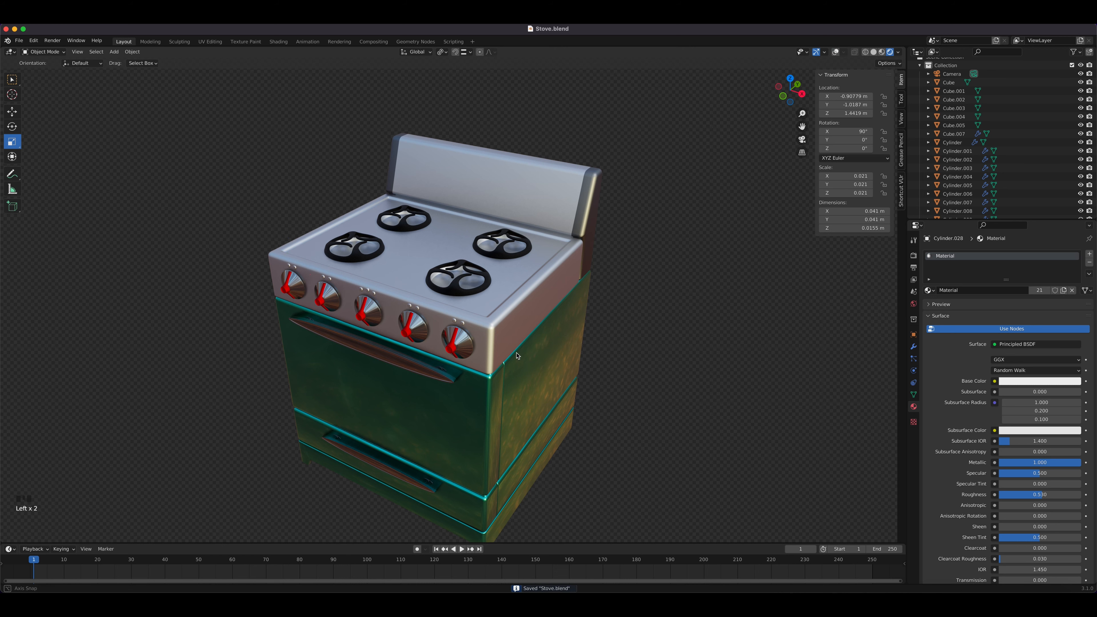